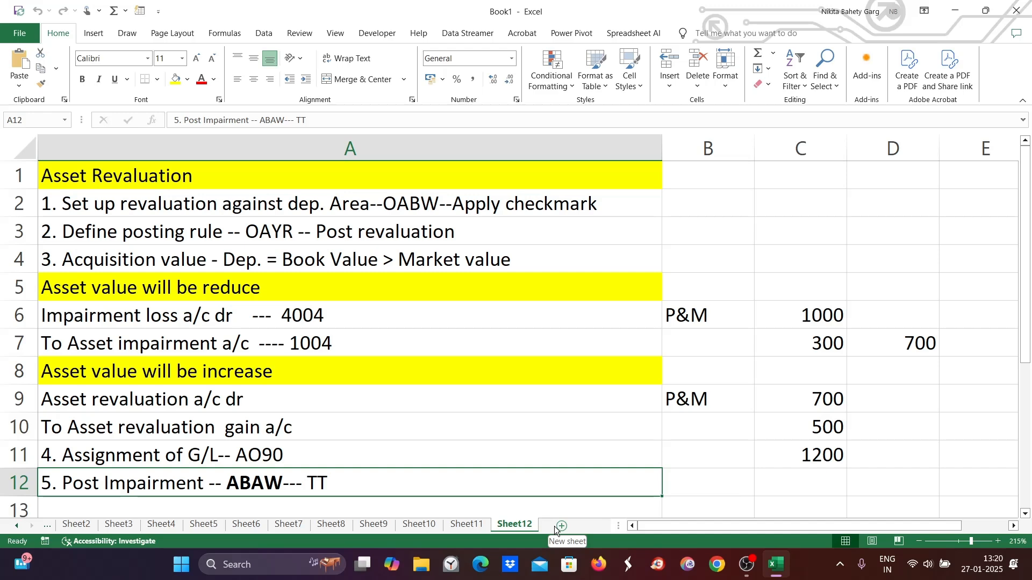
# - Add a new sheet and enter the heading "Asset Under Construction (AUC)/Capital work in progress (CWIP)" in cell A1
pyautogui.click(557, 528)
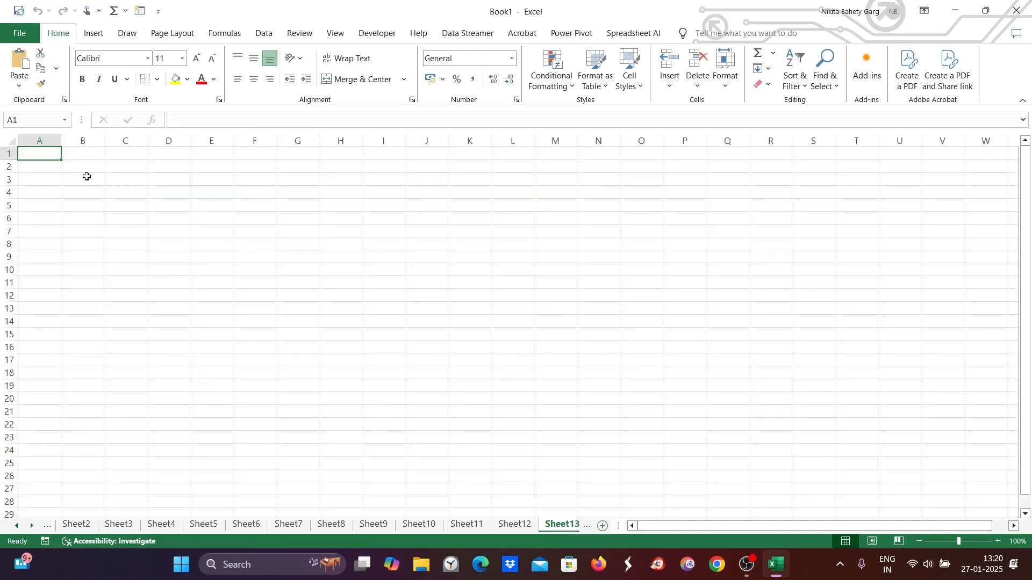
pyautogui.moveTo(960, 542); pyautogui.dragTo(967, 542)
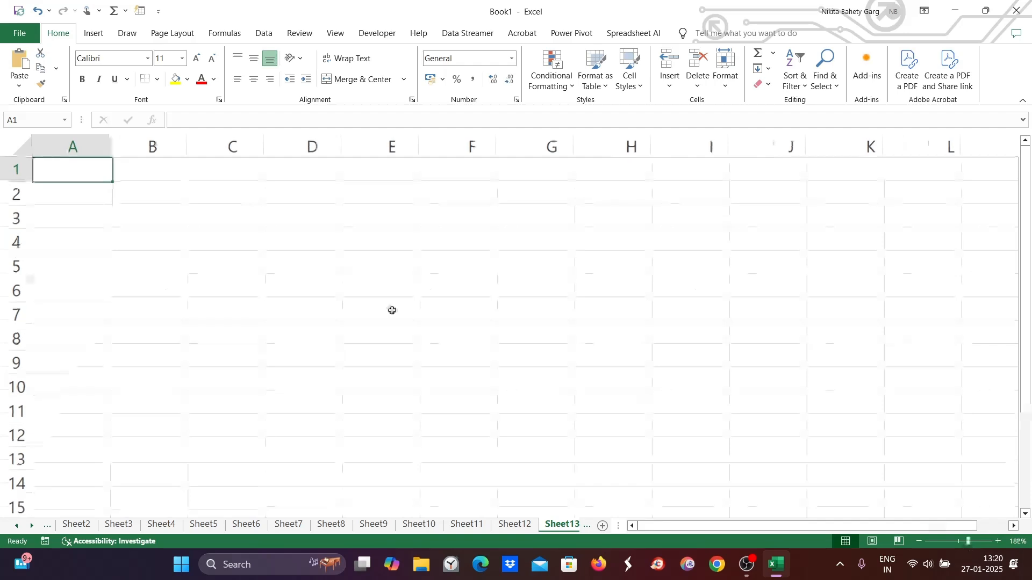
pyautogui.doubleClick(75, 172)
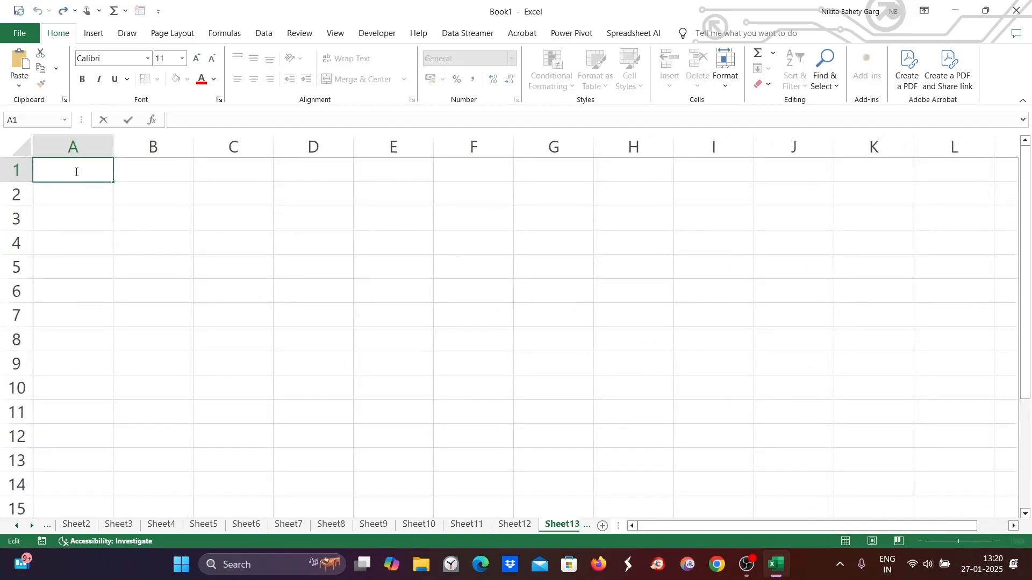
pyautogui.write('Asset Under Con')
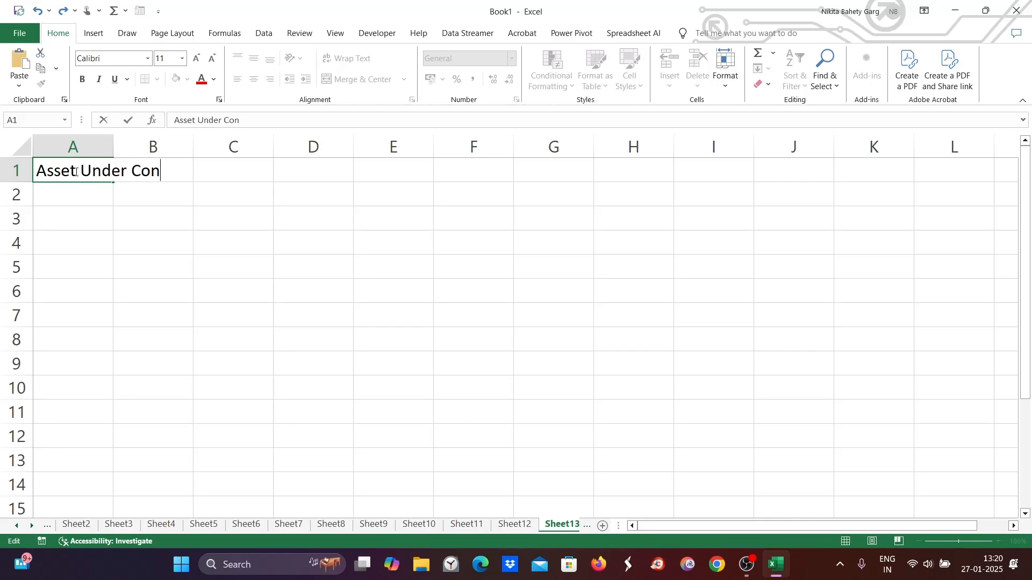
pyautogui.write('struction (')
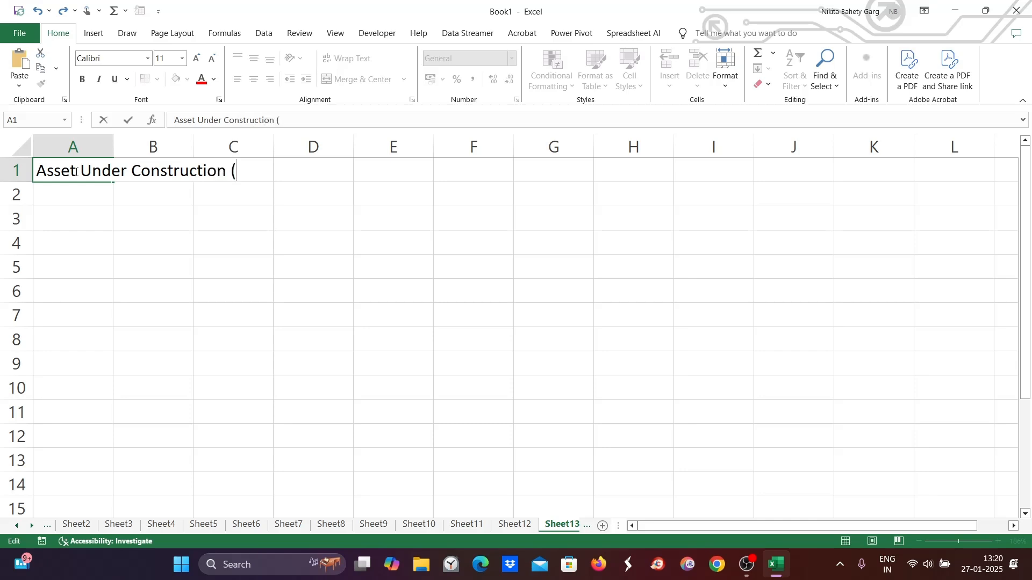
pyautogui.write('AUC)/Capita')
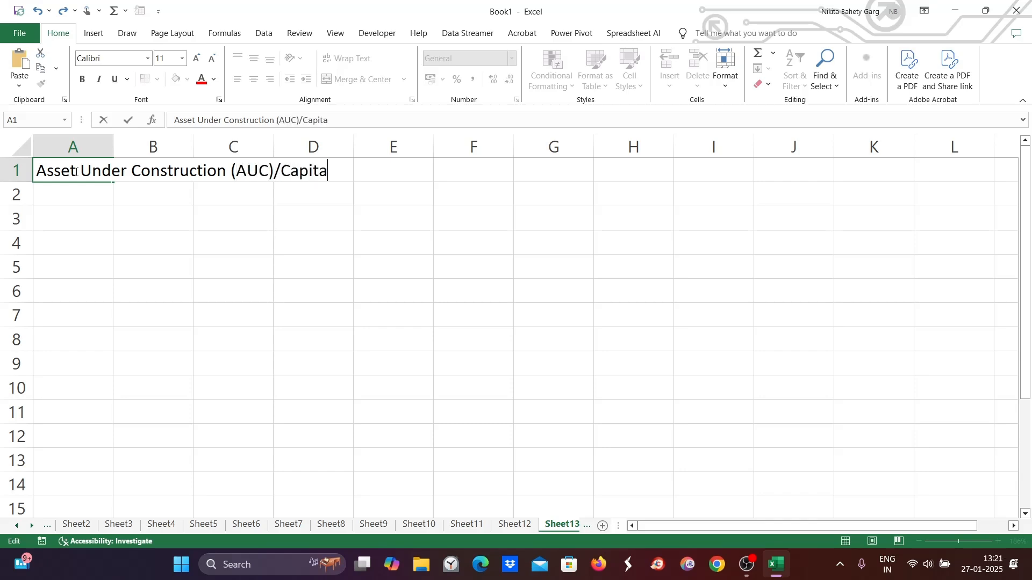
pyautogui.write('l work in pro')
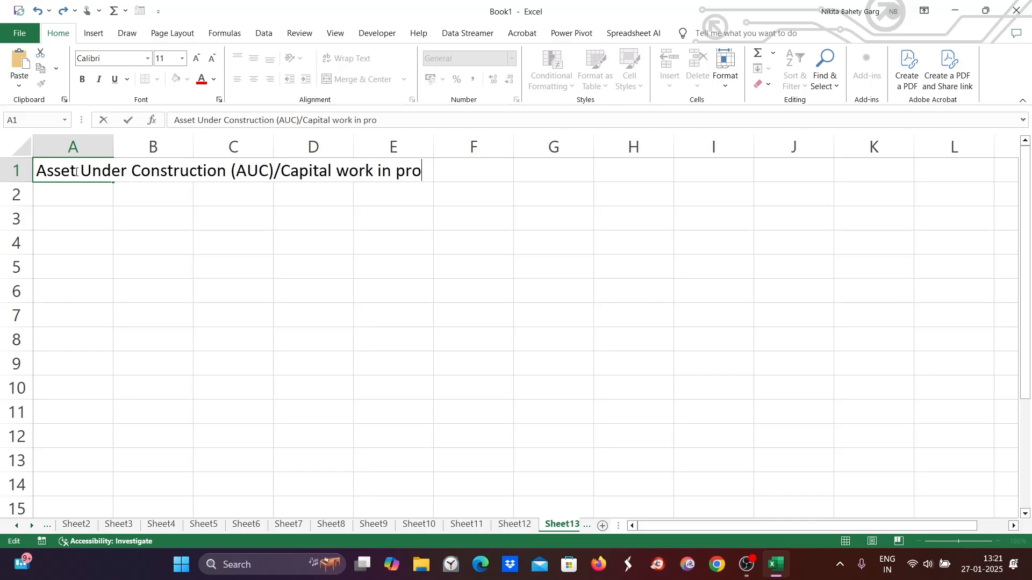
pyautogui.write('gress (CWIP)')
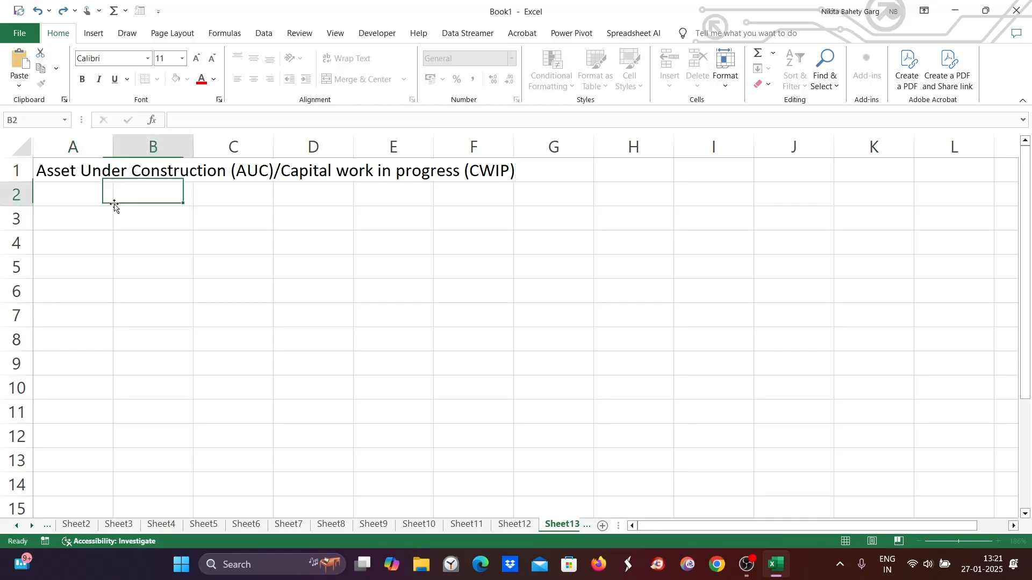
# - Widen column A to fit the heading and fill cell A1 with yellow
pyautogui.click(115, 203)
pyautogui.click(91, 170)
pyautogui.moveTo(113, 135); pyautogui.dragTo(595, 137)
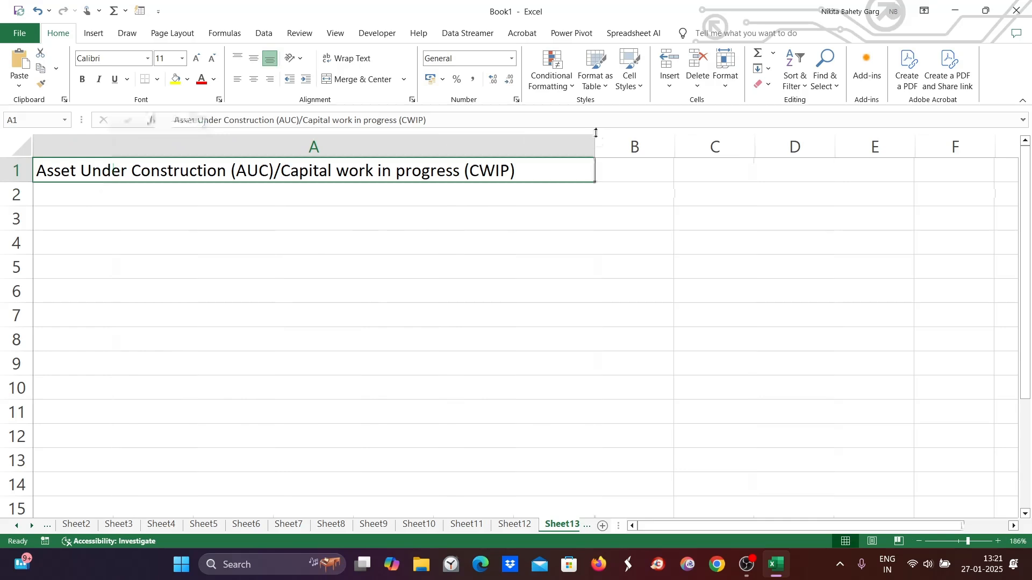
pyautogui.click(173, 81)
# - Enter "Office building" in cell A2
pyautogui.click(149, 197)
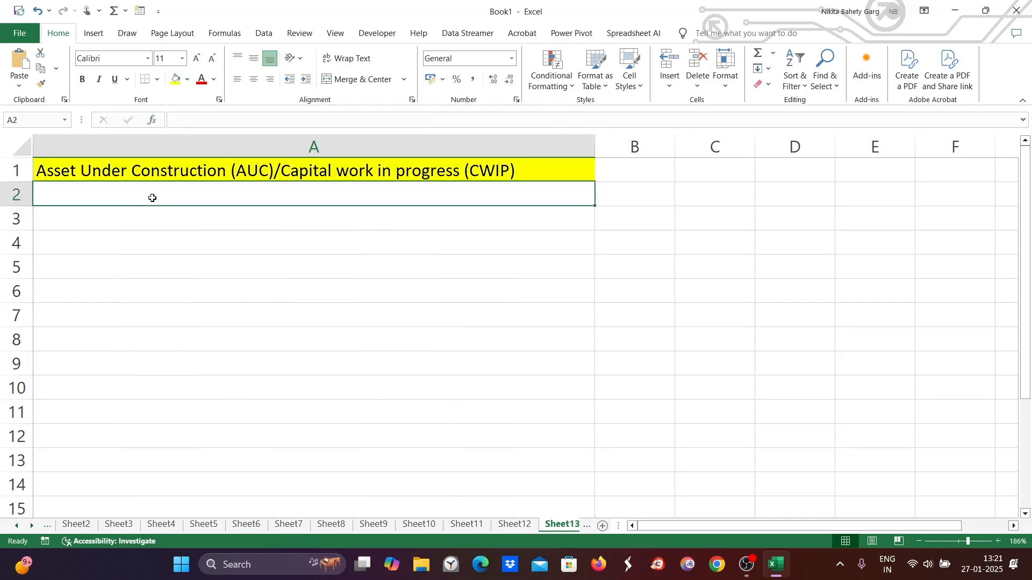
pyautogui.doubleClick(153, 199)
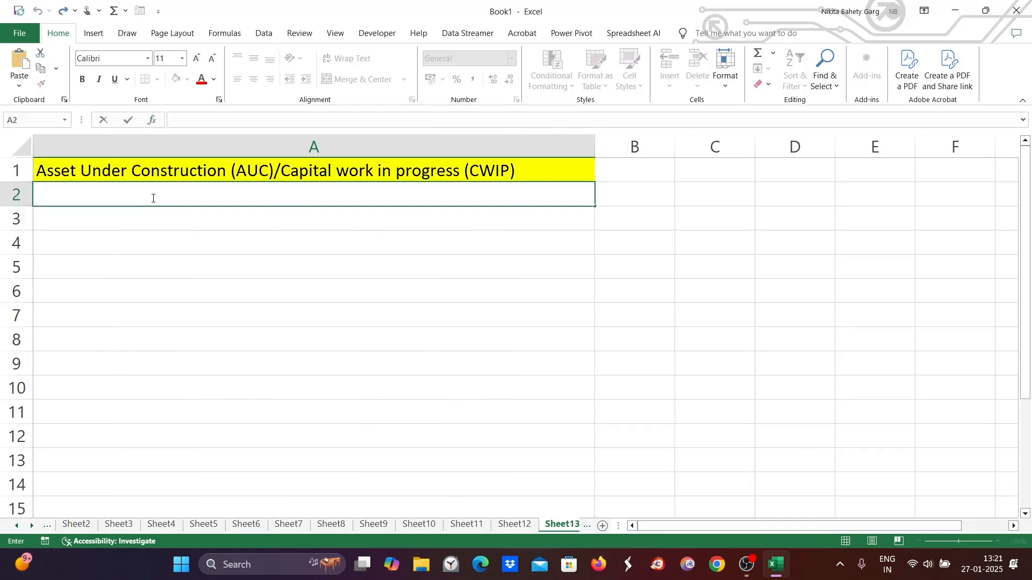
pyautogui.write('Office building')
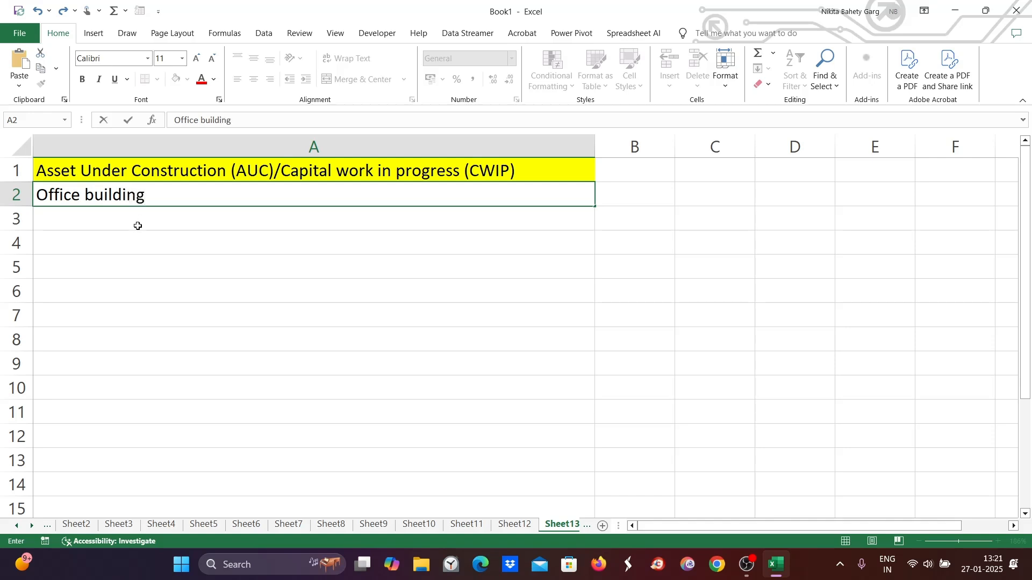
pyautogui.moveTo(151, 196); pyautogui.dragTo(38, 195)
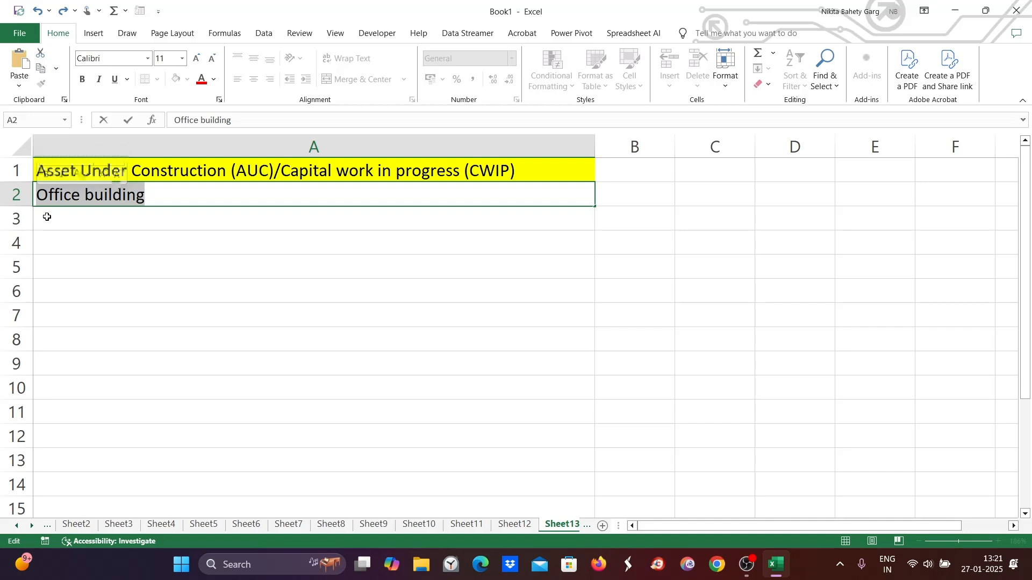
# - Enter "Land--Material cost+labour cost+equipment cost" in cell A3
pyautogui.click(45, 216)
pyautogui.write('Land')
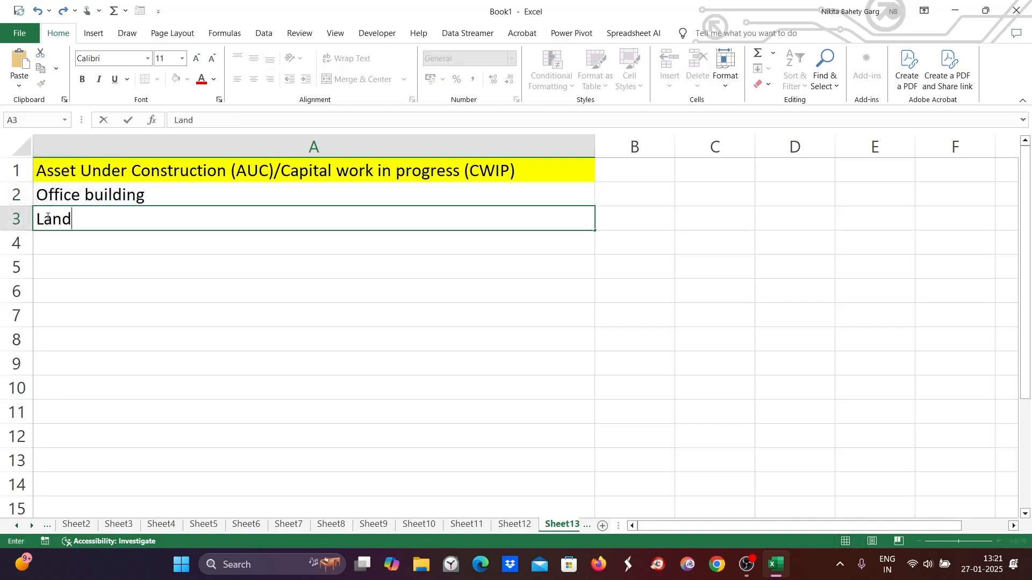
pyautogui.write('--Material cost')
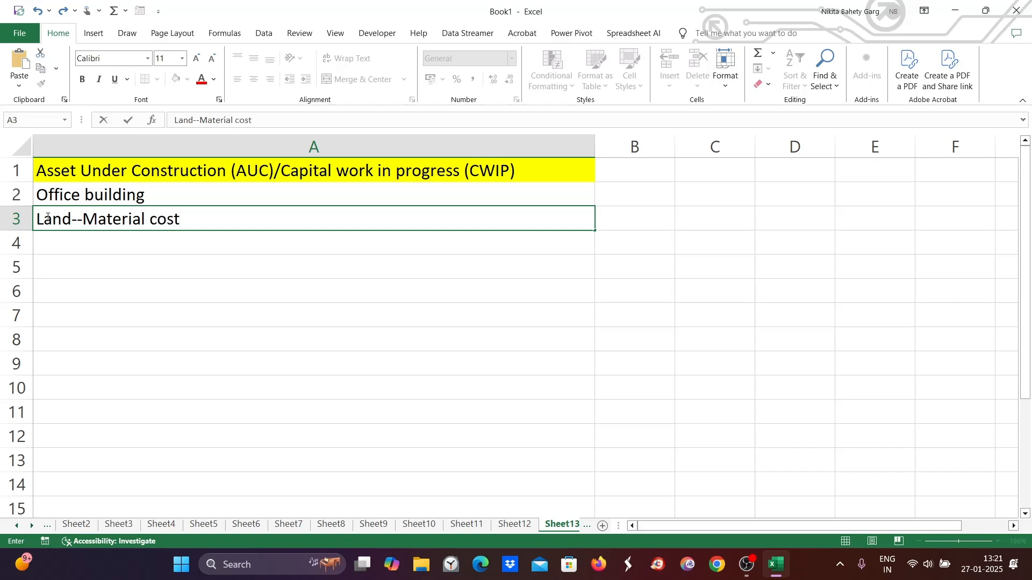
pyautogui.write('+labour co')
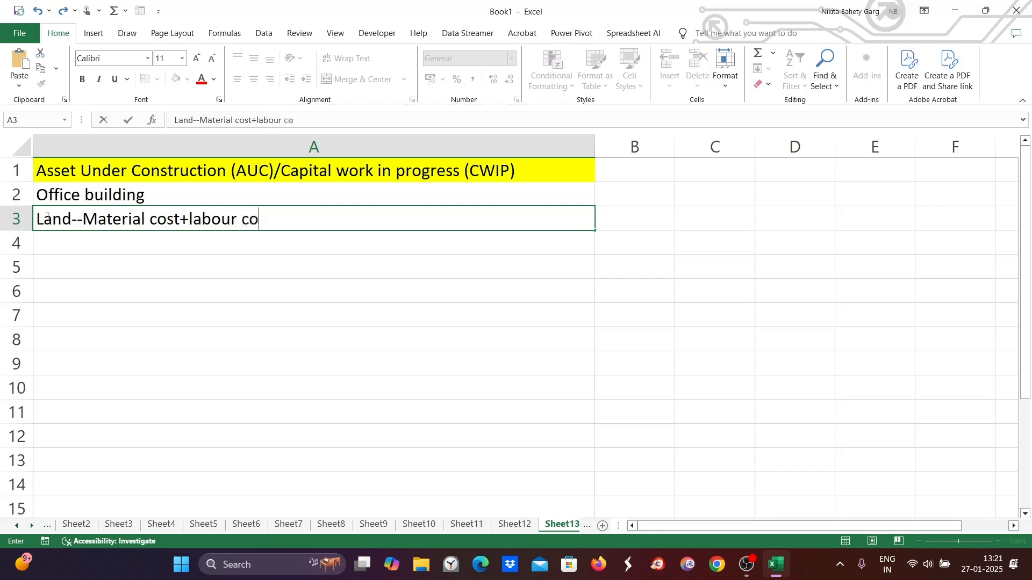
pyautogui.write('st+equip')
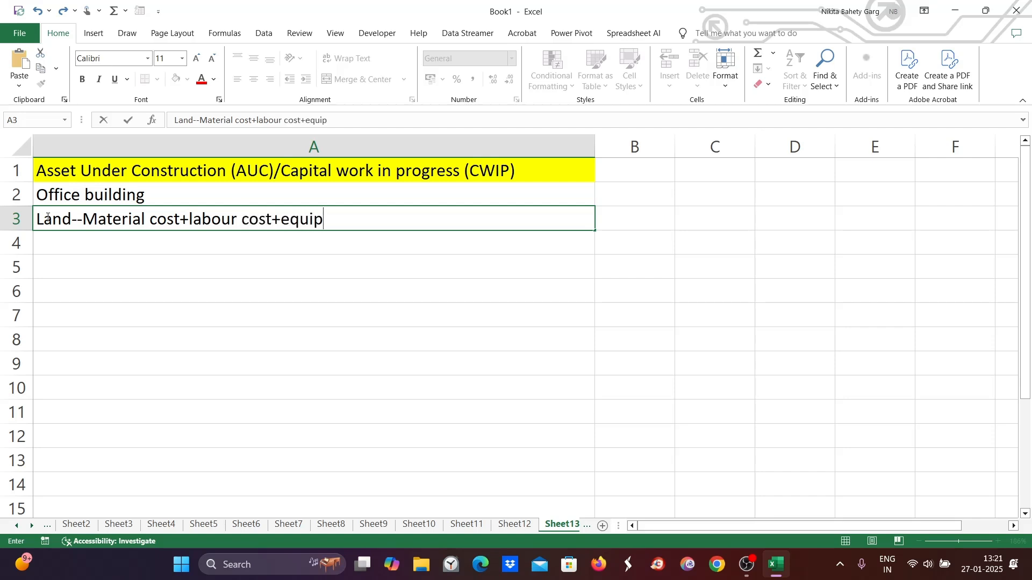
pyautogui.write('ment cost')
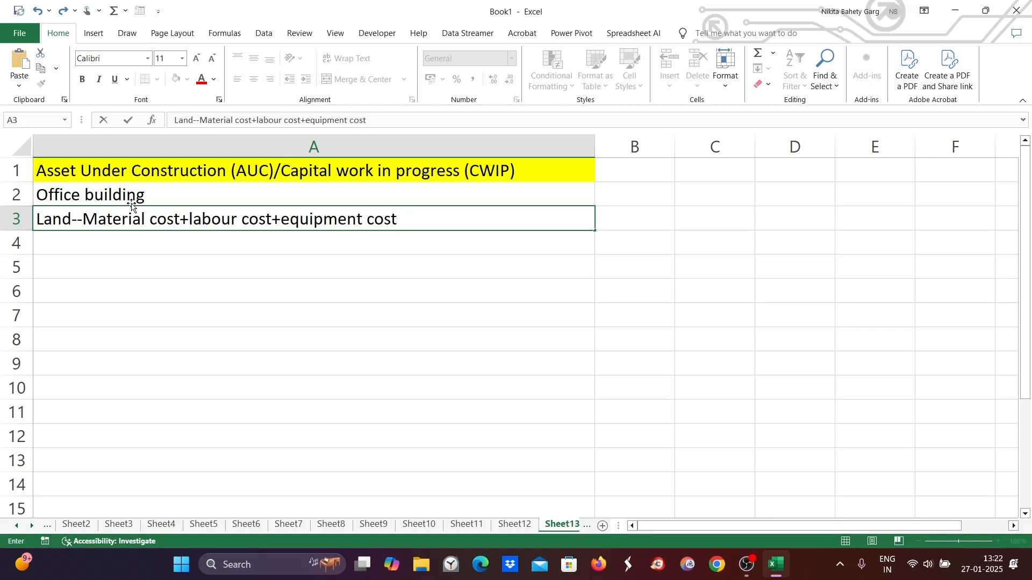
# - Append " --- Fixed asset" to the text in cell A2
pyautogui.click(173, 199)
pyautogui.doubleClick(173, 199)
pyautogui.write('--- Fi')
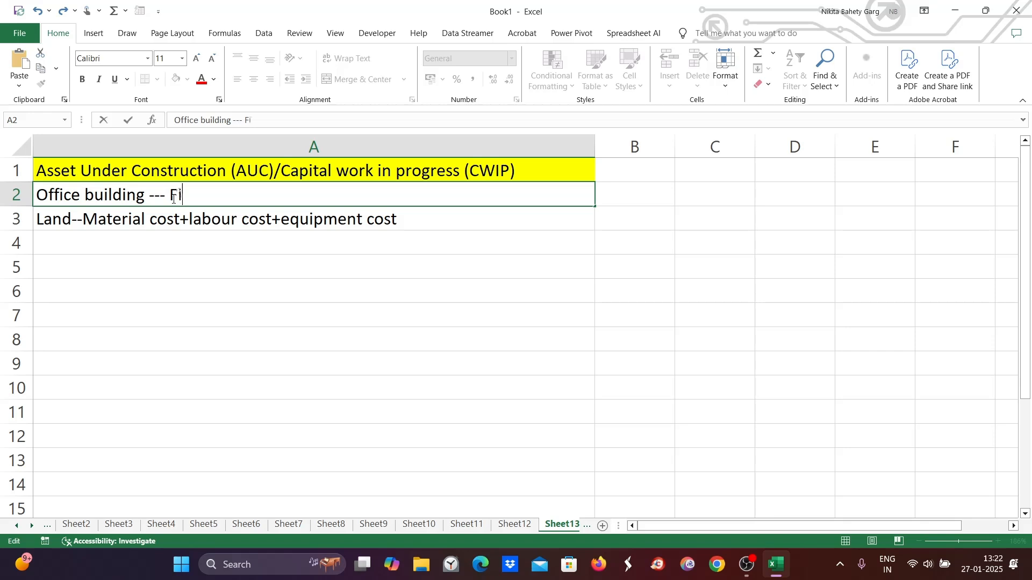
pyautogui.write('xed asset')
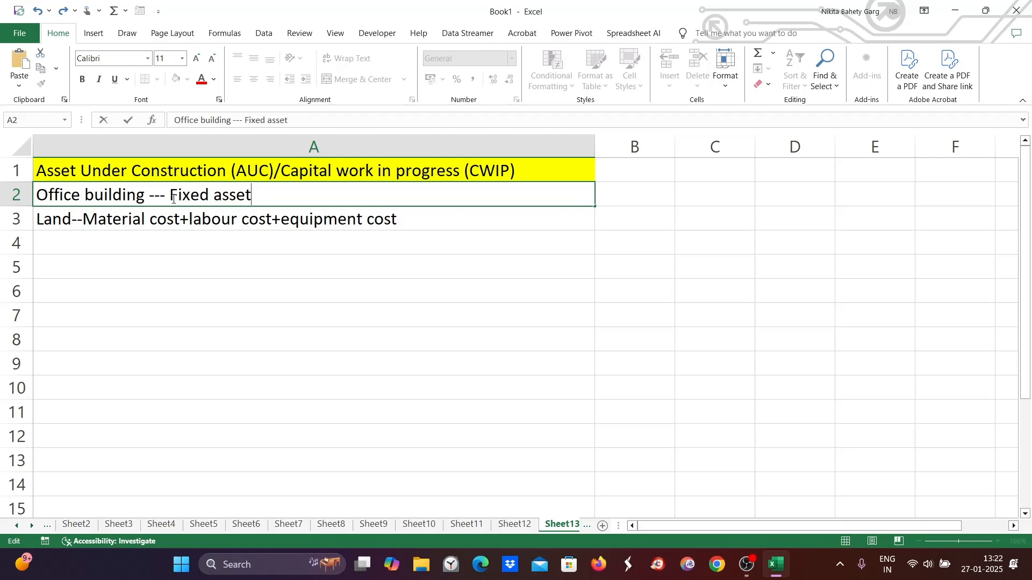
# - Enter "AuC is a temporary" in cell A4
pyautogui.click(134, 240)
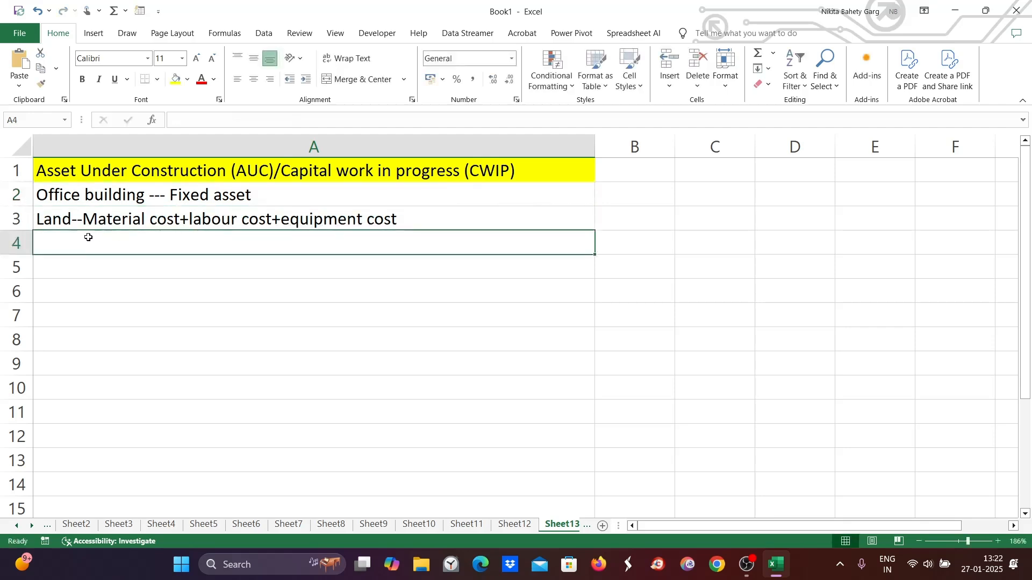
pyautogui.doubleClick(69, 243)
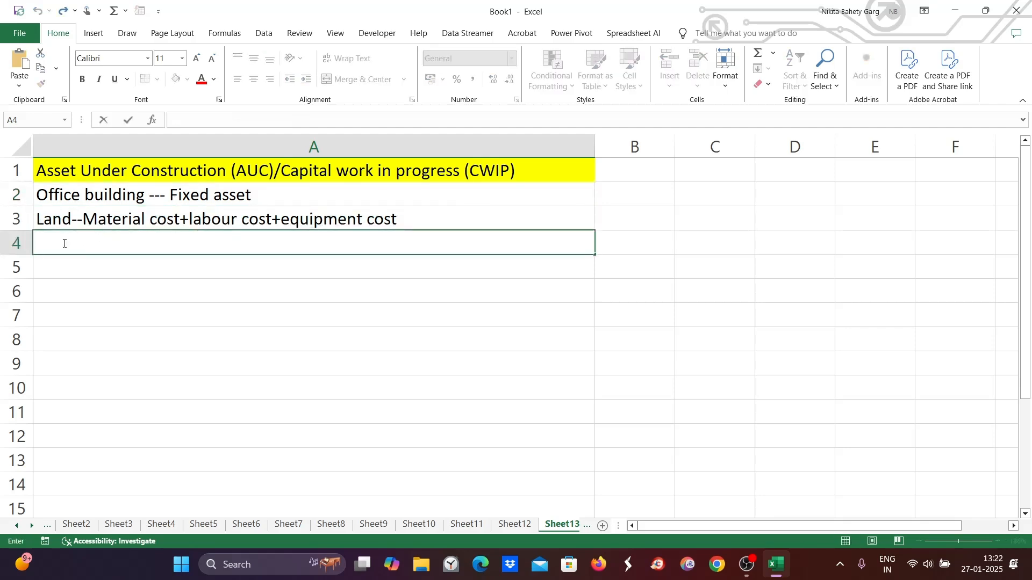
pyautogui.write('AuC is a ')
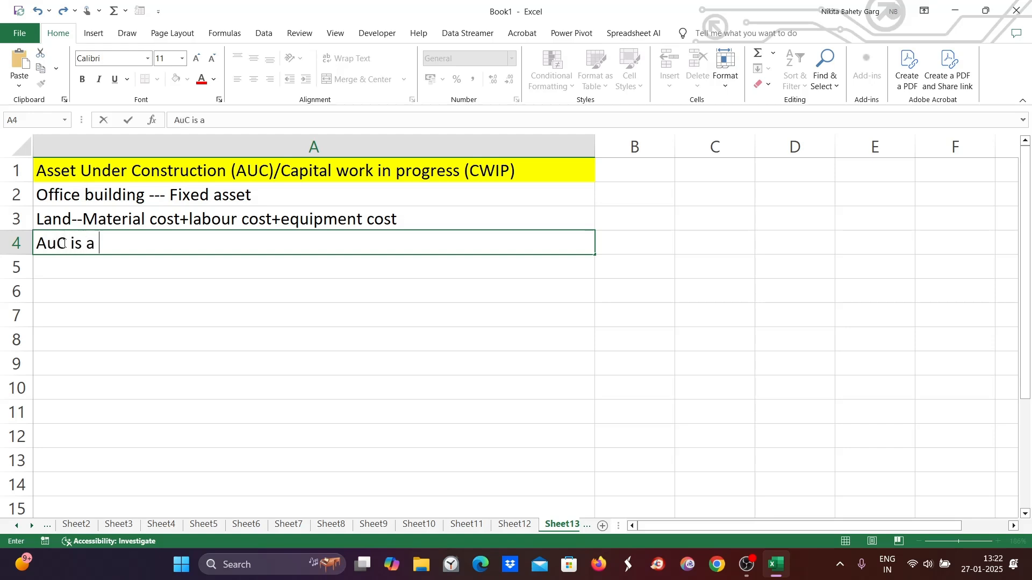
pyautogui.write('temporary')
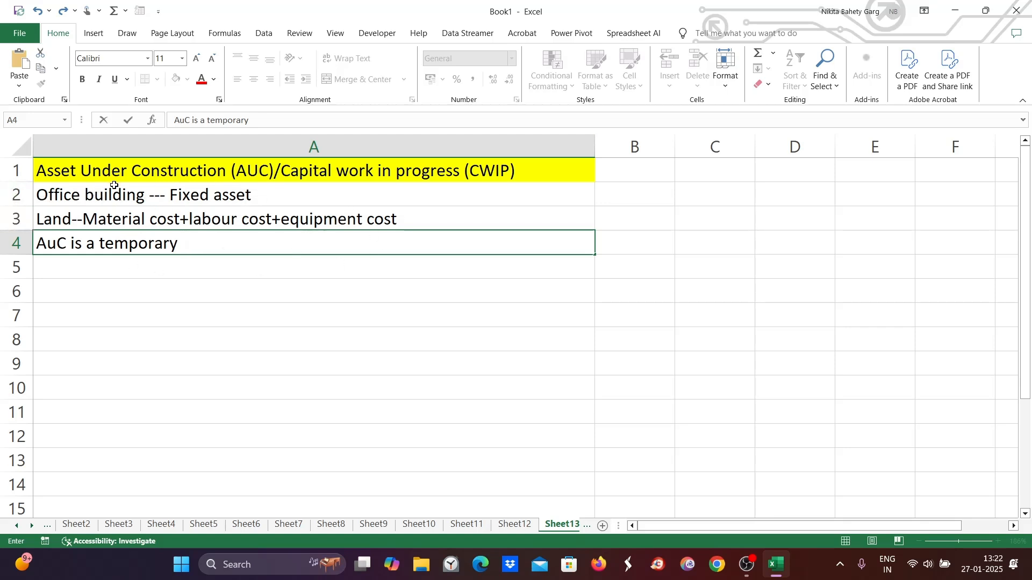
pyautogui.doubleClick(178, 243)
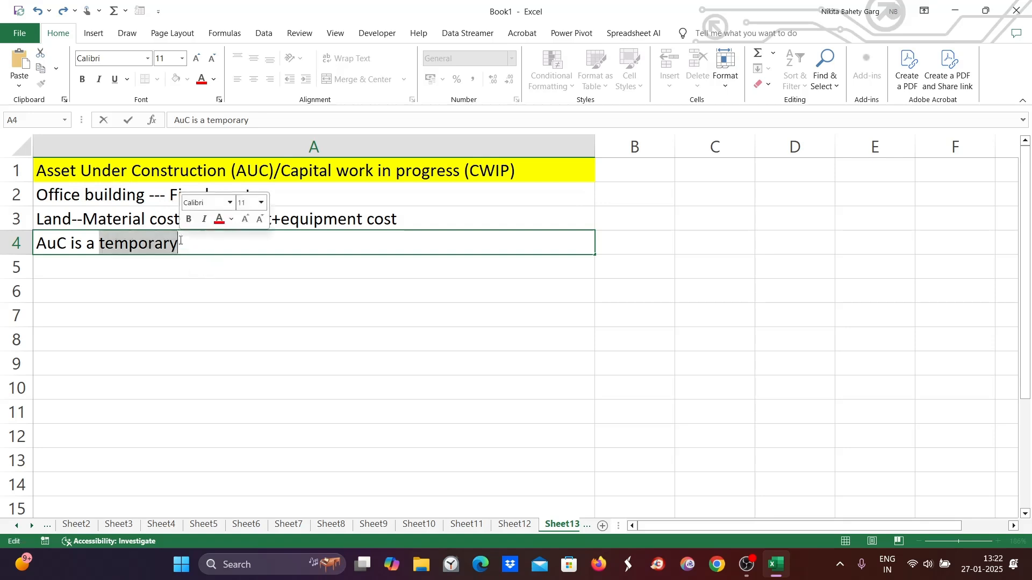
pyautogui.click(173, 221)
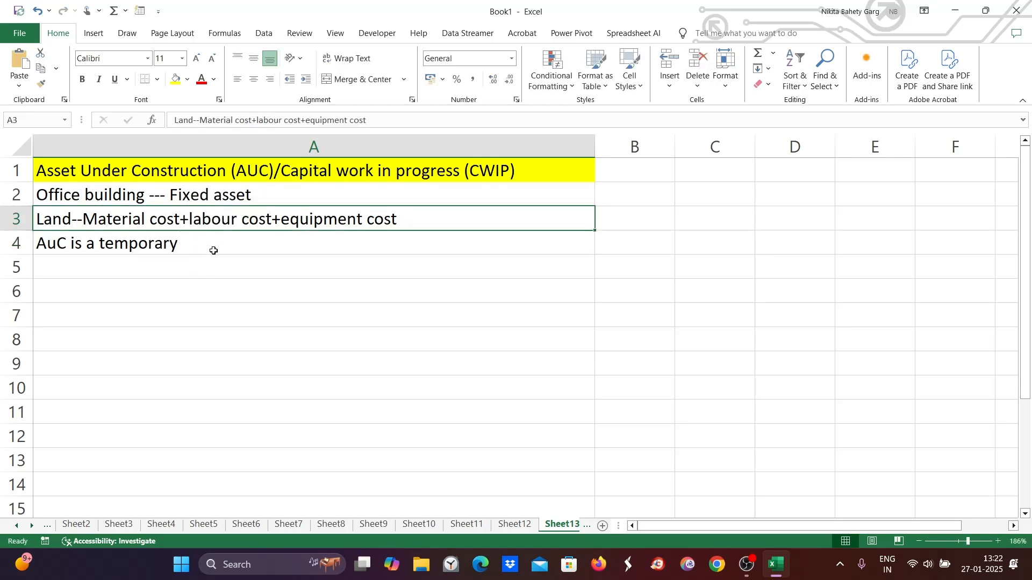
# - Extend cell A4 to read "AuC is a temporary asset --- all costs are accumulated during the construction phase is added under it"
pyautogui.doubleClick(198, 243)
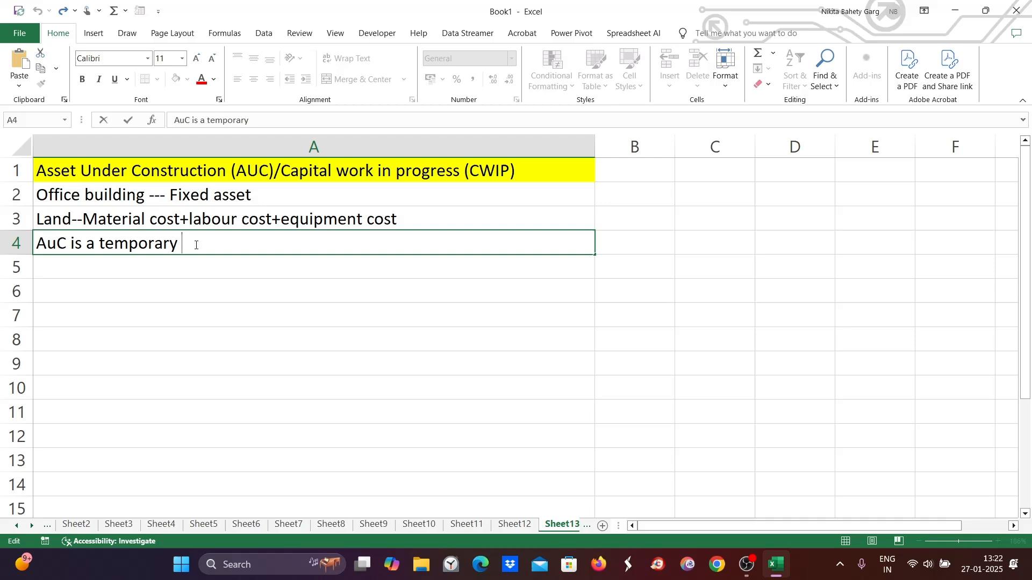
pyautogui.write('asset --- all cos')
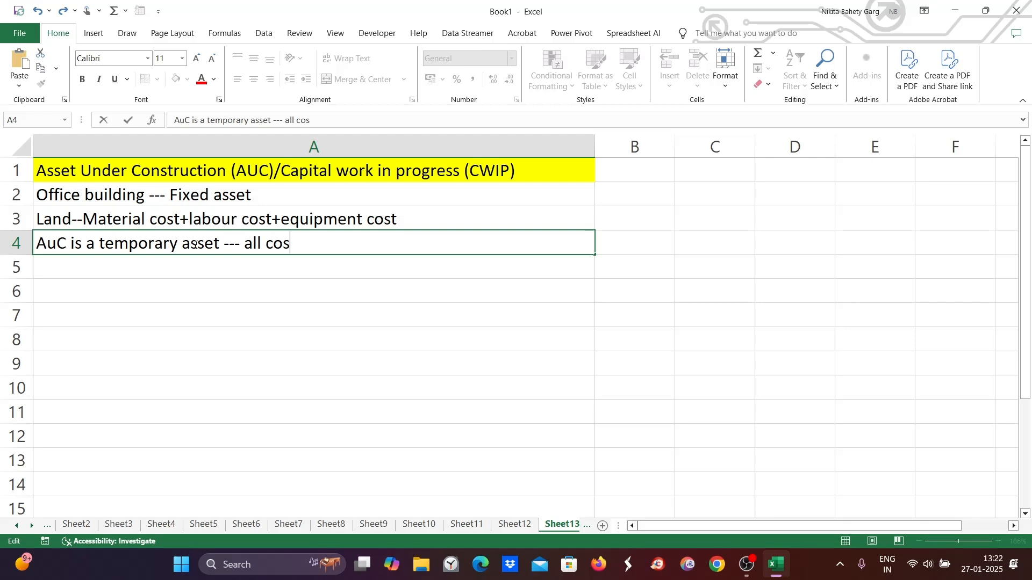
pyautogui.write('ts are ac')
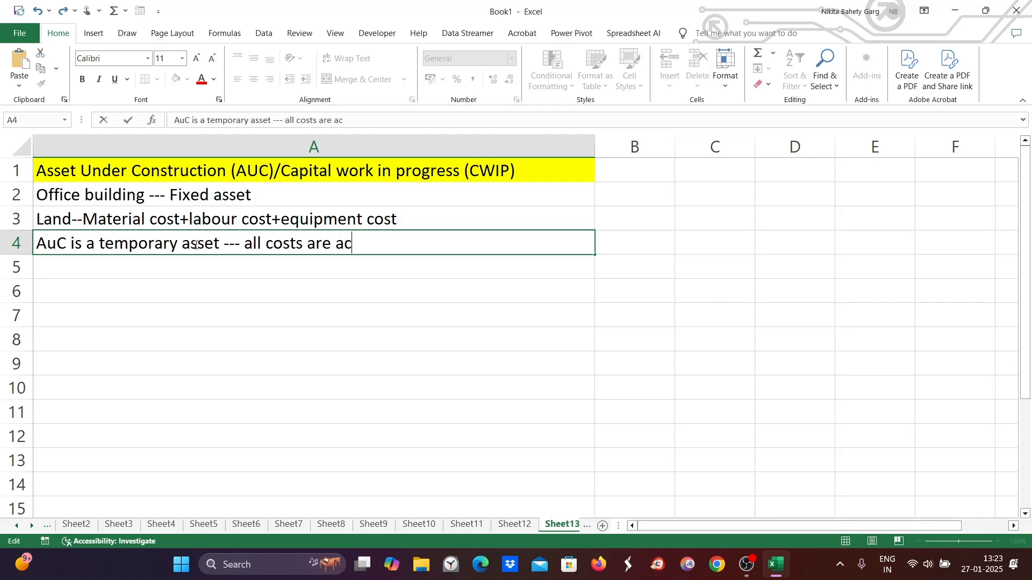
pyautogui.write('cumulated ')
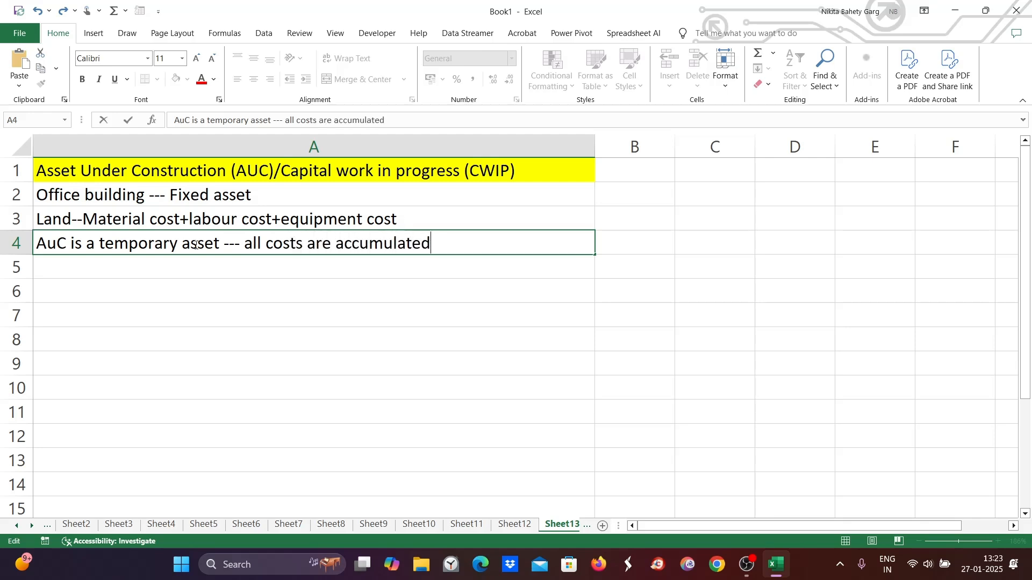
pyautogui.write('durin')
pyautogui.press('BackSpace')
pyautogui.write('g')
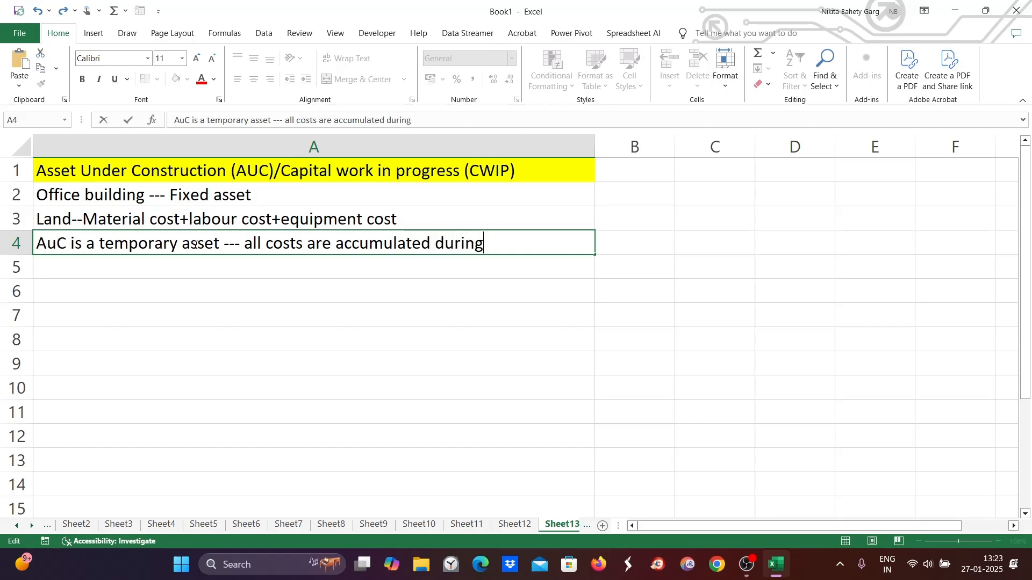
pyautogui.write(' the construc')
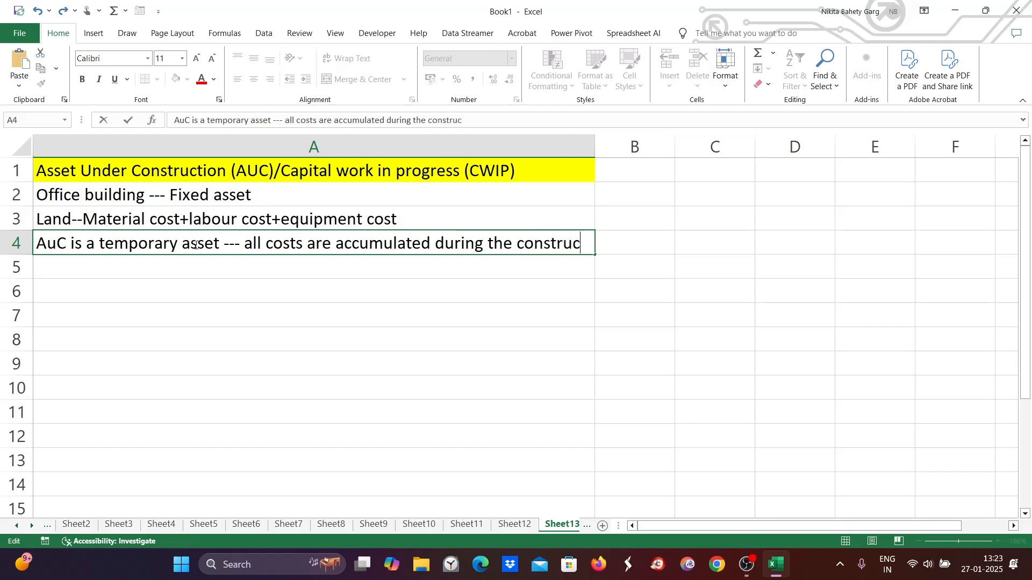
pyautogui.write('tion phase')
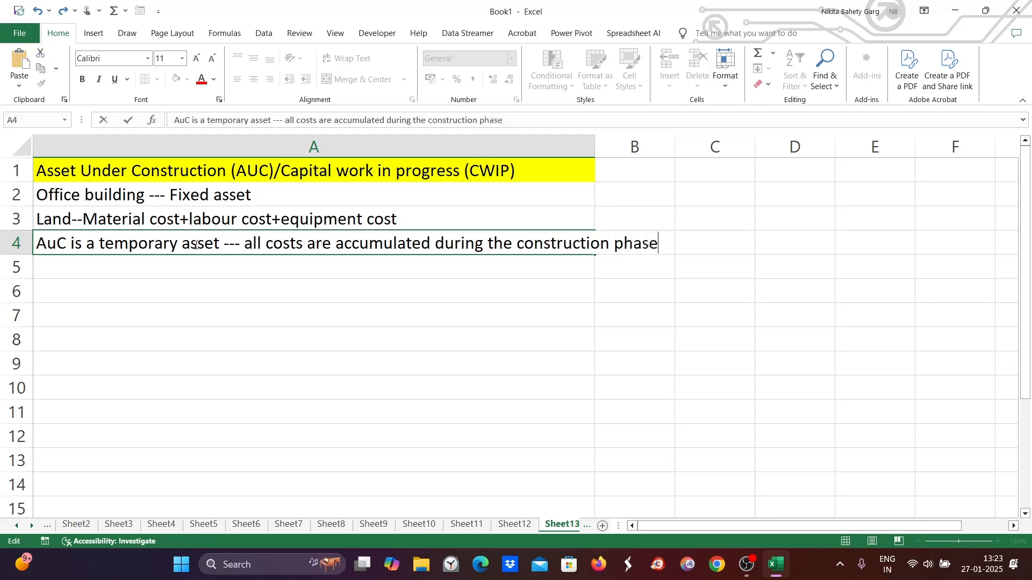
pyautogui.write(' is added ')
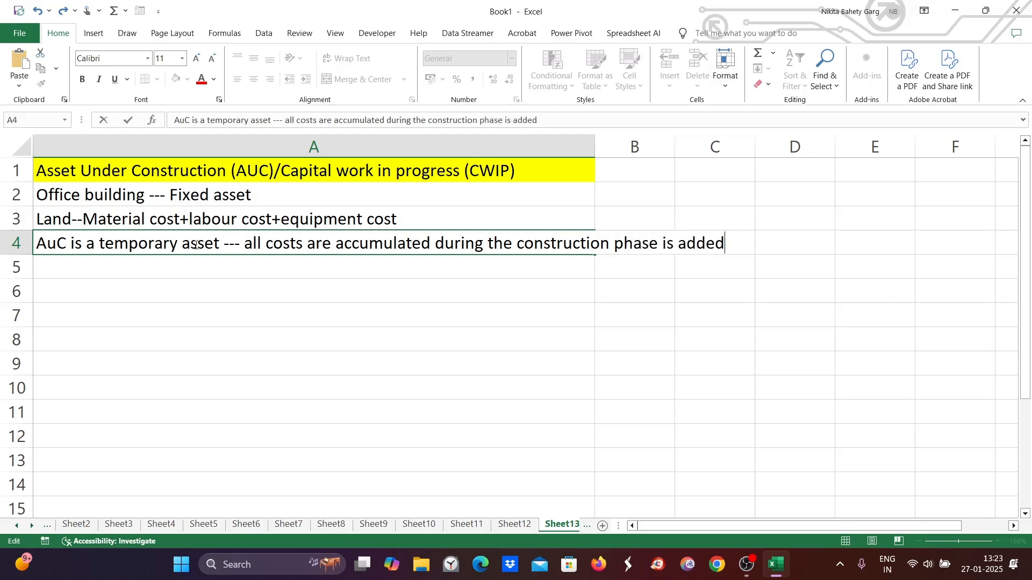
pyautogui.write('under it')
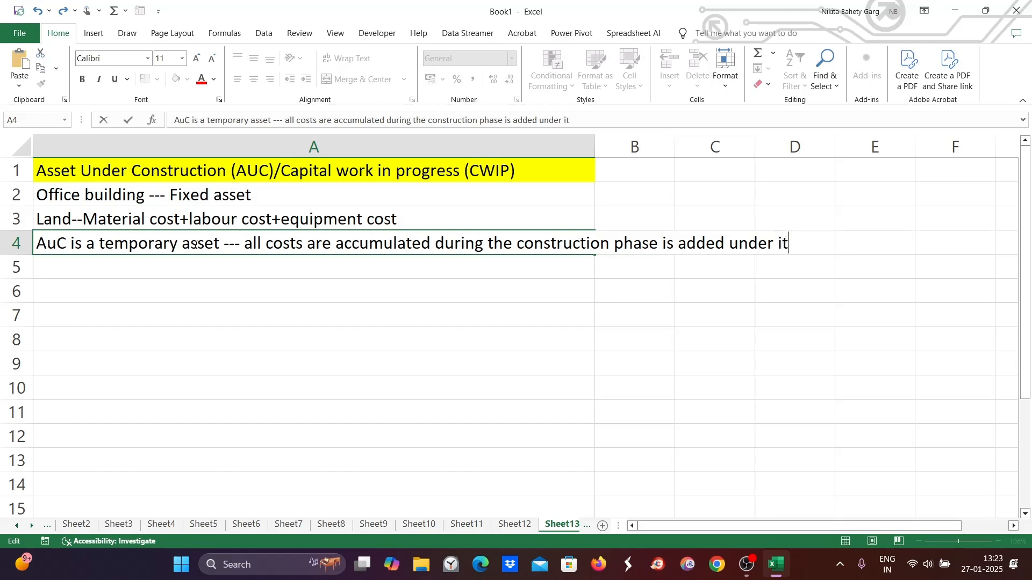
pyautogui.click(83, 271)
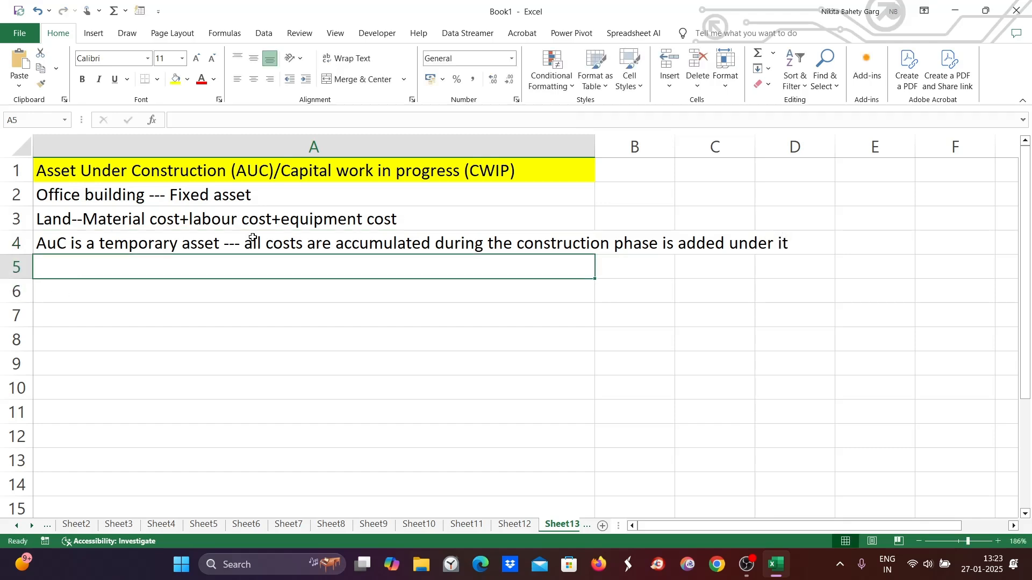
# - Enter "No depreciation is charged because it is not in use" in cell A5
pyautogui.doubleClick(265, 197)
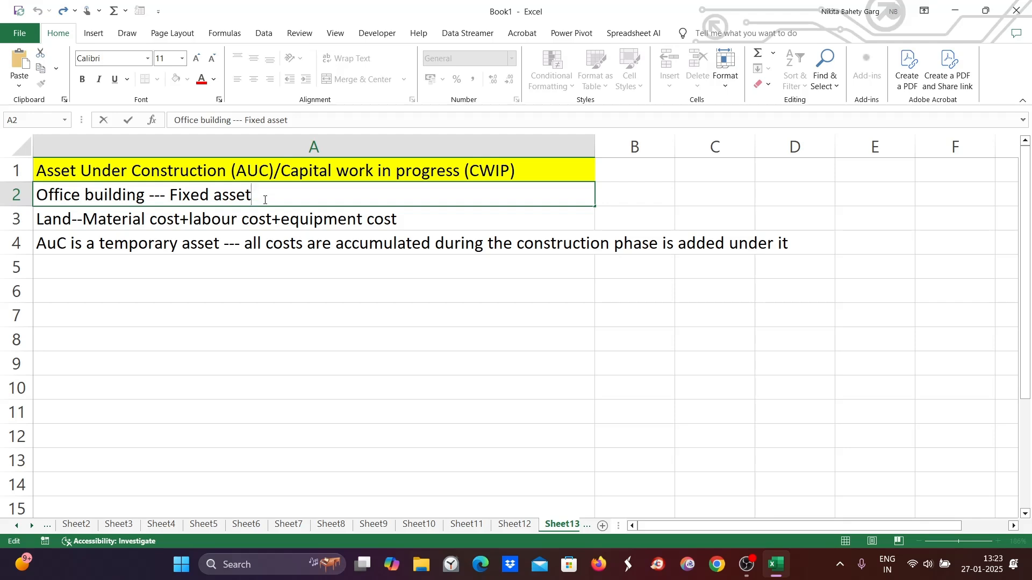
pyautogui.click(104, 246)
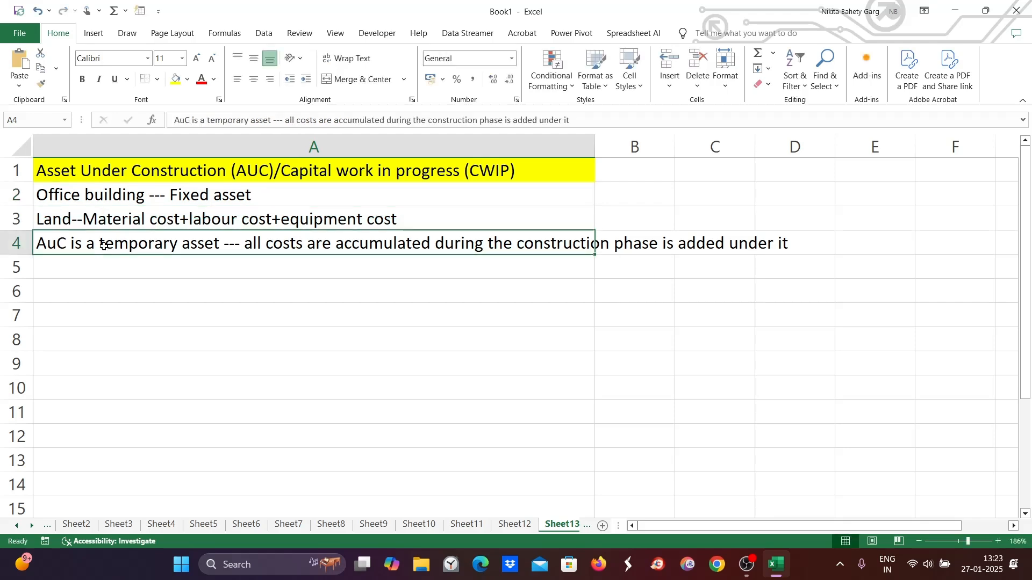
pyautogui.doubleClick(95, 271)
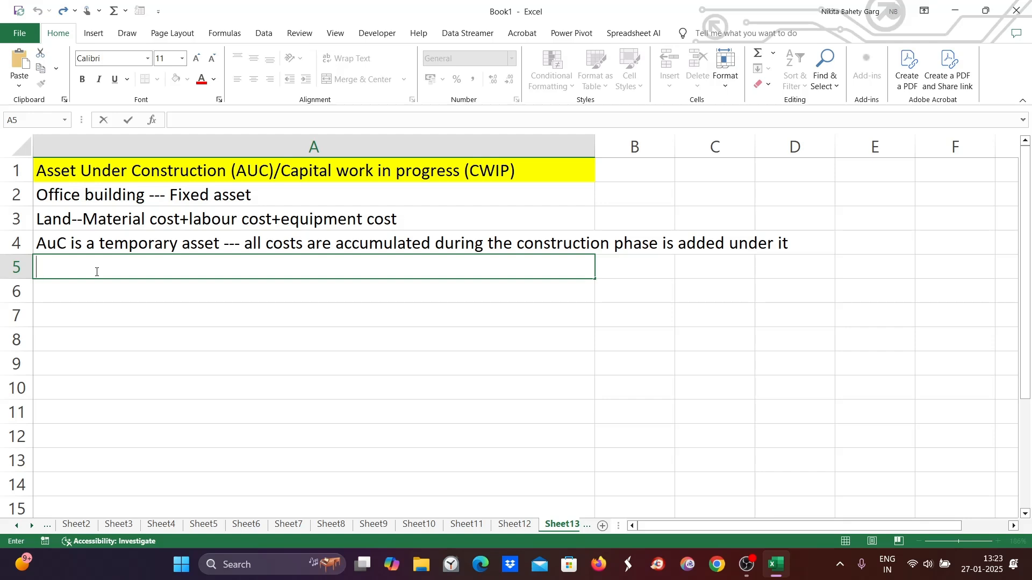
pyautogui.write('No deprecia')
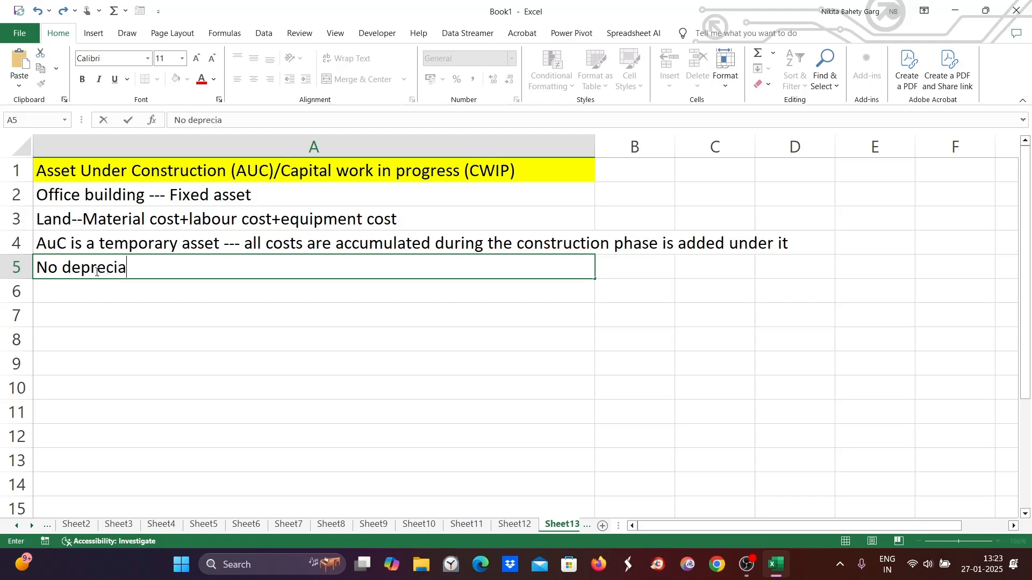
pyautogui.write('tion is charged b')
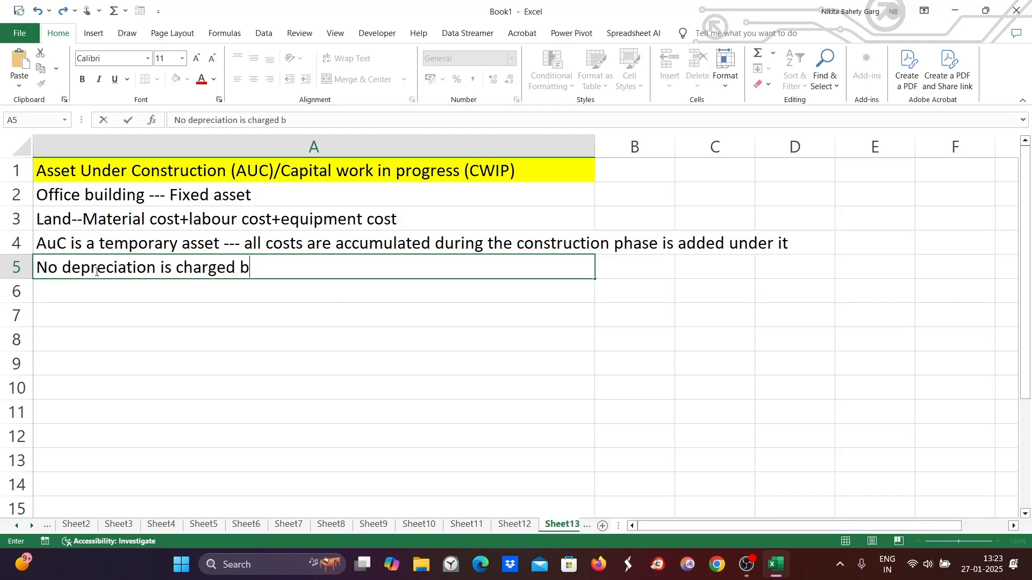
pyautogui.write('ecause it is not ')
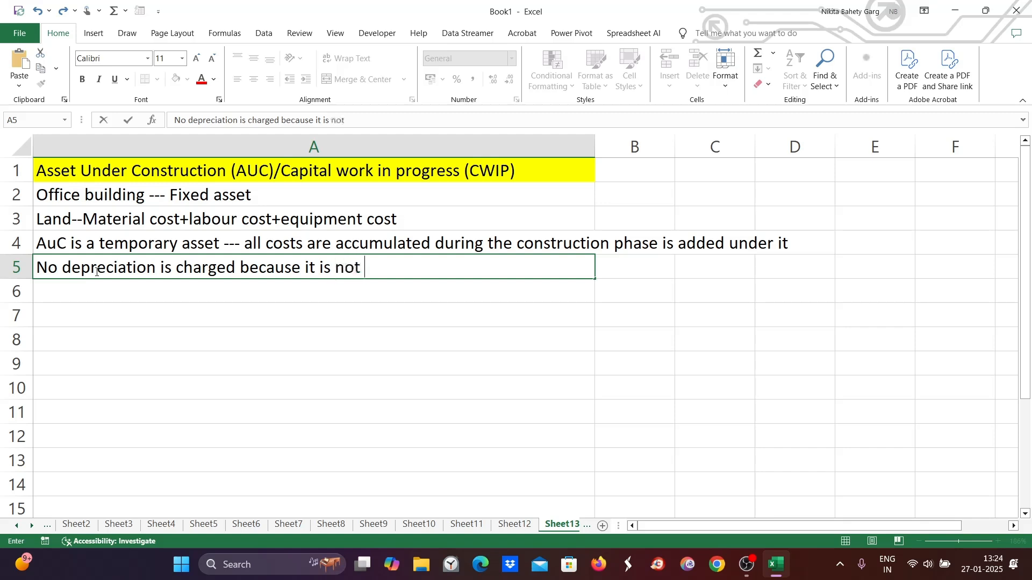
pyautogui.write('in use')
pyautogui.click(71, 195)
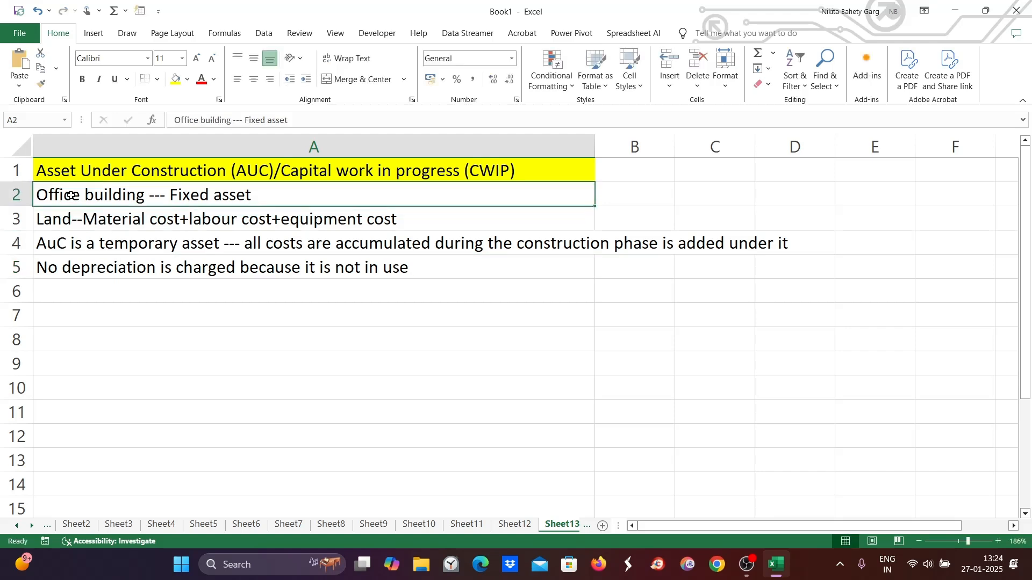
# - Wrap the text in cell A4 and append "-- AuC a/c -- Recon. a/c" to its content
pyautogui.click(65, 245)
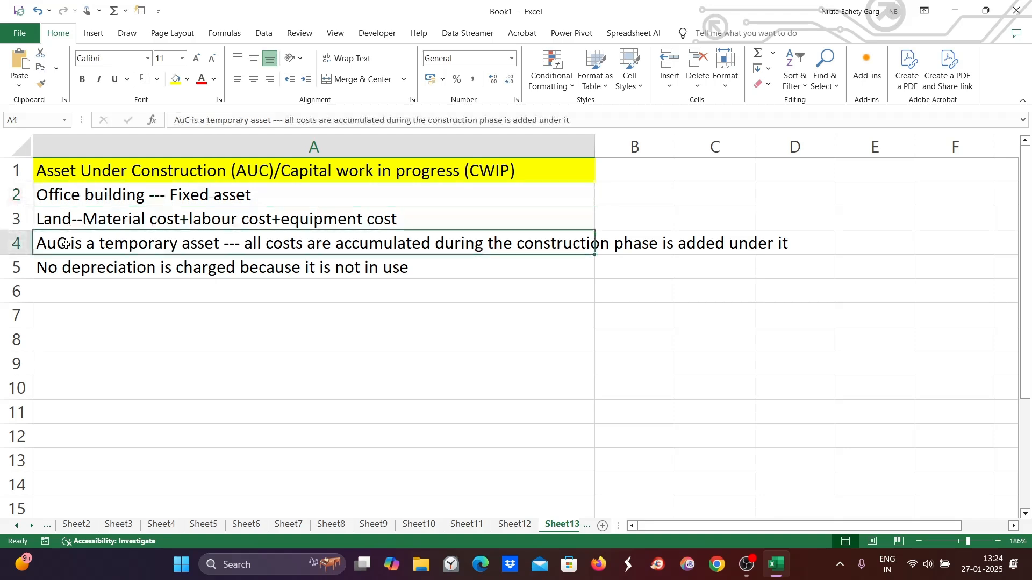
pyautogui.click(344, 58)
pyautogui.doubleClick(321, 267)
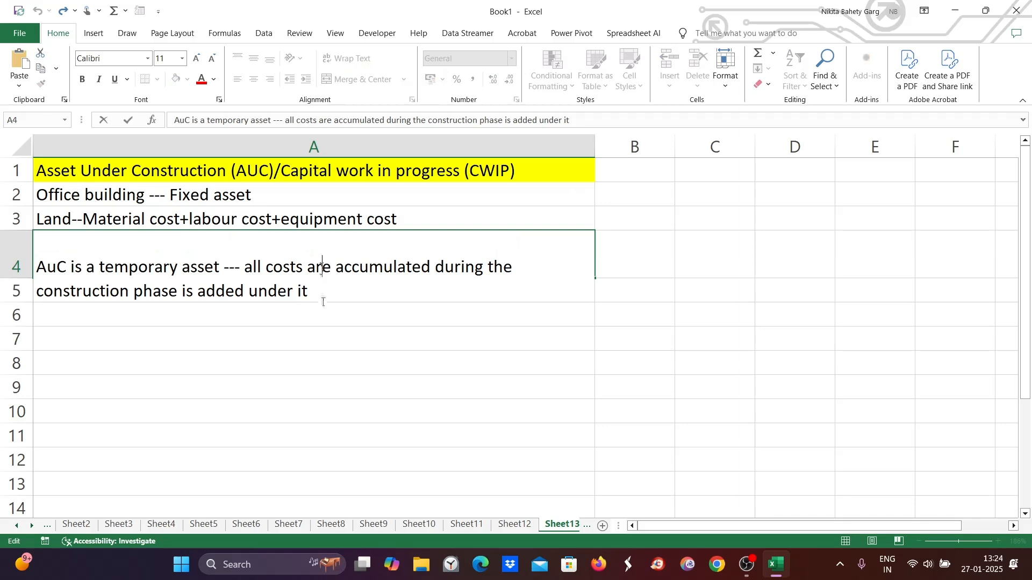
pyautogui.write('-- Auc')
pyautogui.press('BackSpace')
pyautogui.press('BackSpace')
pyautogui.write('C a/c')
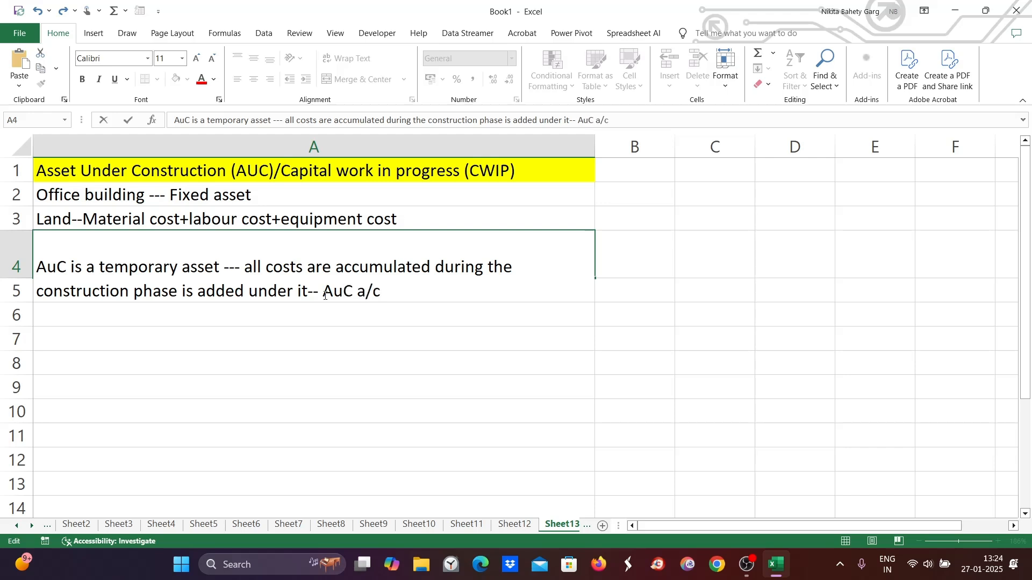
pyautogui.write(' -- Recon. a/c')
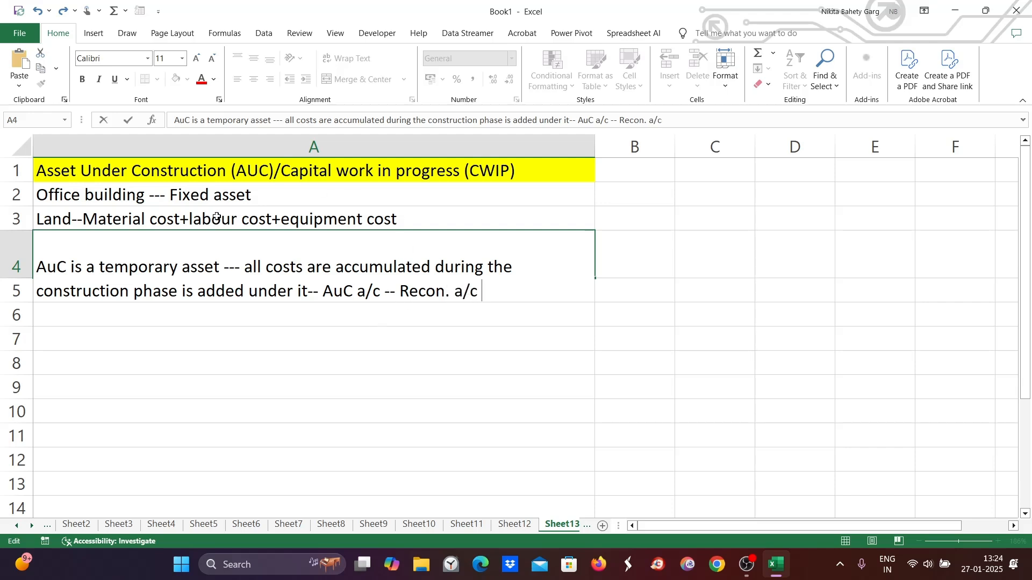
pyautogui.click(340, 335)
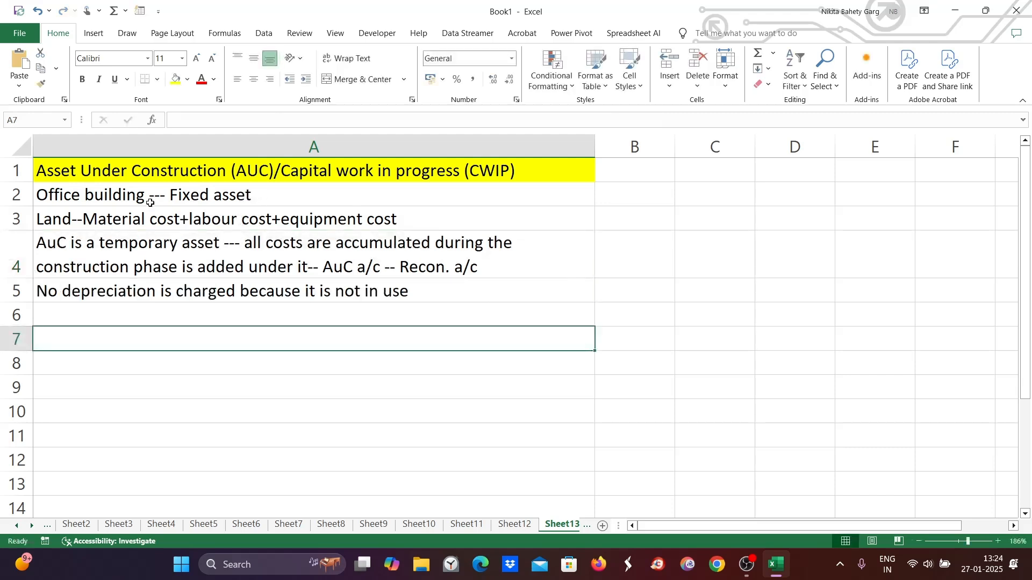
# - Enter "di89" in cell B1
pyautogui.click(172, 191)
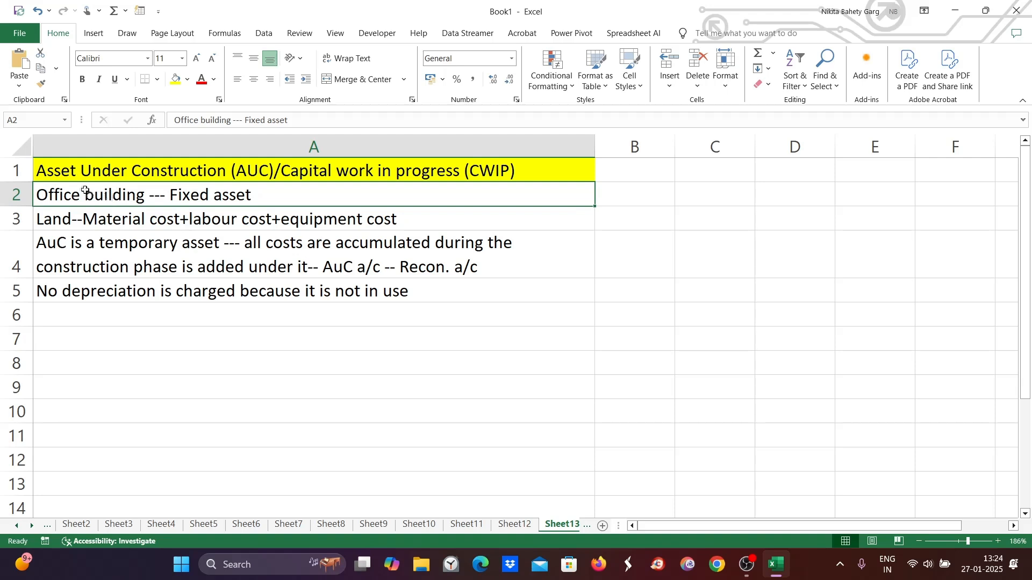
pyautogui.click(641, 196)
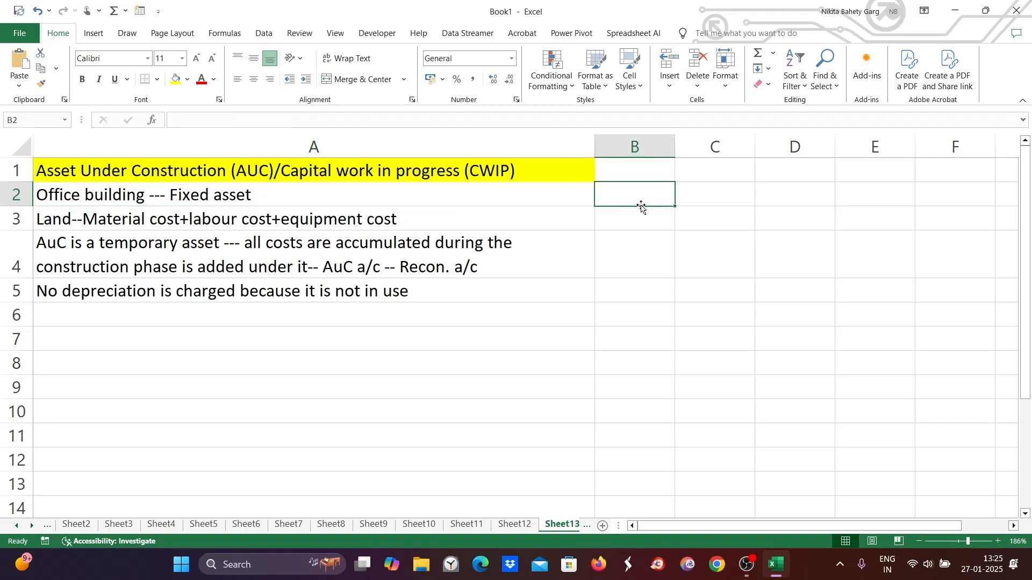
pyautogui.doubleClick(620, 166)
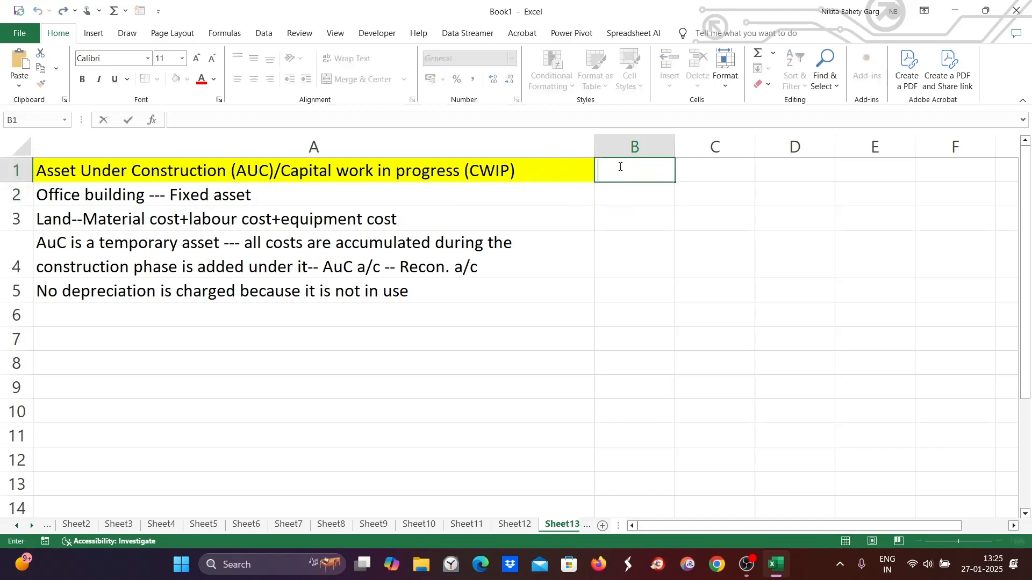
pyautogui.write('di89')
pyautogui.doubleClick(629, 192)
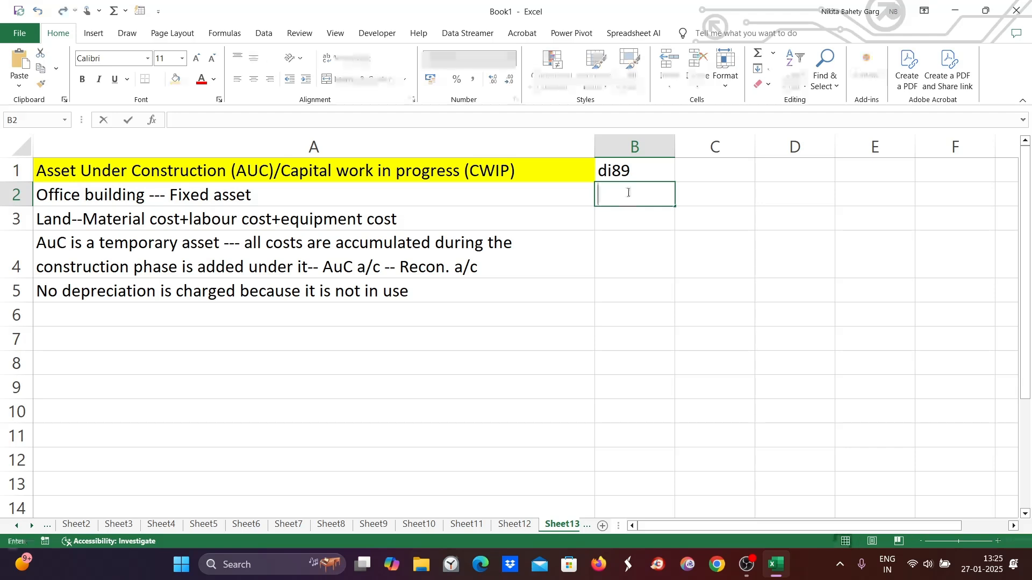
pyautogui.write('04')
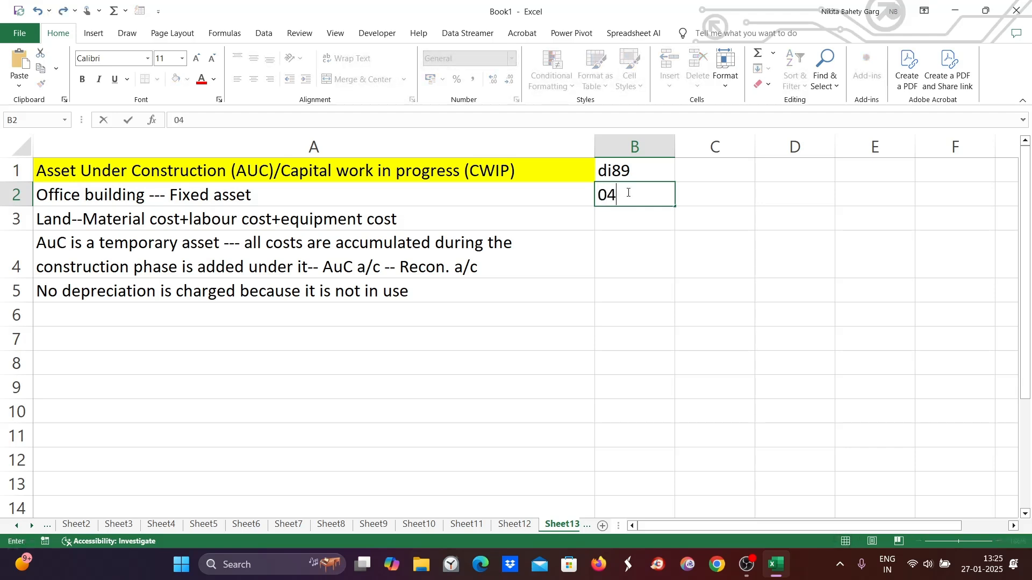
pyautogui.write('(4000-499')
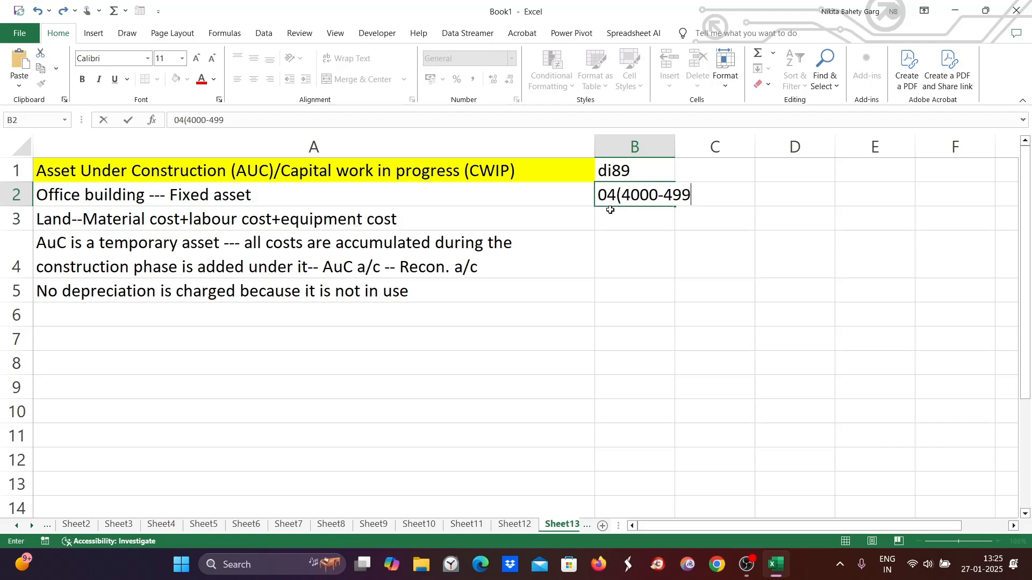
pyautogui.write('9_')
pyautogui.press('BackSpace')
pyautogui.write(')')
# - Enter the account numbers 4001, 4002 and 4003 in cells B3 to B5
pyautogui.click(612, 214)
pyautogui.write('4001')
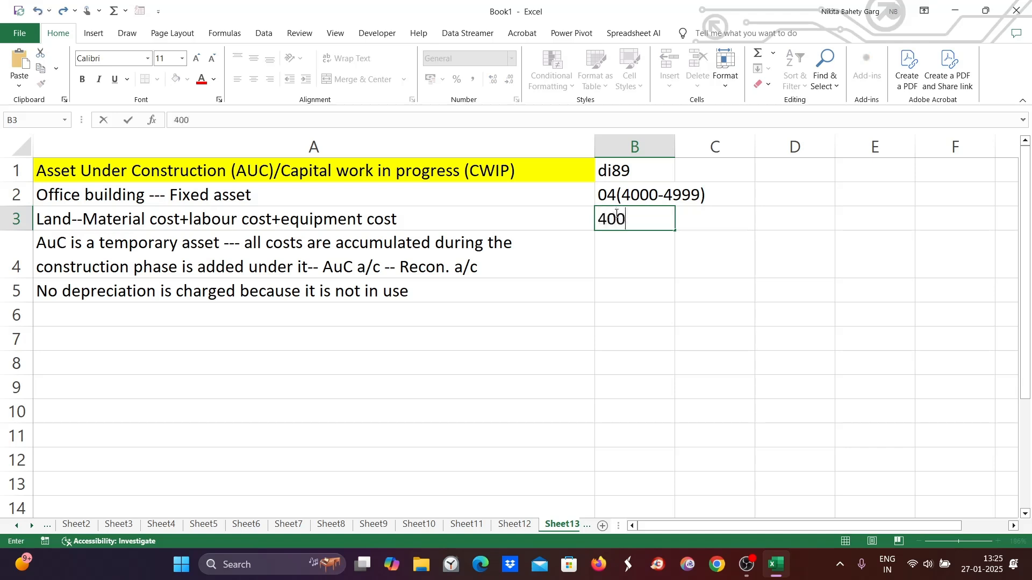
pyautogui.click(618, 245)
pyautogui.doubleClick(621, 245)
pyautogui.write('4002')
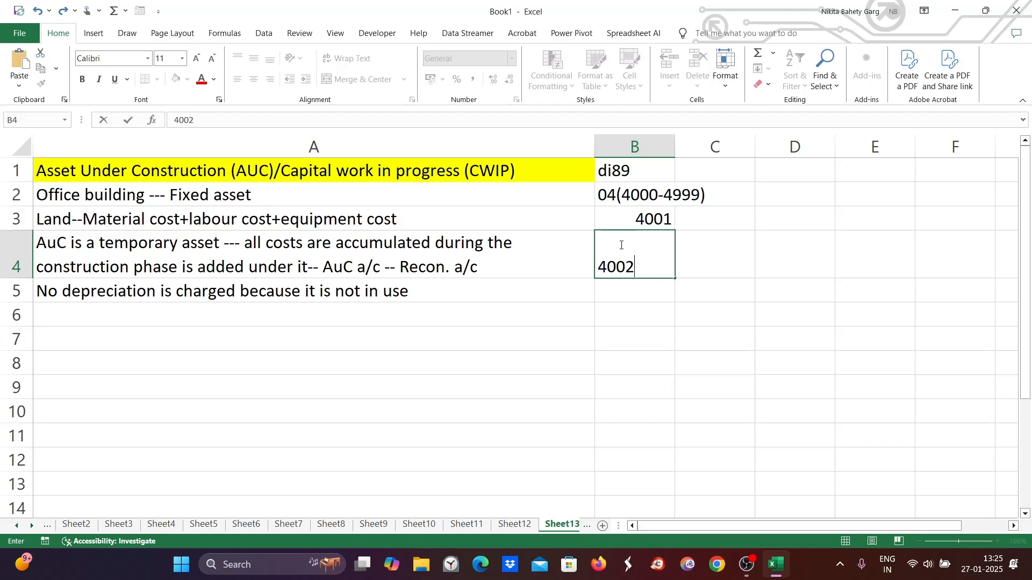
pyautogui.press('Return')
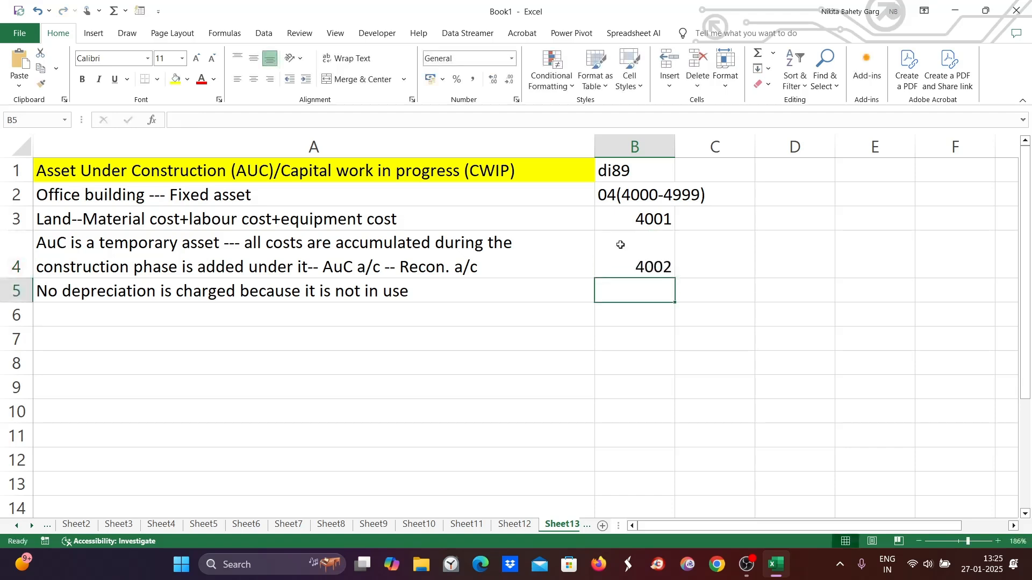
pyautogui.write('4003')
# - Label the accounts "Building", "P&M" and "Research lab" in cells C3 to C5
pyautogui.click(714, 259)
pyautogui.doubleClick(707, 260)
pyautogui.click(699, 219)
pyautogui.doubleClick(699, 217)
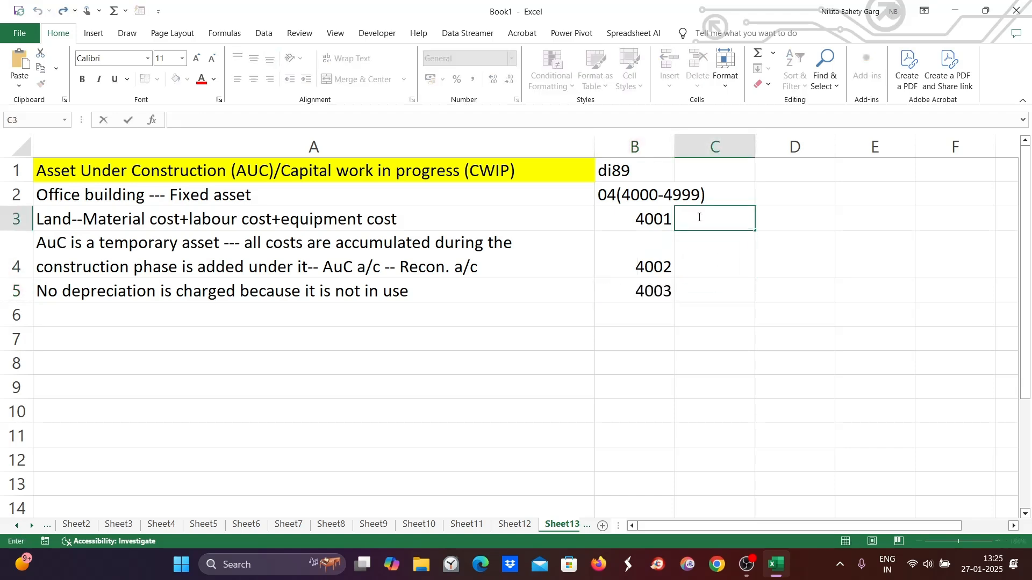
pyautogui.write('Building')
pyautogui.click(694, 269)
pyautogui.doubleClick(694, 269)
pyautogui.write('P')
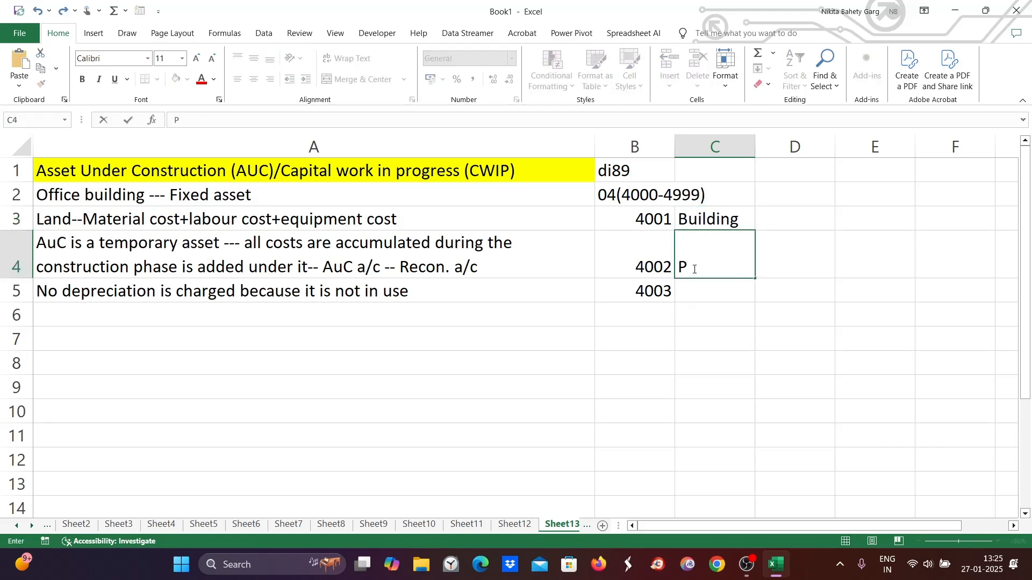
pyautogui.write('&M')
pyautogui.doubleClick(708, 295)
pyautogui.write('Research lan')
pyautogui.press('BackSpace')
pyautogui.write('b')
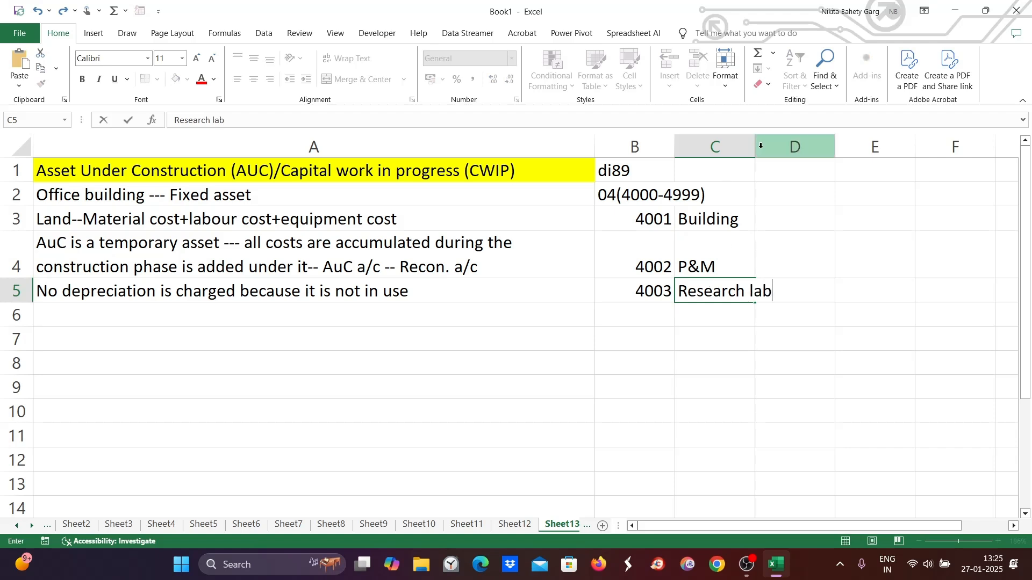
# - Widen column C to fit the account labels
pyautogui.click(832, 314)
pyautogui.click(722, 286)
pyautogui.moveTo(753, 154); pyautogui.dragTo(788, 155)
pyautogui.click(743, 218)
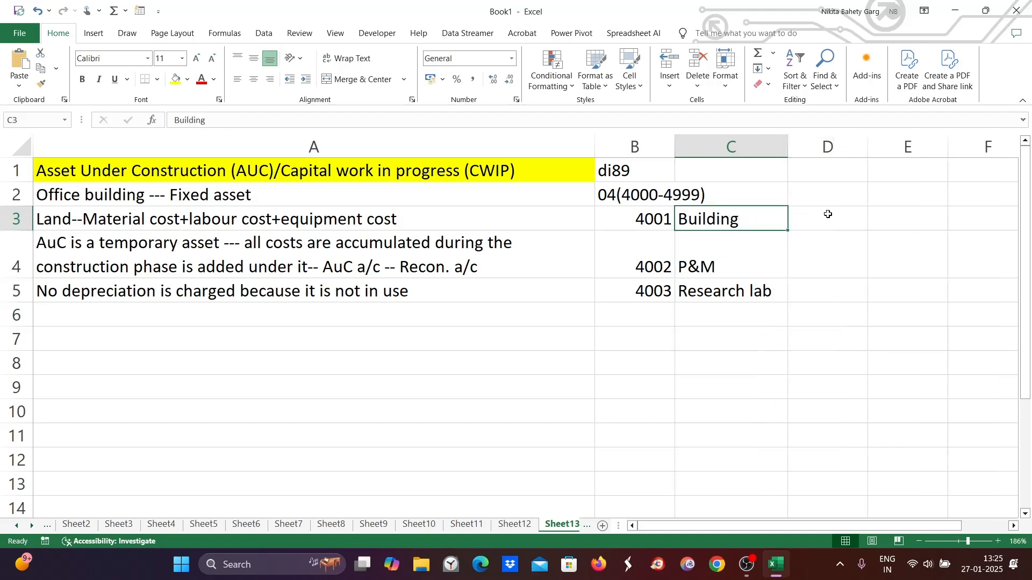
# - Enter "30000+12000 etc" in cell D3 beside the Building account
pyautogui.click(827, 214)
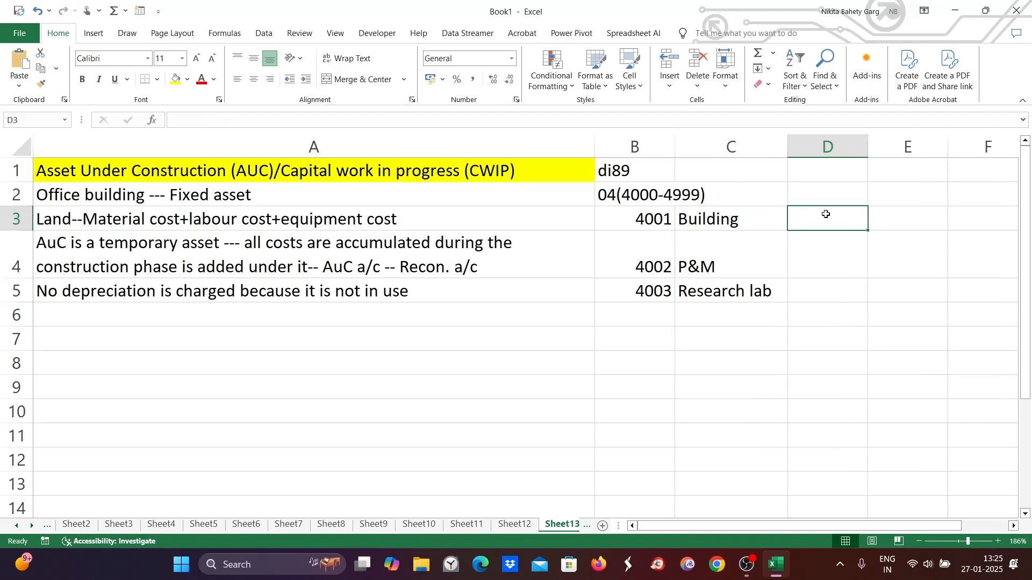
pyautogui.write('30')
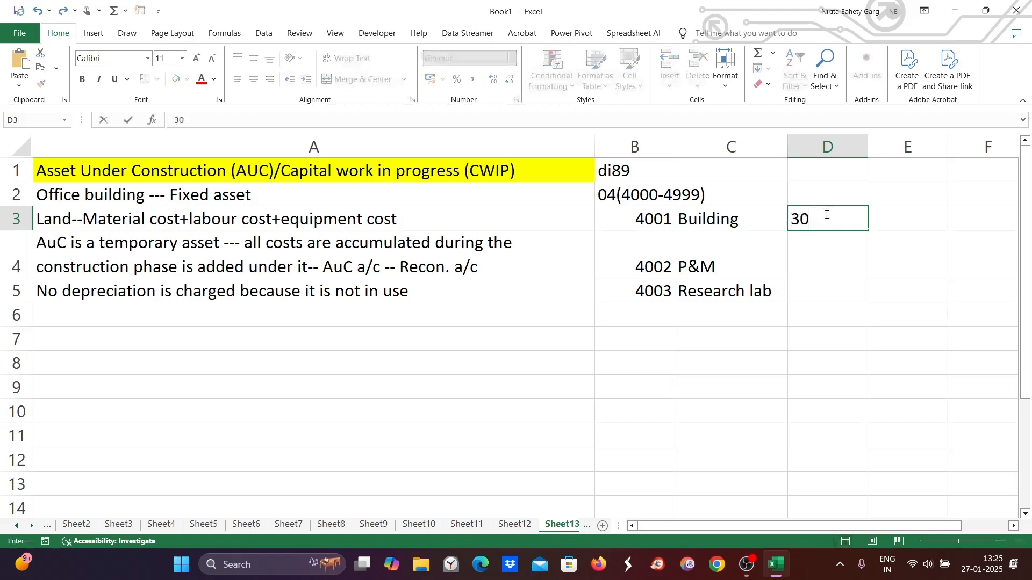
pyautogui.write('000')
pyautogui.write('+120000')
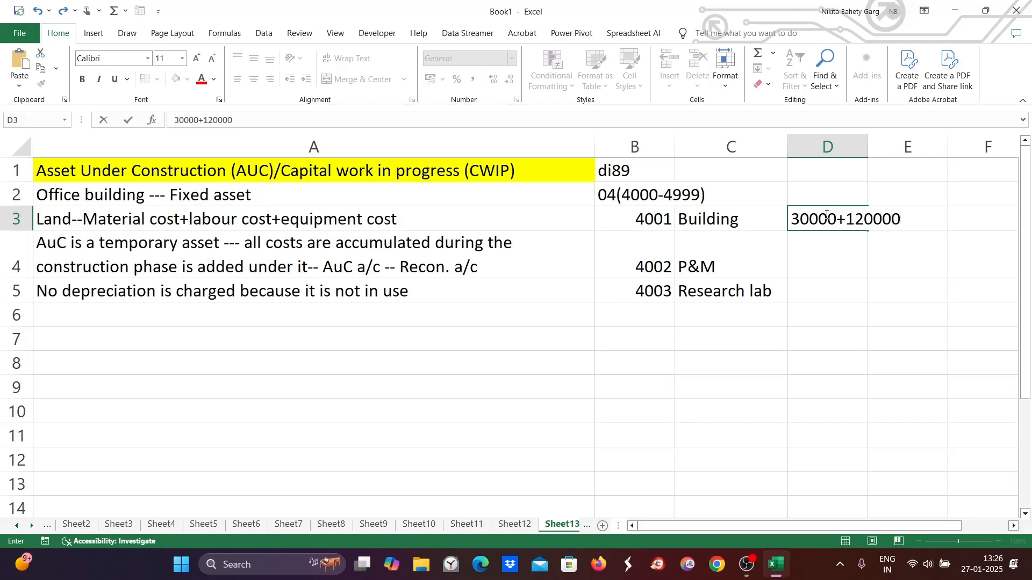
pyautogui.press('BackSpace')
pyautogui.write('t')
pyautogui.press('BackSpace')
pyautogui.write('etc')
pyautogui.click(694, 258)
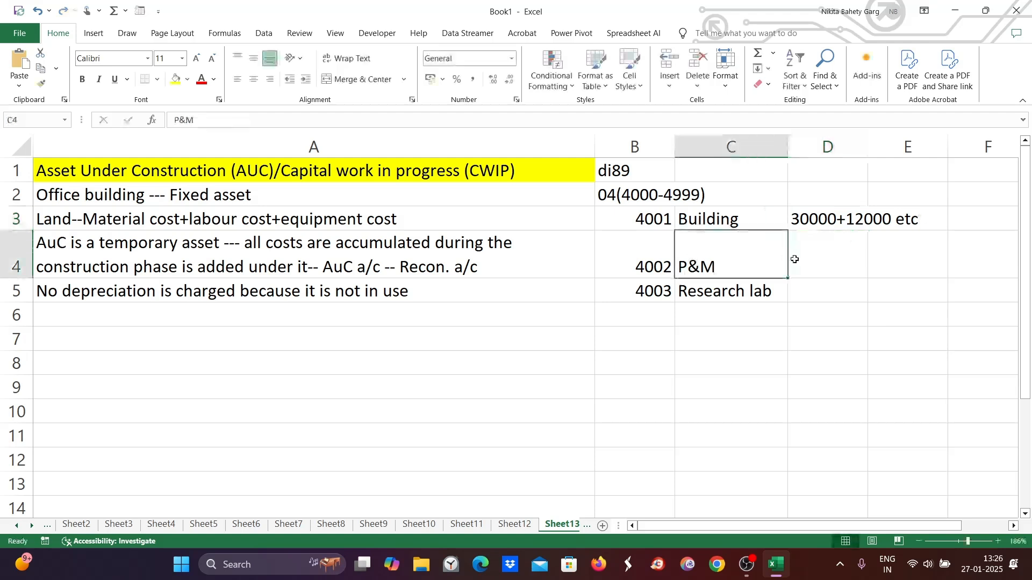
pyautogui.moveTo(707, 213)
pyautogui.mouseDown()
pyautogui.moveTo(707, 240)
pyautogui.moveTo(714, 218)
pyautogui.mouseUp()
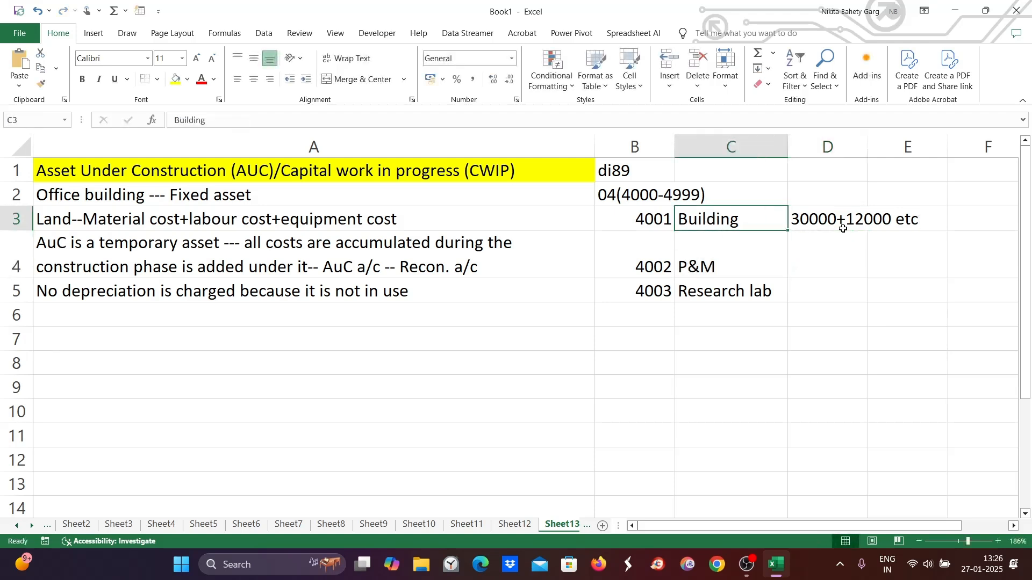
pyautogui.click(823, 260)
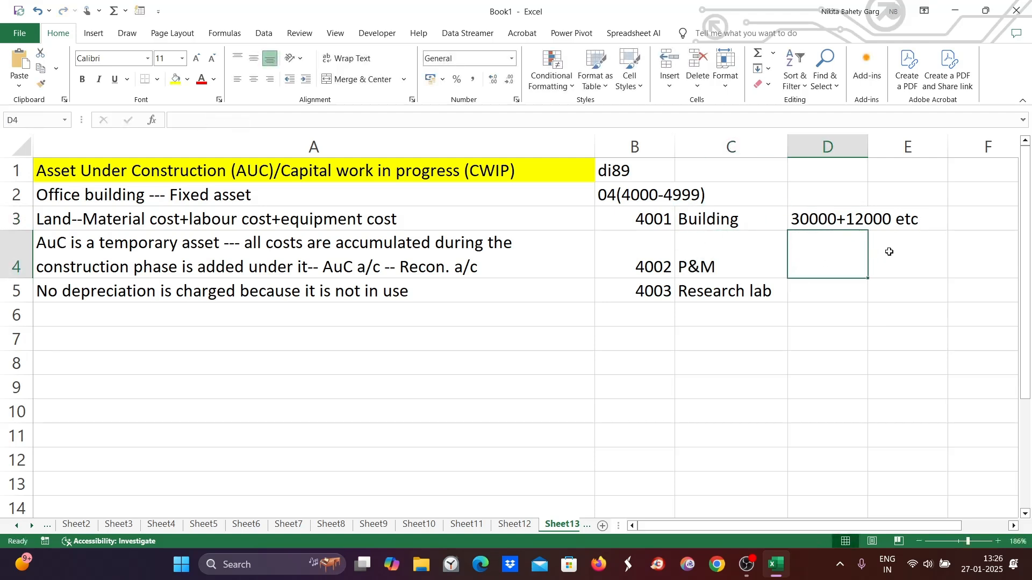
pyautogui.click(924, 257)
pyautogui.click(689, 298)
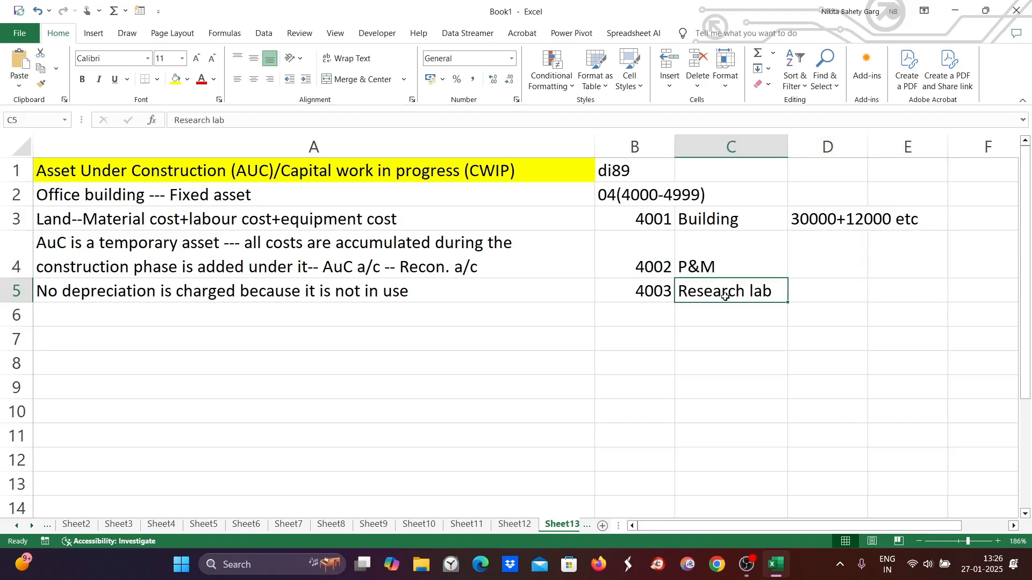
pyautogui.click(823, 290)
pyautogui.doubleClick(823, 292)
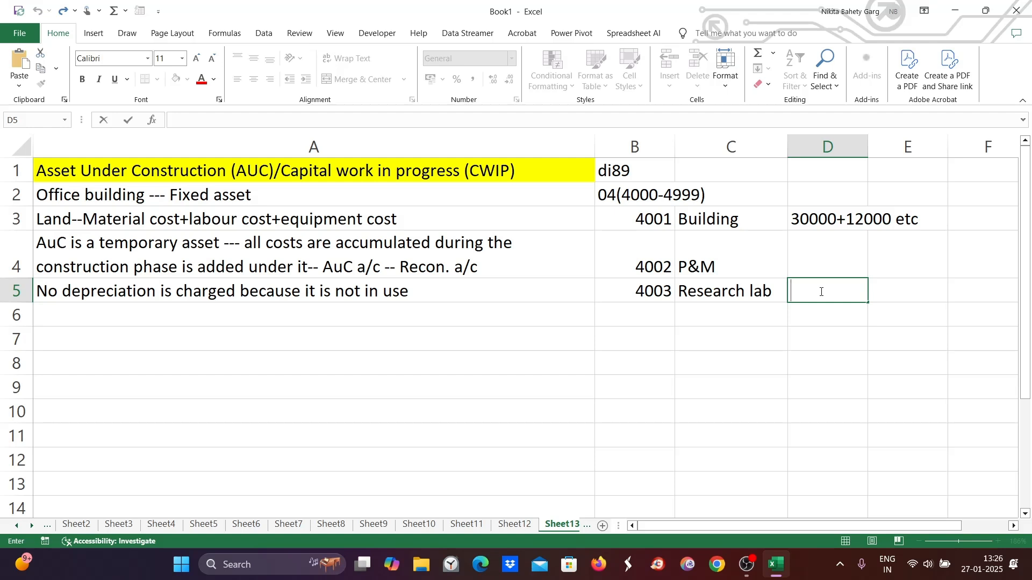
pyautogui.click(726, 222)
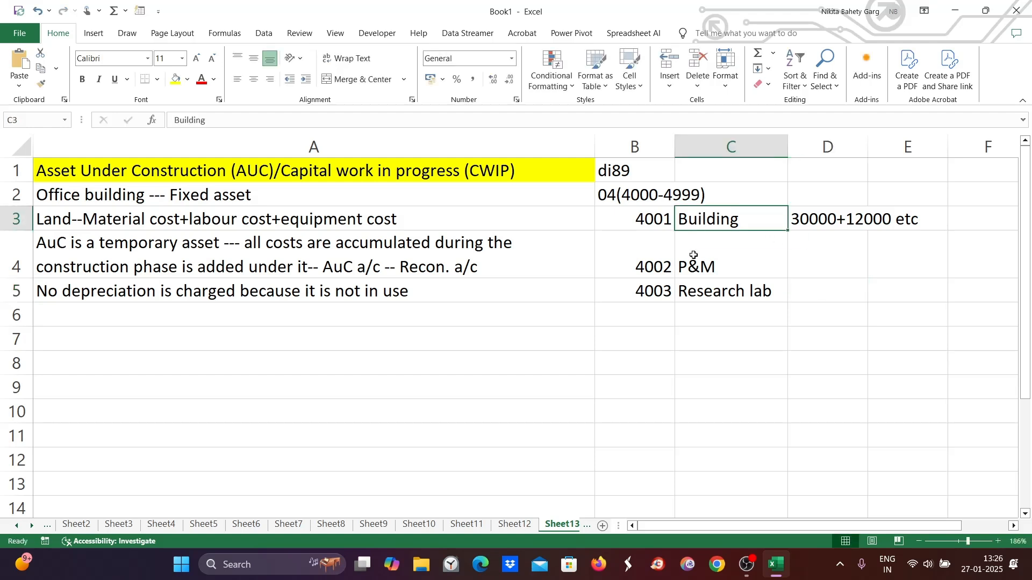
pyautogui.click(693, 255)
pyautogui.click(715, 294)
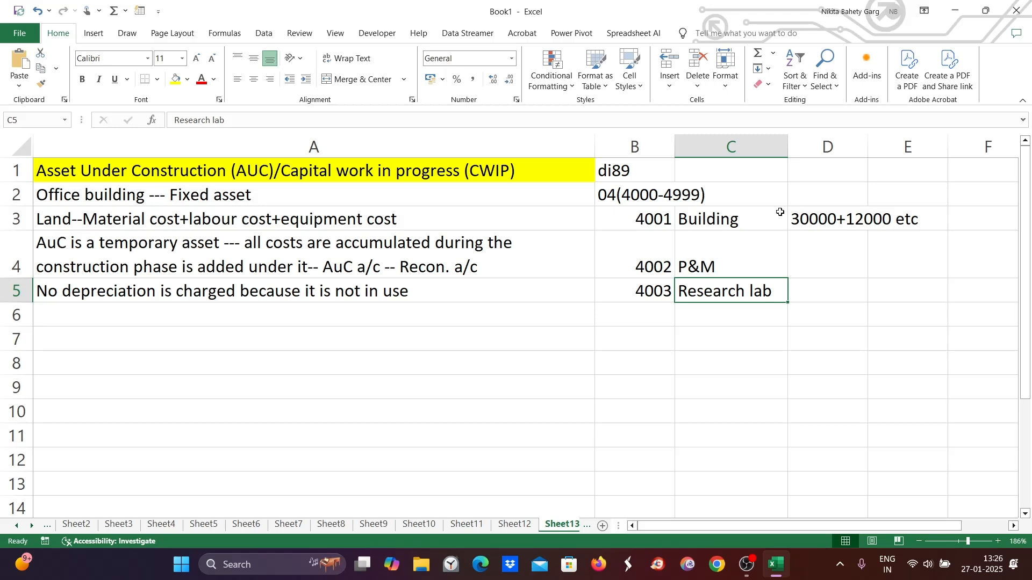
pyautogui.click(854, 223)
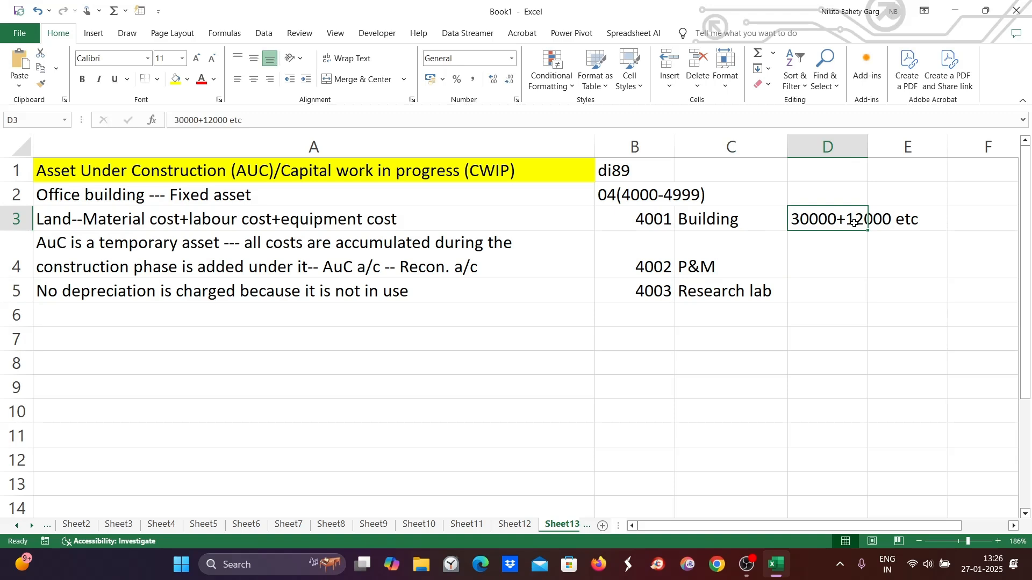
pyautogui.click(365, 266)
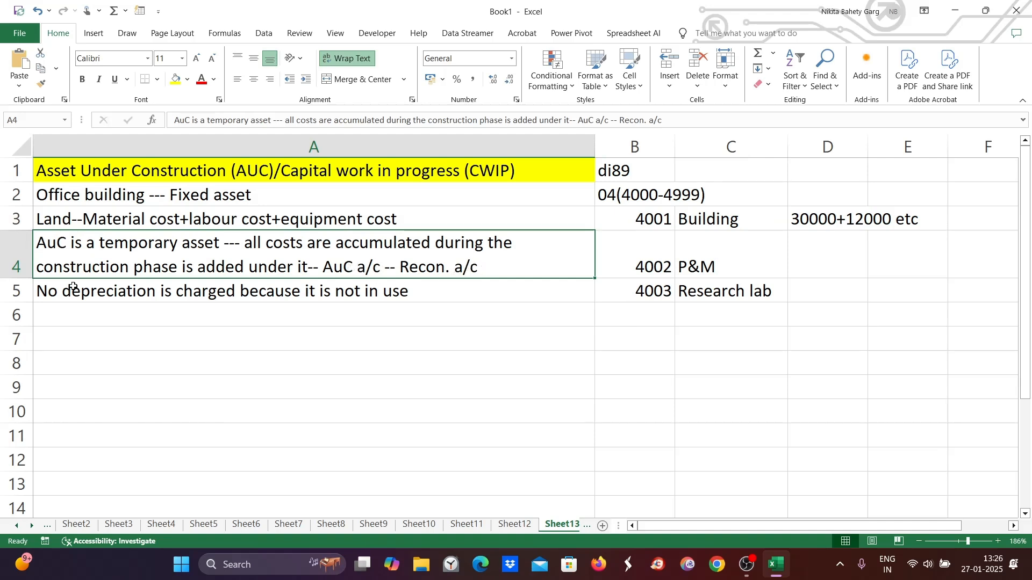
# - Enter "Once the asset is completed, the costs in the AuC Account are settle (transfer) to a fixed asset account" in cell A6 and wrap its text
pyautogui.click(84, 318)
pyautogui.doubleClick(84, 316)
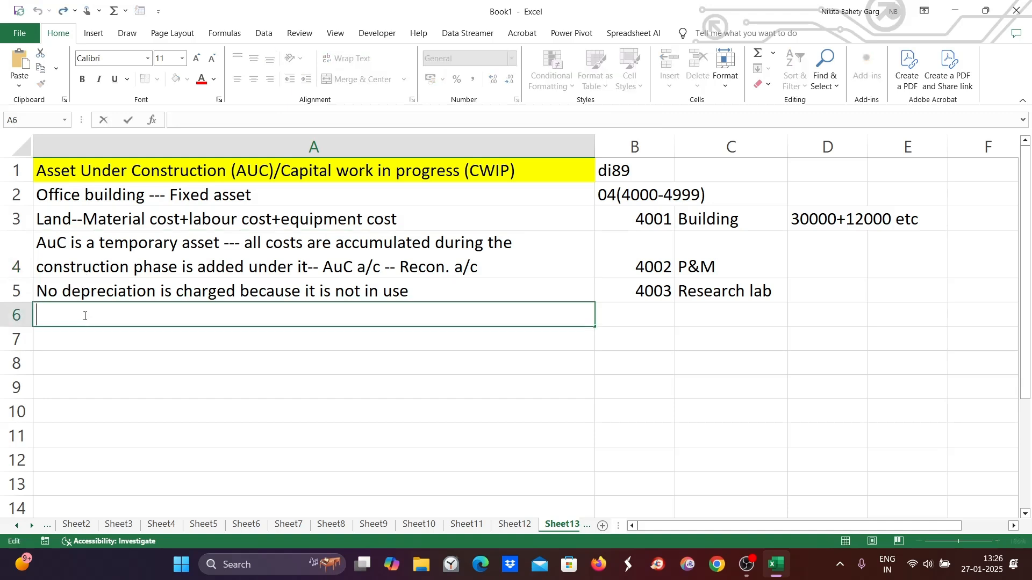
pyautogui.write('O')
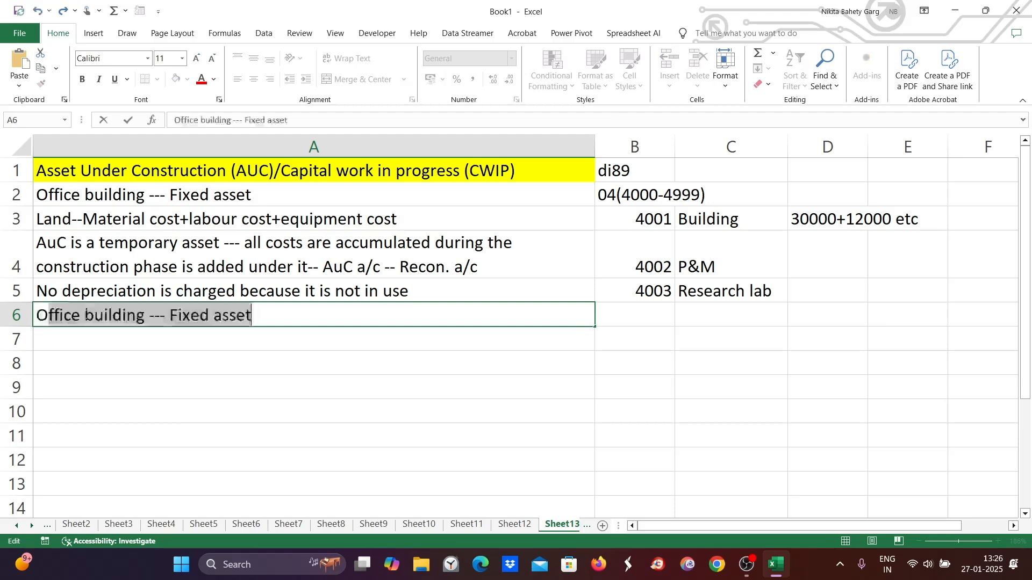
pyautogui.write('nce the')
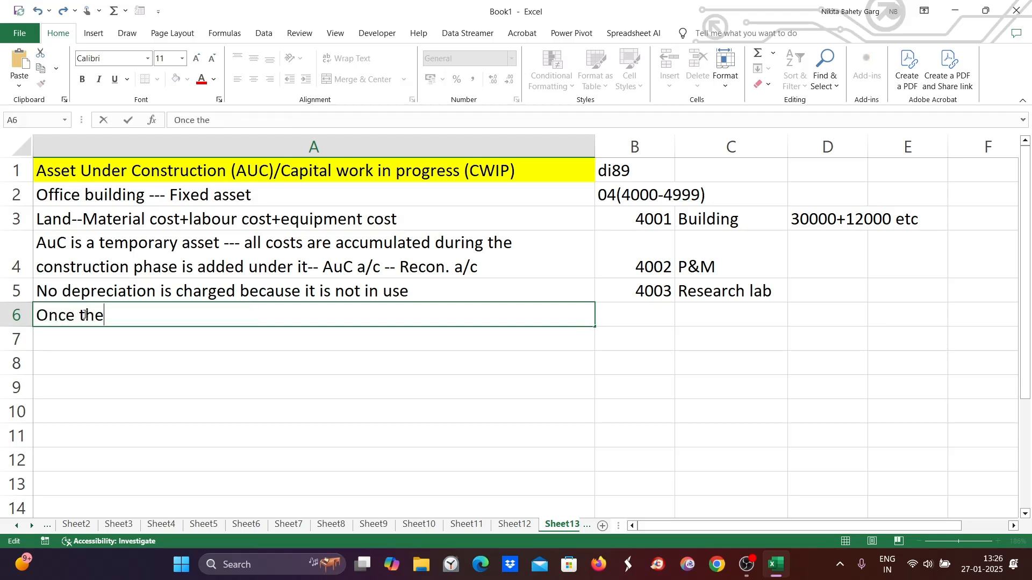
pyautogui.write(' asset is co')
pyautogui.write('mpl')
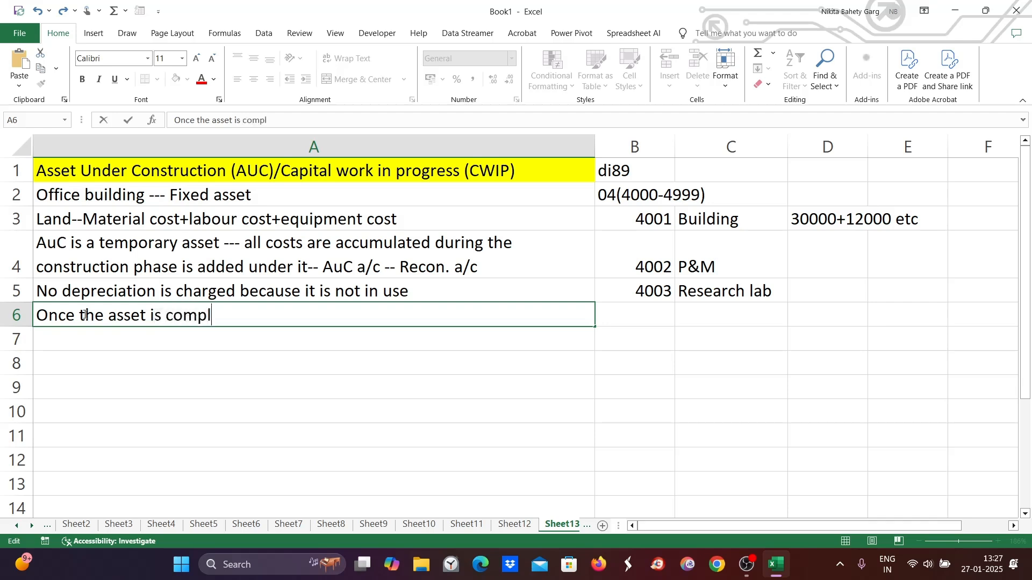
pyautogui.write('eted, the costs in the ')
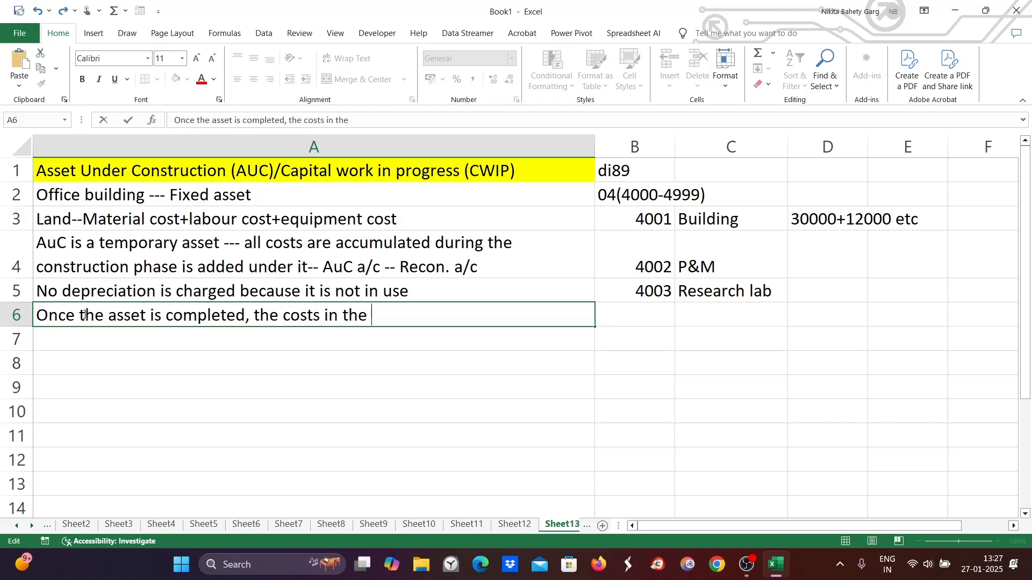
pyautogui.write('AuC Account are sett')
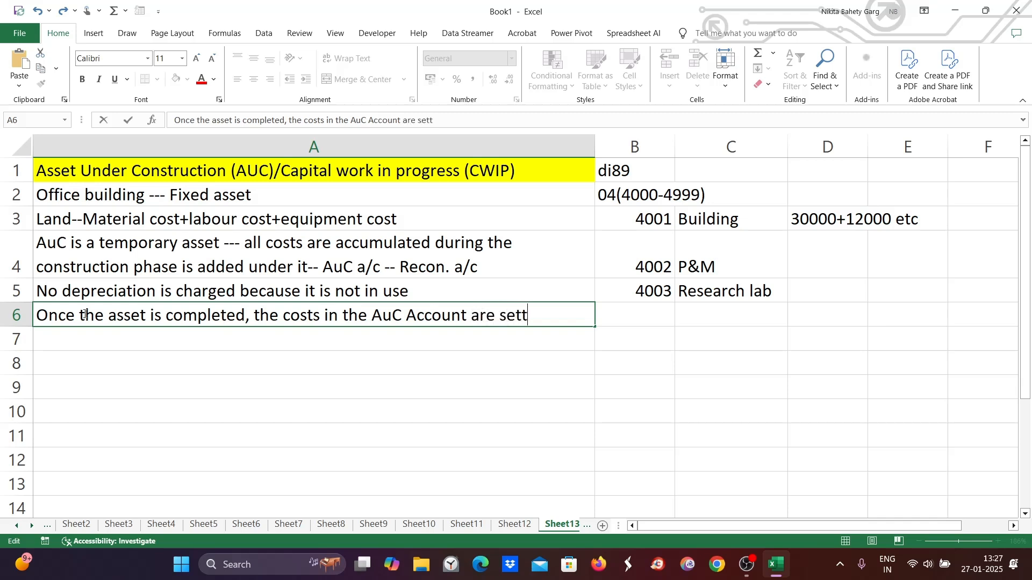
pyautogui.write('le (trans')
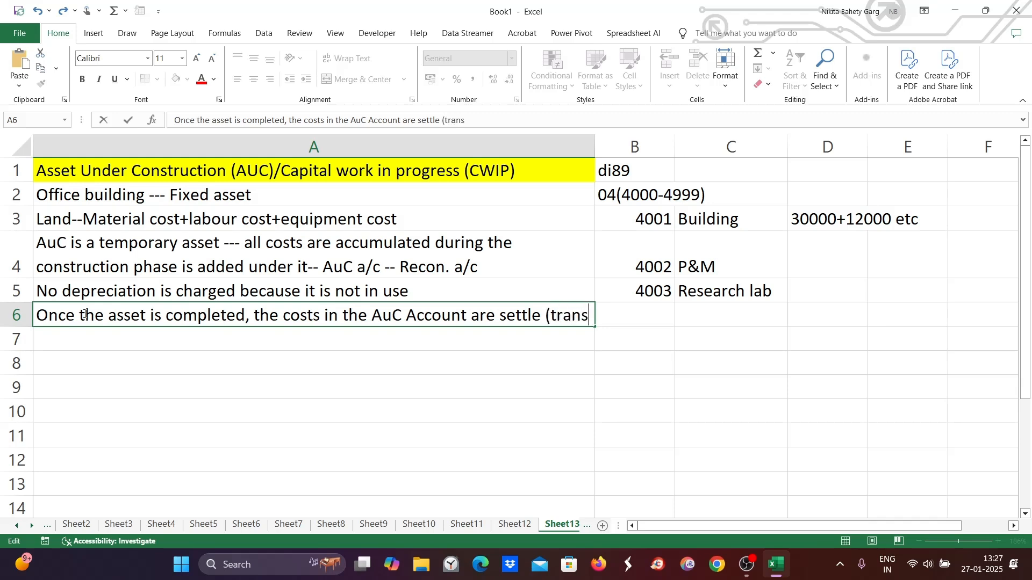
pyautogui.write('fer) to a fi')
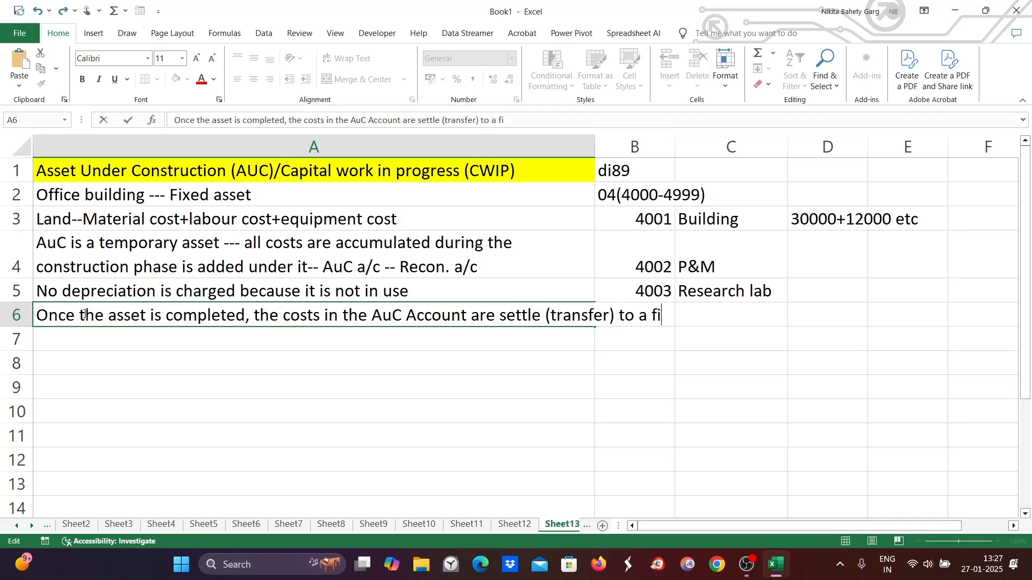
pyautogui.write('xed asse')
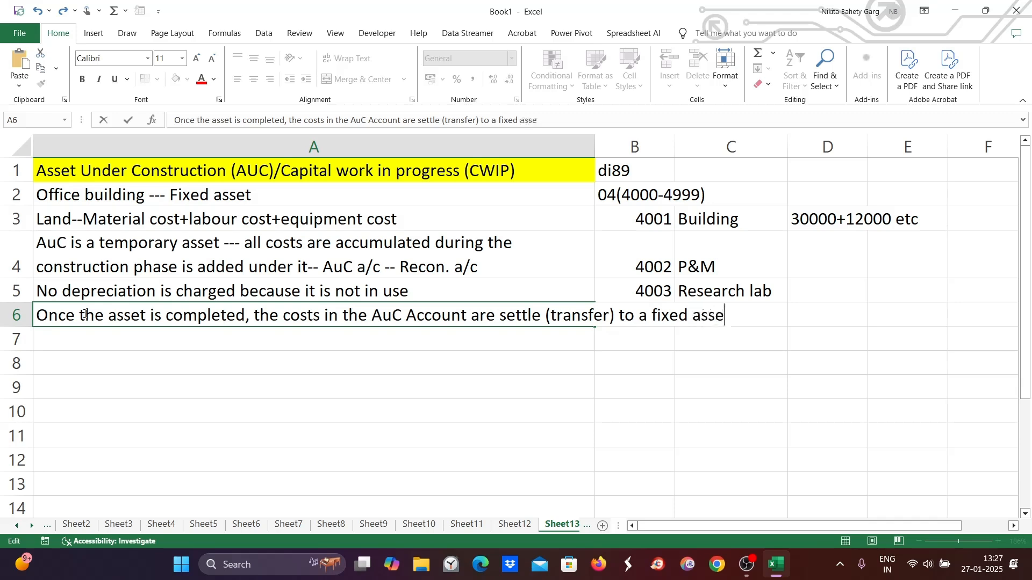
pyautogui.write('t account')
pyautogui.click(184, 456)
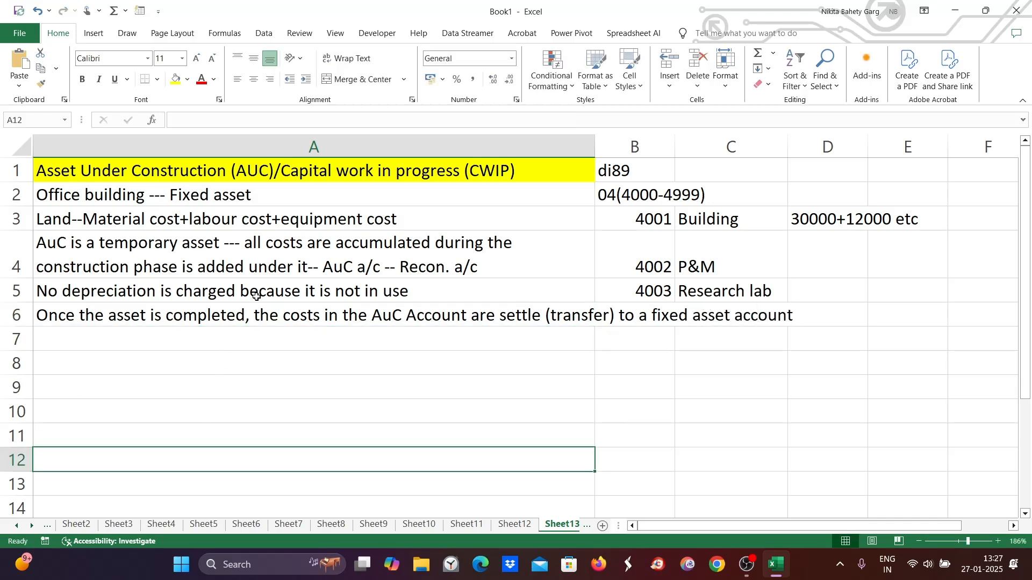
pyautogui.click(266, 317)
pyautogui.click(367, 62)
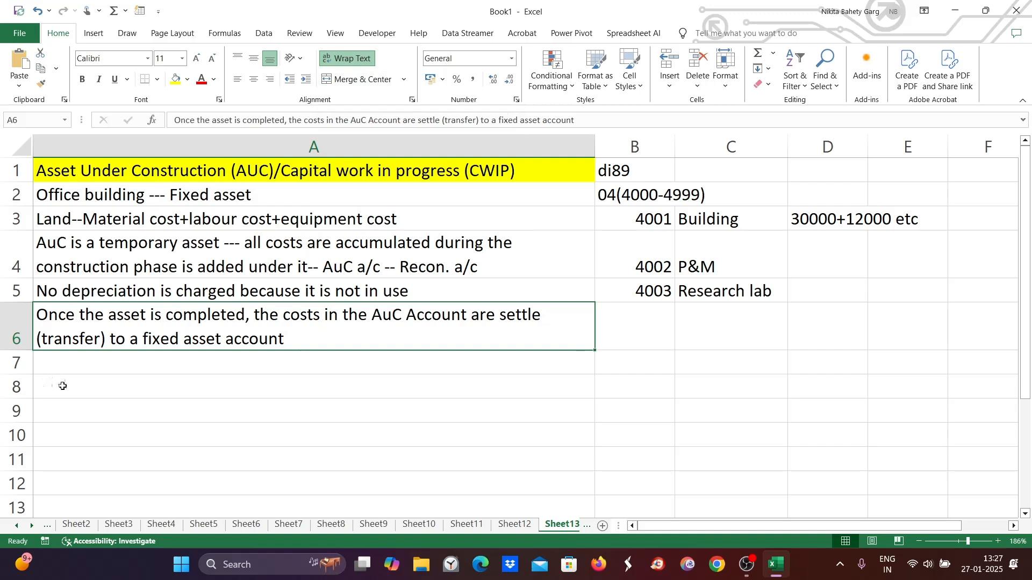
# - Enter the heading "Configurations :" in cell A7 and fill it with yellow
pyautogui.click(79, 367)
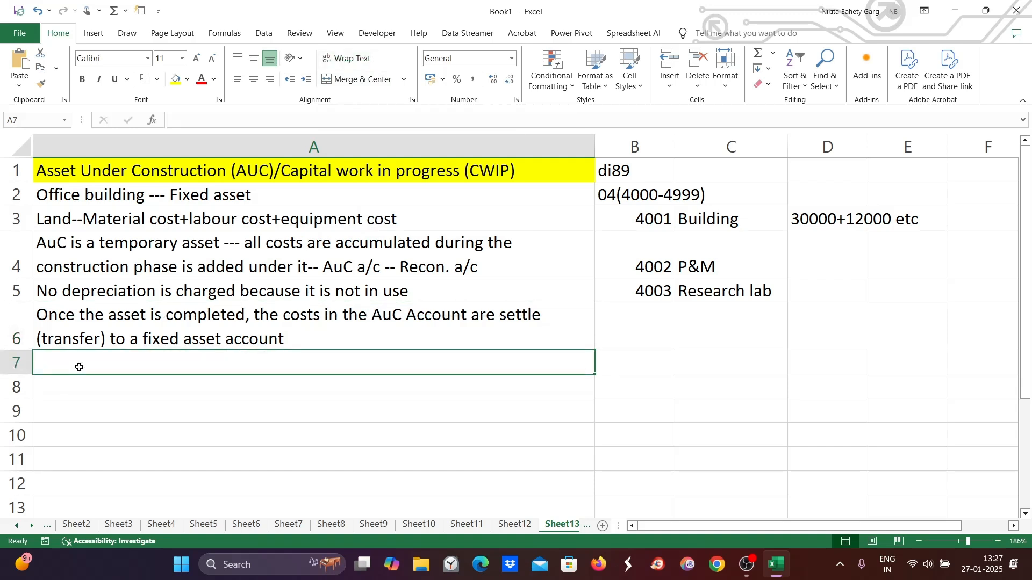
pyautogui.doubleClick(62, 365)
pyautogui.write('Configurations ')
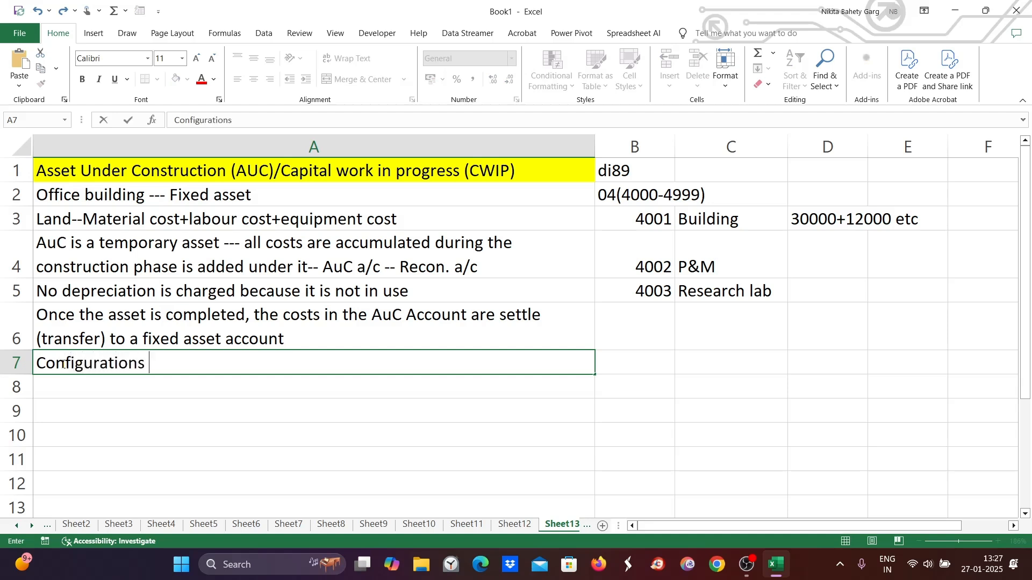
pyautogui.write(':')
pyautogui.press('Return')
pyautogui.press('Return')
pyautogui.click(111, 357)
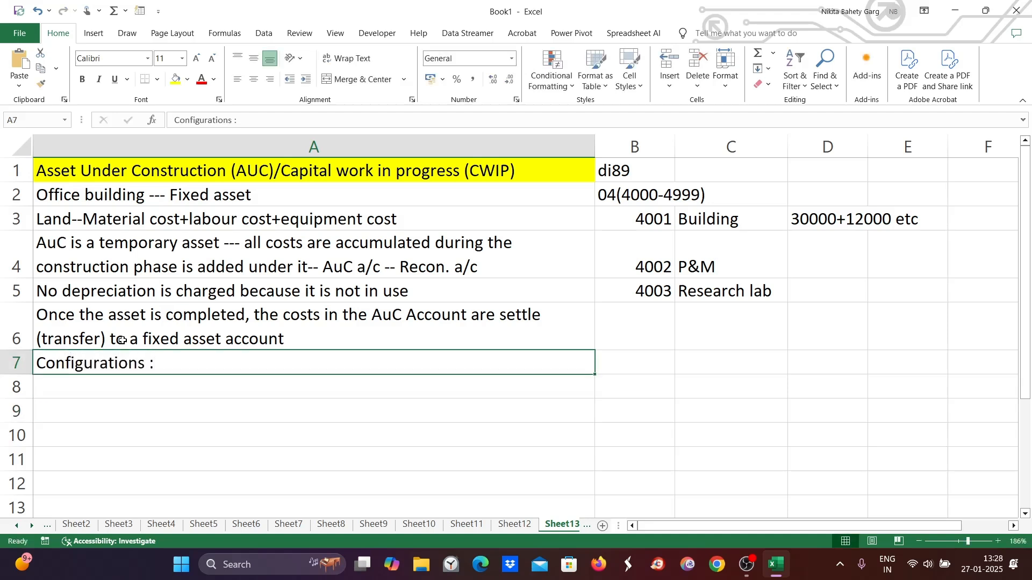
pyautogui.click(173, 82)
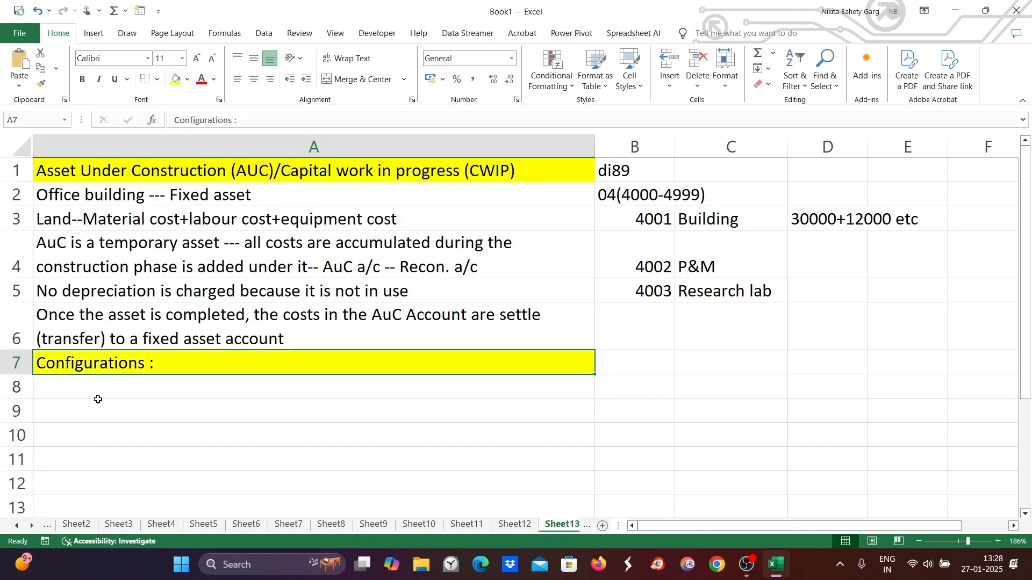
# - Enter "1." in cell A8 to start a numbered list
pyautogui.doubleClick(96, 388)
pyautogui.write('1.')
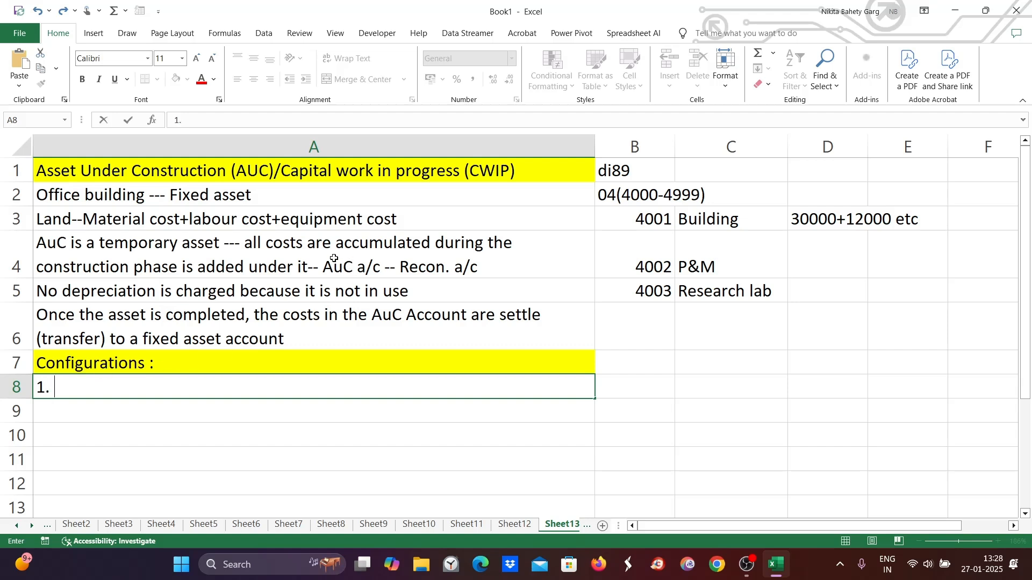
pyautogui.click(355, 269)
# - Make the text "AuC a/c -- Recon. a/c" inside cell A4 bold
pyautogui.doubleClick(321, 269)
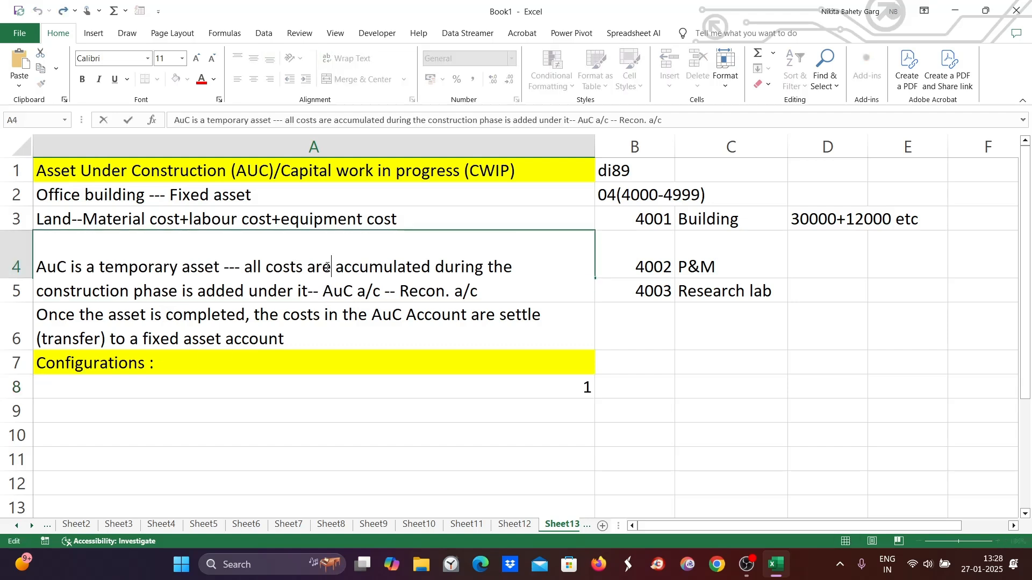
pyautogui.moveTo(322, 290); pyautogui.dragTo(487, 305)
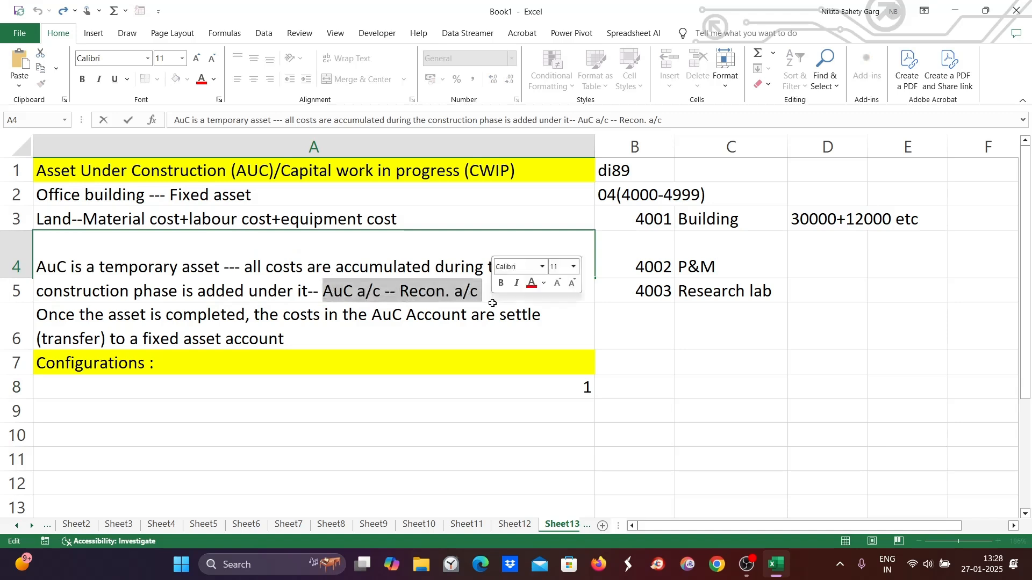
pyautogui.hotkey('ctrl', 'b')
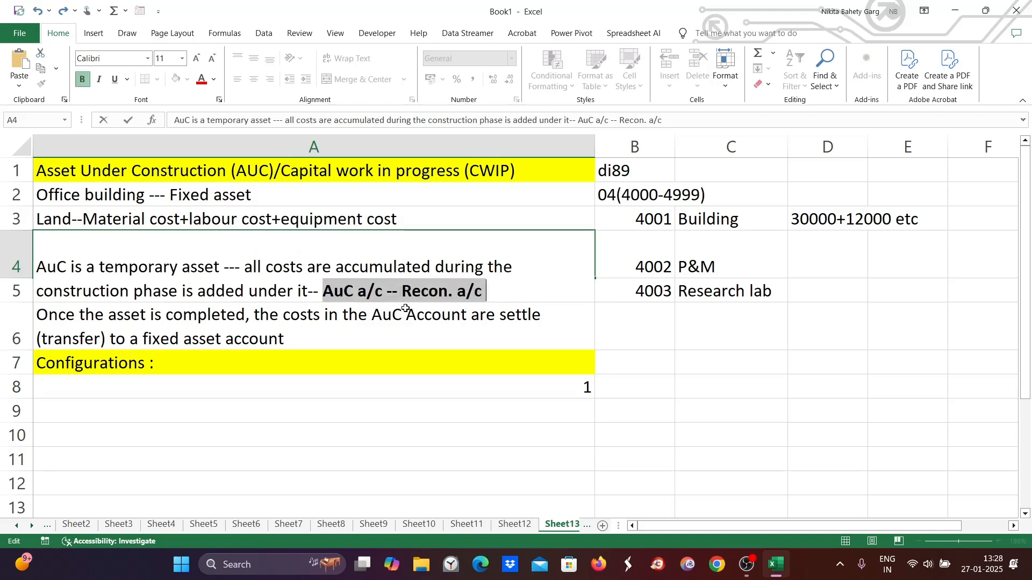
pyautogui.click(404, 307)
pyautogui.click(402, 265)
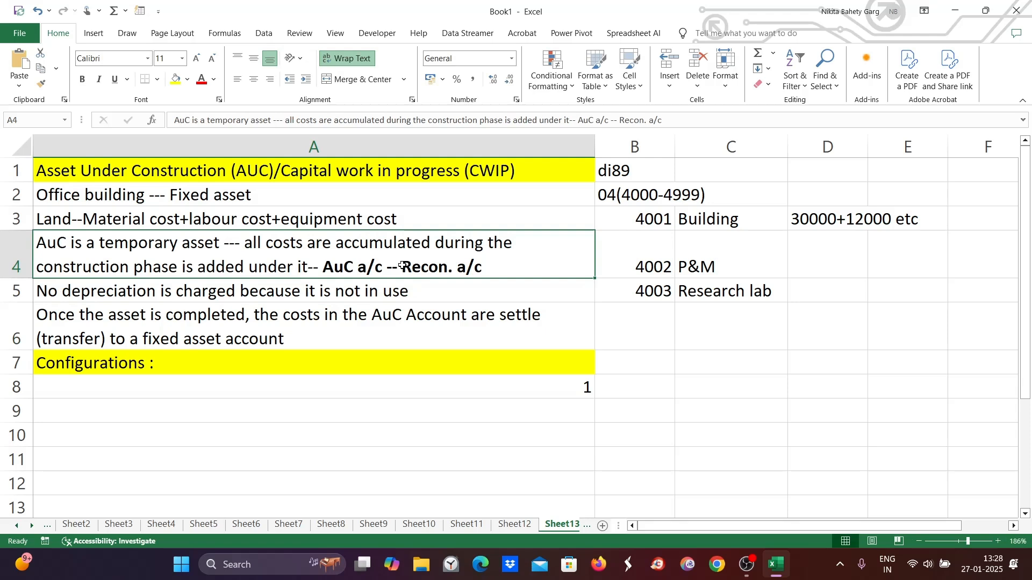
# - Make the words "temporary asset" inside cell A4 bold
pyautogui.click(812, 220)
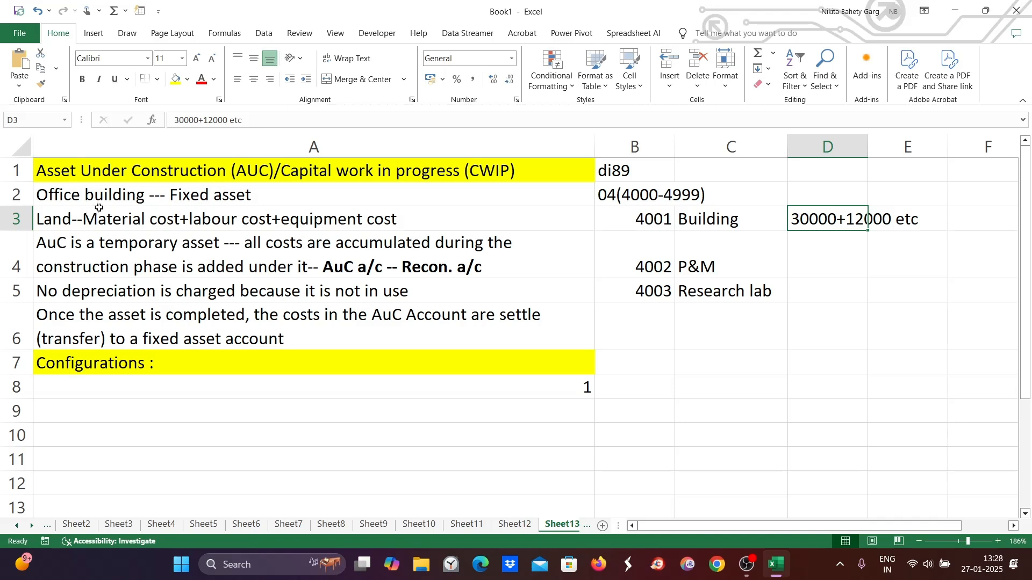
pyautogui.doubleClick(111, 251)
pyautogui.moveTo(105, 268); pyautogui.dragTo(207, 271)
pyautogui.click(142, 291)
pyautogui.moveTo(101, 265); pyautogui.dragTo(222, 268)
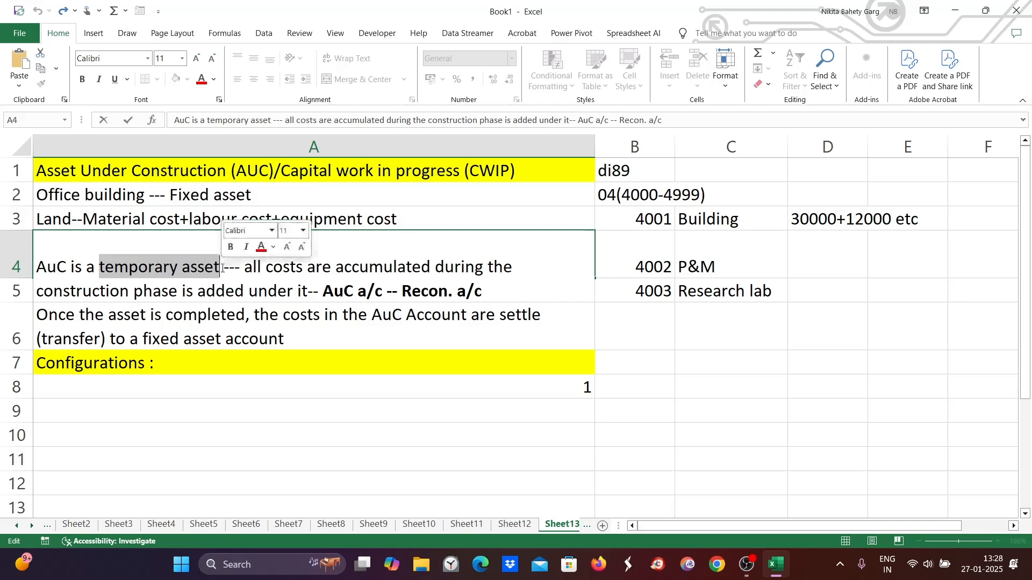
pyautogui.hotkey('ctrl', 'b')
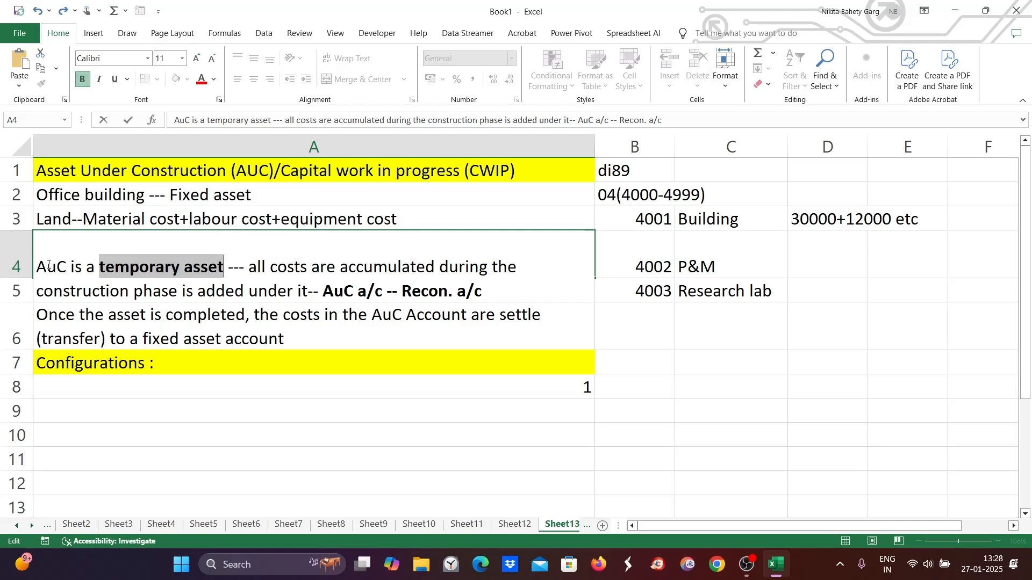
pyautogui.click(42, 268)
pyautogui.moveTo(42, 268); pyautogui.dragTo(70, 264)
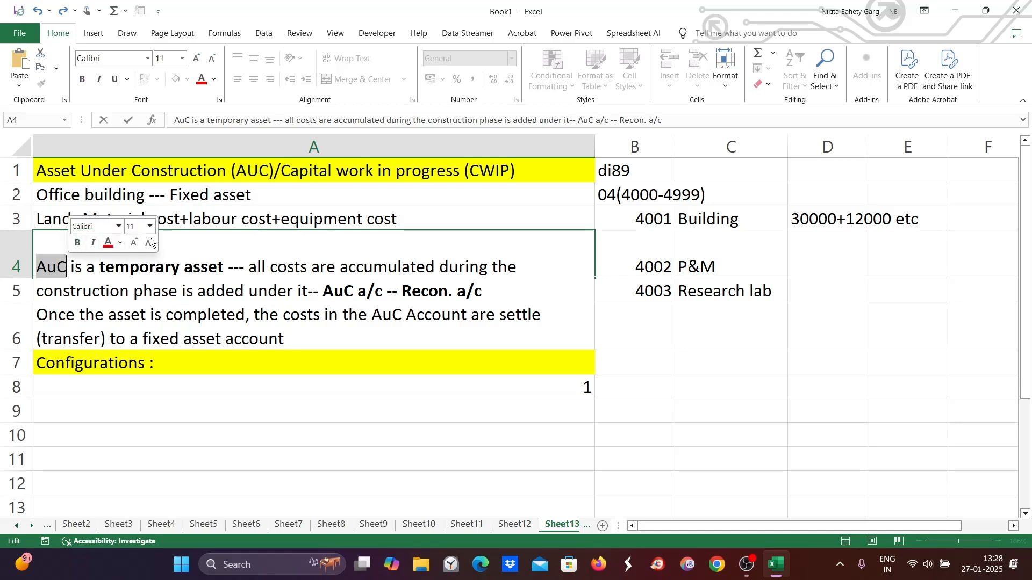
# - Left-align cell A8 and complete its text as "1. Create AUC Recon a/c"
pyautogui.click(74, 379)
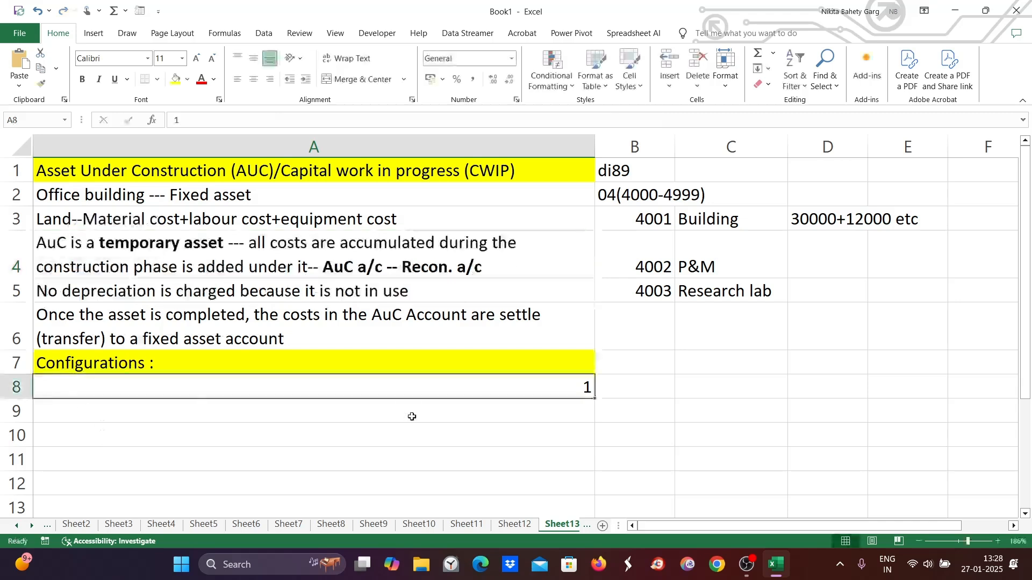
pyautogui.click(238, 80)
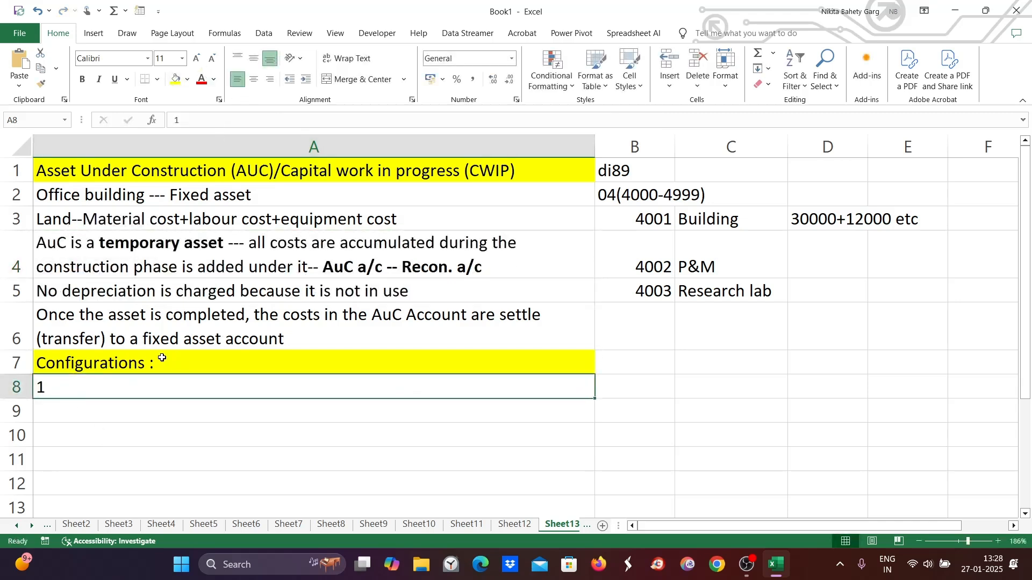
pyautogui.doubleClick(59, 390)
pyautogui.write('. ')
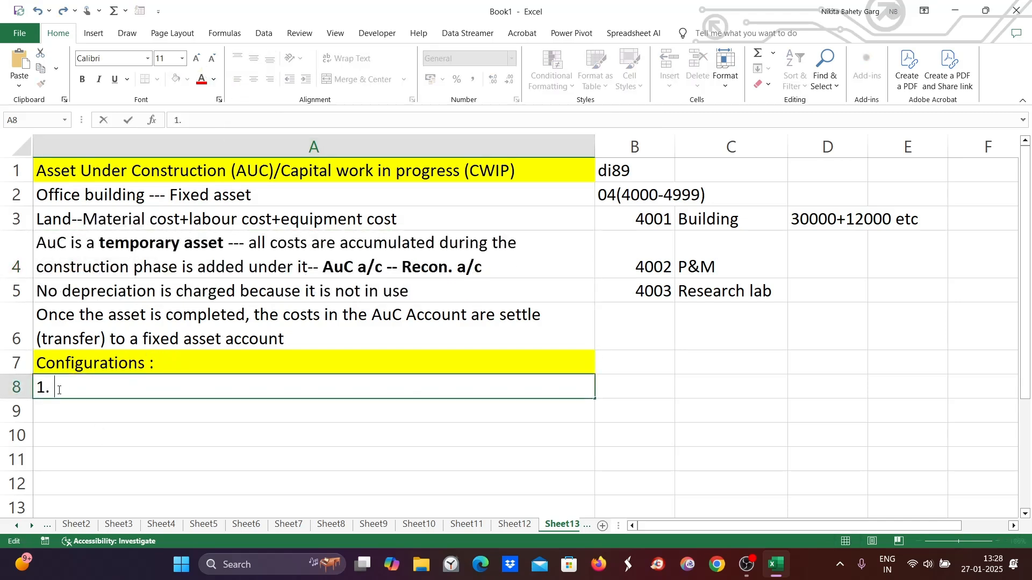
pyautogui.write('Create AUC Recon a/c')
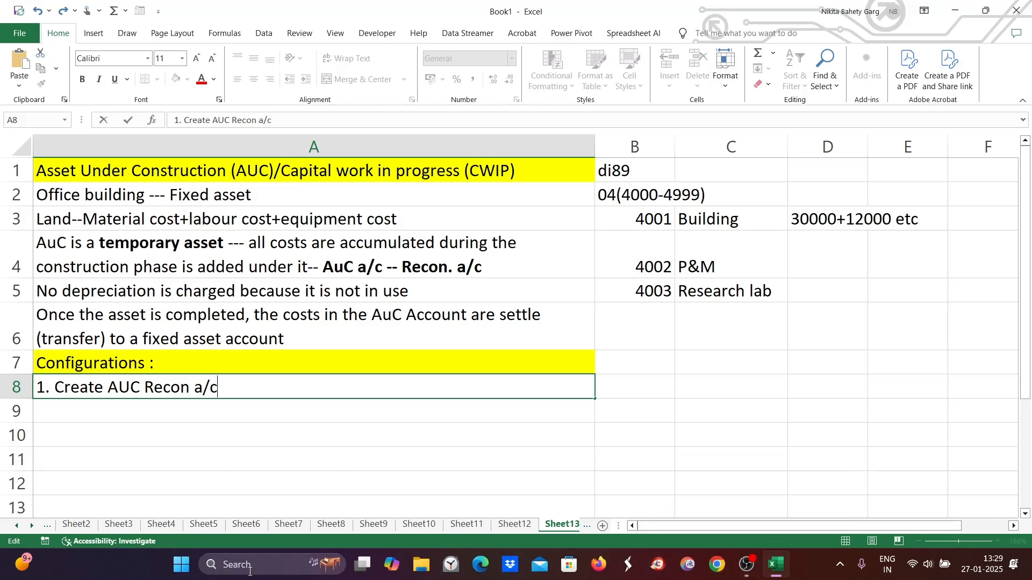
# - Launch SAP Logon from the Start menu and open the SAP system connection
pyautogui.click(249, 565)
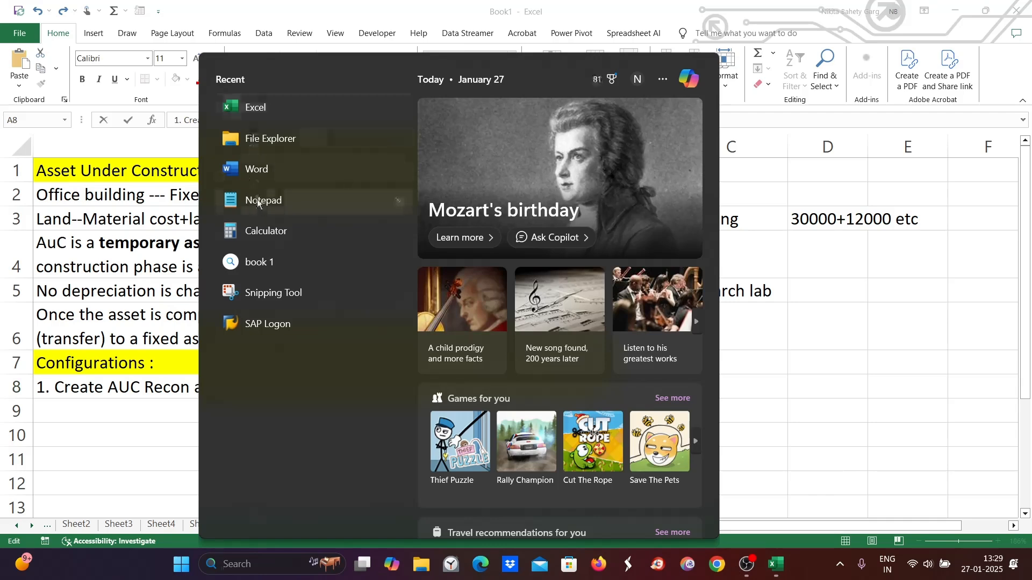
pyautogui.click(279, 332)
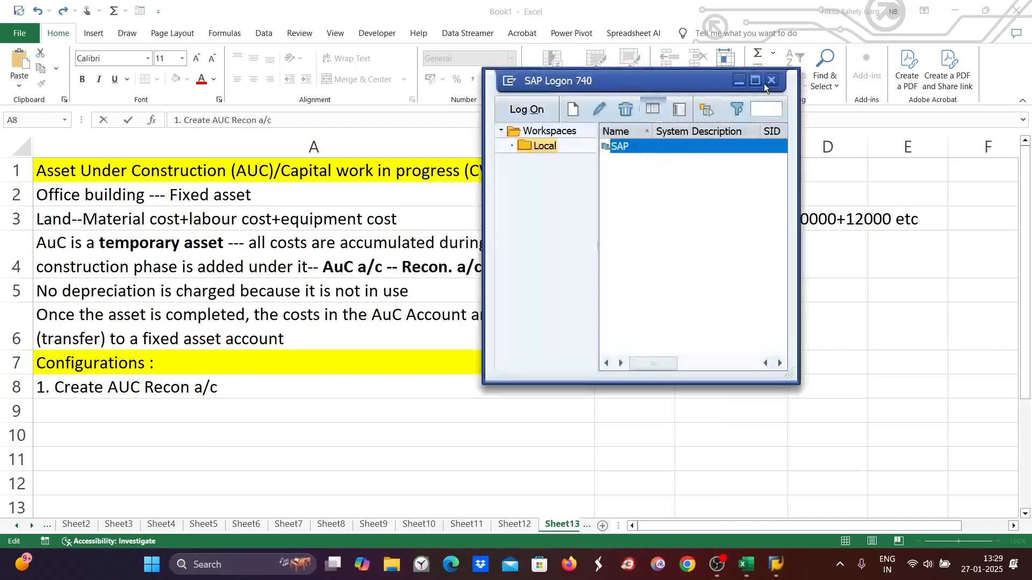
pyautogui.click(755, 82)
pyautogui.doubleClick(394, 79)
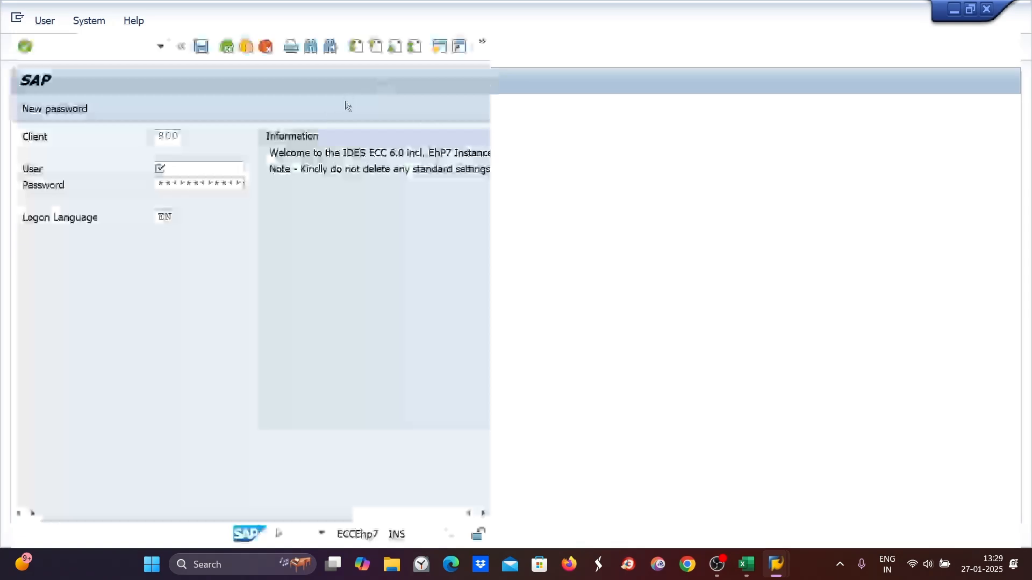
# - Log on to client 800 with the user ID and account password
pyautogui.click(167, 169)
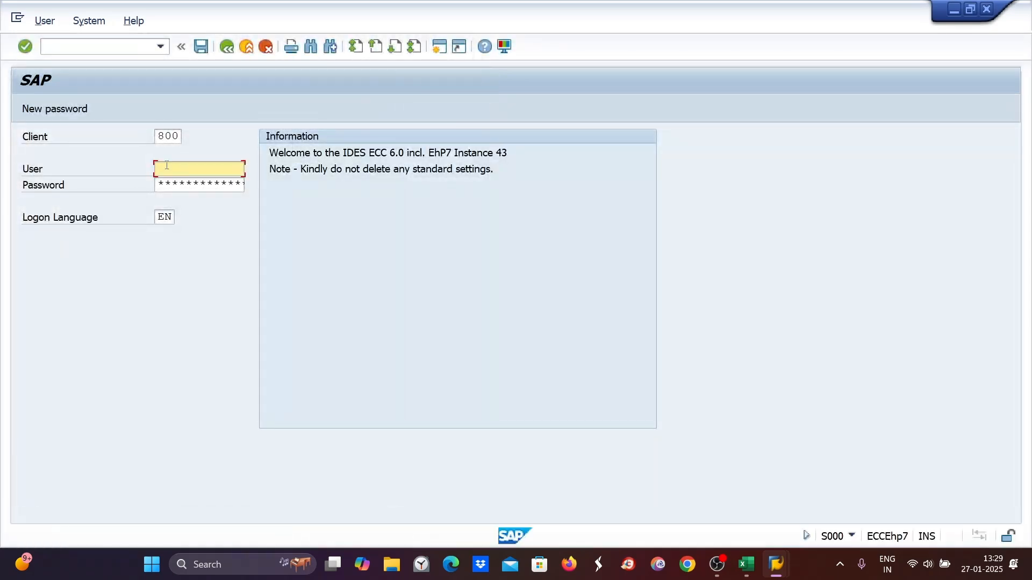
pyautogui.write('N')
pyautogui.click(172, 185)
pyautogui.click(167, 184)
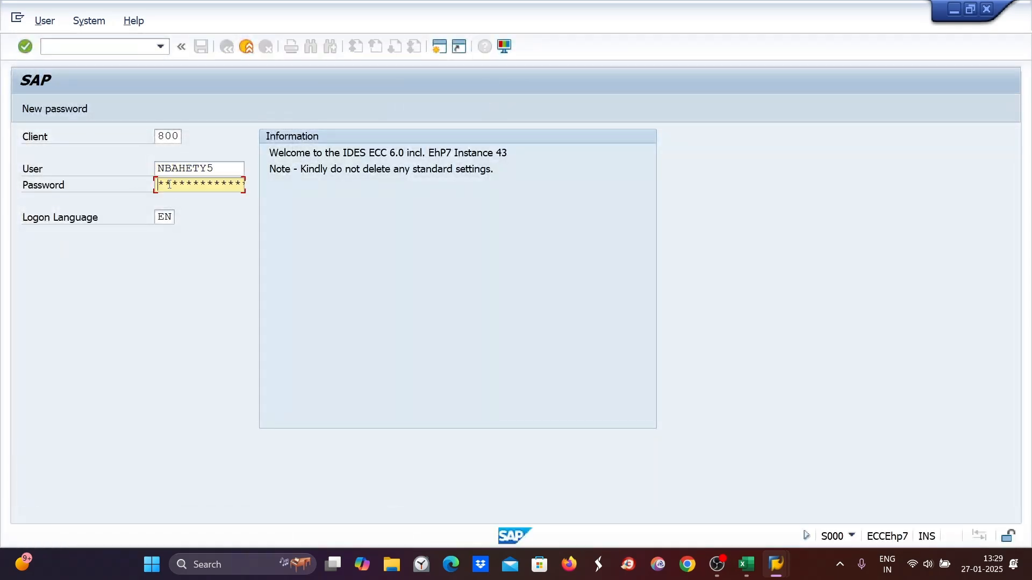
pyautogui.click(168, 185)
pyautogui.press('Return')
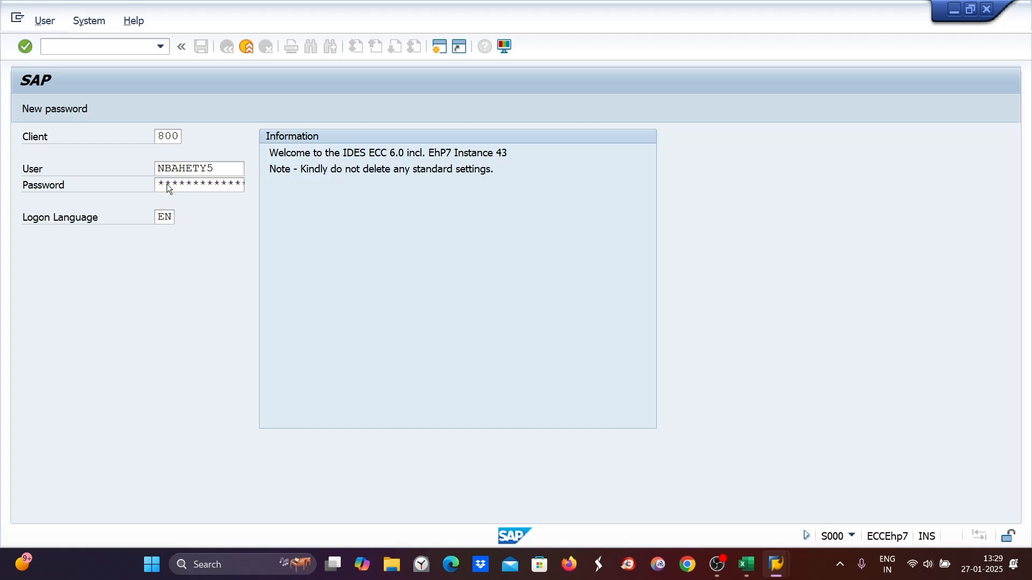
# - Run transaction FS00 and expand the Asset account folder
pyautogui.write('fs00')
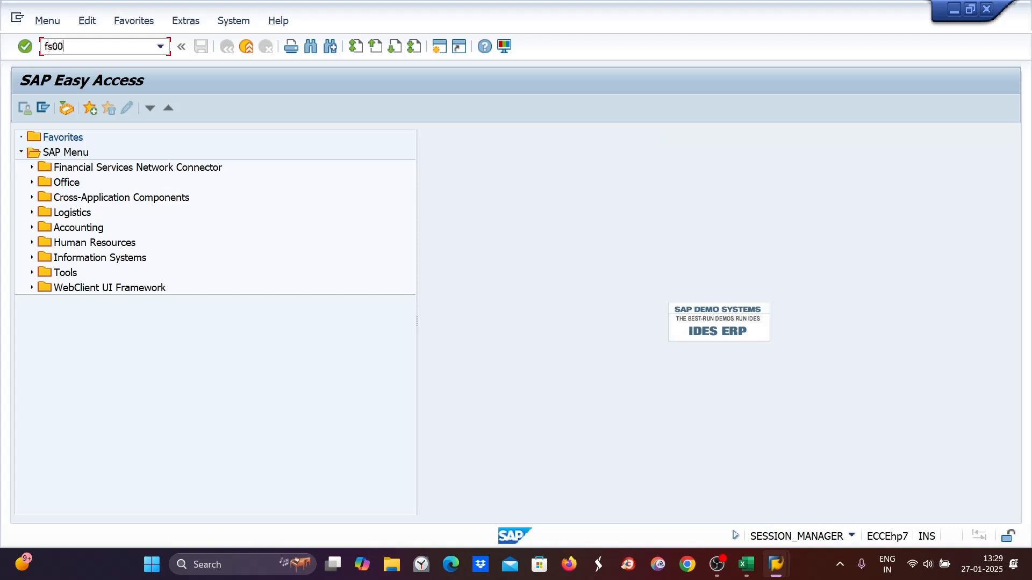
pyautogui.press('Return')
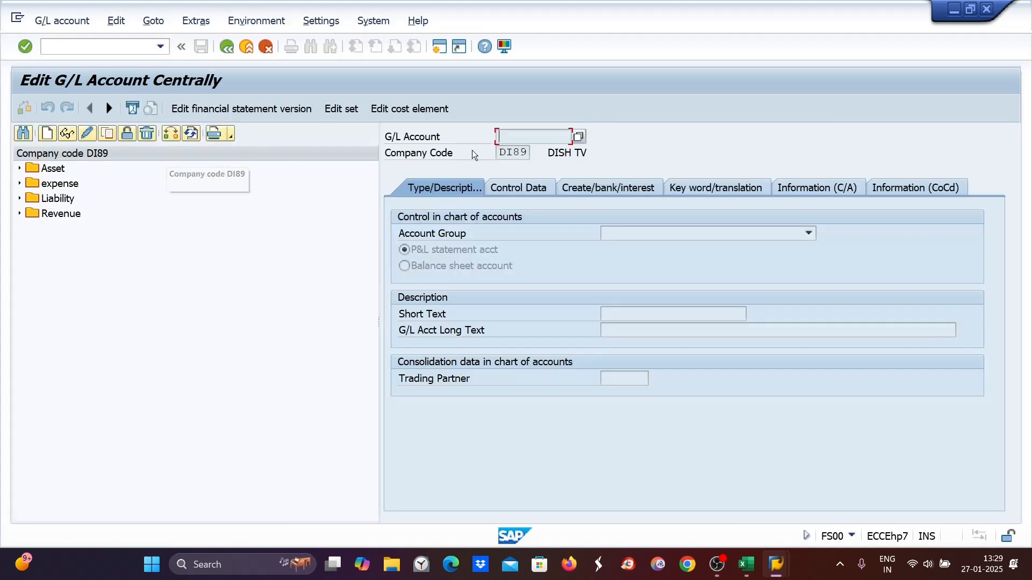
pyautogui.click(19, 168)
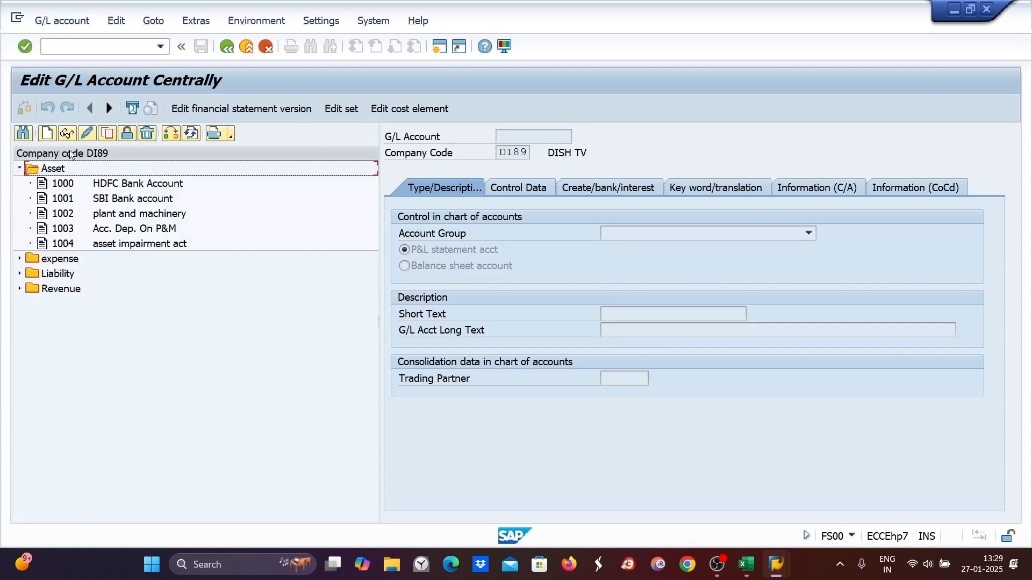
# - Try to create G/L account 1004 in company code DI89
pyautogui.click(47, 134)
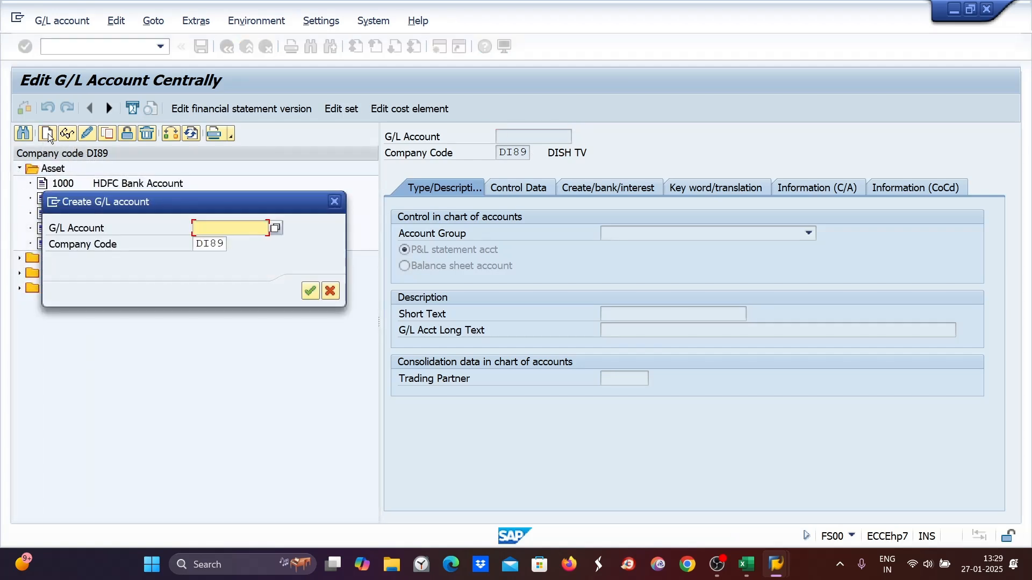
pyautogui.write('1004')
pyautogui.press('Return')
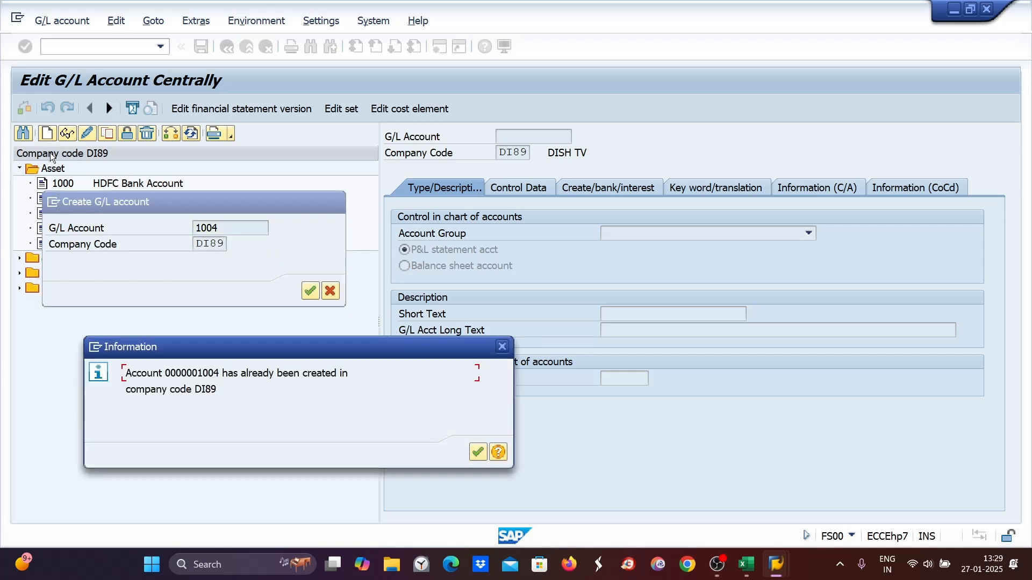
pyautogui.click(477, 452)
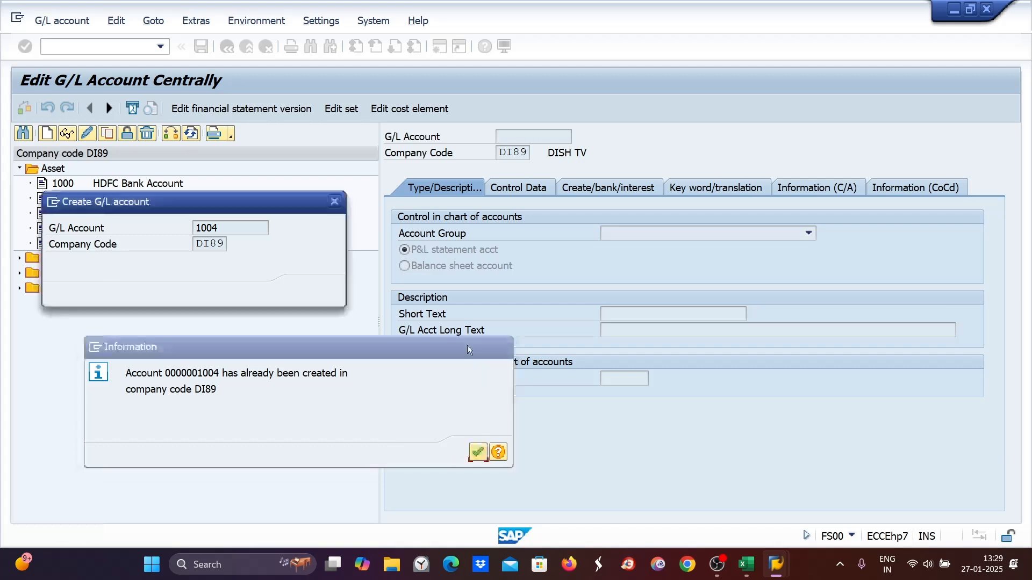
# - Create G/L account 1005 instead and set its short text to "Asset Under Constru."
pyautogui.write('1005')
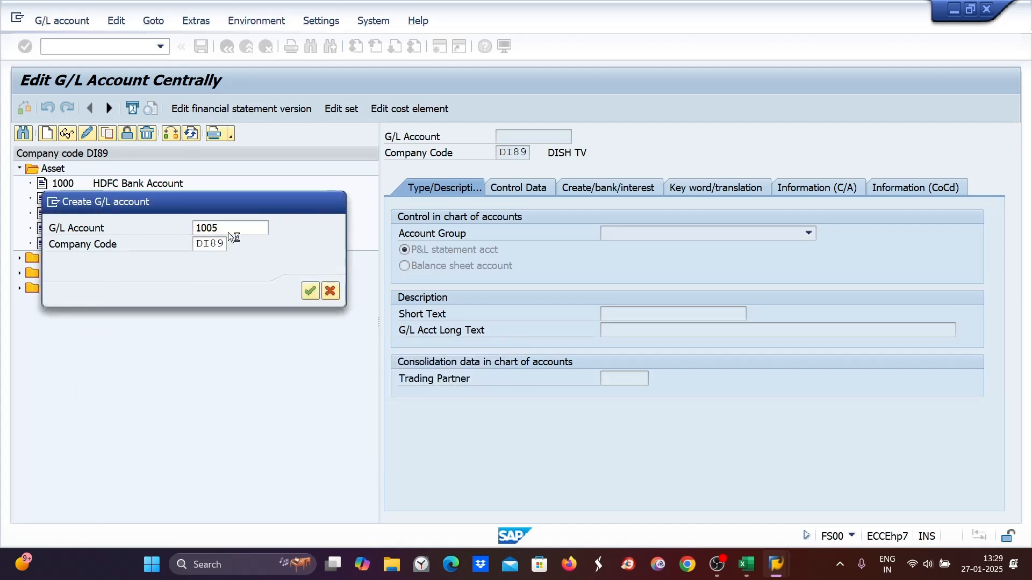
pyautogui.press('Return')
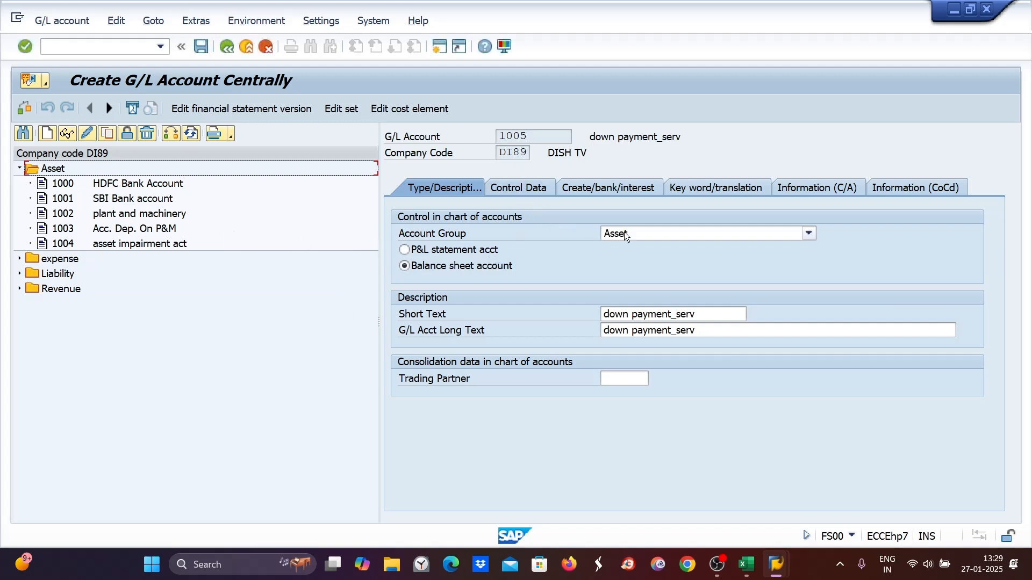
pyautogui.moveTo(702, 316); pyautogui.dragTo(580, 319)
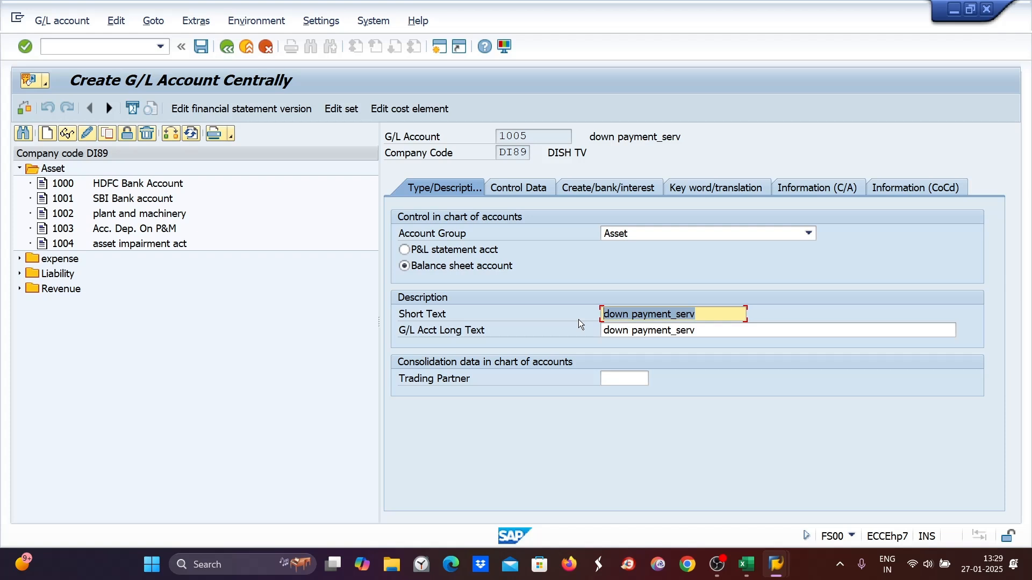
pyautogui.write('Asset ')
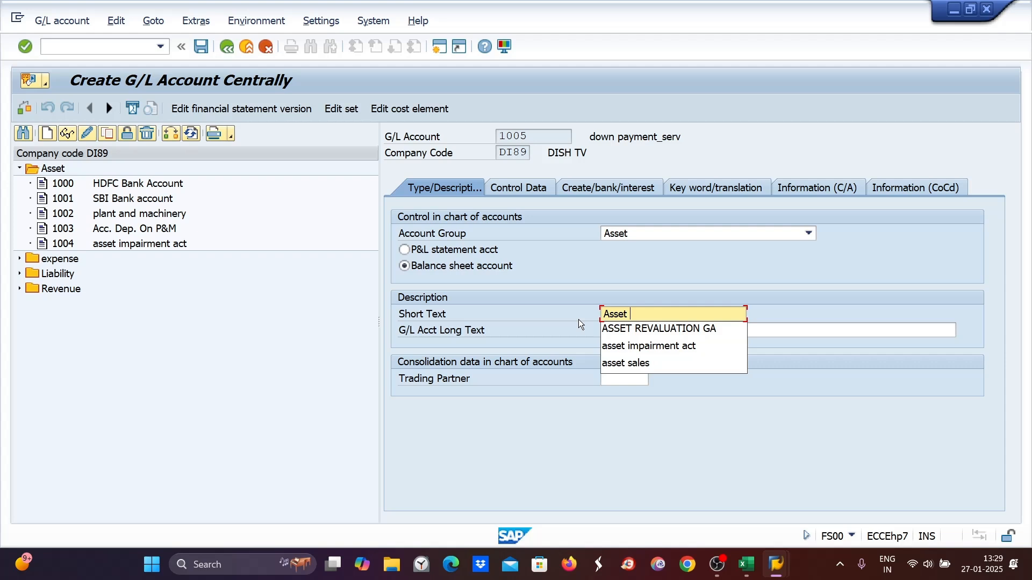
pyautogui.write('Under R')
pyautogui.press('BackSpace')
pyautogui.write('Co')
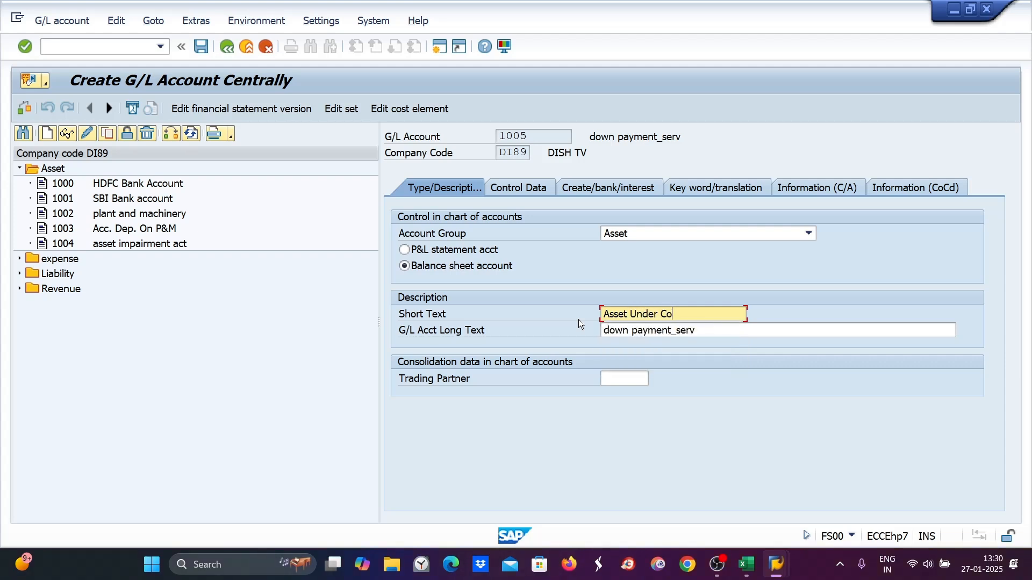
pyautogui.write('nstruc')
pyautogui.press('BackSpace')
pyautogui.write('.')
# - Copy the short text into the long text and extend it to "Asset Under Constru. Account"
pyautogui.moveTo(720, 315); pyautogui.dragTo(526, 318)
pyautogui.hotkey('ctrl', 'c')
pyautogui.moveTo(710, 330); pyautogui.dragTo(486, 330)
pyautogui.hotkey('ctrl', 'v')
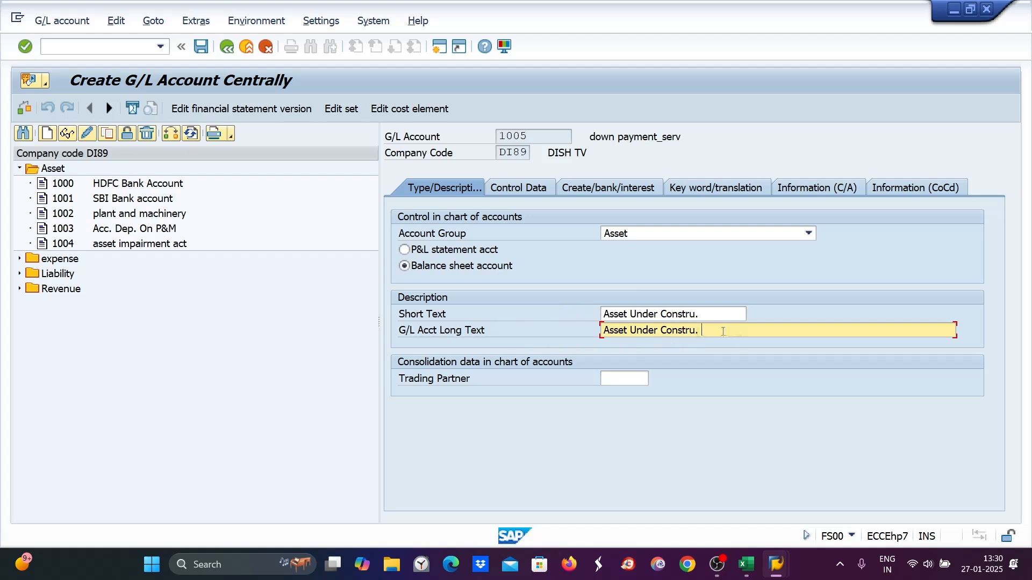
pyautogui.write('Account')
# - In control data, set reconciliation account type to Assets, sort key 001, and enable line item display
pyautogui.click(494, 191)
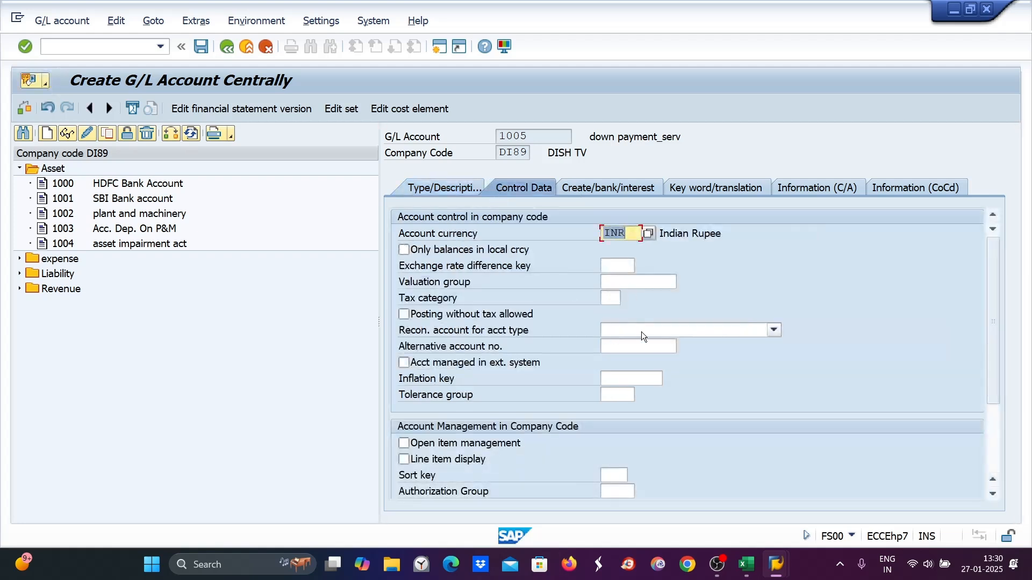
pyautogui.click(641, 332)
pyautogui.click(613, 343)
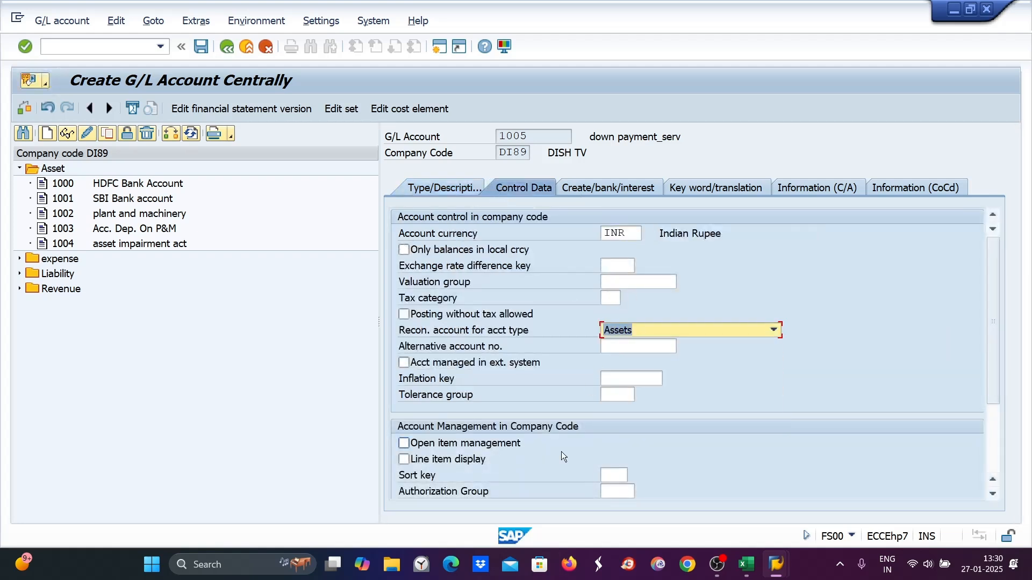
pyautogui.click(614, 475)
pyautogui.write('001')
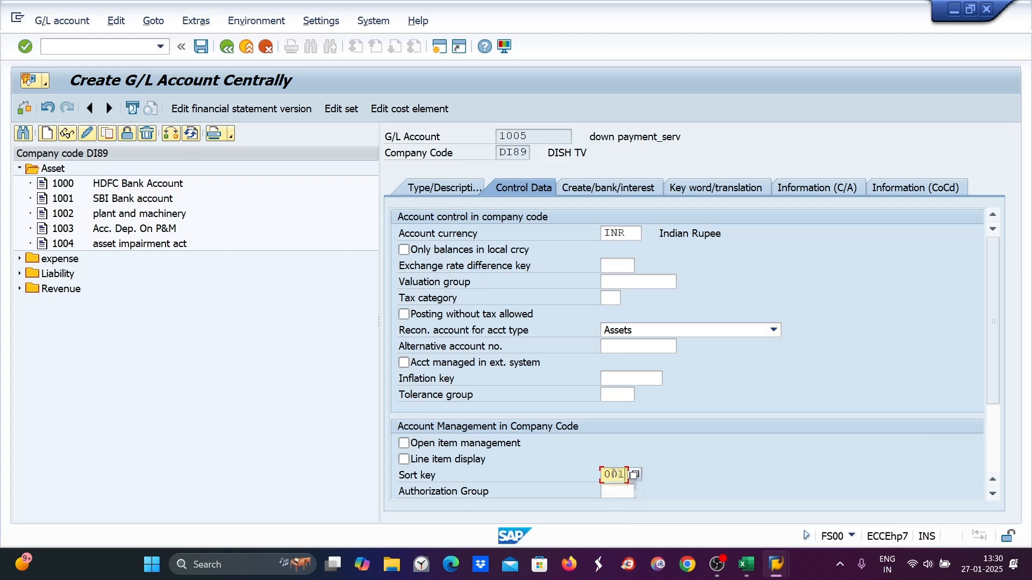
pyautogui.click(401, 460)
# - Set the field status group to G067 and save the new G/L account
pyautogui.click(613, 188)
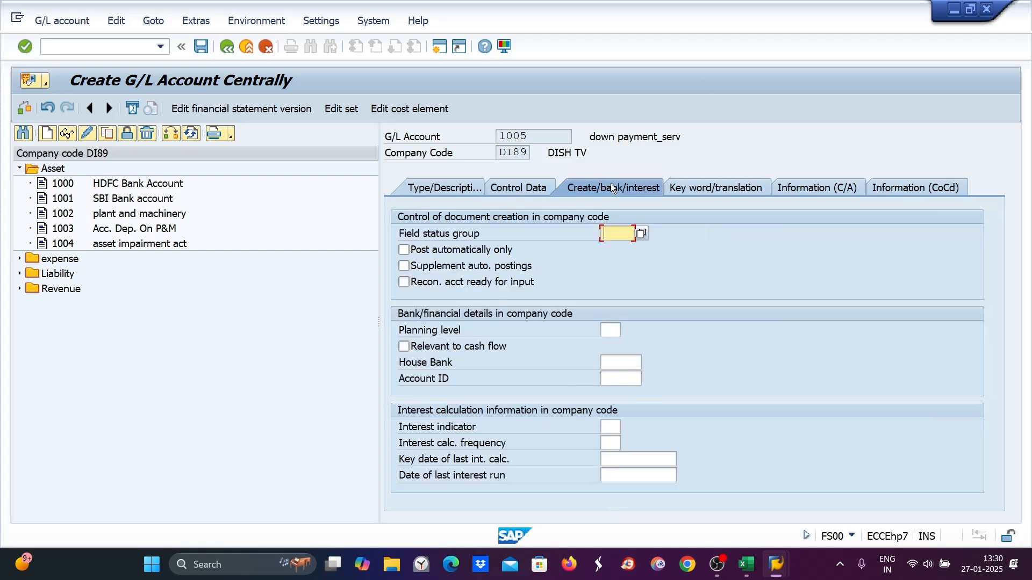
pyautogui.write('g067')
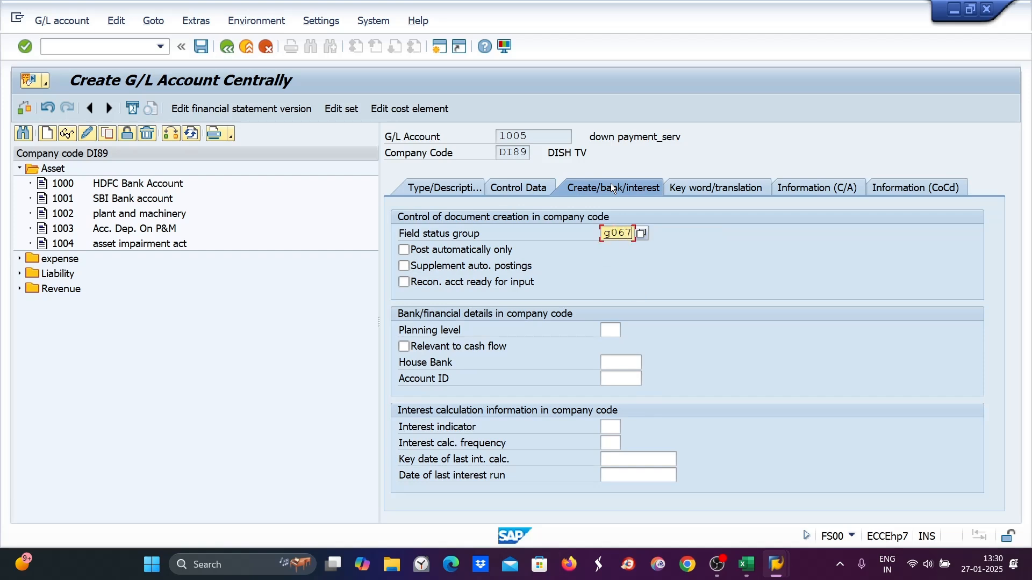
pyautogui.press('Return')
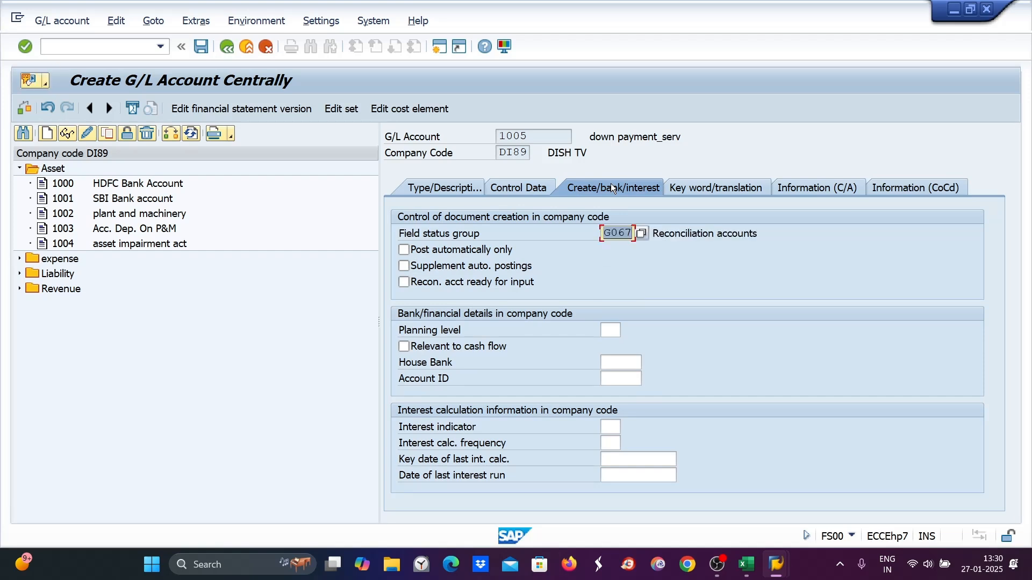
pyautogui.hotkey('ctrl', 's')
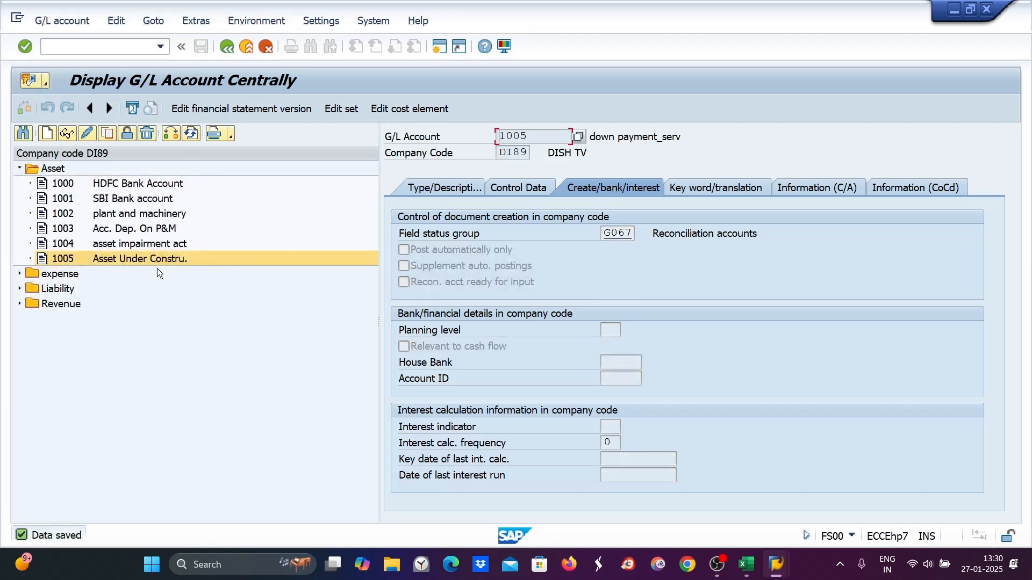
# - Switch to Excel and review the asset configuration table headings on Sheet2
pyautogui.click(746, 564)
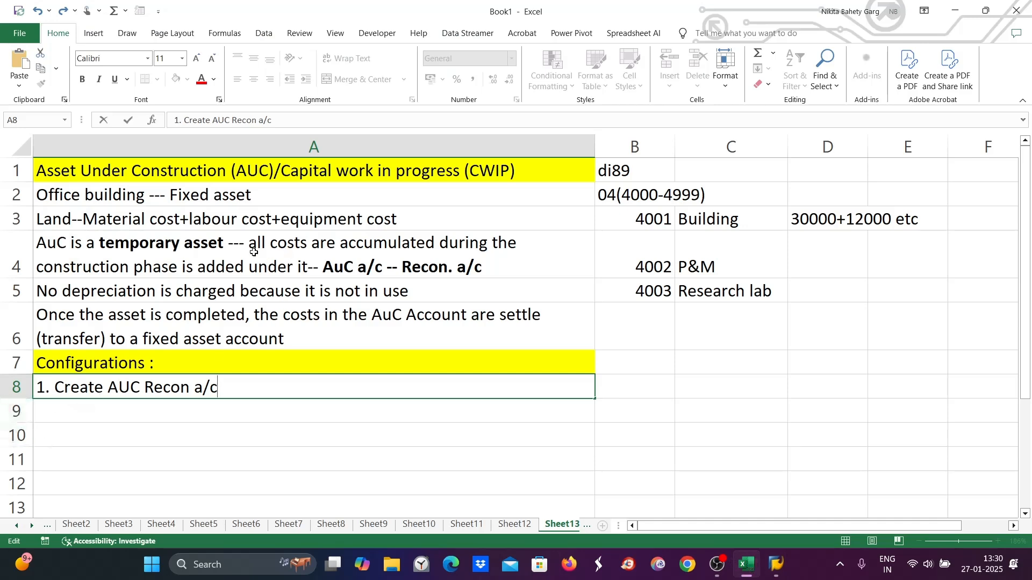
pyautogui.click(76, 524)
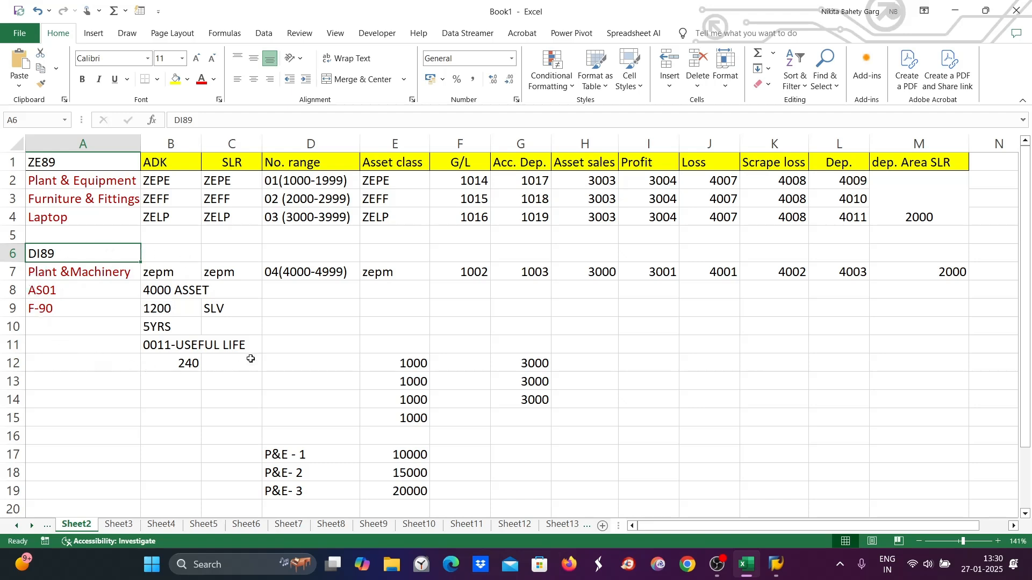
pyautogui.click(159, 160)
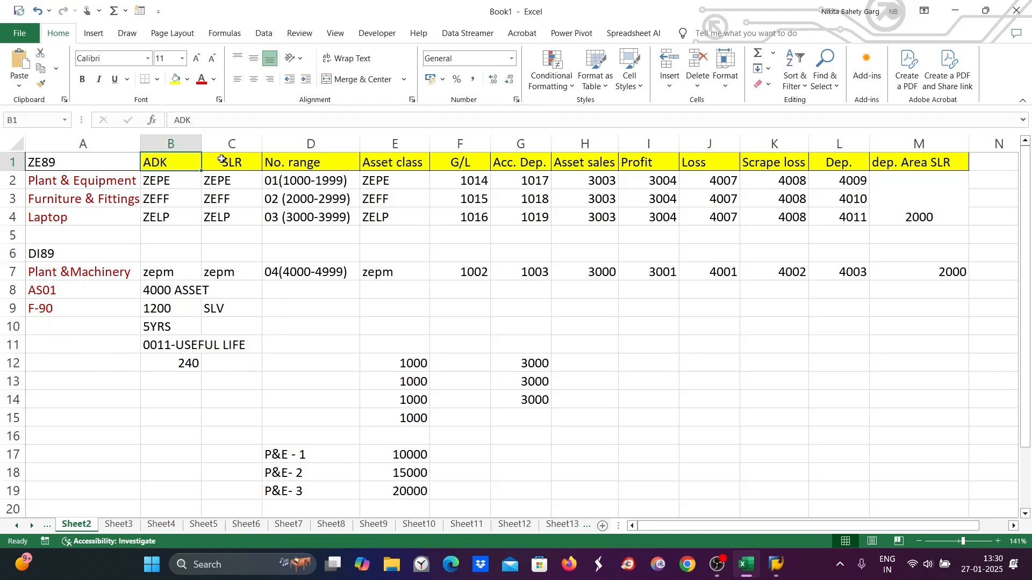
pyautogui.click(233, 160)
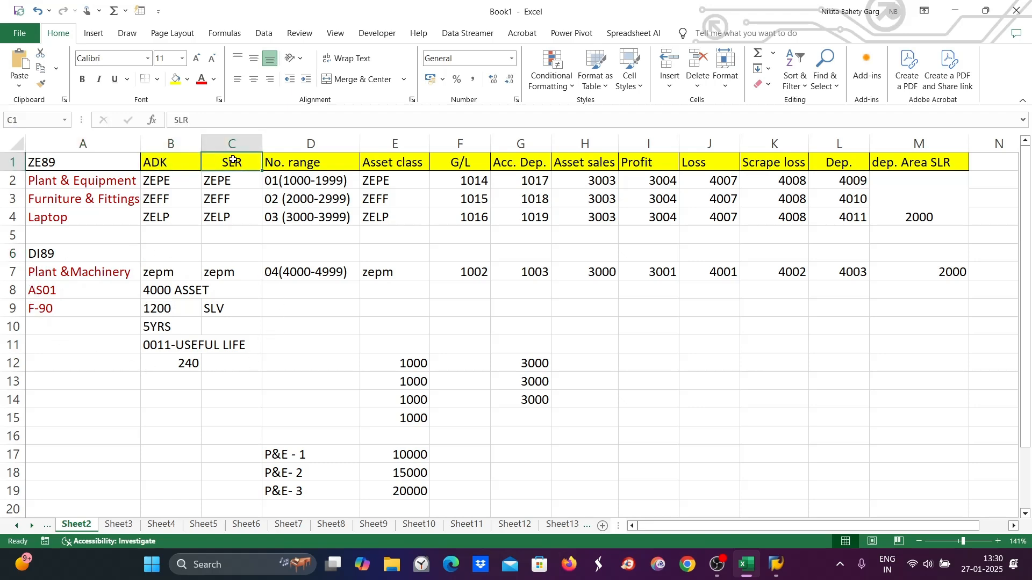
pyautogui.click(157, 167)
pyautogui.click(236, 159)
pyautogui.click(295, 162)
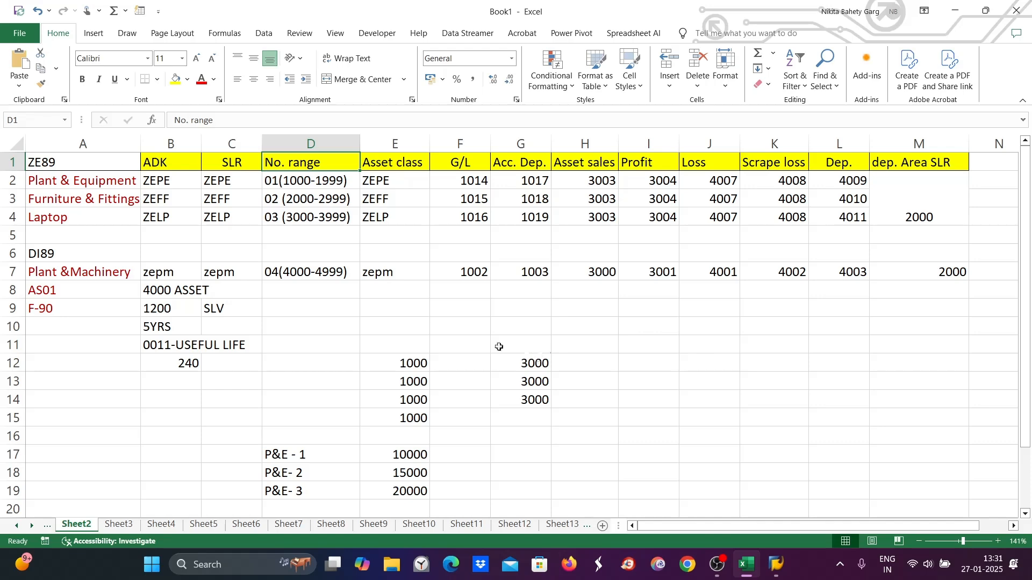
# - On Sheet13, add the configuration note "2. Create ADK" in row 9
pyautogui.click(568, 525)
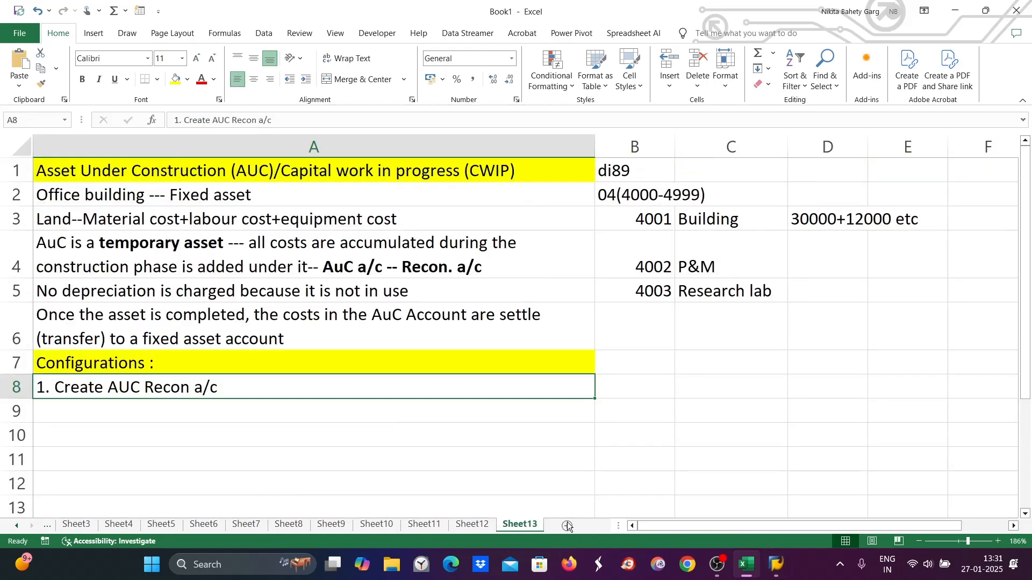
pyautogui.click(71, 413)
pyautogui.doubleClick(70, 414)
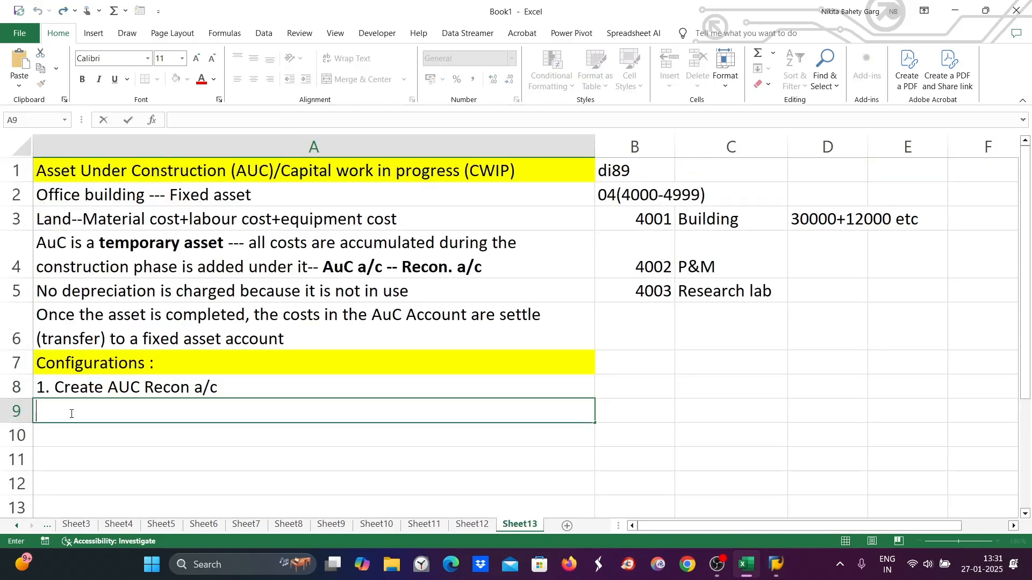
pyautogui.write('2. Create account')
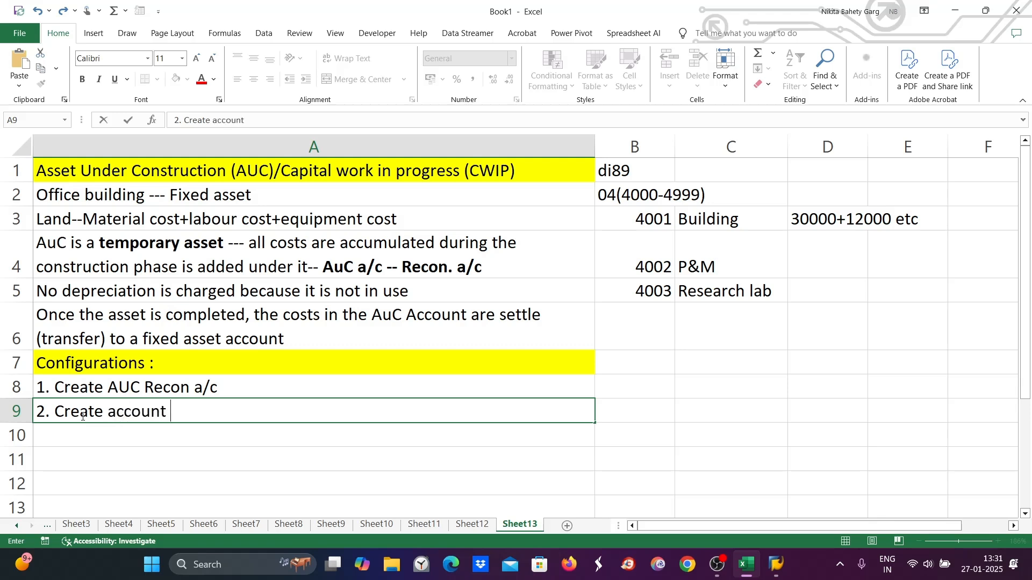
pyautogui.press('BackSpace')
pyautogui.press('BackSpace')
pyautogui.press('BackSpace')
pyautogui.press('BackSpace')
pyautogui.press('BackSpace')
pyautogui.press('BackSpace')
pyautogui.press('BackSpace')
pyautogui.write('ADK')
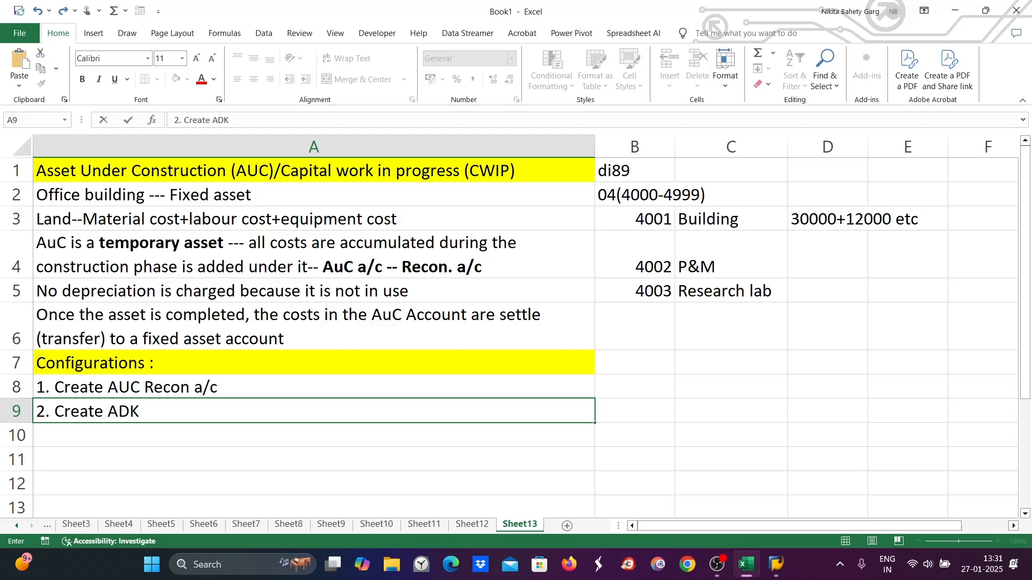
# - Switch to SAP, run transaction OR, and open Specify Account Determination under Asset Classes in the Asset Accounting IMG
pyautogui.moveTo(778, 565)
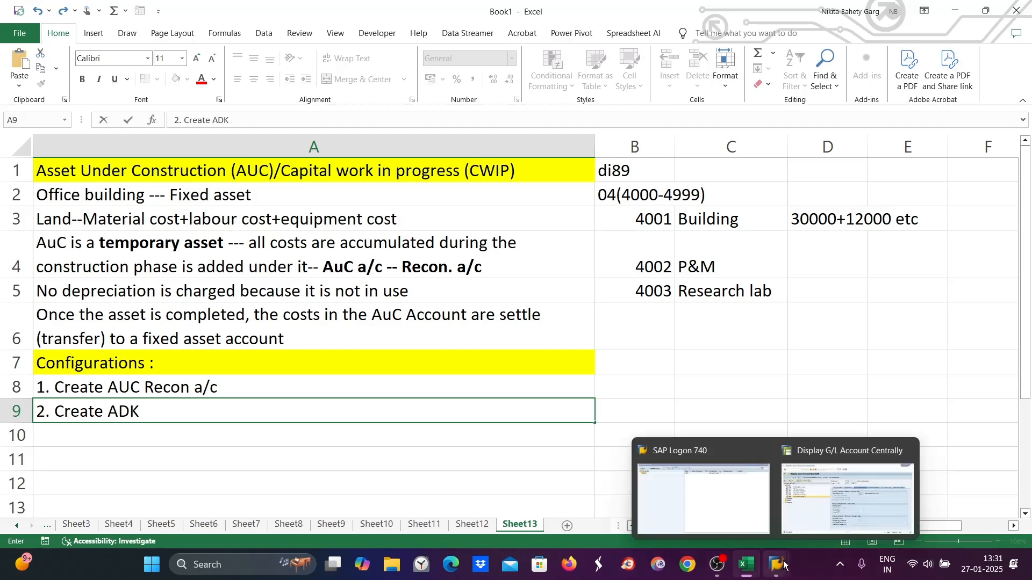
pyautogui.click(848, 498)
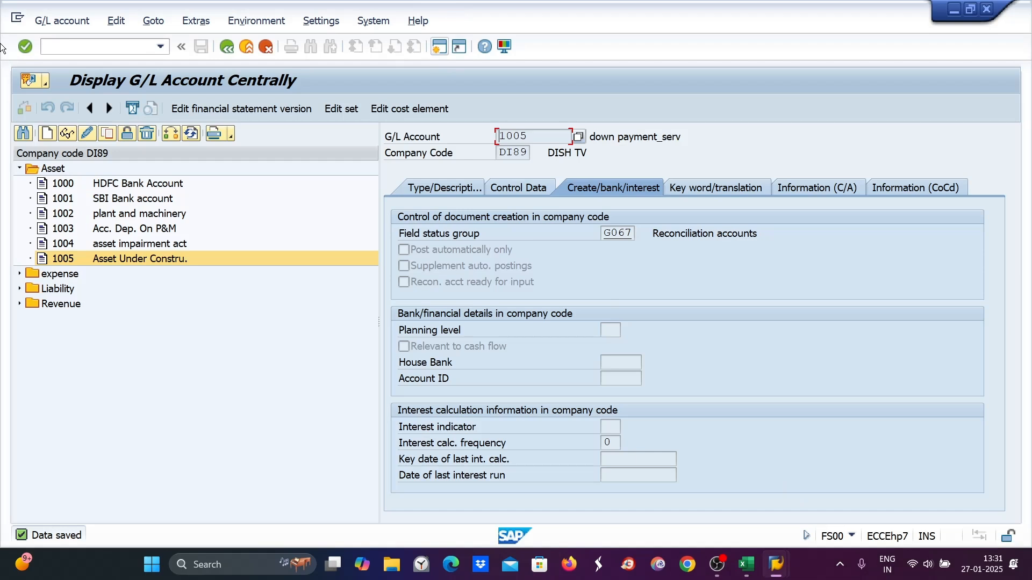
pyautogui.click(51, 47)
pyautogui.write('/NORFA')
pyautogui.press('Return')
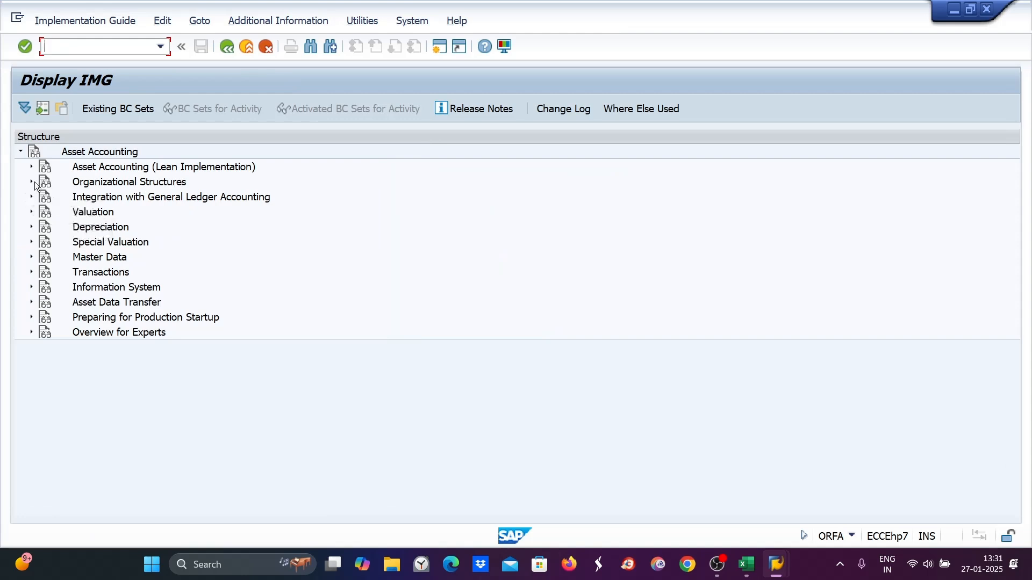
pyautogui.click(30, 183)
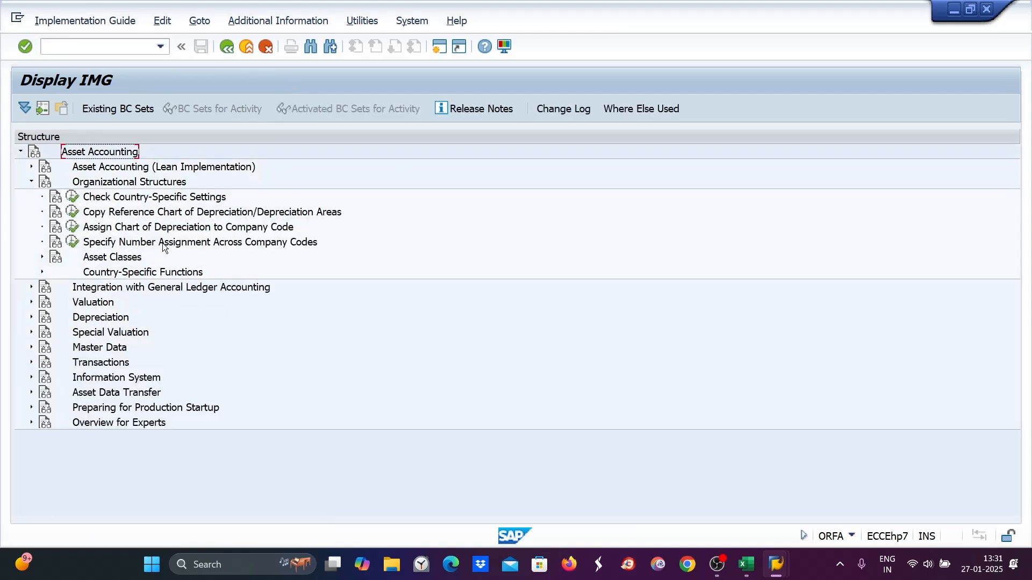
pyautogui.click(42, 257)
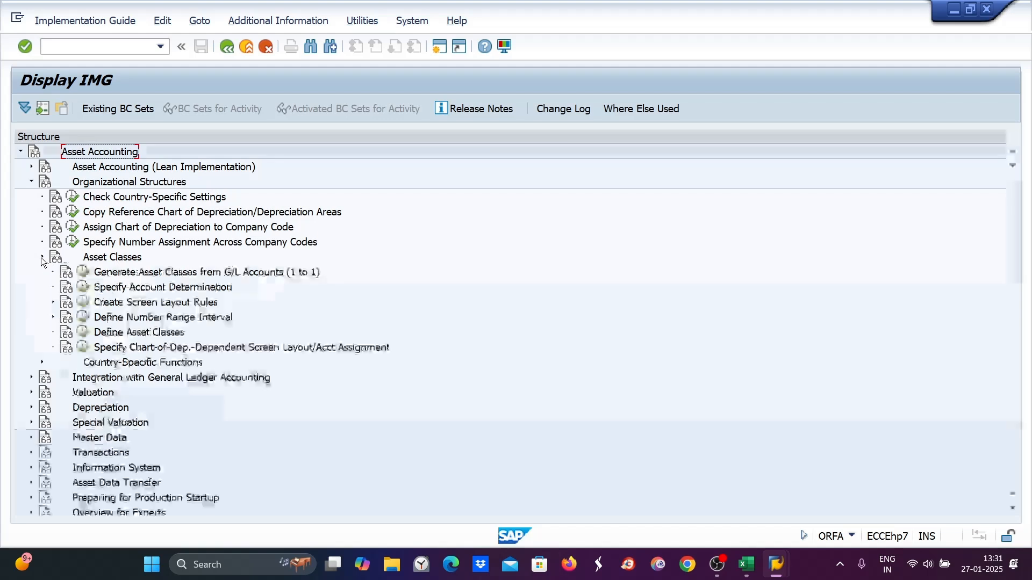
pyautogui.click(86, 291)
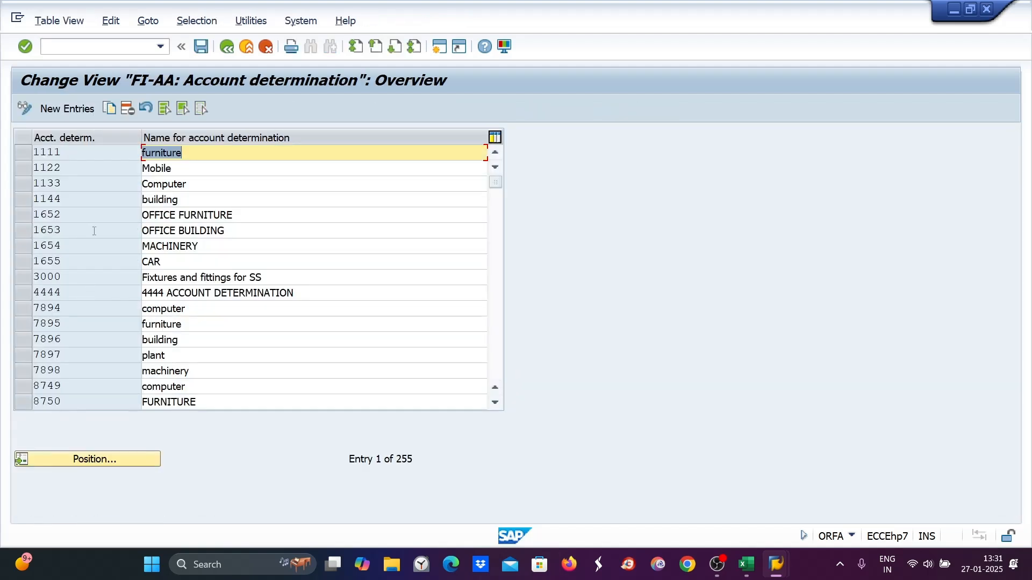
# - Create new account determination AUC9 named "Aseet under construction" and save it
pyautogui.click(79, 111)
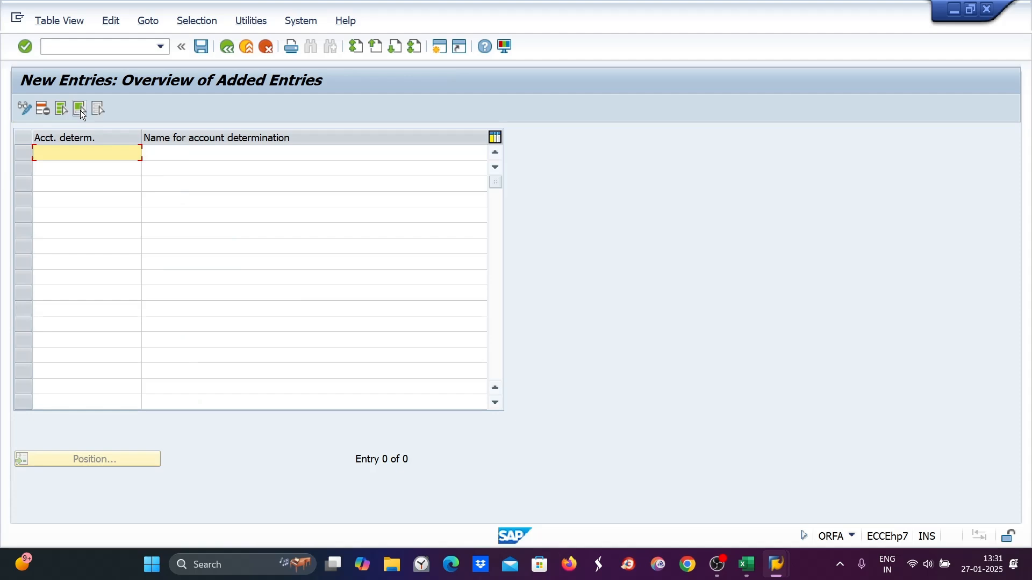
pyautogui.click(79, 110)
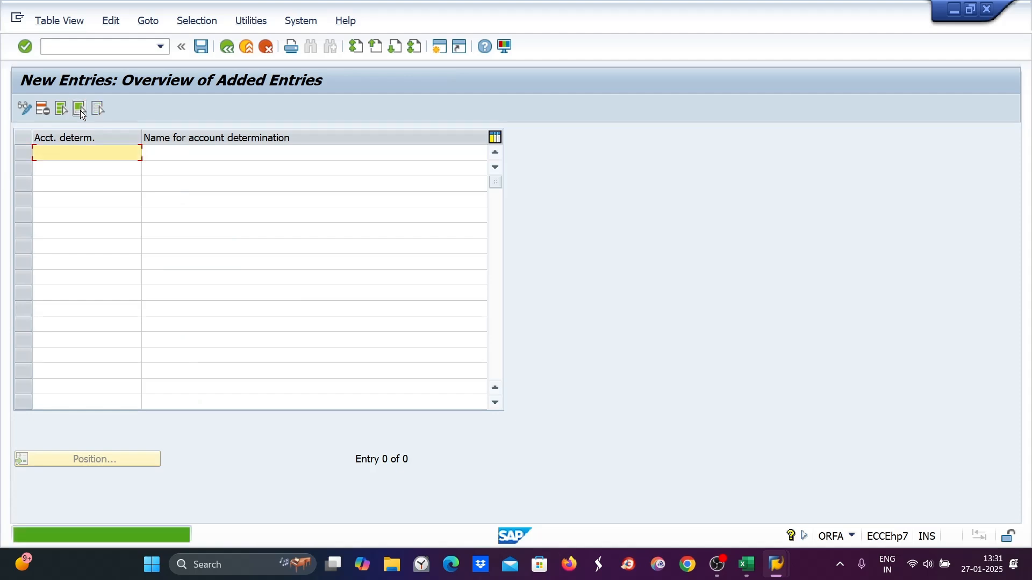
pyautogui.write('AUC9')
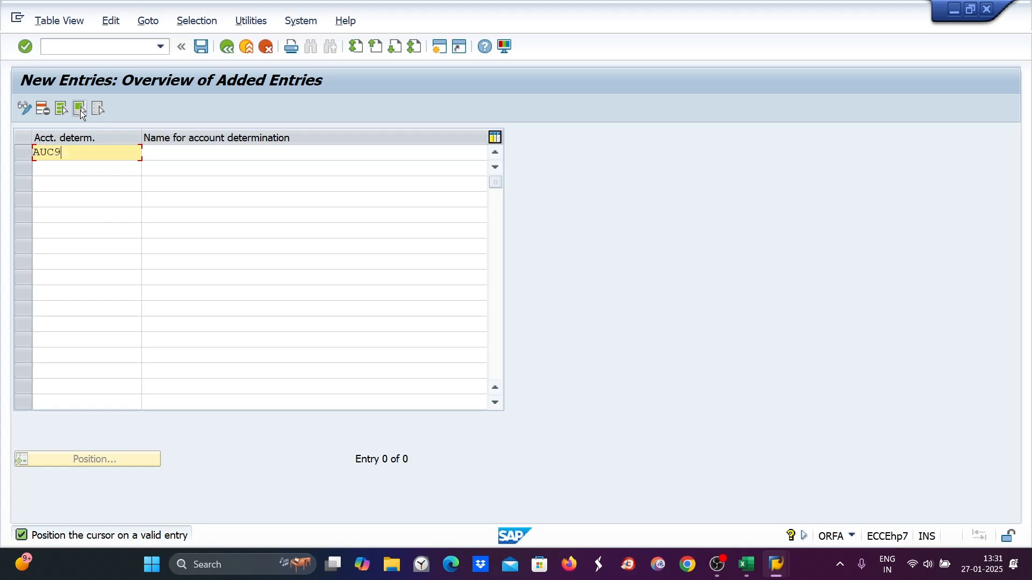
pyautogui.press('Tab')
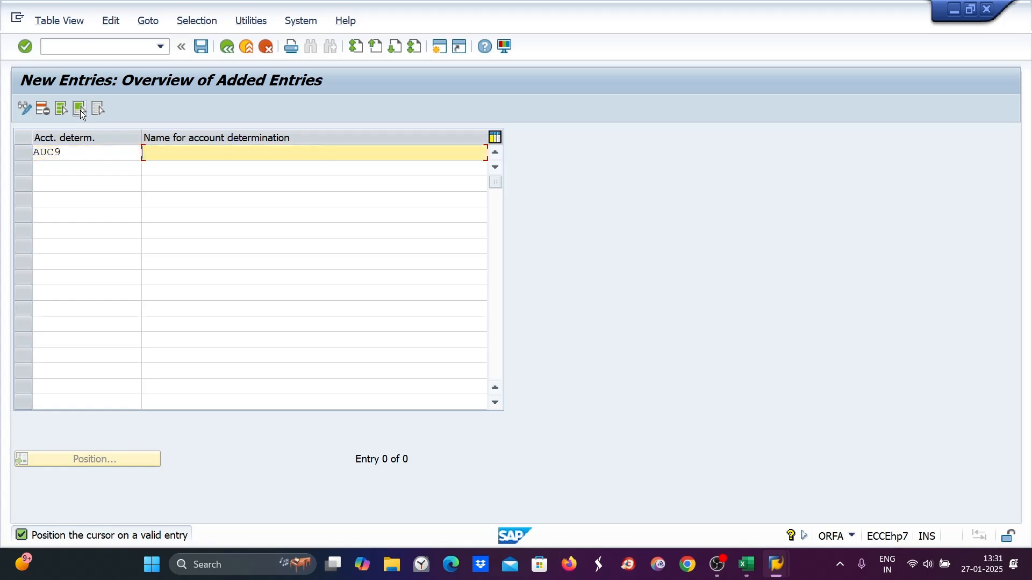
pyautogui.write('Ad')
pyautogui.write('ee')
pyautogui.write('t under co')
pyautogui.write('nst')
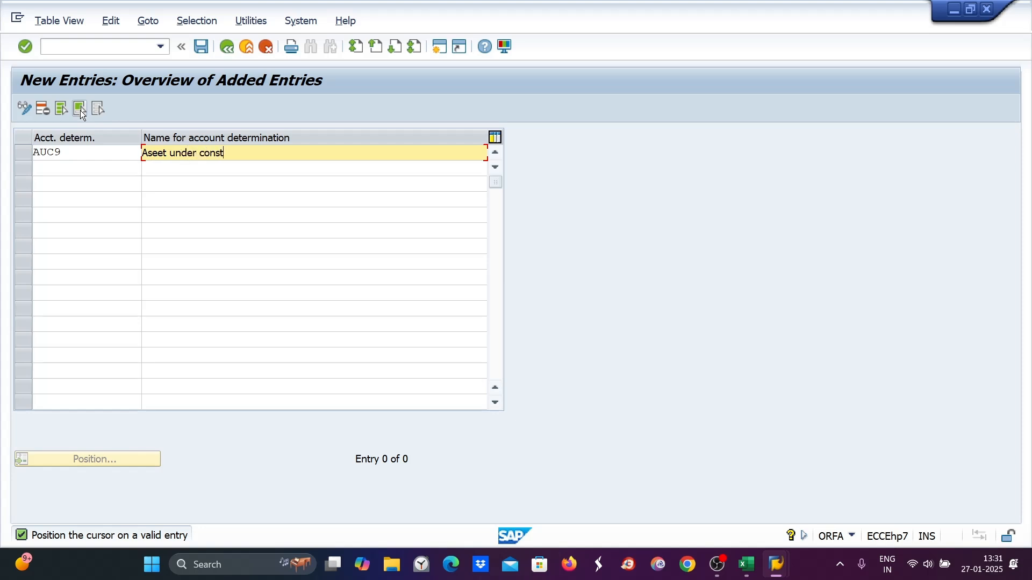
pyautogui.write('ructio')
pyautogui.press('Return')
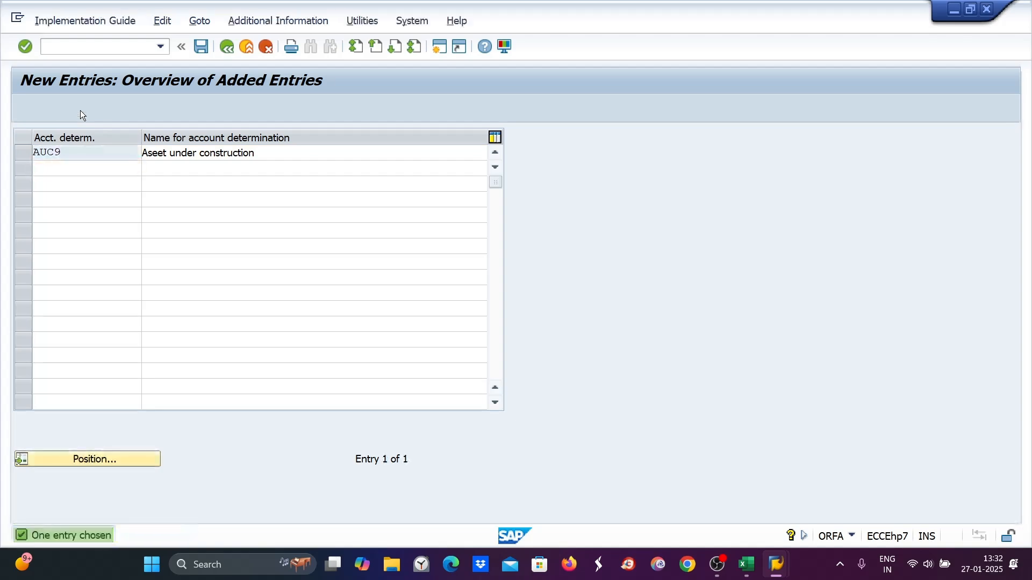
pyautogui.hotkey('ctrl', 's')
pyautogui.press('Return')
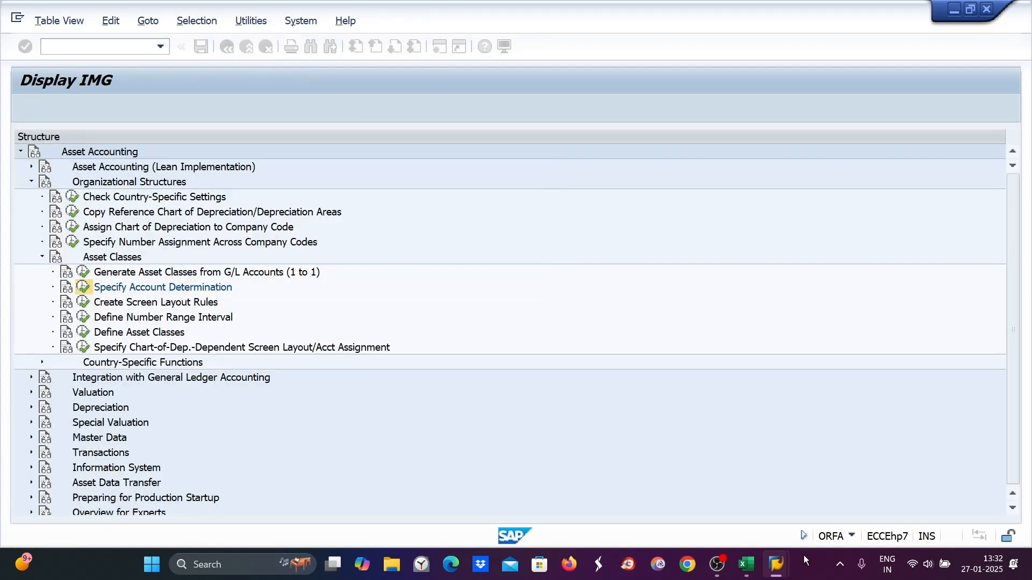
# - In Excel, append "--- AUC9" to the "2. Create ADK" note
pyautogui.click(746, 564)
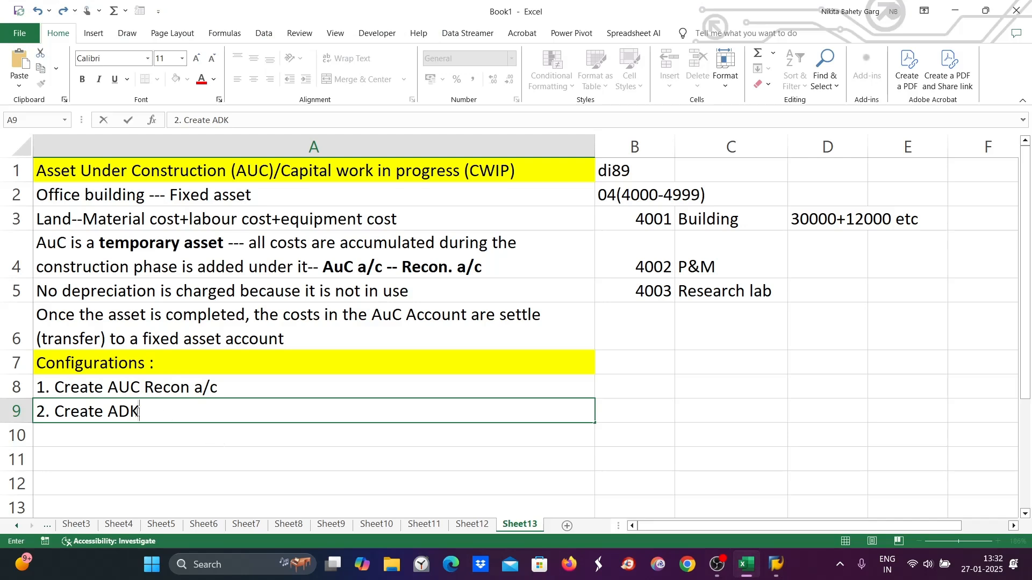
pyautogui.write('--- AUC9')
# - Add the note "3. Create SLR --- AUC9" in row 10
pyautogui.click(75, 436)
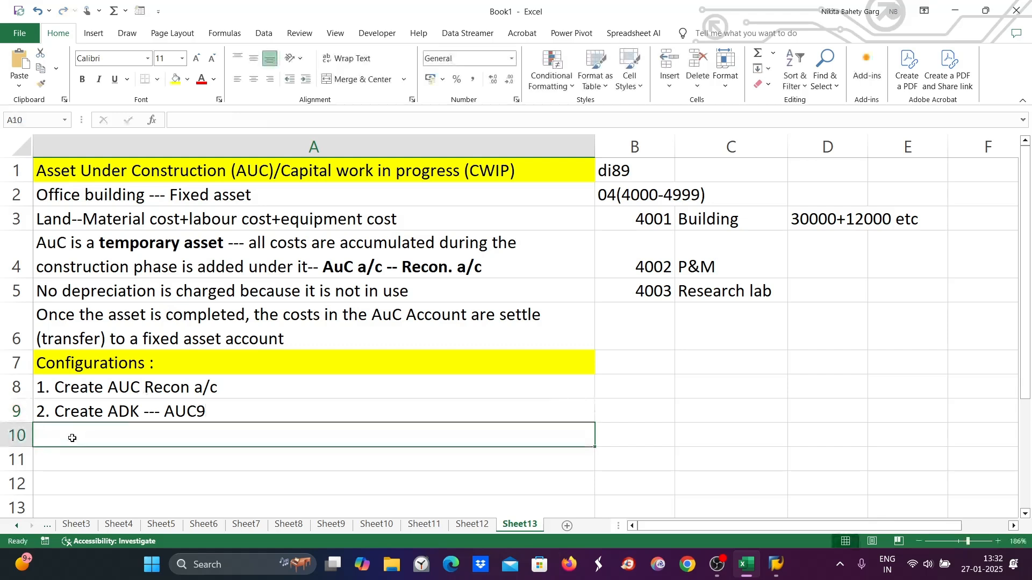
pyautogui.doubleClick(74, 437)
pyautogui.write('3. ')
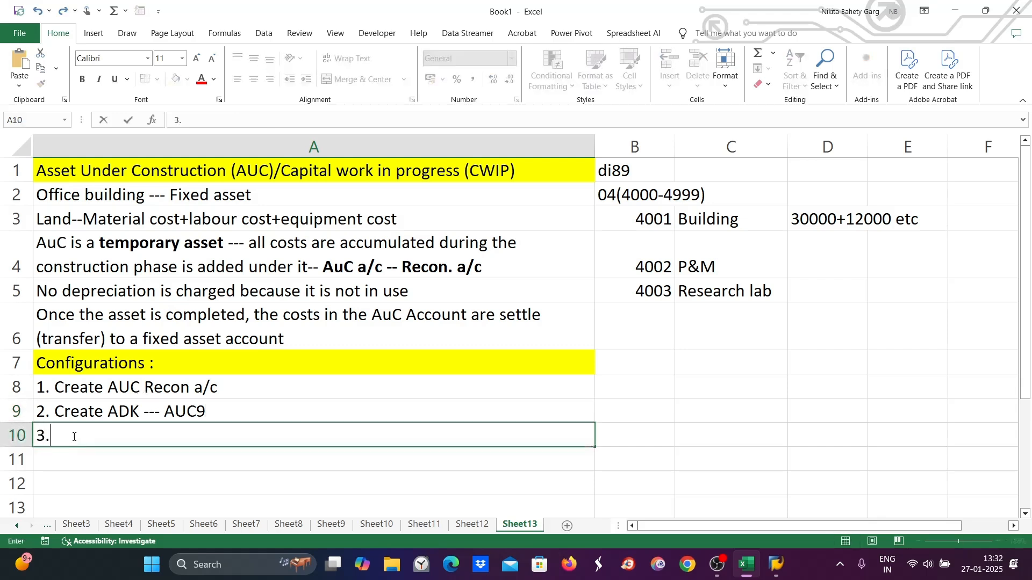
pyautogui.write('Create SLR')
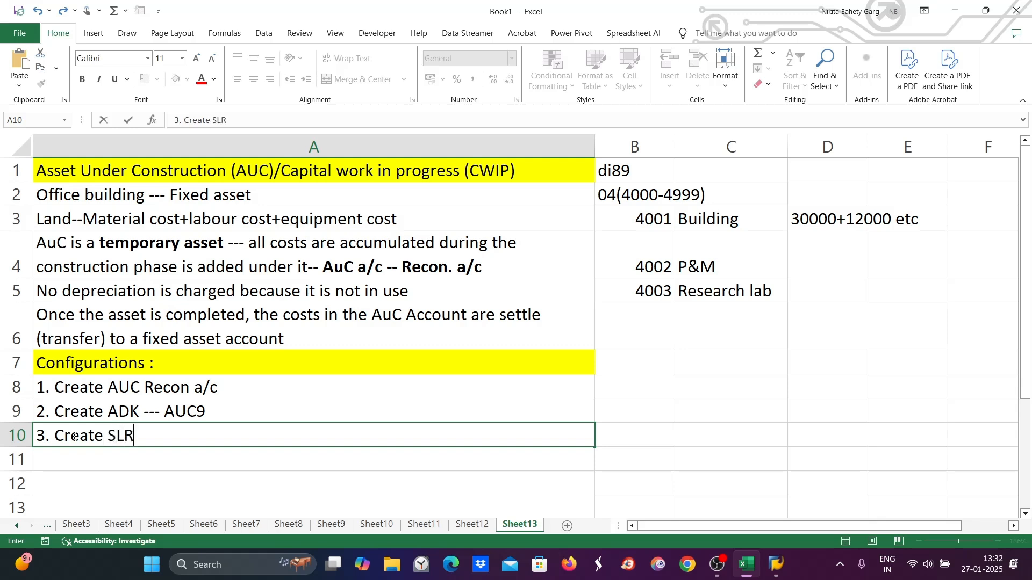
pyautogui.write(' --- AUC9')
# - In SAP, copy screen layout rule 001B as AUC9 named "Asset under construction" and save it
pyautogui.hotkey('alt', 'Tab')
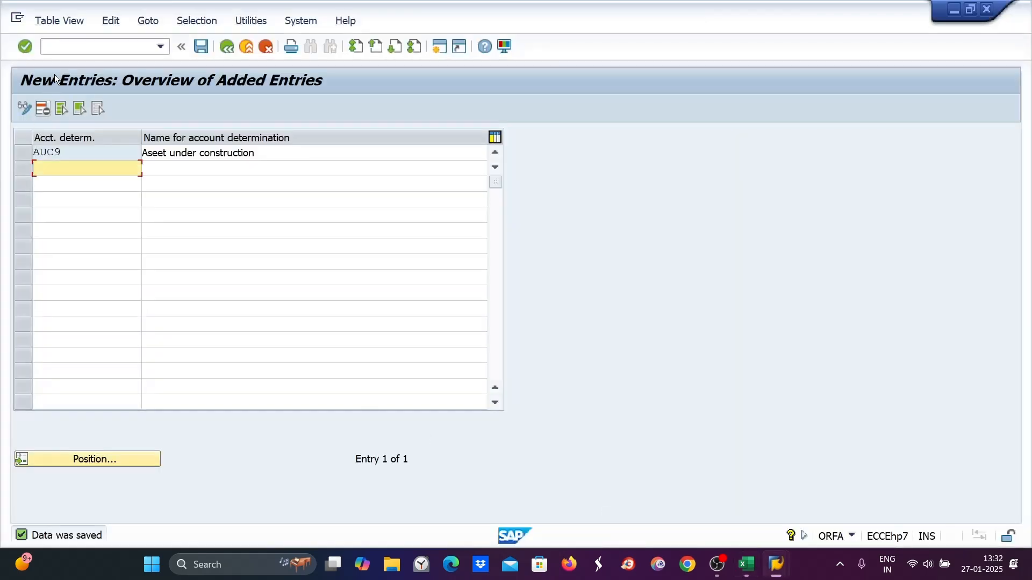
pyautogui.click(227, 47)
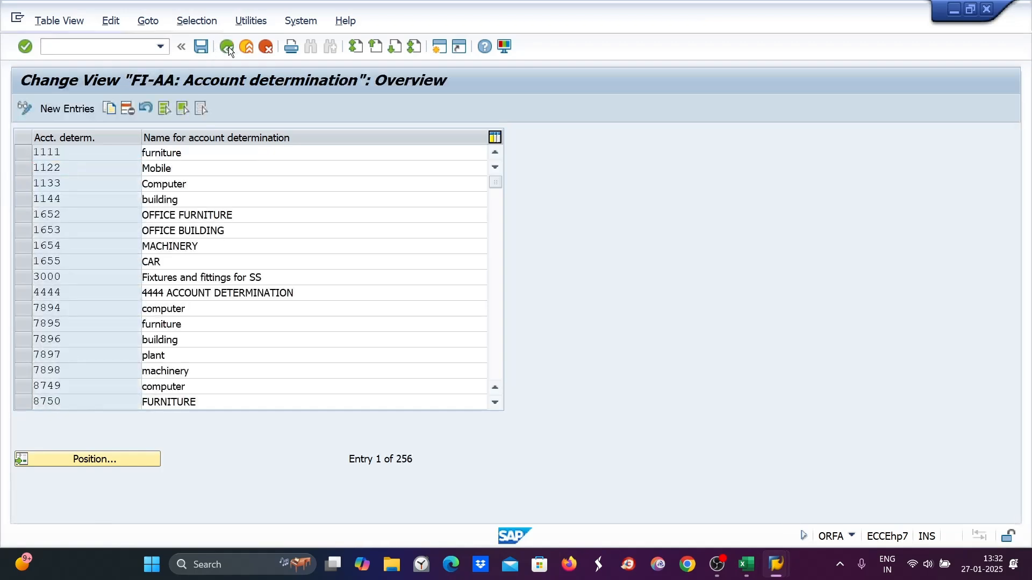
pyautogui.click(228, 46)
pyautogui.click(84, 303)
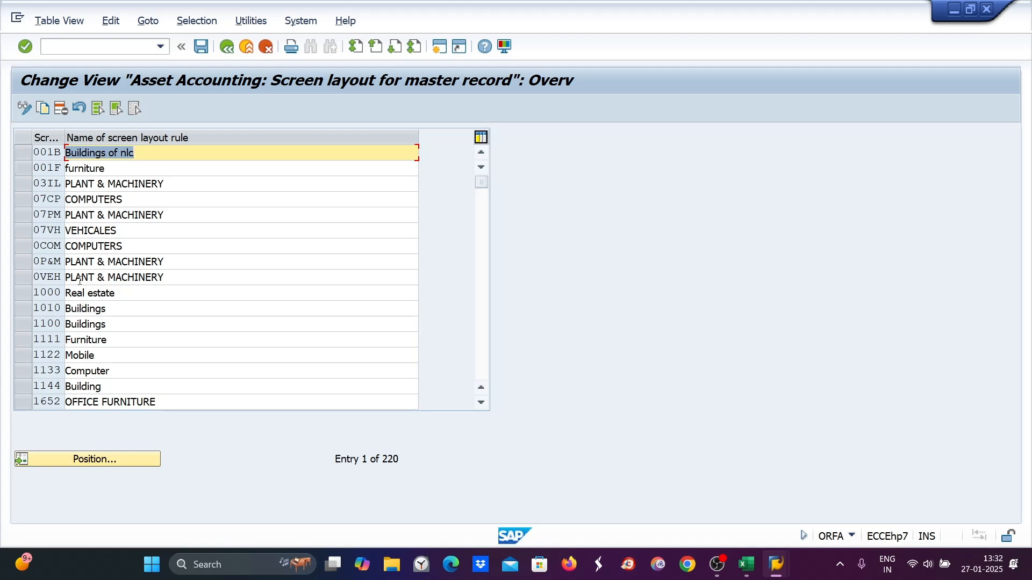
pyautogui.click(24, 153)
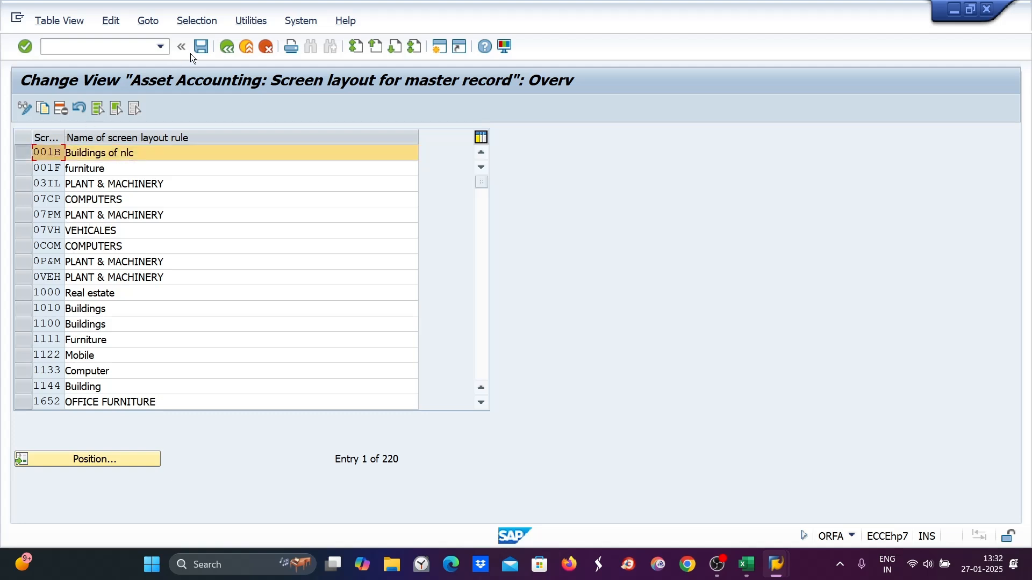
pyautogui.click(44, 108)
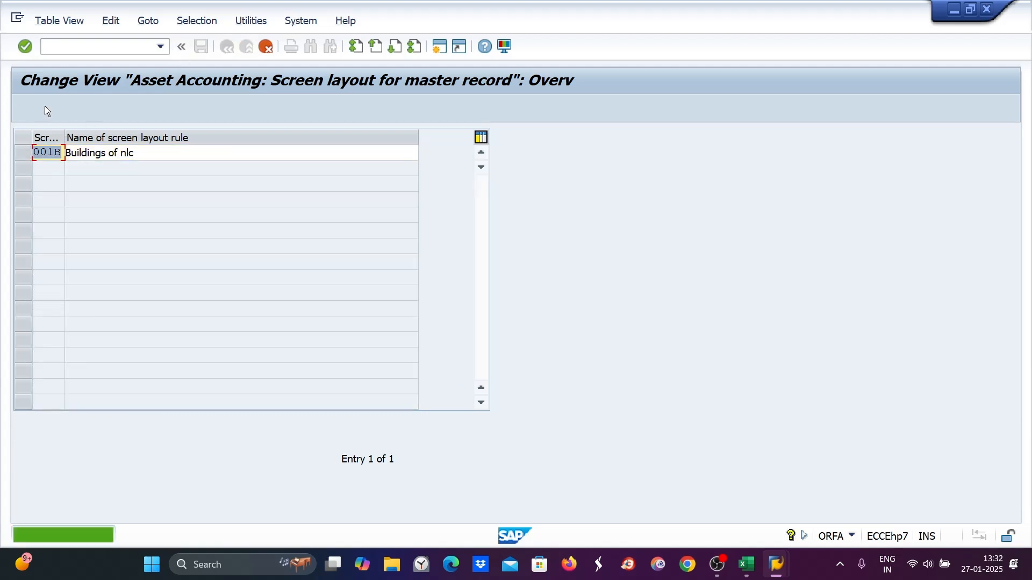
pyautogui.write('AUC9')
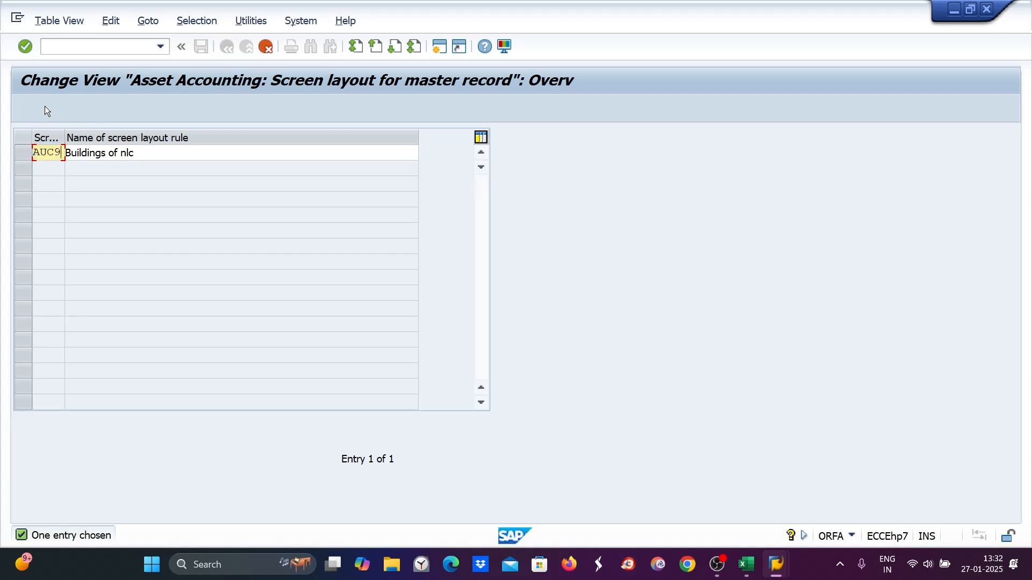
pyautogui.press('Tab')
pyautogui.write('Asset ')
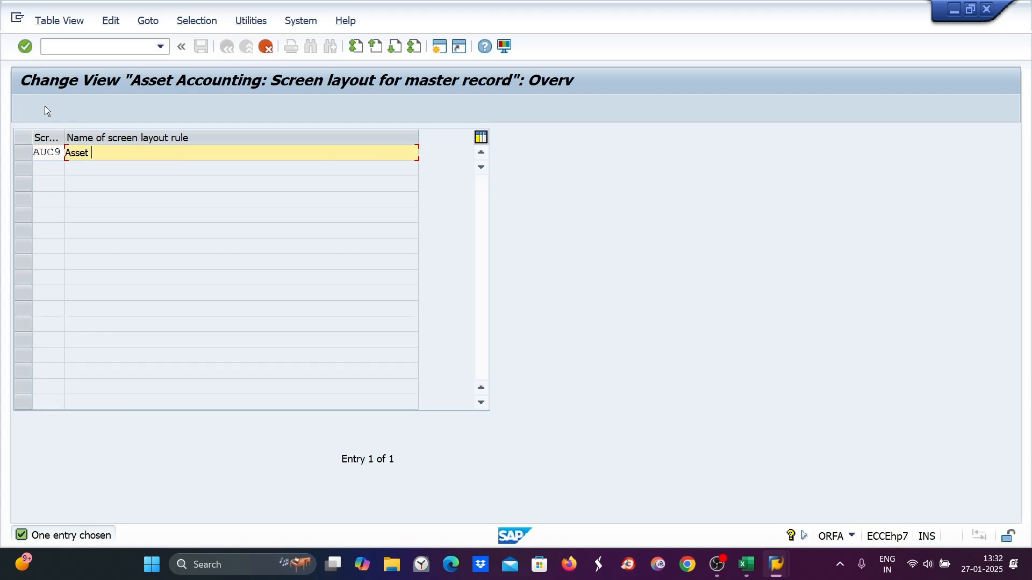
pyautogui.write('under construction')
pyautogui.press('Return')
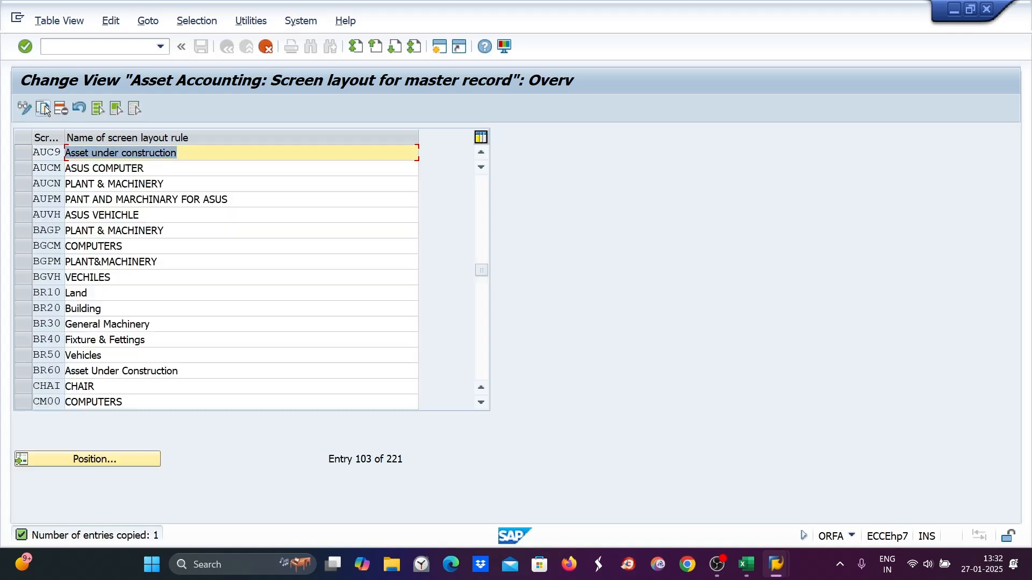
pyautogui.hotkey('ctrl', 's')
pyautogui.click(324, 282)
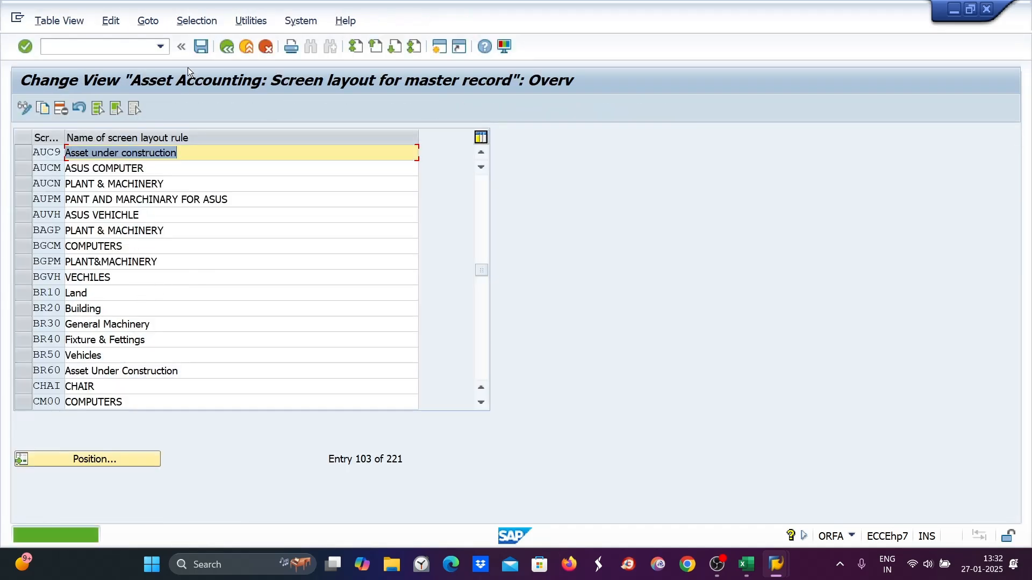
pyautogui.click(226, 47)
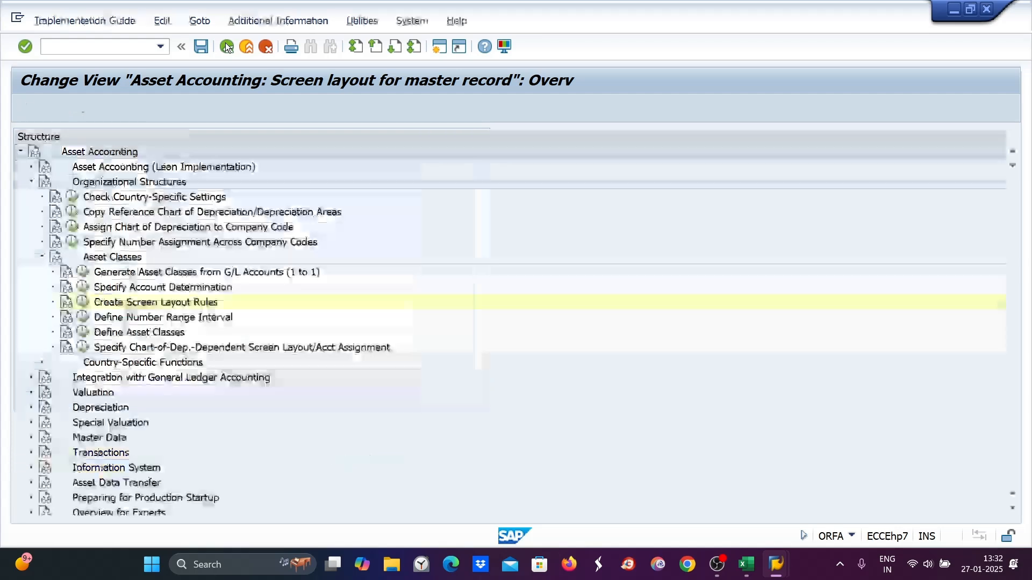
# - Add number range interval 05 from 5000 to 5999 for asset numbers in company code DI89 and save it
pyautogui.click(84, 317)
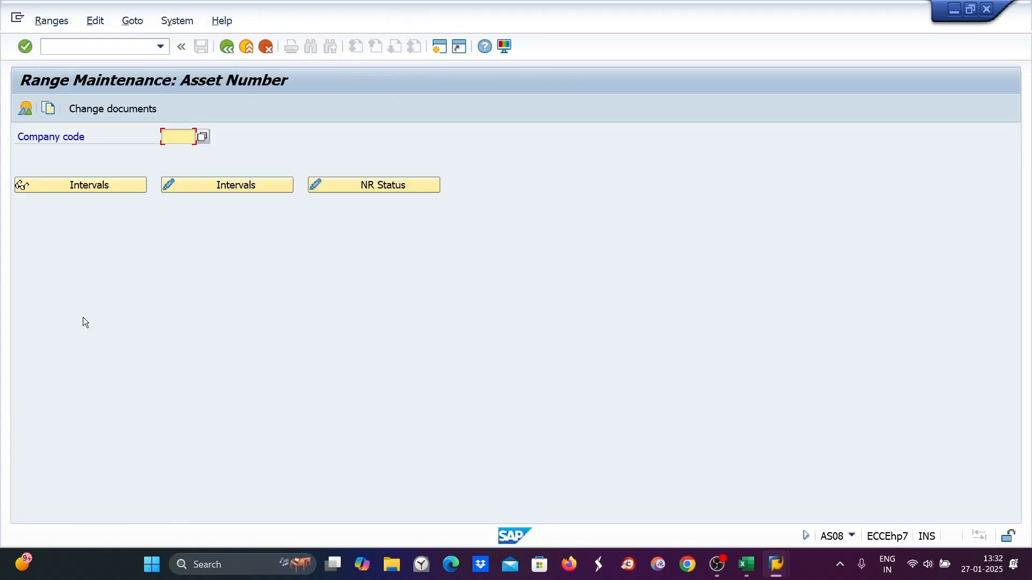
pyautogui.write('DI89')
pyautogui.press('Return')
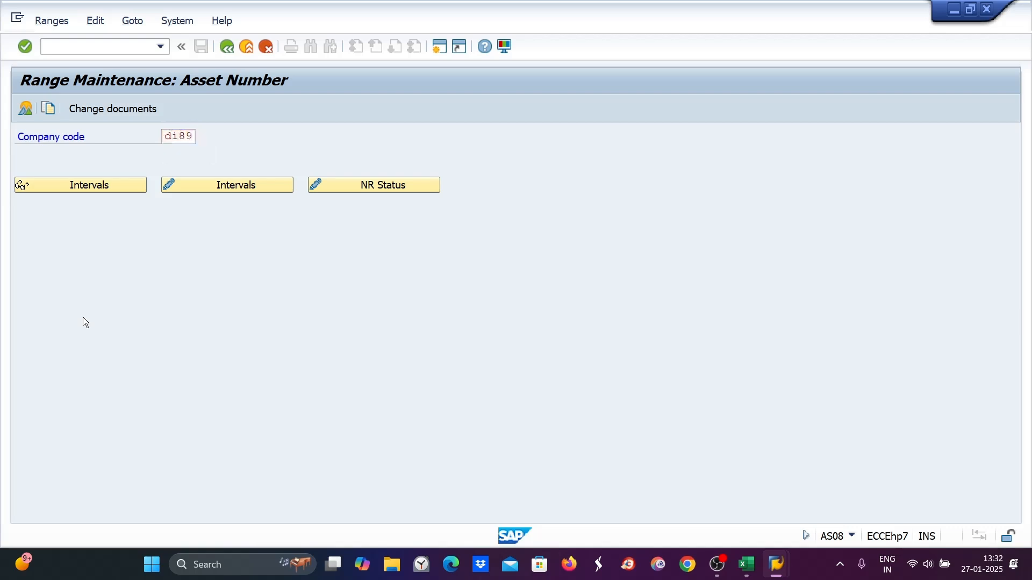
pyautogui.click(241, 187)
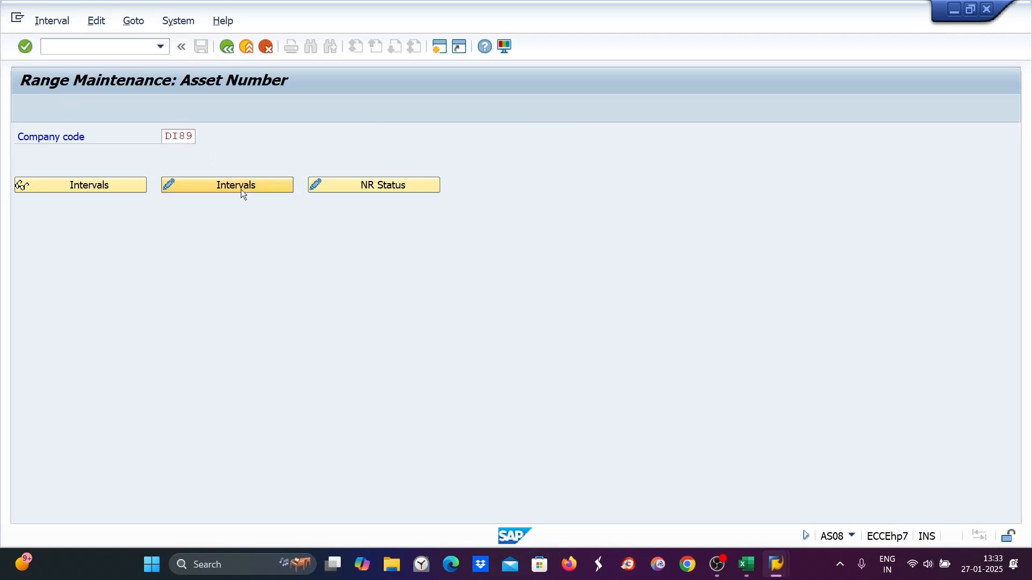
pyautogui.click(24, 108)
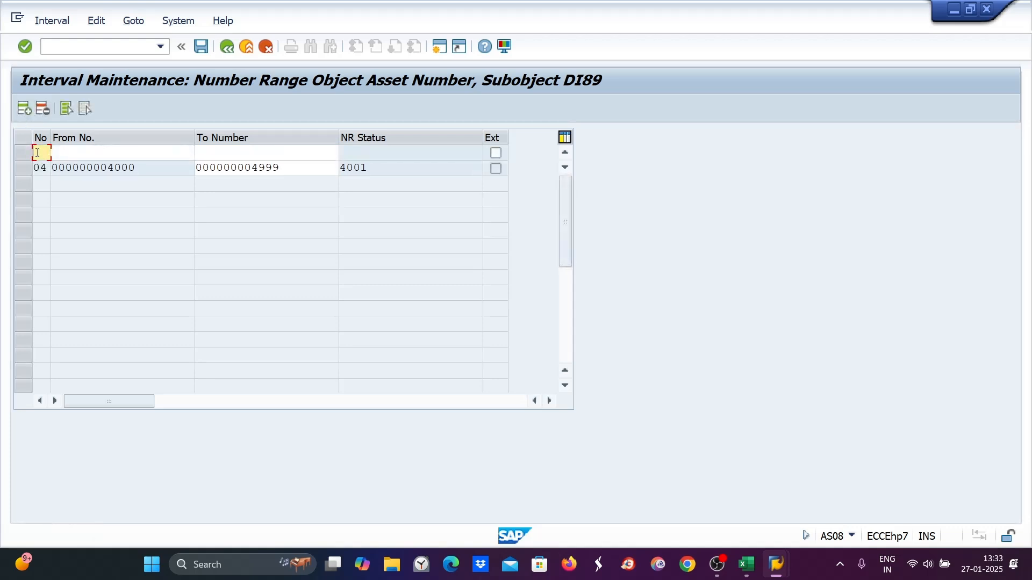
pyautogui.write('0')
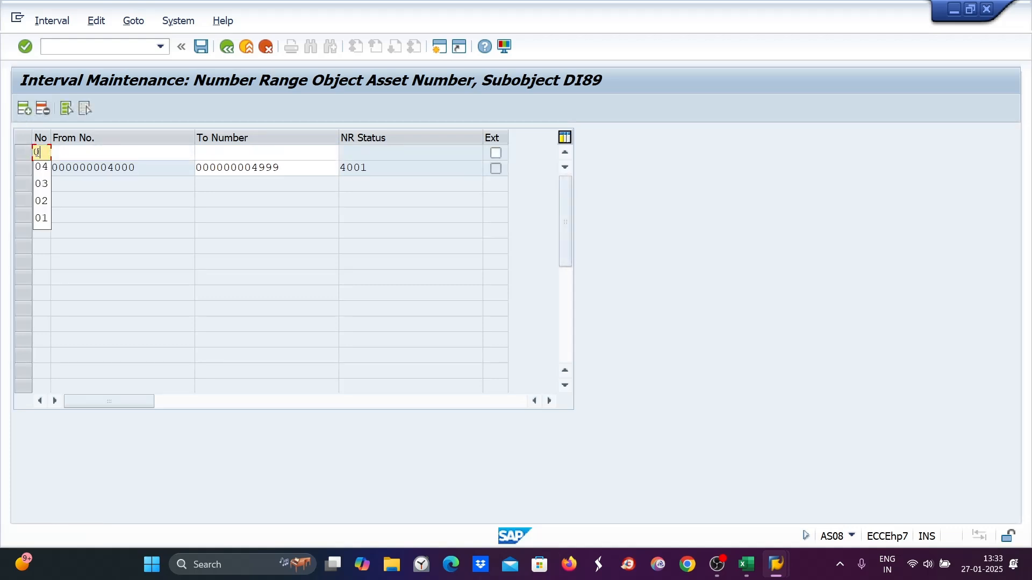
pyautogui.write('5')
pyautogui.press('Tab')
pyautogui.write('5000')
pyautogui.press('Tab')
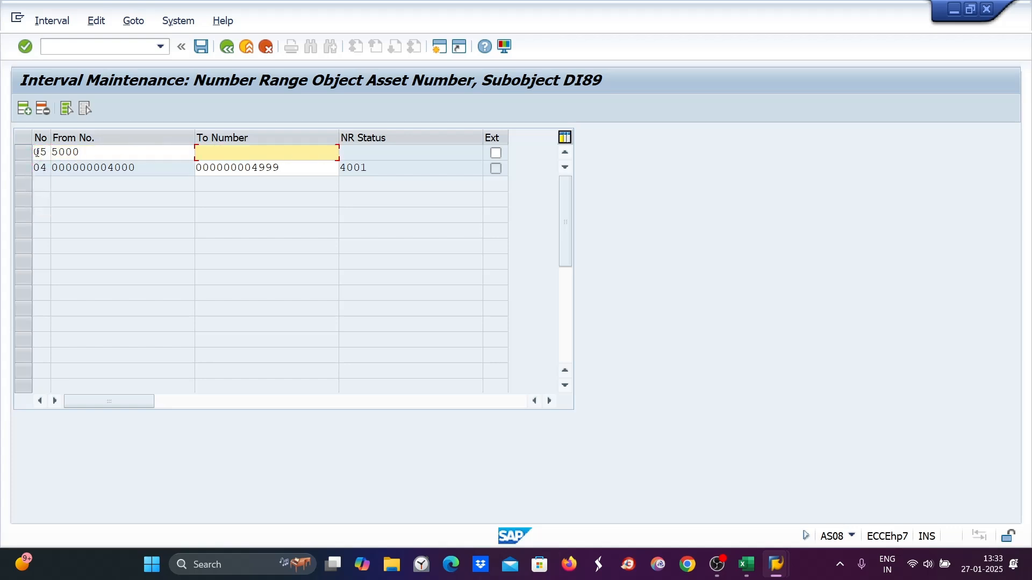
pyautogui.write('5999')
pyautogui.press('Return')
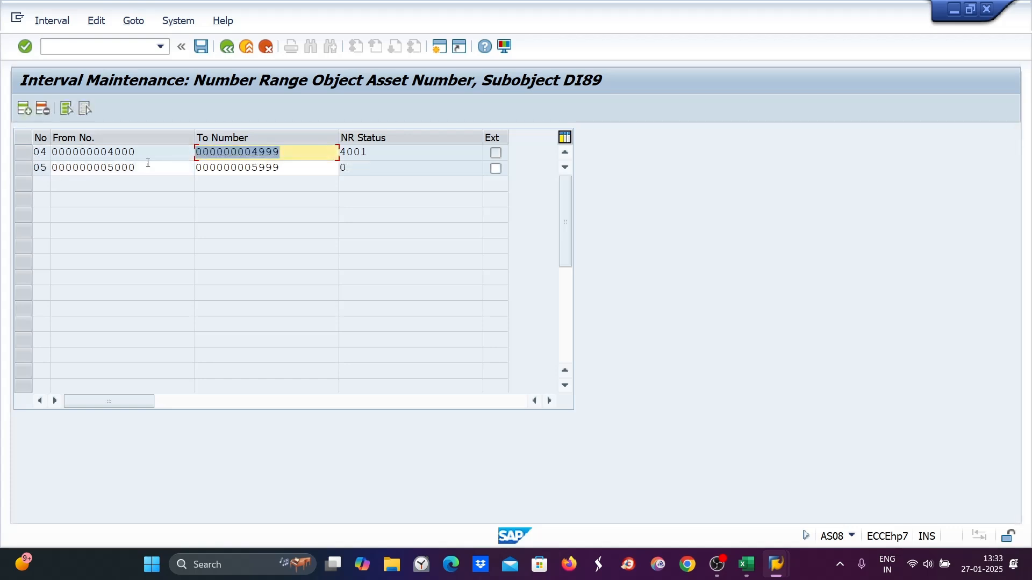
pyautogui.moveTo(142, 174); pyautogui.dragTo(53, 172)
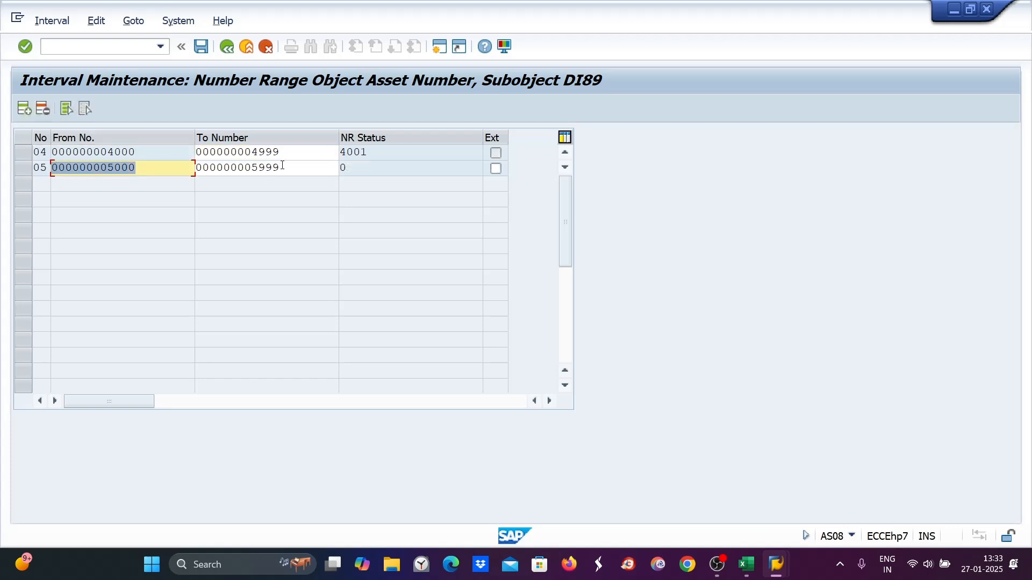
pyautogui.moveTo(290, 172); pyautogui.dragTo(195, 167)
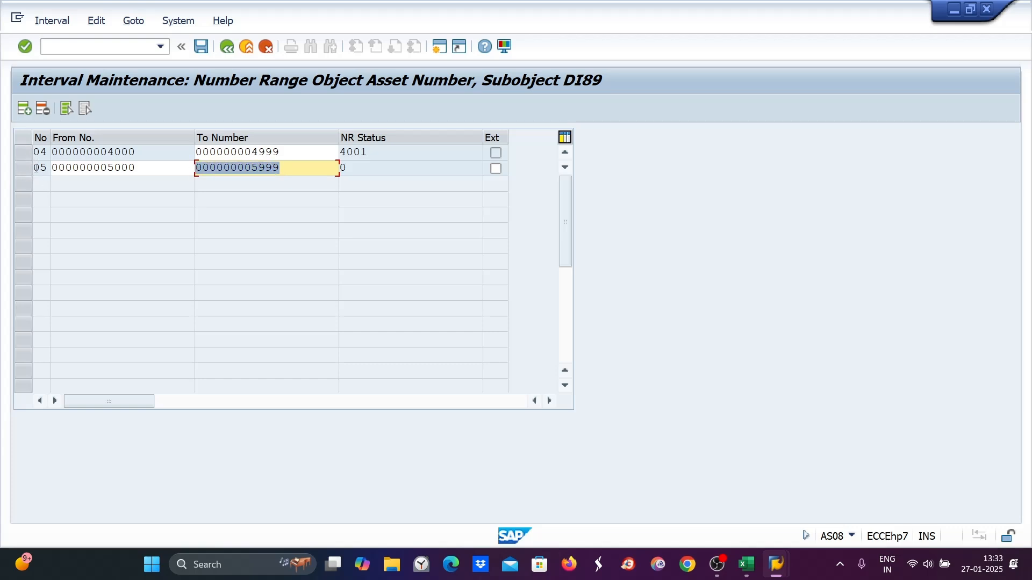
pyautogui.hotkey('ctrl', 's')
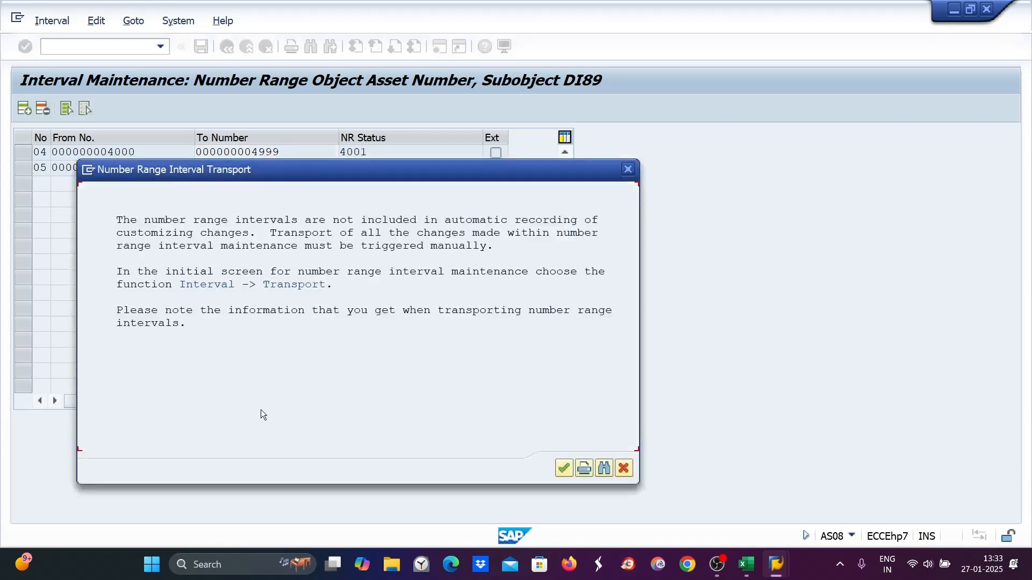
pyautogui.press('Return')
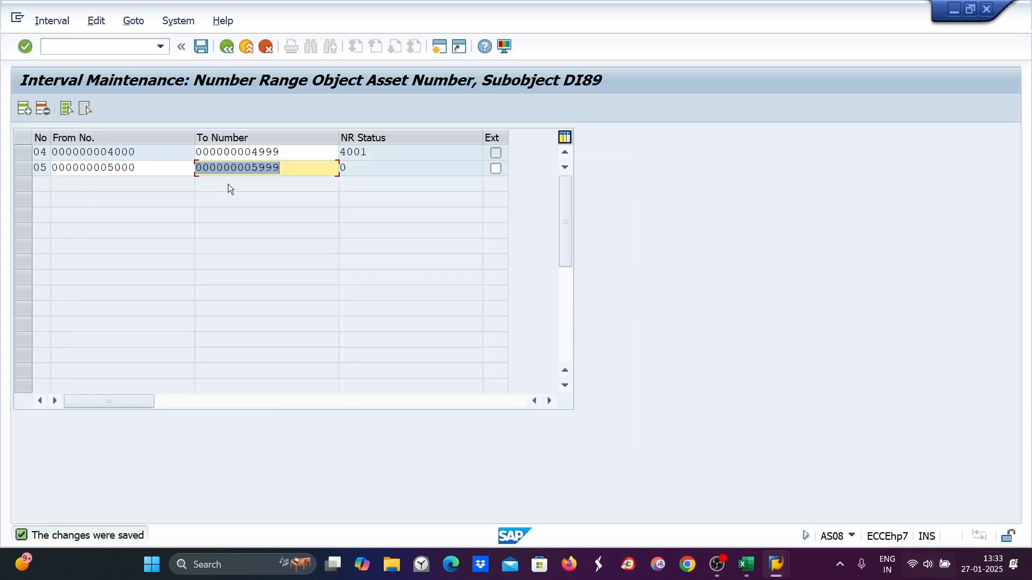
pyautogui.click(747, 564)
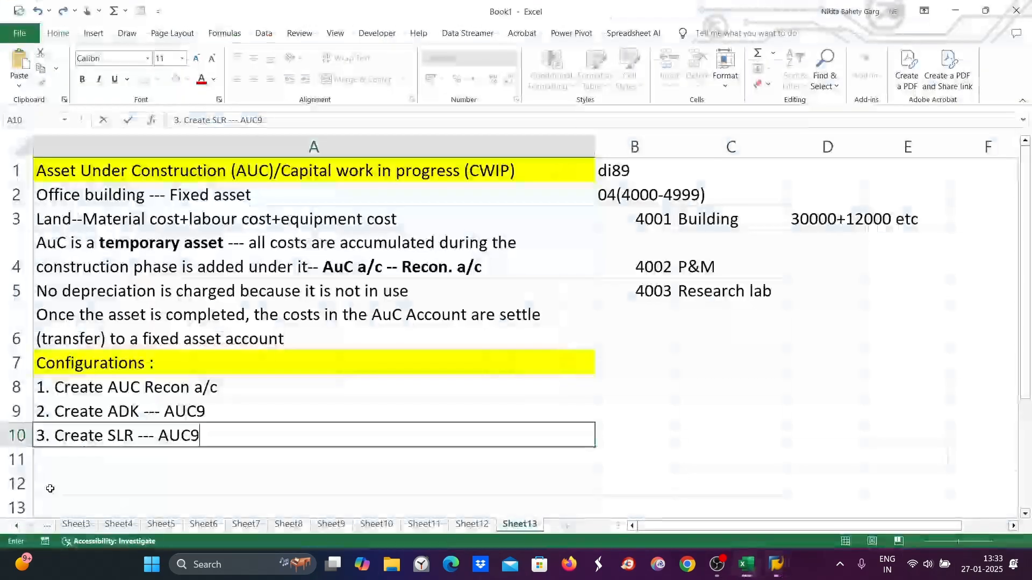
pyautogui.doubleClick(58, 461)
pyautogui.write('4. C')
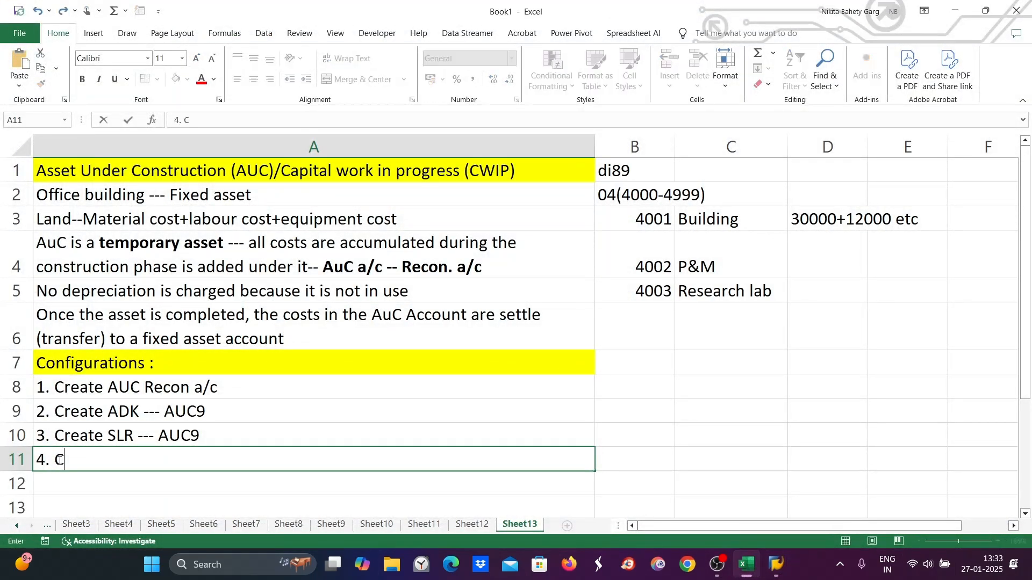
pyautogui.write('reate No. ra')
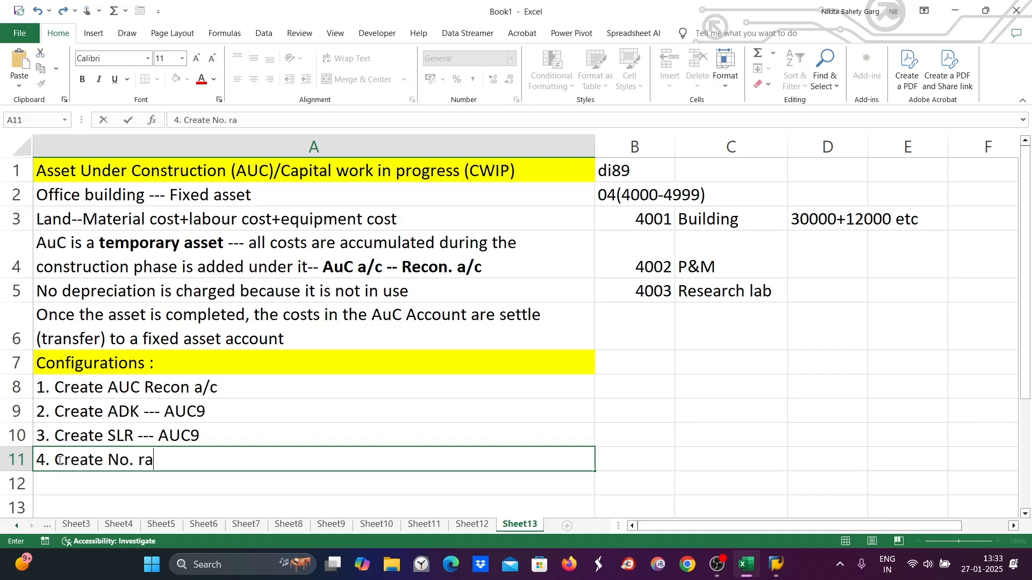
pyautogui.write('nge -- 0')
pyautogui.write('(5000-5999)')
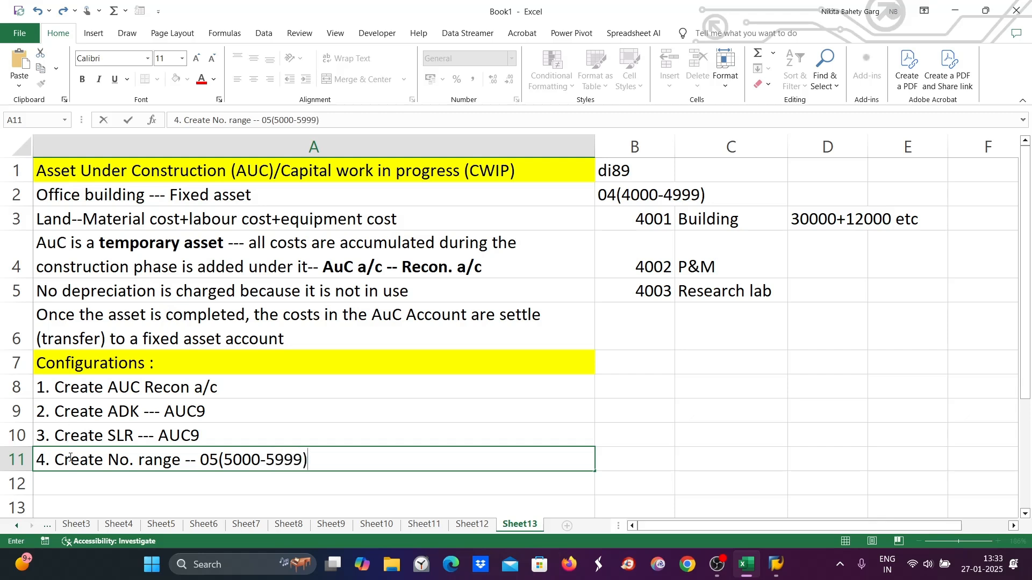
# - Add the note "5. Define Asset class" in row 12
pyautogui.doubleClick(62, 487)
pyautogui.write('5.')
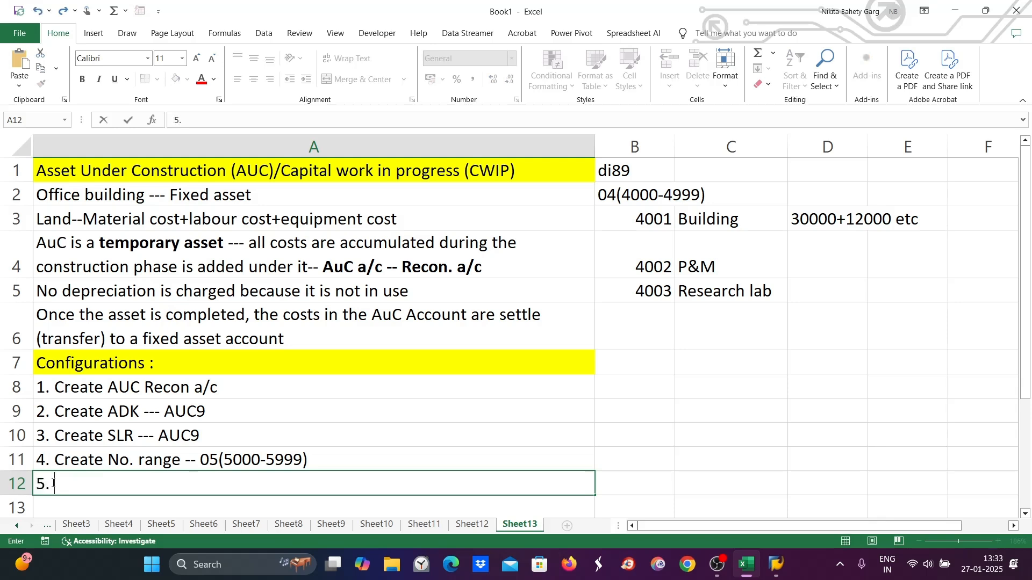
pyautogui.write(' Asset class')
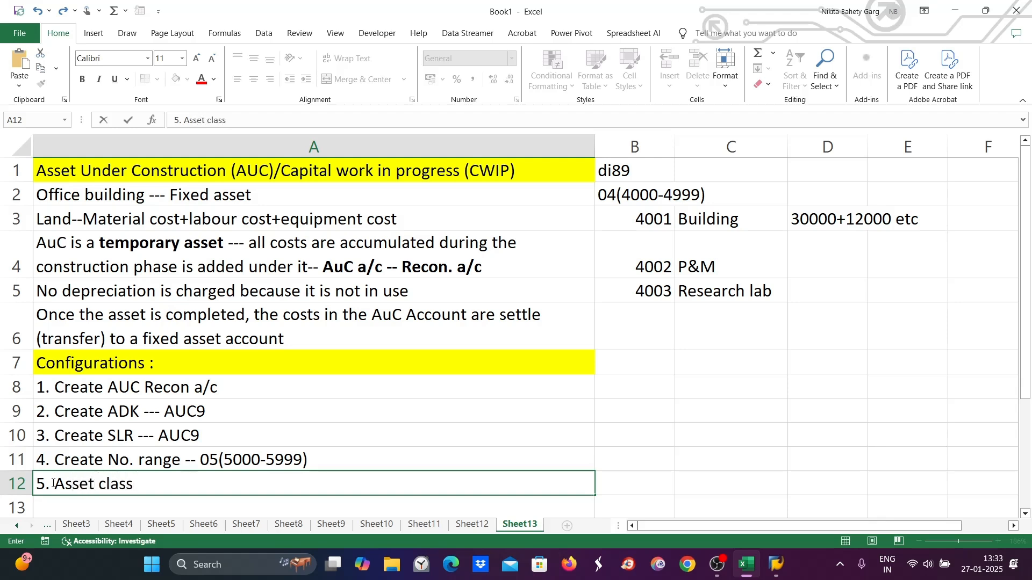
pyautogui.click(53, 483)
pyautogui.write('Define')
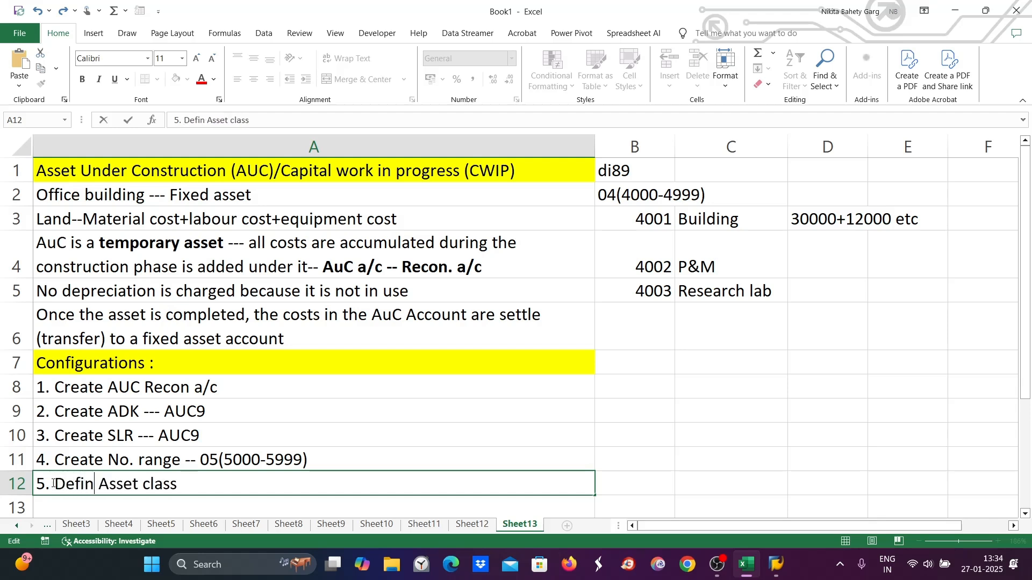
pyautogui.click(123, 397)
pyautogui.click(129, 419)
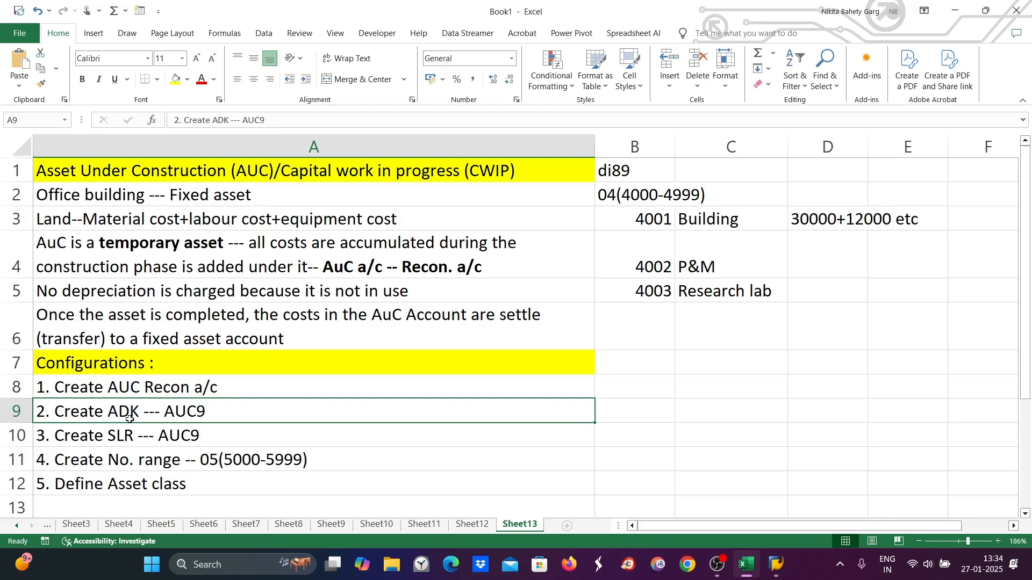
pyautogui.click(130, 434)
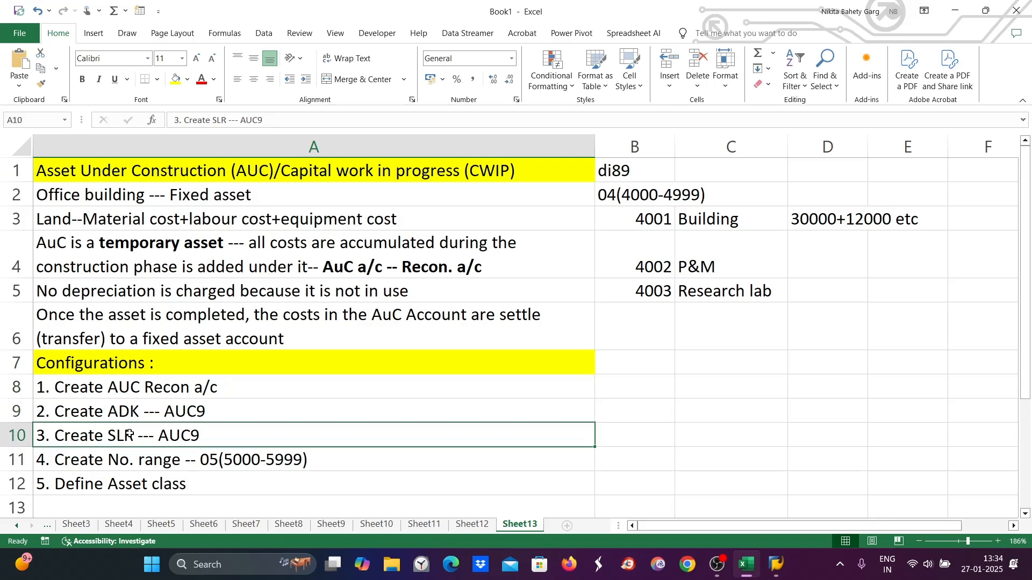
pyautogui.click(128, 466)
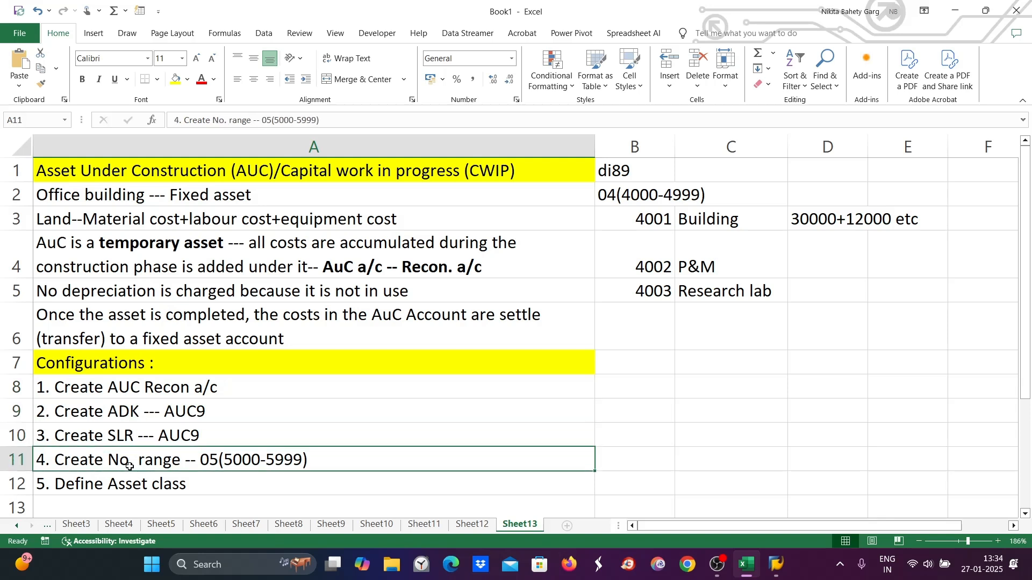
pyautogui.doubleClick(197, 488)
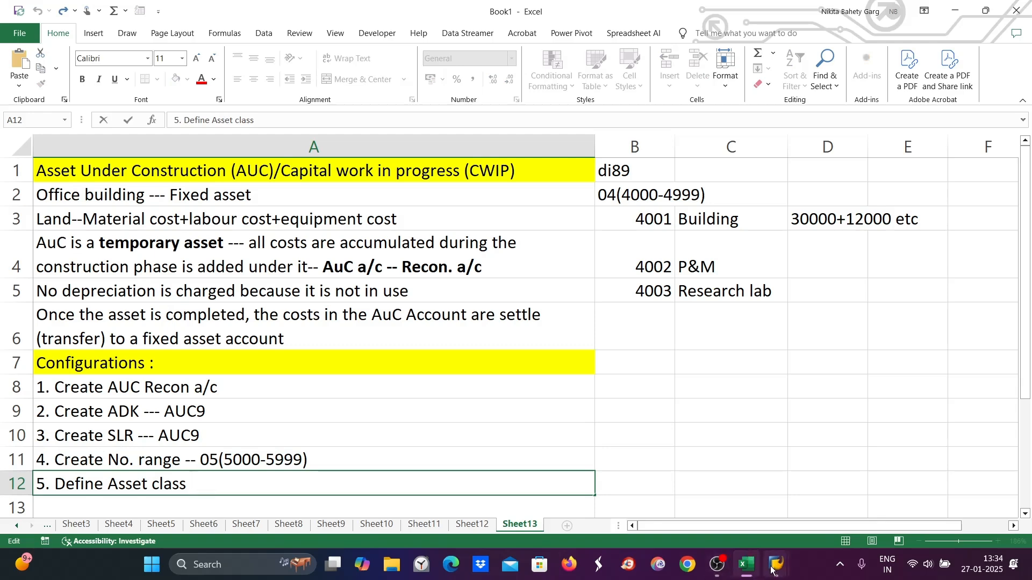
# - In SAP, open asset class maintenance via OAOA and start a new asset class AUC9 named "Asset under construction"
pyautogui.moveTo(771, 568)
pyautogui.click(847, 497)
pyautogui.click(54, 49)
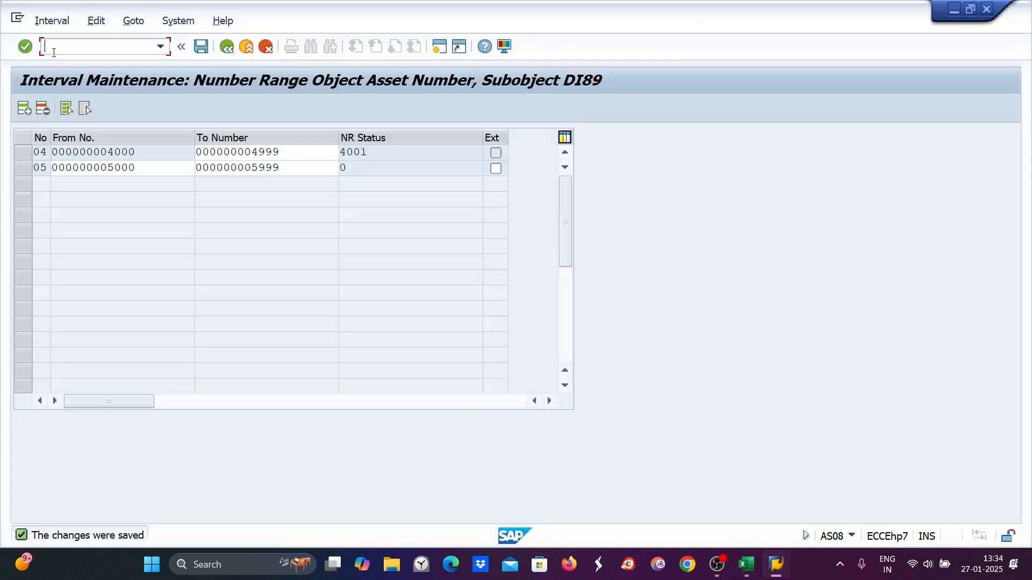
pyautogui.write('/noaoa')
pyautogui.press('Return')
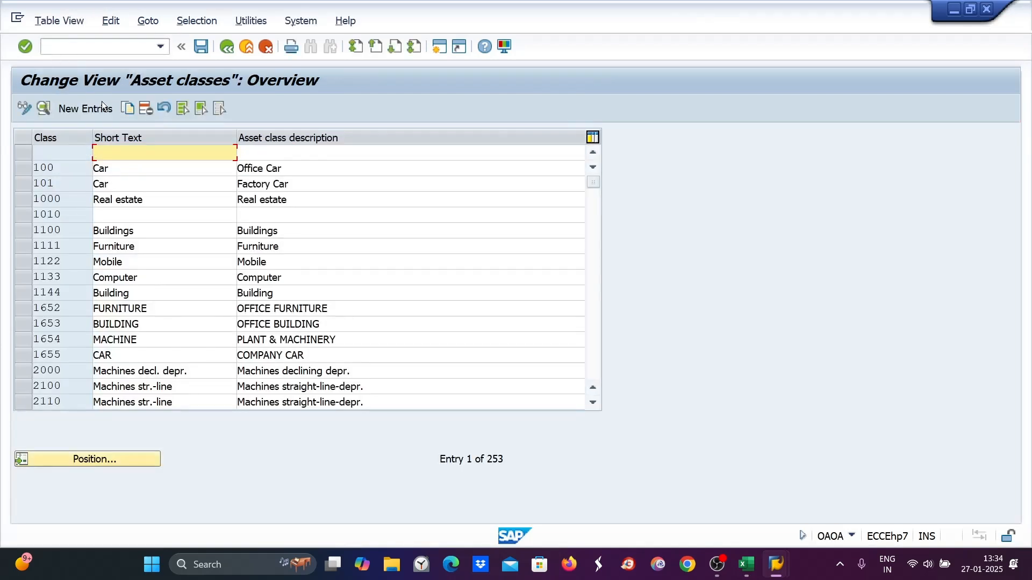
pyautogui.click(90, 110)
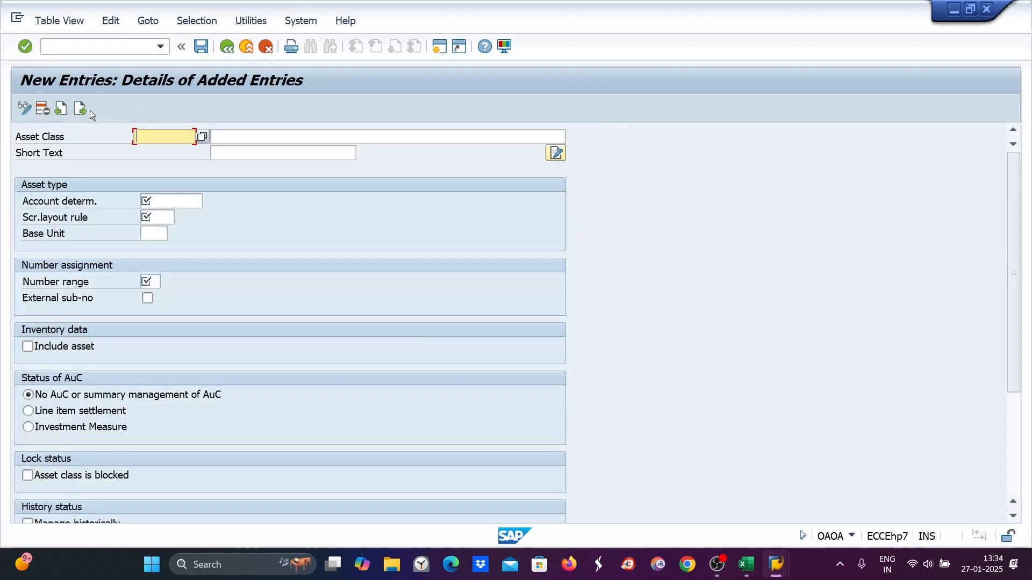
pyautogui.write('AUC9')
pyautogui.press('Tab')
pyautogui.write('A')
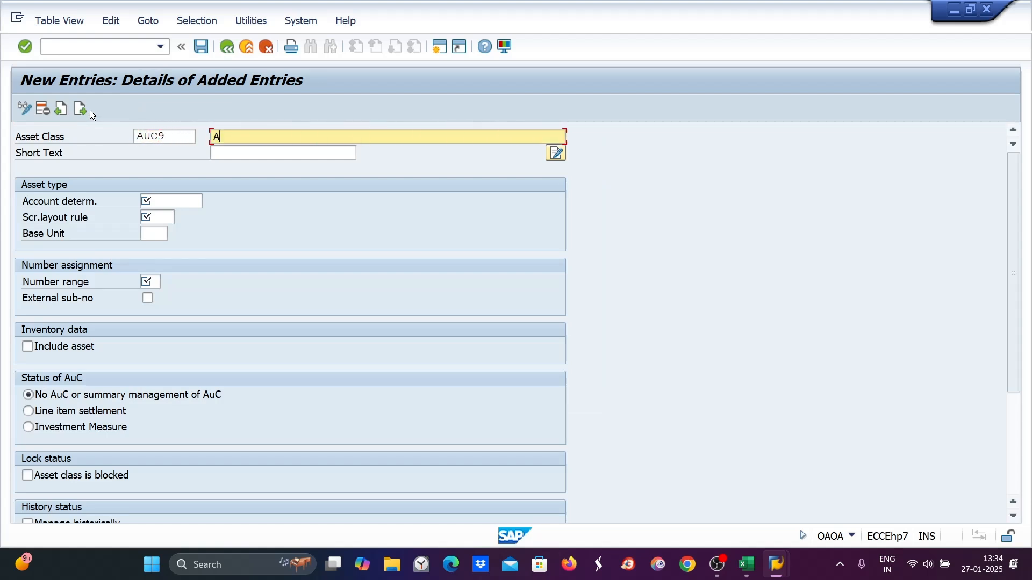
pyautogui.write('sset under construction')
pyautogui.click(167, 204)
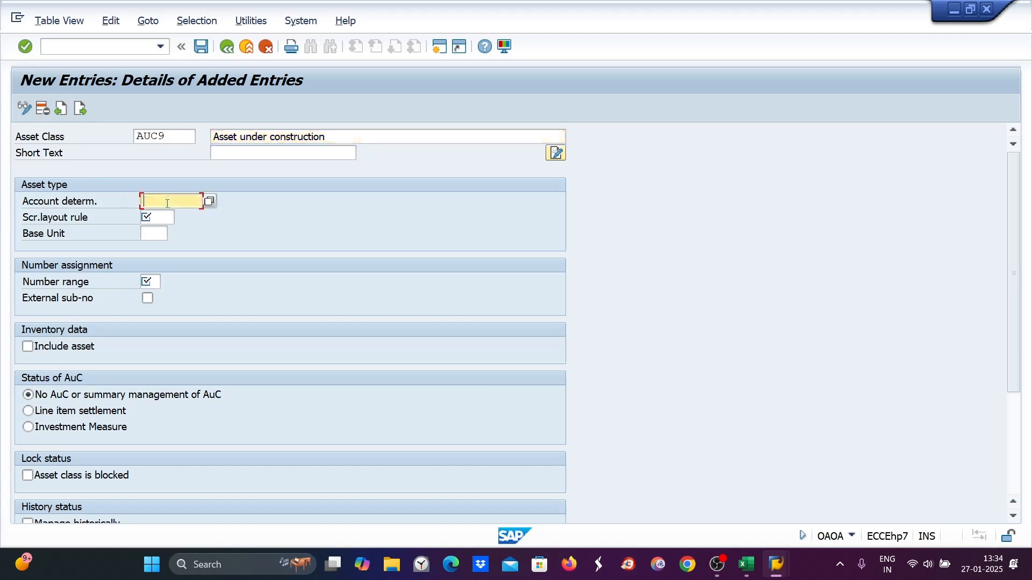
# - Set the class's account determination and screen layout rule to AUC9, number range to 05, and AuC status to line item settlement
pyautogui.write('AUC9')
pyautogui.press('Tab')
pyautogui.write('AUC9')
pyautogui.press('Tab')
pyautogui.press('Tab')
pyautogui.write('05')
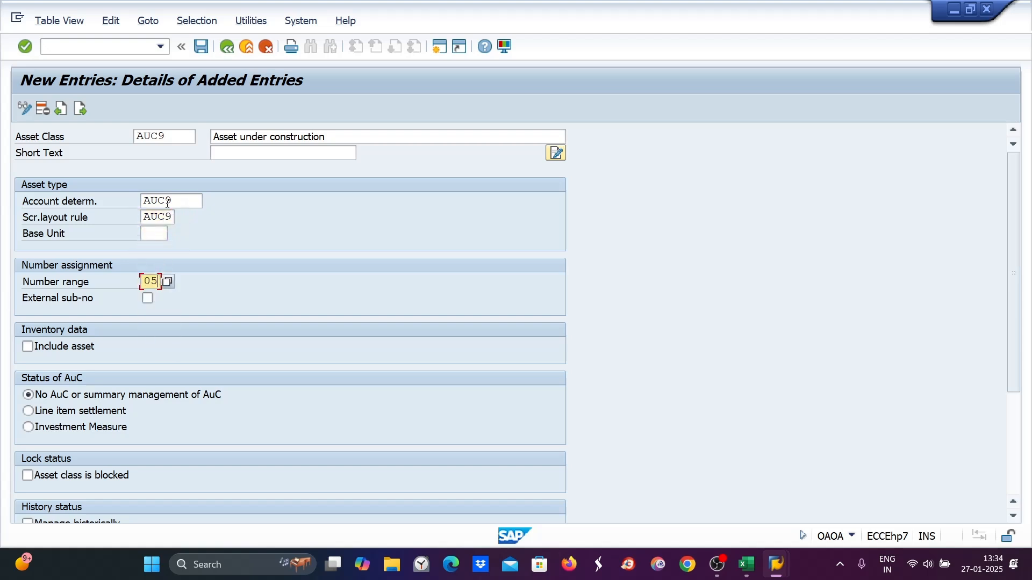
pyautogui.press('Return')
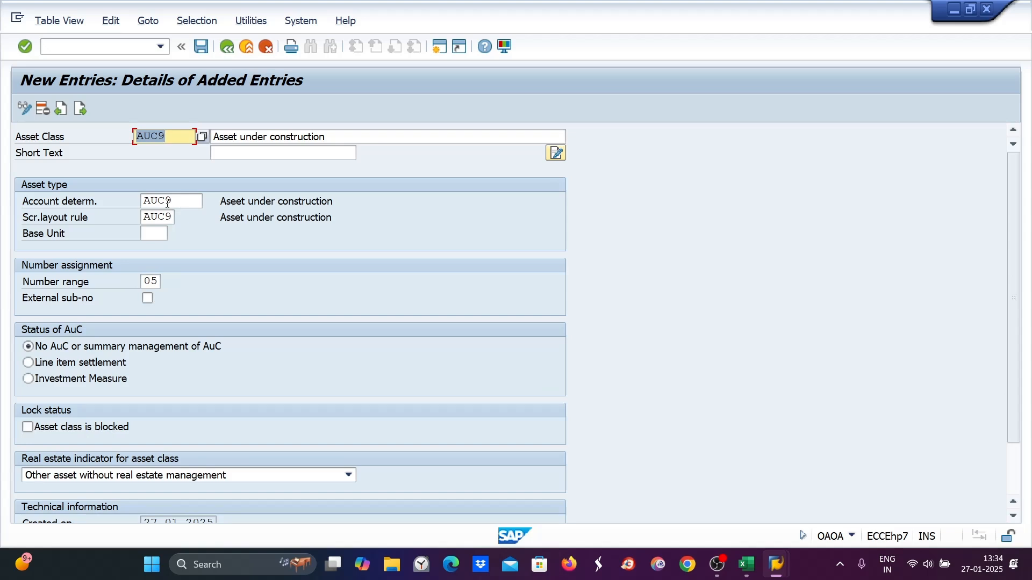
pyautogui.click(27, 365)
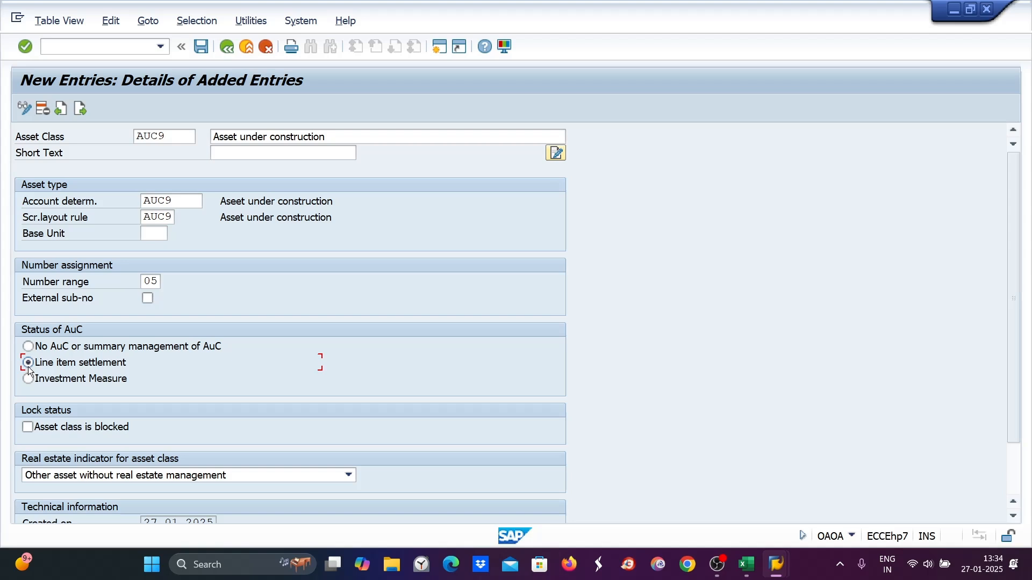
# - In Excel, make the "Office building --- Fixed asset" note in row 2 bold
pyautogui.click(746, 564)
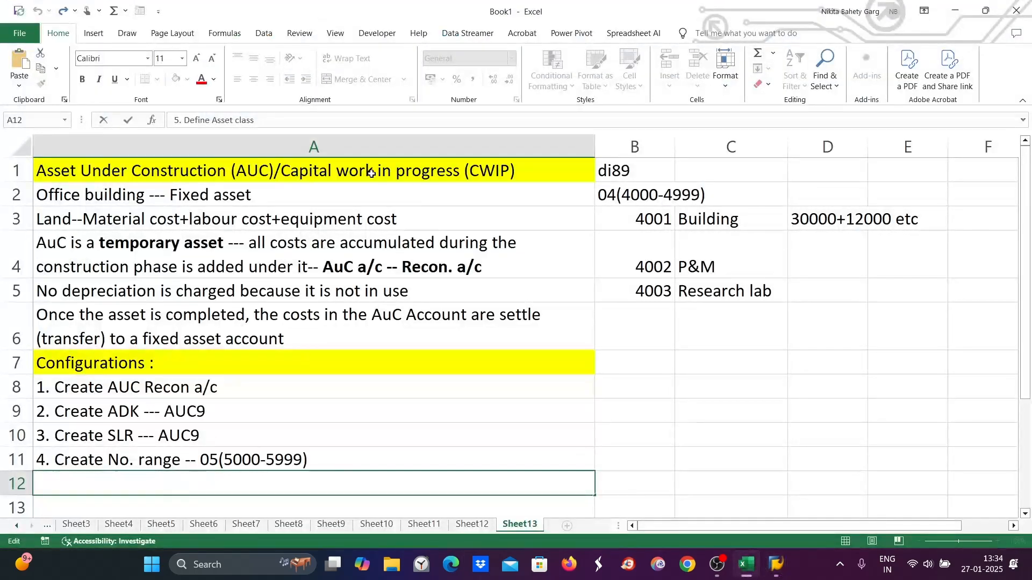
pyautogui.doubleClick(45, 196)
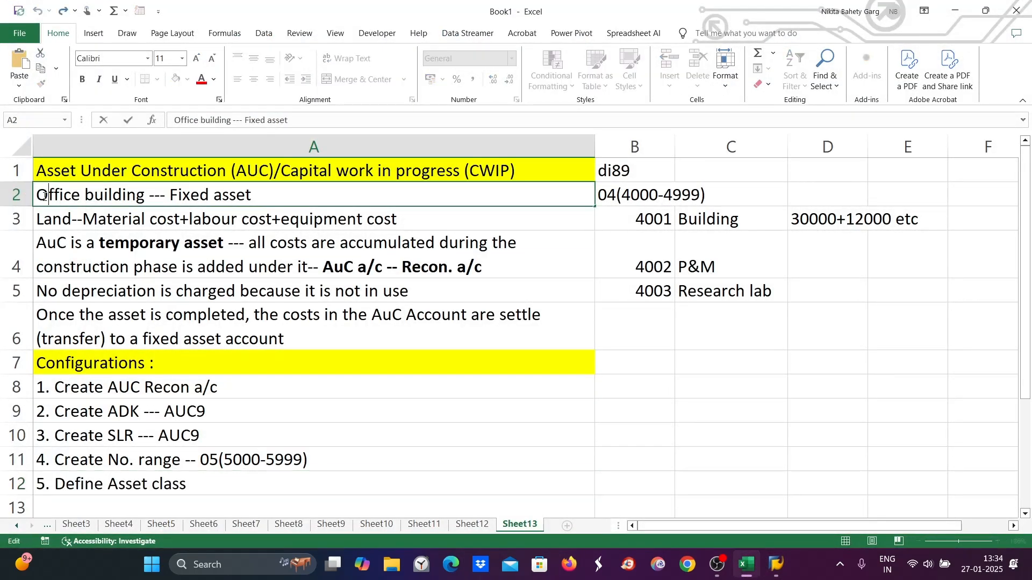
pyautogui.moveTo(38, 196); pyautogui.dragTo(266, 207)
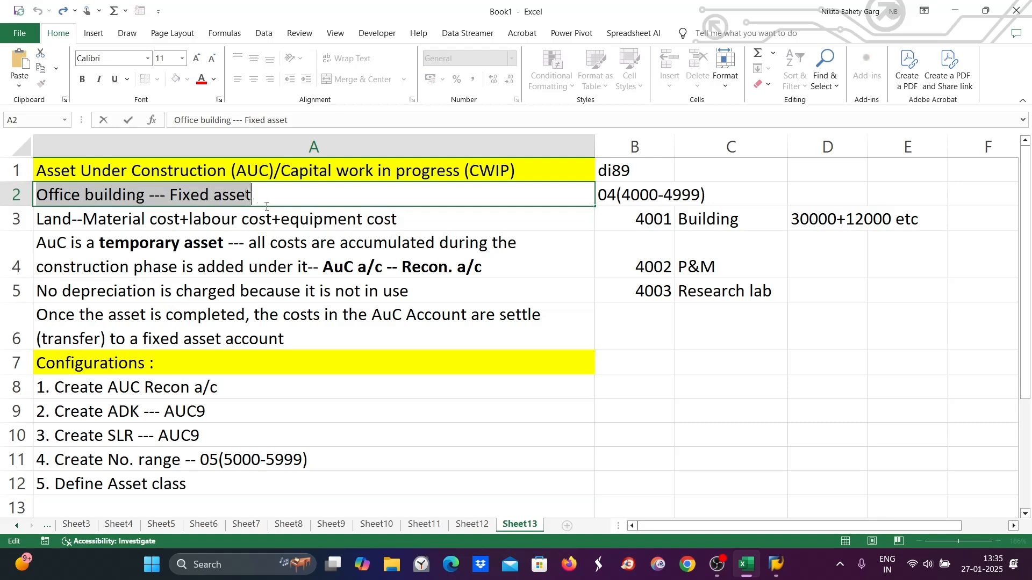
pyautogui.hotkey('ctrl', 'b')
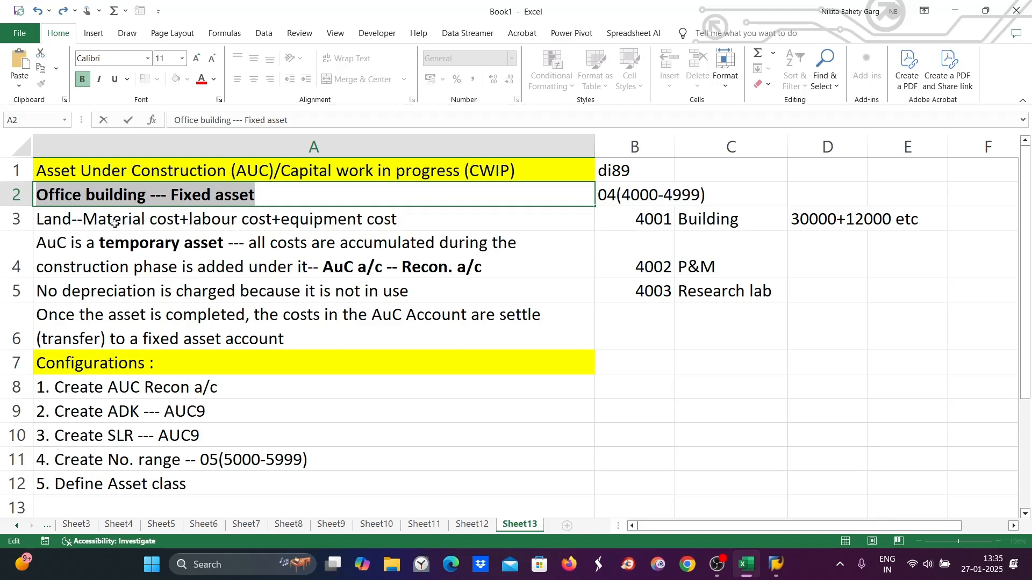
# - Append "etc" to the land cost note in row 3
pyautogui.click(54, 223)
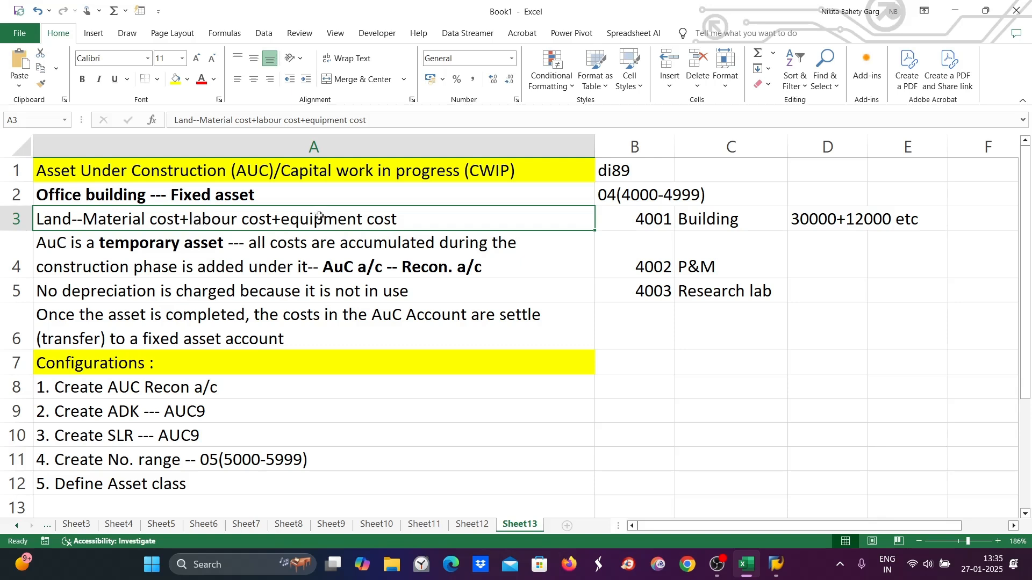
pyautogui.doubleClick(403, 223)
pyautogui.write('ETC')
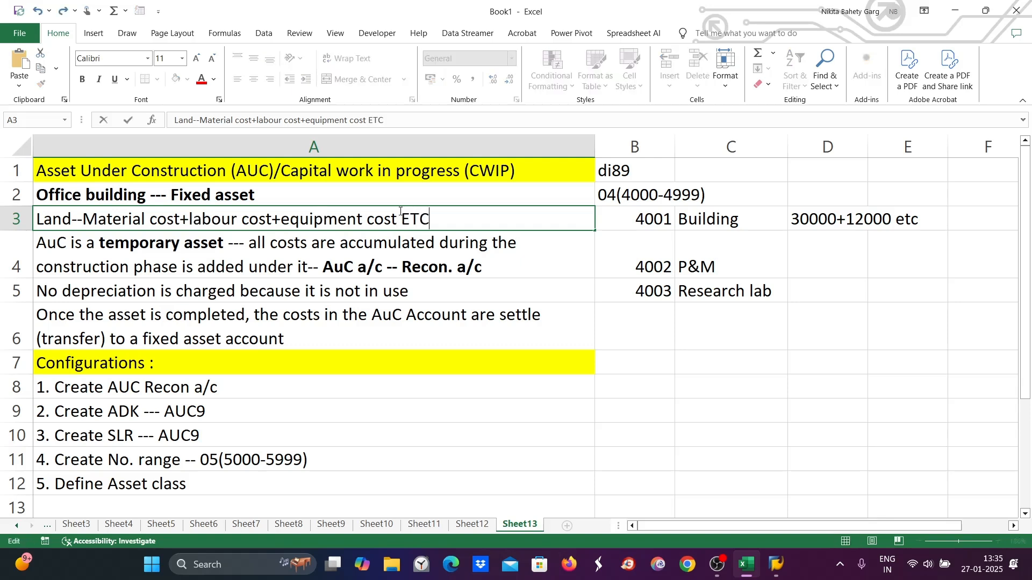
pyautogui.press('BackSpace')
pyautogui.press('BackSpace')
pyautogui.press('BackSpace')
pyautogui.press('BackSpace')
pyautogui.write('etc')
pyautogui.moveTo(440, 215); pyautogui.dragTo(35, 240)
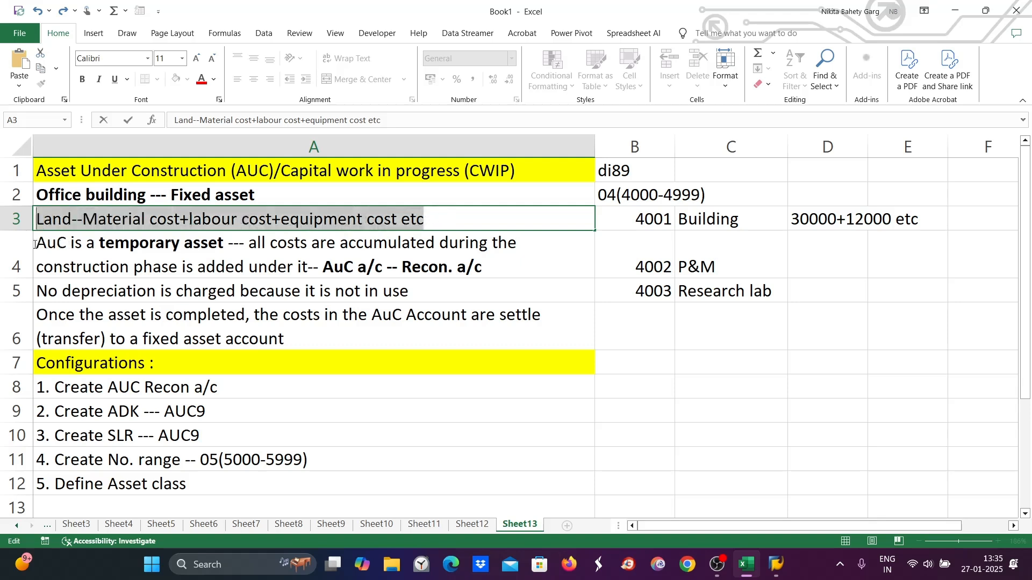
pyautogui.click(261, 195)
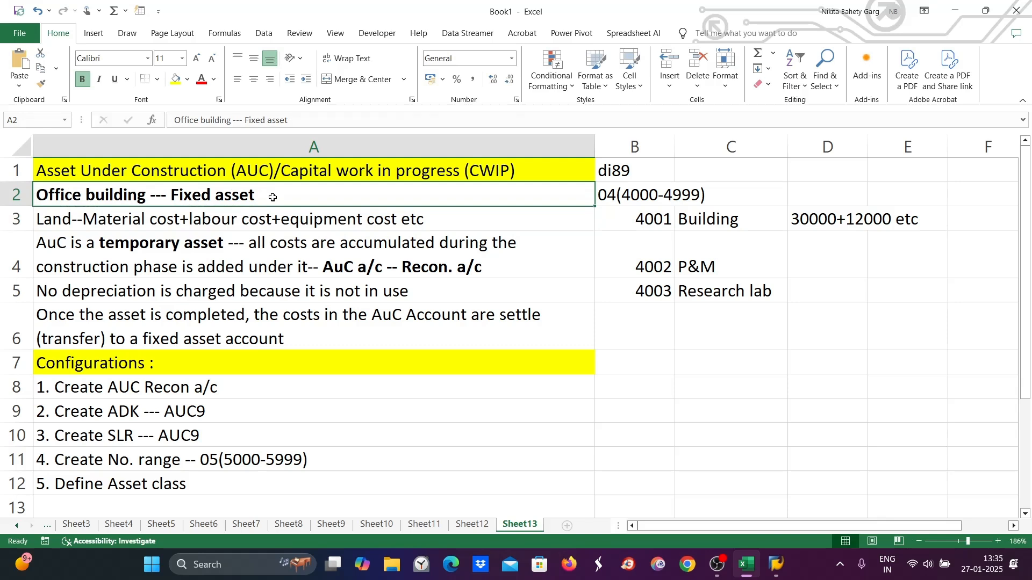
pyautogui.click(346, 219)
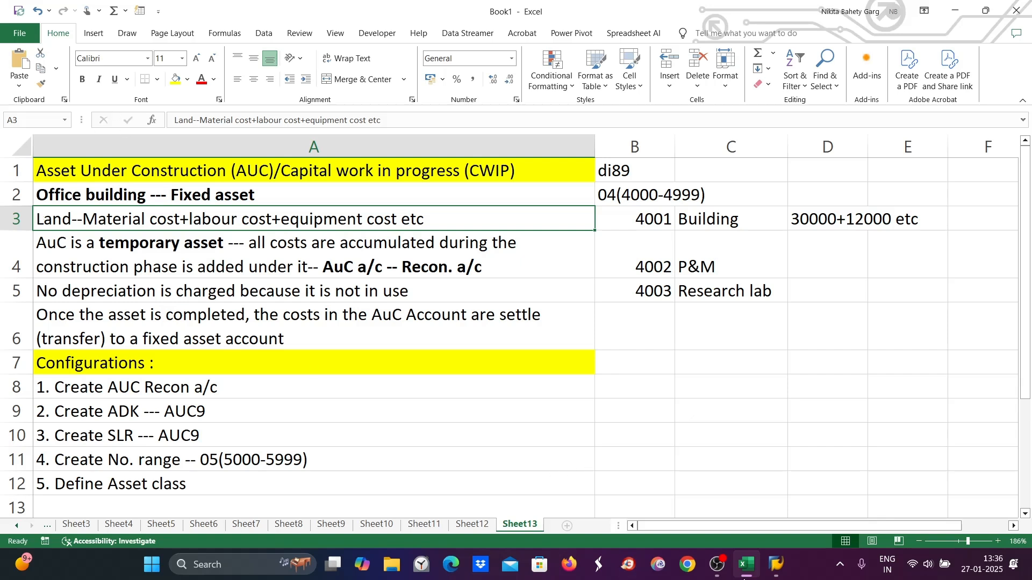
# - Switch back to SAP and save the new asset class AUC9
pyautogui.click(778, 564)
pyautogui.click(807, 500)
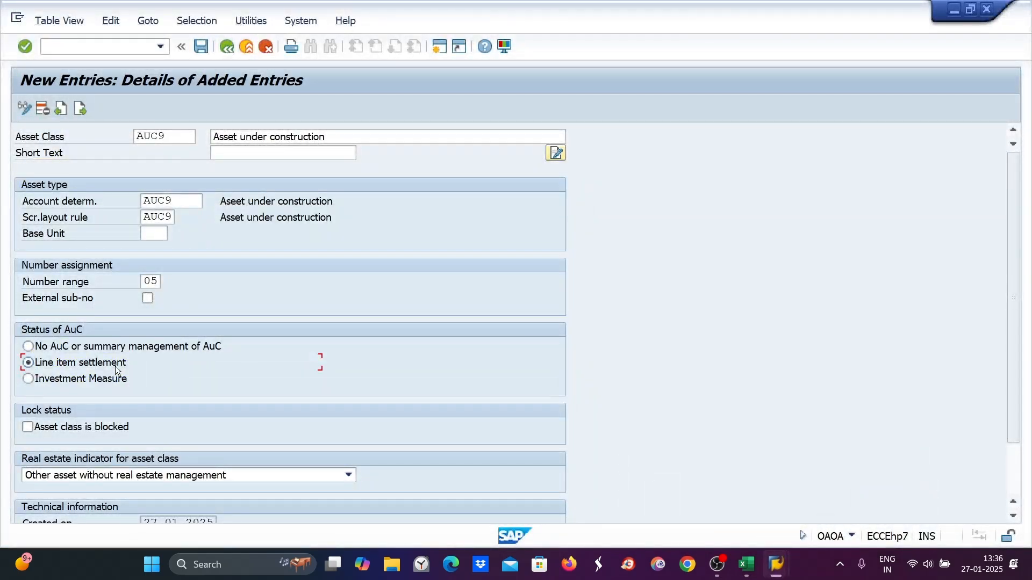
pyautogui.hotkey('ctrl', 's')
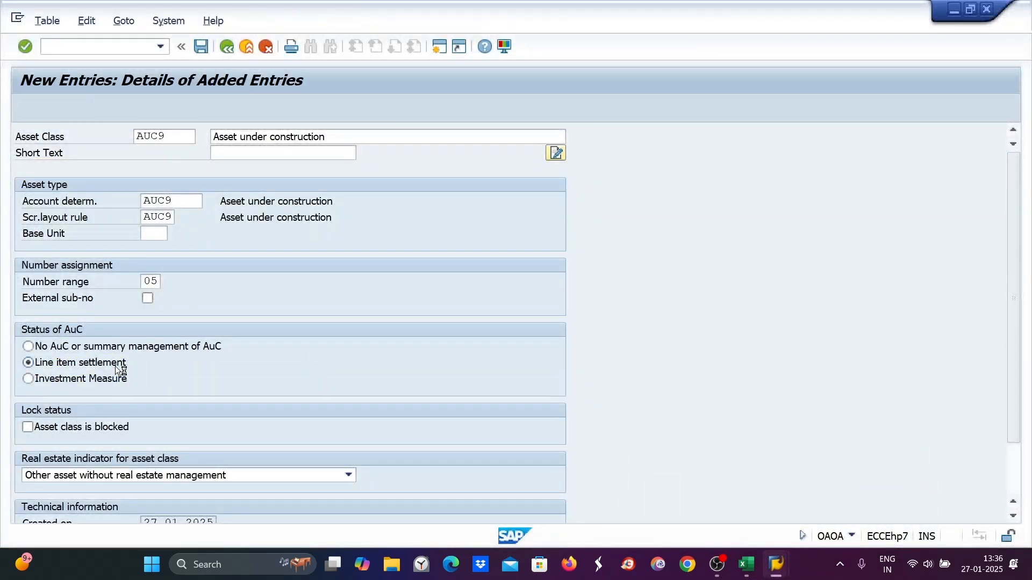
pyautogui.click(316, 275)
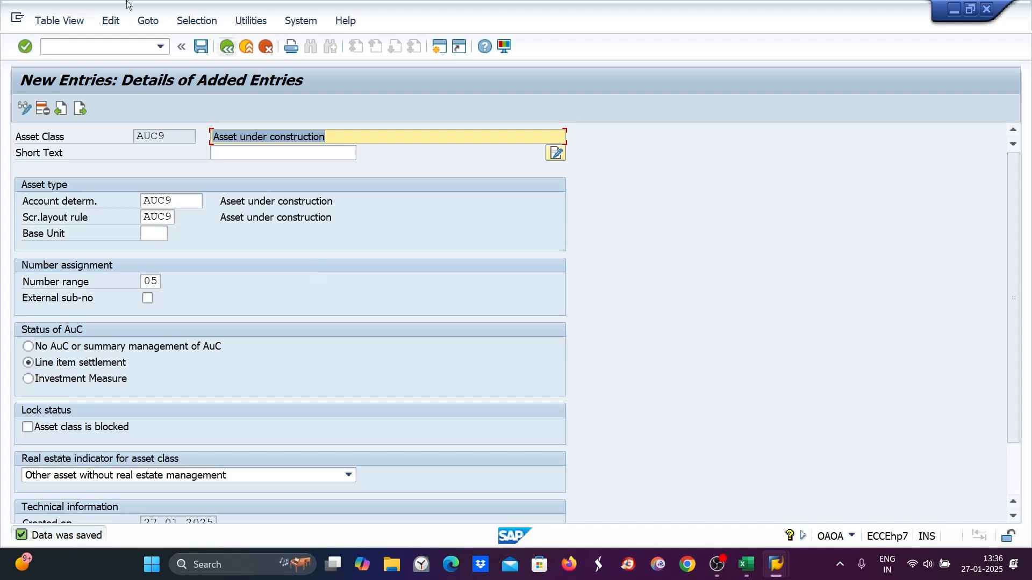
# - In Excel, add "6. Create SLR for depreciation area -- Manadatory settings" in cell A13 below the configuration list
pyautogui.click(746, 564)
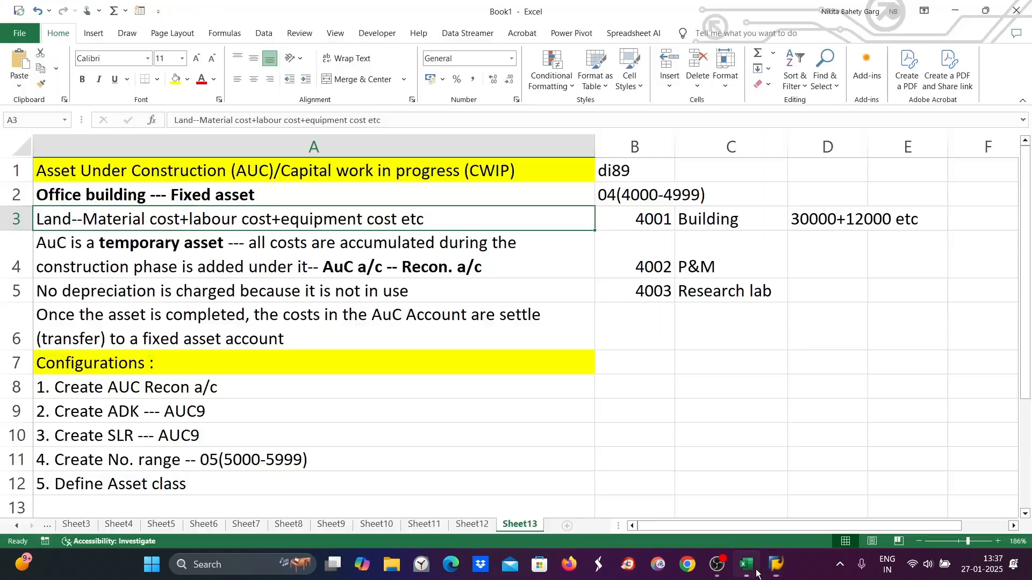
pyautogui.scroll(-2, 44, 492)
pyautogui.doubleClick(53, 308)
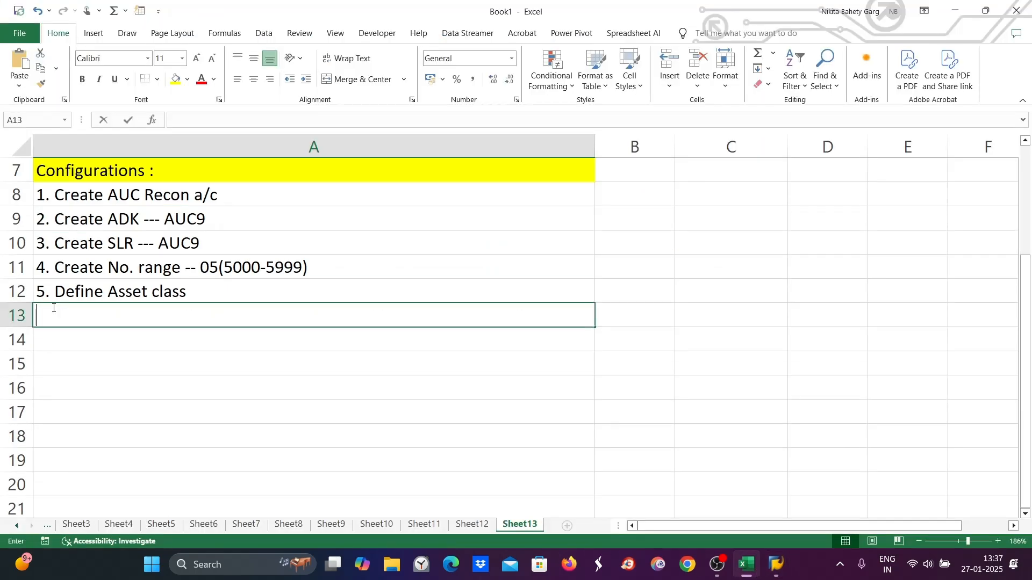
pyautogui.write('6.')
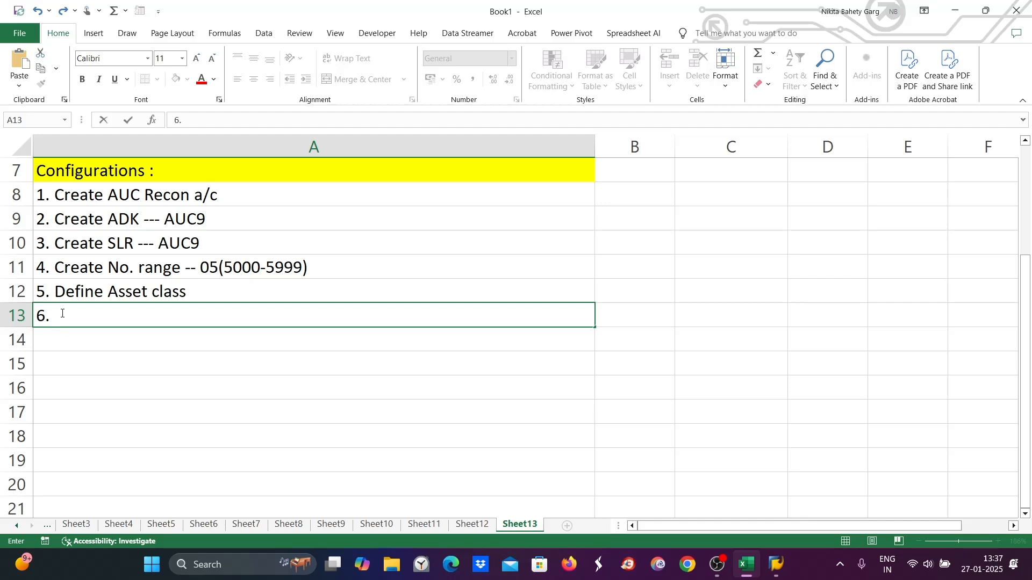
pyautogui.write('Create SLR')
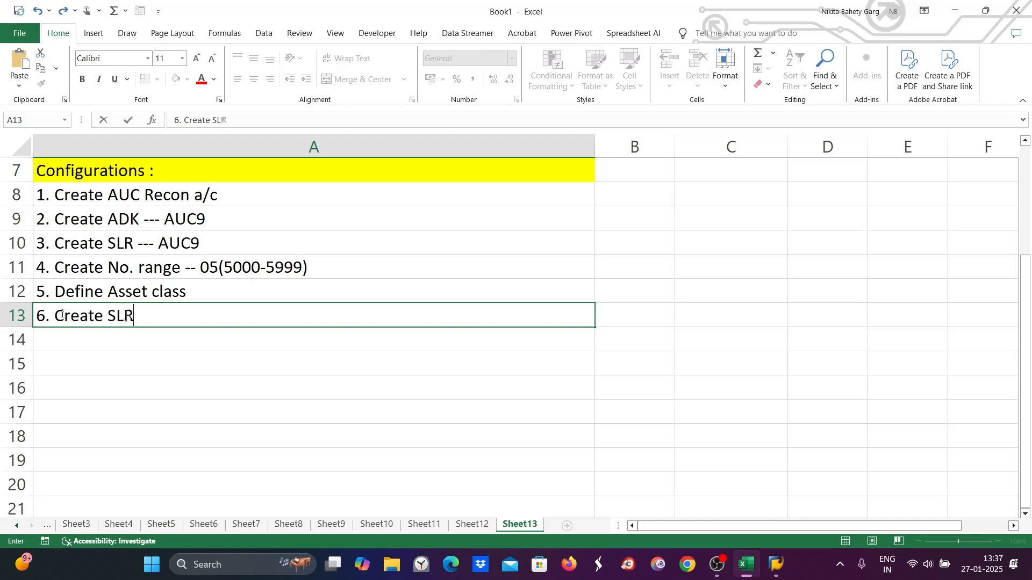
pyautogui.write(' for depreciatip')
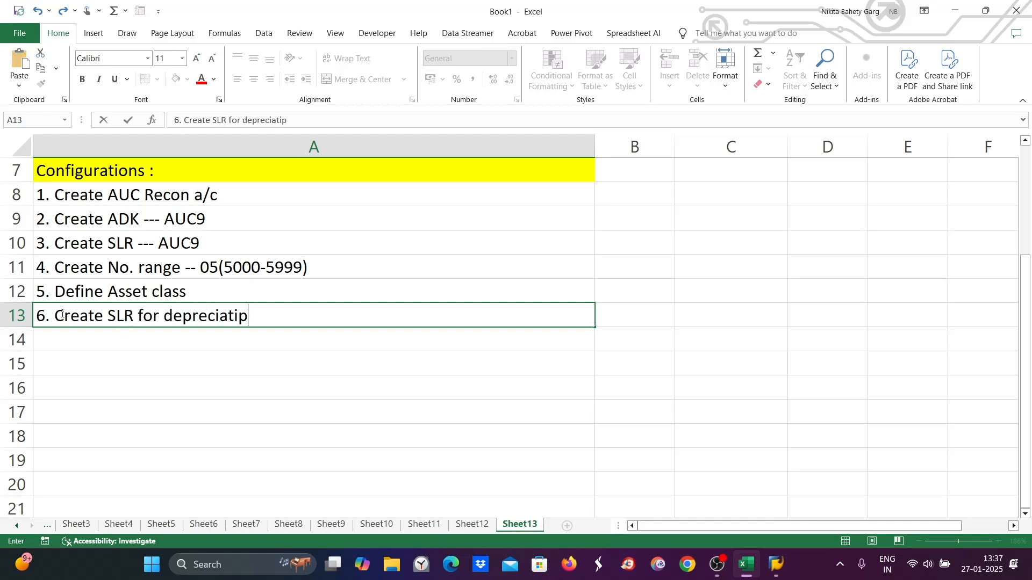
pyautogui.press('BackSpace')
pyautogui.press('BackSpace')
pyautogui.write('ion area -- Manadator')
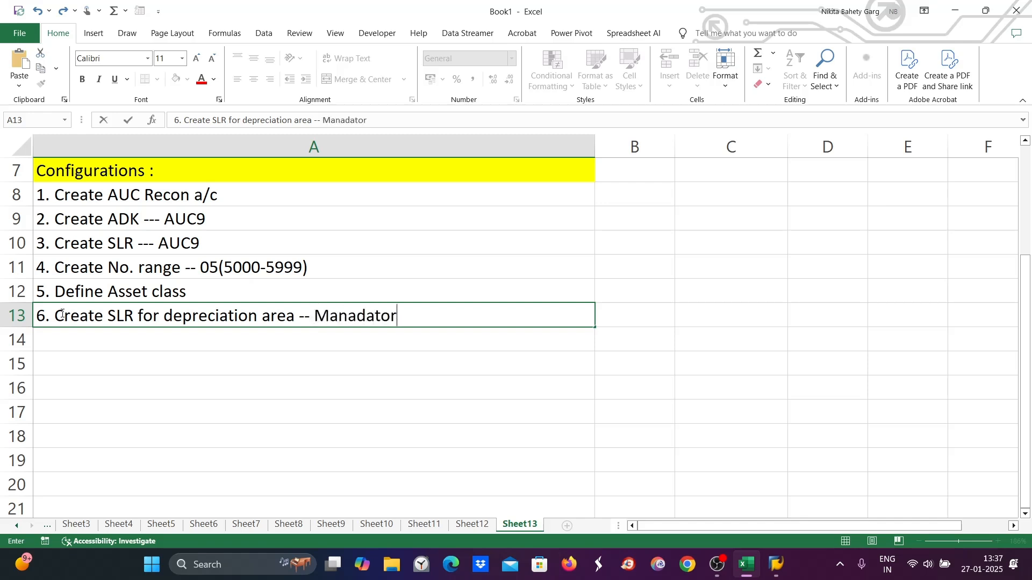
pyautogui.write('y settings')
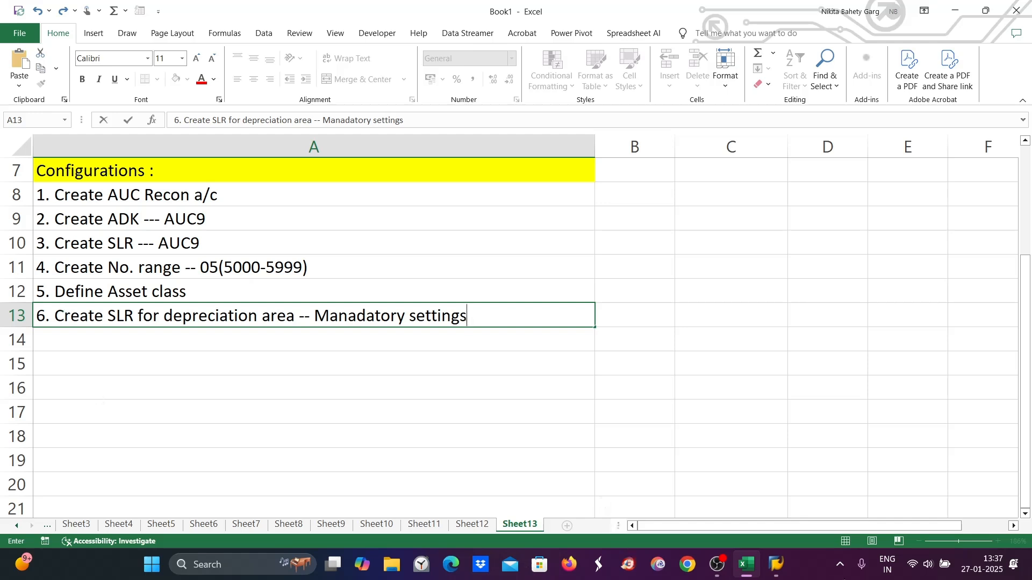
# - Return to SAP, leave asset class maintenance, and open the Asset Accounting IMG with transaction ORFA
pyautogui.moveTo(777, 564)
pyautogui.click(855, 473)
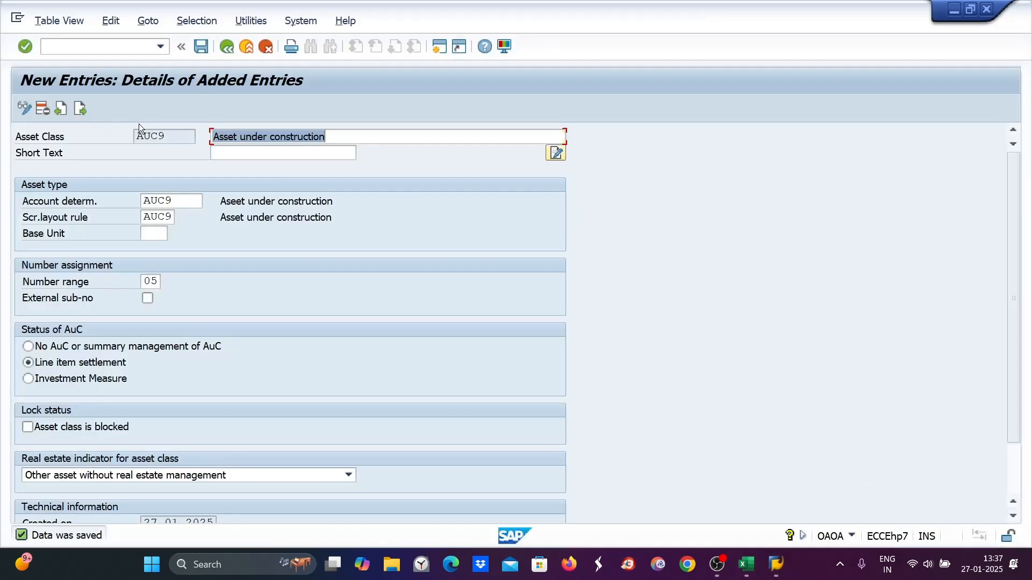
pyautogui.click(202, 48)
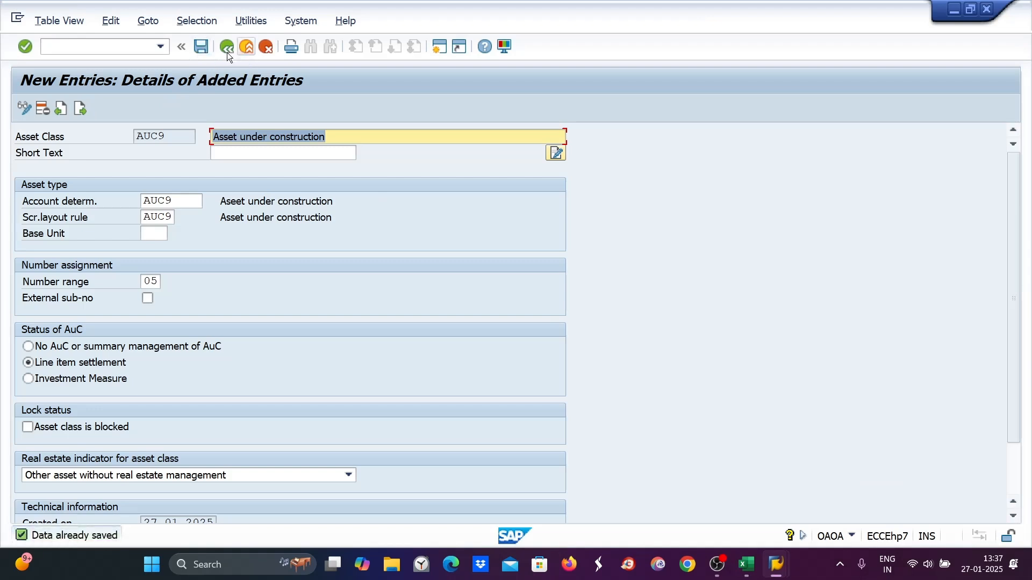
pyautogui.click(227, 52)
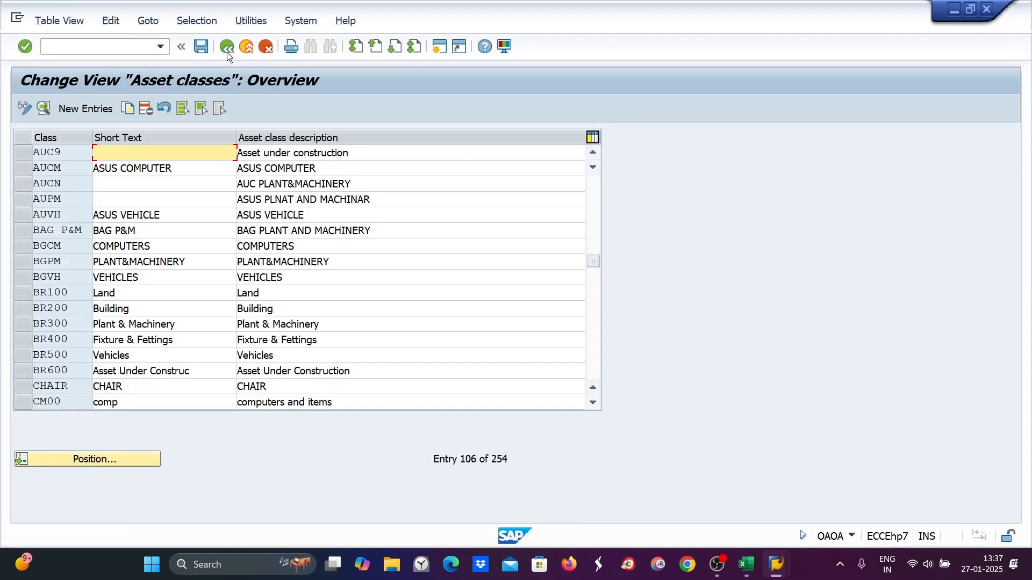
pyautogui.click(227, 52)
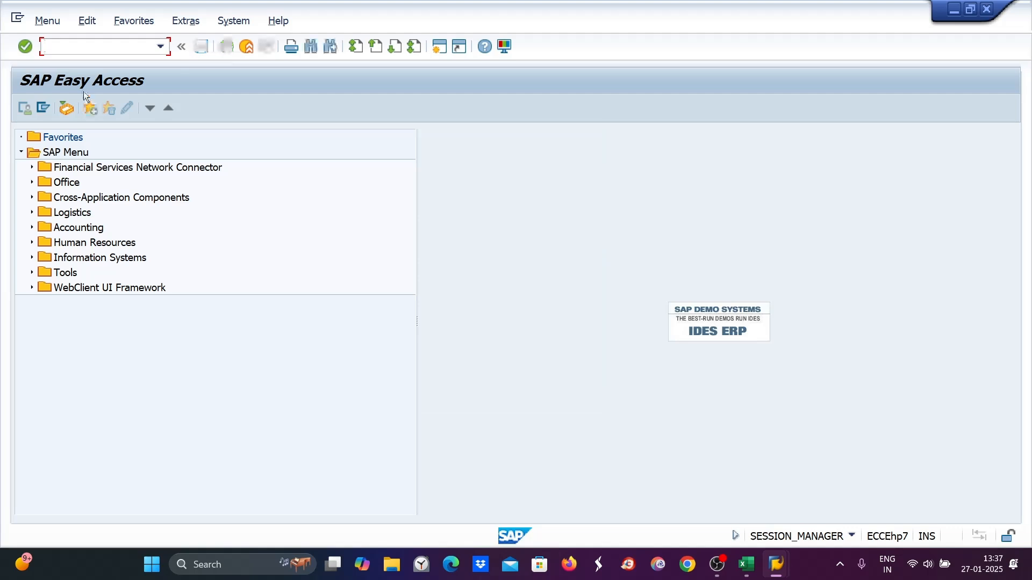
pyautogui.write('orfa')
pyautogui.press('Return')
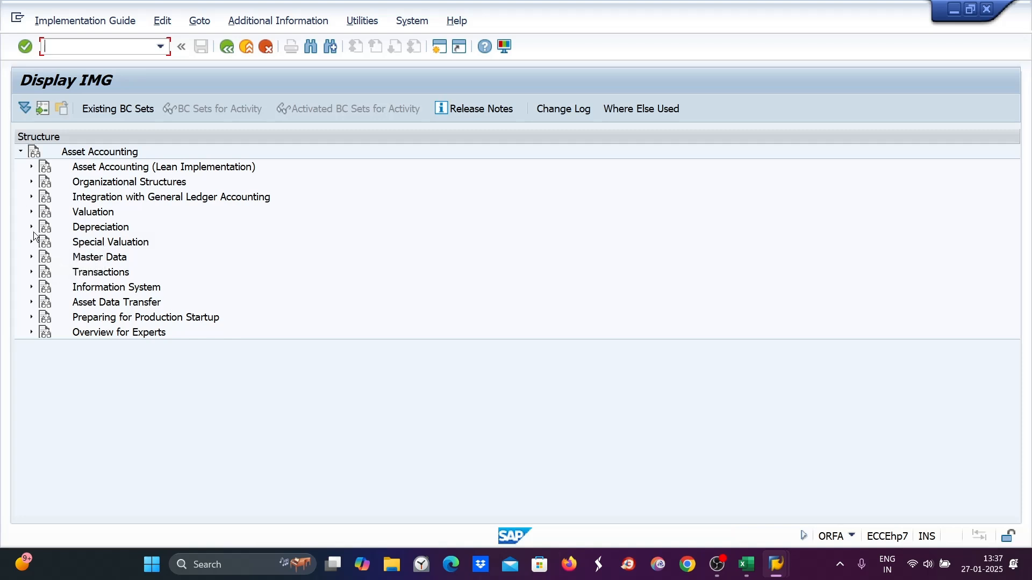
# - Browse the Depreciation branch and view the ordinary depreciation areas for chart of depreciation di89, then go back
pyautogui.click(31, 228)
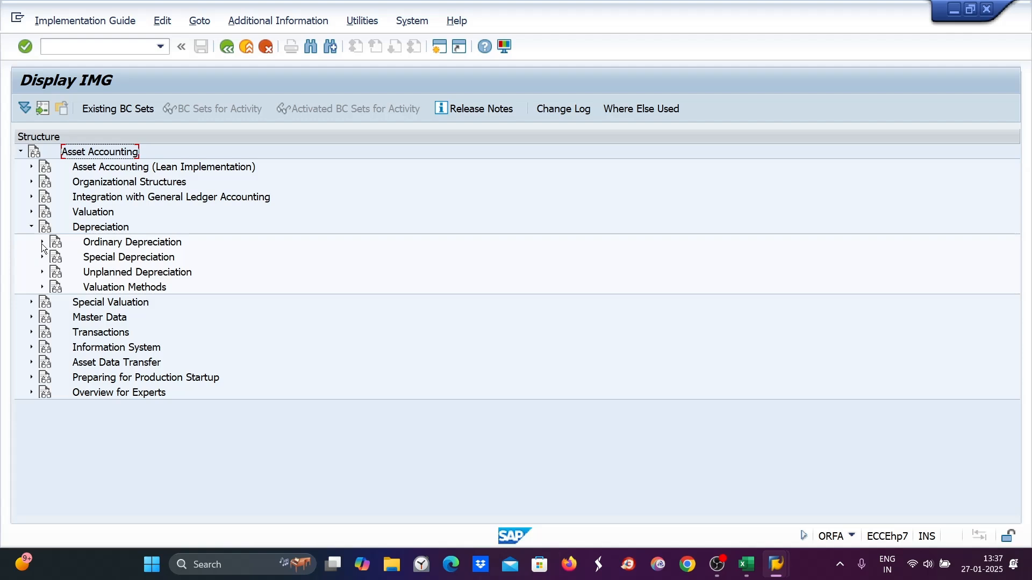
pyautogui.click(41, 242)
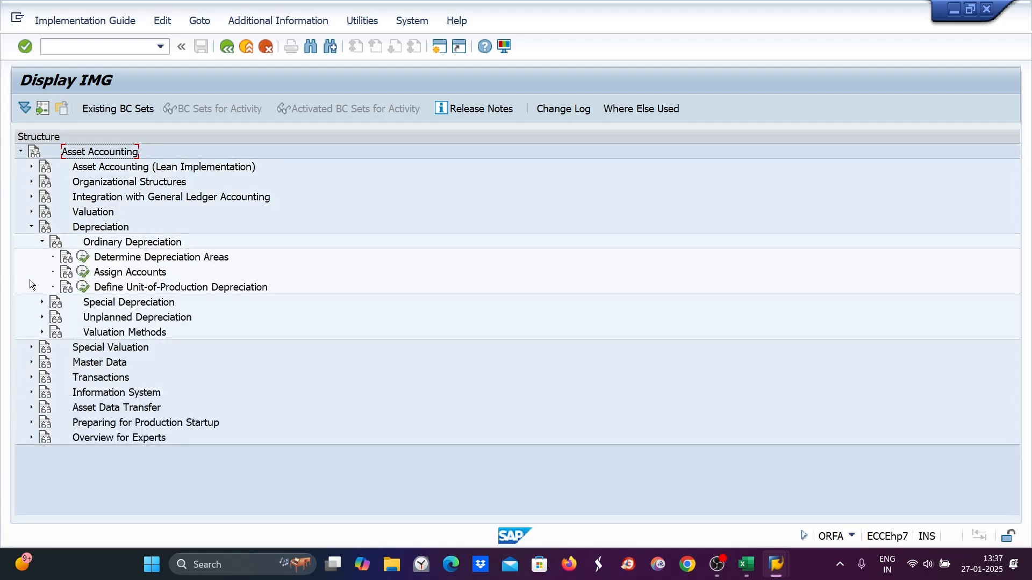
pyautogui.click(42, 332)
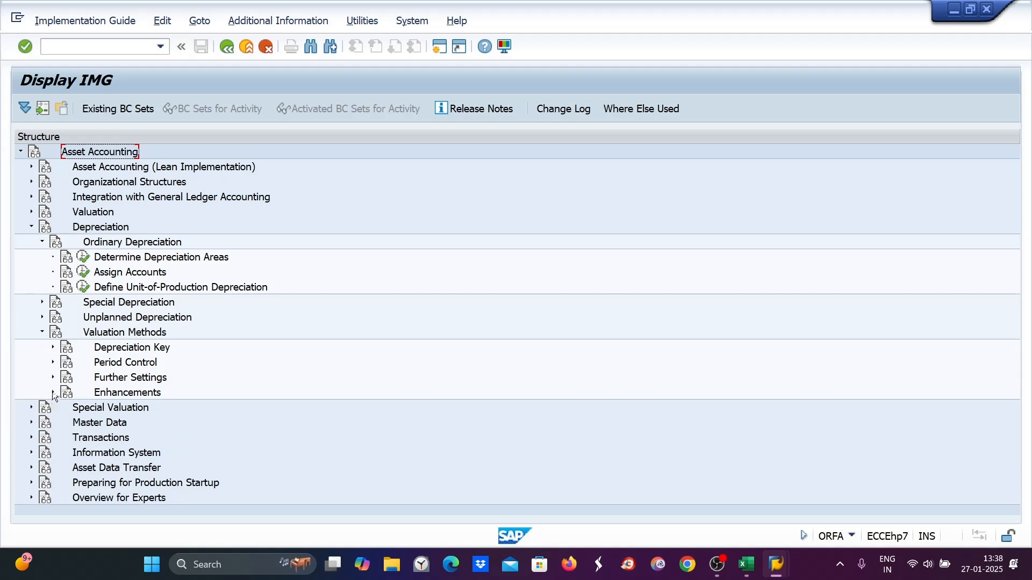
pyautogui.click(52, 347)
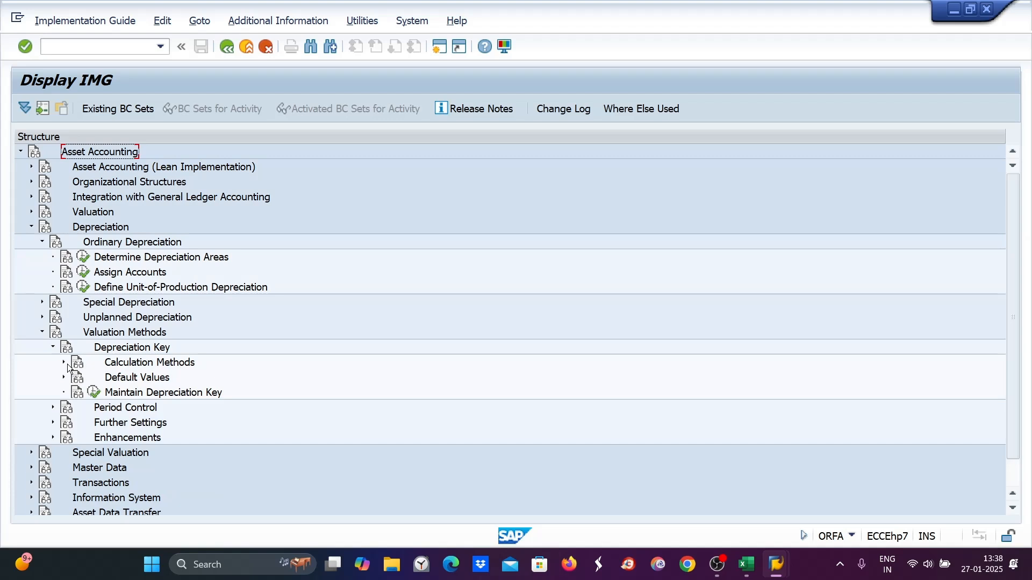
pyautogui.click(64, 362)
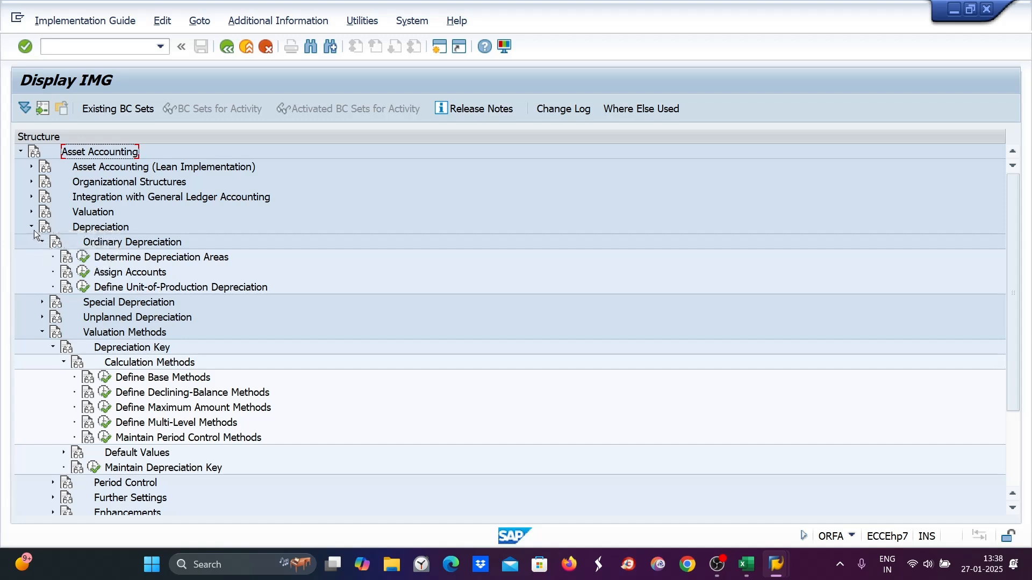
pyautogui.click(31, 213)
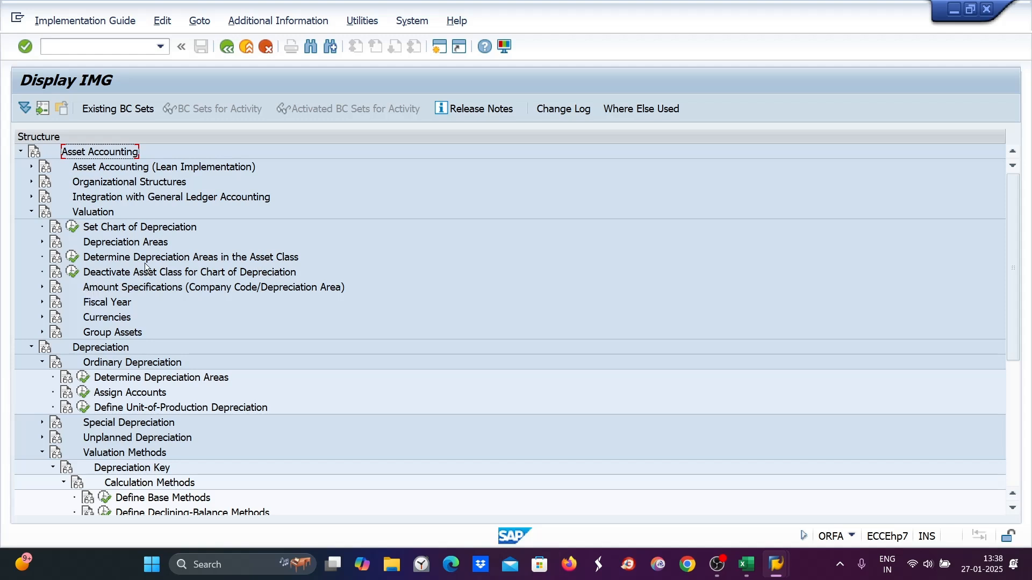
pyautogui.click(84, 380)
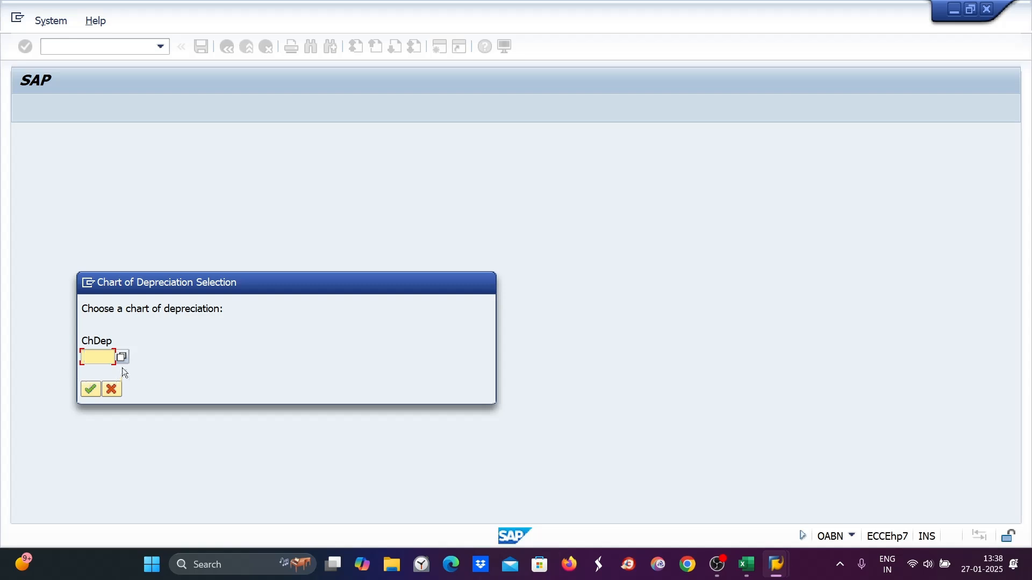
pyautogui.write('di89')
pyautogui.press('Return')
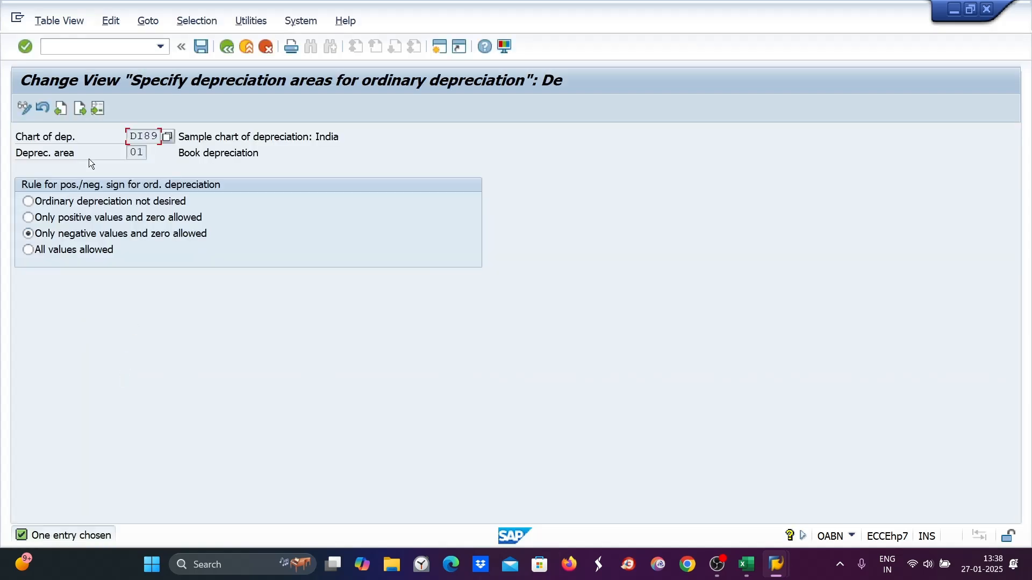
pyautogui.click(227, 47)
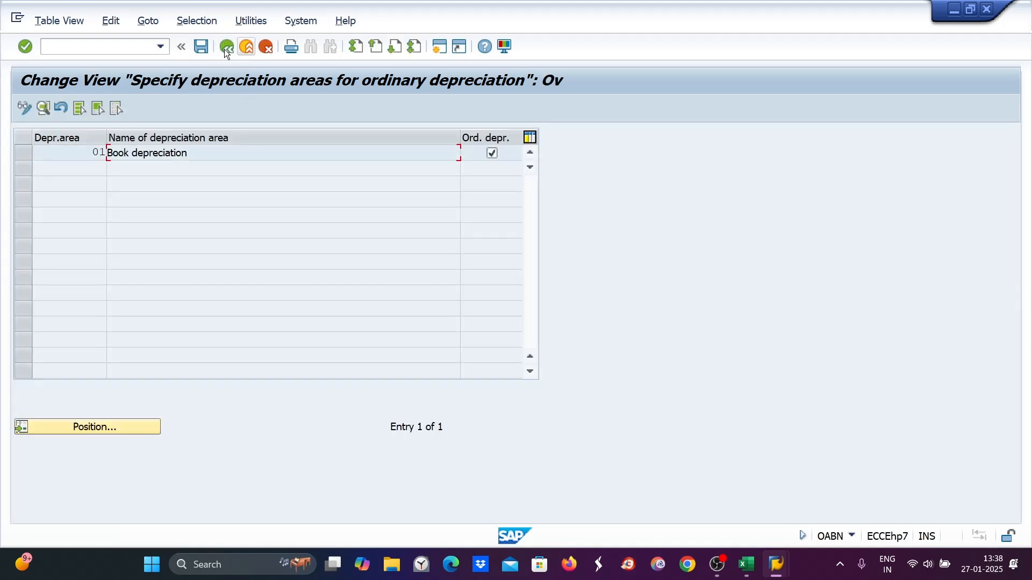
pyautogui.click(226, 46)
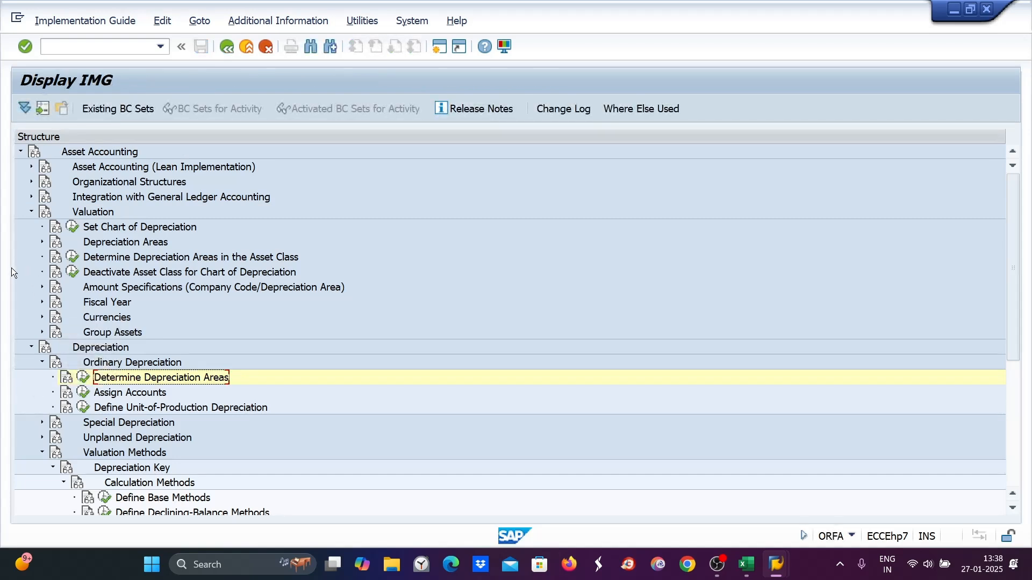
# - Explore the Depreciation Areas and Special Depreciation branches of the IMG, opening Define Depreciation Areas briefly
pyautogui.click(42, 243)
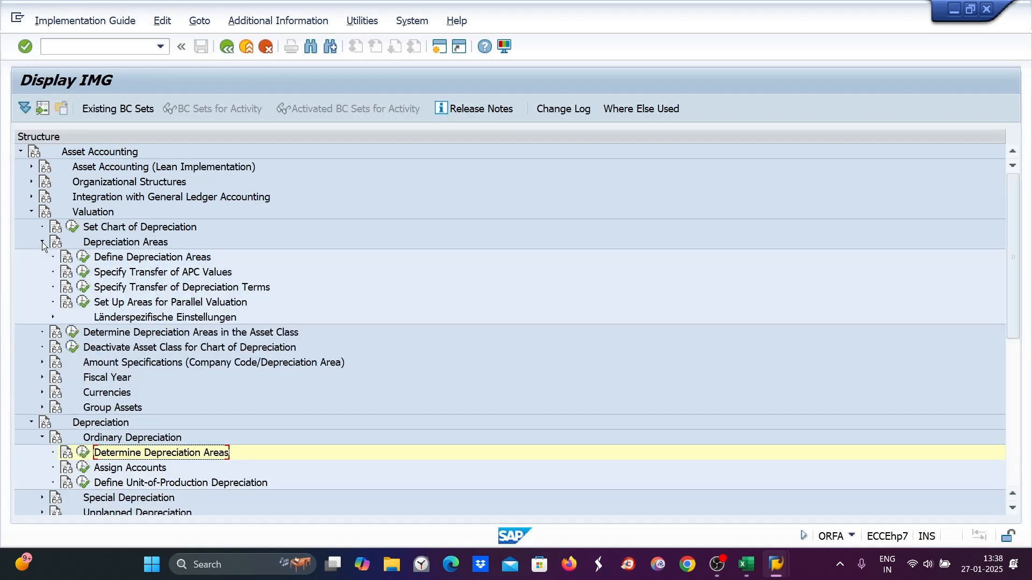
pyautogui.click(83, 258)
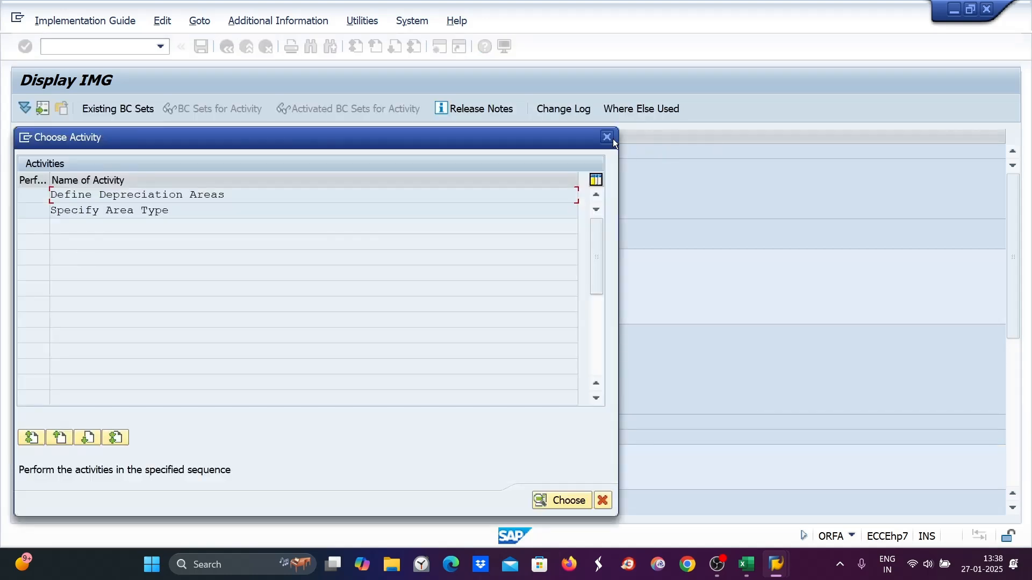
pyautogui.click(604, 136)
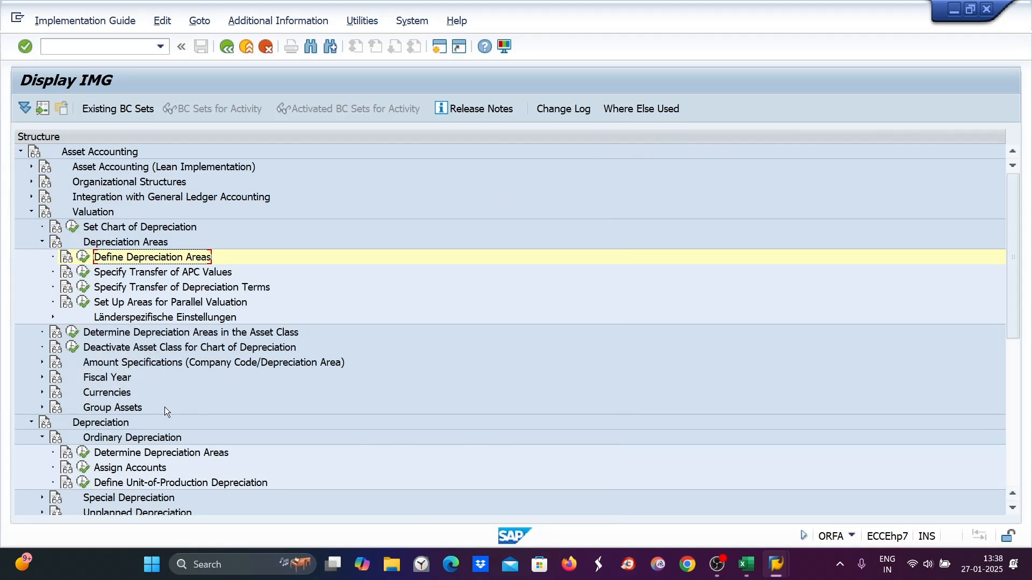
pyautogui.scroll(-3, 165, 409)
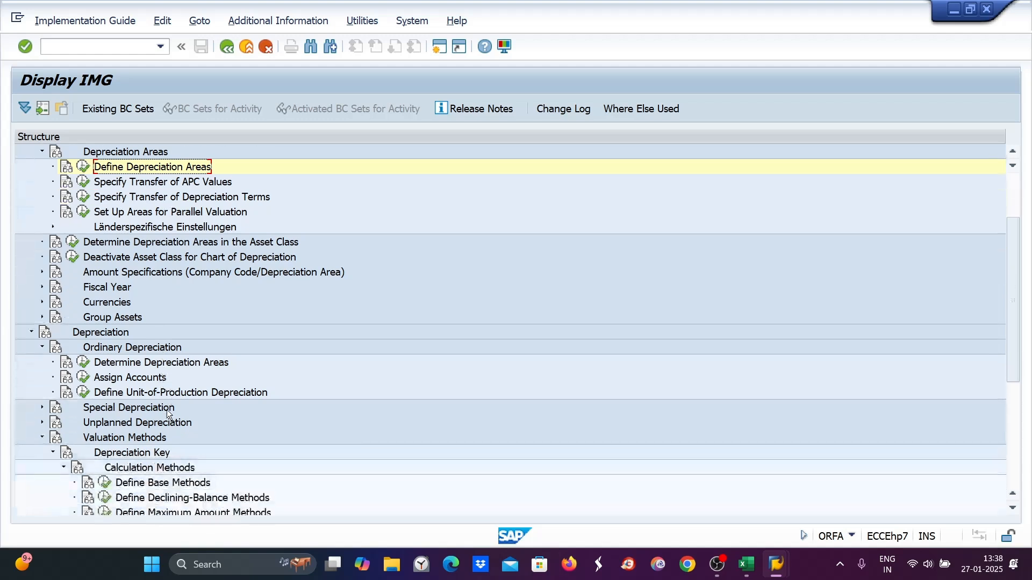
pyautogui.scroll(-1, 109, 410)
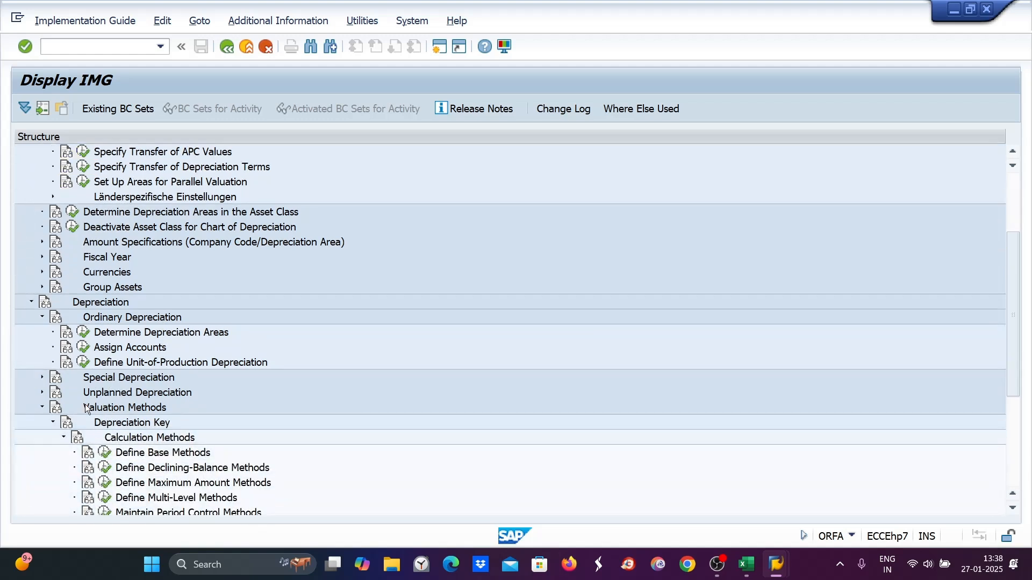
pyautogui.click(43, 378)
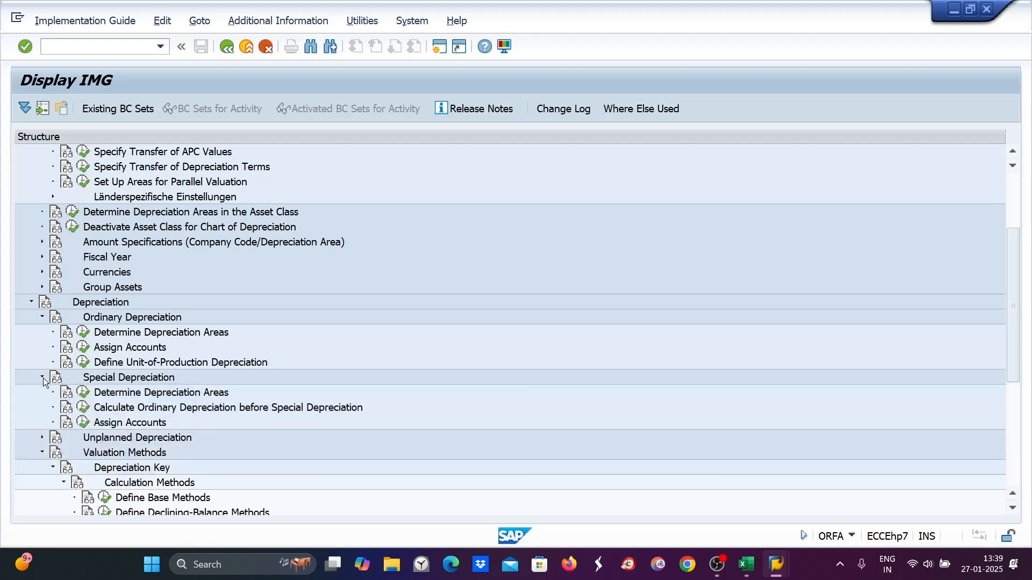
pyautogui.scroll(-5, 75, 378)
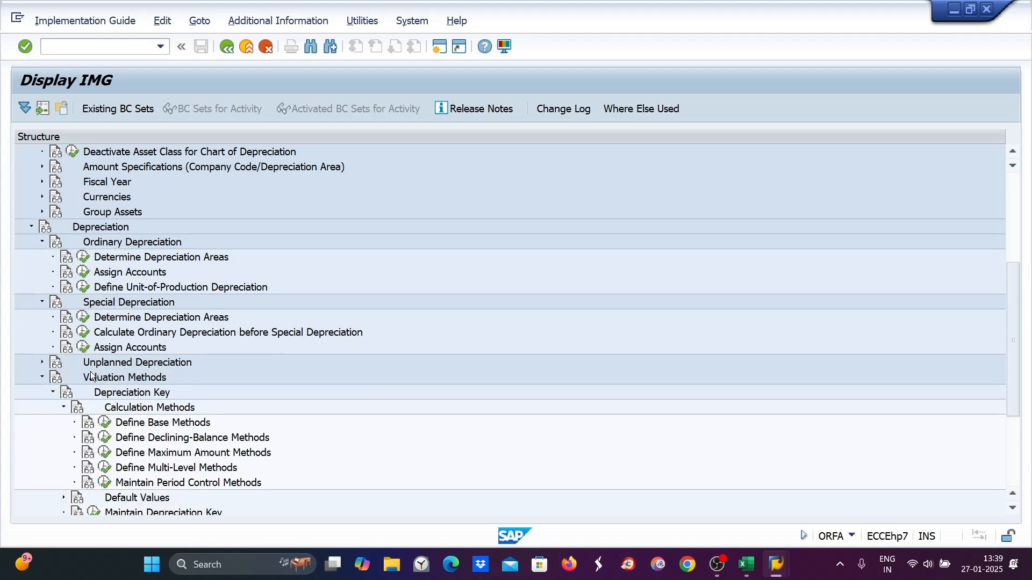
pyautogui.scroll(-1, 91, 377)
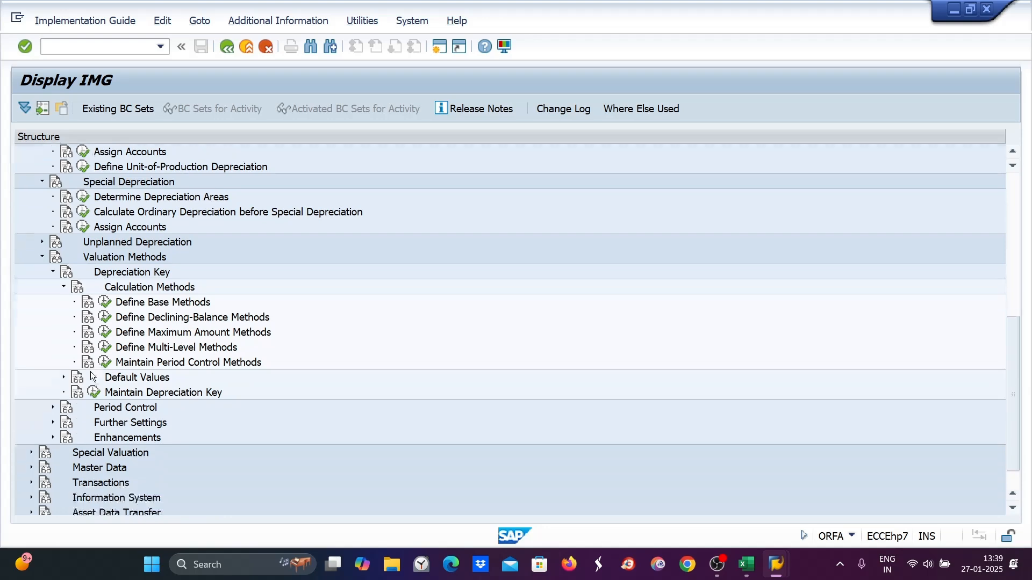
pyautogui.click(30, 452)
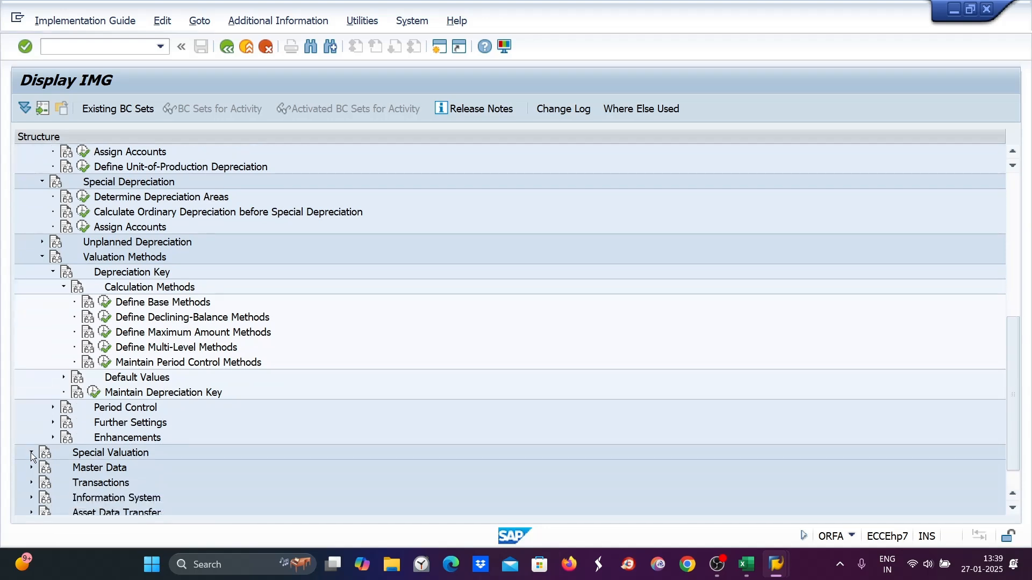
pyautogui.scroll(6, 123, 421)
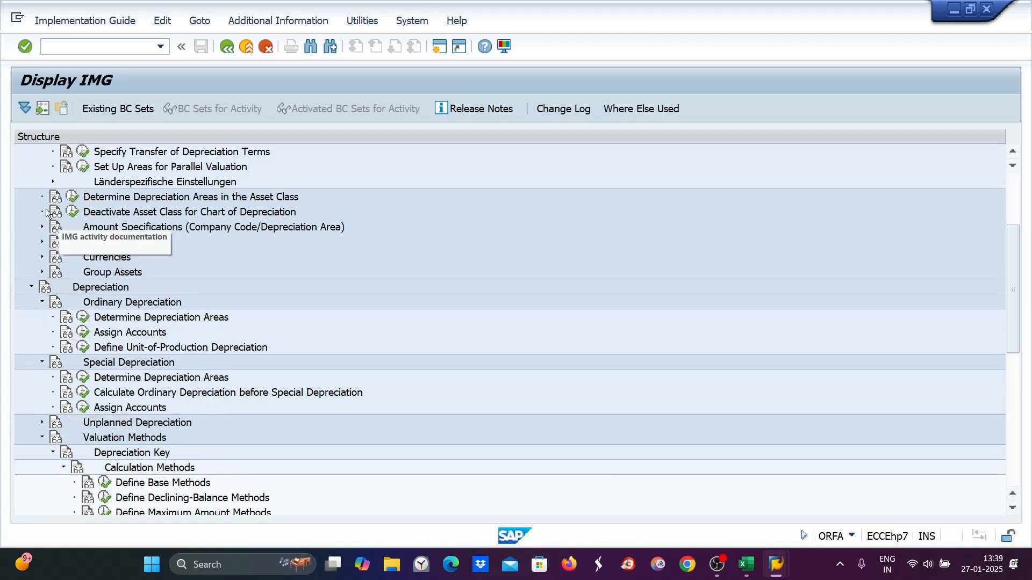
# - Browse the Valuation, Organizational Structures and Depreciation branches of the Asset Accounting IMG
pyautogui.scroll(2, 38, 205)
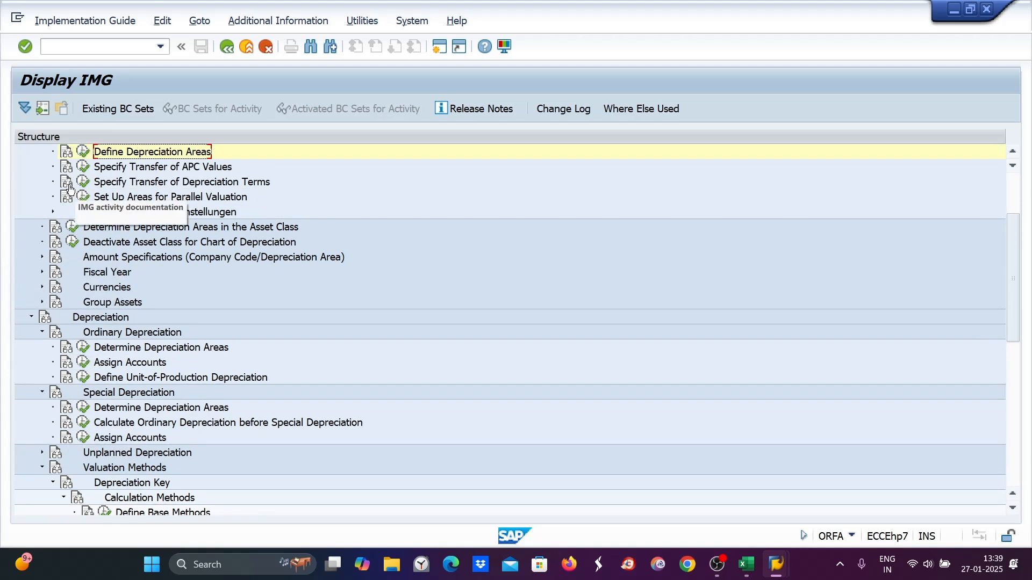
pyautogui.scroll(2, 54, 210)
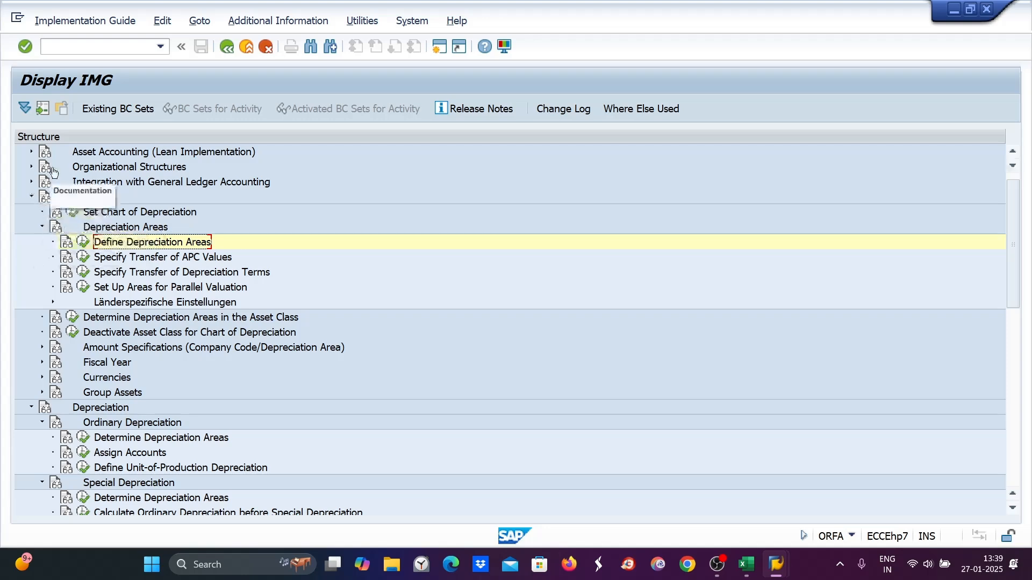
pyautogui.click(32, 166)
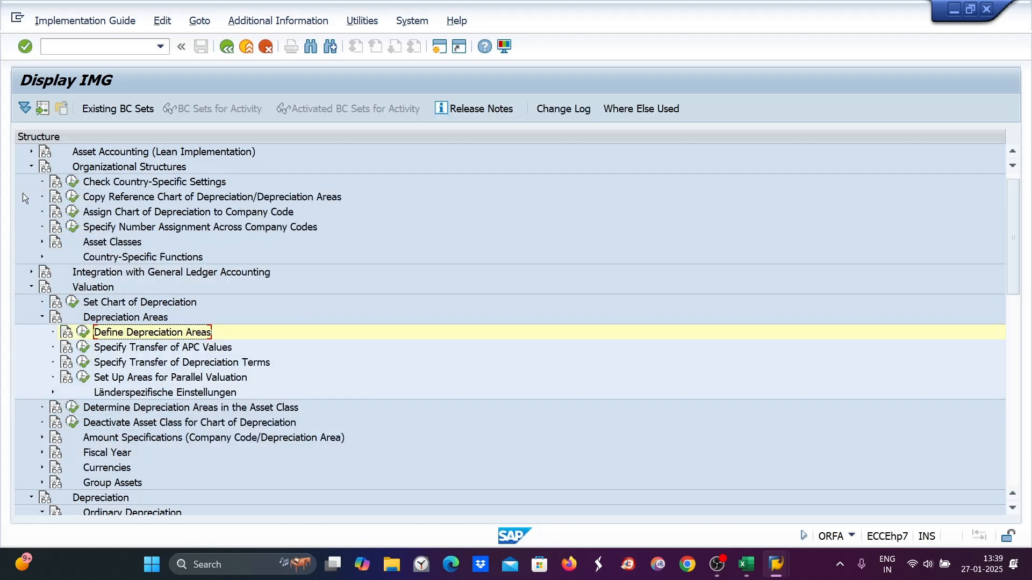
pyautogui.click(31, 288)
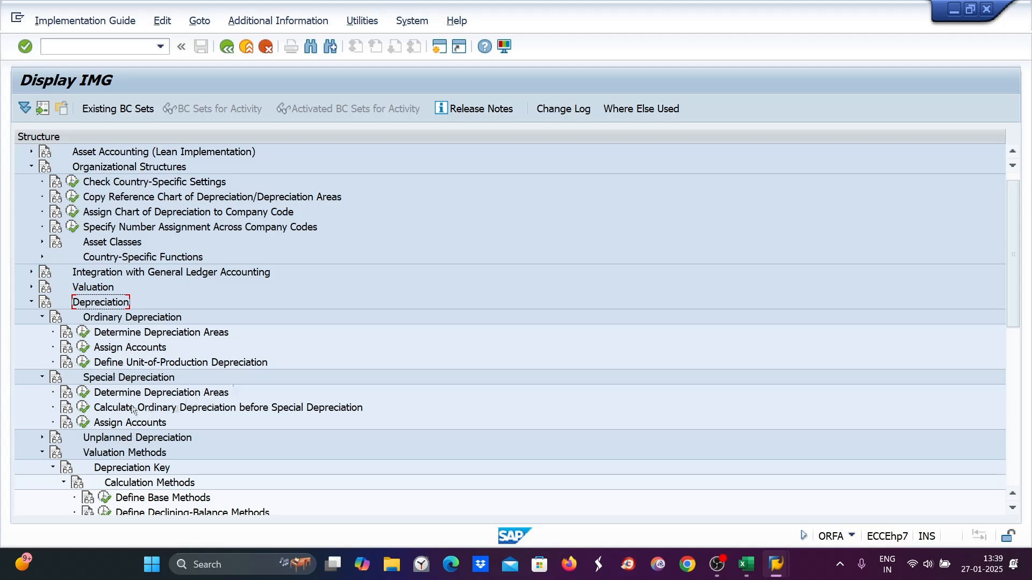
pyautogui.scroll(-2, 167, 414)
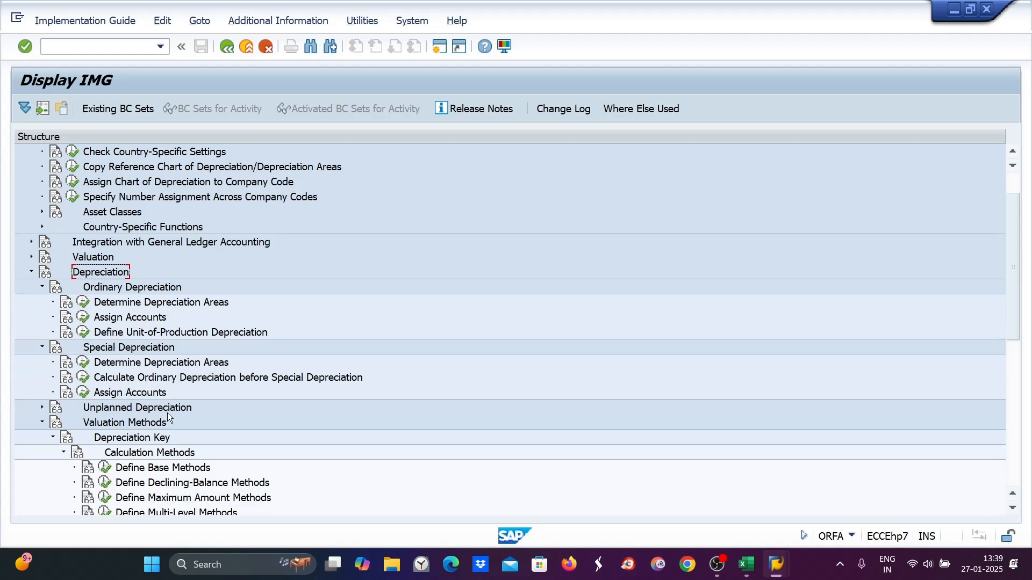
pyautogui.scroll(-4, 168, 411)
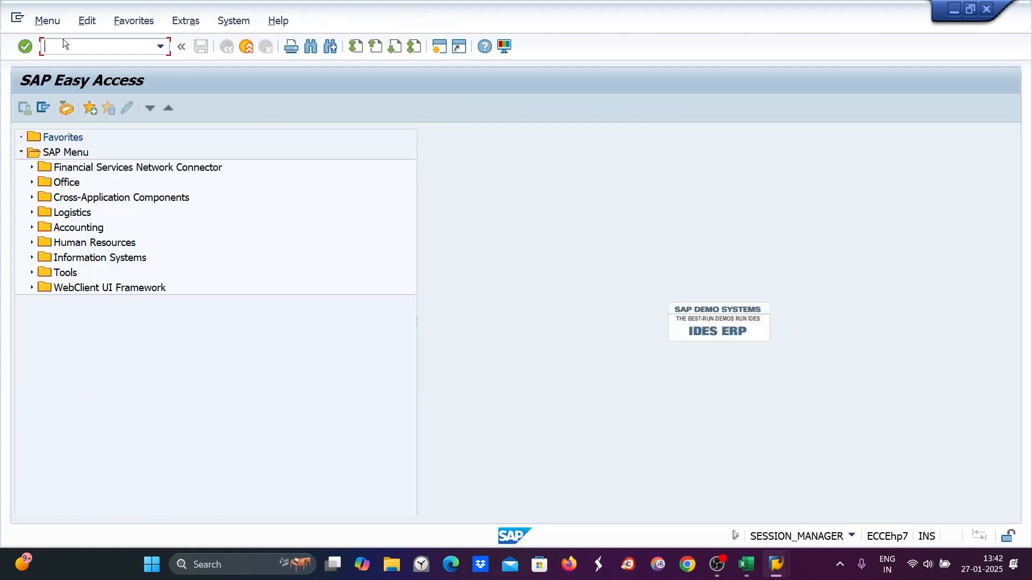
# - Restart transaction ORFA and expand the Depreciation, Valuation Methods, Ordinary and Special Depreciation, and Valuation branches
pyautogui.write('orfa')
pyautogui.press('Return')
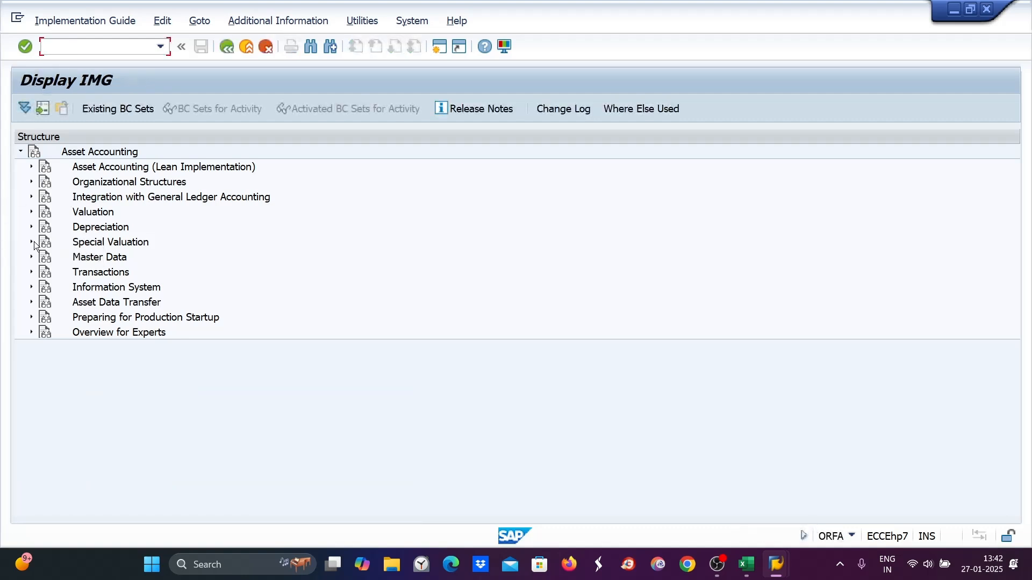
pyautogui.click(31, 227)
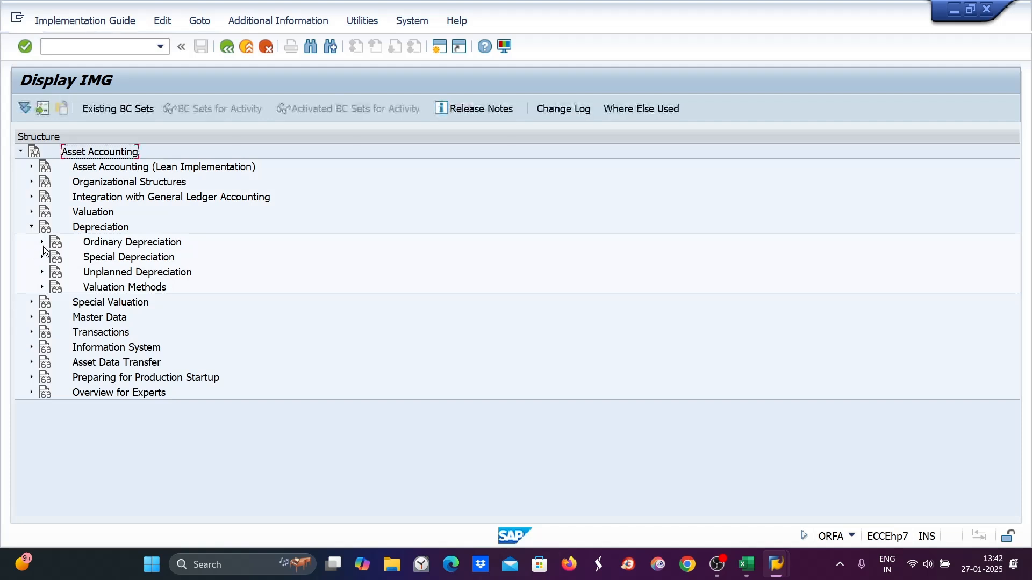
pyautogui.click(41, 287)
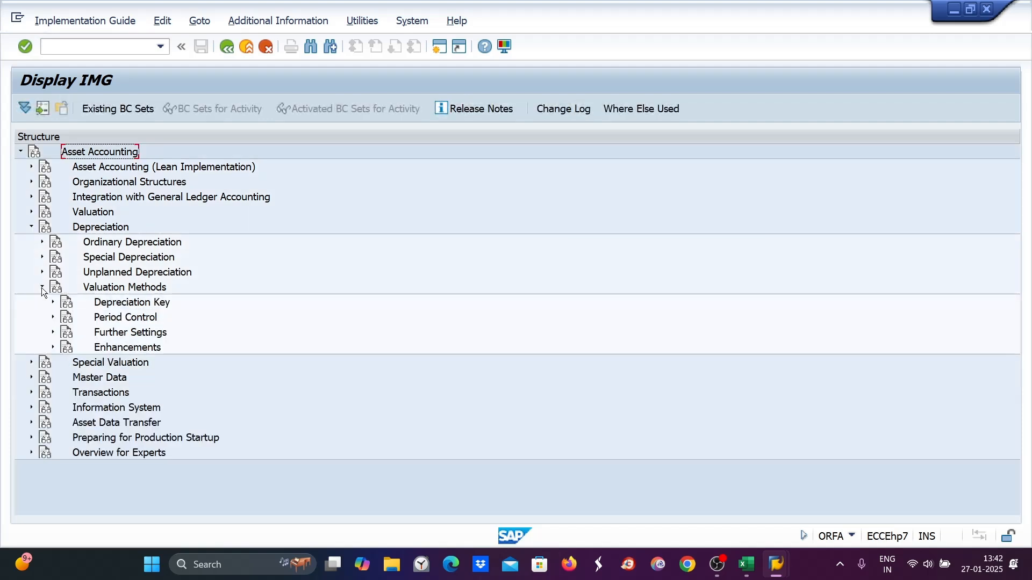
pyautogui.click(42, 243)
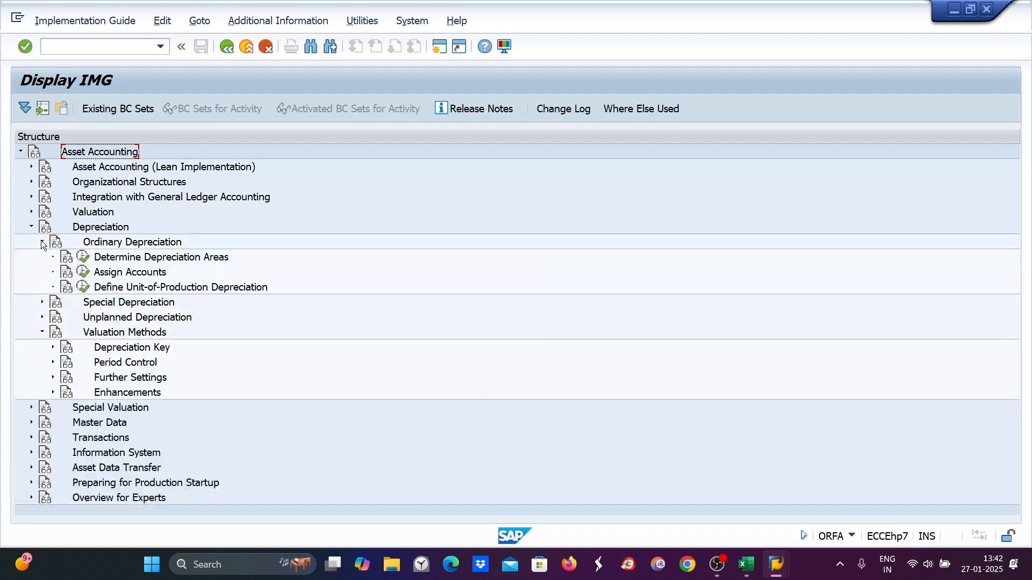
pyautogui.click(43, 302)
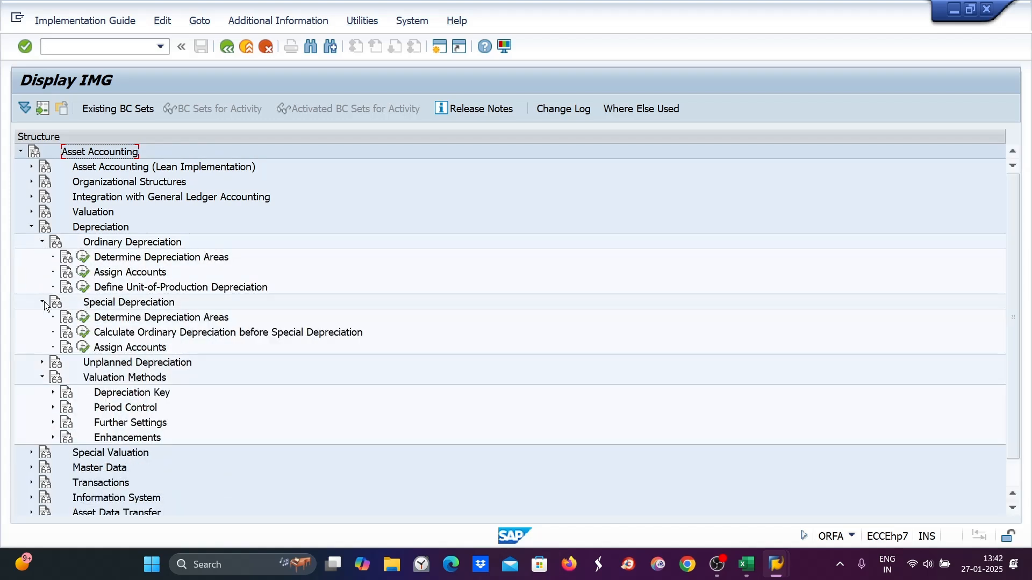
pyautogui.click(31, 211)
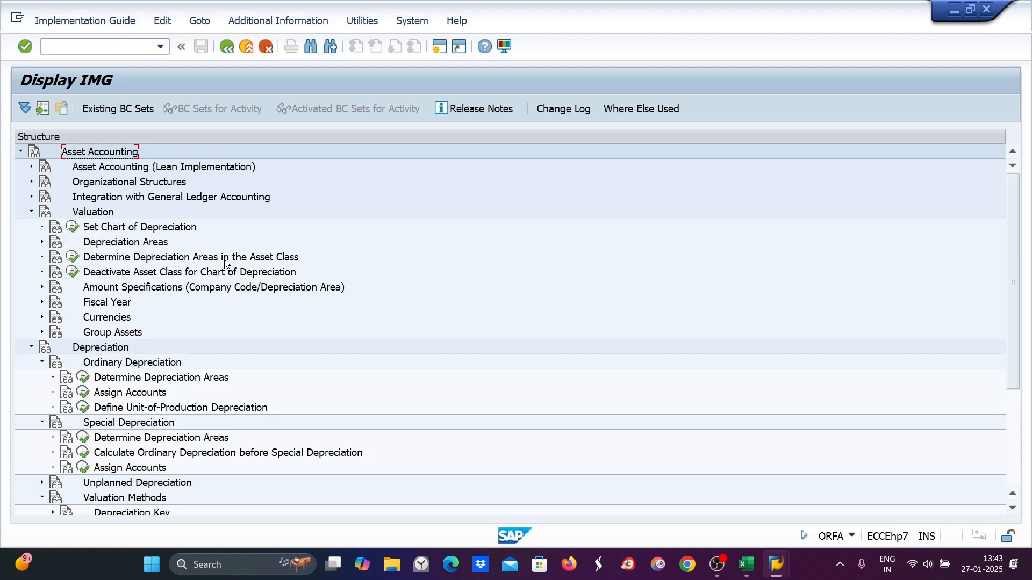
# - Open Determine Depreciation Areas in the Asset Class, go to asset class AUC9's depreciation areas and set screen layout 2000 for area 1
pyautogui.click(72, 259)
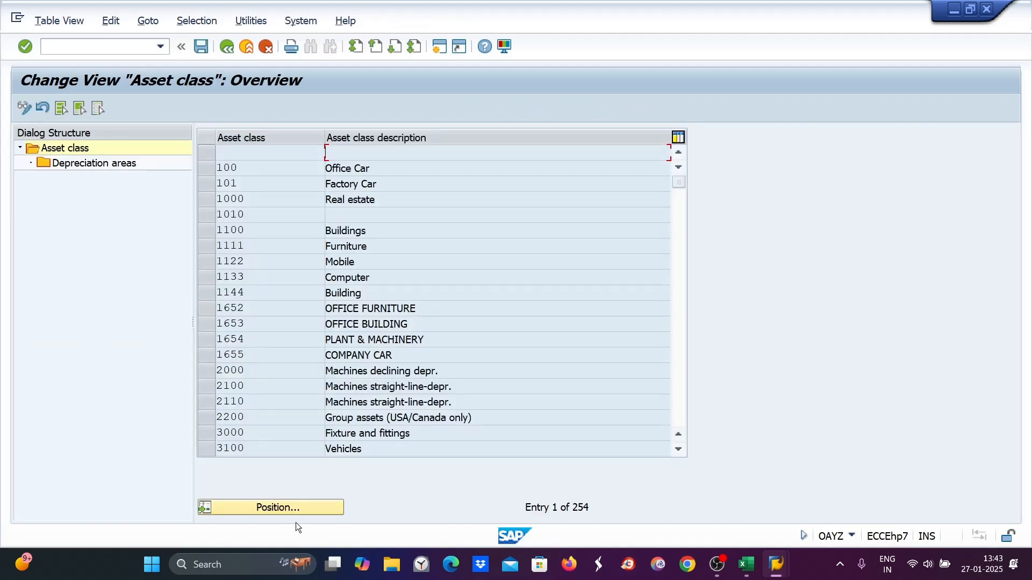
pyautogui.click(292, 507)
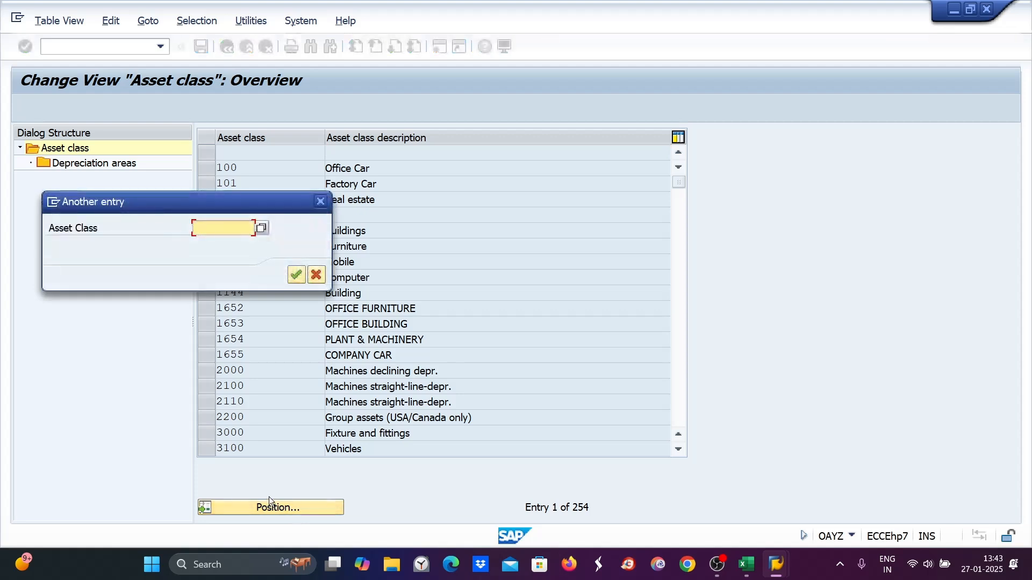
pyautogui.write('auc')
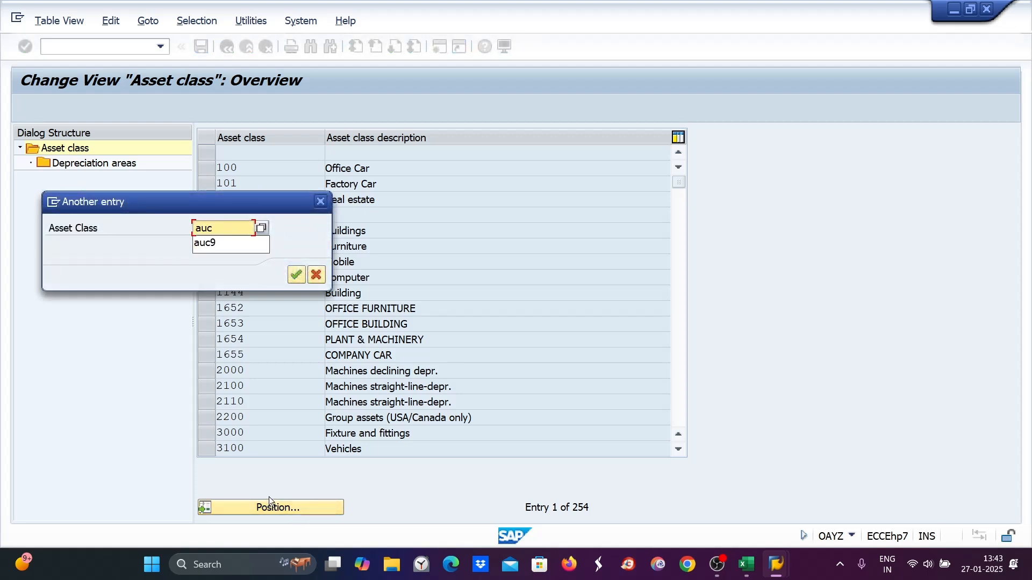
pyautogui.write('9')
pyautogui.press('Return')
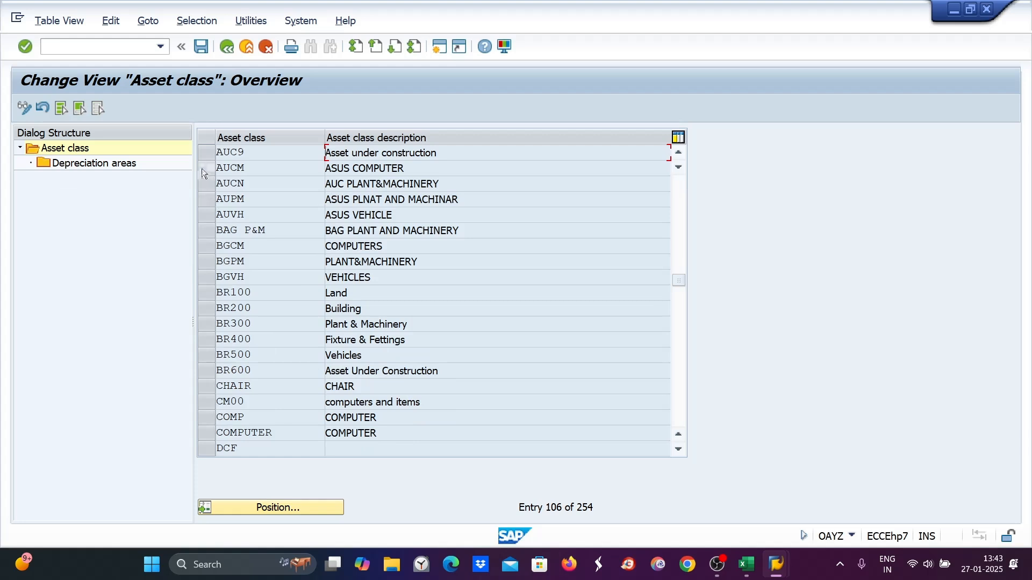
pyautogui.click(201, 149)
pyautogui.click(98, 166)
pyautogui.doubleClick(99, 167)
pyautogui.write('2000')
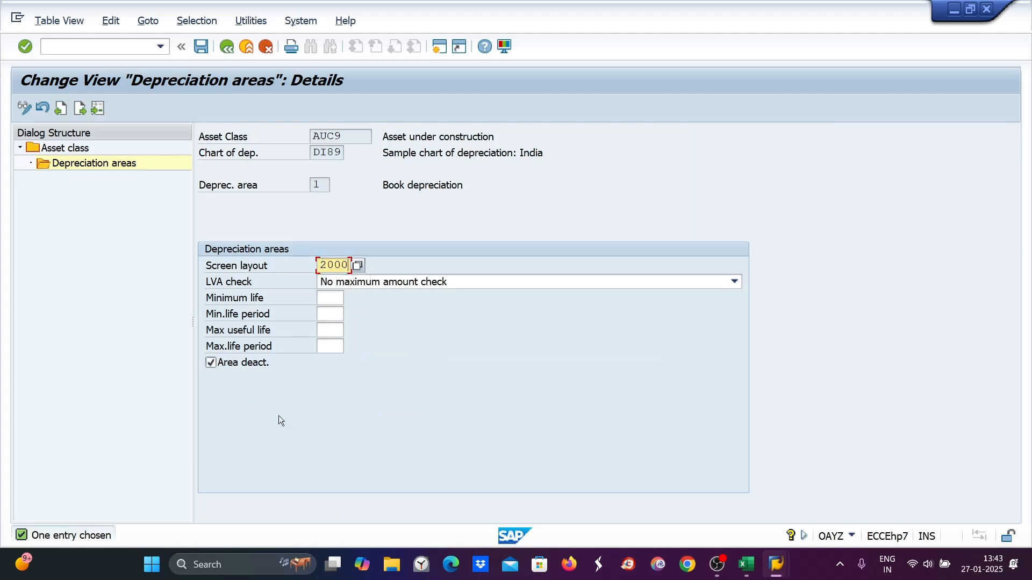
# - Activate book depreciation area 1 with depreciation key DI89 and save the change to a customizing request
pyautogui.click(211, 363)
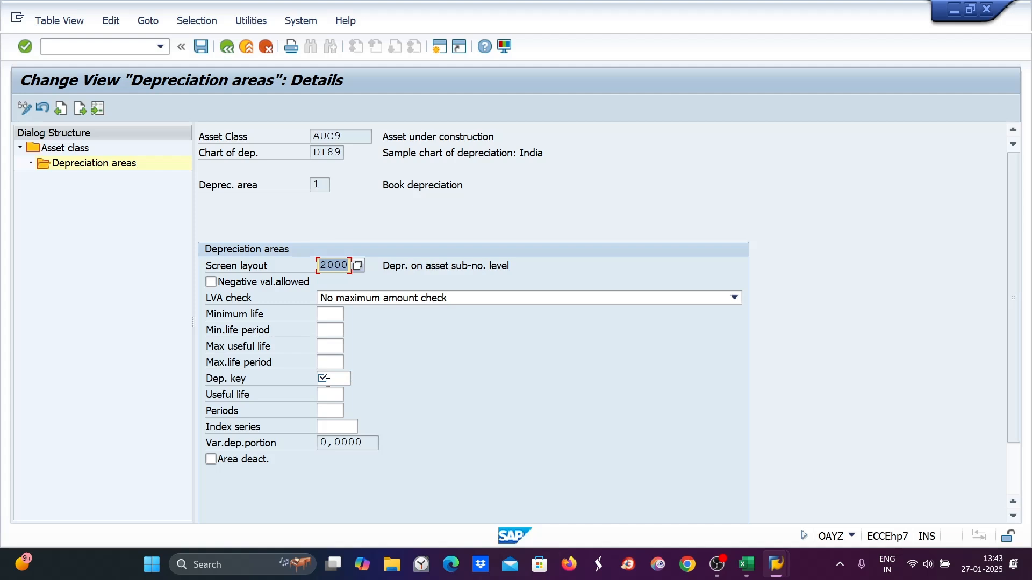
pyautogui.click(328, 380)
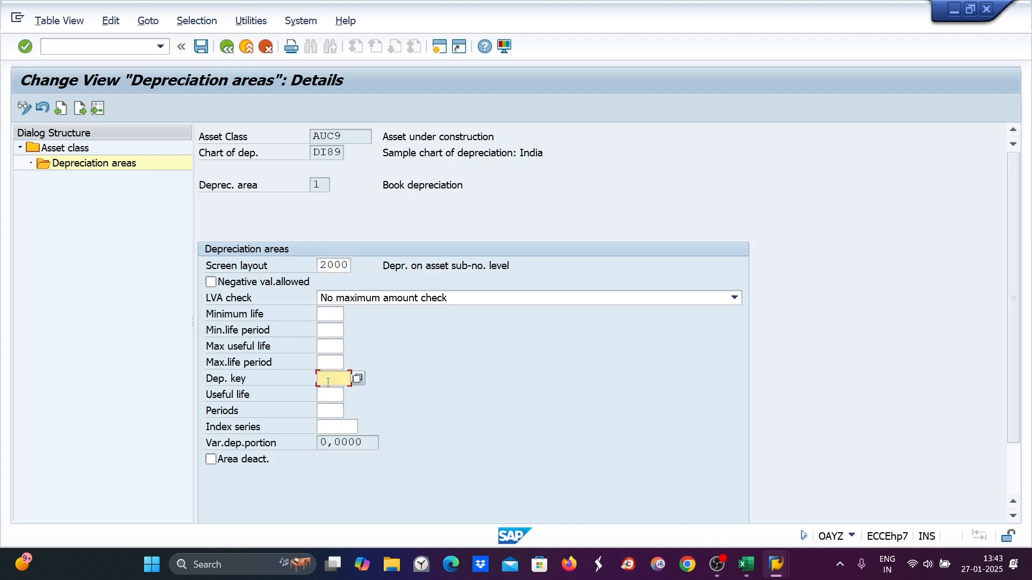
pyautogui.write('di8')
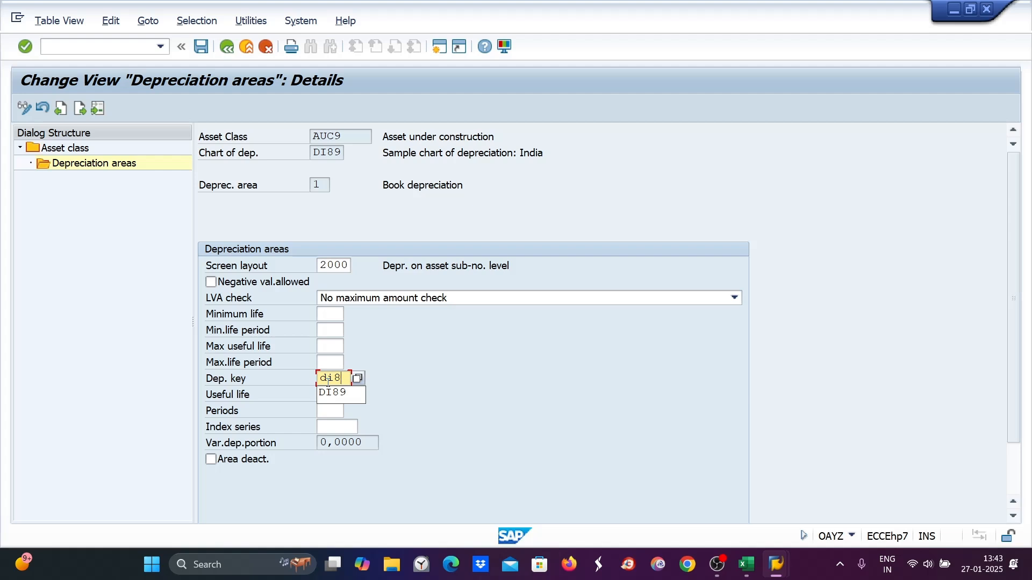
pyautogui.write('9')
pyautogui.press('Return')
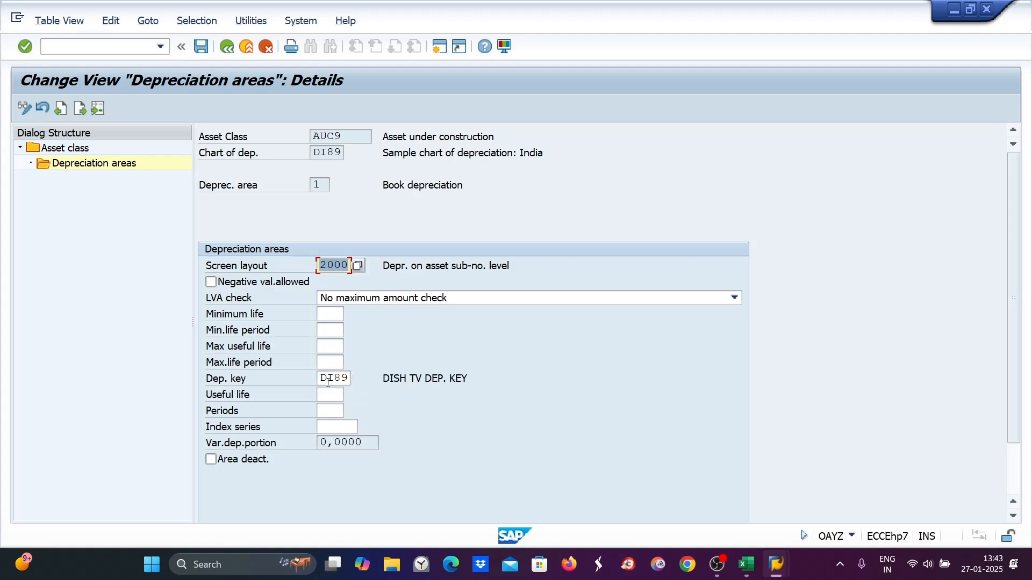
pyautogui.hotkey('ctrl', 's')
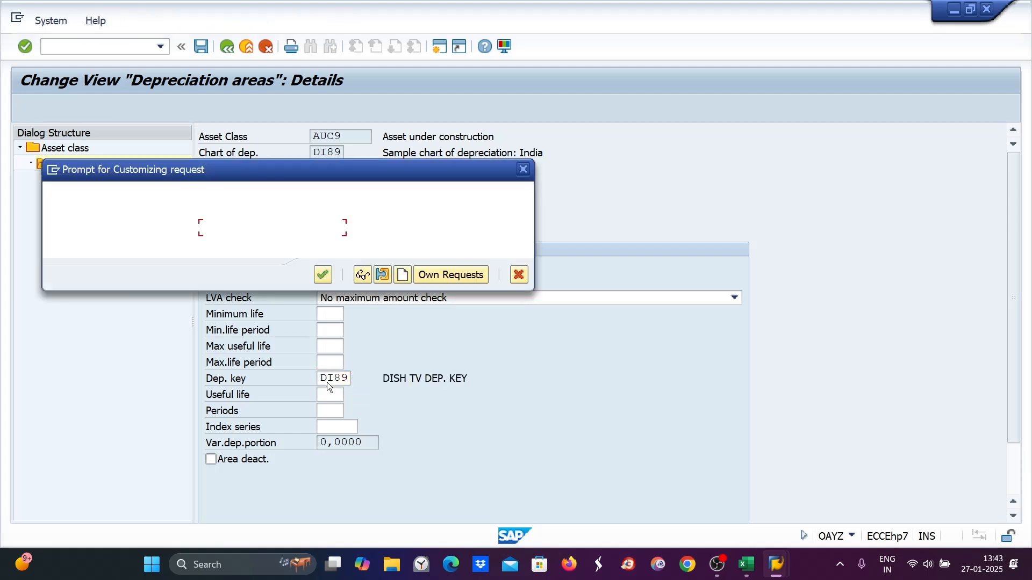
pyautogui.click(323, 276)
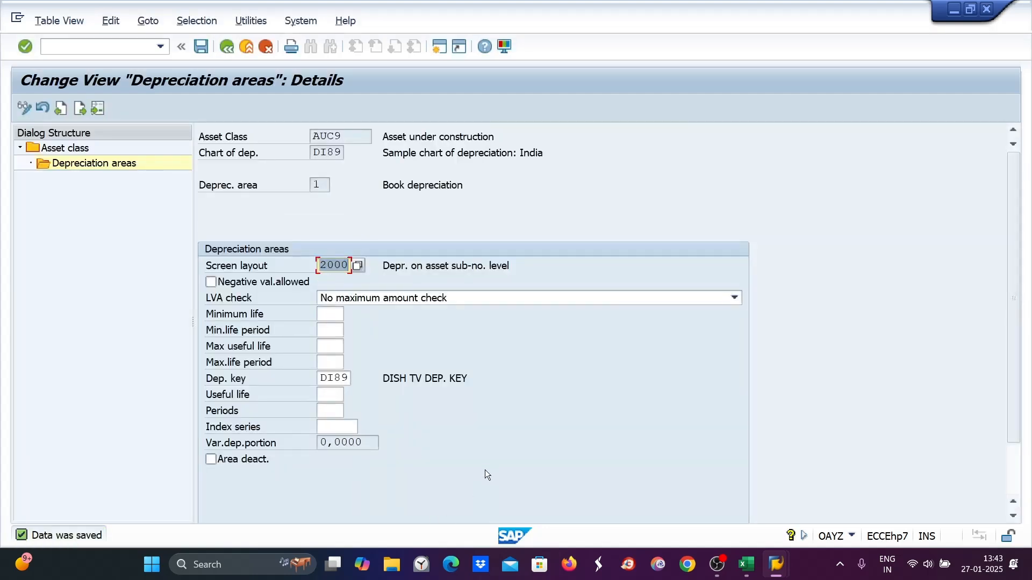
# - Switch to Excel and enter 7 in cell A14, aligning it to the left
pyautogui.click(745, 575)
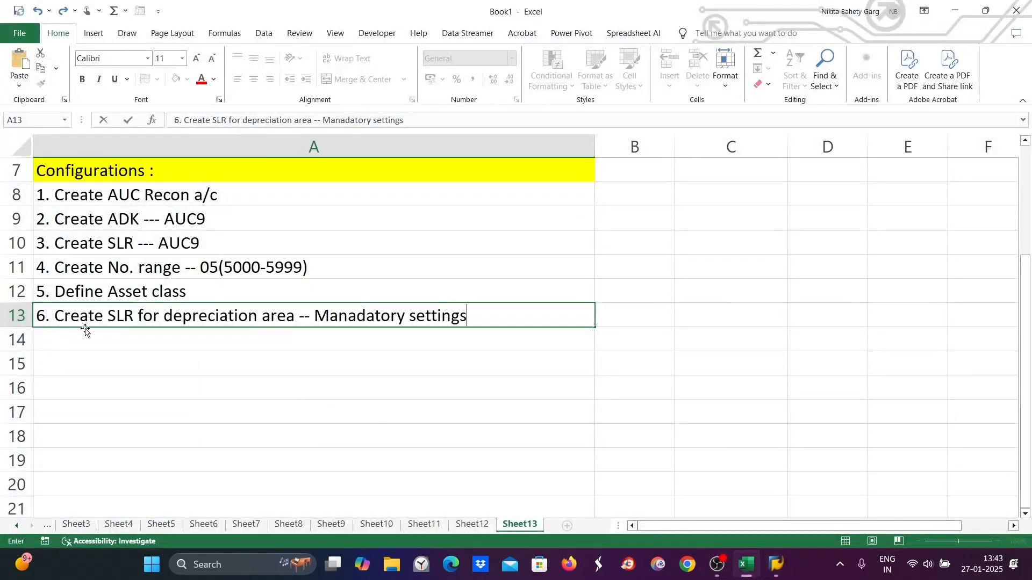
pyautogui.click(62, 340)
pyautogui.doubleClick(62, 339)
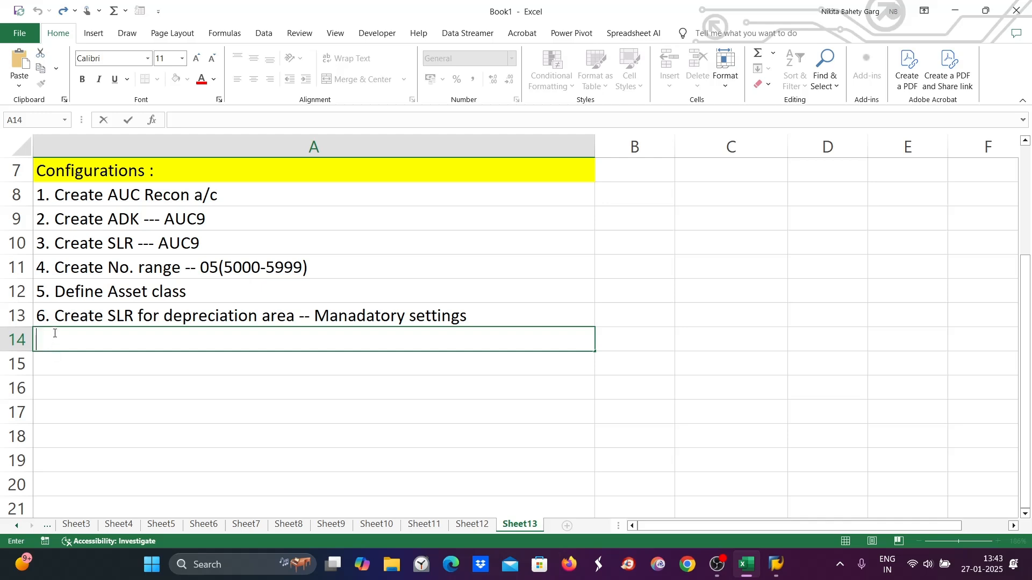
pyautogui.write('6')
pyautogui.press('BackSpace')
pyautogui.write('7.')
pyautogui.doubleClick(172, 316)
pyautogui.moveTo(165, 316); pyautogui.dragTo(295, 317)
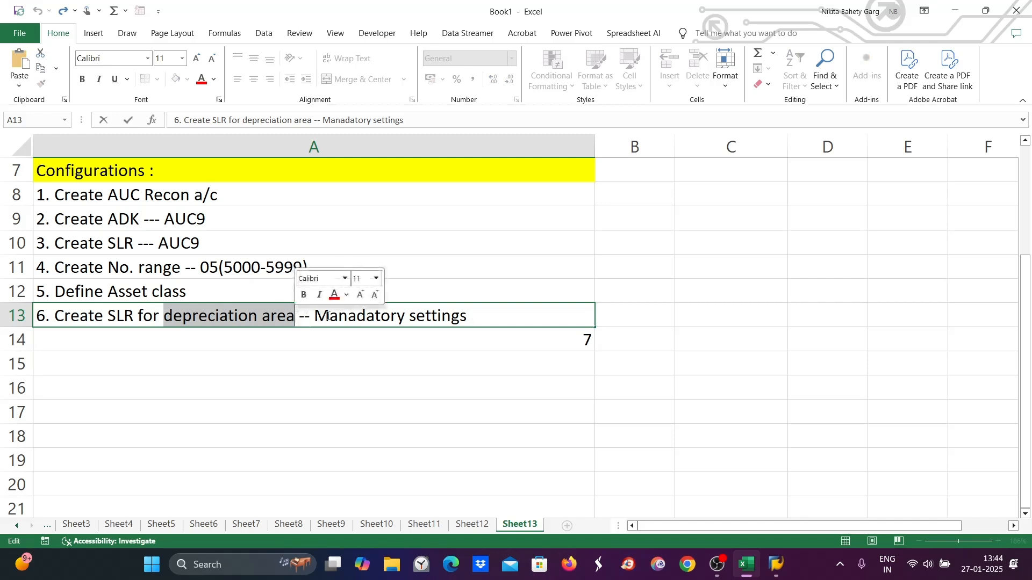
pyautogui.click(461, 320)
pyautogui.click(452, 341)
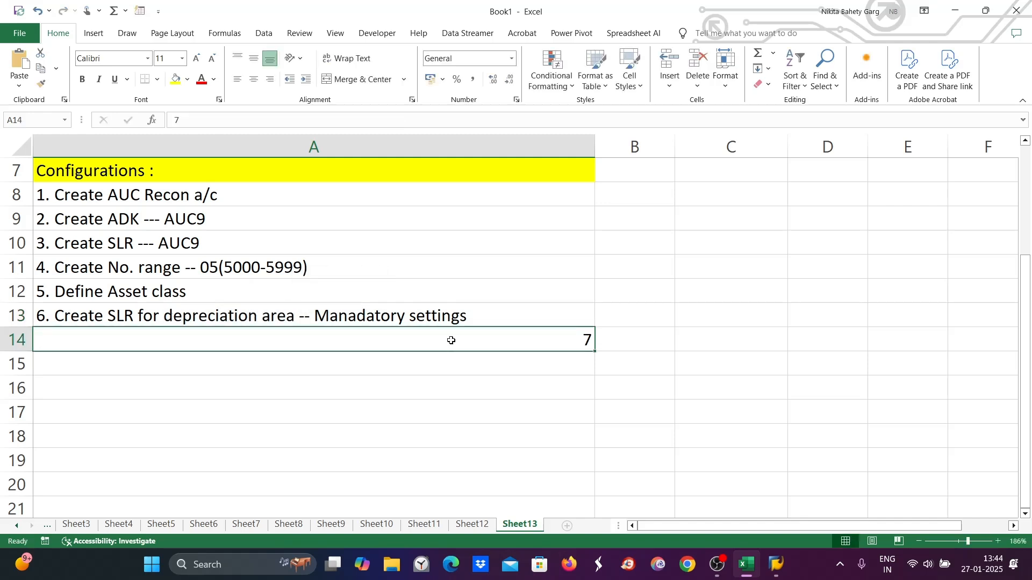
pyautogui.click(235, 79)
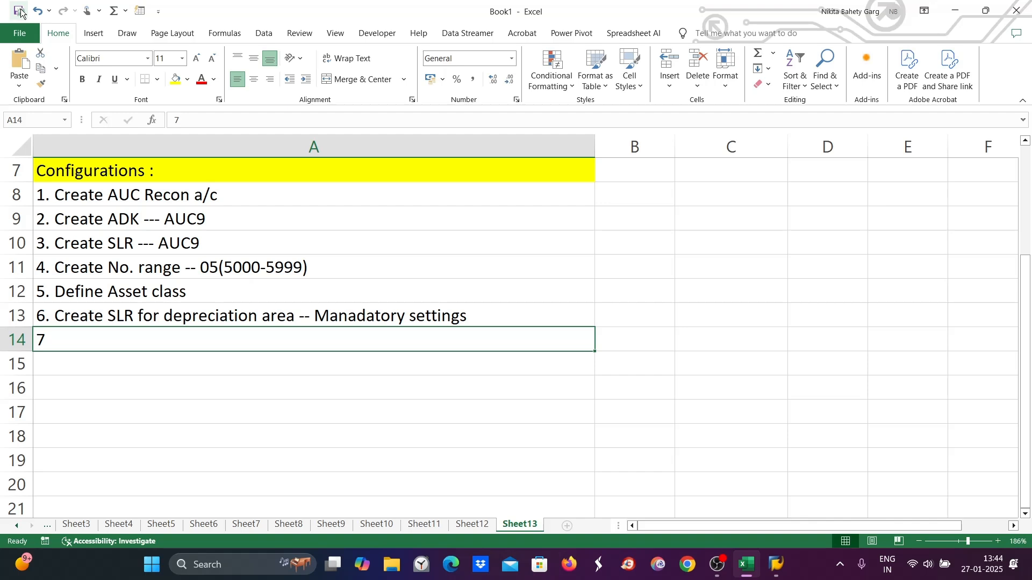
pyautogui.click(49, 10)
pyautogui.click(693, 364)
# - Complete cell A14 as "7. Create Asset Under Construction in asset master"
pyautogui.doubleClick(55, 341)
pyautogui.write('.')
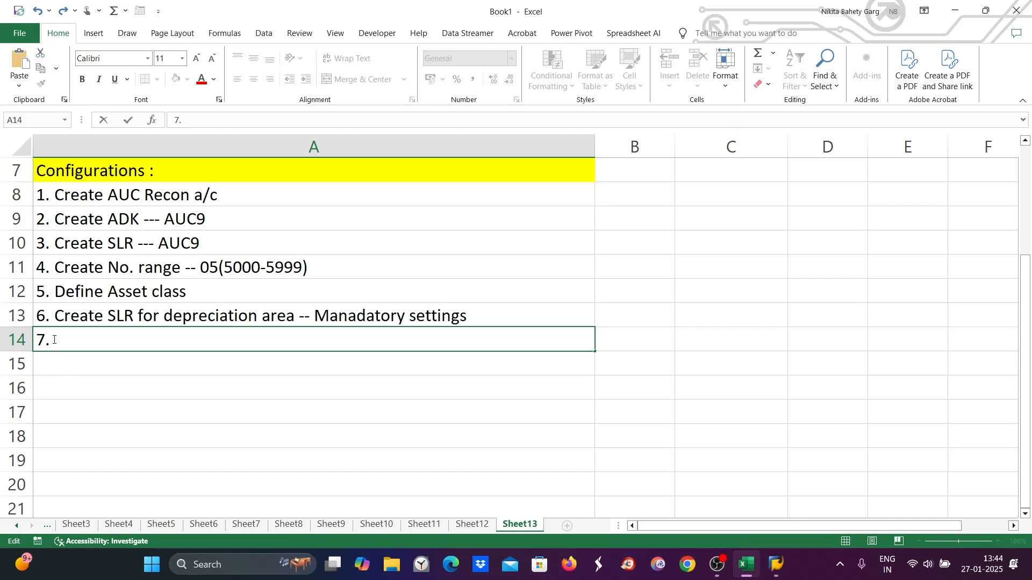
pyautogui.write(' Create Asset ')
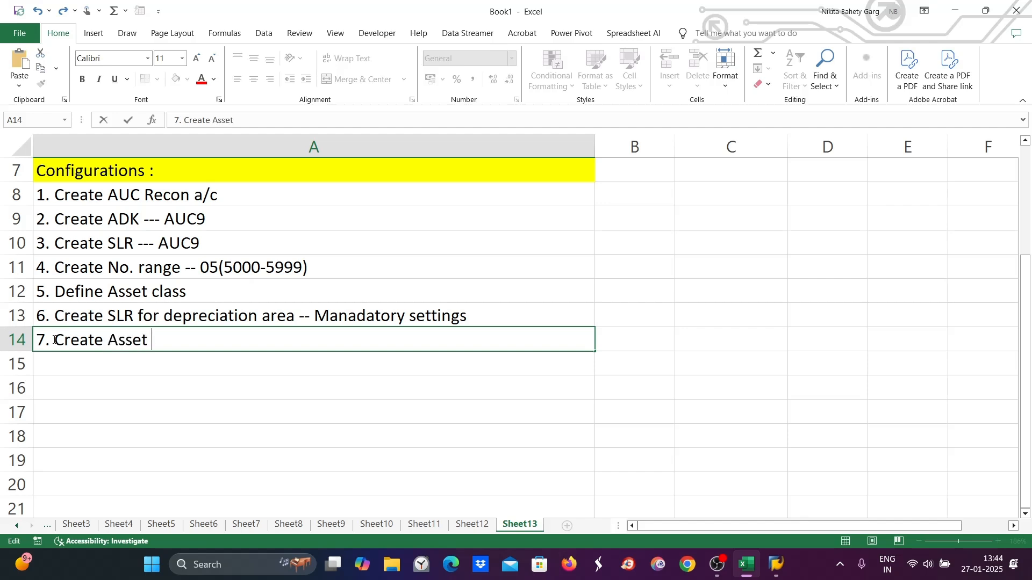
pyautogui.write('Under Cons')
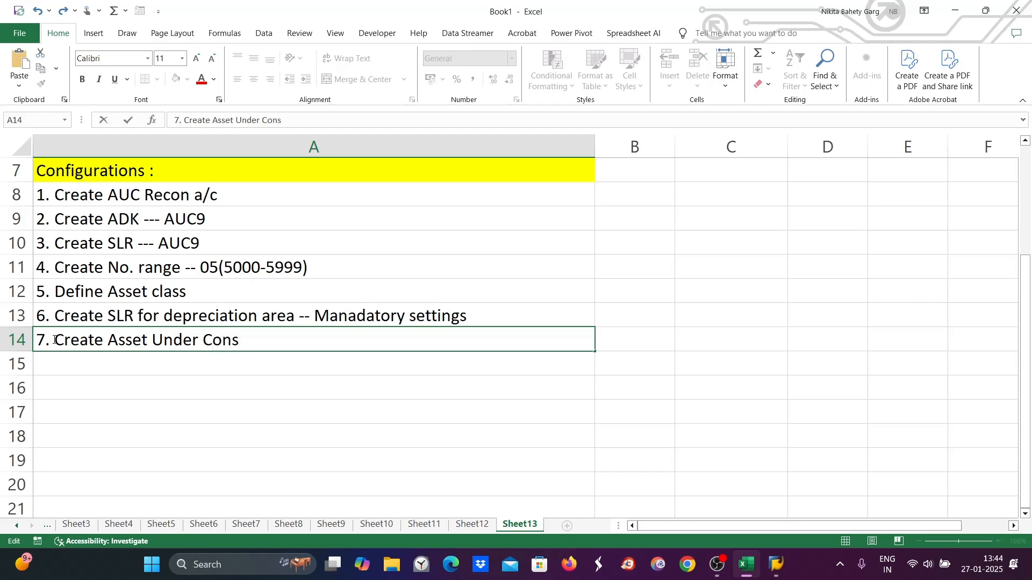
pyautogui.write('truction i')
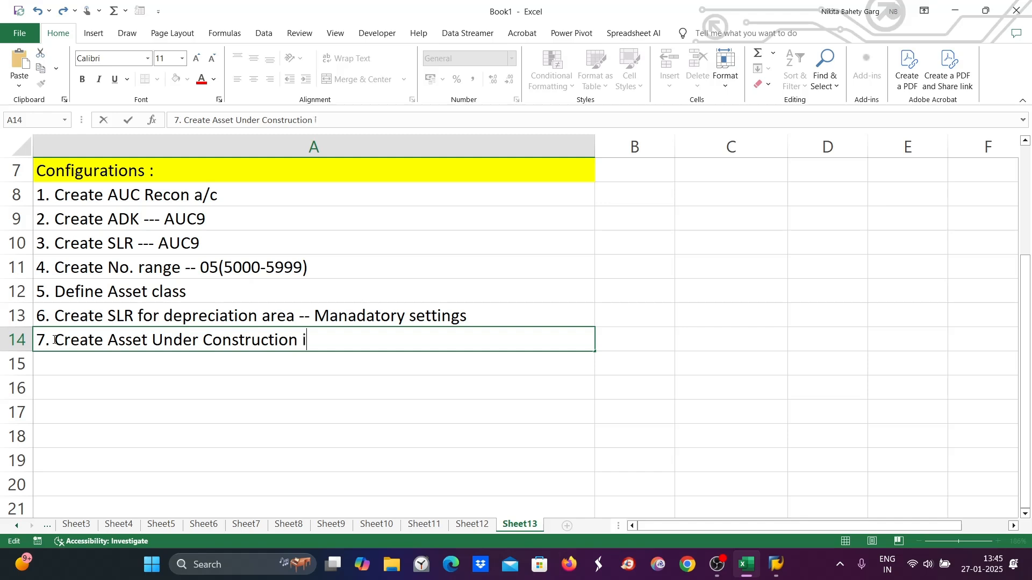
pyautogui.write('n asset')
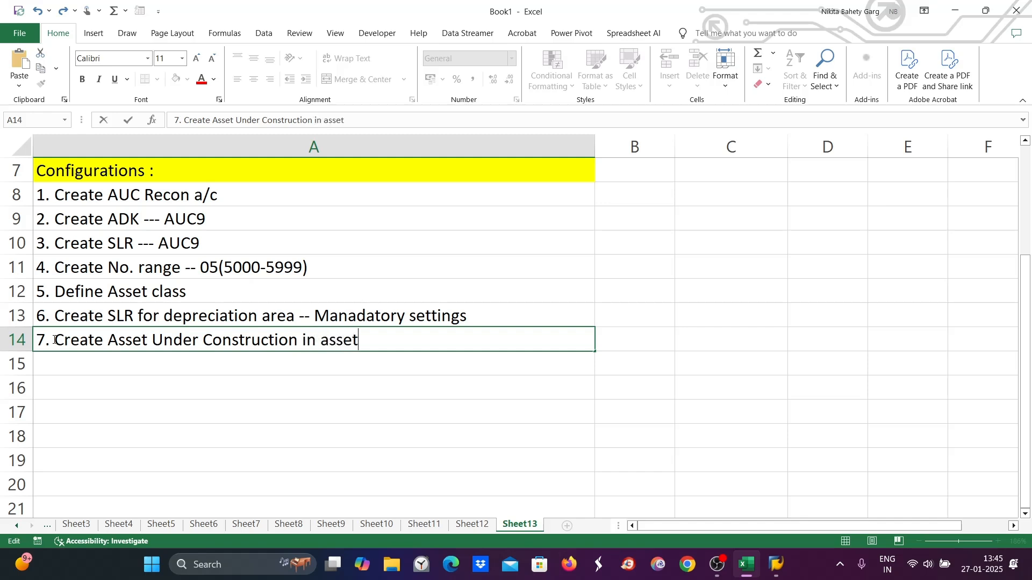
pyautogui.write(' master')
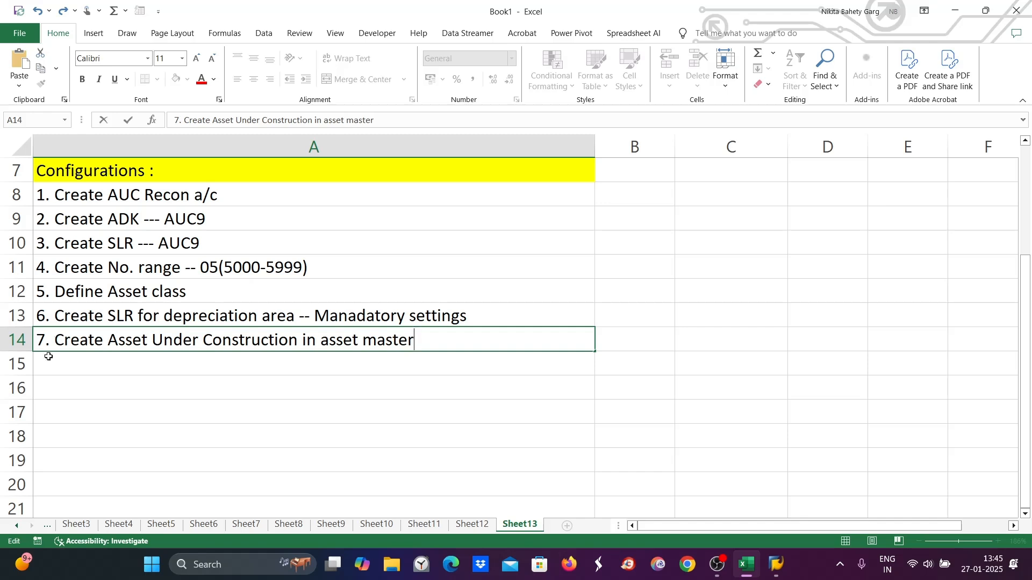
pyautogui.moveTo(777, 571)
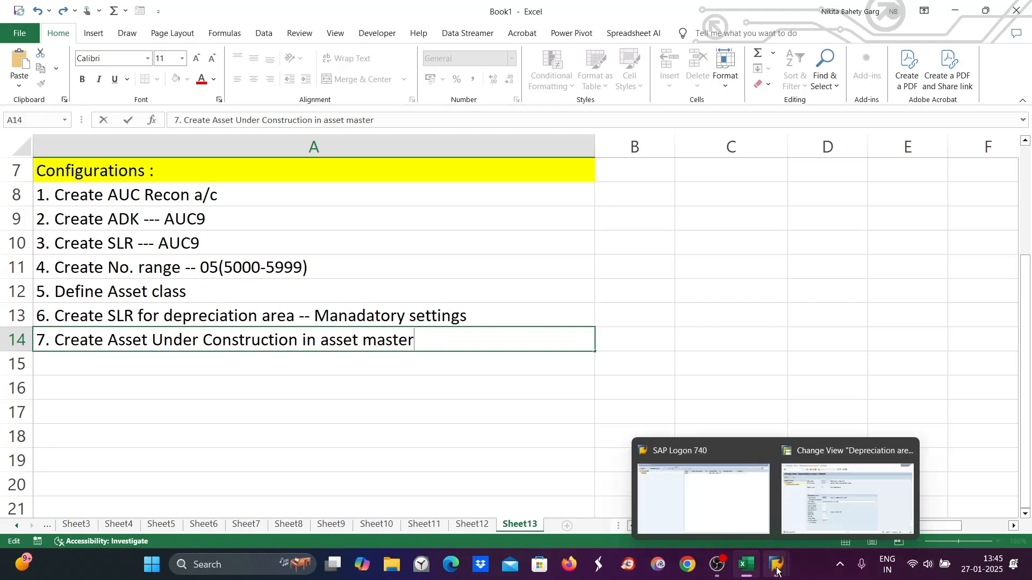
# - Append " - AS01" to the text in cell A14
pyautogui.write('- AS01')
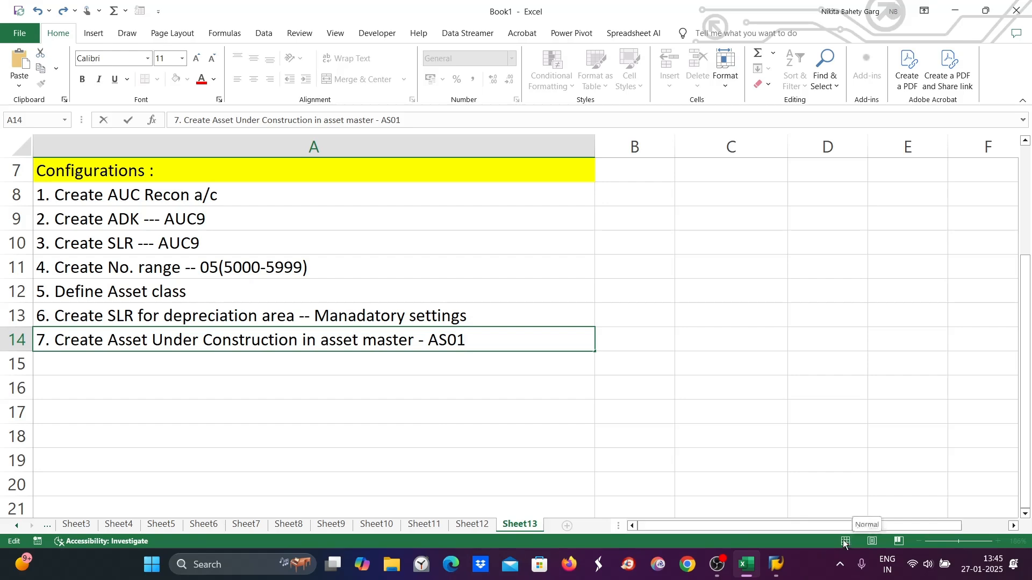
pyautogui.click(776, 564)
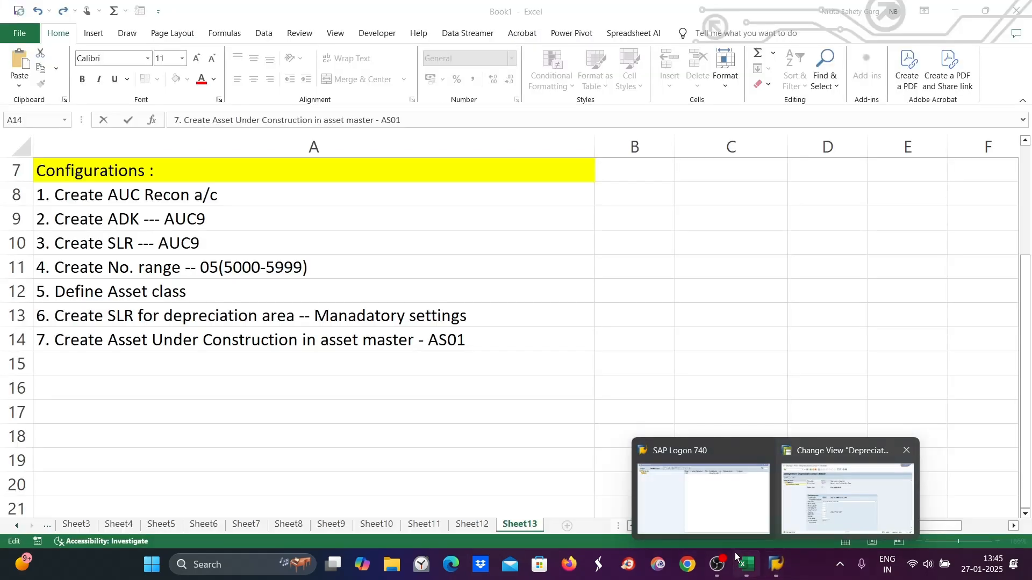
pyautogui.click(720, 508)
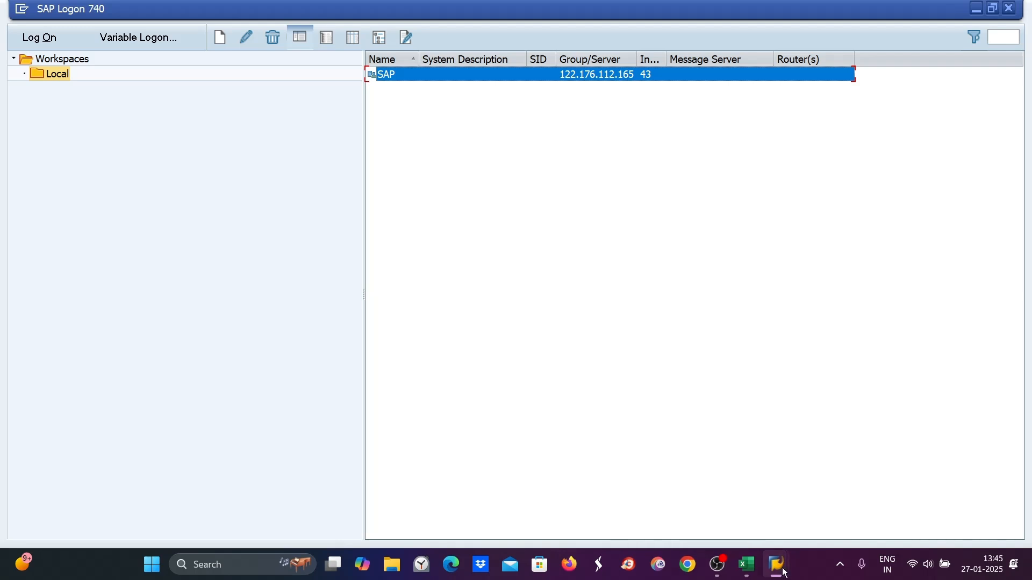
pyautogui.moveTo(776, 564)
pyautogui.click(857, 510)
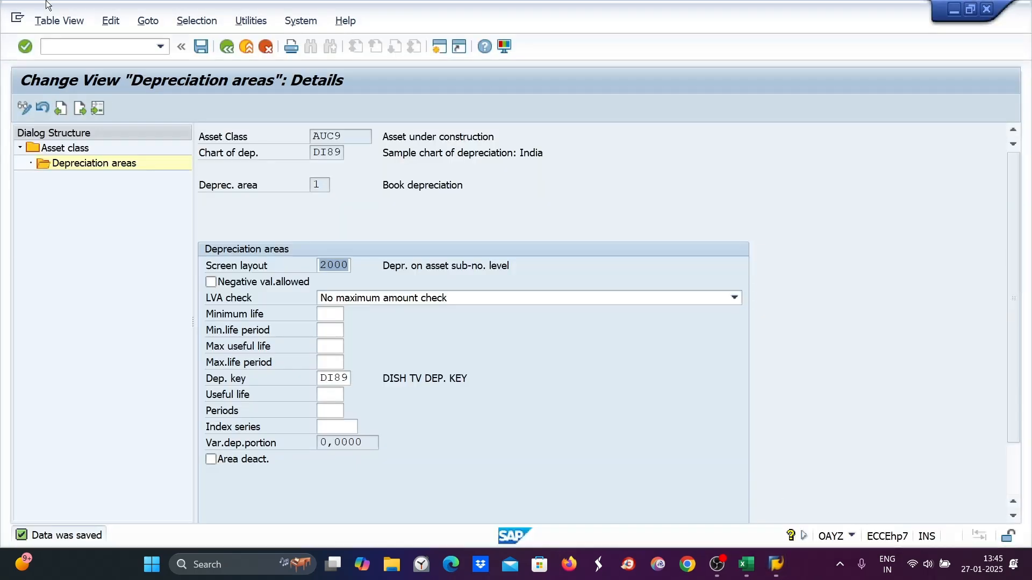
pyautogui.click(55, 48)
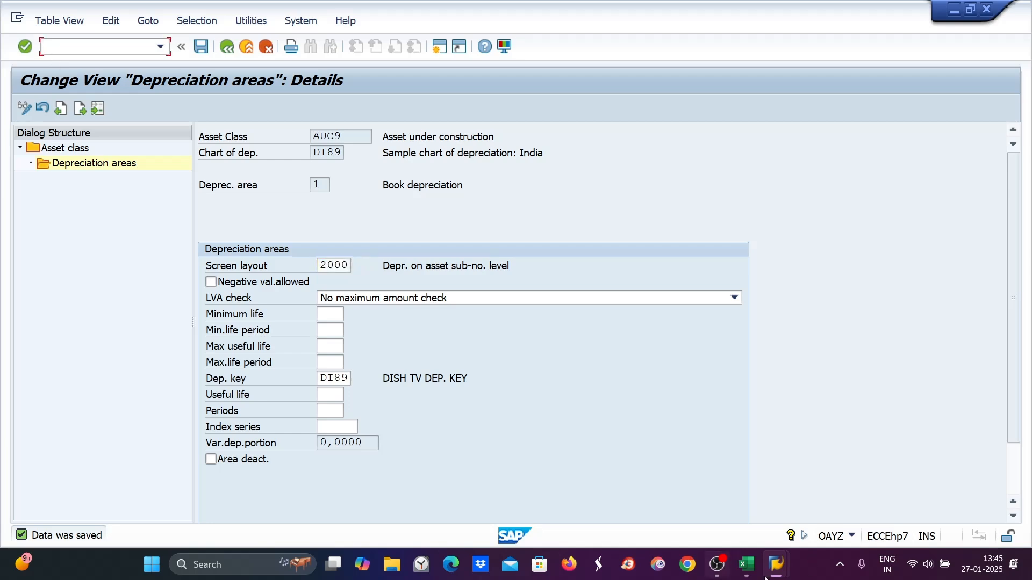
pyautogui.click(746, 565)
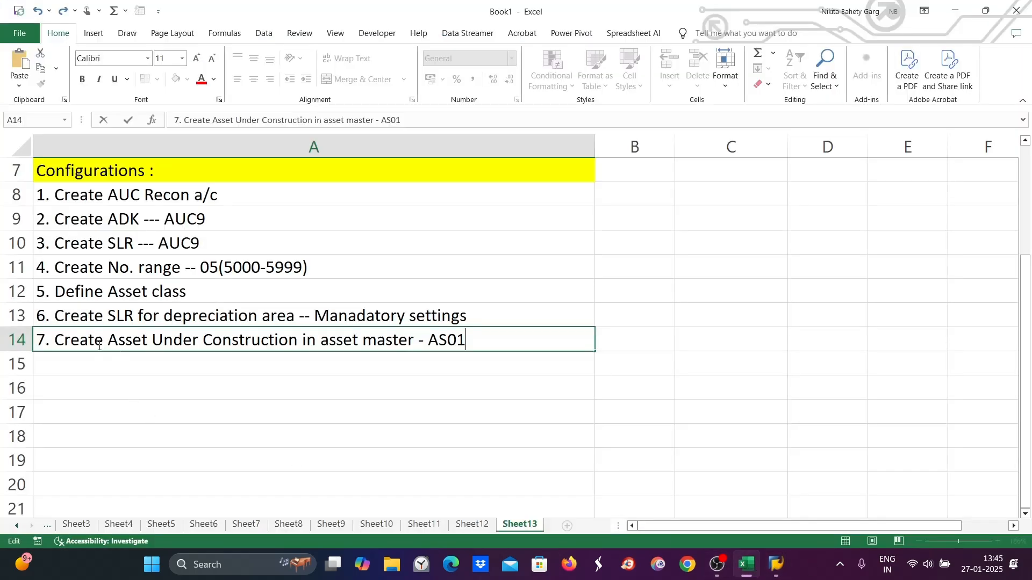
# - Move the asset master line from A14 down to cell A15 and renumber it as 8
pyautogui.click(112, 374)
pyautogui.click(99, 339)
pyautogui.moveTo(100, 339); pyautogui.dragTo(60, 364)
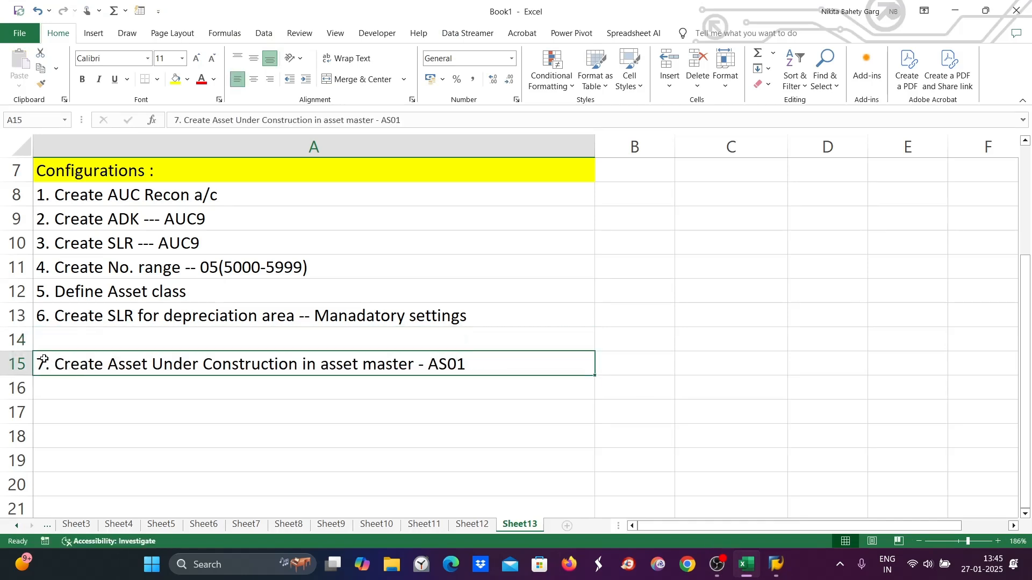
pyautogui.doubleClick(45, 364)
pyautogui.press('BackSpace')
pyautogui.write('8')
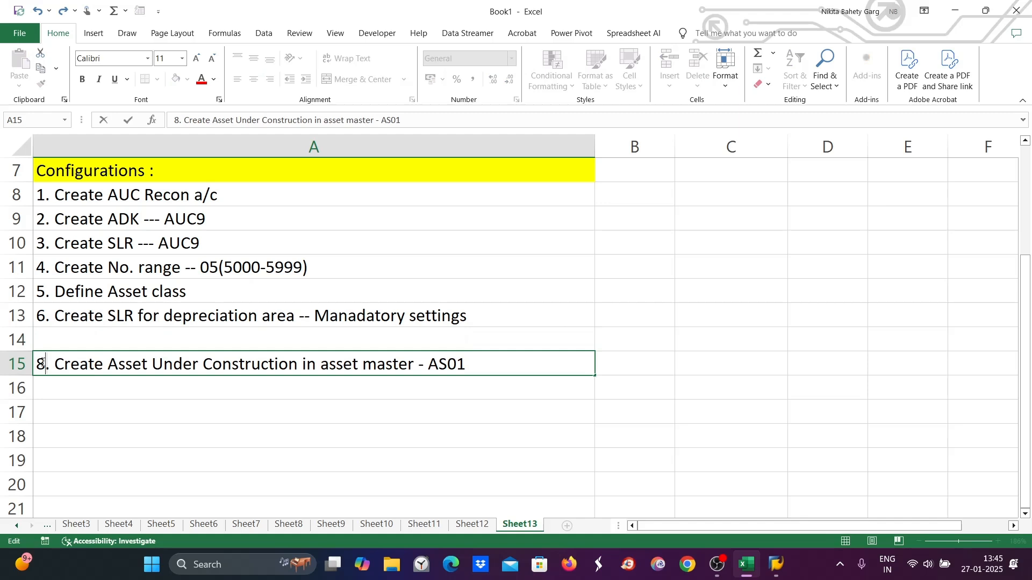
# - Enter "7. Assignment of G/L's - AO90" in the emptied cell A14
pyautogui.click(57, 339)
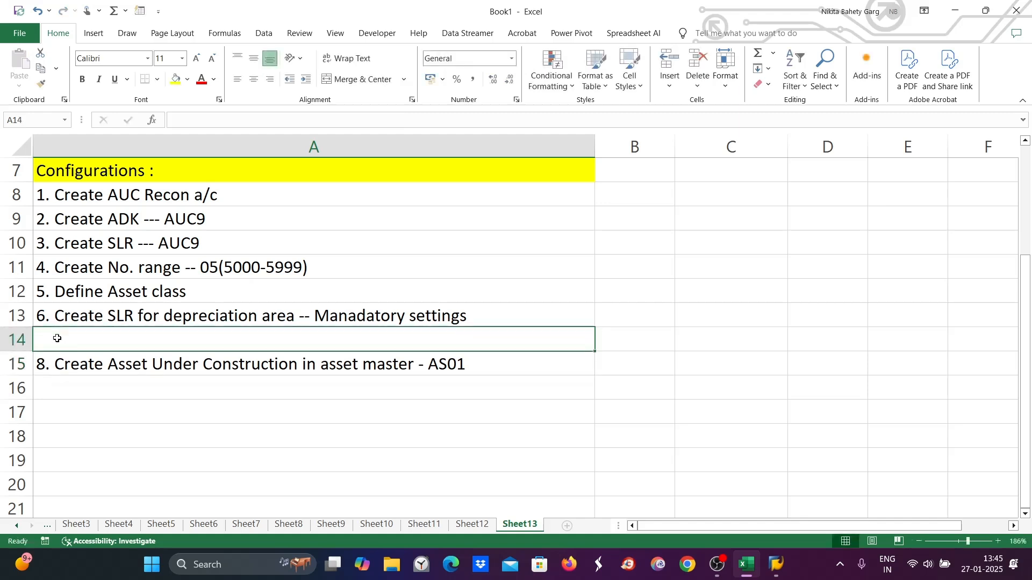
pyautogui.write('7. ')
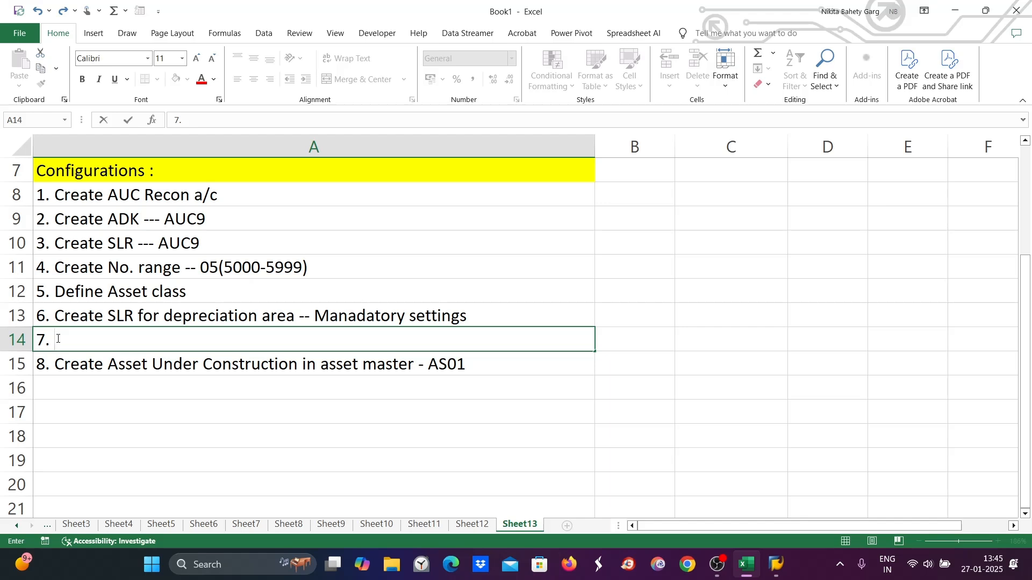
pyautogui.write('Assignme')
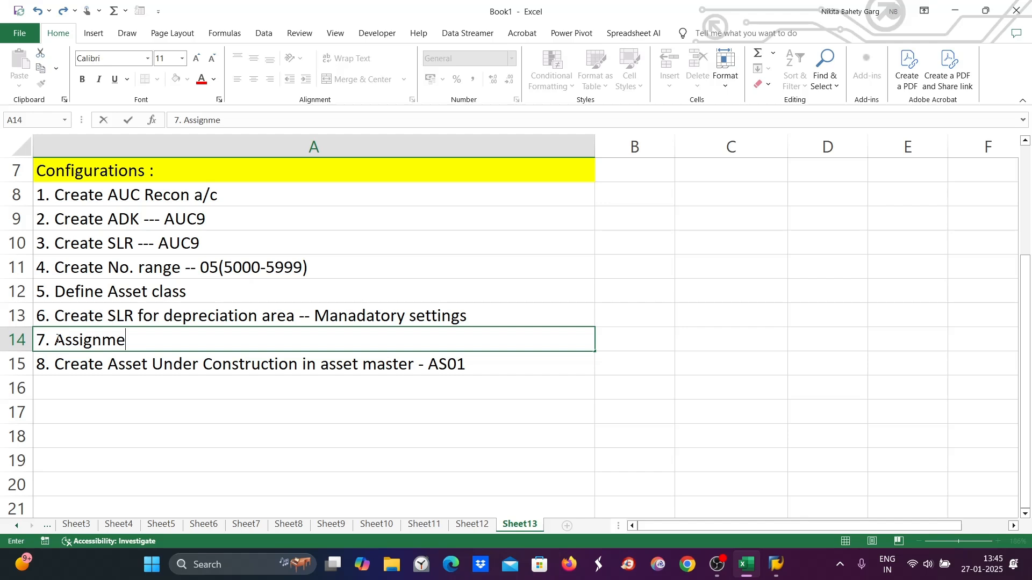
pyautogui.write('nt of G/')
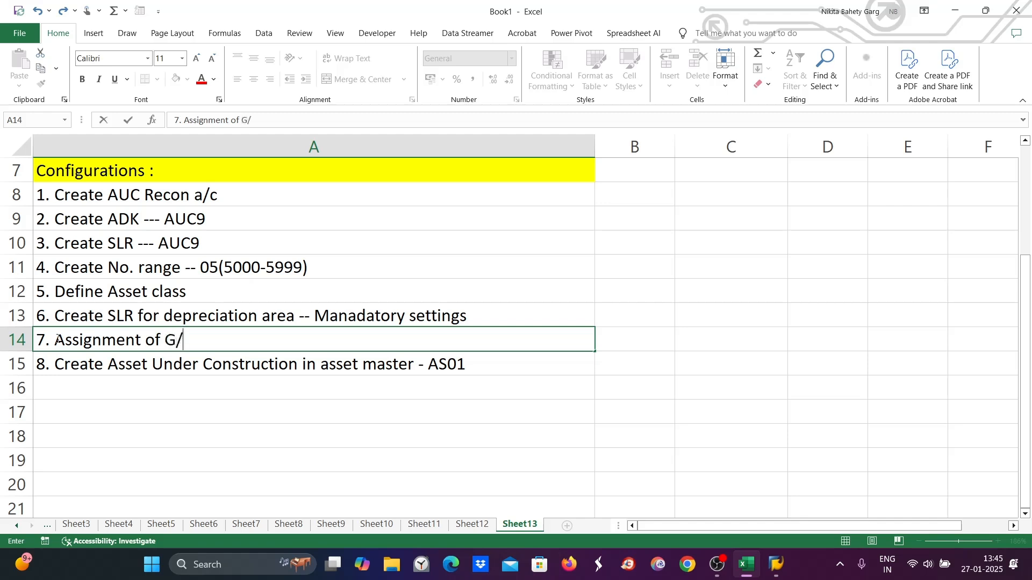
pyautogui.write("L's - AO90")
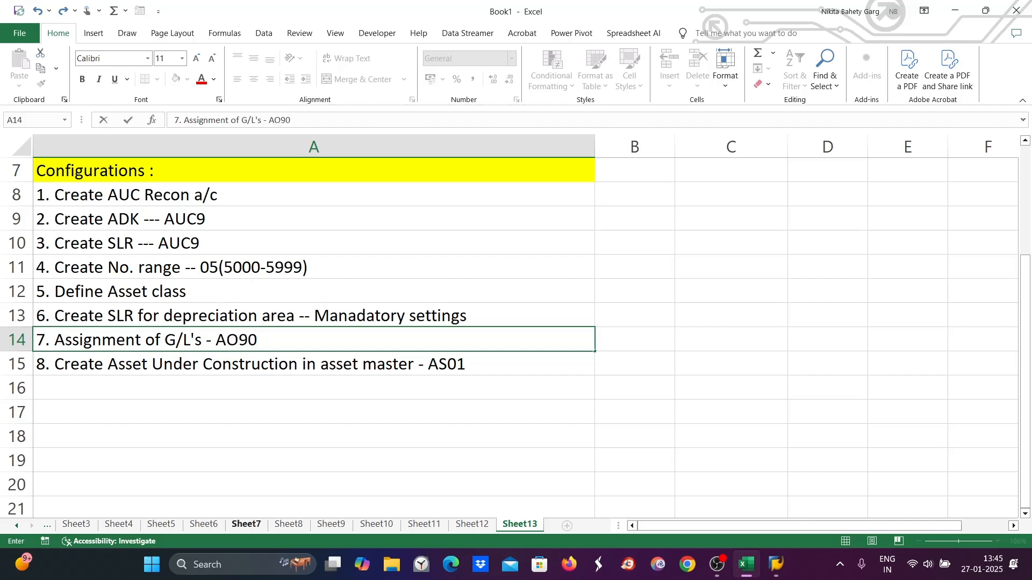
# - Switch to SAP and open transaction AO90
pyautogui.moveTo(777, 564)
pyautogui.click(849, 481)
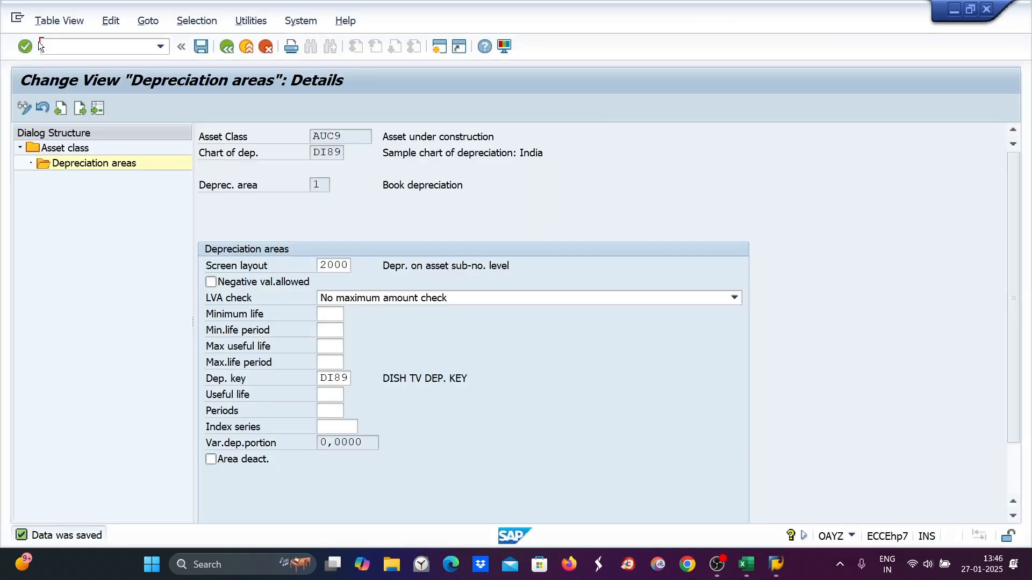
pyautogui.click(54, 49)
pyautogui.write('/nao90')
pyautogui.press('Return')
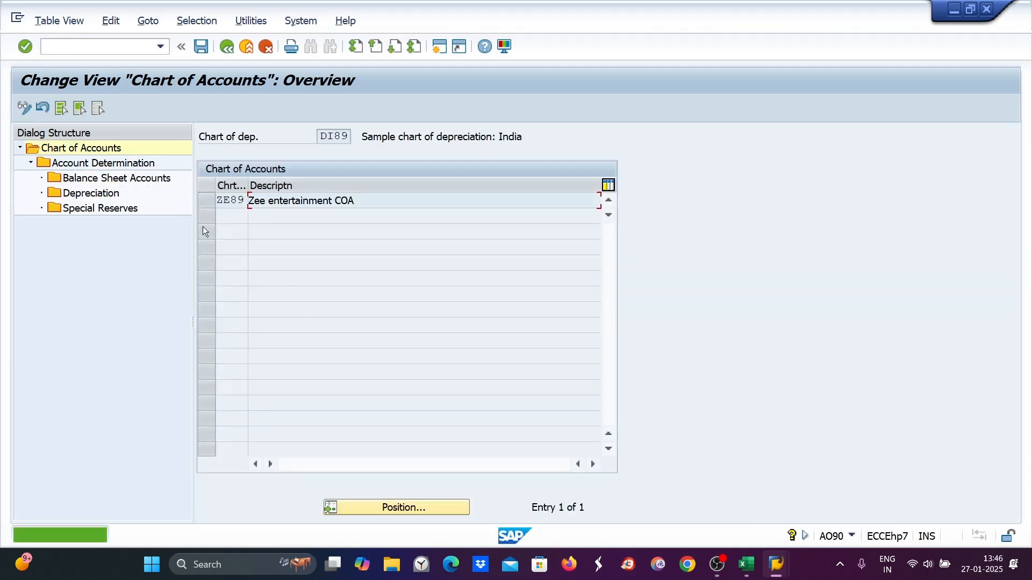
# - Select chart of accounts ZE89, open its account determinations and position the list on AUC9
pyautogui.click(208, 200)
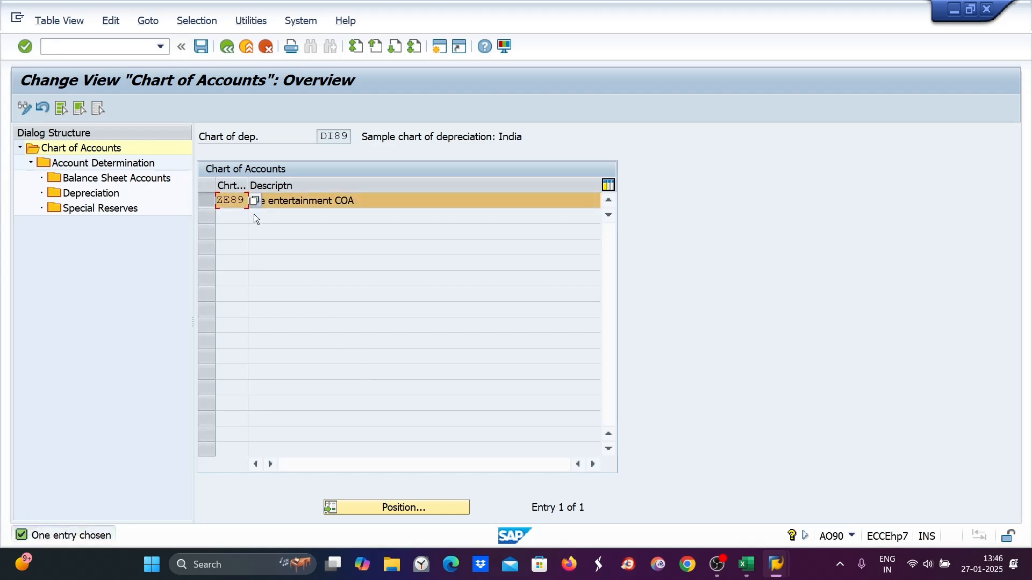
pyautogui.doubleClick(82, 161)
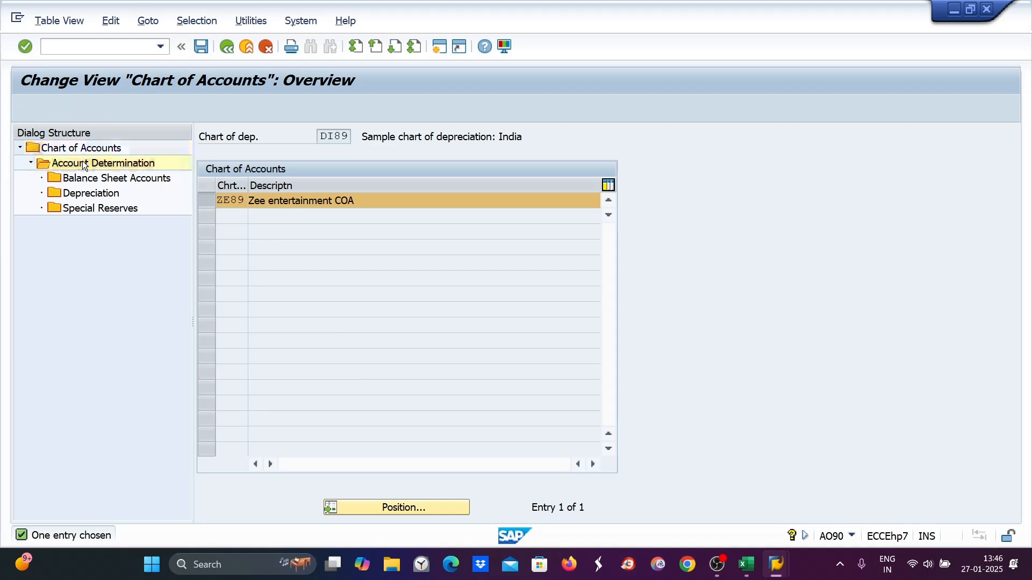
pyautogui.click(402, 511)
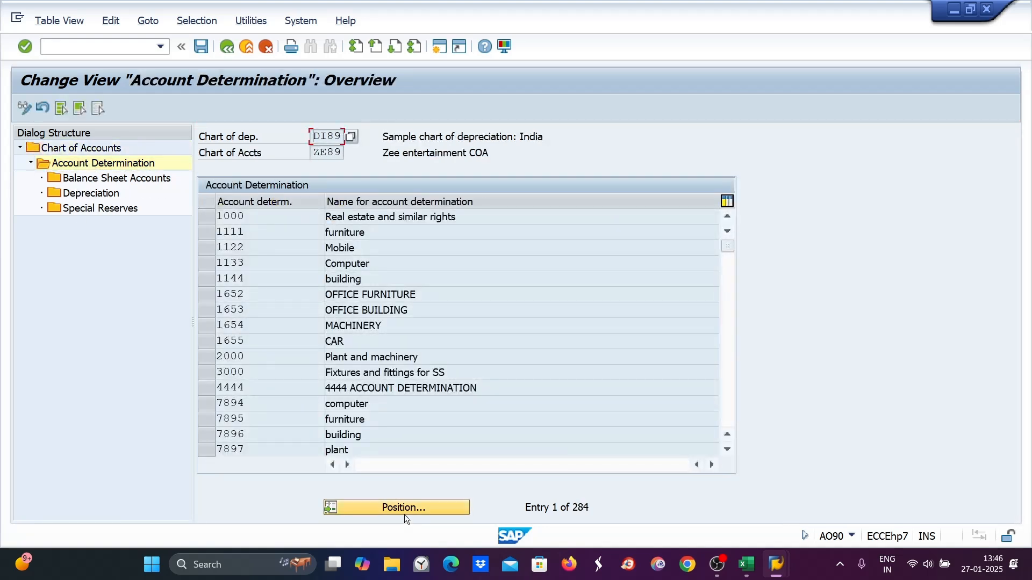
pyautogui.write('auc9')
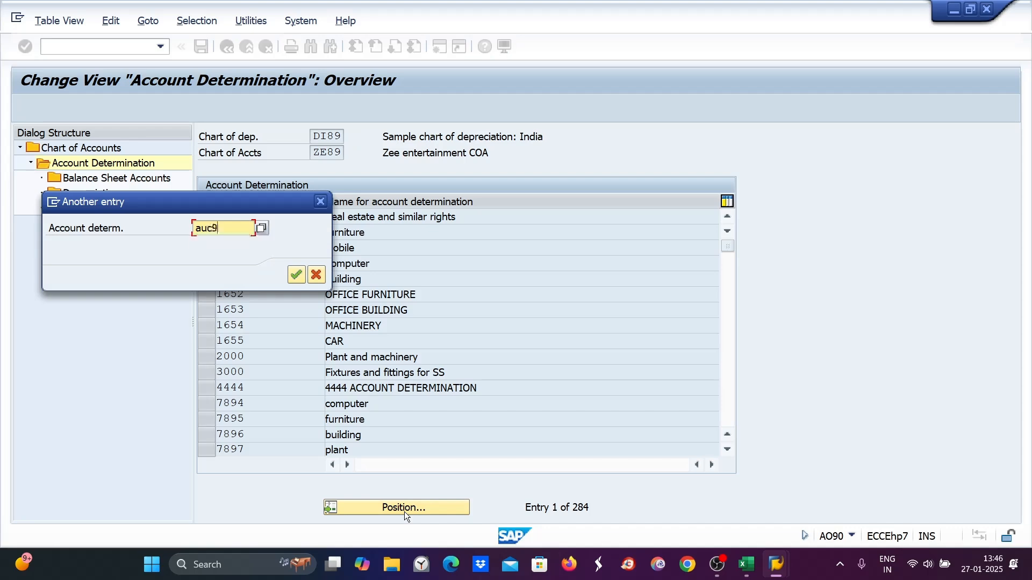
pyautogui.press('Return')
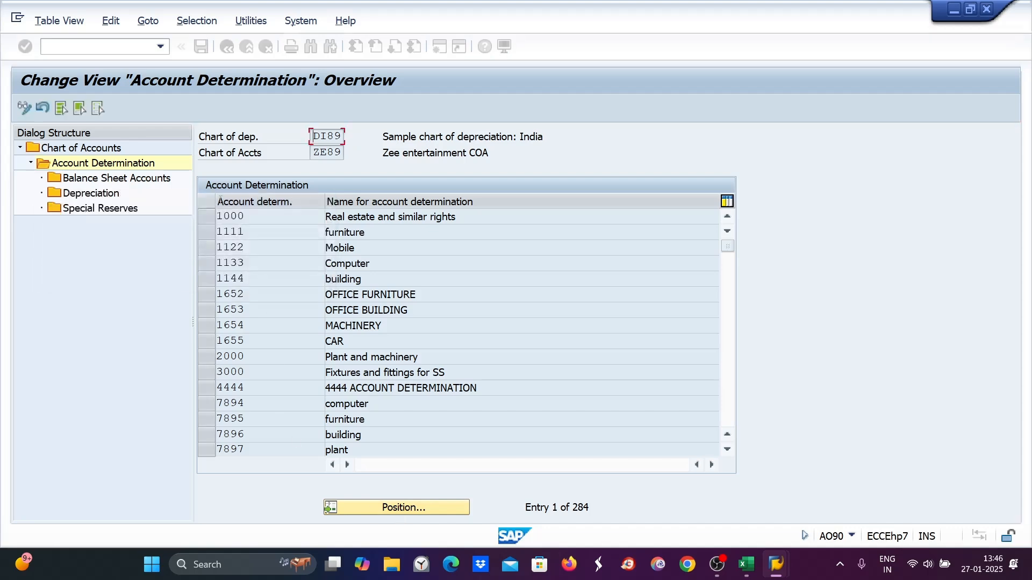
pyautogui.click(205, 215)
# - Open AUC9's balance sheet accounts, set the APC balance sheet account to 1005 and save to the customizing request
pyautogui.doubleClick(117, 178)
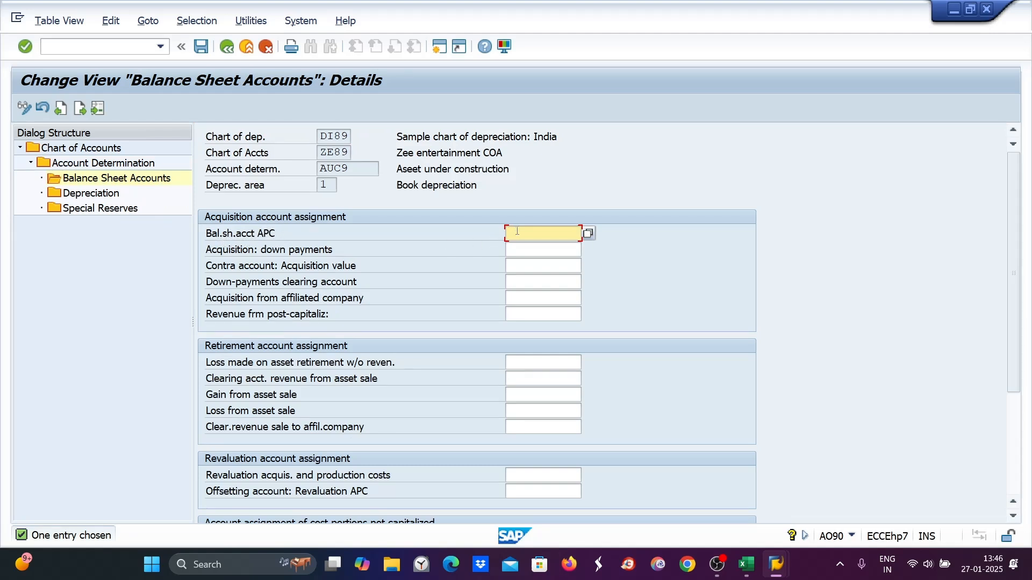
pyautogui.write('1005')
pyautogui.press('Return')
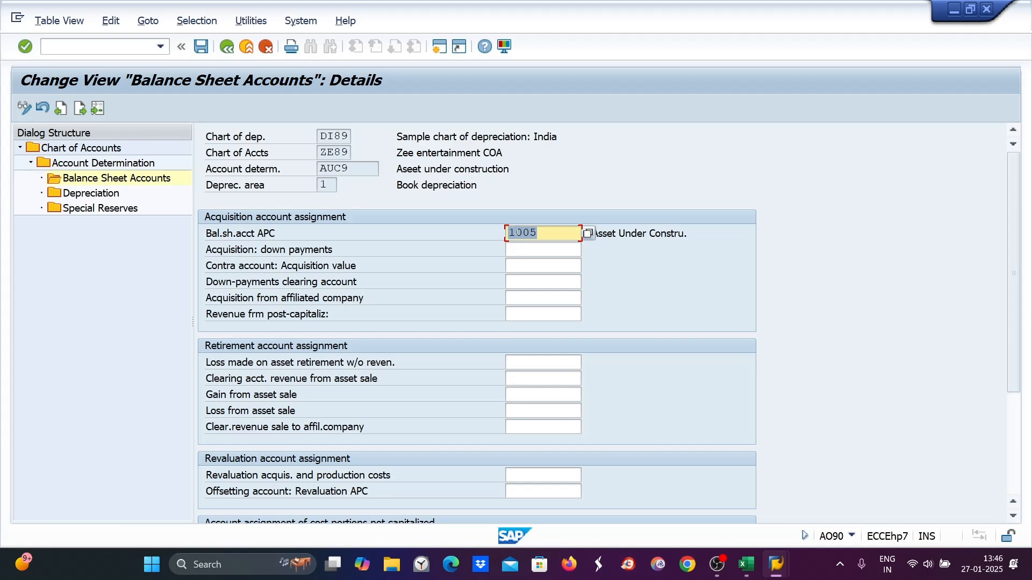
pyautogui.hotkey('ctrl', 's')
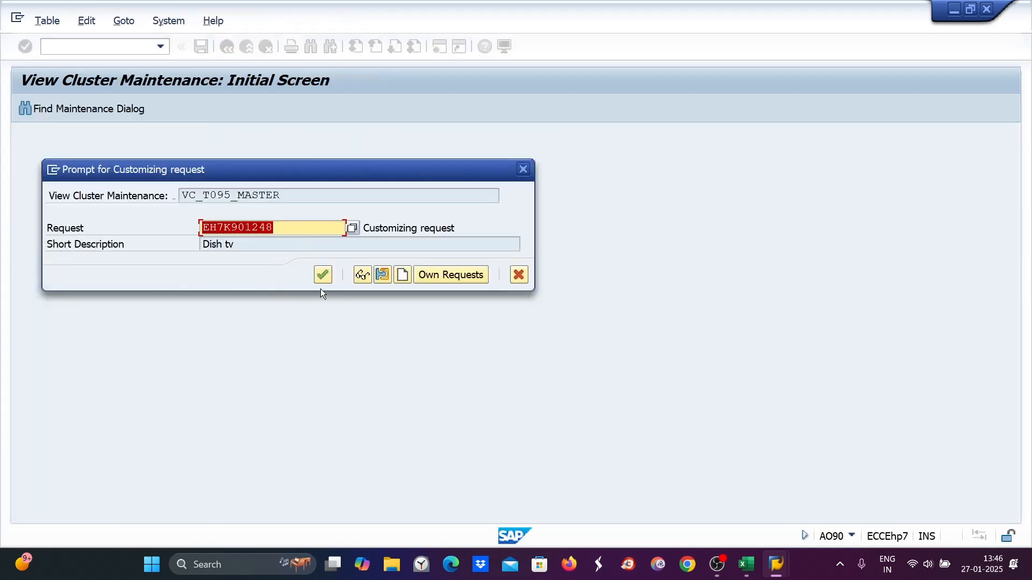
pyautogui.click(323, 276)
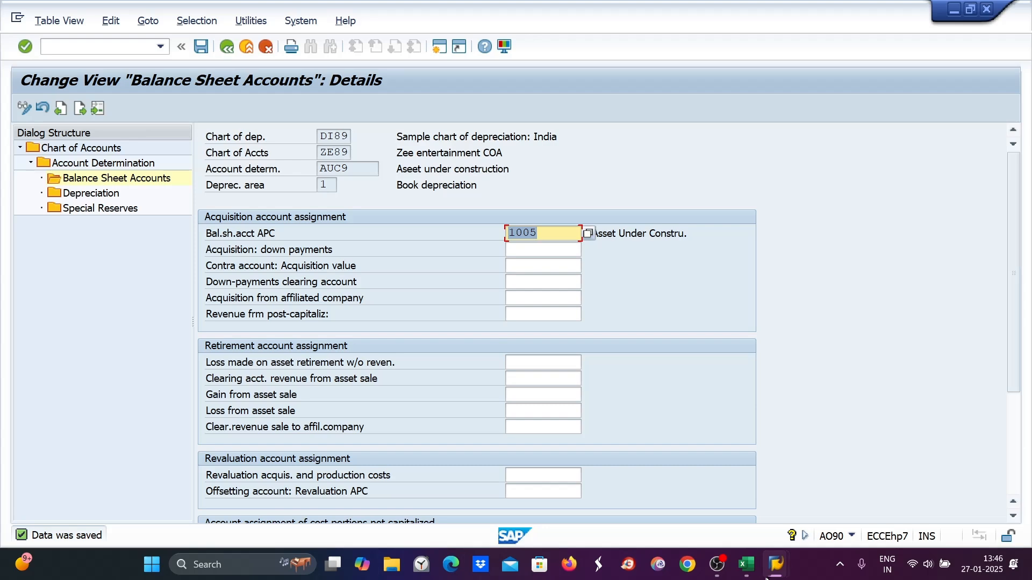
pyautogui.click(746, 573)
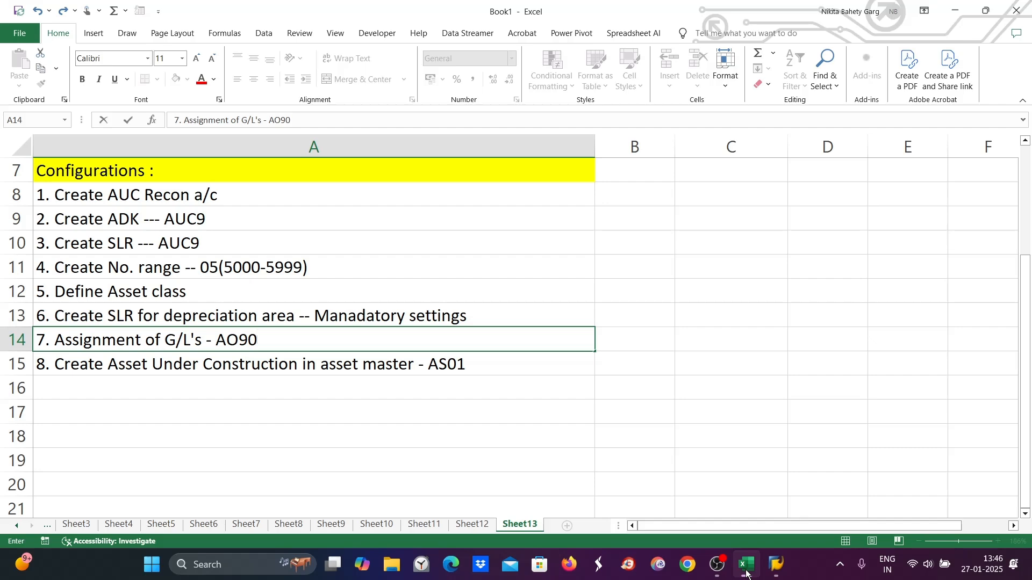
pyautogui.click(437, 372)
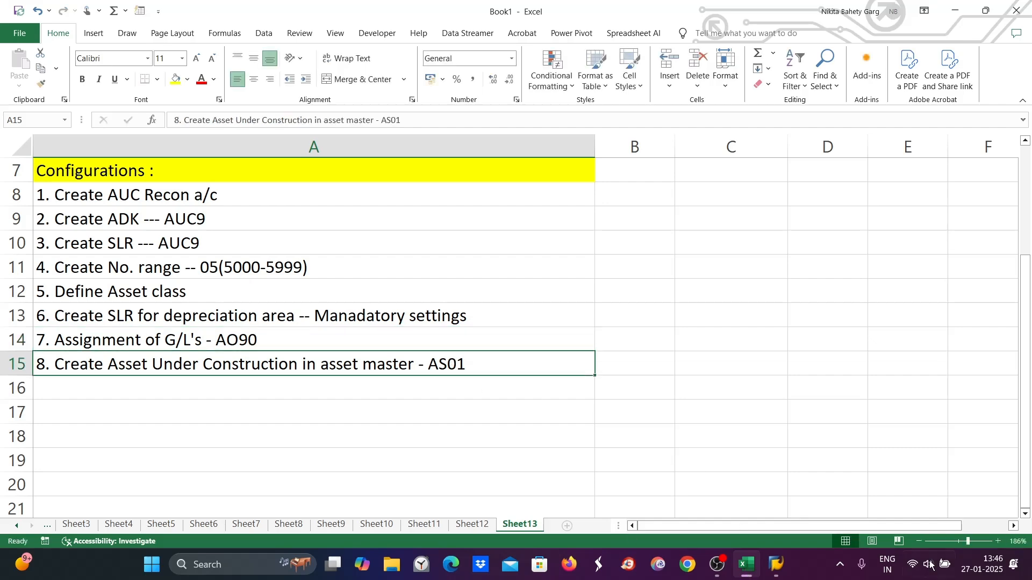
pyautogui.click(778, 568)
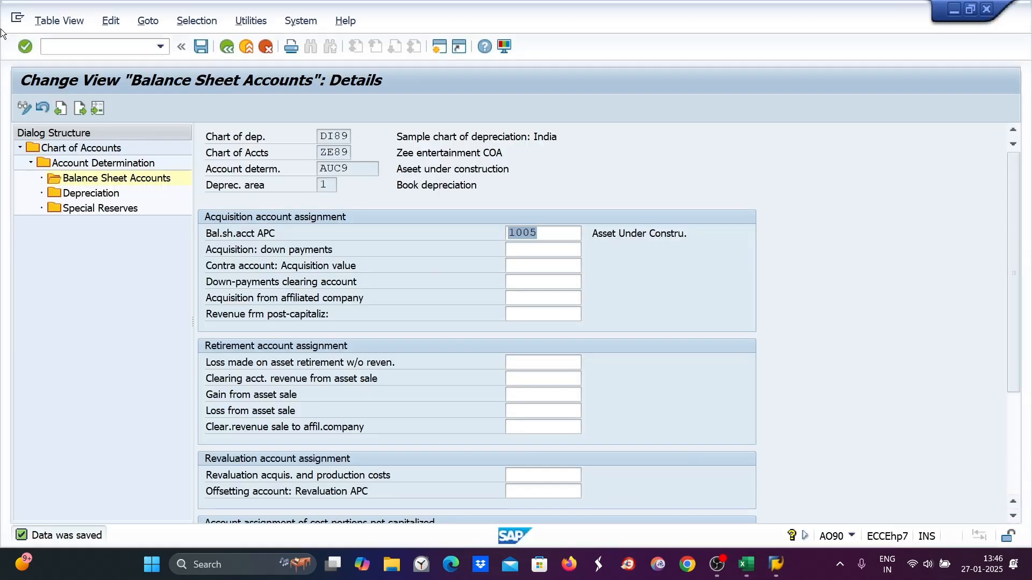
# - Start transaction AS01 and begin creating an asset in asset class AUC9
pyautogui.click(60, 46)
pyautogui.write('/na')
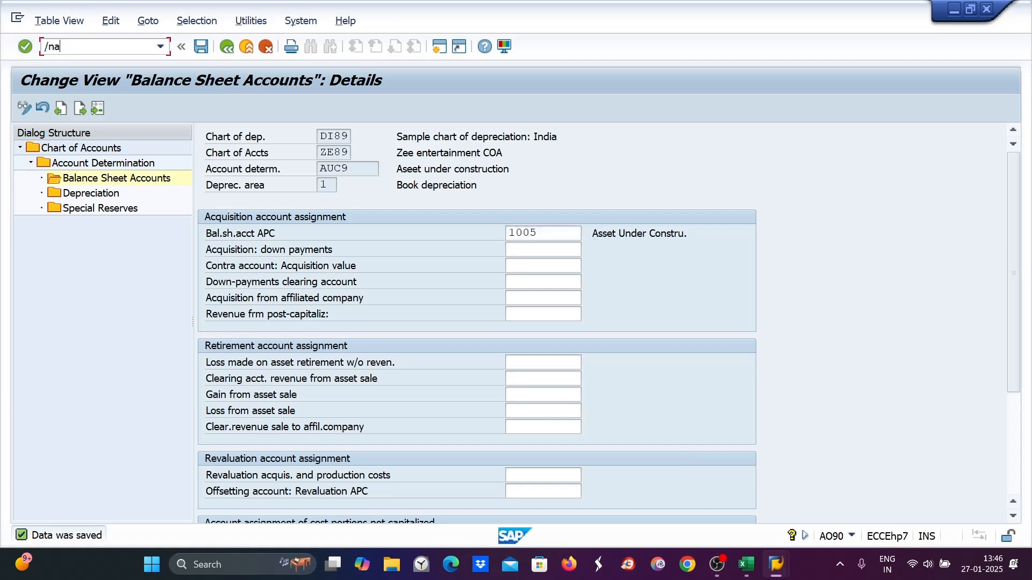
pyautogui.write('s02')
pyautogui.press('Return')
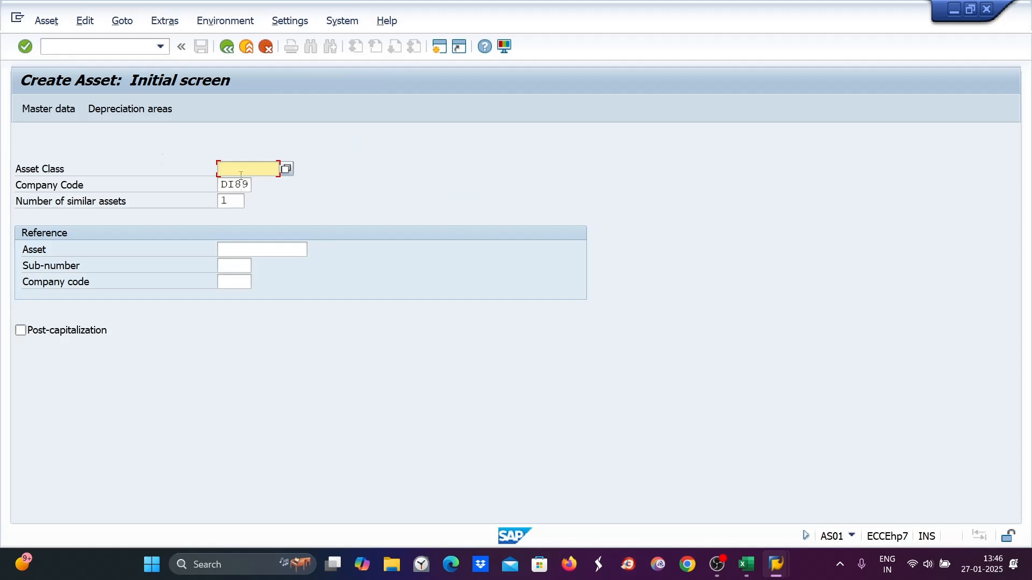
pyautogui.write('auc9')
pyautogui.press('Return')
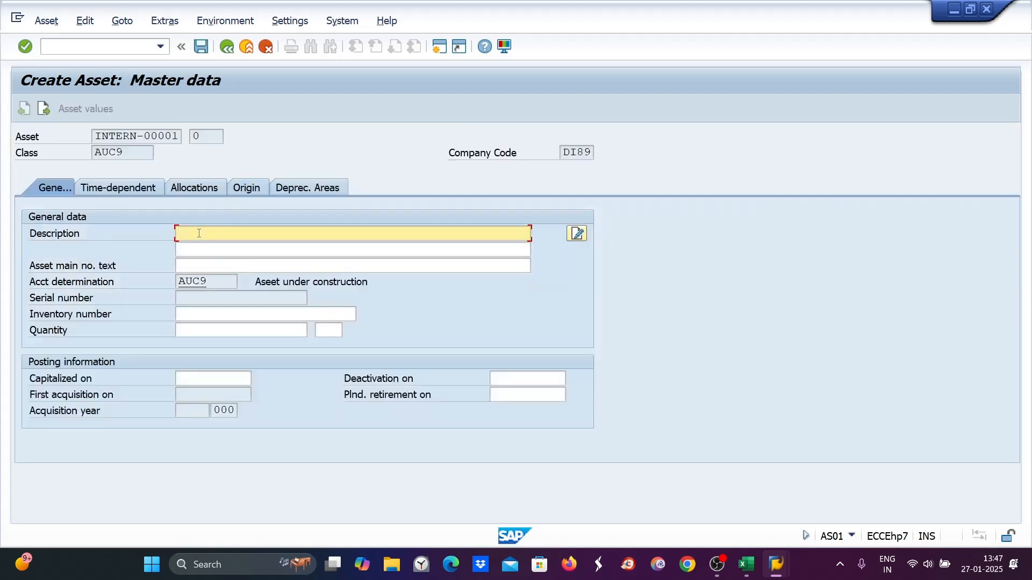
# - Enter the asset description "Land purchase for office building"
pyautogui.write('Asset ')
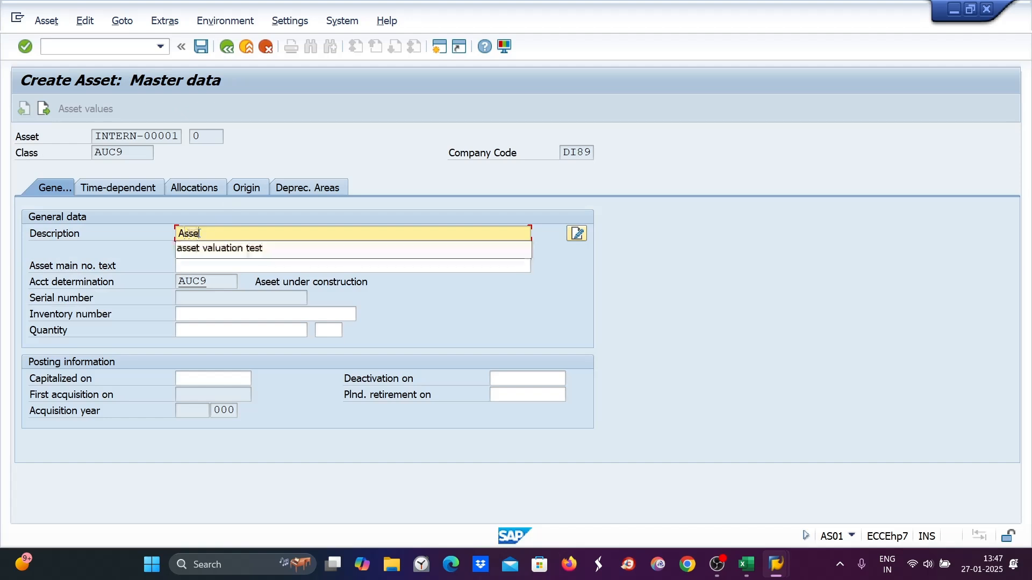
pyautogui.write('under co')
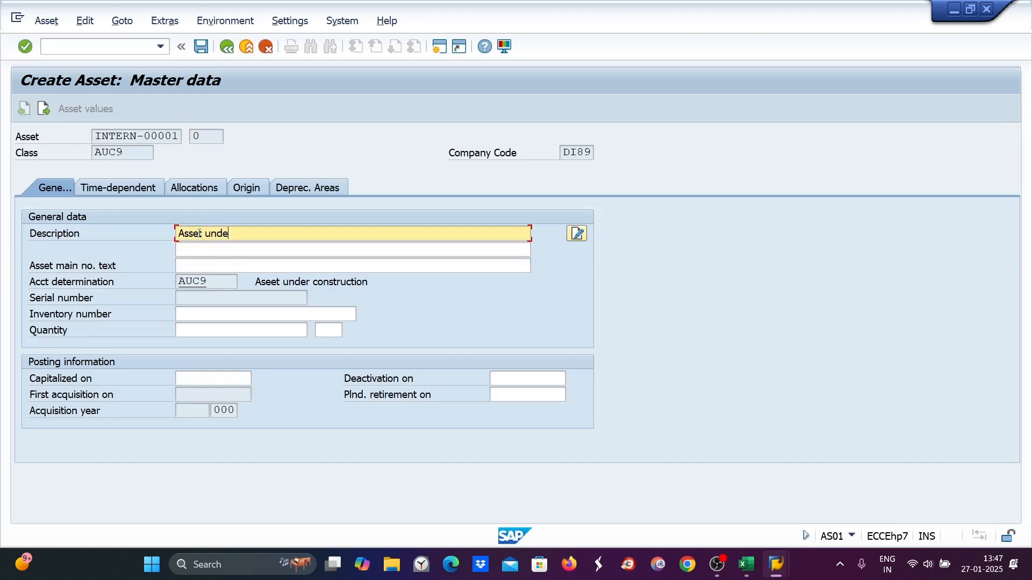
pyautogui.press('BackSpace')
pyautogui.press('BackSpace')
pyautogui.press('BackSpace')
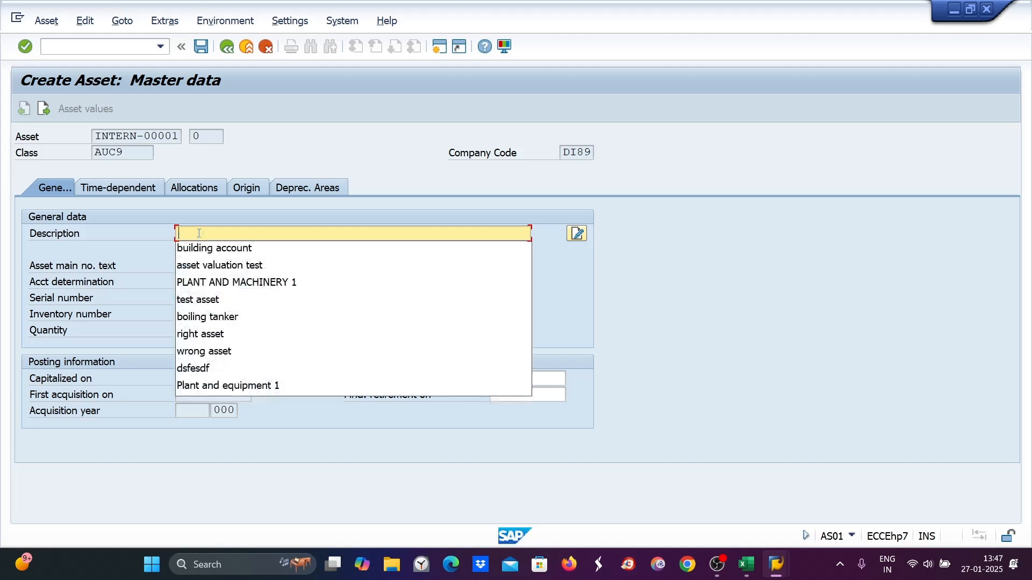
pyautogui.write('Lanc')
pyautogui.write(' purcha')
pyautogui.write('se for')
pyautogui.write(' office')
pyautogui.write(' buildin')
pyautogui.write('g')
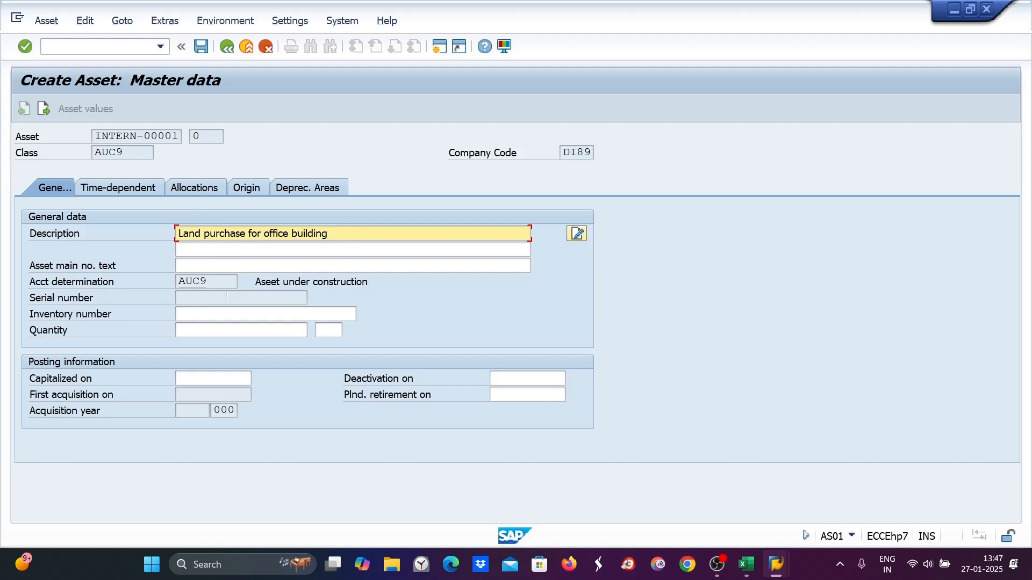
pyautogui.click(191, 385)
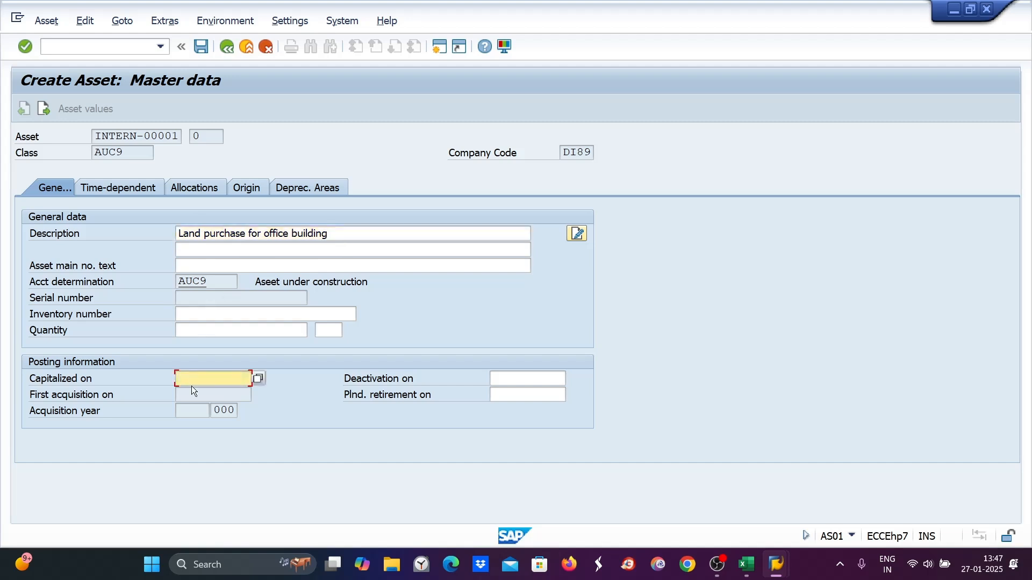
# - Set the book depreciation area's depreciation key to 0000 on the new AUC asset
pyautogui.write('01')
pyautogui.click(209, 394)
pyautogui.click(301, 188)
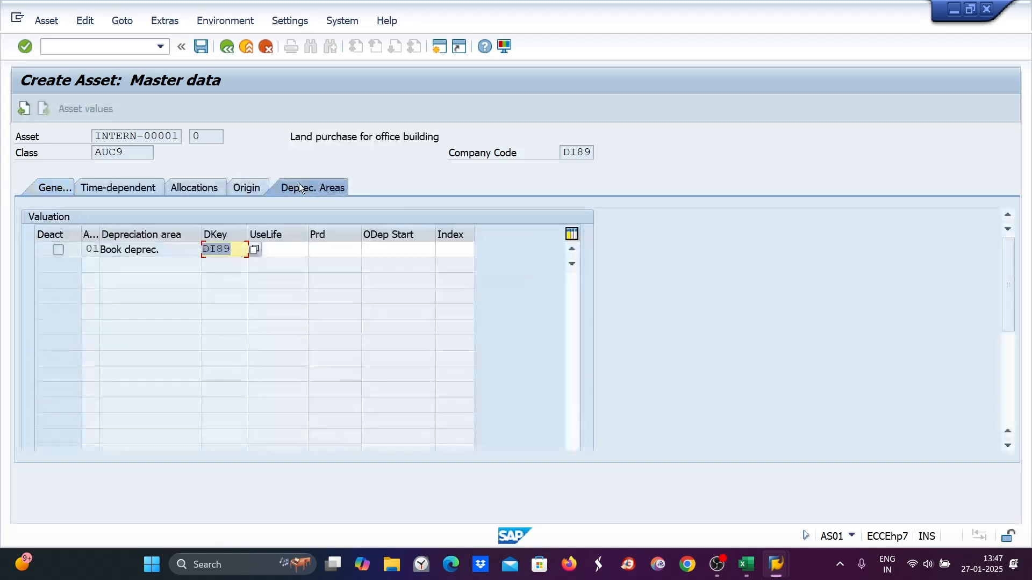
pyautogui.write('0000')
pyautogui.click(321, 247)
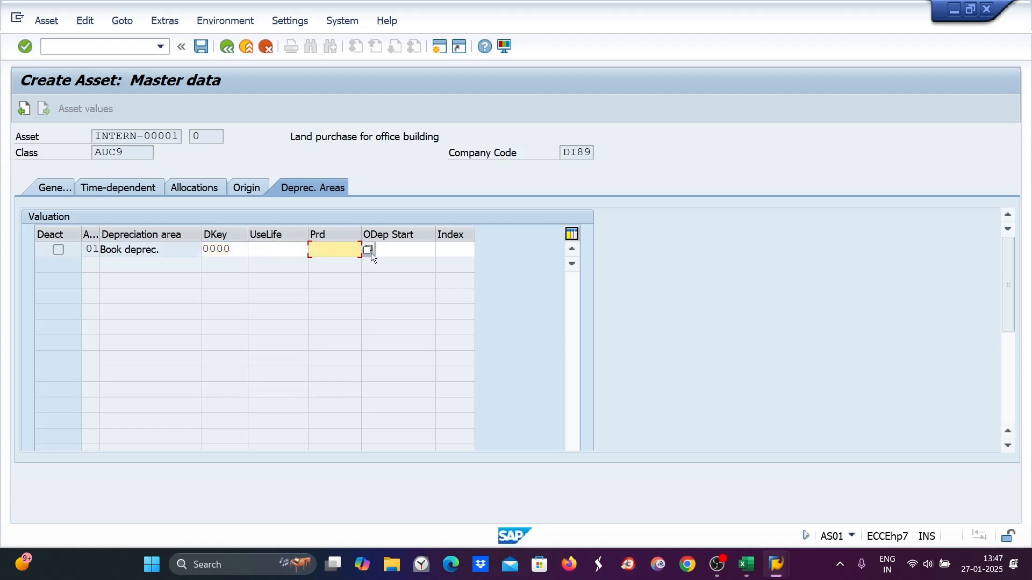
# - Set period 5 and ordinary depreciation start 01.04.2024, then save the new AUC asset
pyautogui.write('5')
pyautogui.click(415, 253)
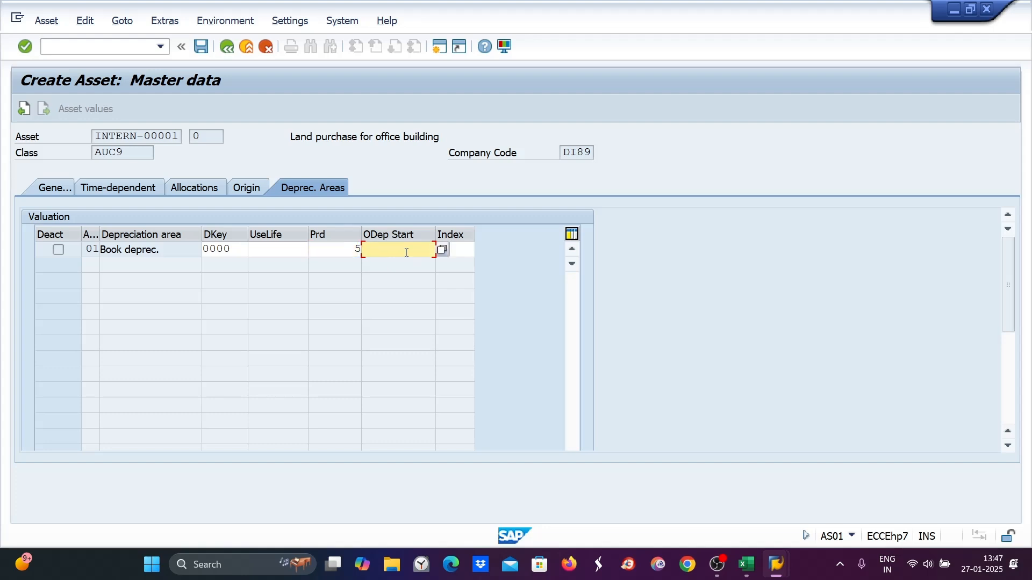
pyautogui.write('01')
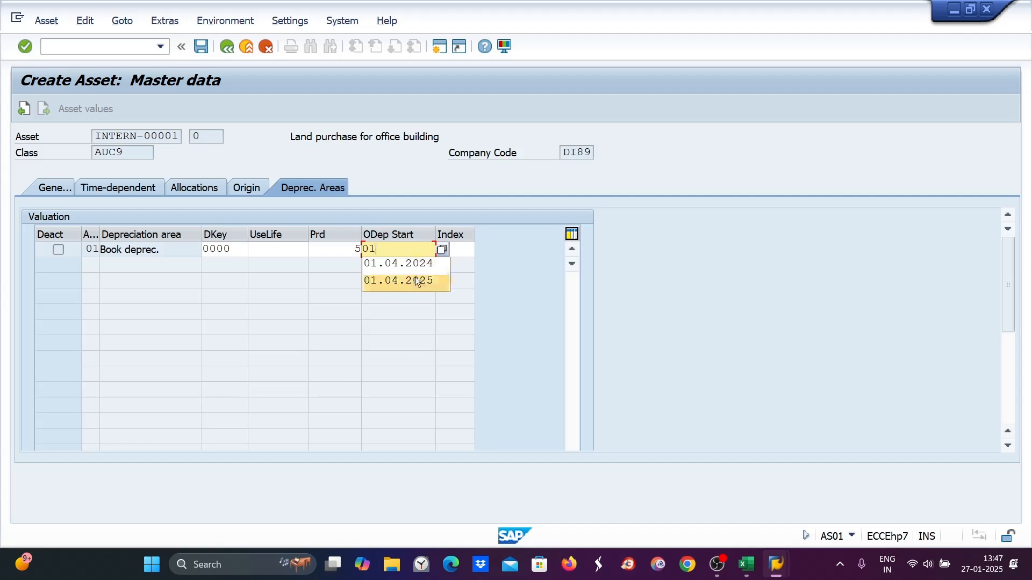
pyautogui.click(413, 269)
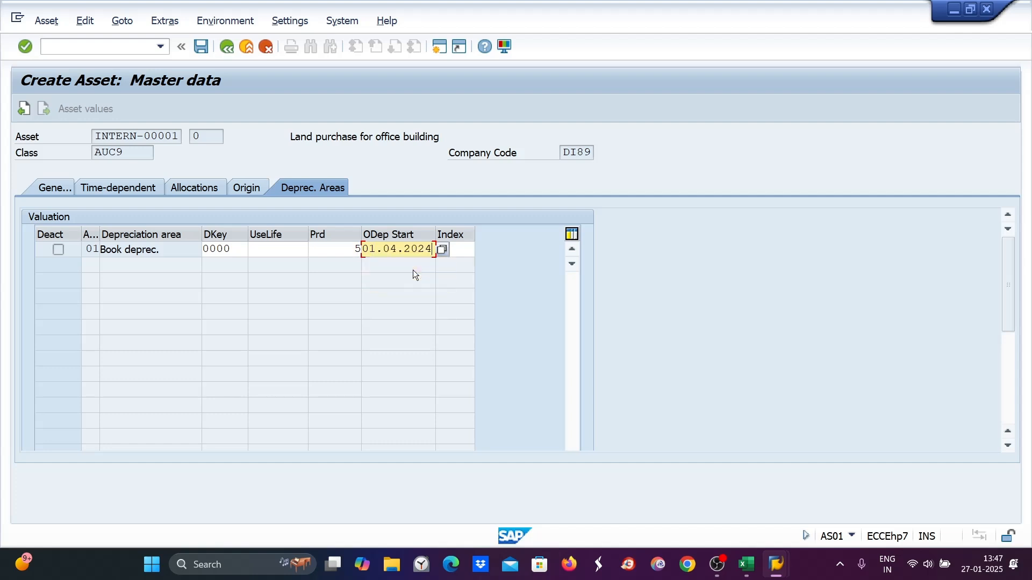
pyautogui.press('Return')
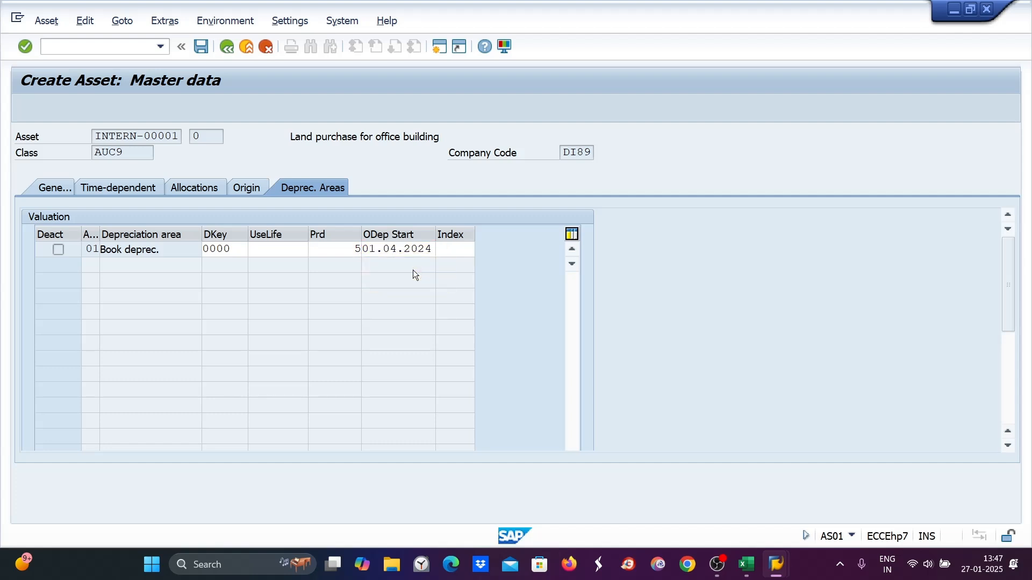
pyautogui.hotkey('ctrl', 's')
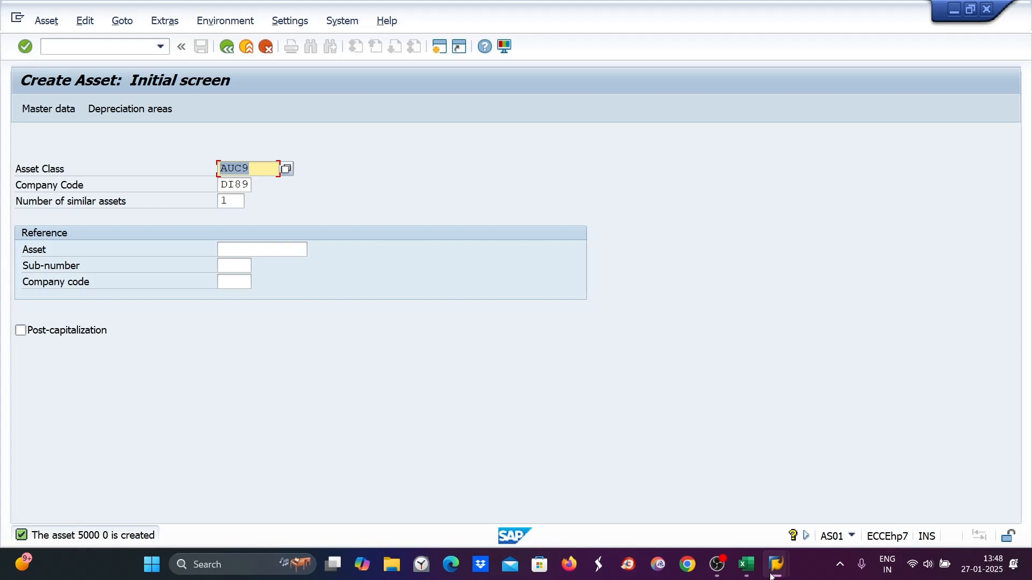
# - Open transaction OAYZ, position the asset class list on AUC9 and open its depreciation area details
pyautogui.click(52, 44)
pyautogui.write('/n')
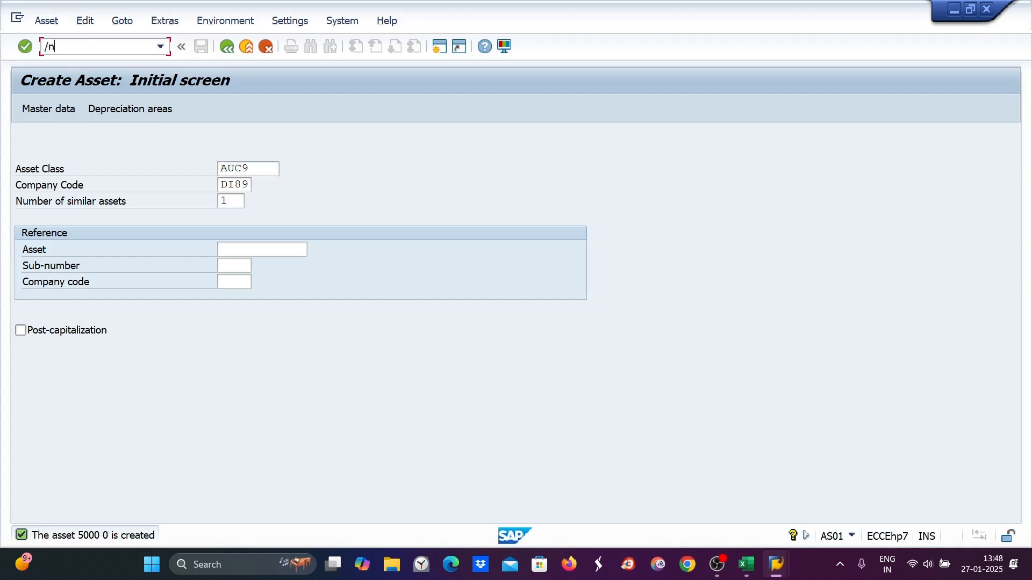
pyautogui.write('oayz')
pyautogui.press('Return')
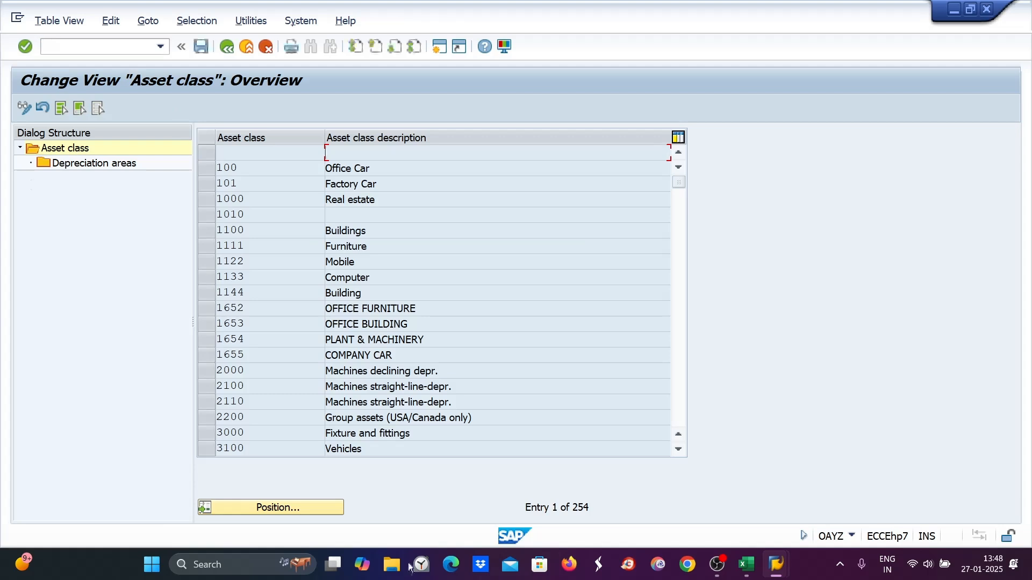
pyautogui.click(325, 514)
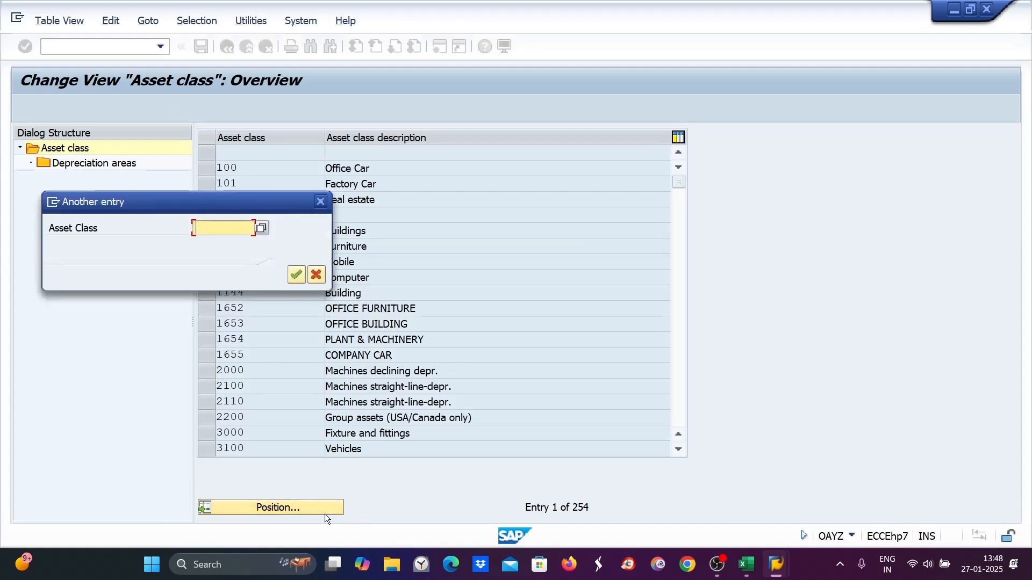
pyautogui.write('auc9')
pyautogui.press('Return')
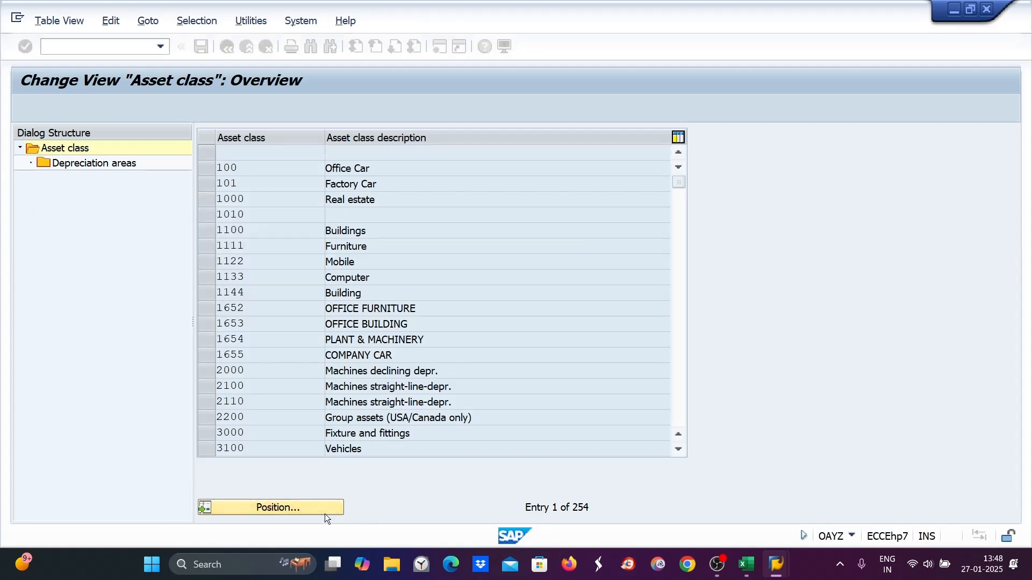
pyautogui.click(207, 152)
pyautogui.doubleClick(135, 167)
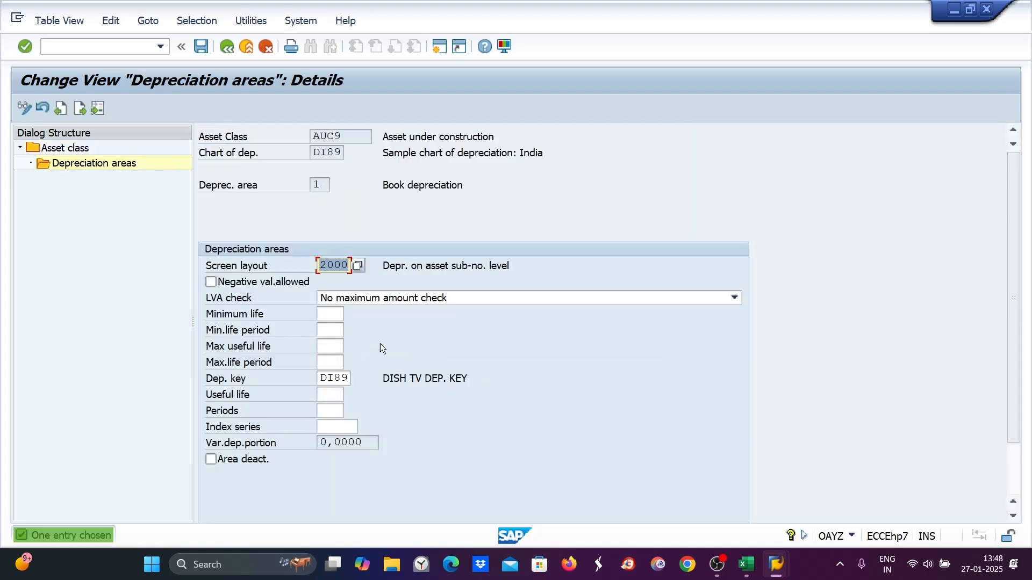
# - Change AUC9's book depreciation key to 0000 and save
pyautogui.moveTo(320, 379); pyautogui.dragTo(345, 378)
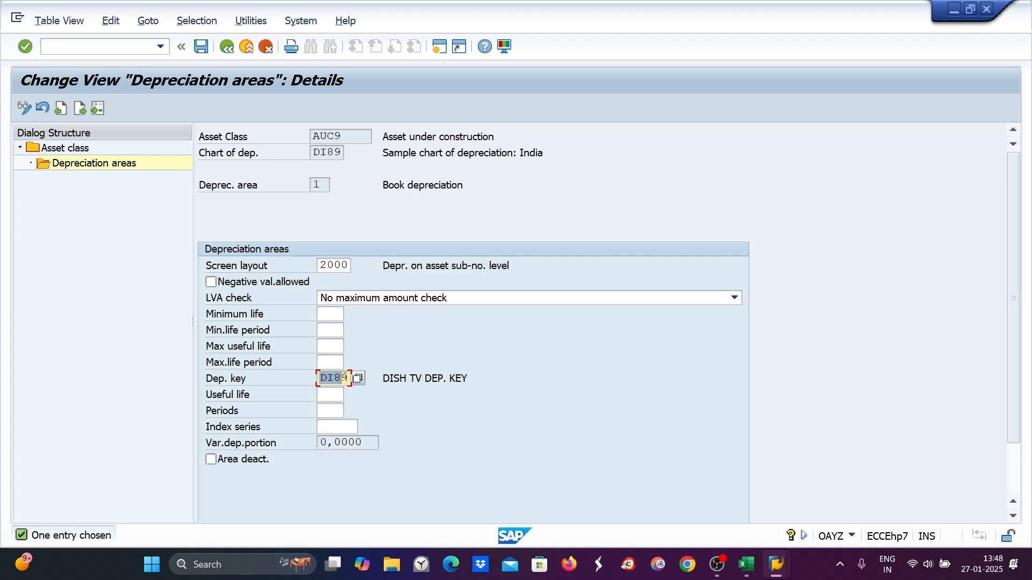
pyautogui.write('000')
pyautogui.press('BackSpace')
pyautogui.write('00')
pyautogui.press('Return')
pyautogui.hotkey('ctrl', 's')
pyautogui.click(321, 277)
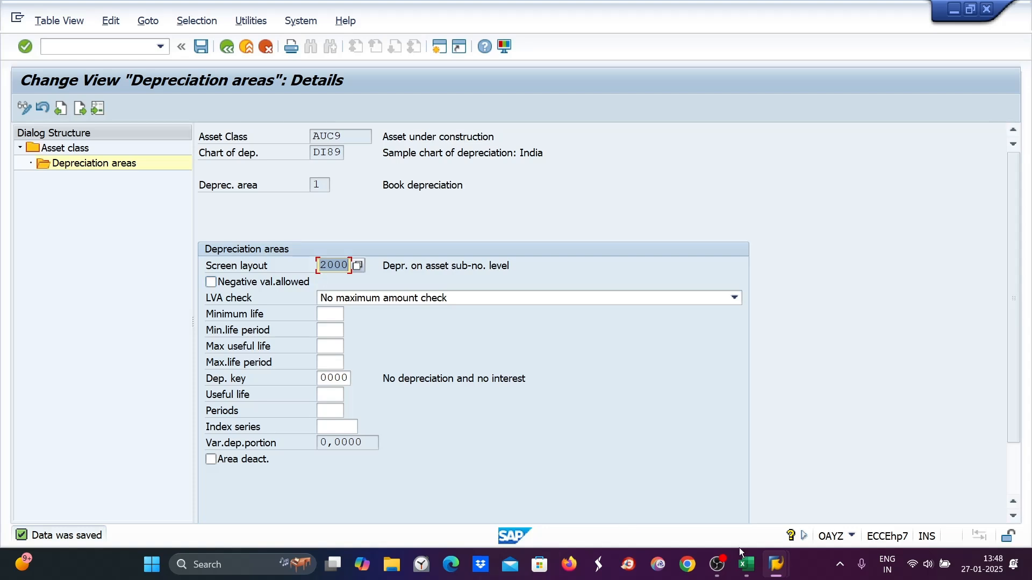
# - Switch to Excel and append "-- 5000--temporary asset" to configuration step 8 in cell A15
pyautogui.moveTo(776, 564)
pyautogui.click(797, 505)
pyautogui.click(746, 565)
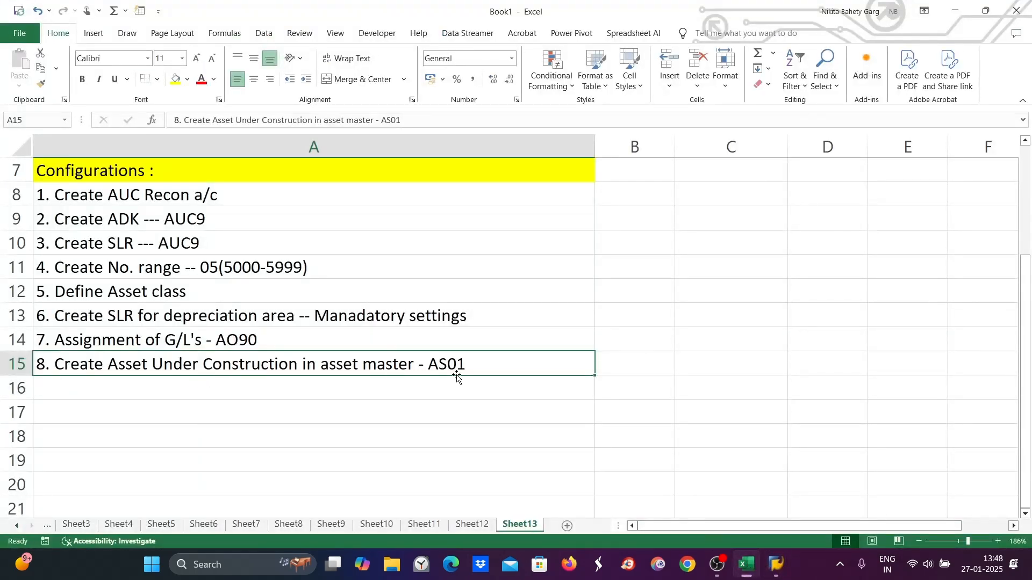
pyautogui.doubleClick(486, 367)
pyautogui.write('-- 5000--tem')
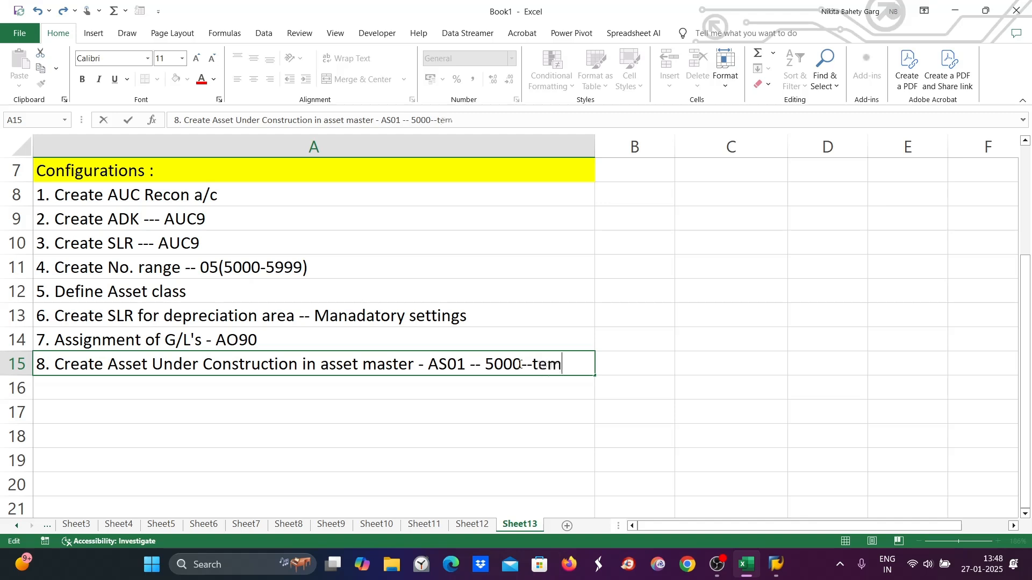
pyautogui.write('porar')
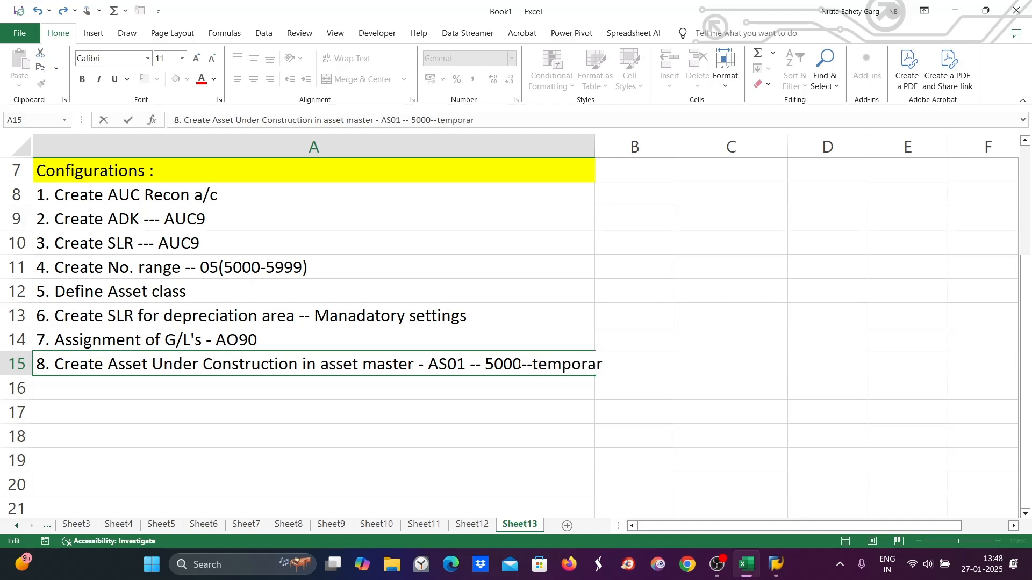
pyautogui.write('y asset')
# - Highlight the words "temporary asset" in the AuC description in cell A4
pyautogui.scroll(2, 443, 439)
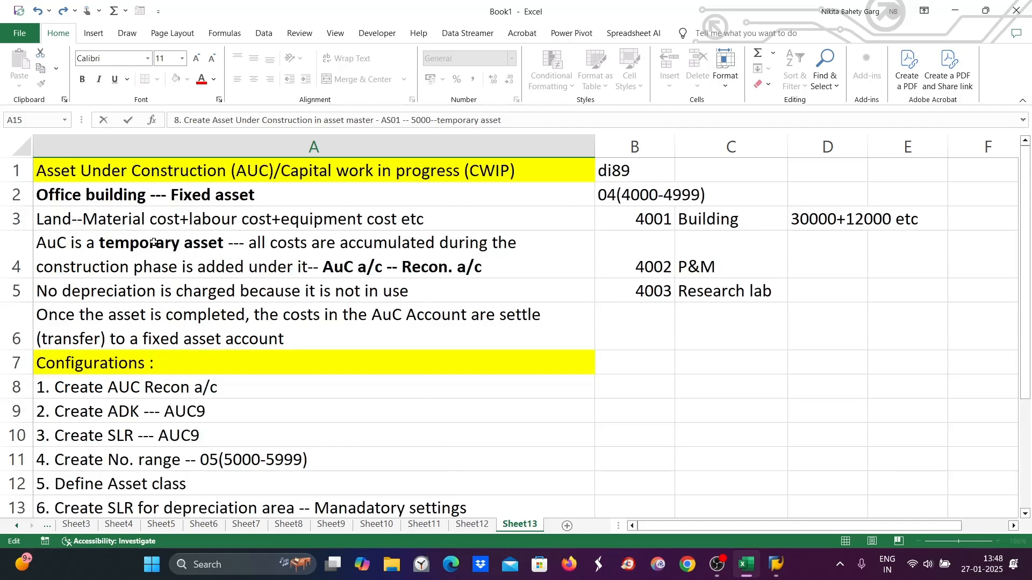
pyautogui.click(125, 243)
pyautogui.doubleClick(125, 243)
pyautogui.moveTo(100, 267); pyautogui.dragTo(234, 272)
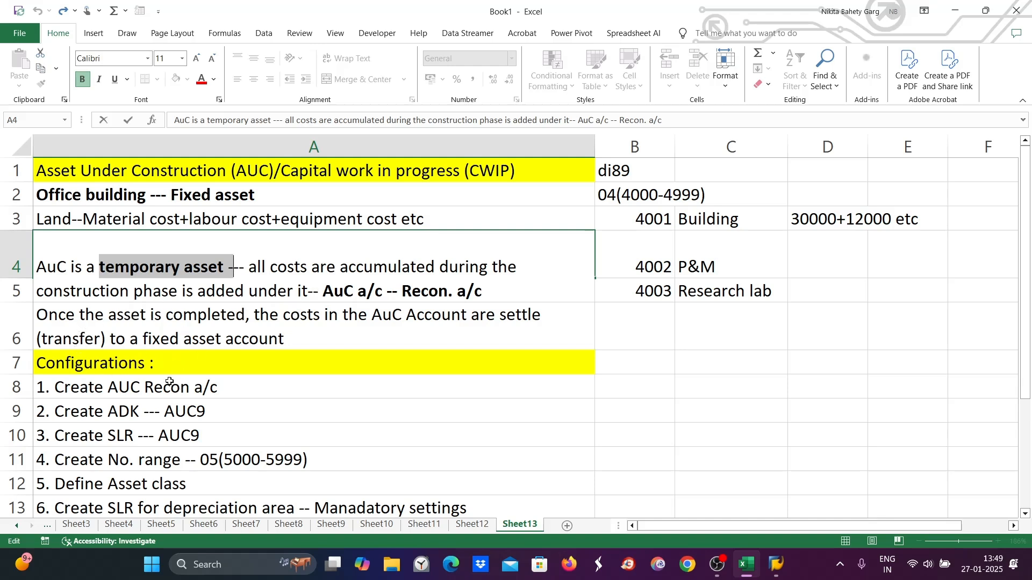
pyautogui.moveTo(101, 267); pyautogui.dragTo(74, 267)
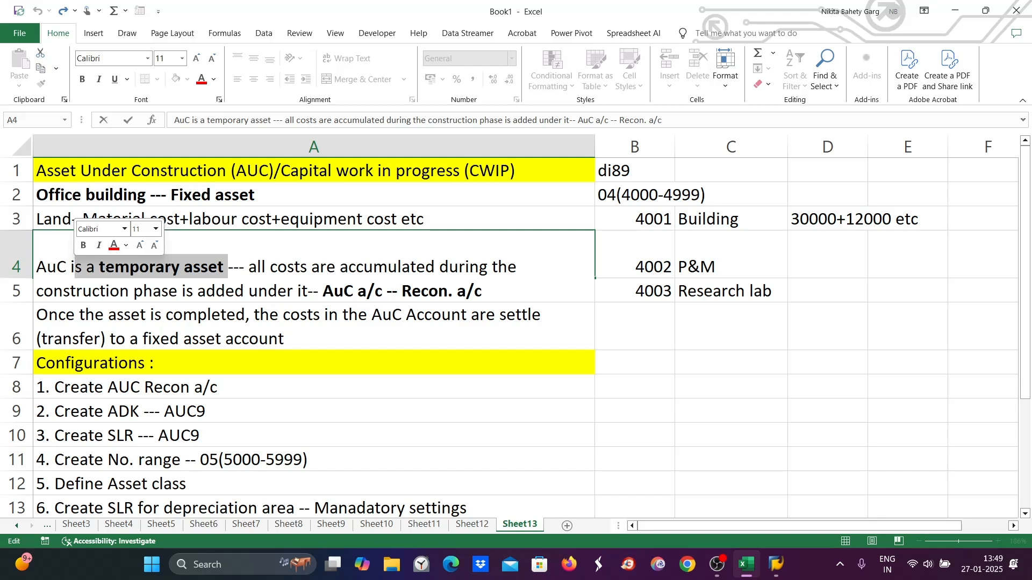
pyautogui.click(192, 328)
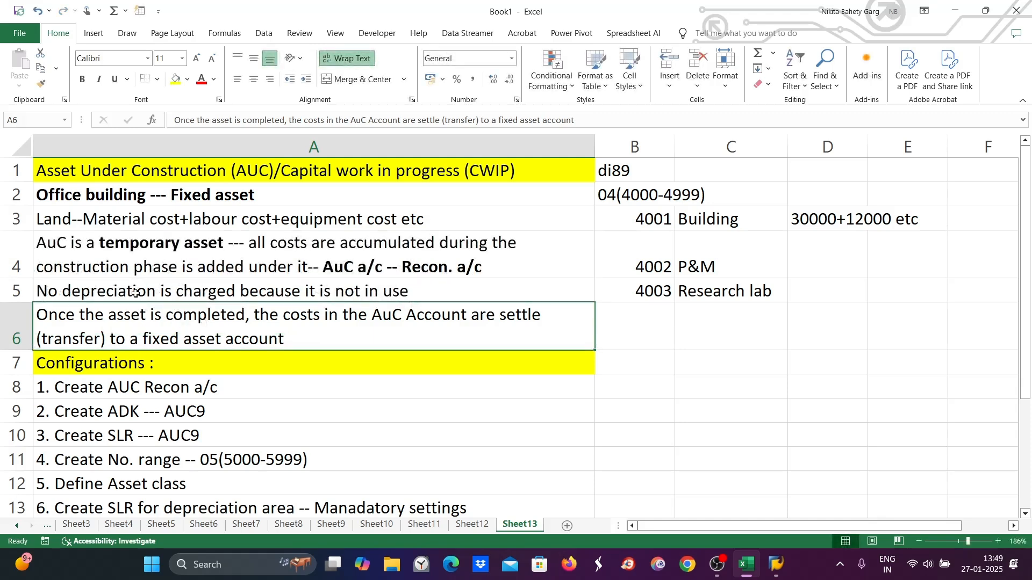
# - Make "Material cost+labour cost+equipment cost etc" bold in cell A3
pyautogui.click(56, 217)
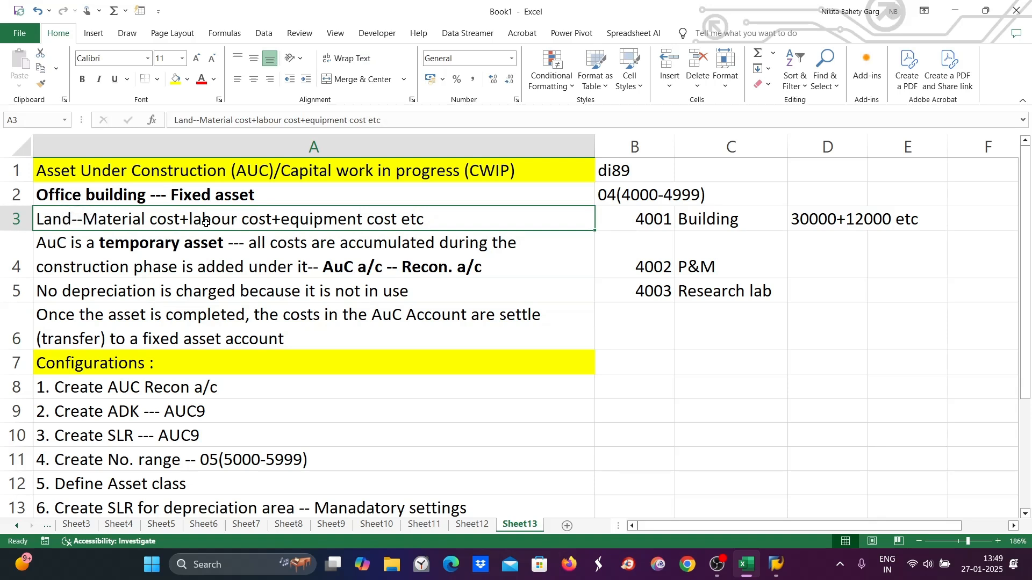
pyautogui.doubleClick(86, 220)
pyautogui.moveTo(86, 219); pyautogui.dragTo(430, 225)
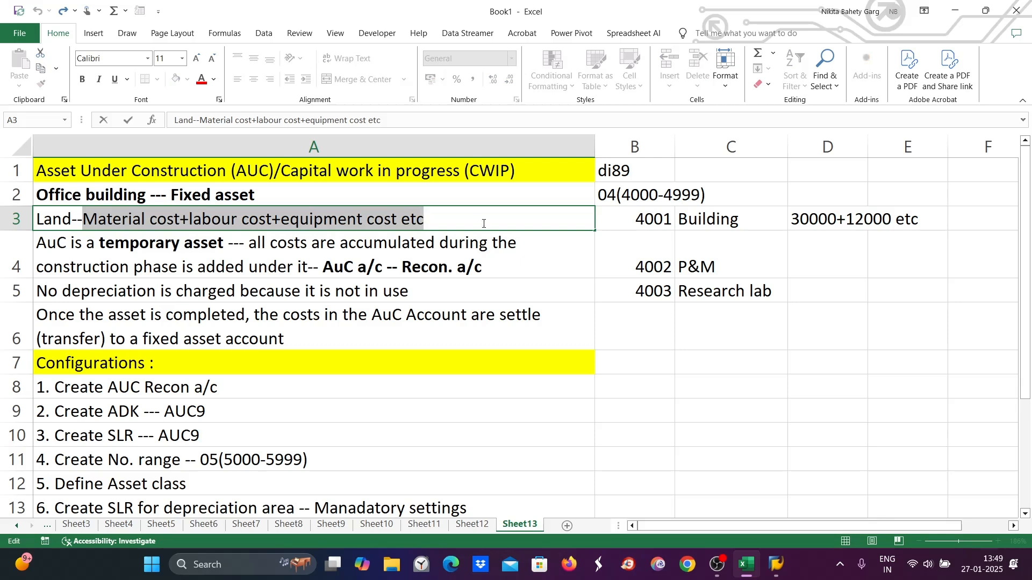
pyautogui.hotkey('ctrl', 'b')
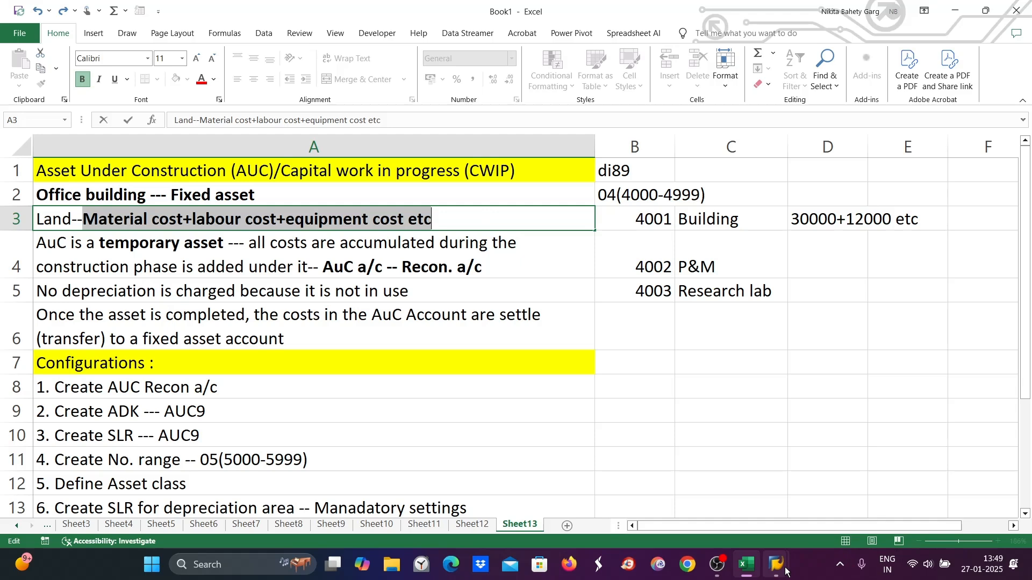
pyautogui.moveTo(786, 571)
pyautogui.click(806, 508)
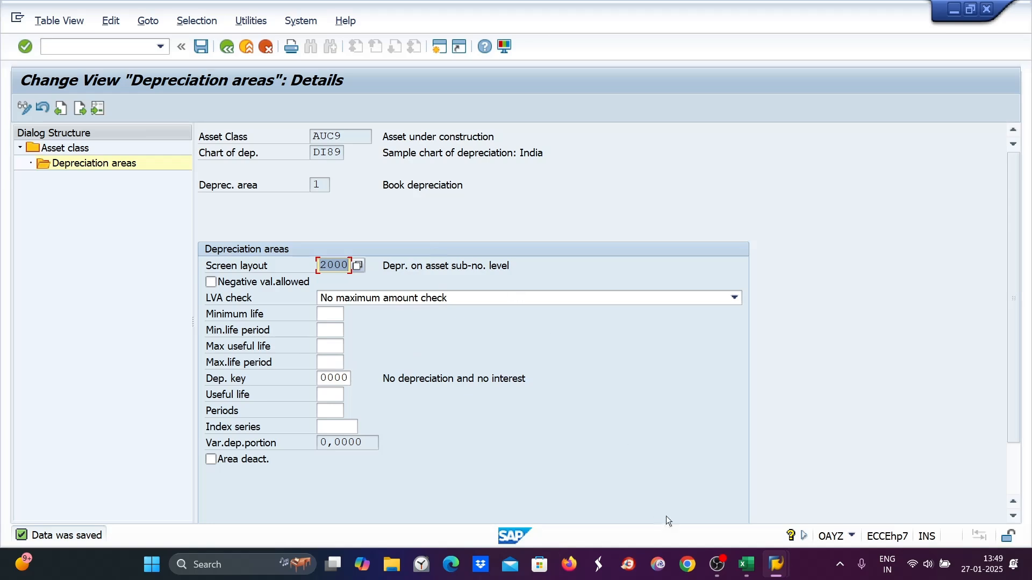
pyautogui.click(745, 565)
pyautogui.scroll(-5, 274, 410)
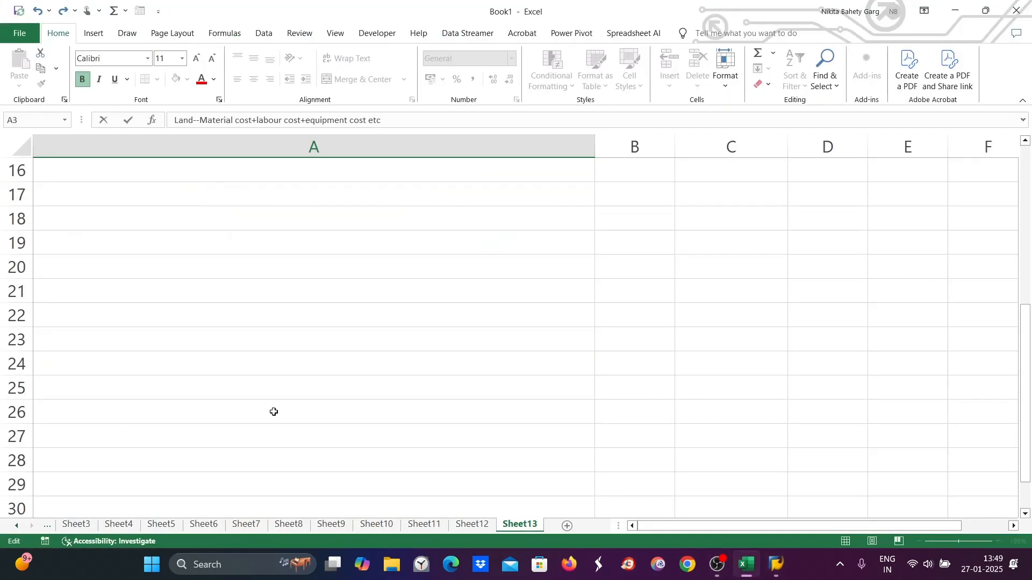
pyautogui.scroll(3, 284, 383)
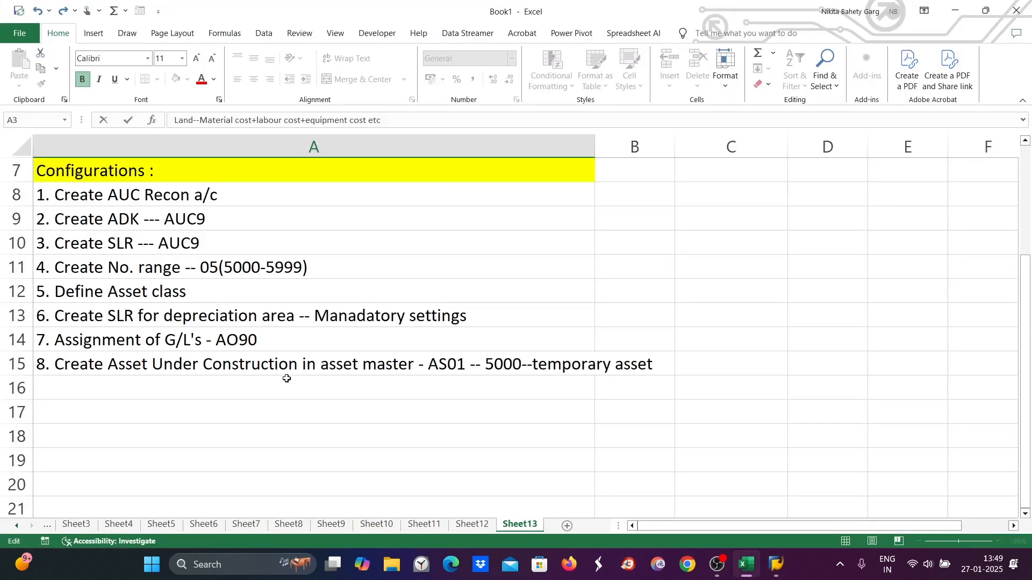
# - Start configuration step 9 in cell A16 as "9. F-90"
pyautogui.click(486, 365)
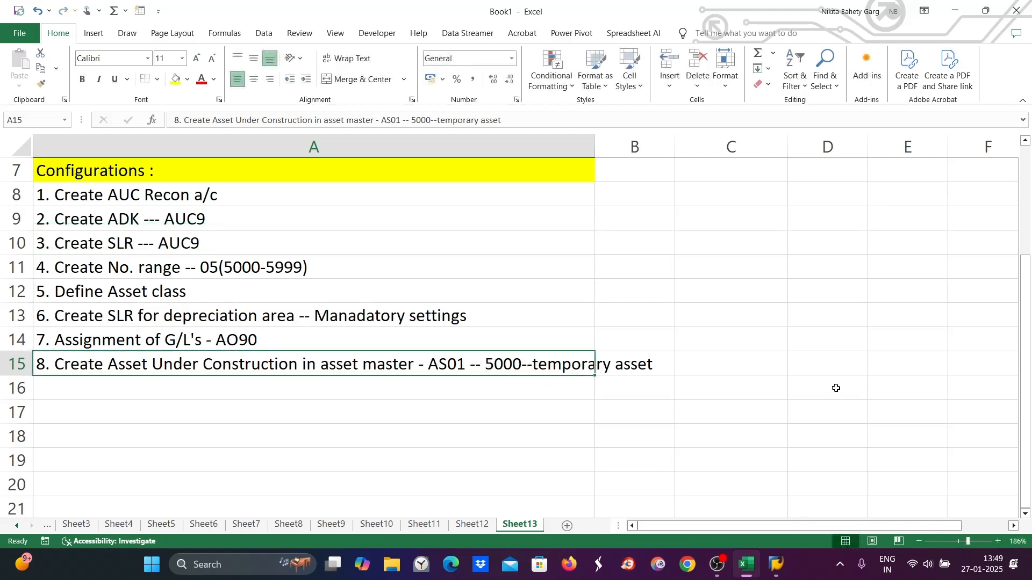
pyautogui.click(178, 392)
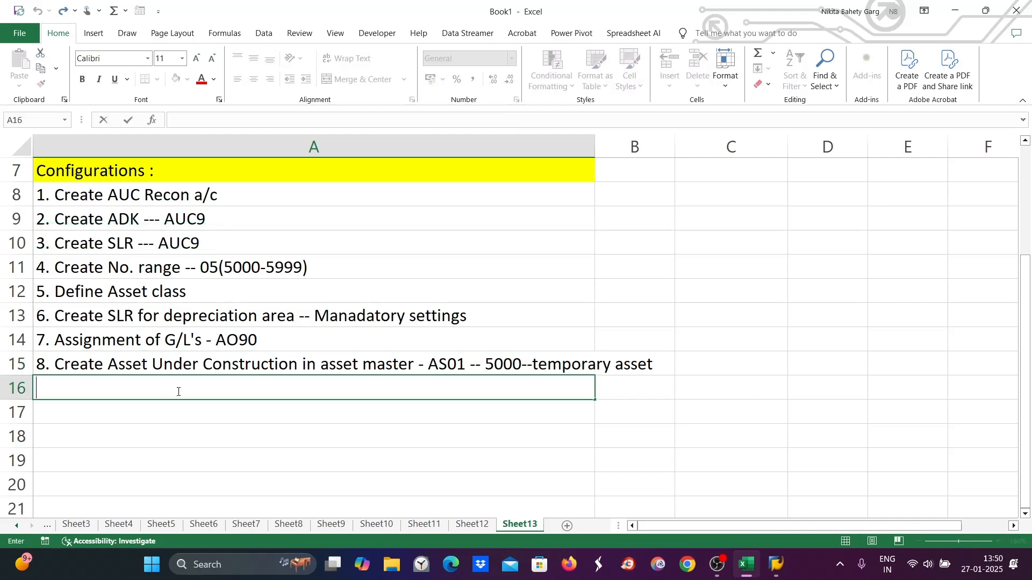
pyautogui.write('9. F-90')
# - Extend step 9 in cell A16 with ": Vendor 31"
pyautogui.doubleClick(487, 365)
pyautogui.moveTo(486, 365); pyautogui.dragTo(529, 361)
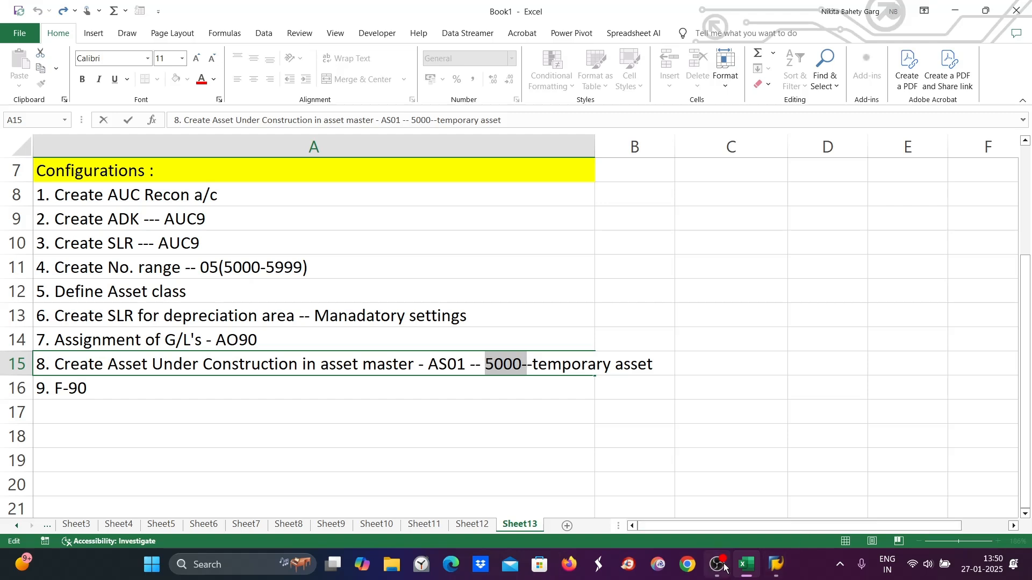
pyautogui.click(99, 386)
pyautogui.doubleClick(99, 386)
pyautogui.write(': Vendor 31')
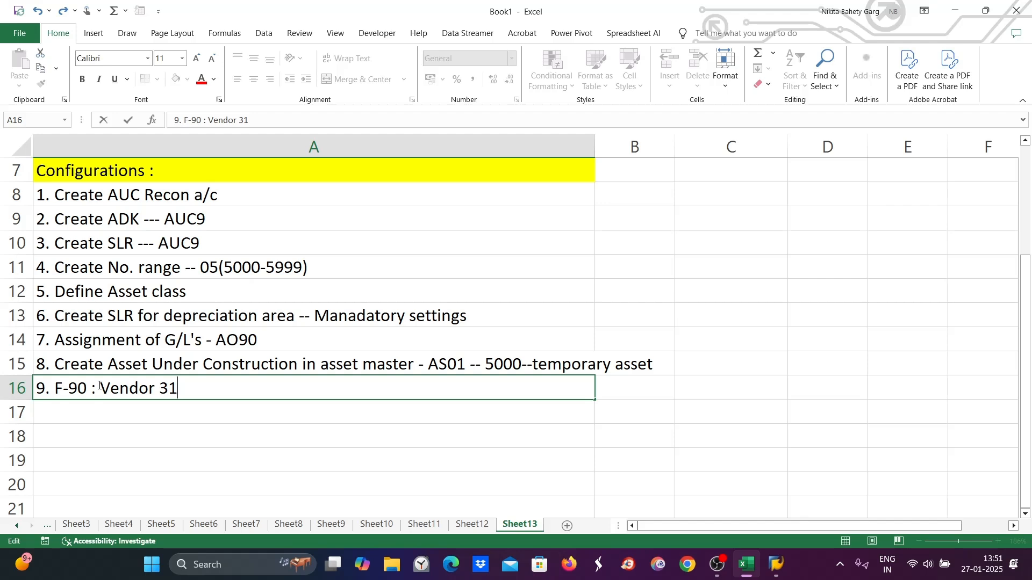
# - Rewrite step 9 in cell A16 as "9. Purchase of material for asset"
pyautogui.press('BackSpace')
pyautogui.press('BackSpace')
pyautogui.press('BackSpace')
pyautogui.press('BackSpace')
pyautogui.press('BackSpace')
pyautogui.press('BackSpace')
pyautogui.press('BackSpace')
pyautogui.press('BackSpace')
pyautogui.press('BackSpace')
pyautogui.press('BackSpace')
pyautogui.press('BackSpace')
pyautogui.press('BackSpace')
pyautogui.press('BackSpace')
pyautogui.press('BackSpace')
pyautogui.press('BackSpace')
pyautogui.press('BackSpace')
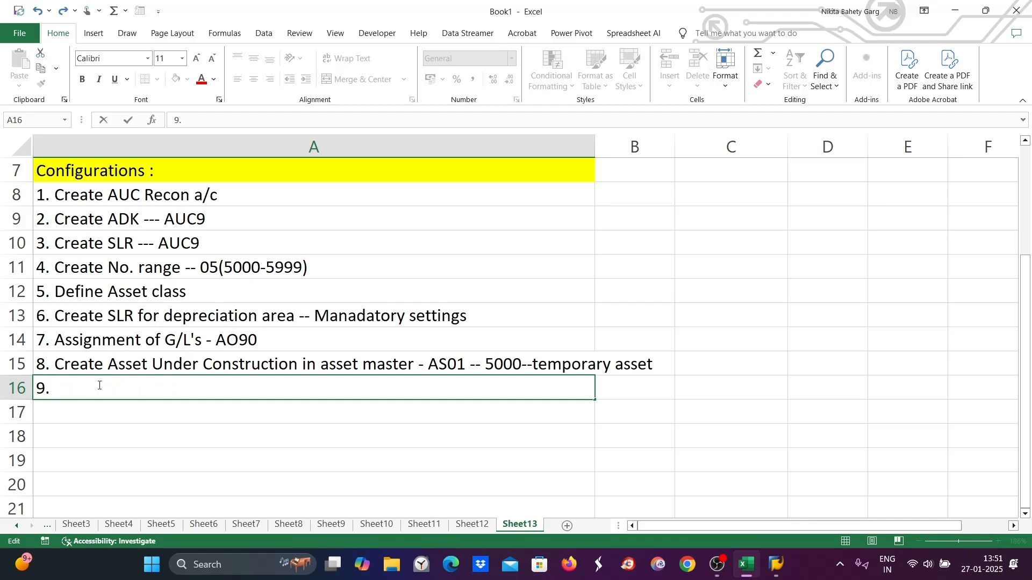
pyautogui.write('Purchase')
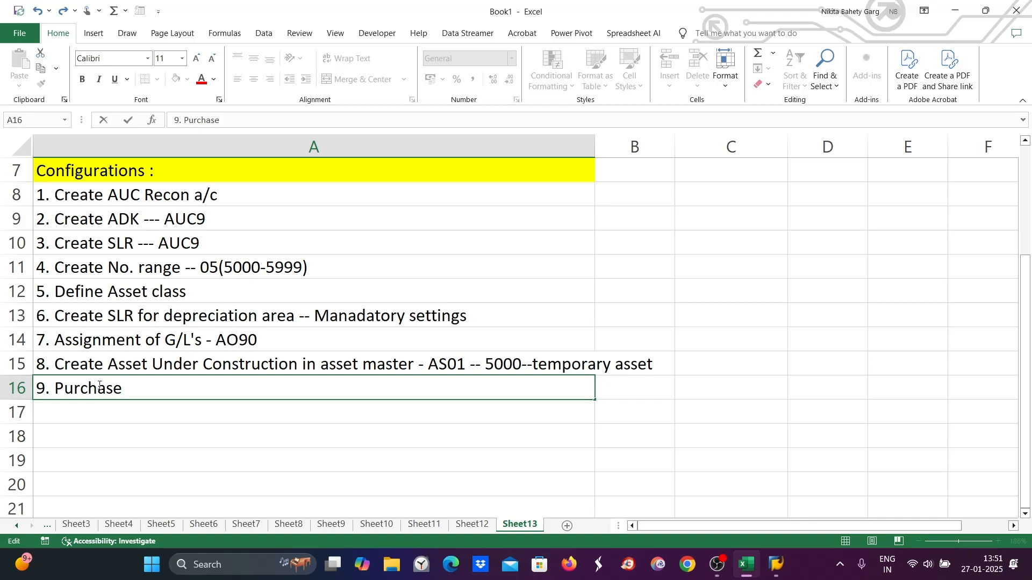
pyautogui.write('of material')
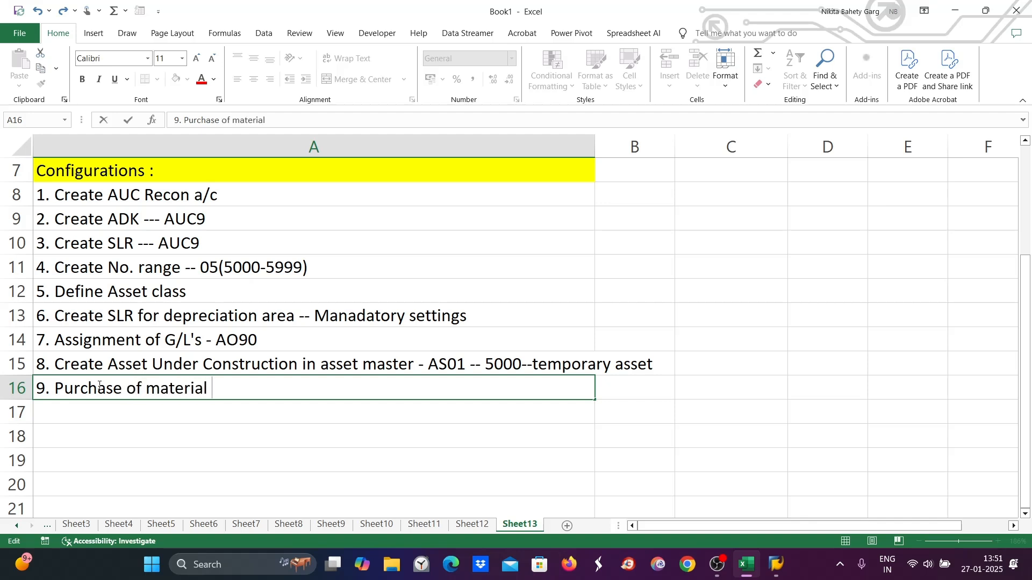
pyautogui.write(' for asset')
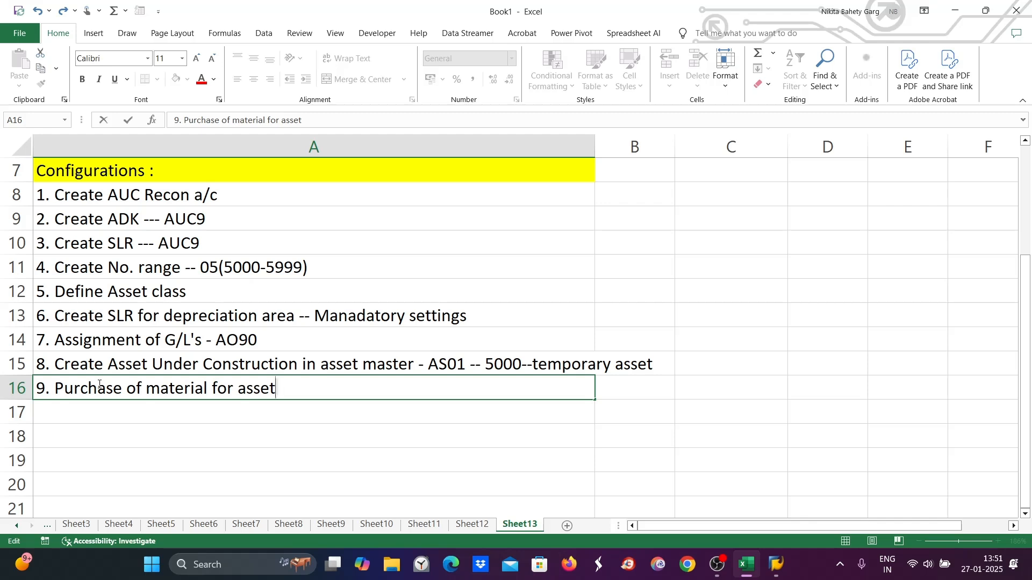
pyautogui.write('/Incurred cose')
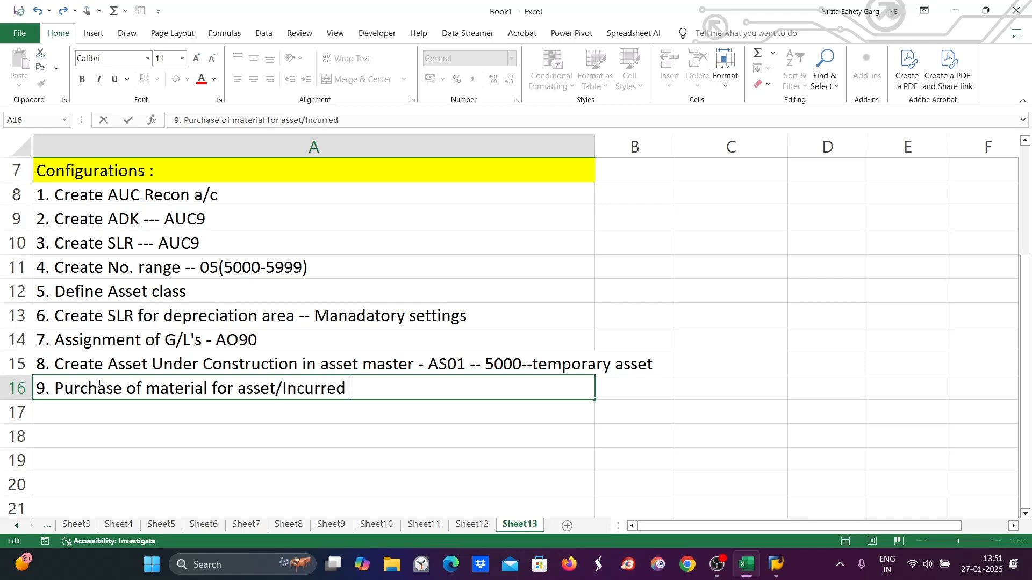
# - Extend step 9 in cell A16 with "/Incurred costs : ABZON"
pyautogui.press('BackSpace')
pyautogui.write('ts : ABZON')
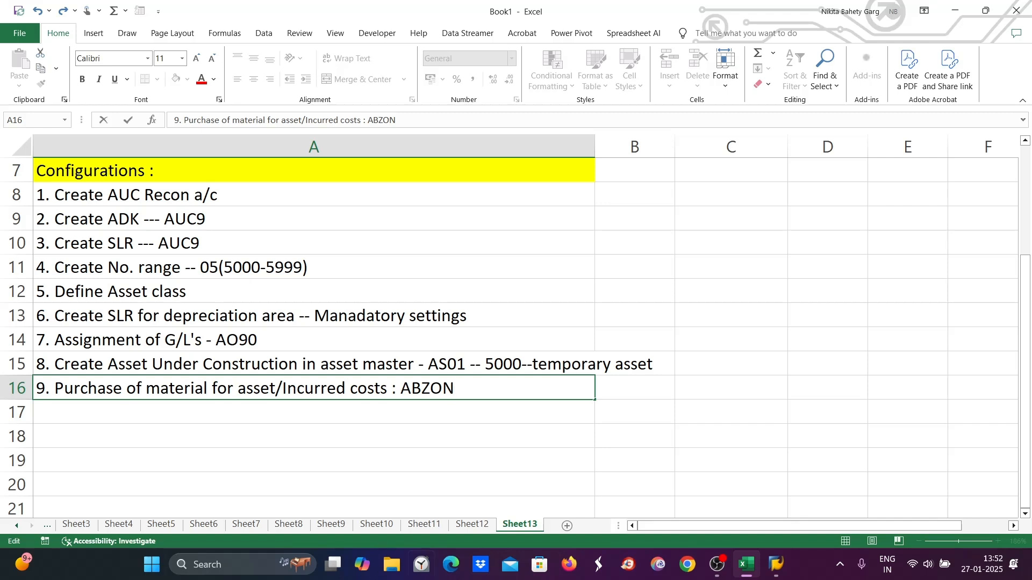
# - Switch to SAP and start transaction ABZON, dismissing the text index dialog
pyautogui.click(782, 573)
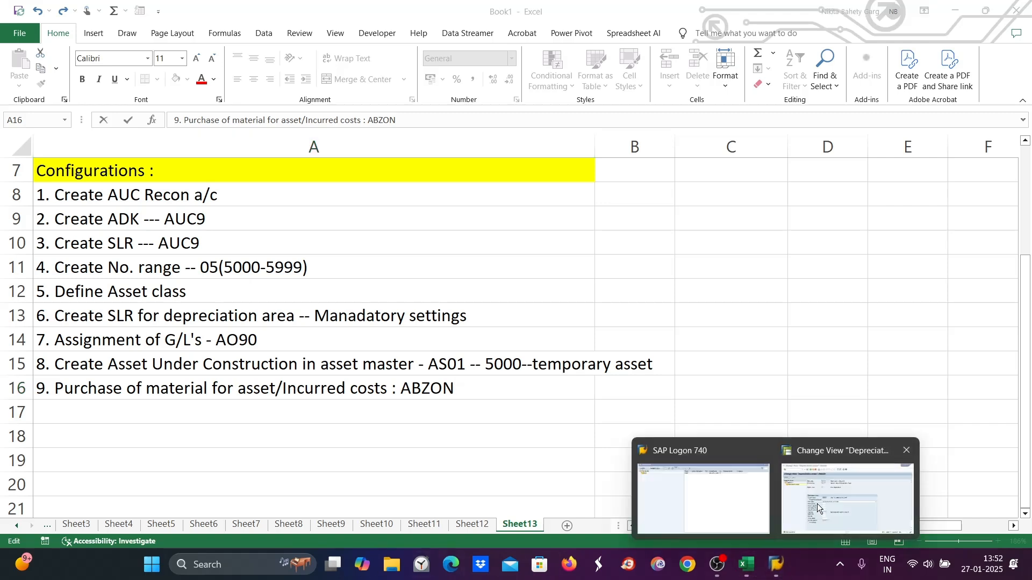
pyautogui.click(848, 483)
pyautogui.write('/NABZON')
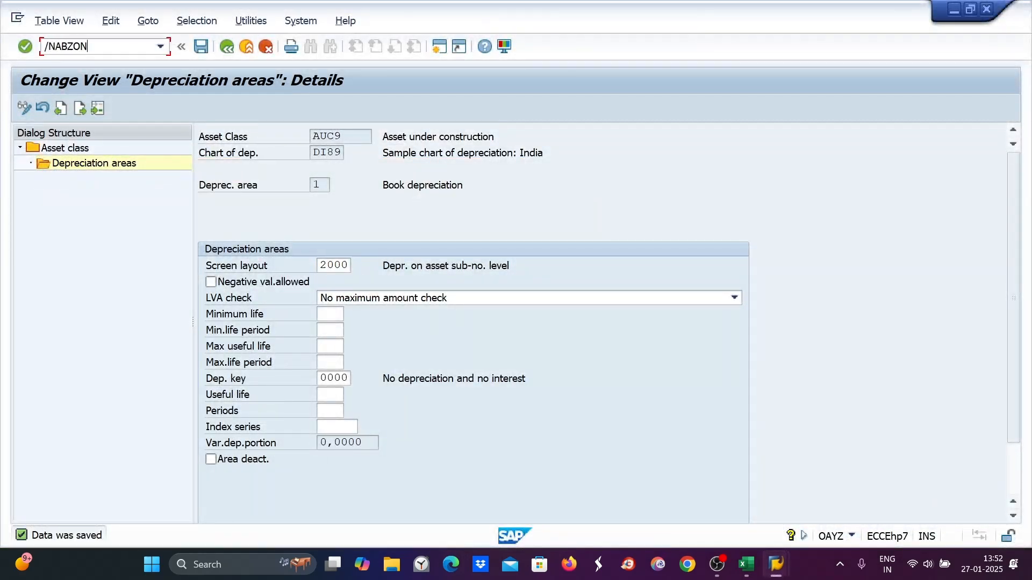
pyautogui.press('Return')
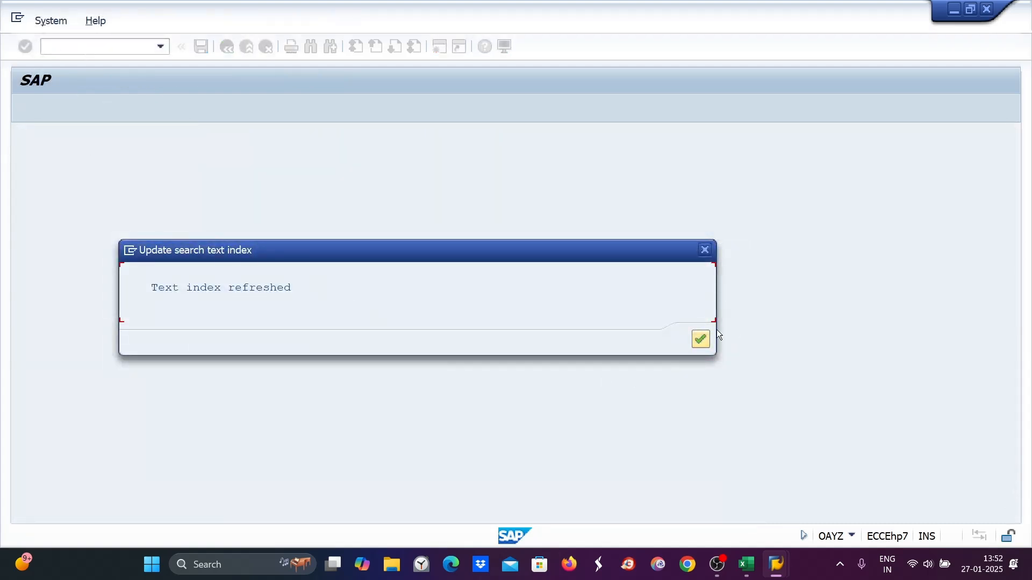
pyautogui.click(703, 342)
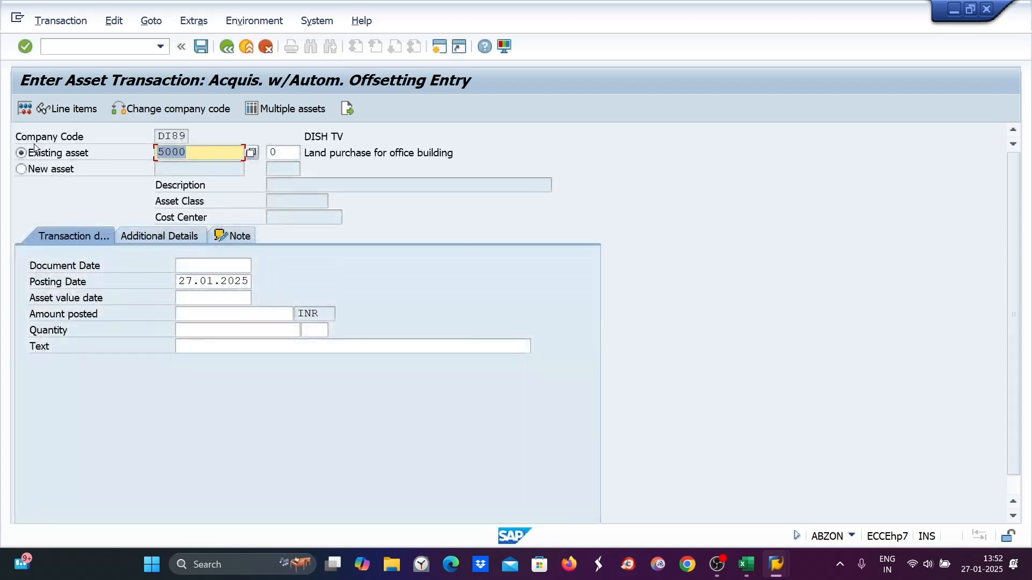
# - Fill the document date and asset value date with the posting date 27.01.2025 for asset 5000
pyautogui.moveTo(194, 155); pyautogui.dragTo(160, 152)
pyautogui.moveTo(303, 153); pyautogui.dragTo(459, 151)
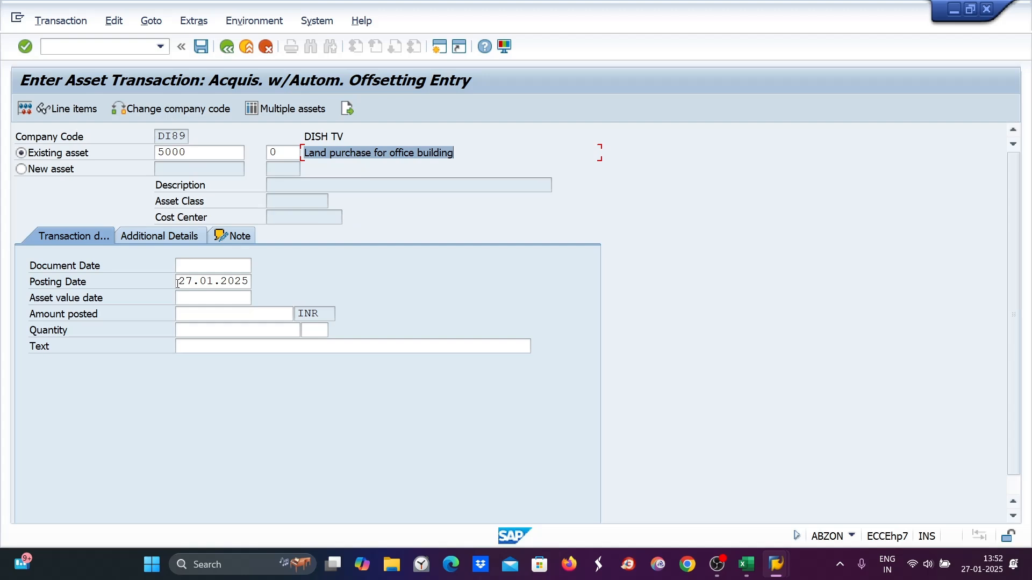
pyautogui.moveTo(177, 283); pyautogui.dragTo(264, 286)
pyautogui.hotkey('ctrl', 'c')
pyautogui.click(177, 264)
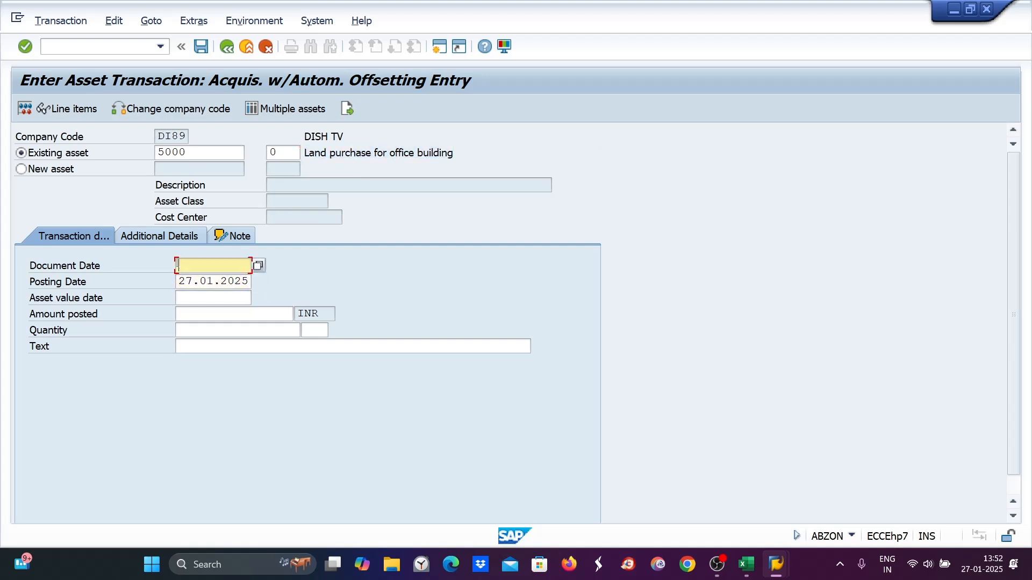
pyautogui.hotkey('ctrl', 'v')
pyautogui.click(185, 299)
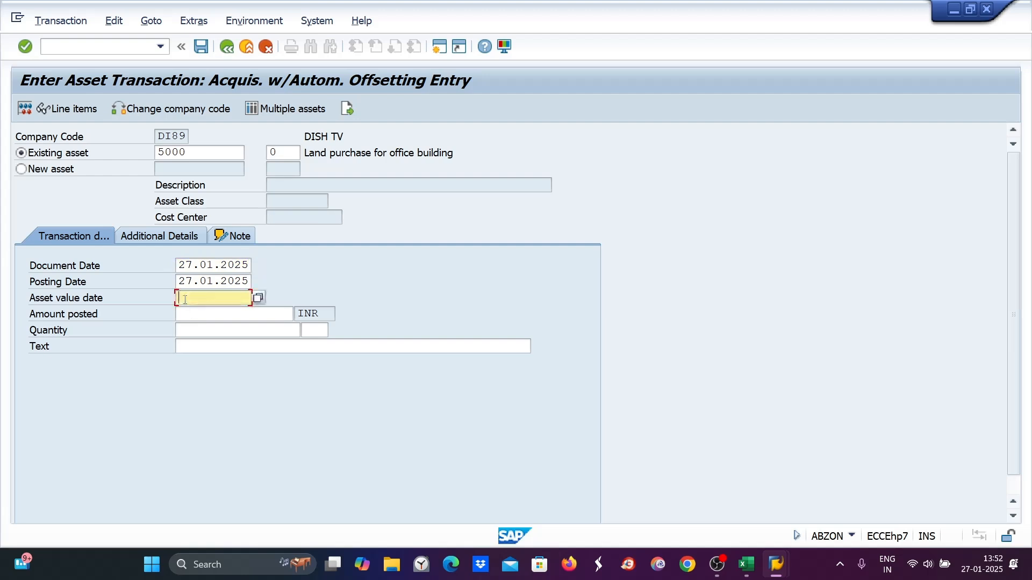
pyautogui.hotkey('ctrl', 'v')
# - Try entering 10000 as the amount posted
pyautogui.click(185, 344)
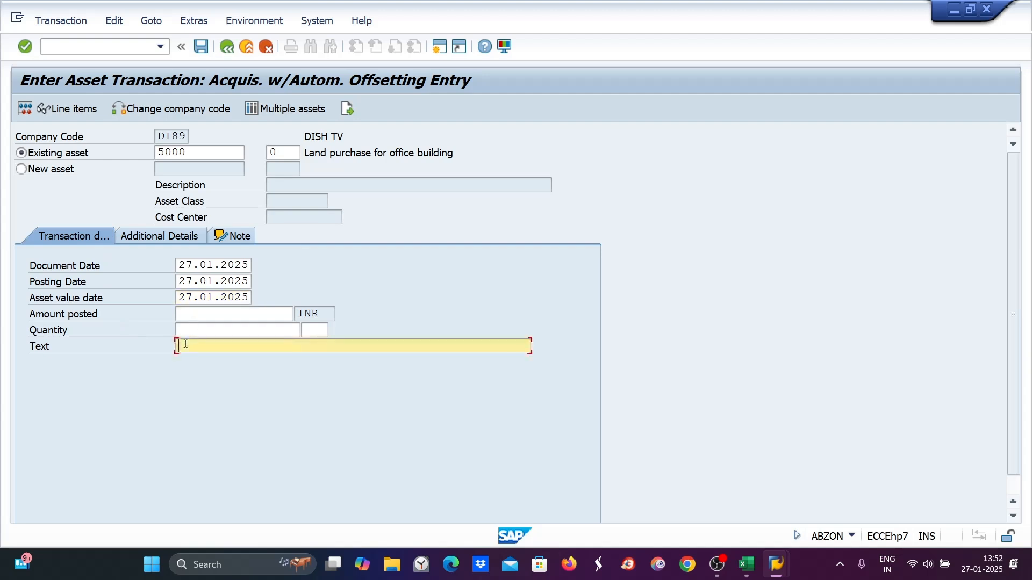
pyautogui.click(186, 313)
pyautogui.write('10000')
pyautogui.press('BackSpace')
pyautogui.press('BackSpace')
pyautogui.press('BackSpace')
pyautogui.press('BackSpace')
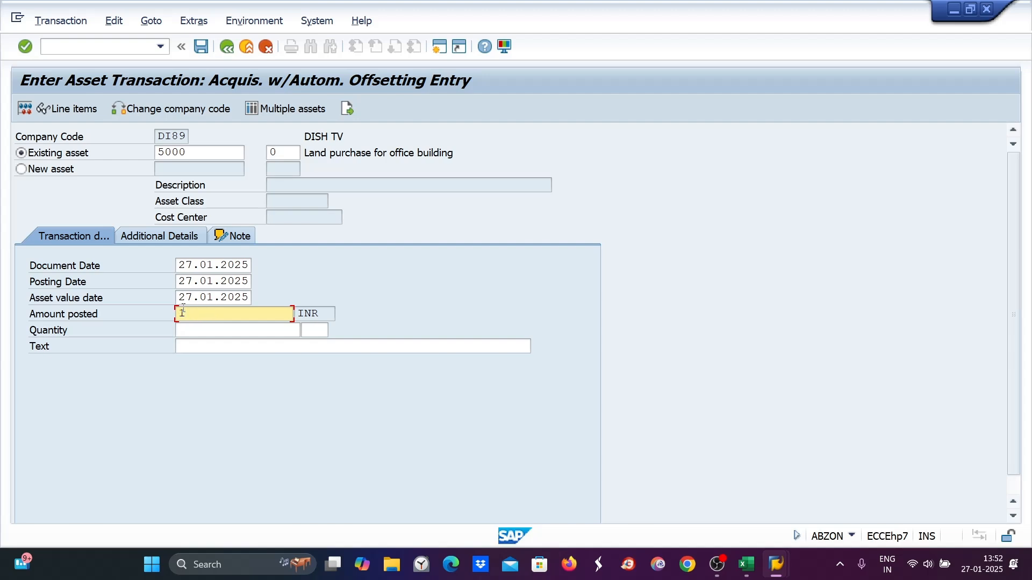
# - Open a new session and start the Asset Explorer with AW01N
pyautogui.click(439, 47)
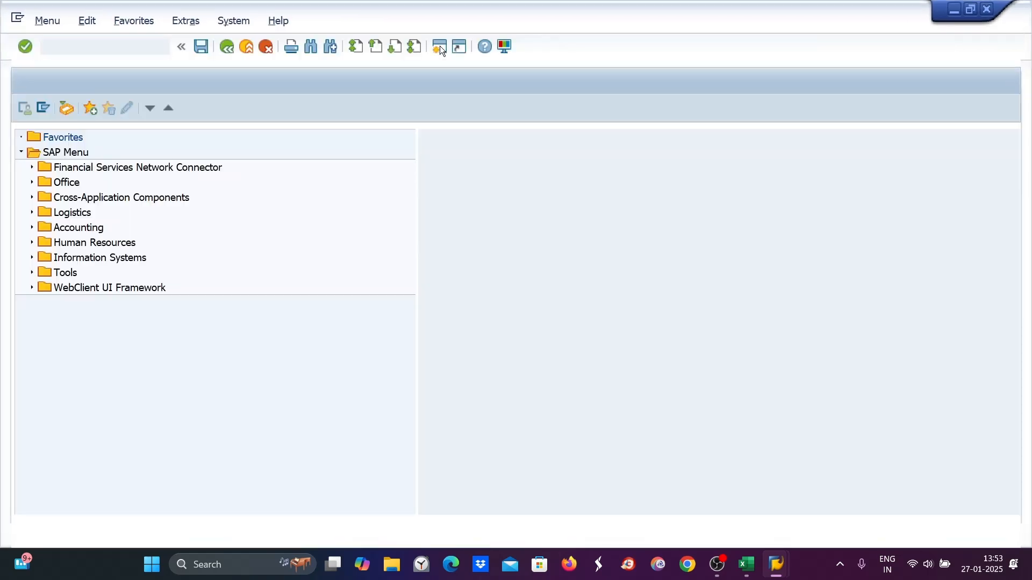
pyautogui.write('AW01N')
pyautogui.press('Return')
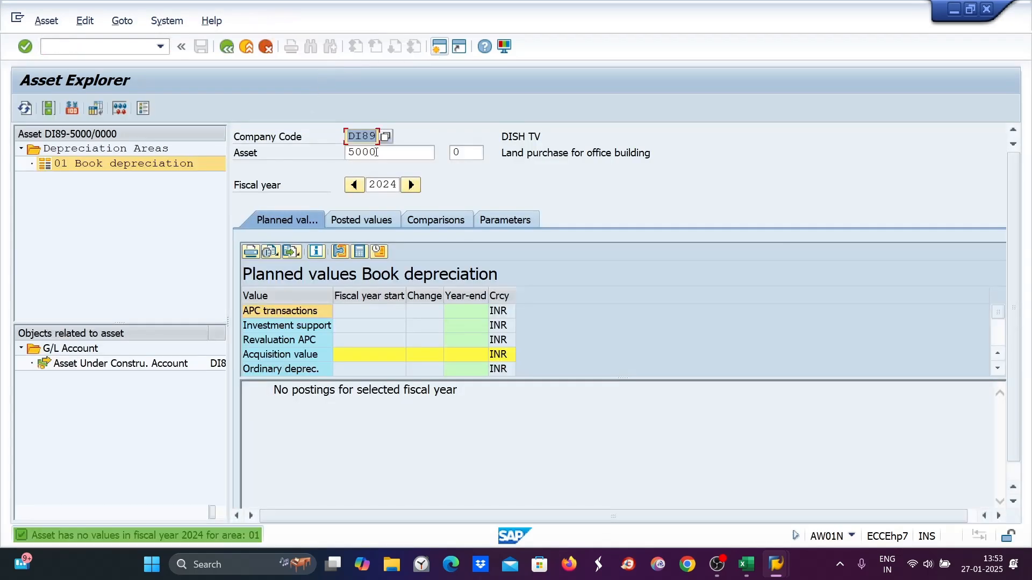
# - Display asset 4001 in the Asset Explorer and review its planned and posted values
pyautogui.moveTo(381, 151); pyautogui.dragTo(343, 154)
pyautogui.write('4')
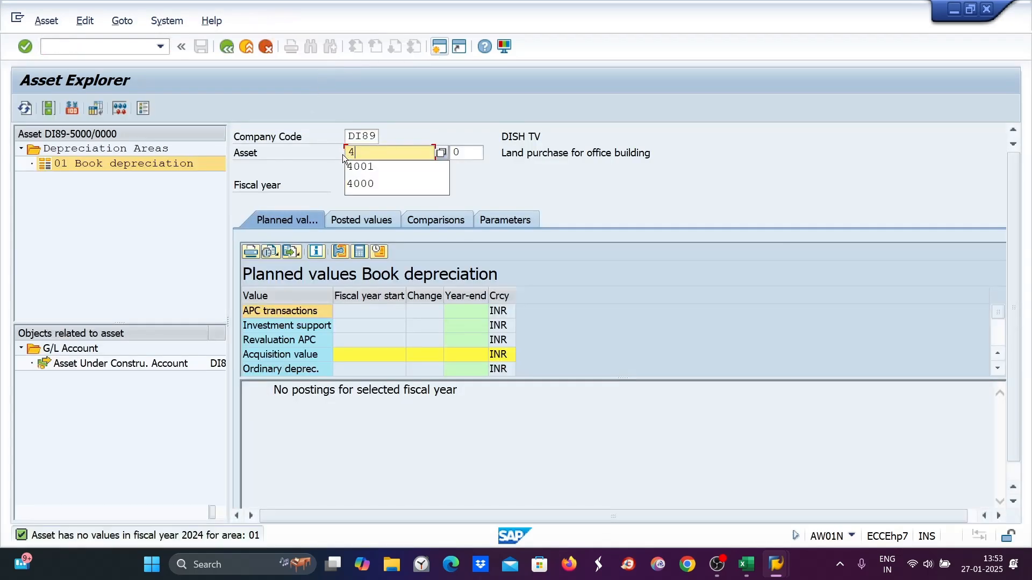
pyautogui.write('002')
pyautogui.press('Return')
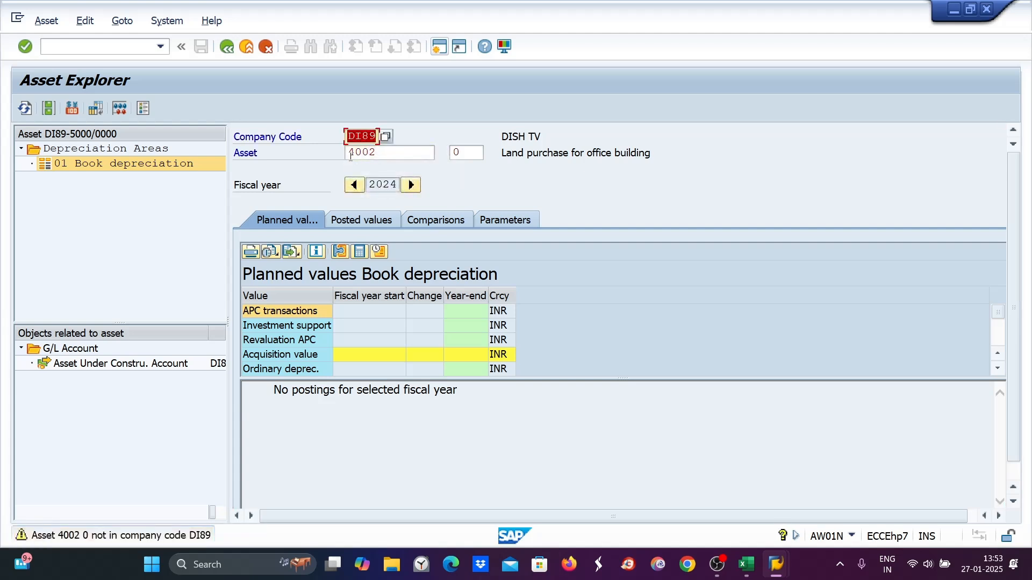
pyautogui.click(389, 154)
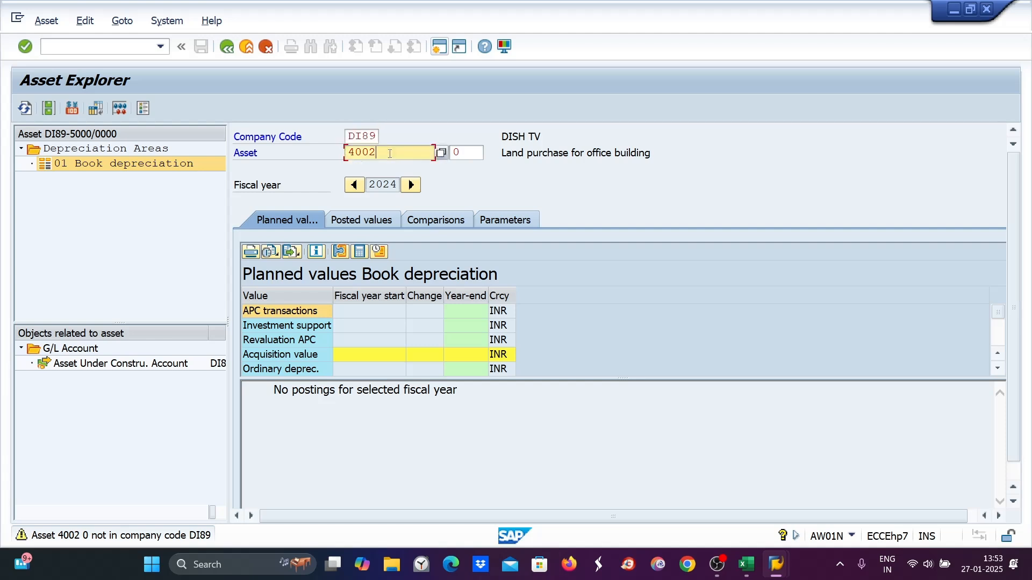
pyautogui.moveTo(389, 155); pyautogui.dragTo(339, 156)
pyautogui.write('4001')
pyautogui.press('Return')
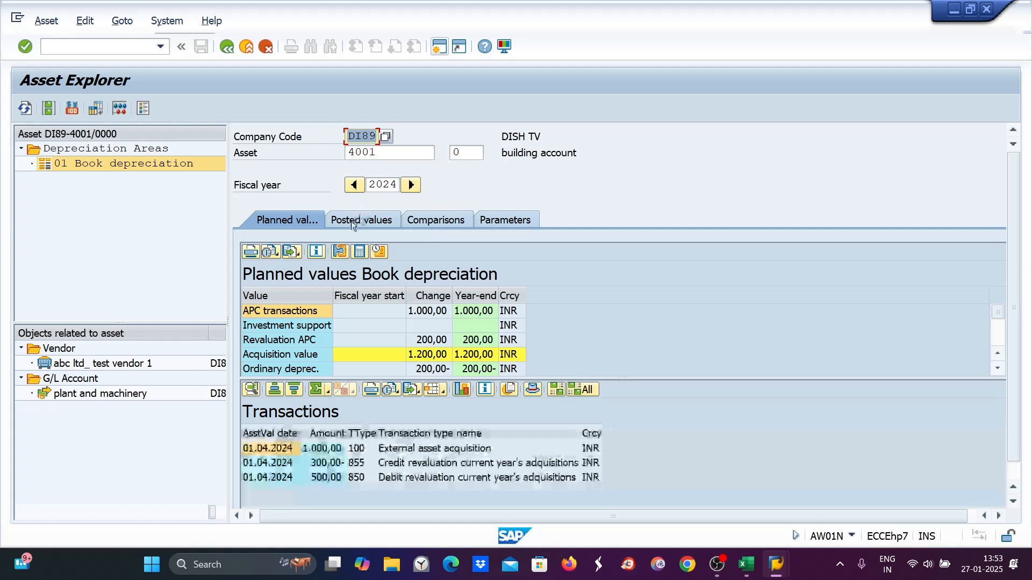
pyautogui.click(354, 223)
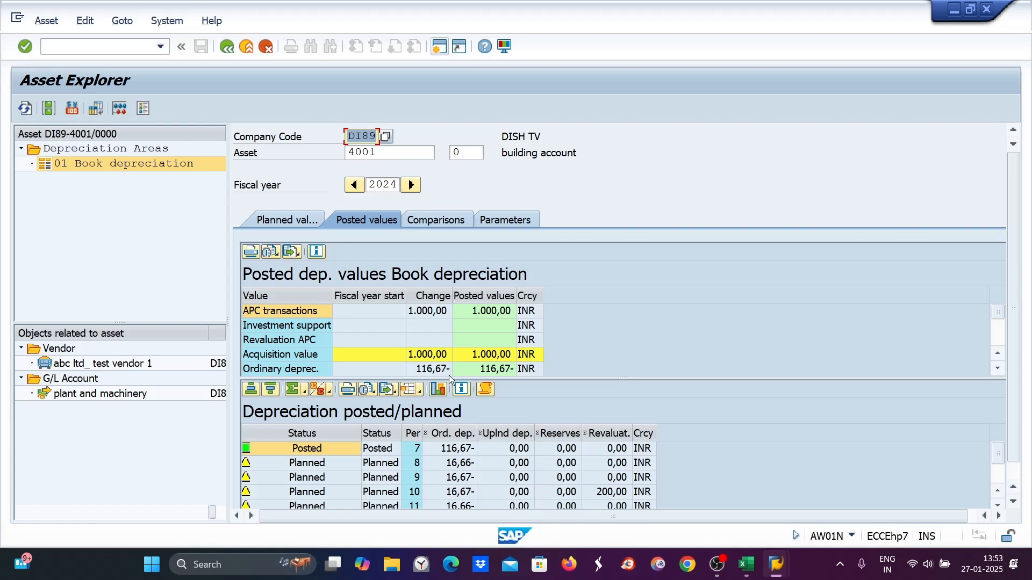
pyautogui.press('Tab')
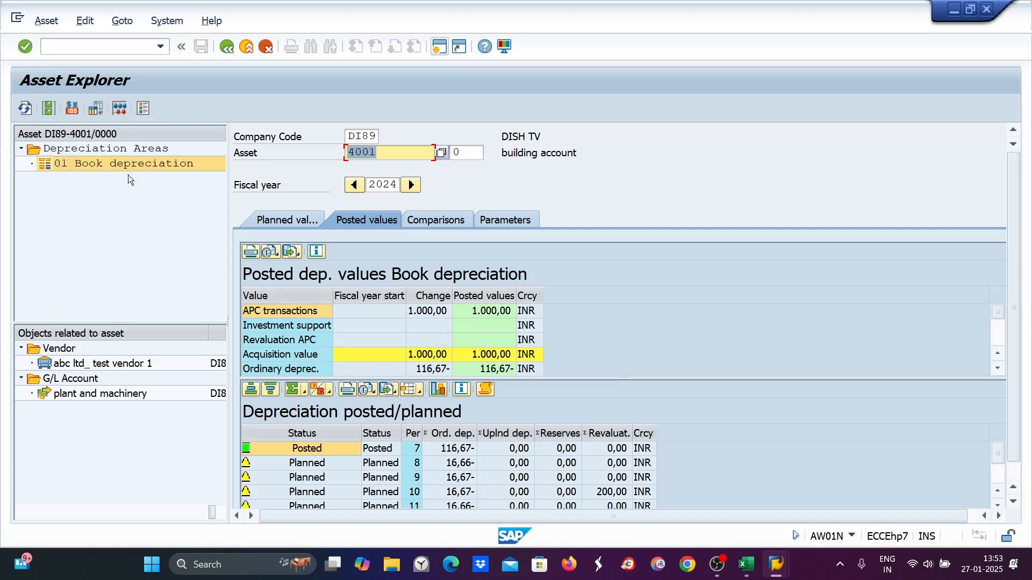
# - Open asset 4001 for changing with transaction AS02
pyautogui.click(58, 48)
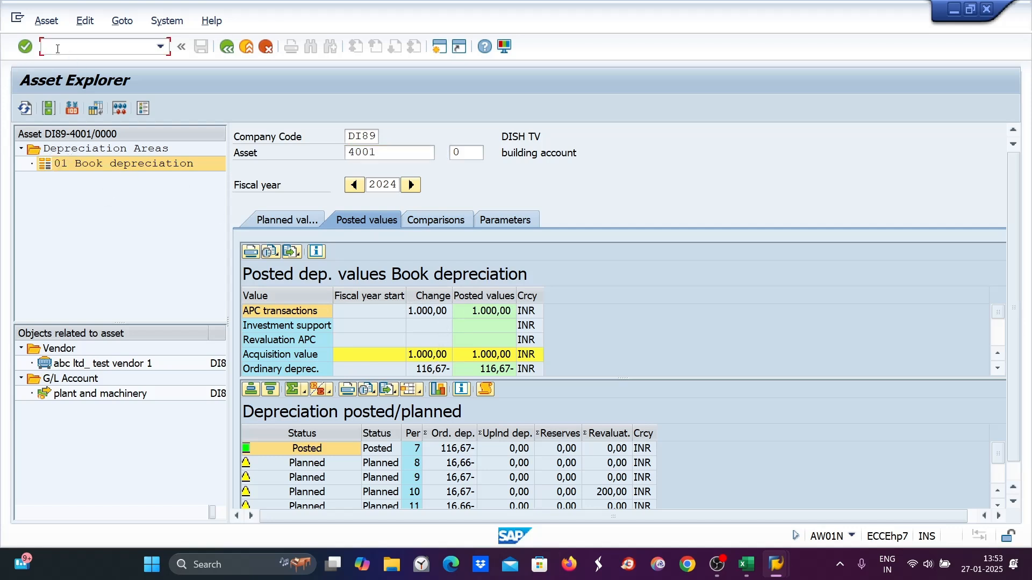
pyautogui.write('/NAS02')
pyautogui.press('Return')
pyautogui.write('400')
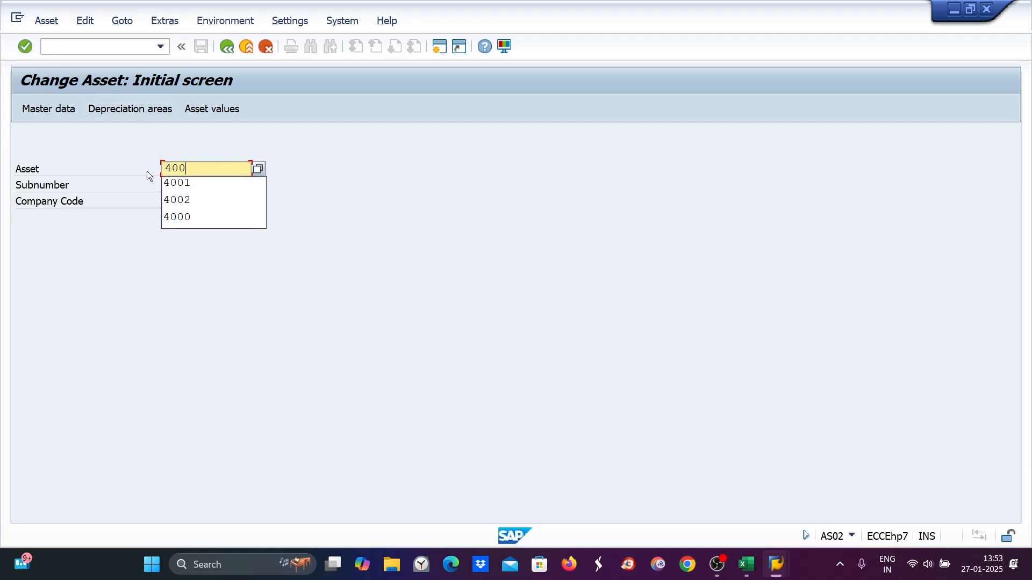
pyautogui.write('1')
pyautogui.press('Return')
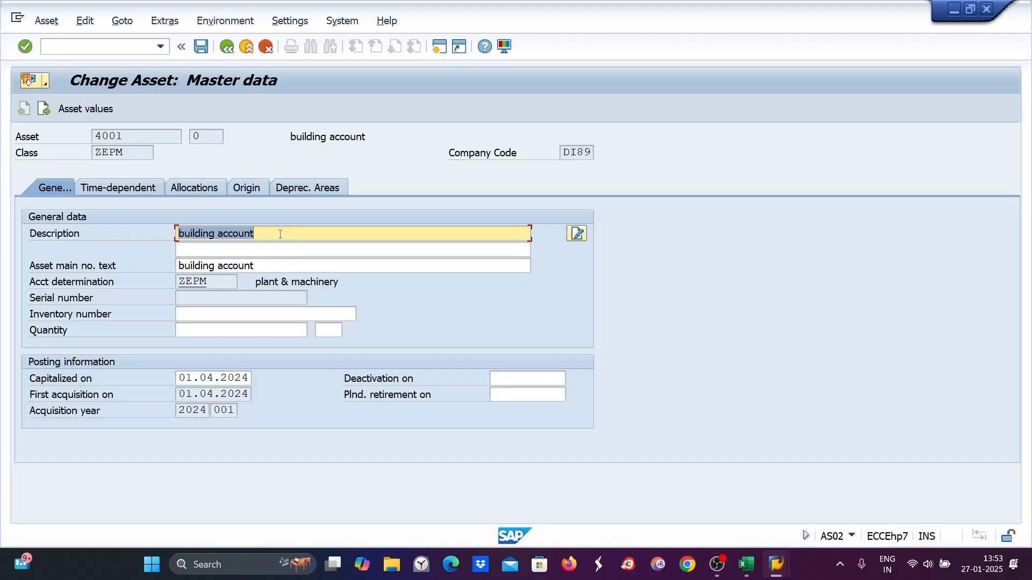
# - Change the asset description to "office building account"
pyautogui.moveTo(272, 266); pyautogui.dragTo(147, 262)
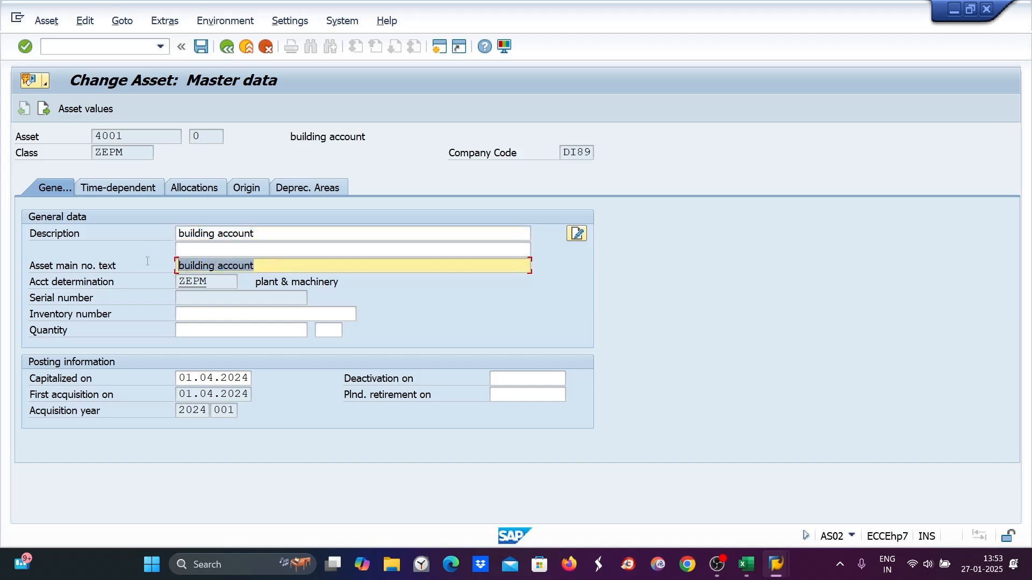
pyautogui.moveTo(255, 234); pyautogui.dragTo(166, 233)
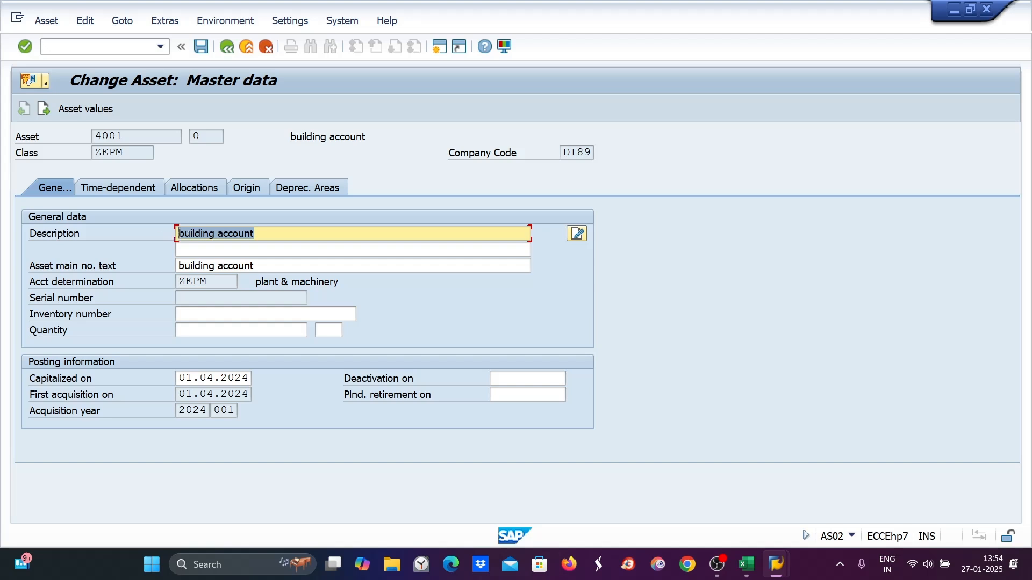
pyautogui.click(181, 235)
pyautogui.write('OFFICE')
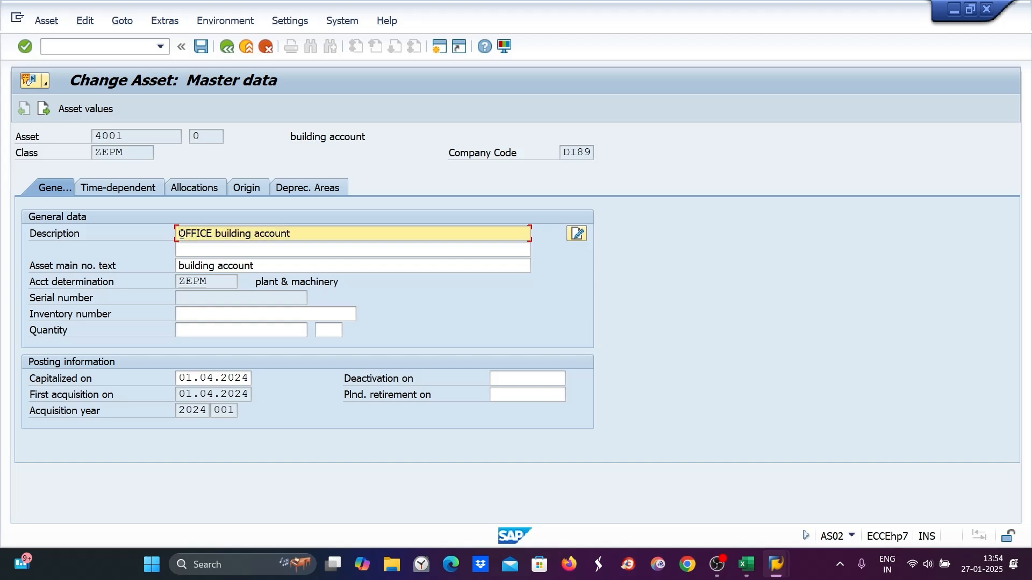
pyautogui.moveTo(214, 234); pyautogui.dragTo(165, 236)
pyautogui.press('BackSpace')
pyautogui.press('Delete')
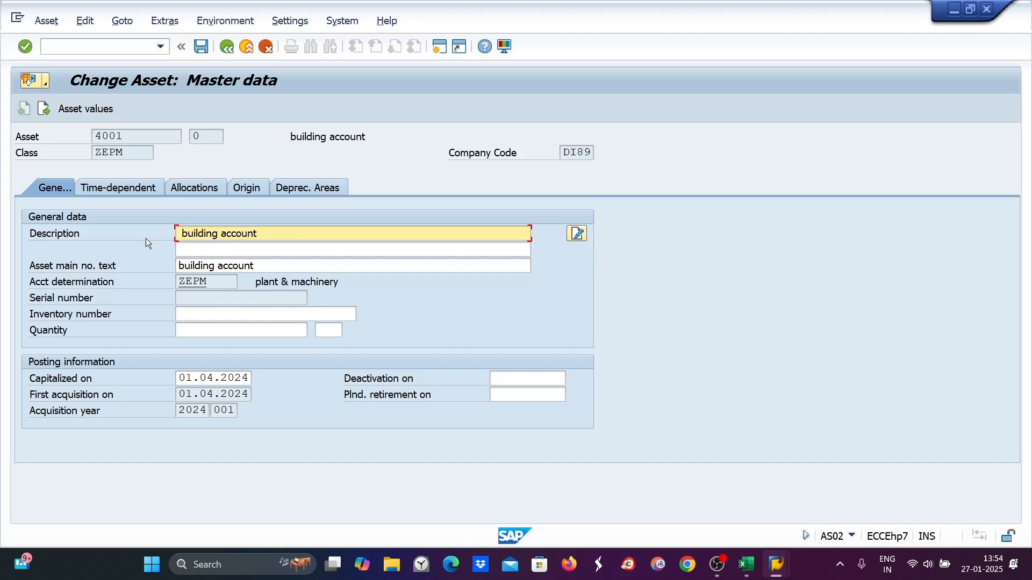
pyautogui.write('office')
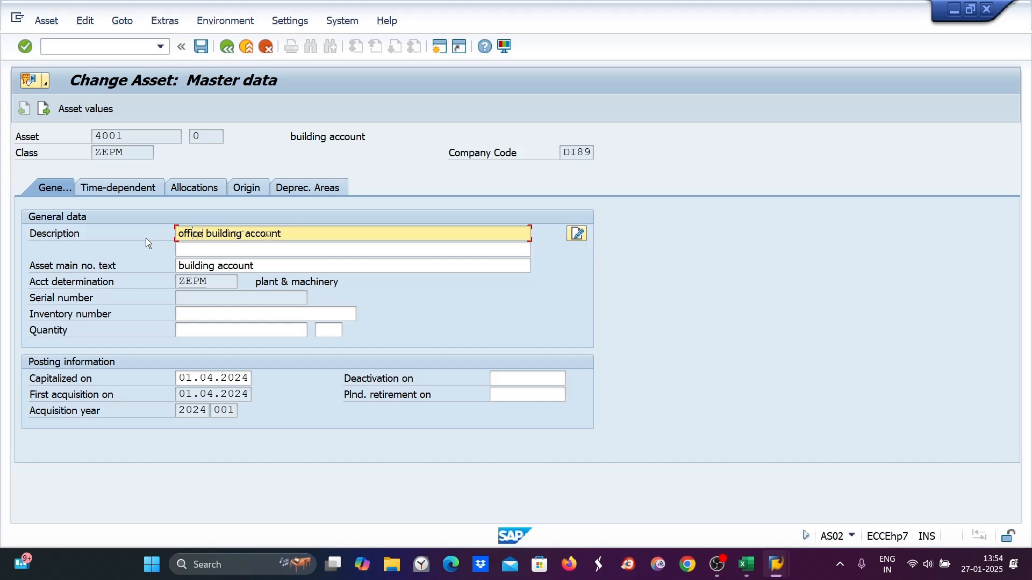
# - Copy the description into the asset main number text and save the asset
pyautogui.moveTo(291, 237); pyautogui.dragTo(89, 232)
pyautogui.hotkey('ctrl', 'c')
pyautogui.moveTo(267, 271); pyautogui.dragTo(89, 273)
pyautogui.hotkey('ctrl', 'v')
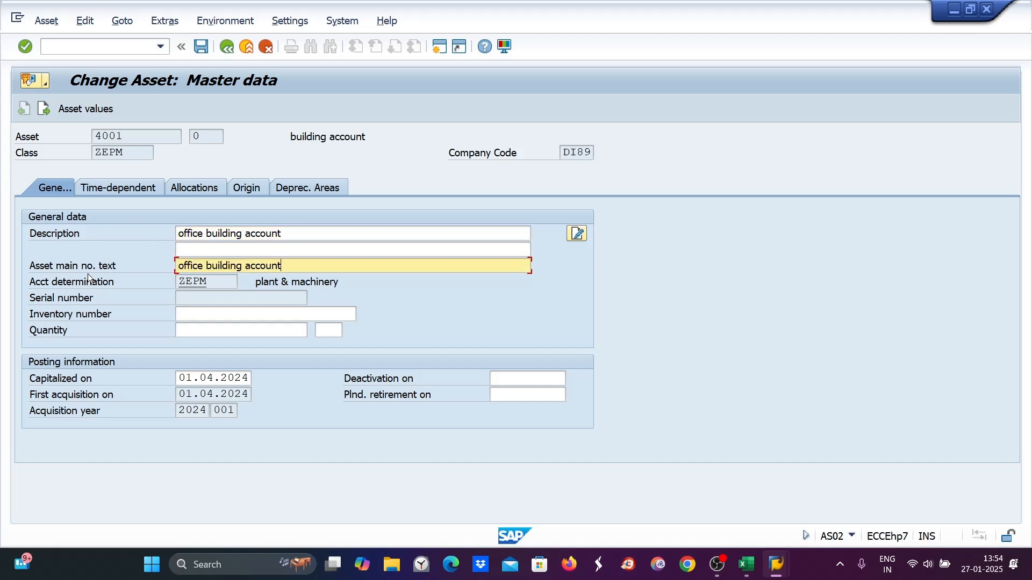
pyautogui.hotkey('ctrl', 's')
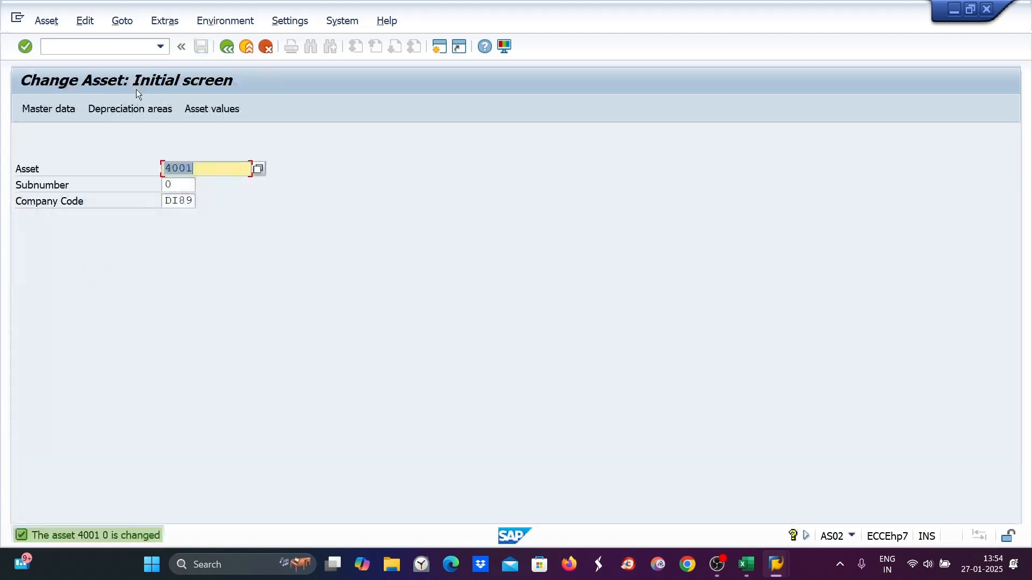
# - Reopen the Asset Explorer with AW01N for asset 4001
pyautogui.click(63, 49)
pyautogui.write('/')
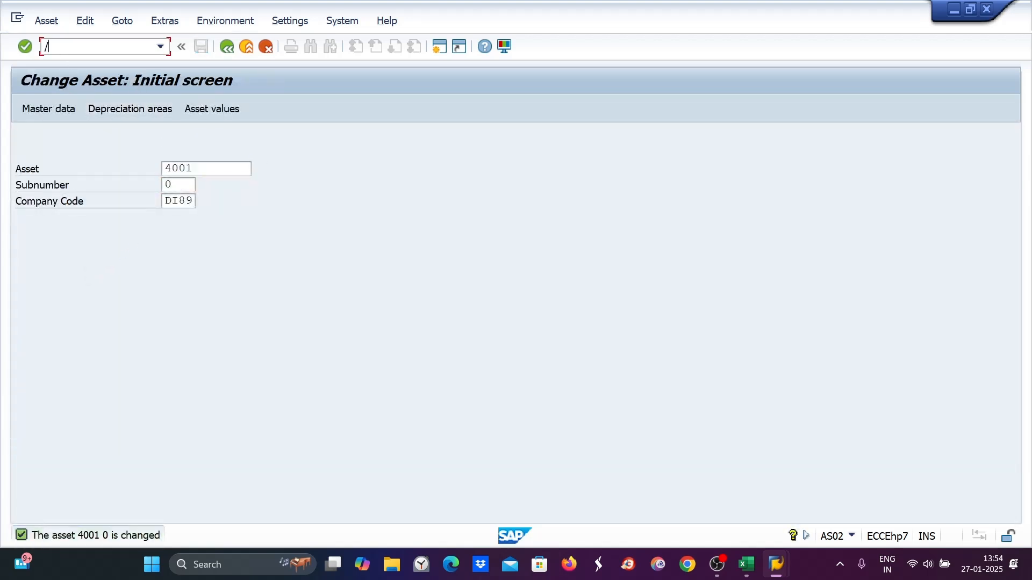
pyautogui.write('naw01n')
pyautogui.press('Return')
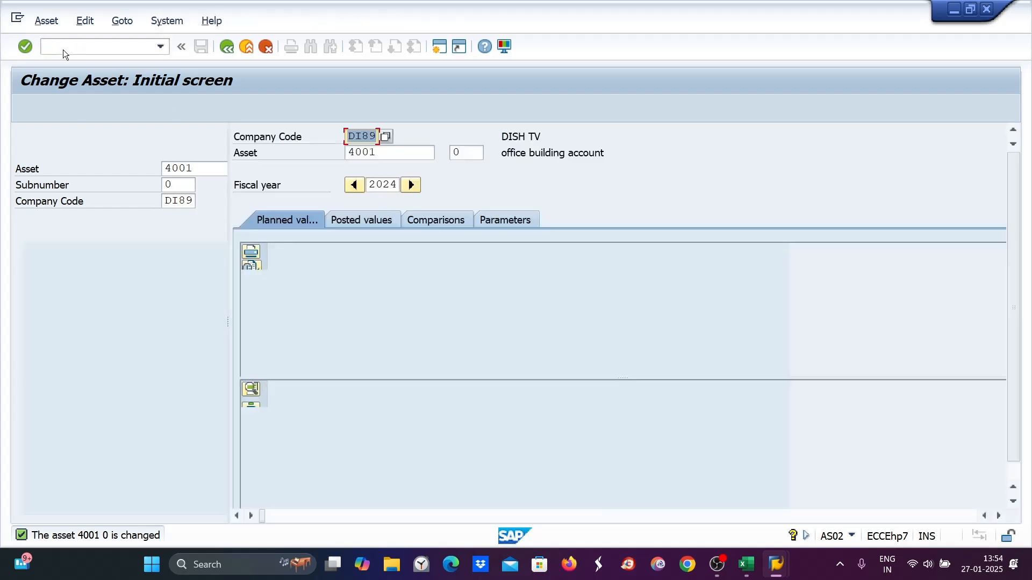
# - Review the asset's posted values and planned values for book depreciation
pyautogui.click(356, 224)
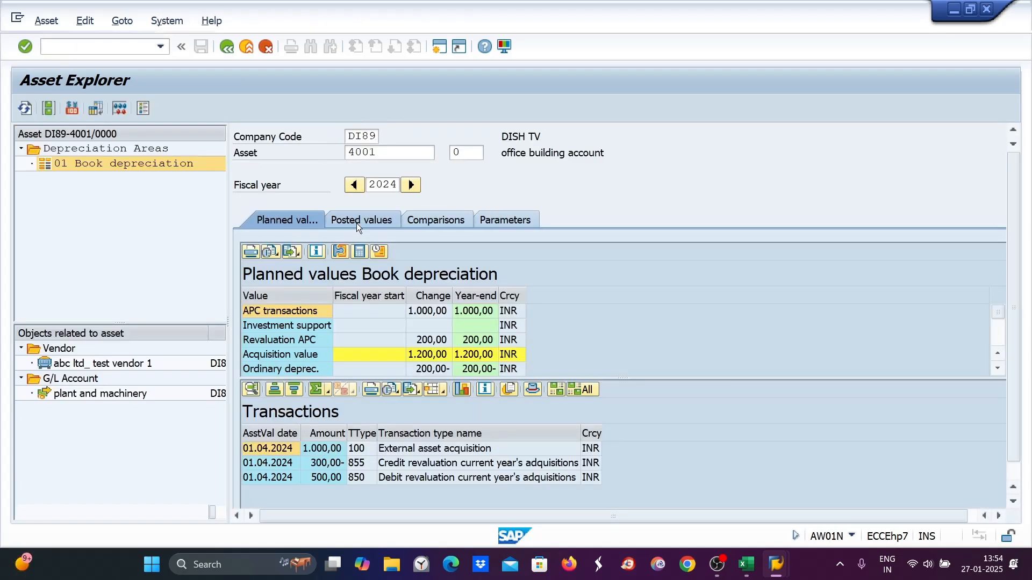
pyautogui.click(267, 221)
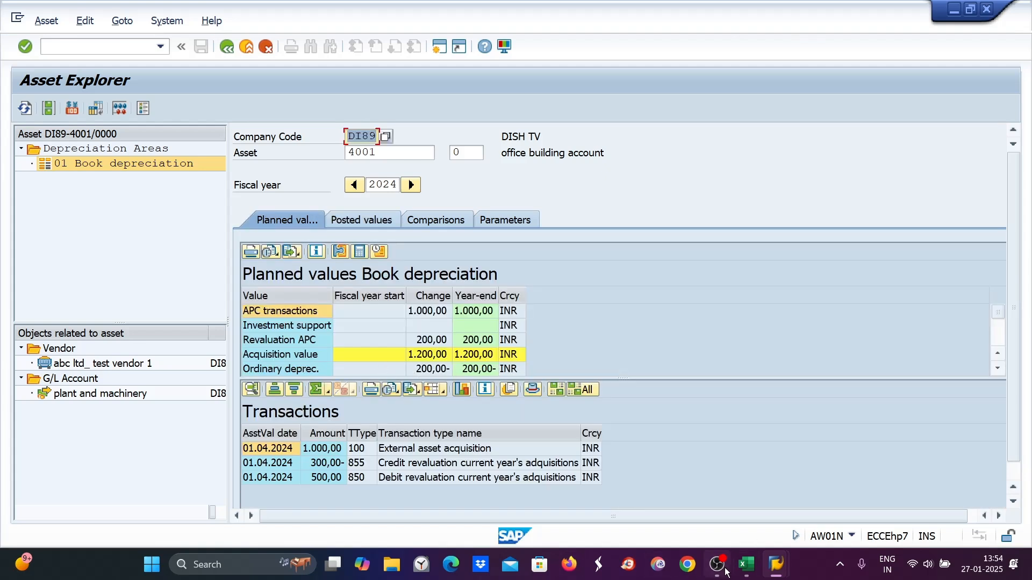
# - Switch to the ABZON acquisition entry for asset 5000 and enter amount posted 100 with text "material cost"
pyautogui.moveTo(777, 576)
pyautogui.click(775, 499)
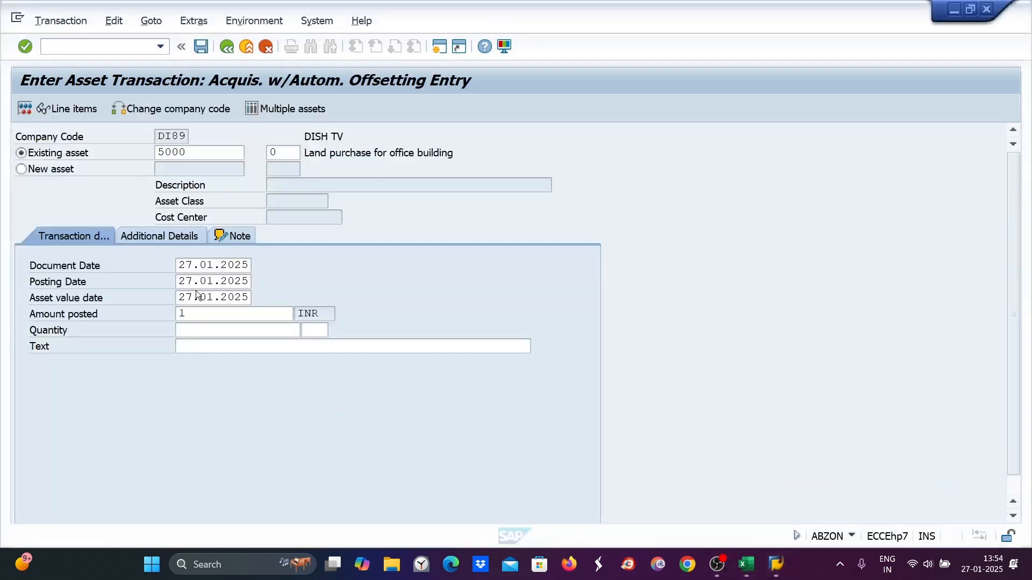
pyautogui.click(193, 313)
pyautogui.write('100')
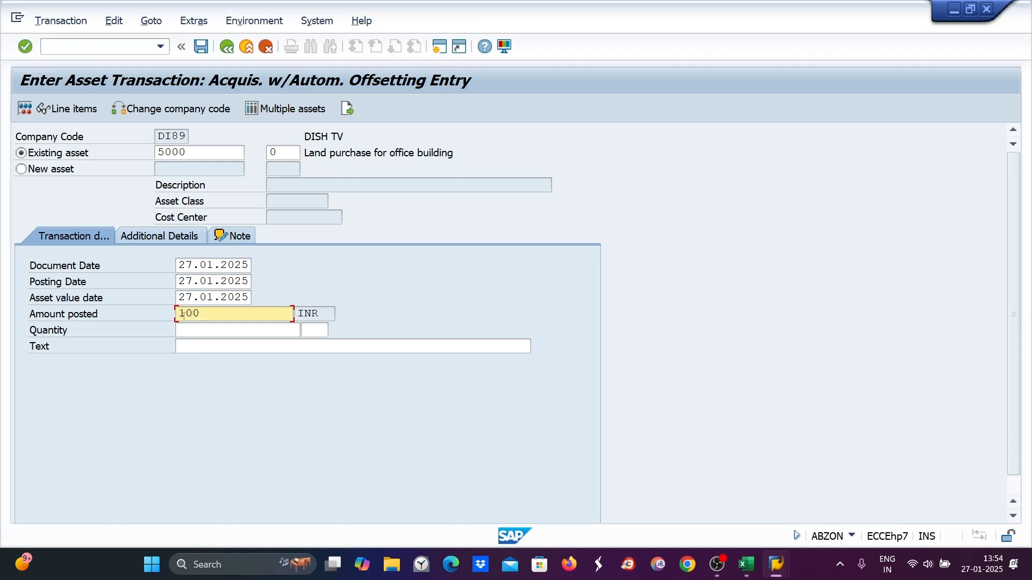
pyautogui.click(187, 352)
pyautogui.write('ma')
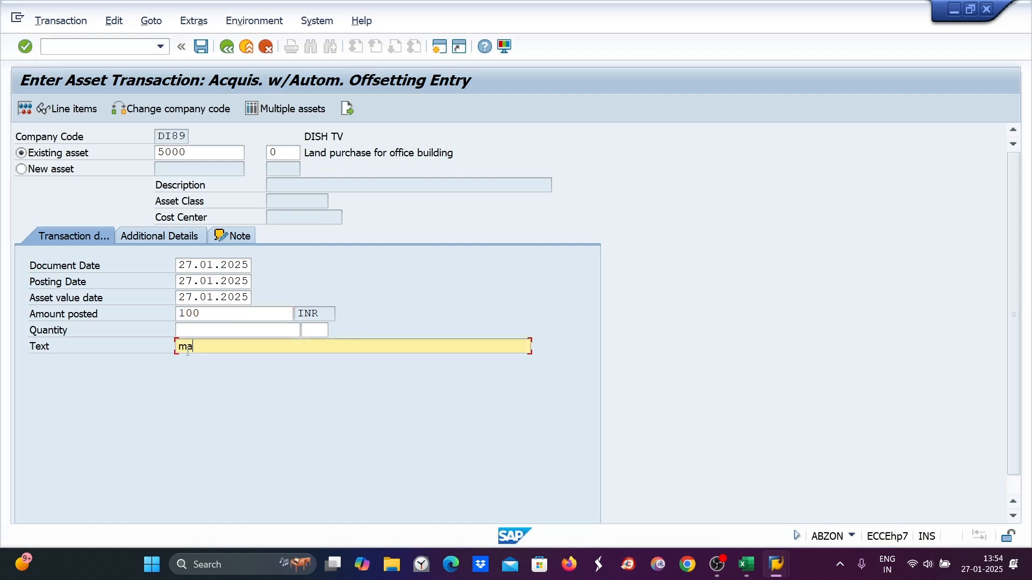
pyautogui.write('terial cost')
pyautogui.press('Return')
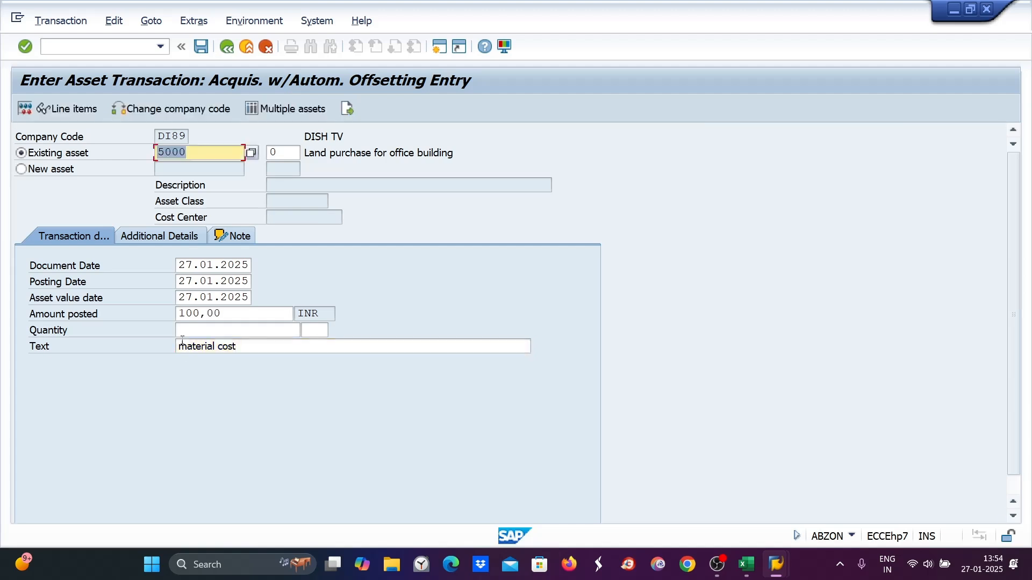
# - Set document type AA and offsetting account 1000 in the additional details, then post the acquisition
pyautogui.click(144, 236)
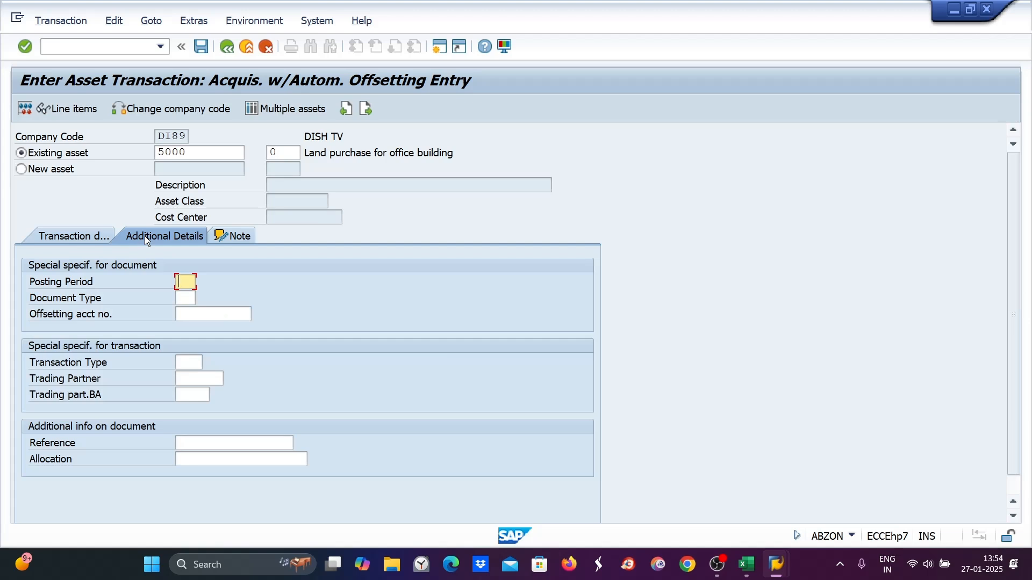
pyautogui.click(200, 47)
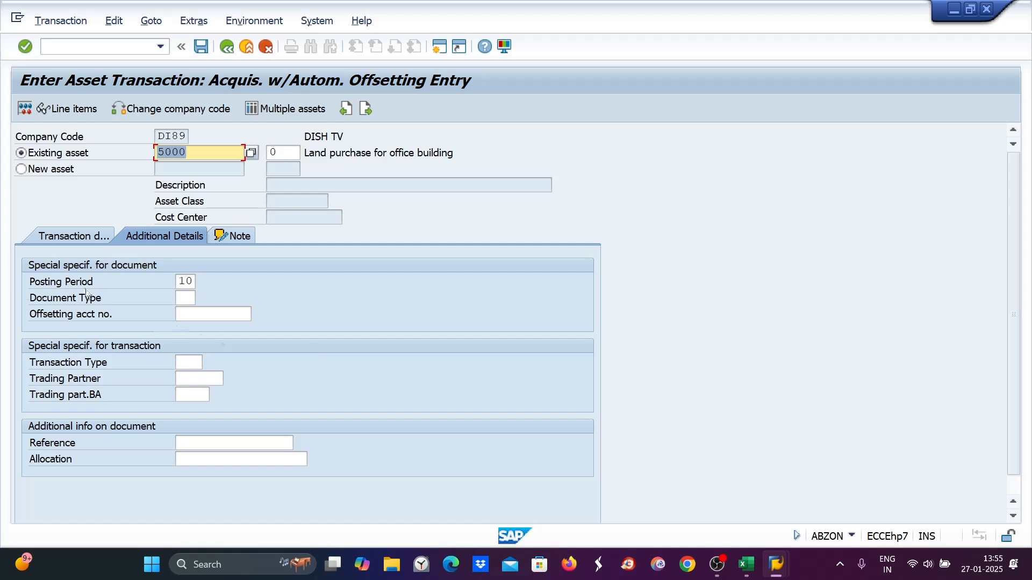
pyautogui.click(189, 300)
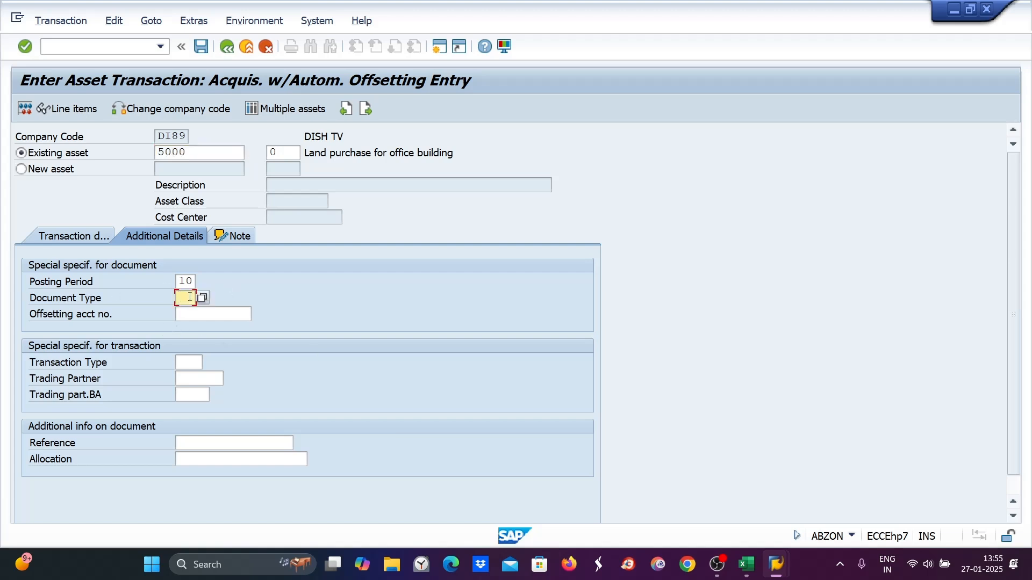
pyautogui.write('AA')
pyautogui.click(198, 313)
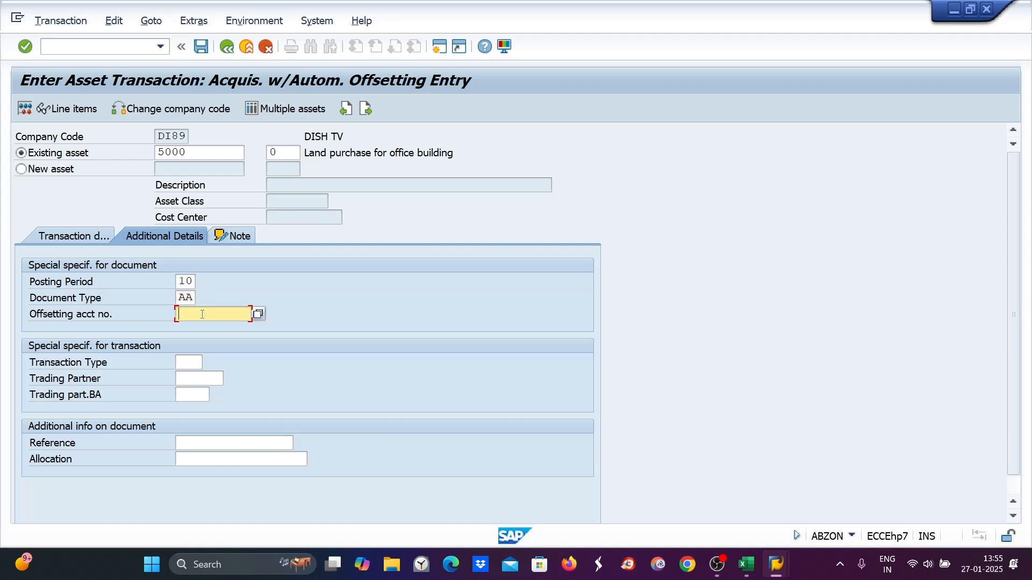
pyautogui.write('1000')
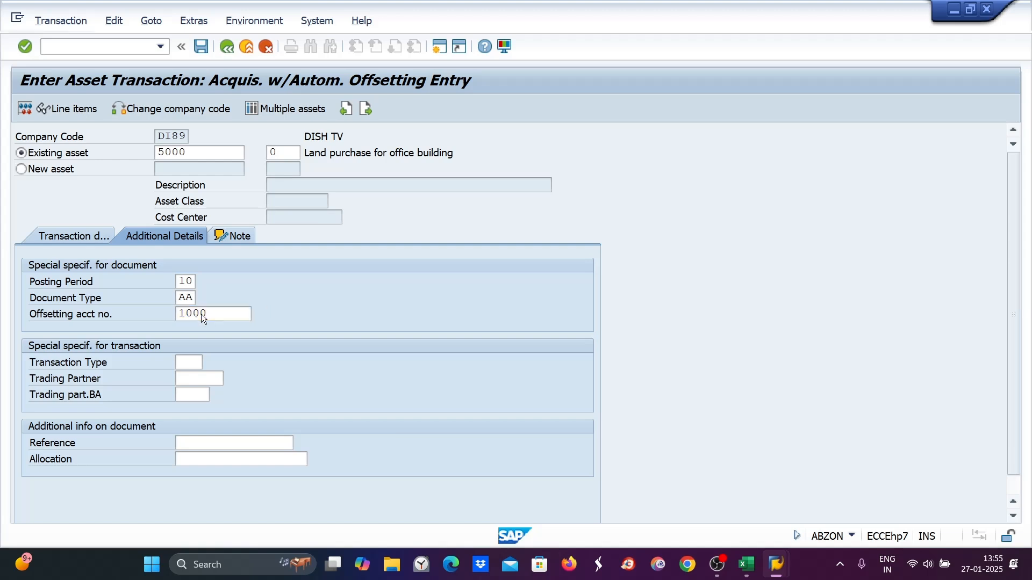
pyautogui.press('Return')
pyautogui.hotkey('ctrl', 's')
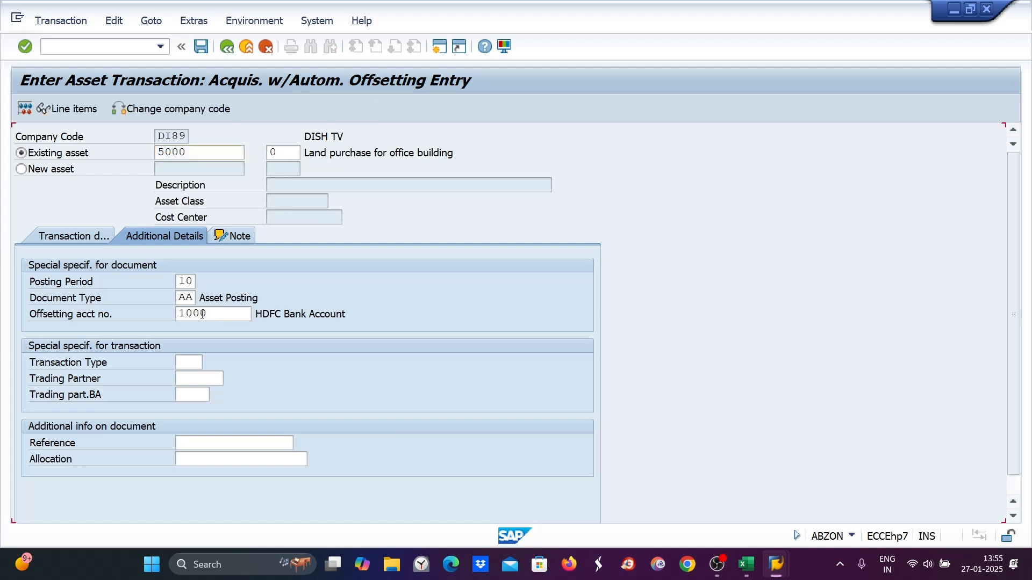
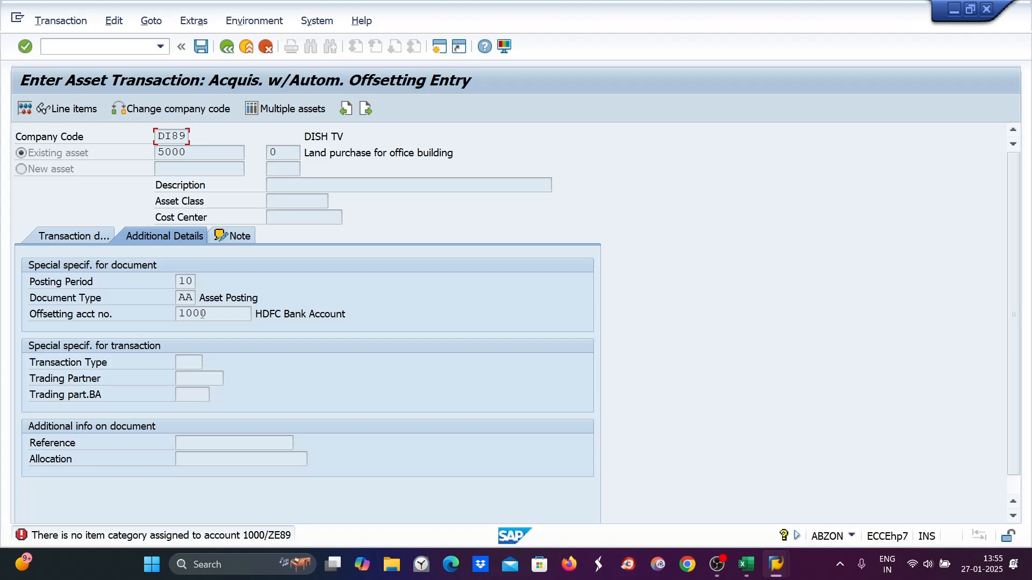
# - Open FS00 and start creating G/L account 1006 in the Asset group of company code DI89
pyautogui.click(60, 49)
pyautogui.write('/NFS00')
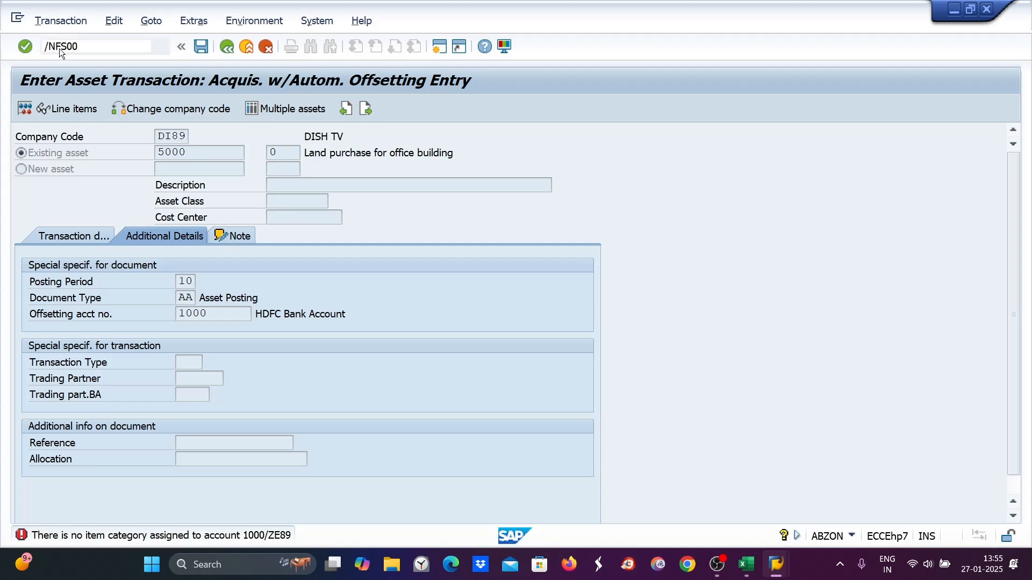
pyautogui.press('Return')
pyautogui.click(21, 171)
pyautogui.click(20, 168)
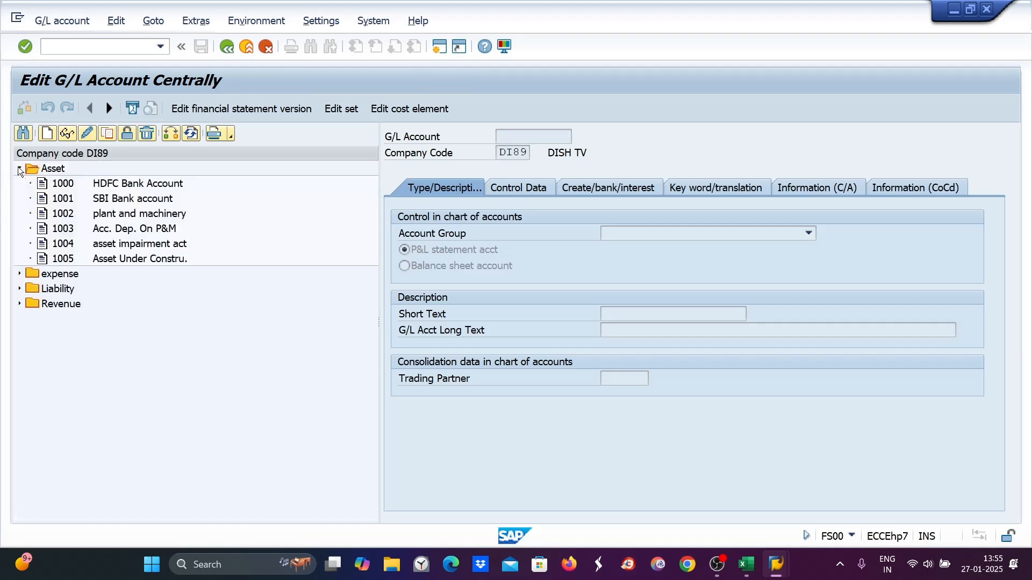
pyautogui.click(137, 260)
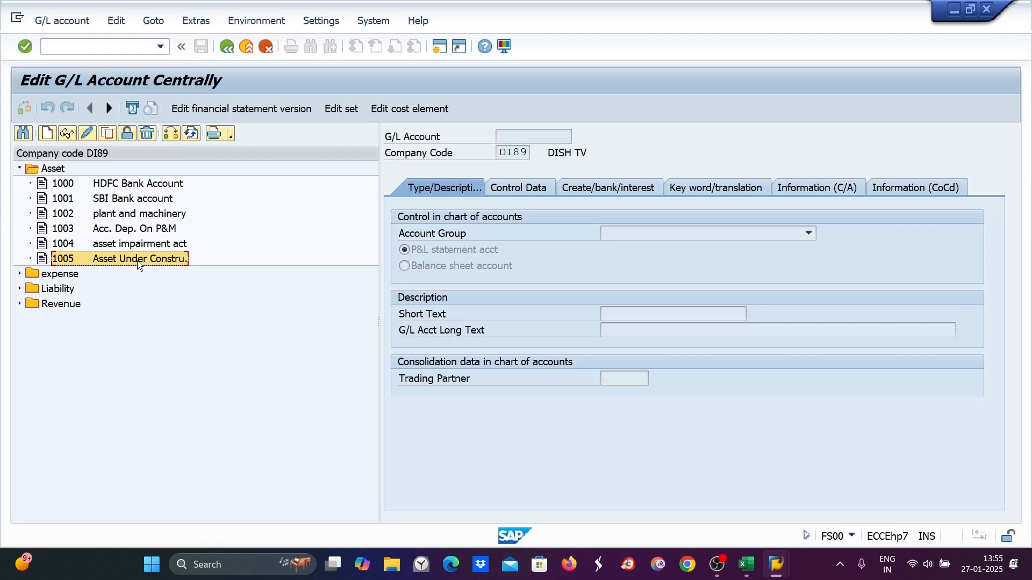
pyautogui.click(50, 134)
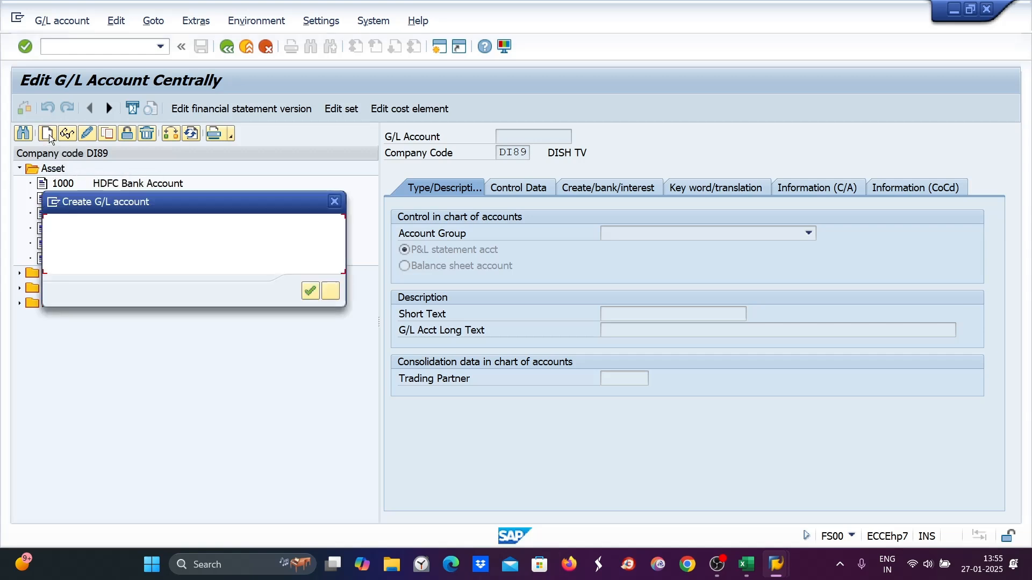
pyautogui.write('1006')
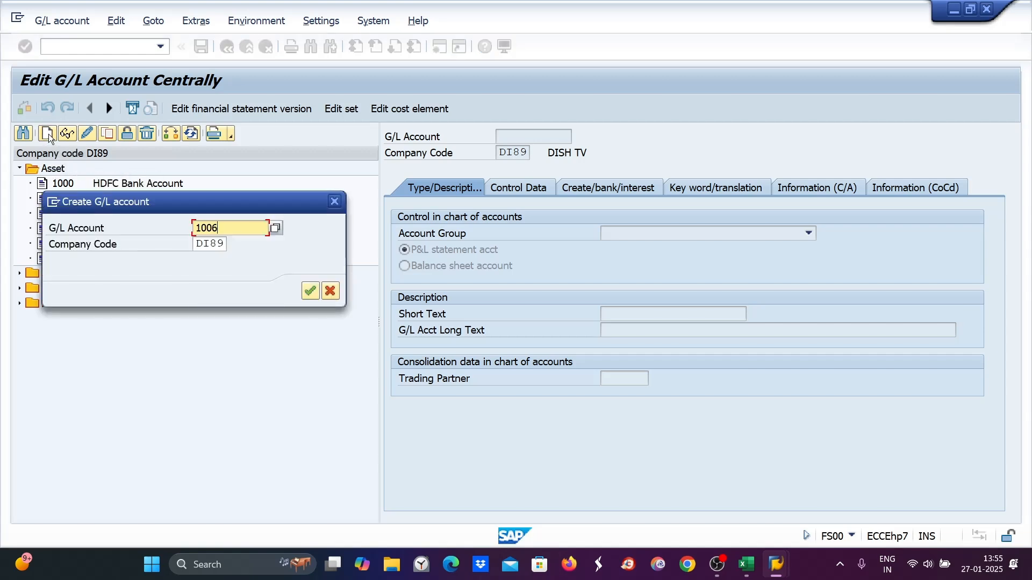
pyautogui.press('Return')
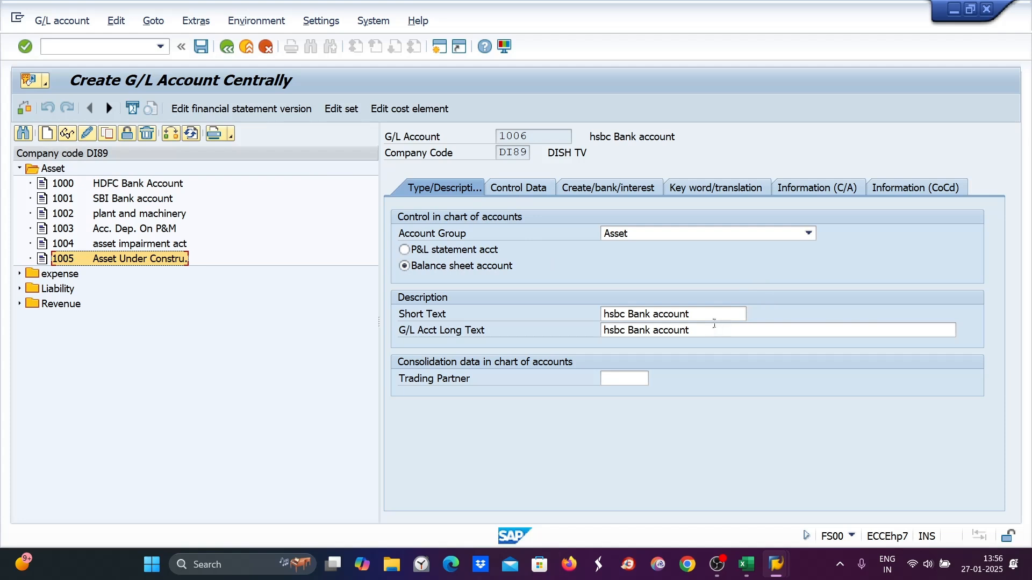
# - Set the new account's short text and long text to PNB BANK
pyautogui.moveTo(704, 313); pyautogui.dragTo(603, 314)
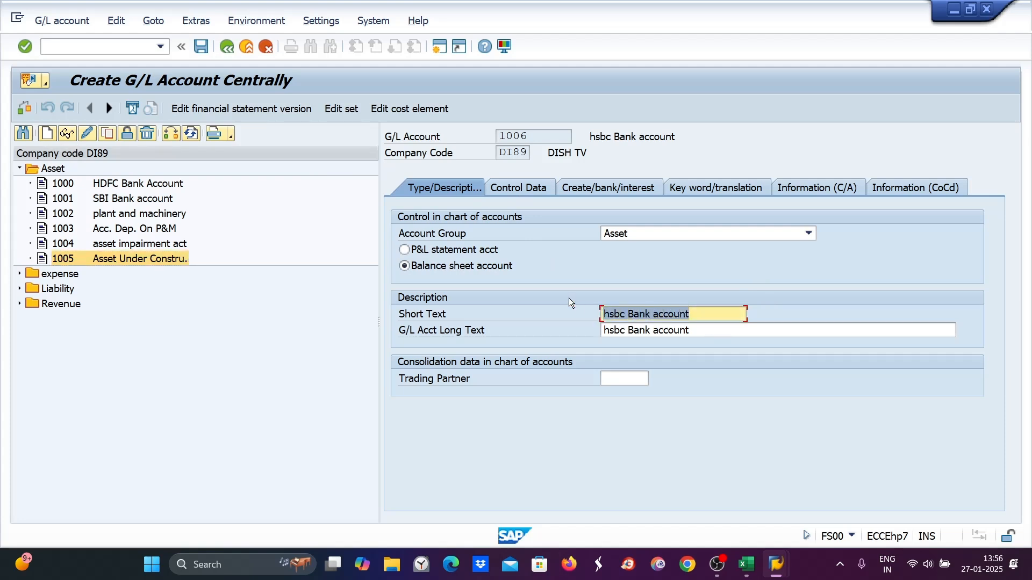
pyautogui.write('PN')
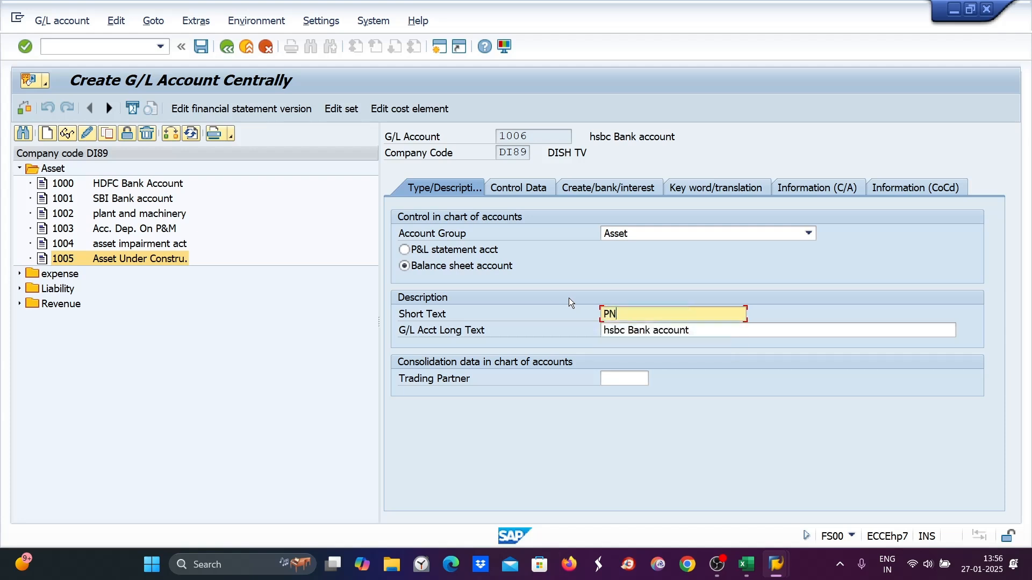
pyautogui.write('B BANK')
pyautogui.press('Tab')
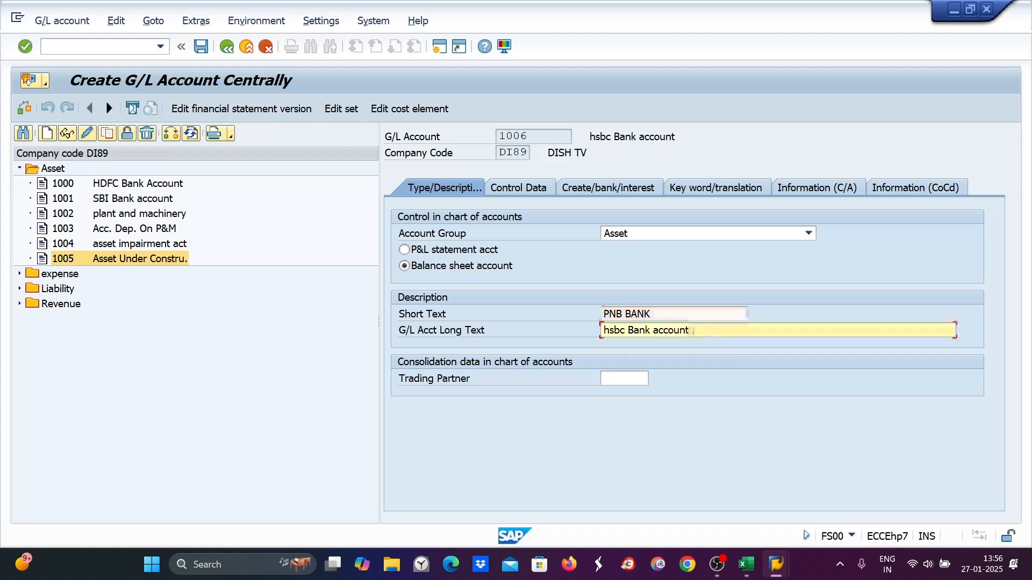
pyautogui.write('PNB BANK')
pyautogui.click(510, 193)
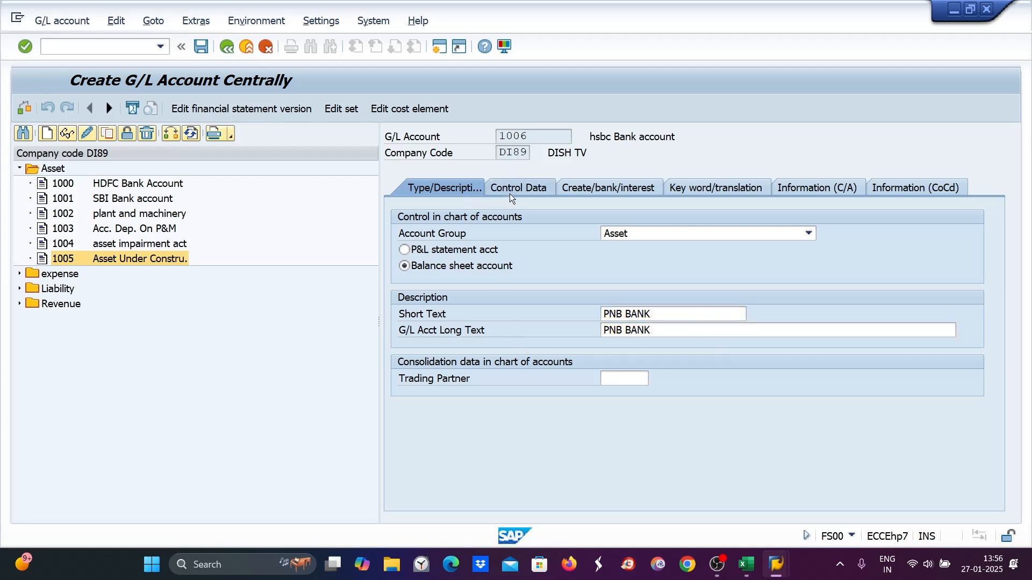
# - Enable only balances in local currency and line item display, and set sort key 001
pyautogui.click(404, 250)
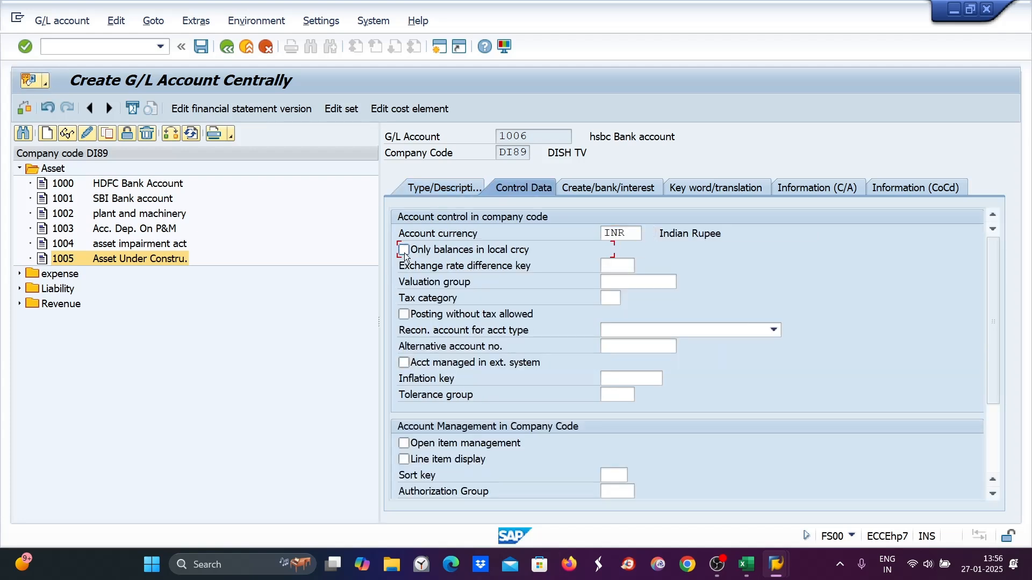
pyautogui.click(404, 459)
pyautogui.click(610, 475)
pyautogui.write('001')
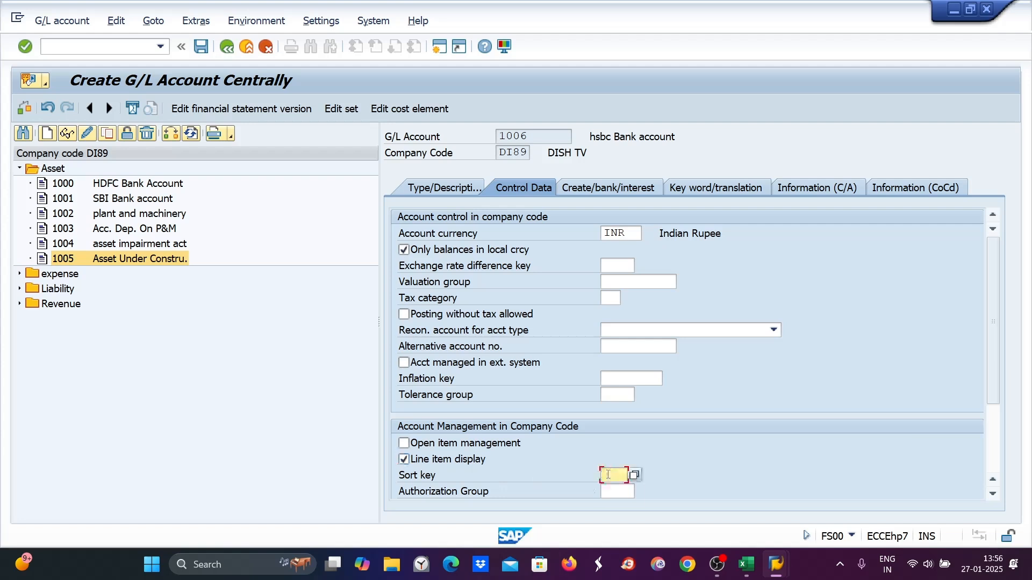
# - Set the field status group to G067 and save the new G/L account
pyautogui.click(585, 191)
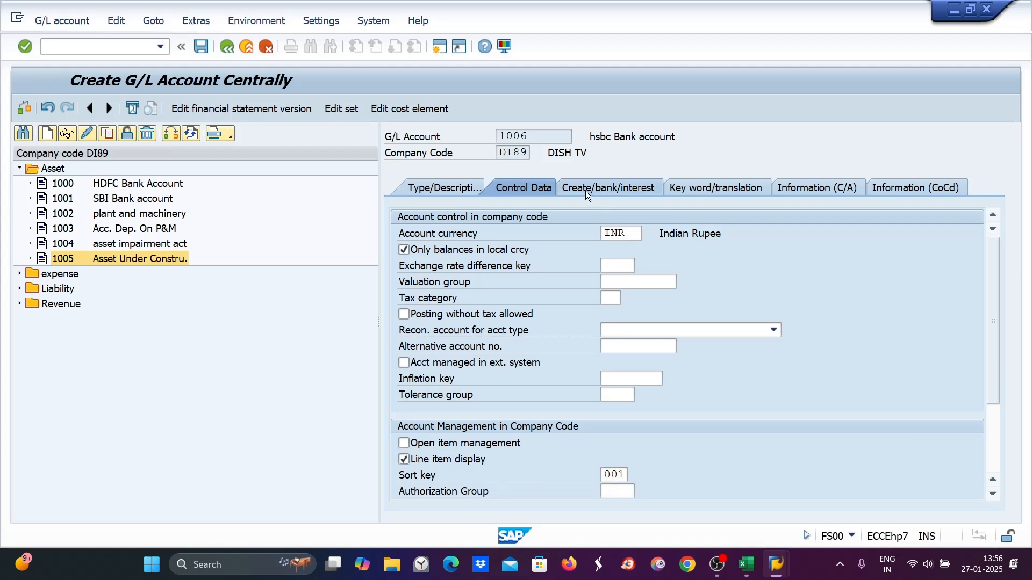
pyautogui.write('G067')
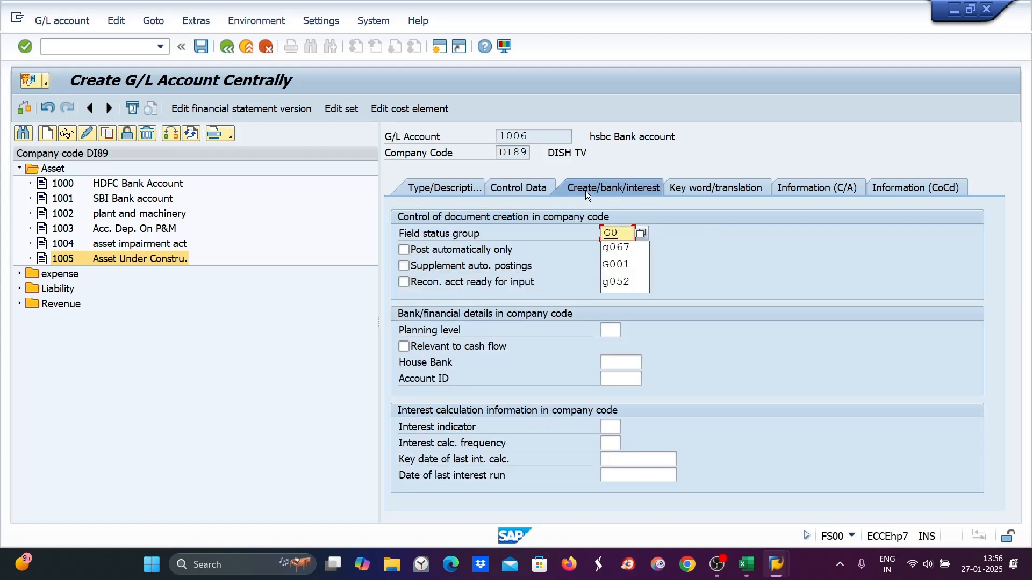
pyautogui.press('Return')
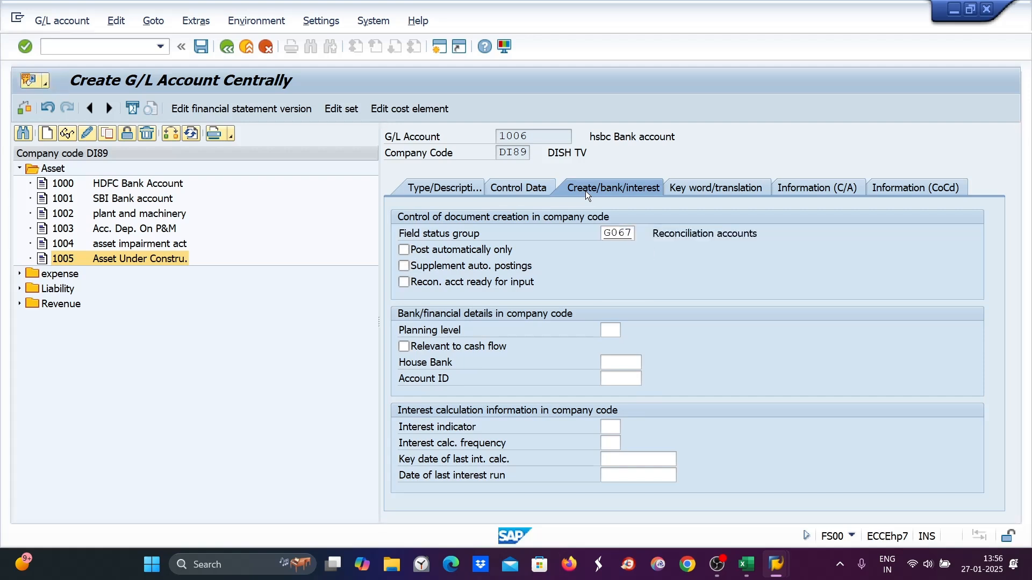
pyautogui.hotkey('ctrl', 's')
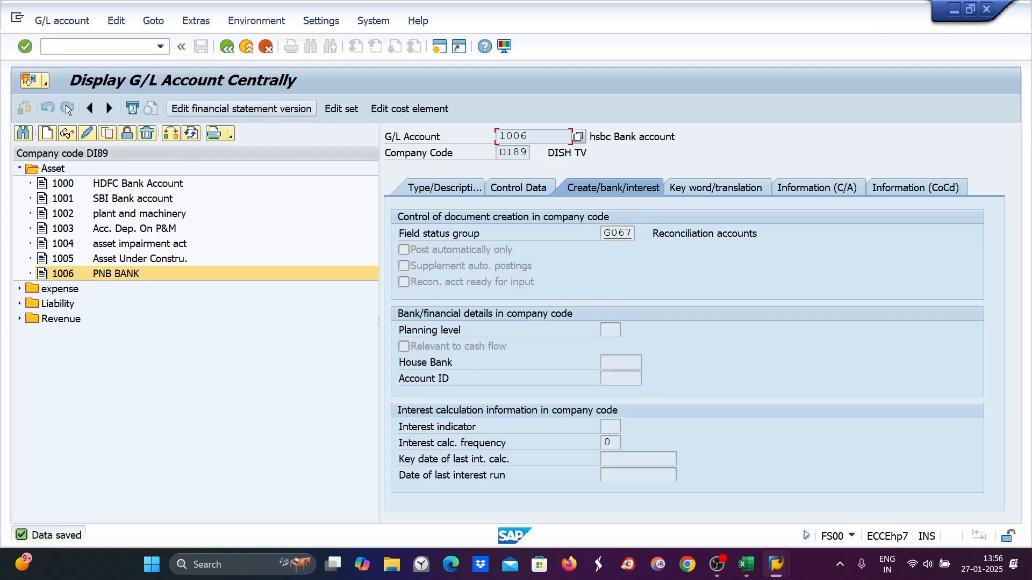
# - Change the account's field status group to G001 and save again
pyautogui.moveTo(603, 233); pyautogui.dragTo(635, 234)
pyautogui.write('g001')
pyautogui.press('Return')
pyautogui.hotkey('ctrl', 's')
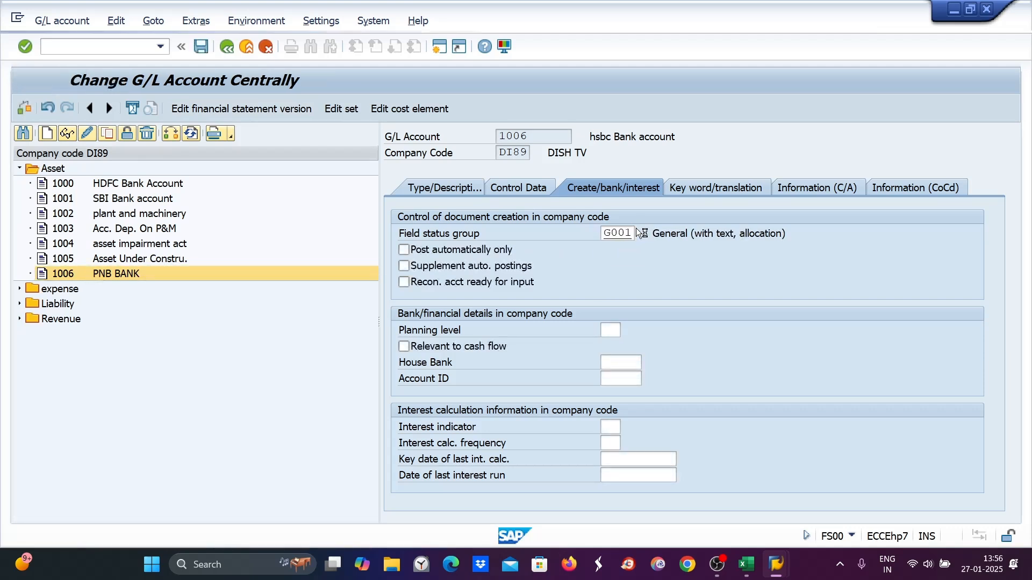
# - Open ABZON for asset 5000 and copy the posting date 27.01.2025 into the document date and asset value date
pyautogui.moveTo(779, 569)
pyautogui.click(778, 498)
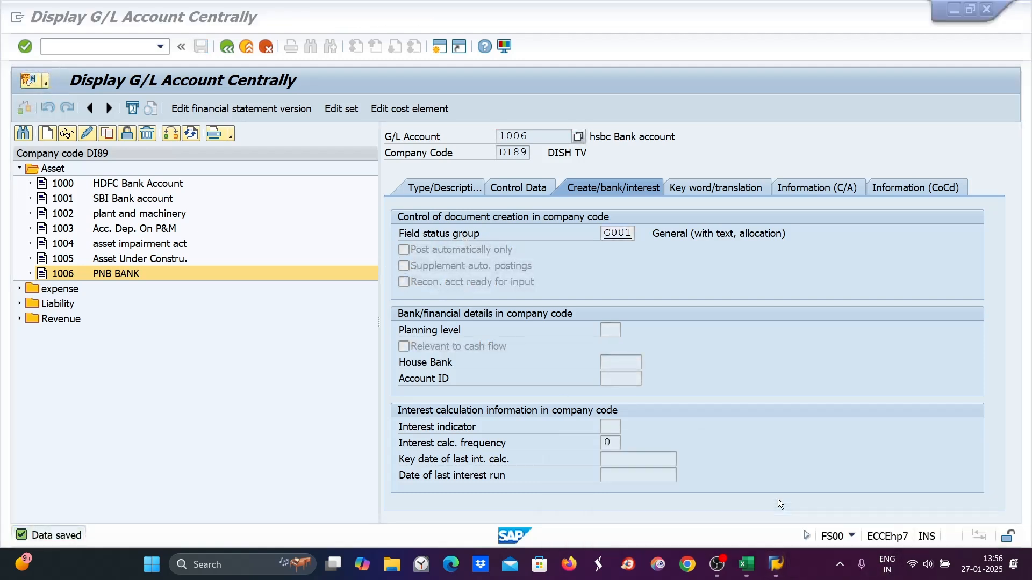
pyautogui.click(55, 47)
pyautogui.write('/N')
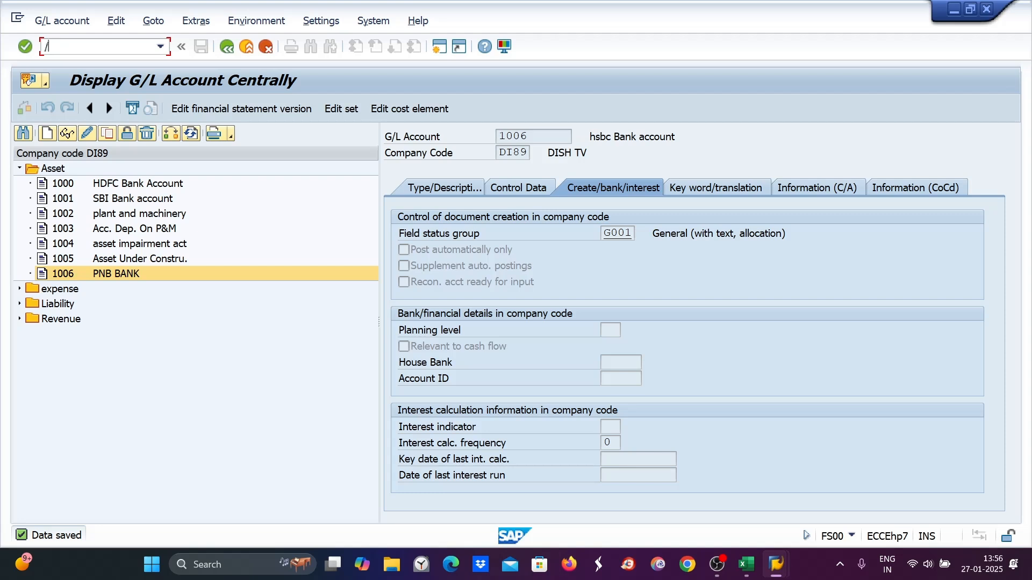
pyautogui.write('ABZON')
pyautogui.press('Return')
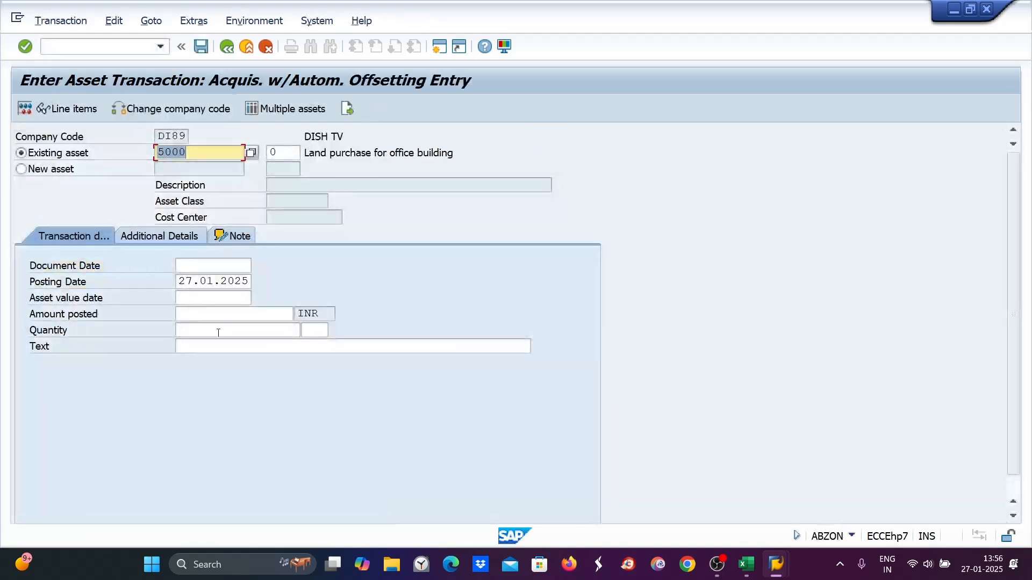
pyautogui.moveTo(180, 283); pyautogui.dragTo(264, 289)
pyautogui.hotkey('ctrl', 'c')
pyautogui.click(181, 266)
pyautogui.hotkey('ctrl', 'v')
pyautogui.click(182, 298)
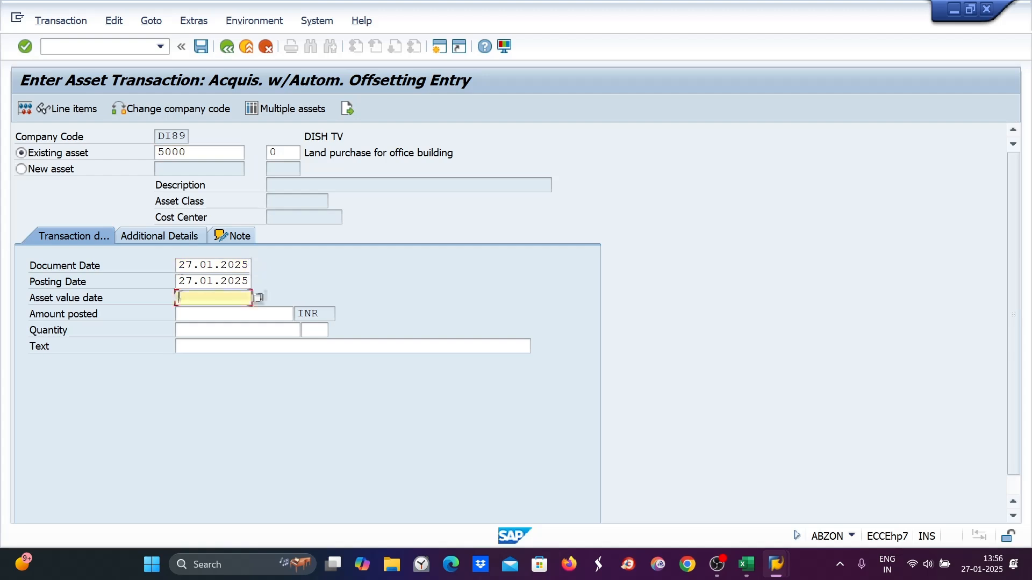
pyautogui.hotkey('ctrl', 'v')
# - Enter amount posted 100 and pick the text material cost
pyautogui.click(191, 313)
pyautogui.write('100')
pyautogui.click(202, 345)
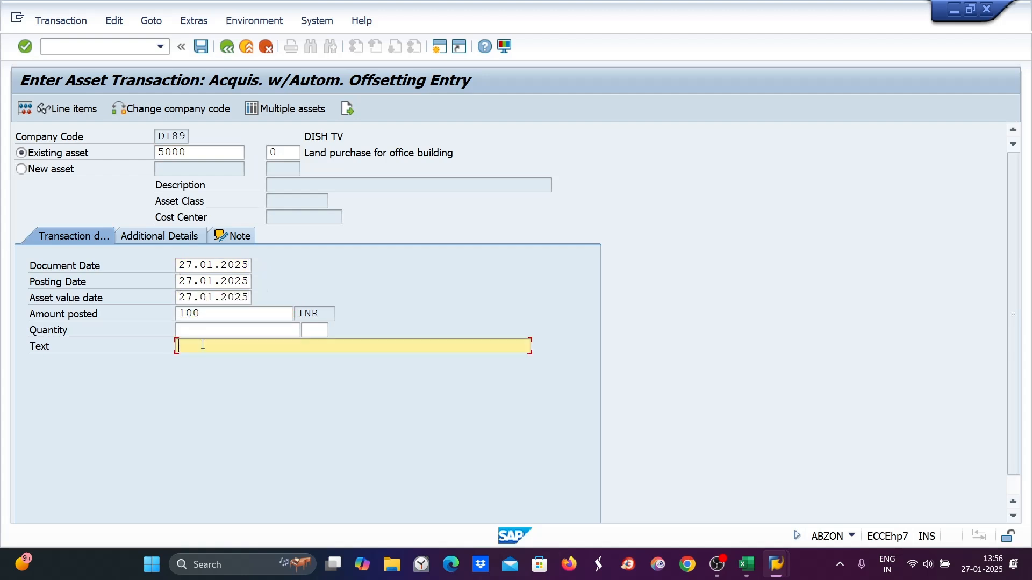
pyautogui.write('m')
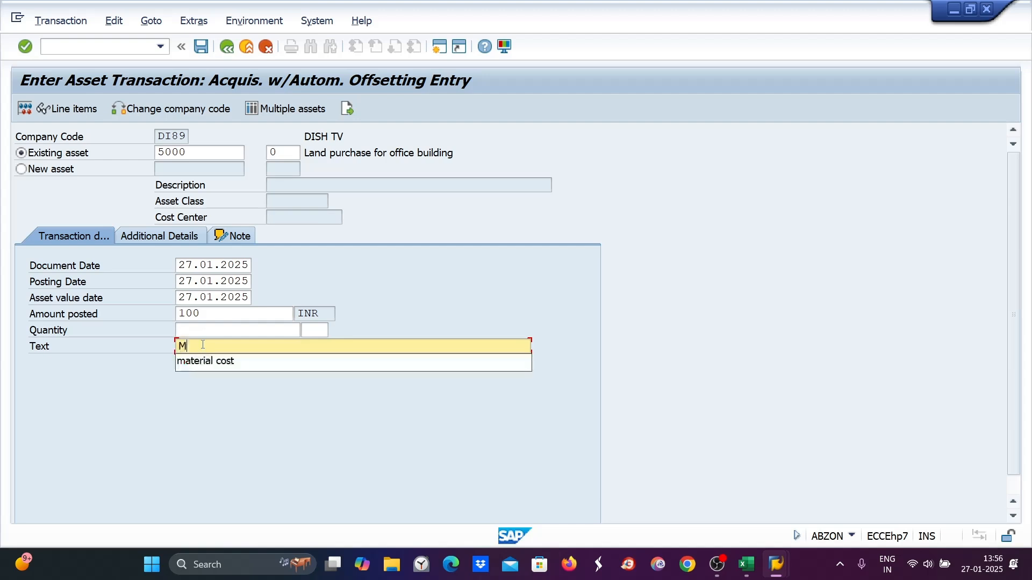
pyautogui.click(201, 363)
# - Set posting period 10 and choose offsetting account 1006 from the search help, then try to post
pyautogui.click(163, 235)
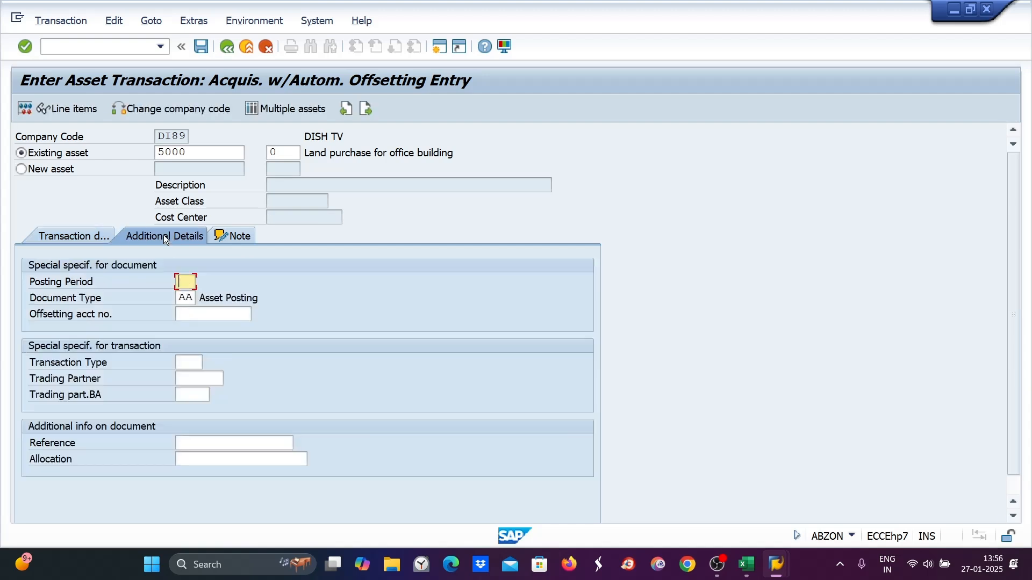
pyautogui.write('10')
pyautogui.click(183, 314)
pyautogui.click(256, 313)
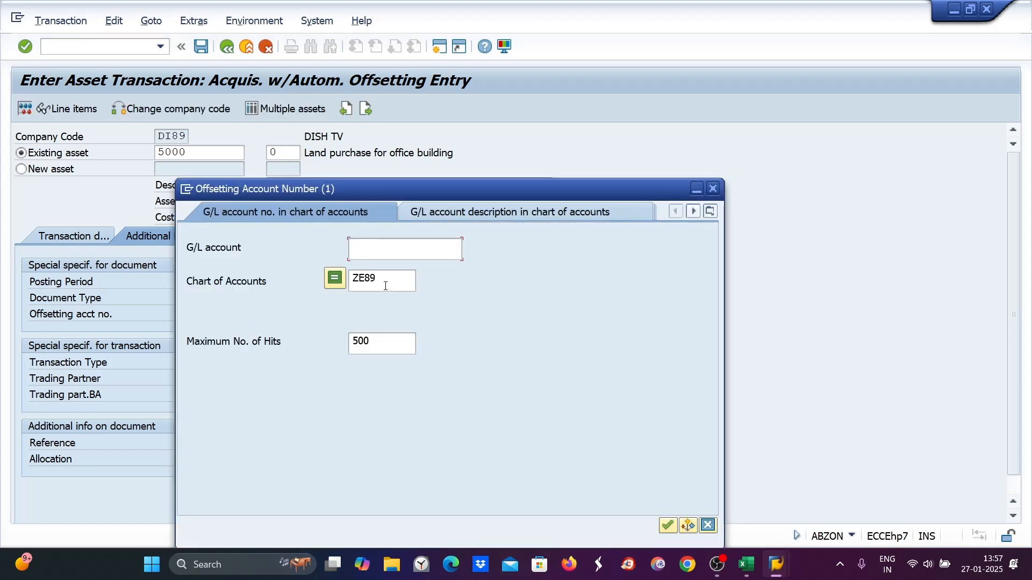
pyautogui.click(385, 286)
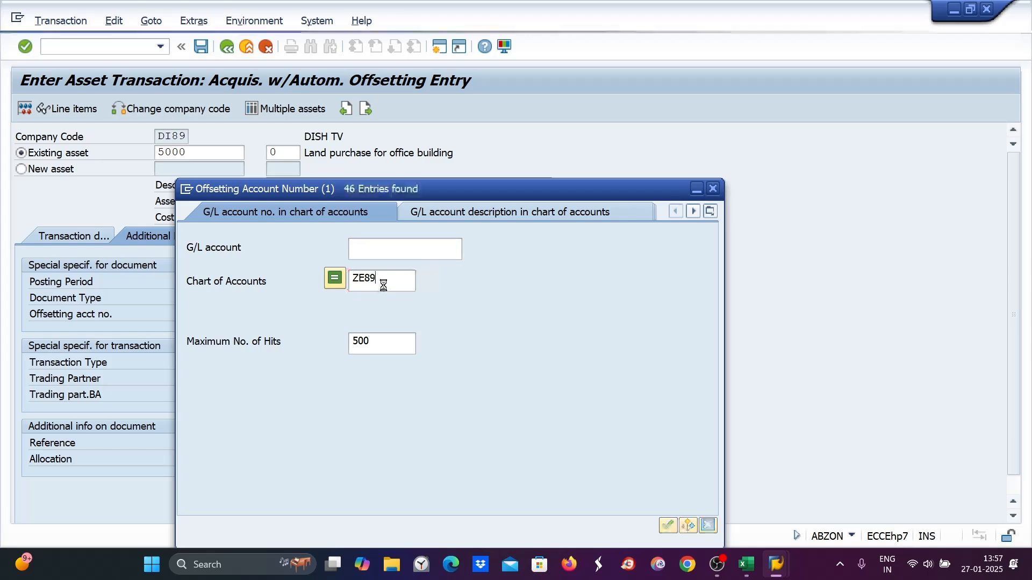
pyautogui.doubleClick(271, 191)
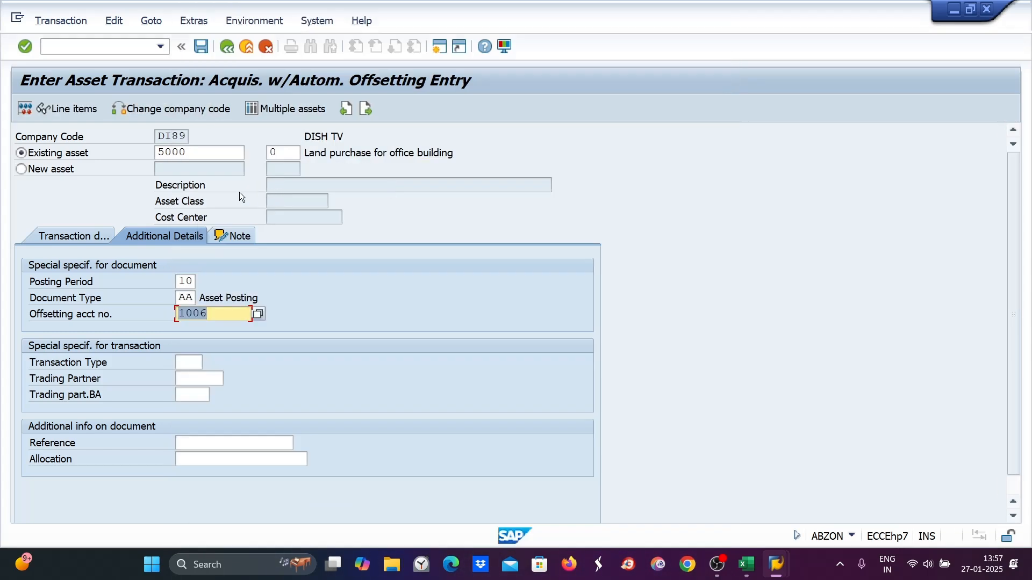
pyautogui.press('Return')
pyautogui.press('Return')
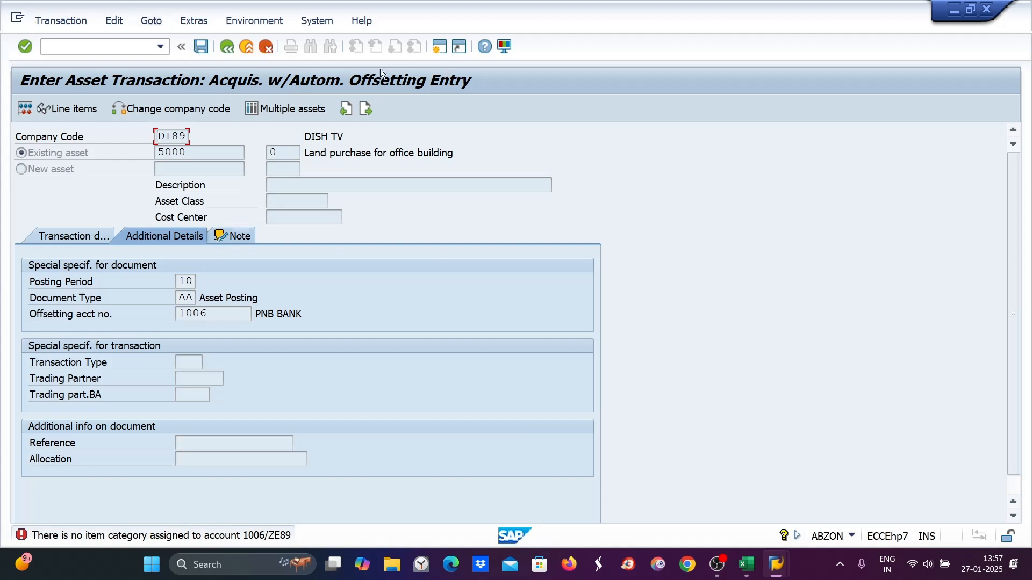
# - Open OBC4 in a new session and open field status group G001 of field status variant ZE89
pyautogui.click(439, 48)
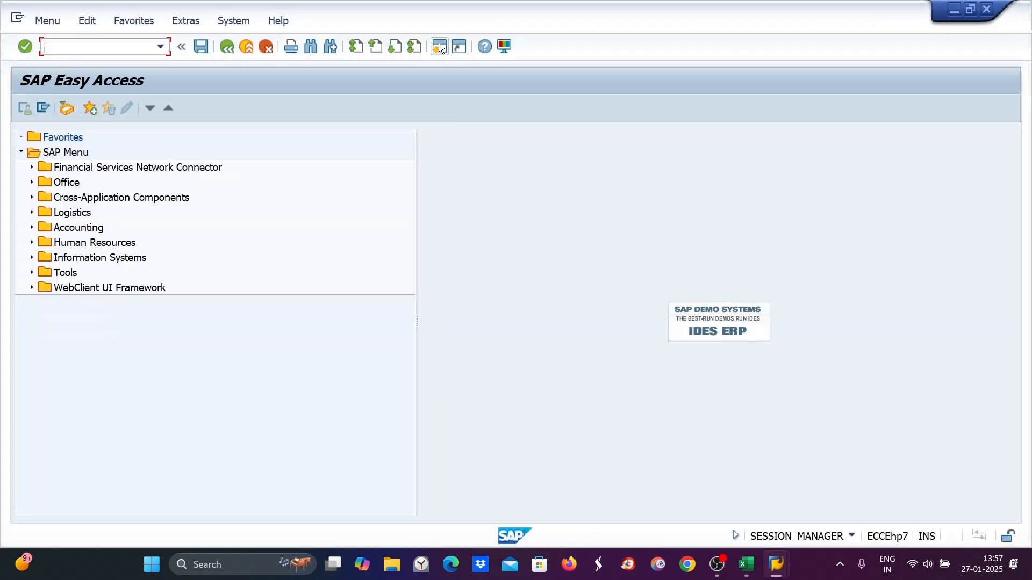
pyautogui.write('OBC4')
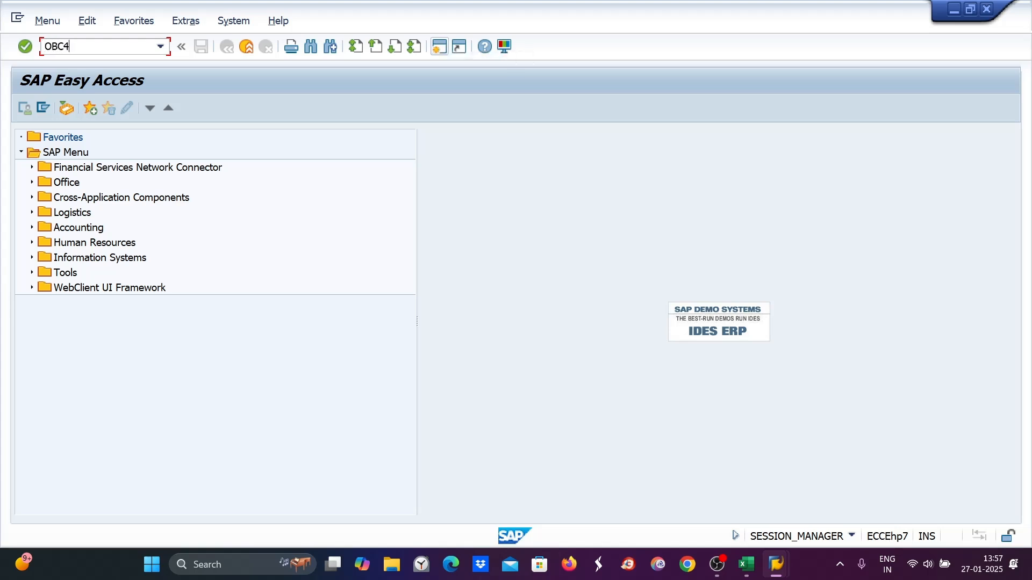
pyautogui.press('Return')
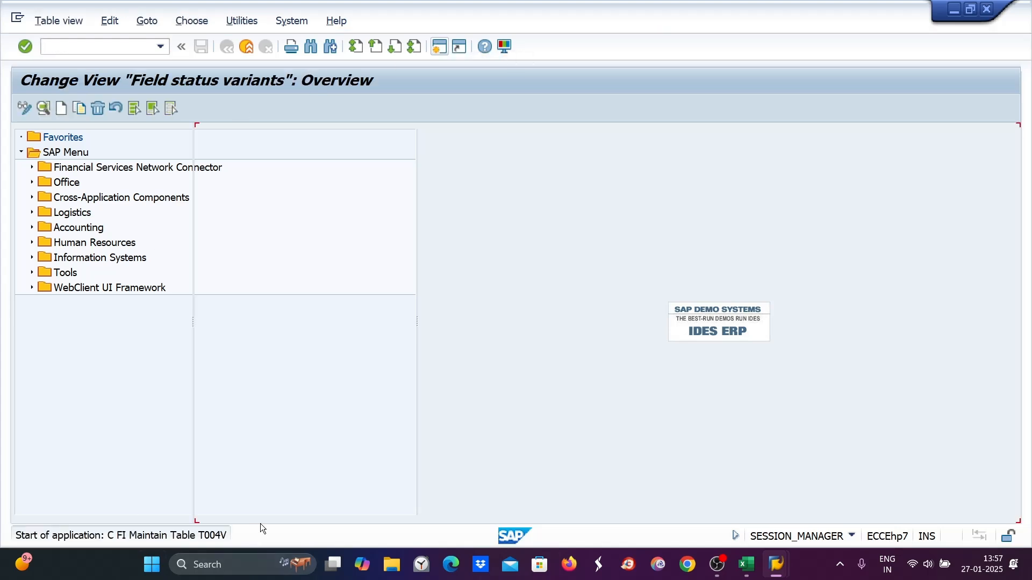
pyautogui.click(377, 508)
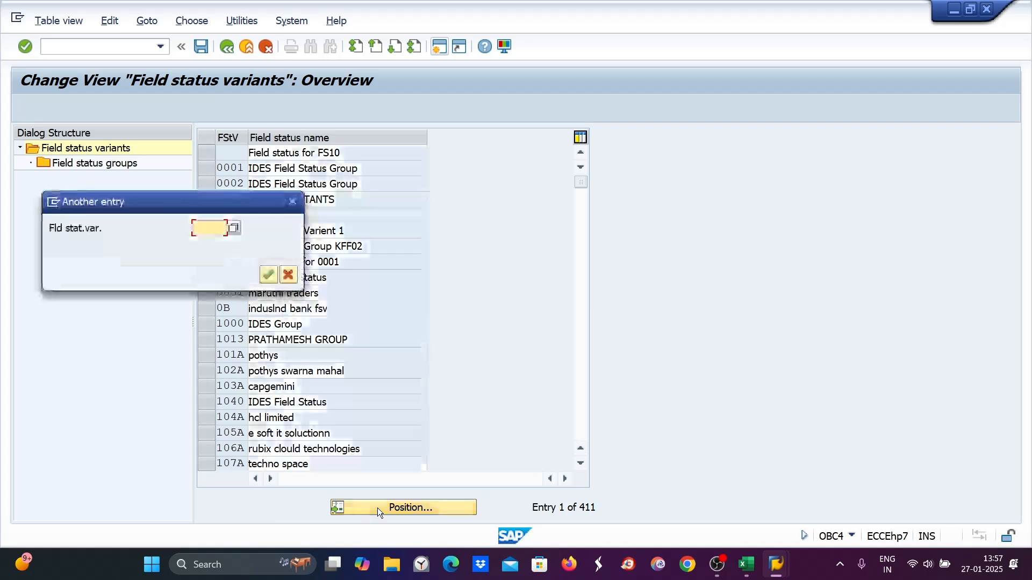
pyautogui.write('ss99')
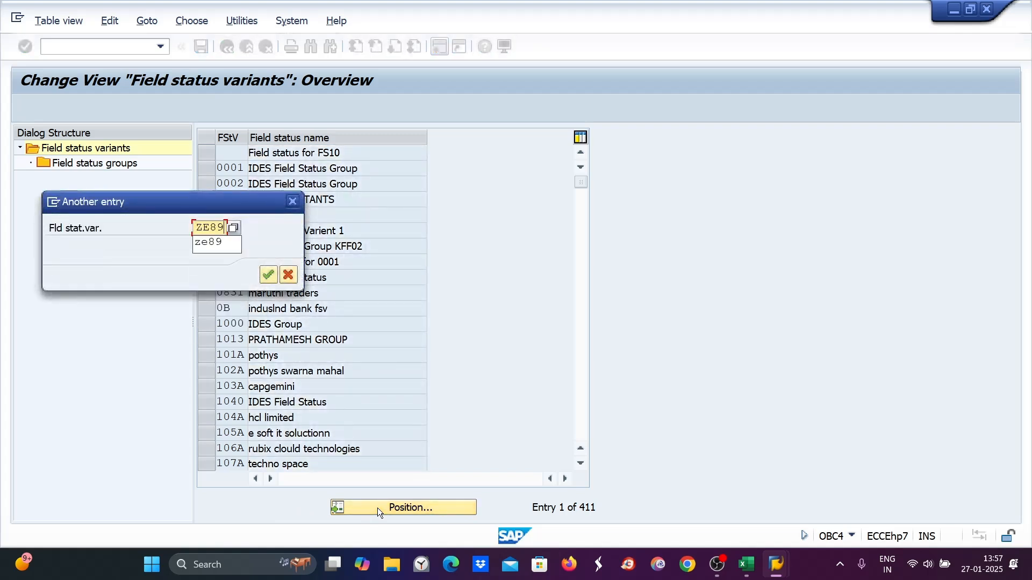
pyautogui.press('Return')
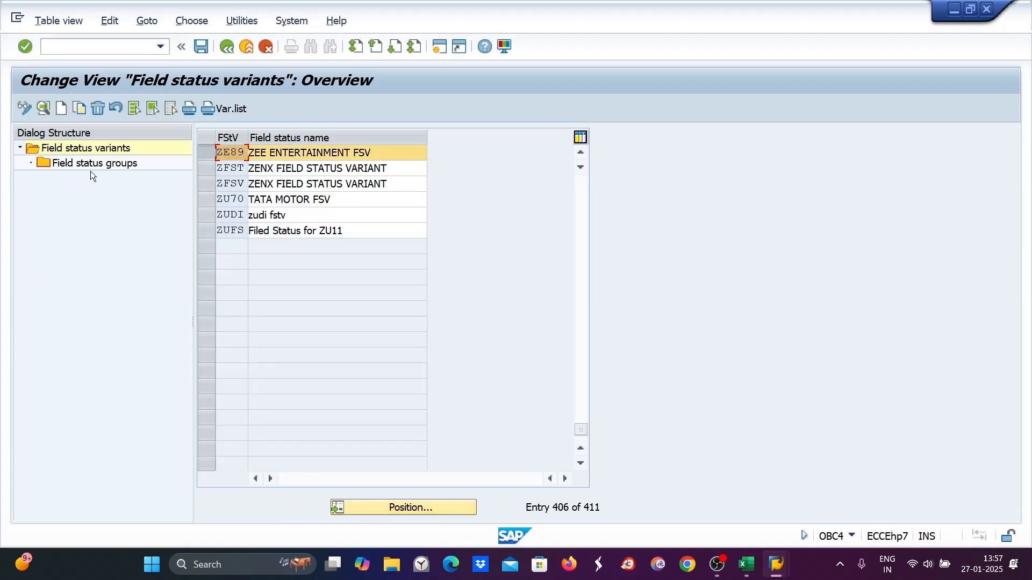
pyautogui.doubleClick(89, 166)
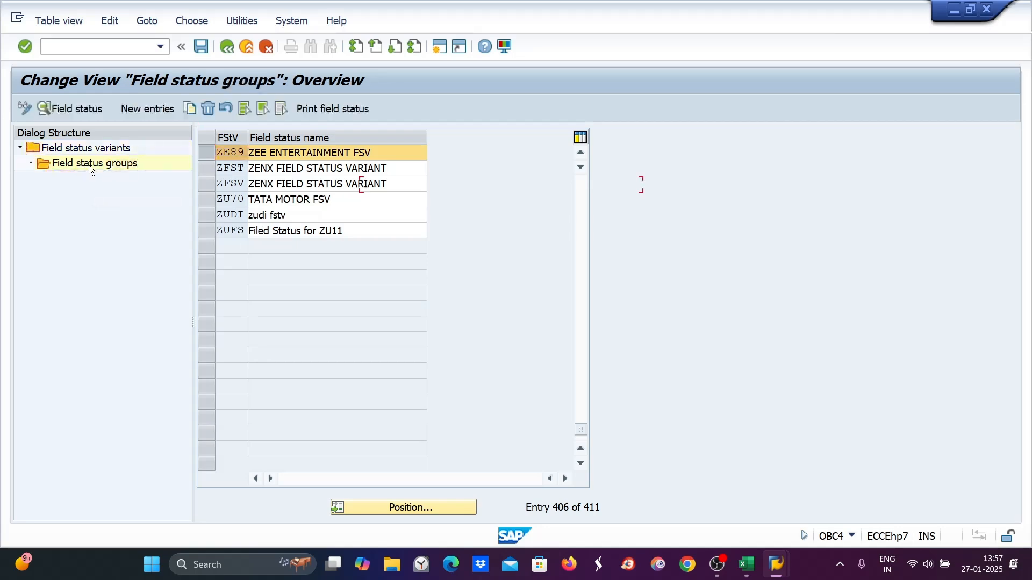
pyautogui.doubleClick(223, 185)
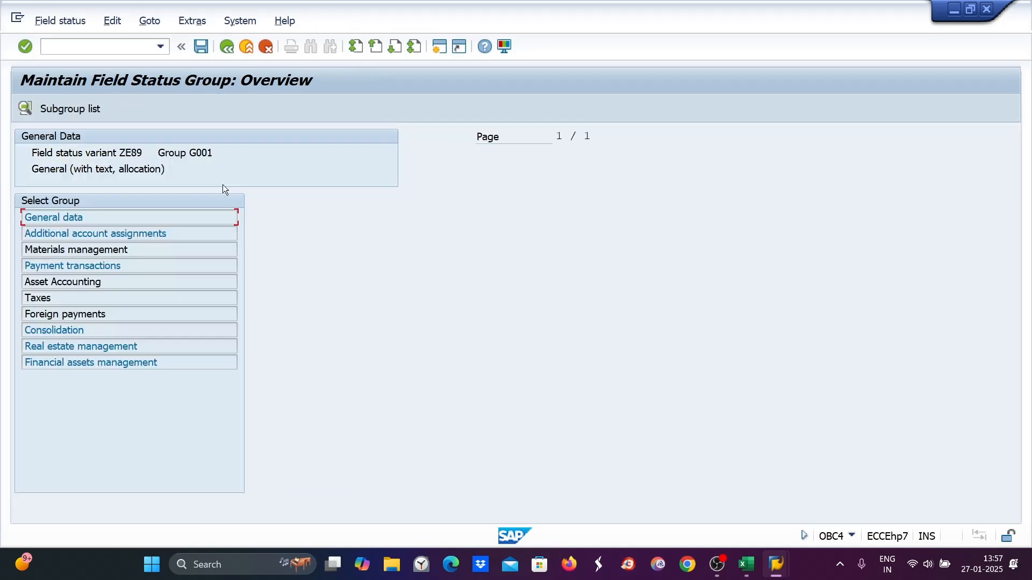
# - Review the General data, Additional account assignments, Materials management and Payment transactions subgroups of field status group G001
pyautogui.doubleClick(43, 217)
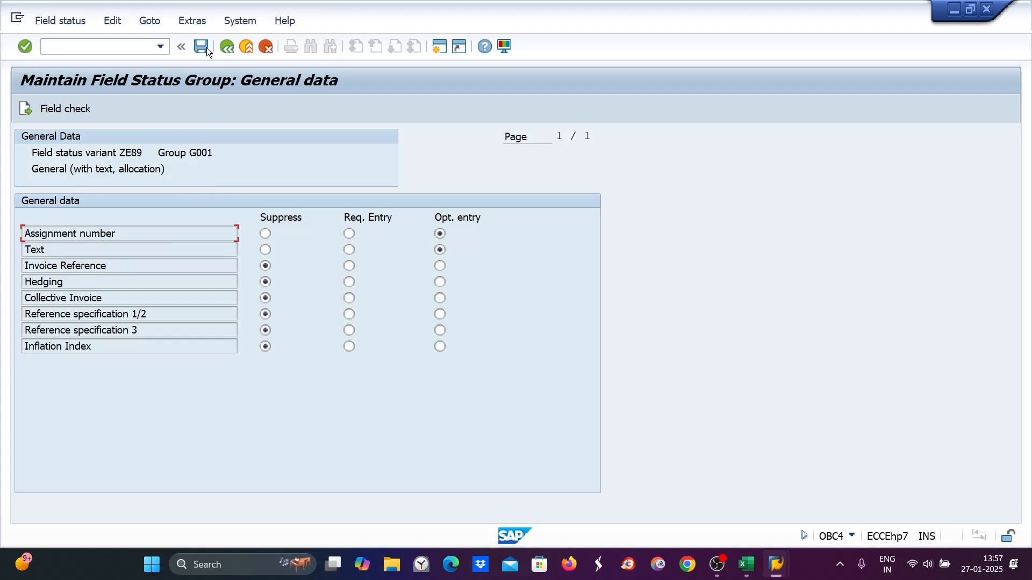
pyautogui.click(227, 47)
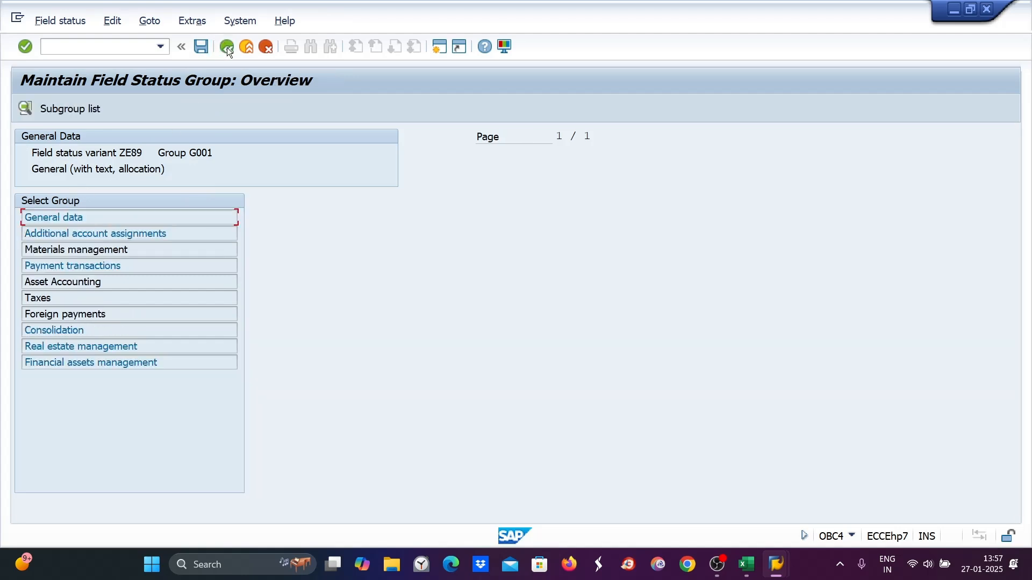
pyautogui.doubleClick(49, 235)
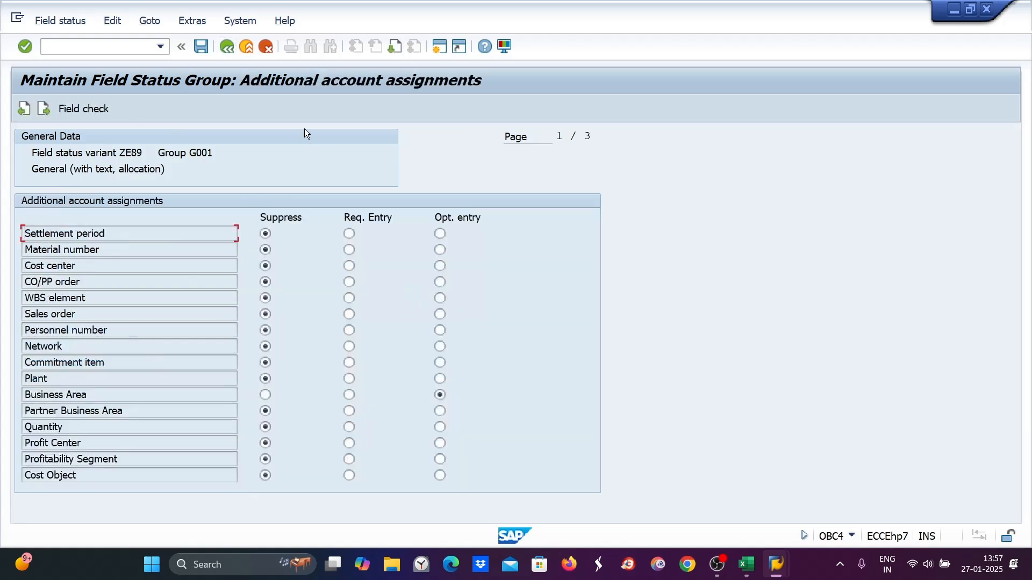
pyautogui.click(394, 47)
pyautogui.click(394, 47)
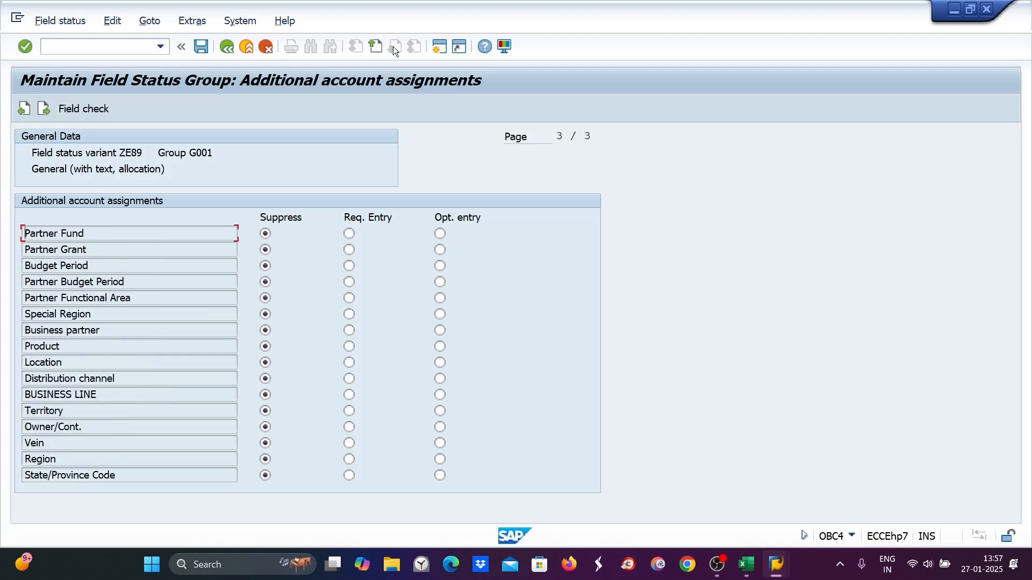
pyautogui.click(226, 49)
pyautogui.doubleClick(90, 248)
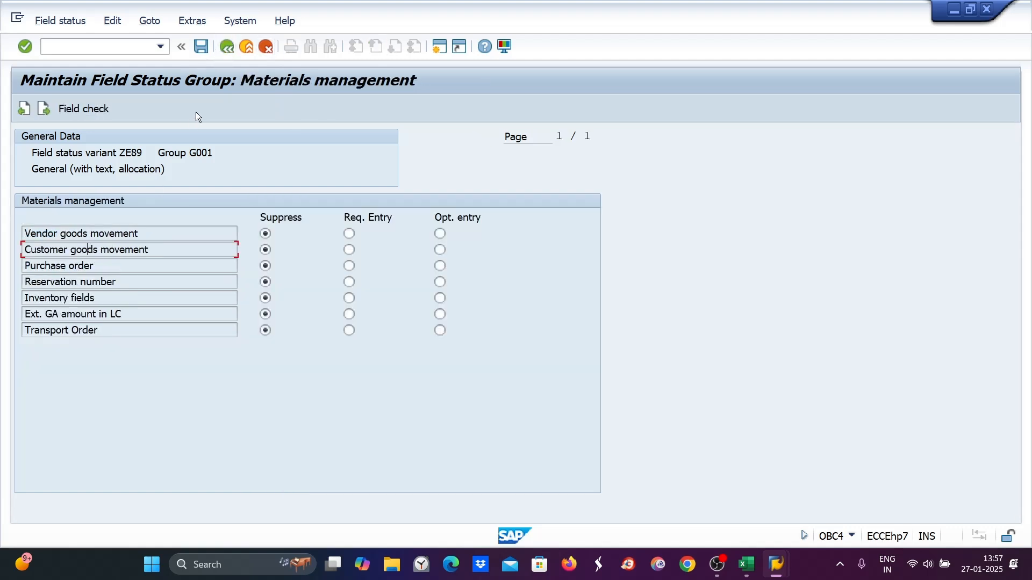
pyautogui.click(226, 48)
pyautogui.doubleClick(83, 265)
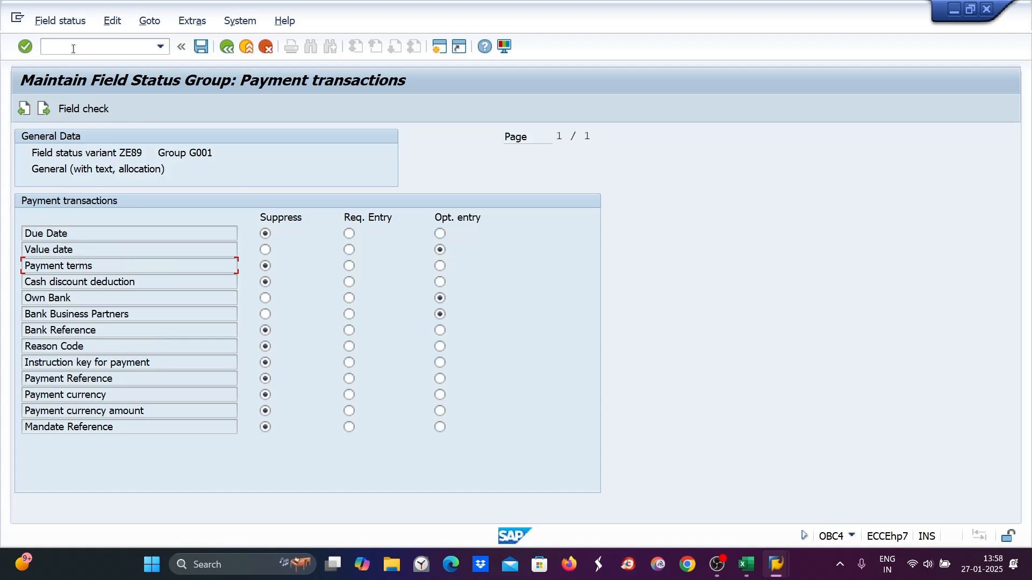
pyautogui.click(228, 47)
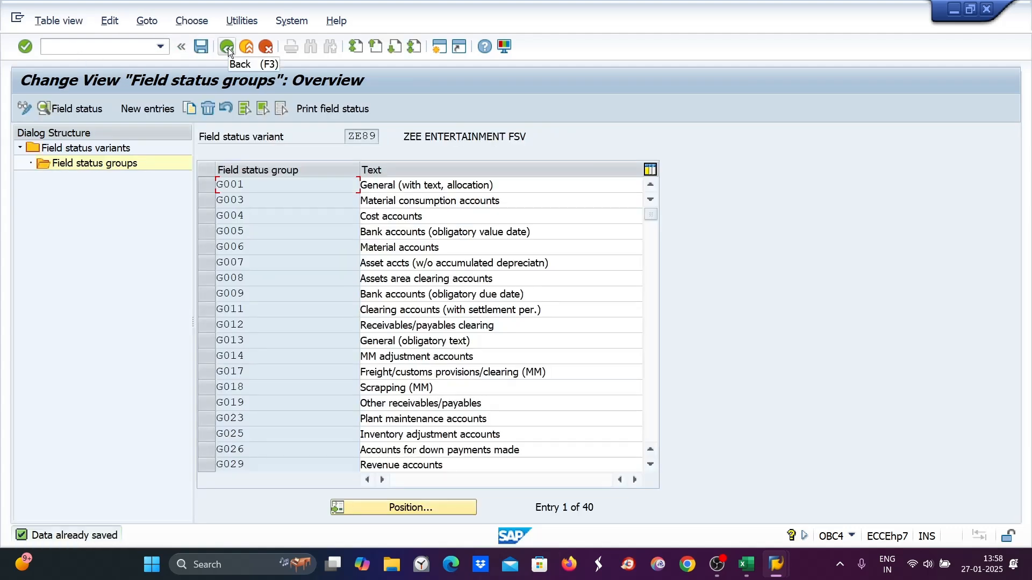
# - Open field status group G067 Reconciliation accounts and review its Payment transactions and General data subgroups
pyautogui.click(70, 46)
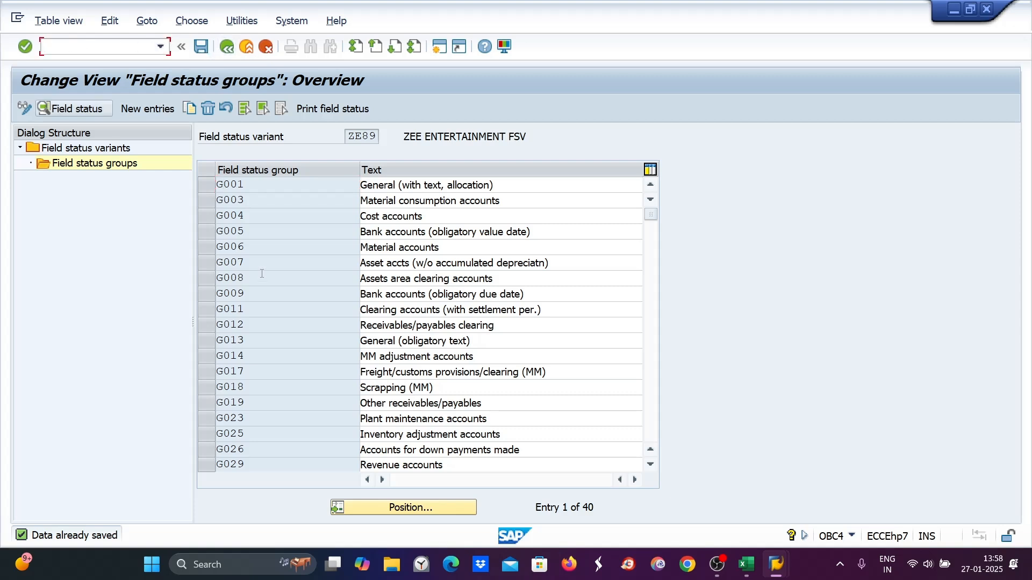
pyautogui.moveTo(646, 217); pyautogui.dragTo(645, 315)
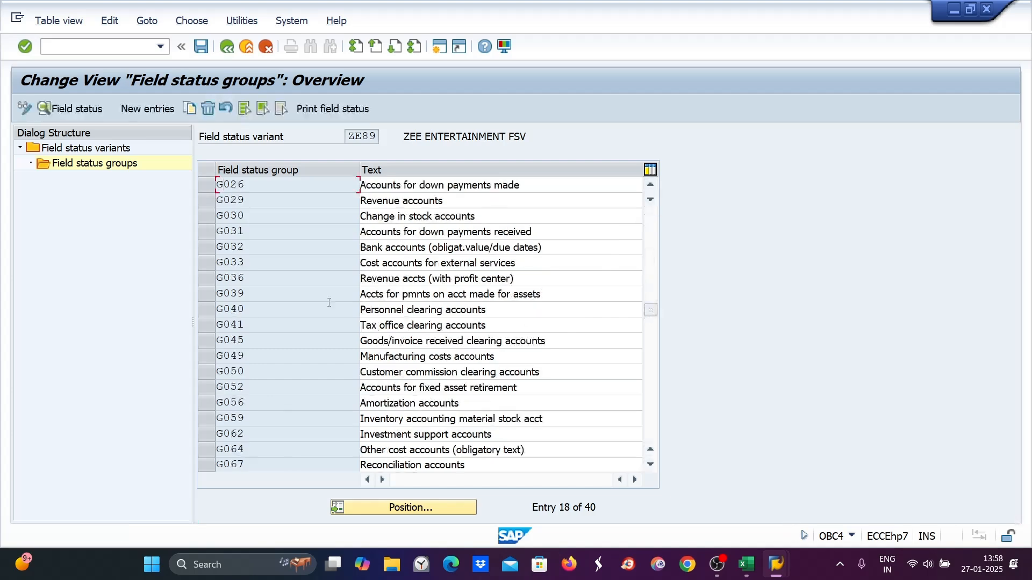
pyautogui.doubleClick(234, 465)
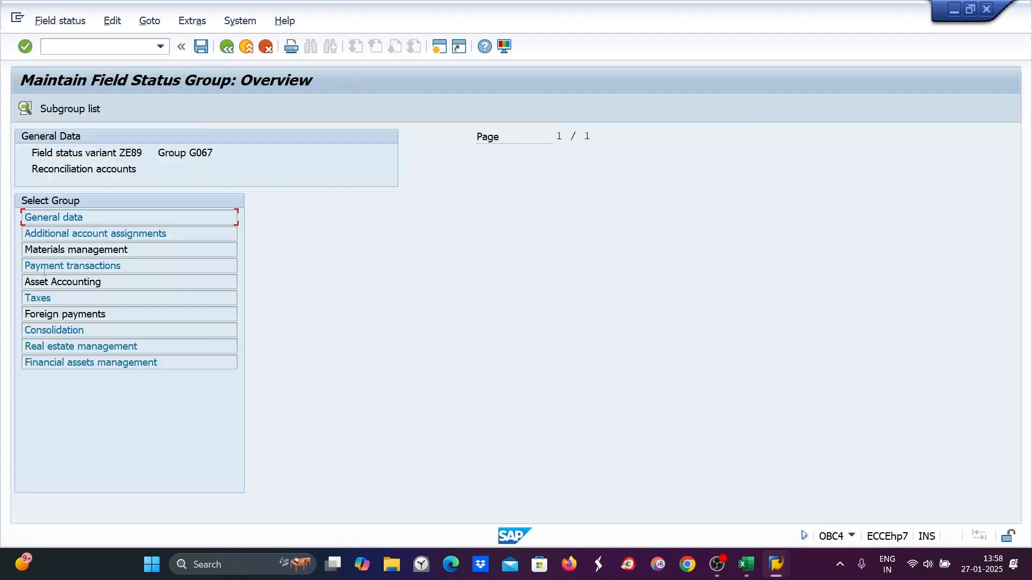
pyautogui.doubleClick(44, 266)
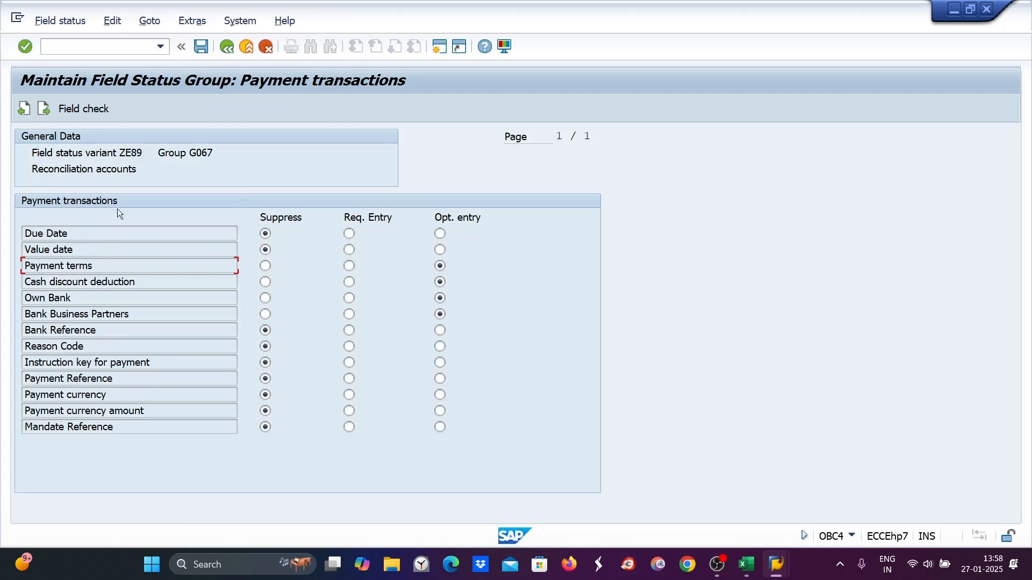
pyautogui.click(226, 46)
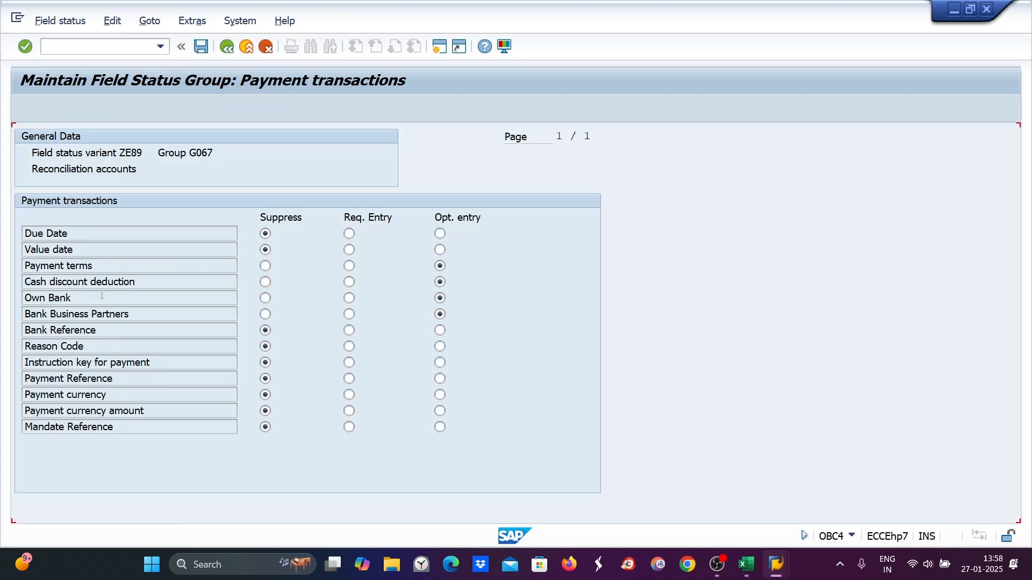
pyautogui.doubleClick(53, 218)
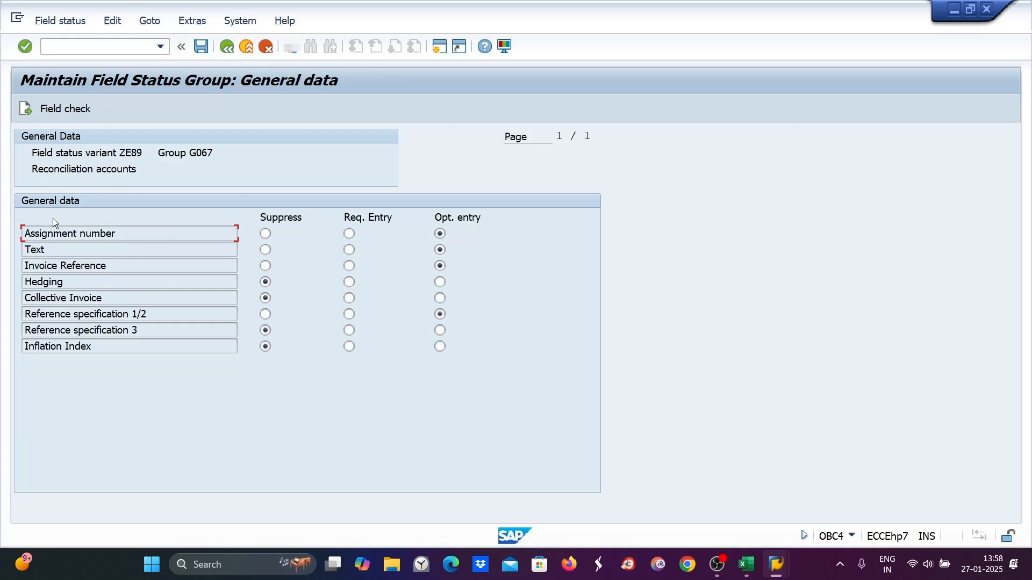
pyautogui.click(227, 51)
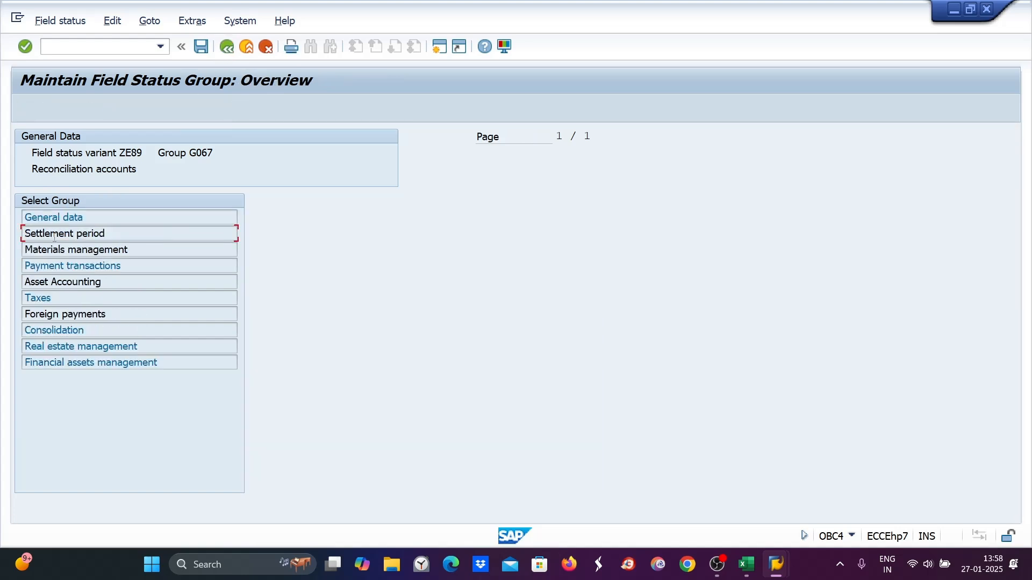
# - Review G067's Additional account assignments and Materials management subgroups, and the Asset Accounting subgroup of G001
pyautogui.doubleClick(55, 236)
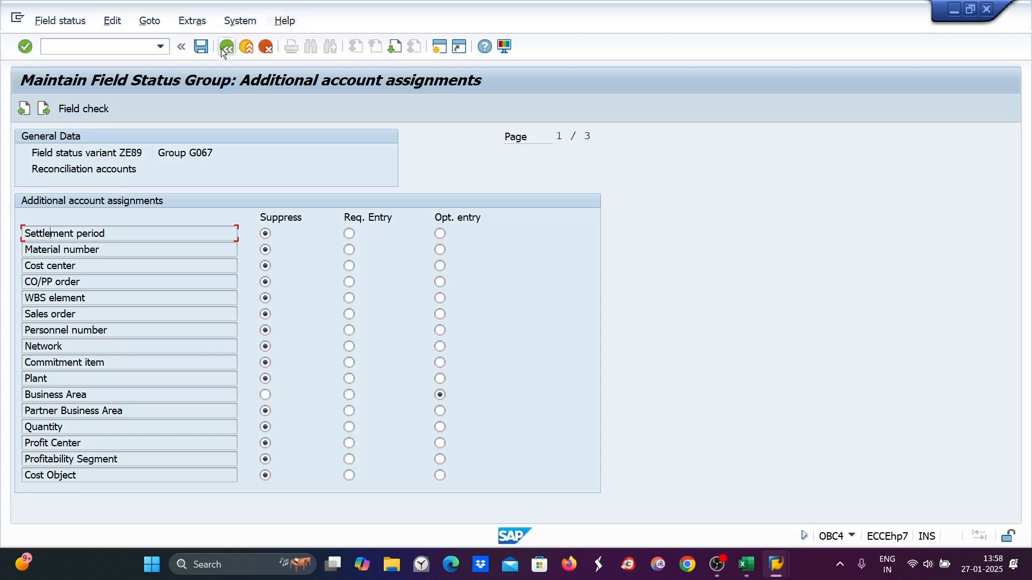
pyautogui.click(399, 48)
pyautogui.click(399, 48)
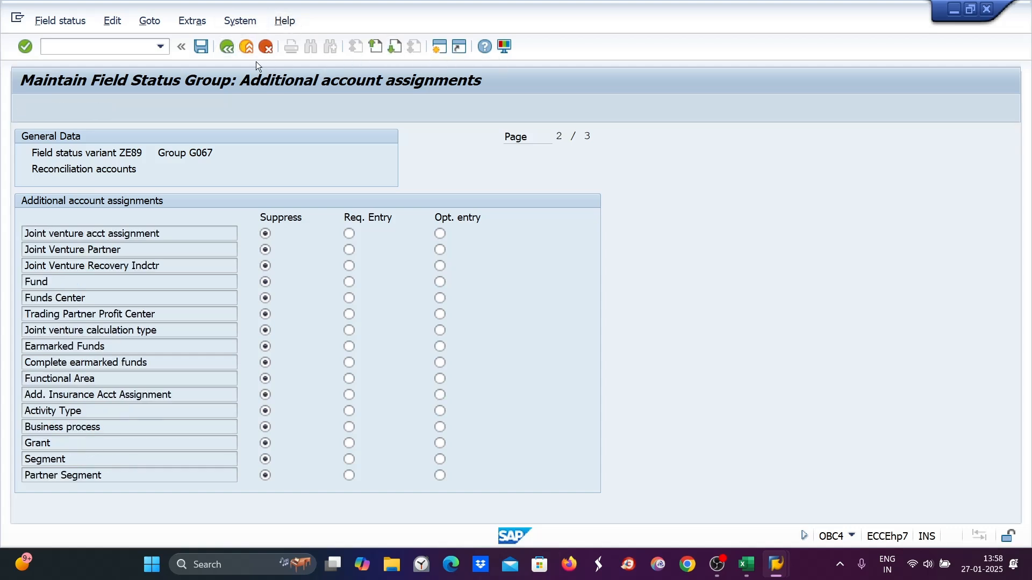
pyautogui.click(227, 48)
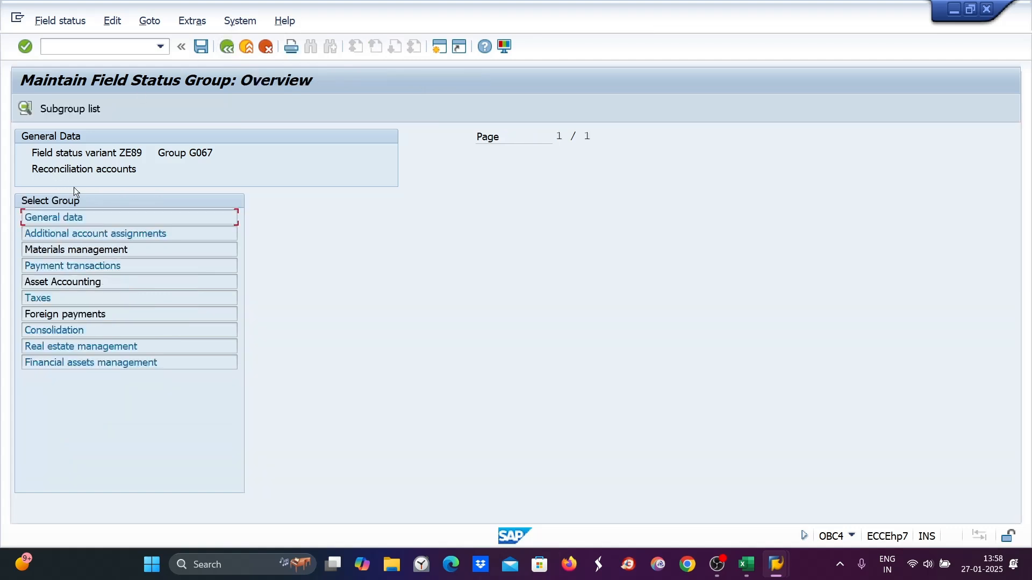
pyautogui.doubleClick(60, 251)
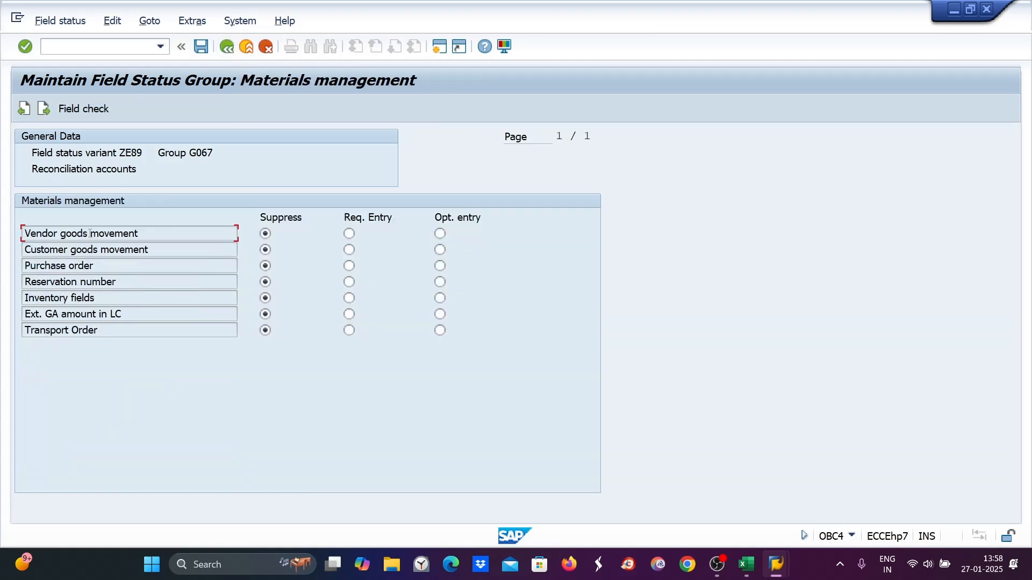
pyautogui.click(225, 47)
pyautogui.doubleClick(50, 282)
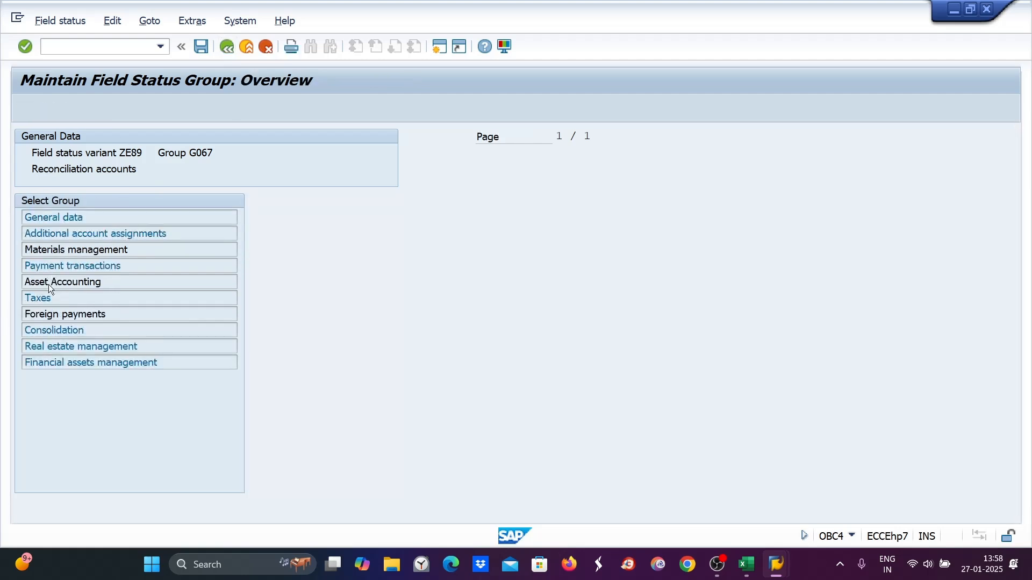
pyautogui.click(225, 49)
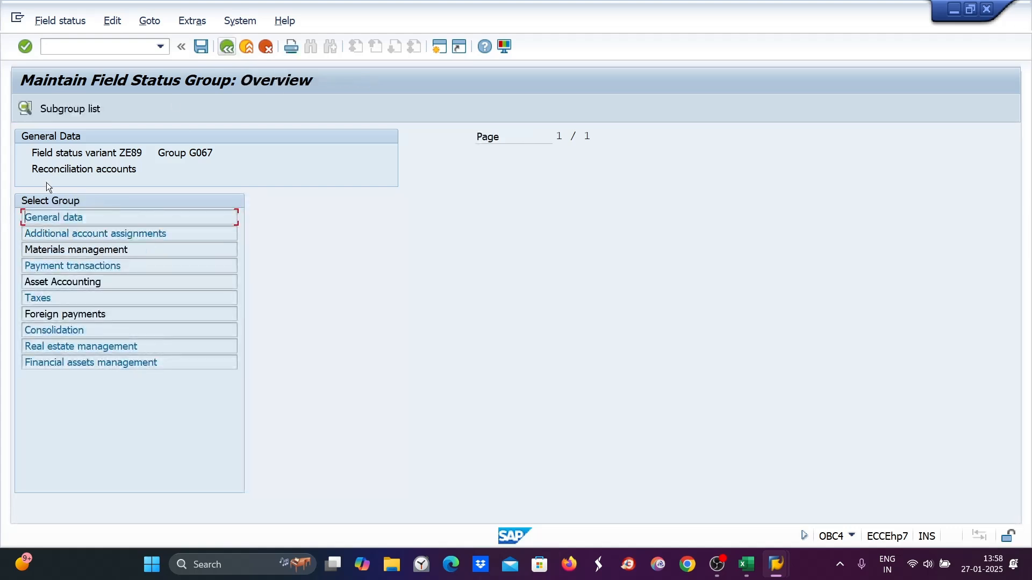
pyautogui.click(228, 47)
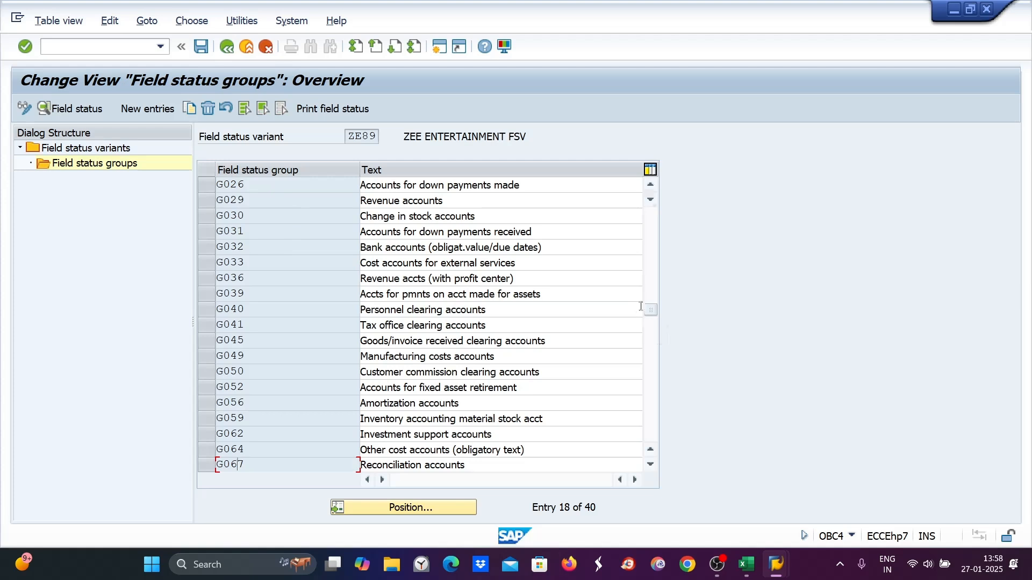
pyautogui.scroll(6, 229, 195)
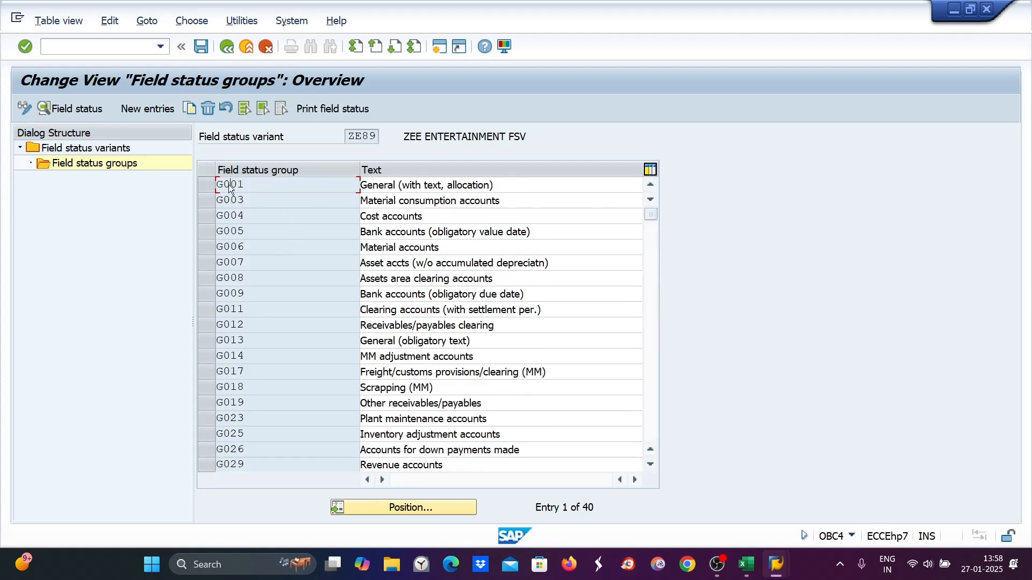
pyautogui.doubleClick(229, 185)
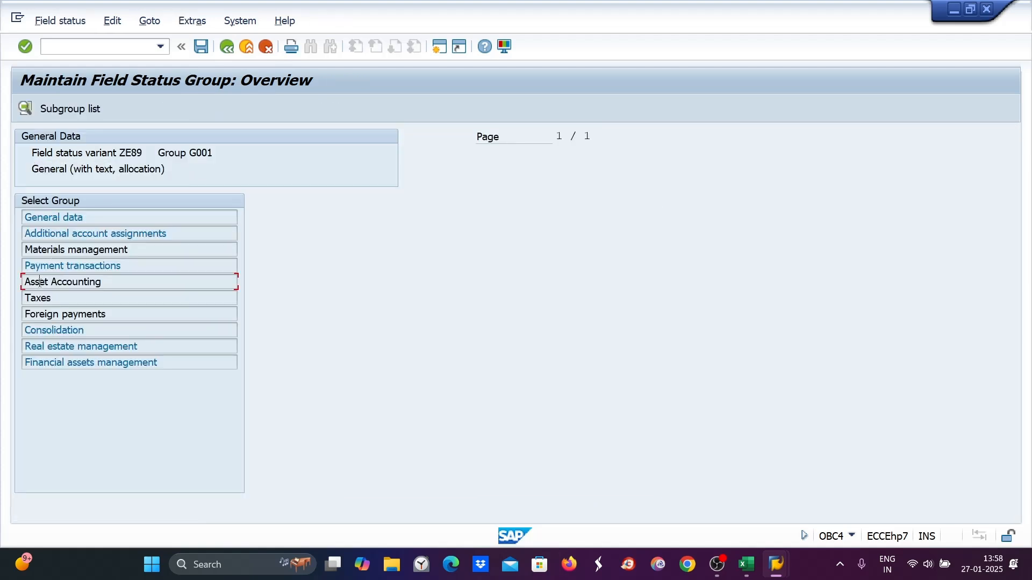
pyautogui.doubleClick(39, 282)
# - Open transaction OB41 and display the detail screen of posting key 40 Debit entry
pyautogui.click(51, 48)
pyautogui.write('/NOB')
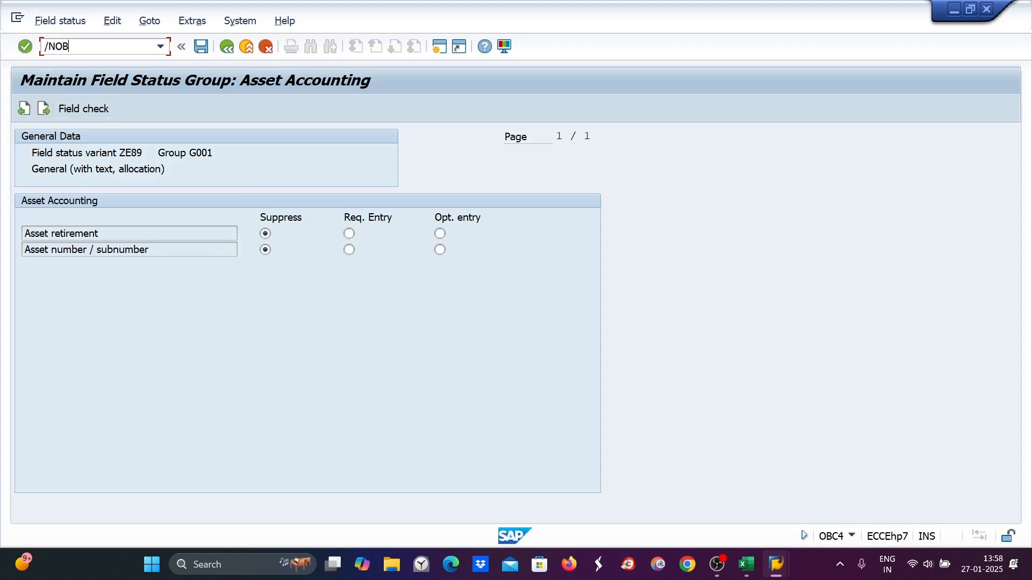
pyautogui.write('41')
pyautogui.press('Return')
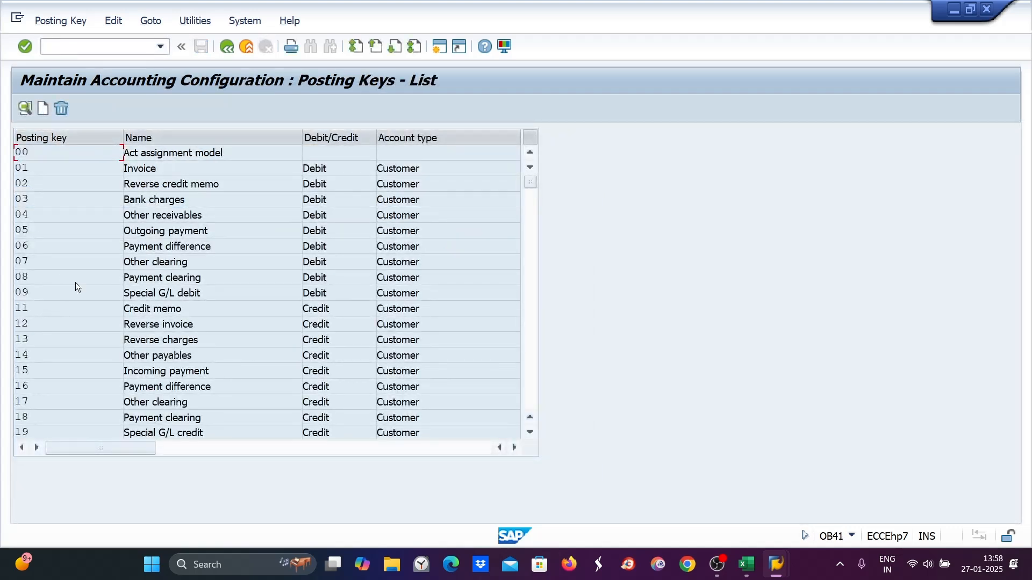
pyautogui.scroll(-2, 78, 298)
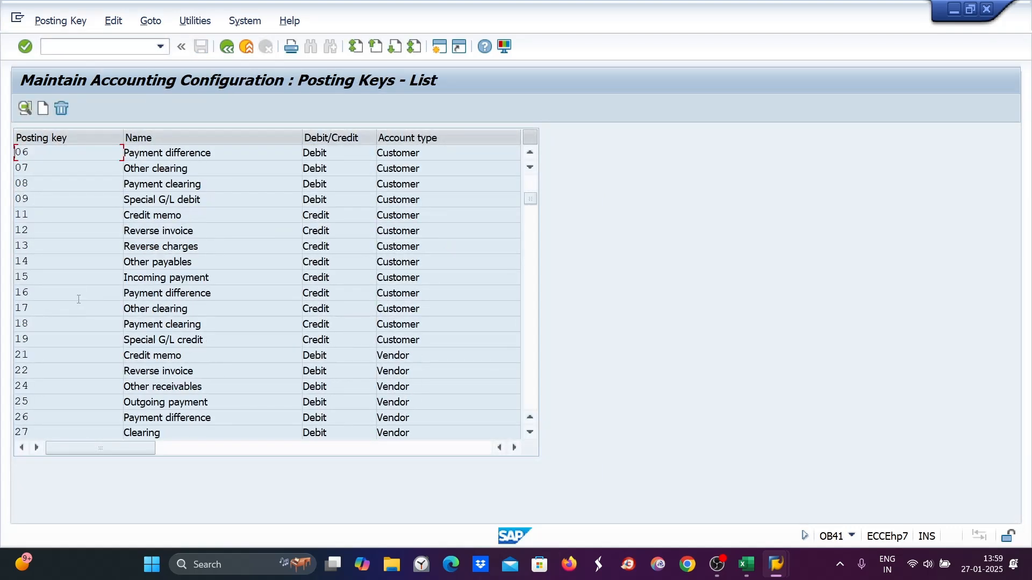
pyautogui.scroll(-5, 64, 280)
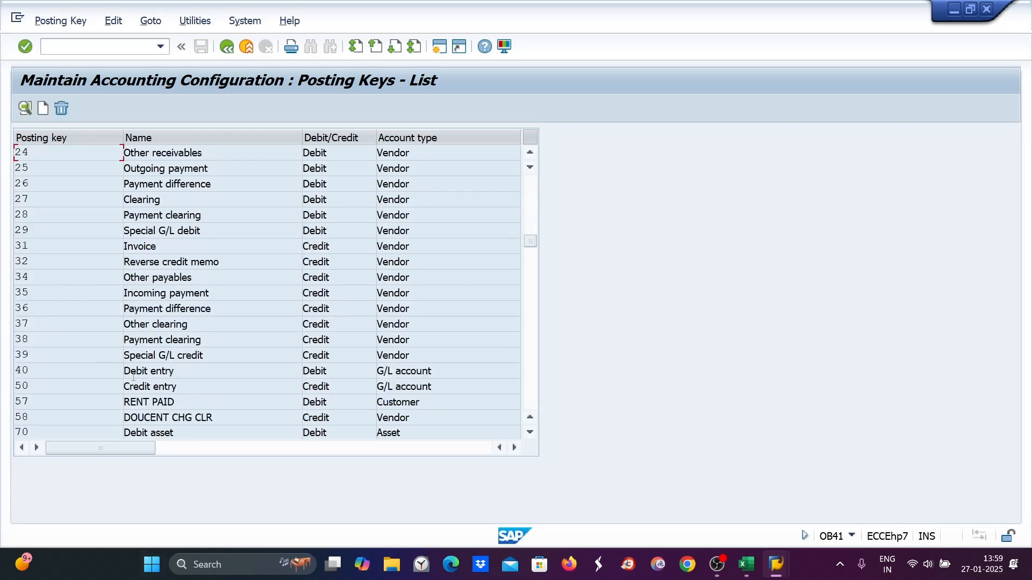
pyautogui.doubleClick(132, 372)
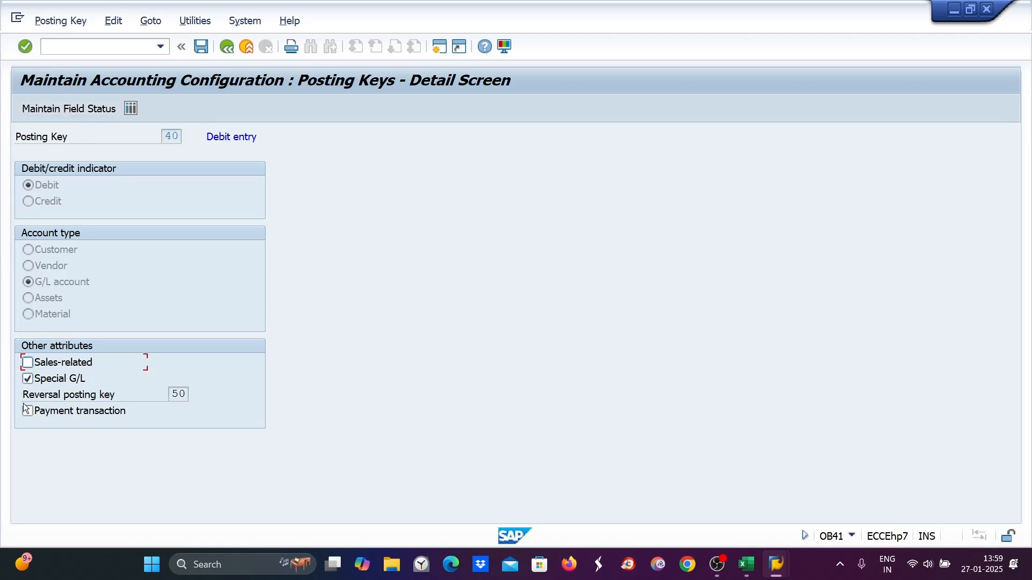
# - Open transaction SM12 to manage lock entries
pyautogui.click(52, 45)
pyautogui.write('/AM12')
pyautogui.press('BackSpace')
pyautogui.press('BackSpace')
pyautogui.press('BackSpace')
pyautogui.write('SM12')
pyautogui.press('Return')
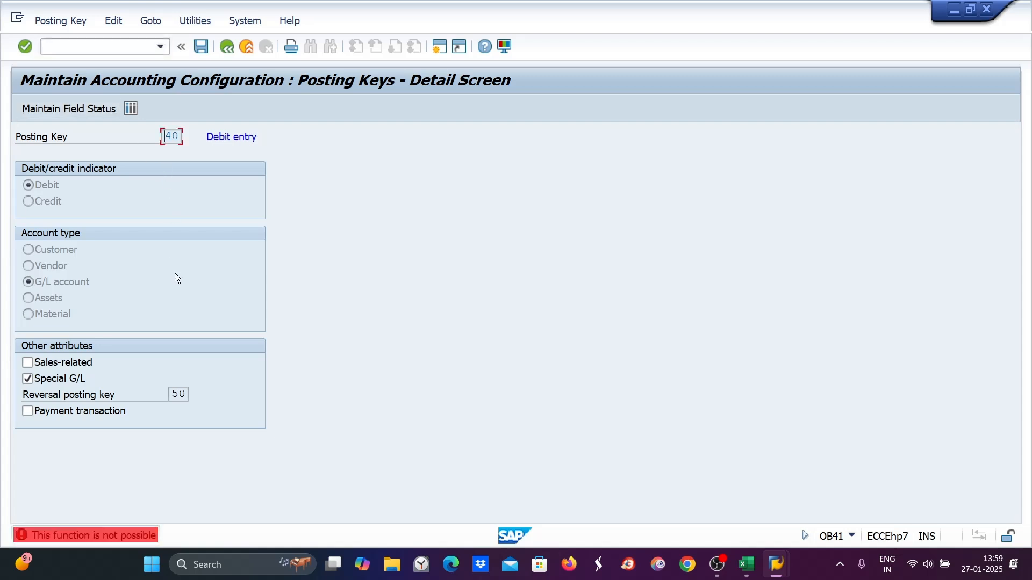
pyautogui.click(57, 44)
pyautogui.write('/NSM')
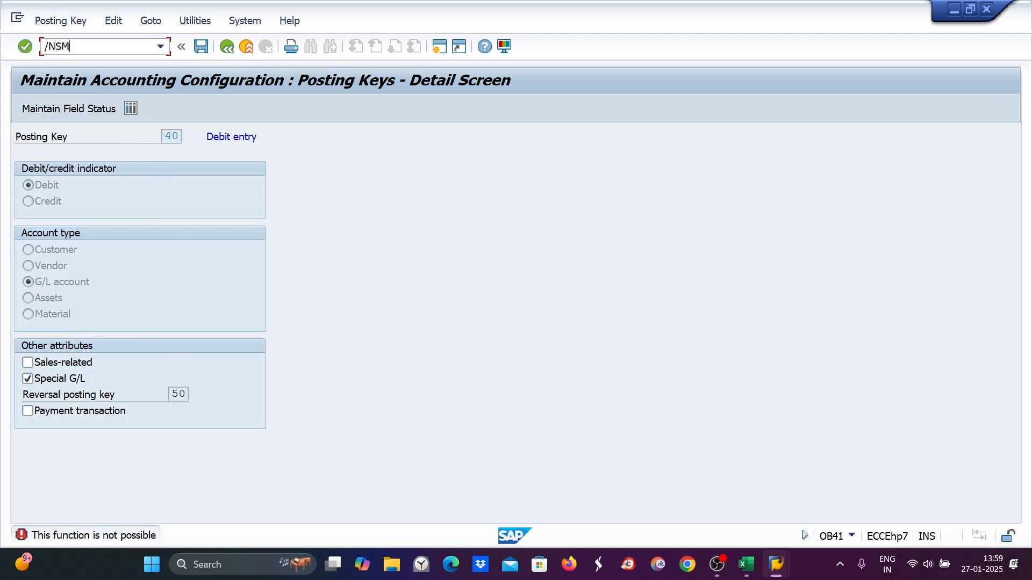
pyautogui.write('12')
pyautogui.press('Return')
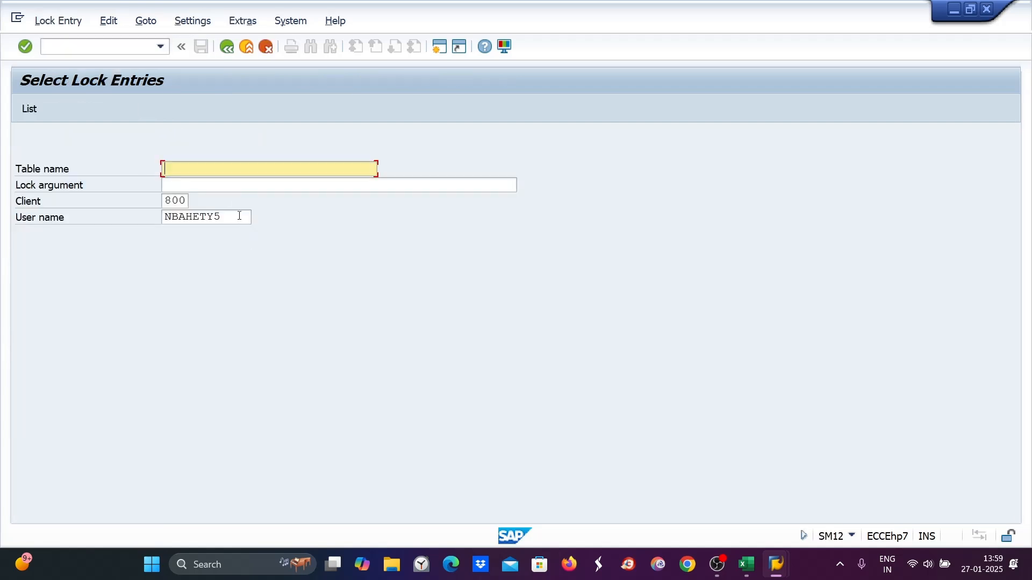
# - List the lock entries without a user name filter and delete all lock entries
pyautogui.moveTo(246, 216); pyautogui.dragTo(69, 208)
pyautogui.press('Delete')
pyautogui.press('Return')
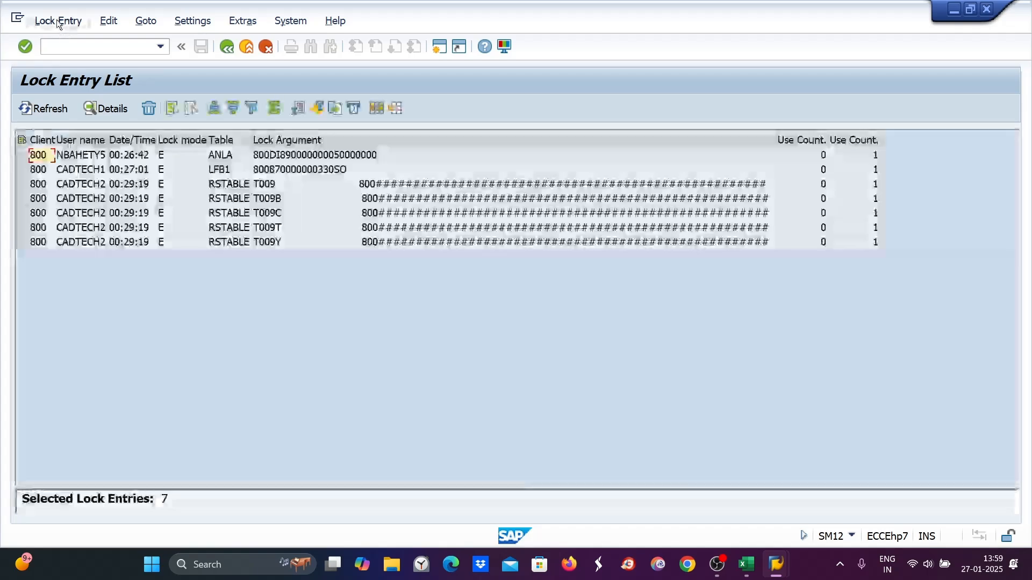
pyautogui.click(56, 20)
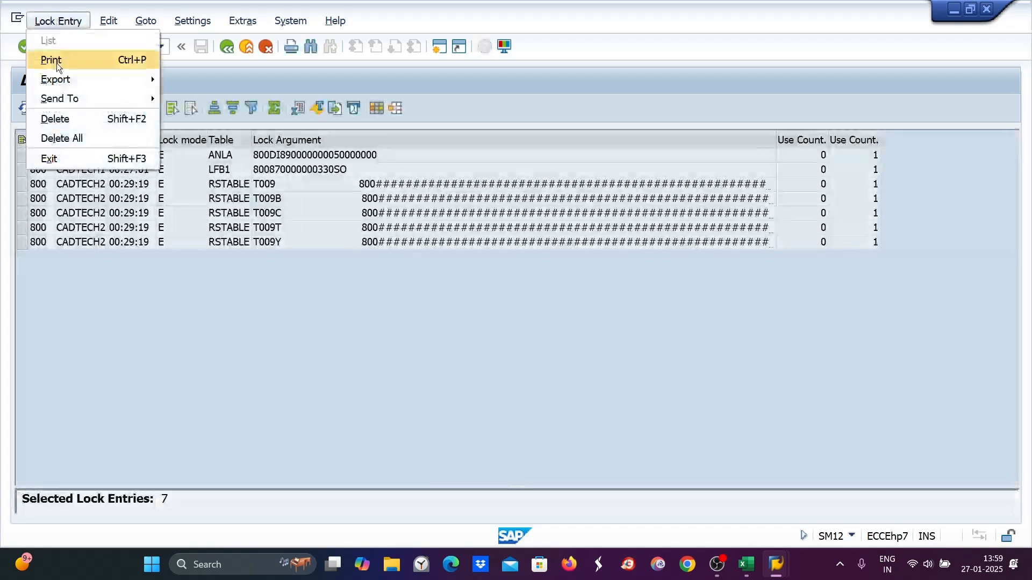
pyautogui.click(54, 136)
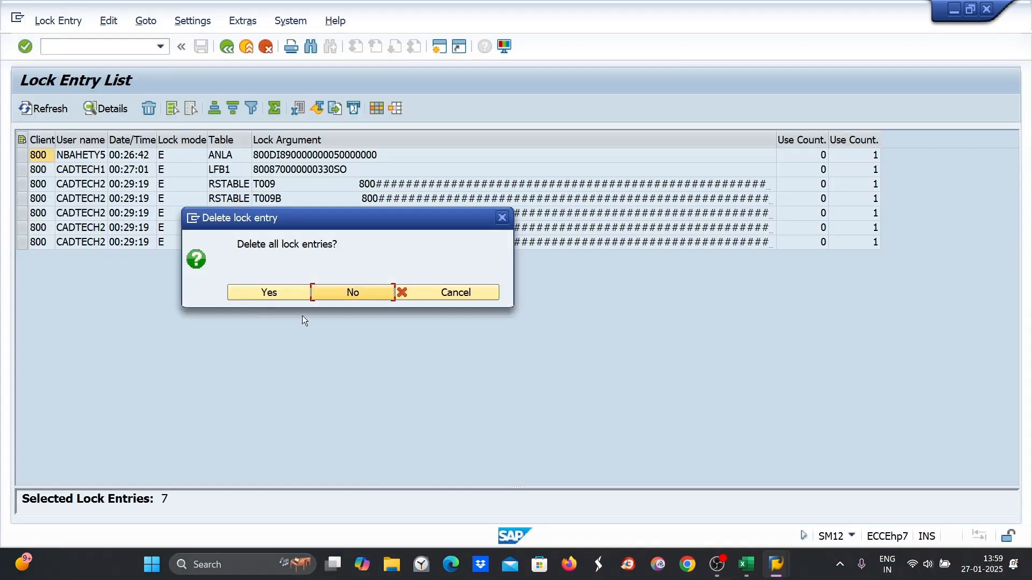
pyautogui.click(298, 291)
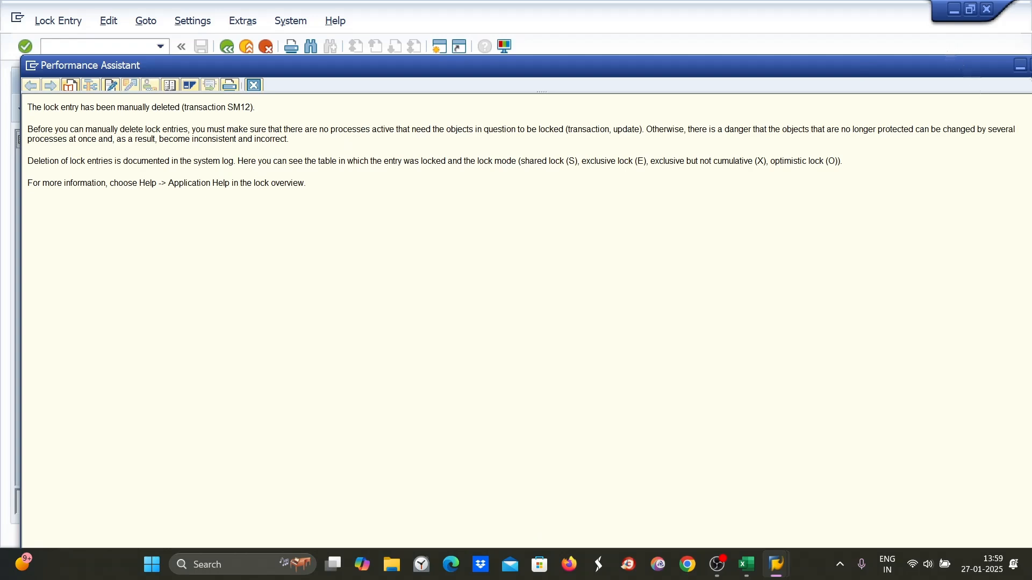
# - Close the lock entry help and open transaction OB41 for posting keys
pyautogui.click(1020, 11)
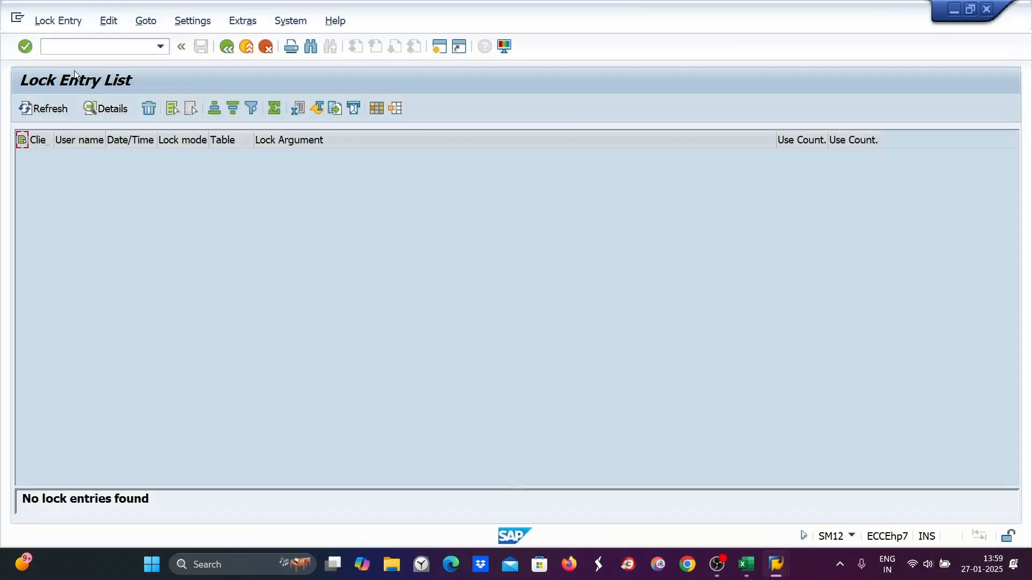
pyautogui.write('/NOB41')
pyautogui.press('Return')
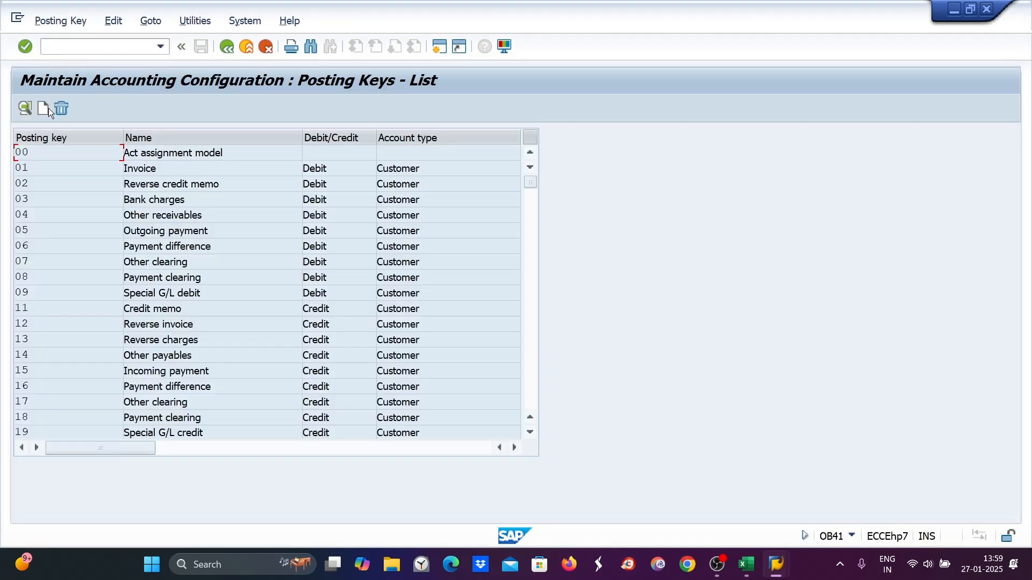
# - Open posting key 40 Debit entry and set its account type to Assets
pyautogui.scroll(-1, 103, 324)
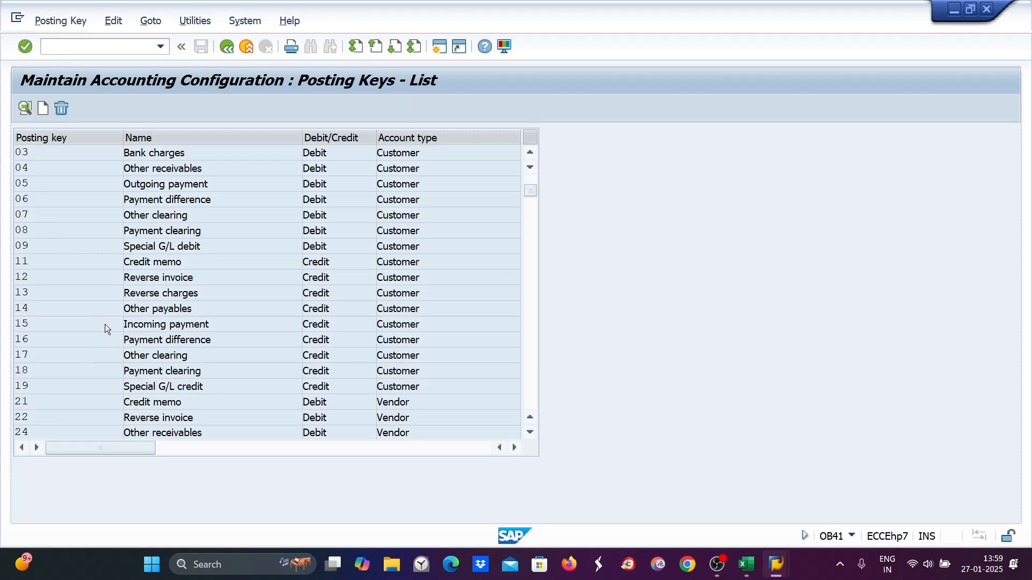
pyautogui.scroll(-1, 105, 324)
pyautogui.scroll(-1, 105, 324)
pyautogui.scroll(-1, 106, 324)
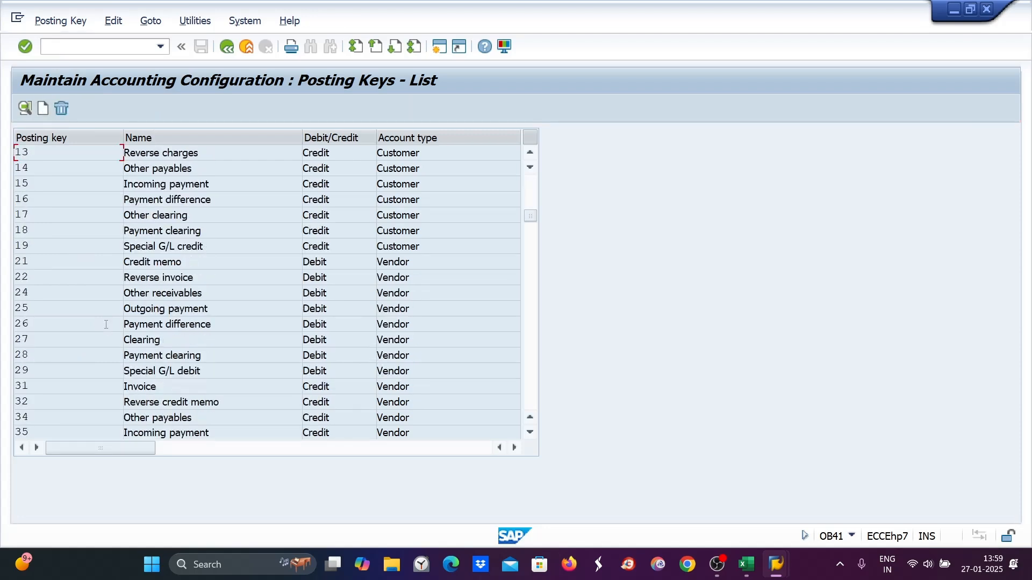
pyautogui.scroll(-1, 107, 324)
pyautogui.scroll(-3, 105, 323)
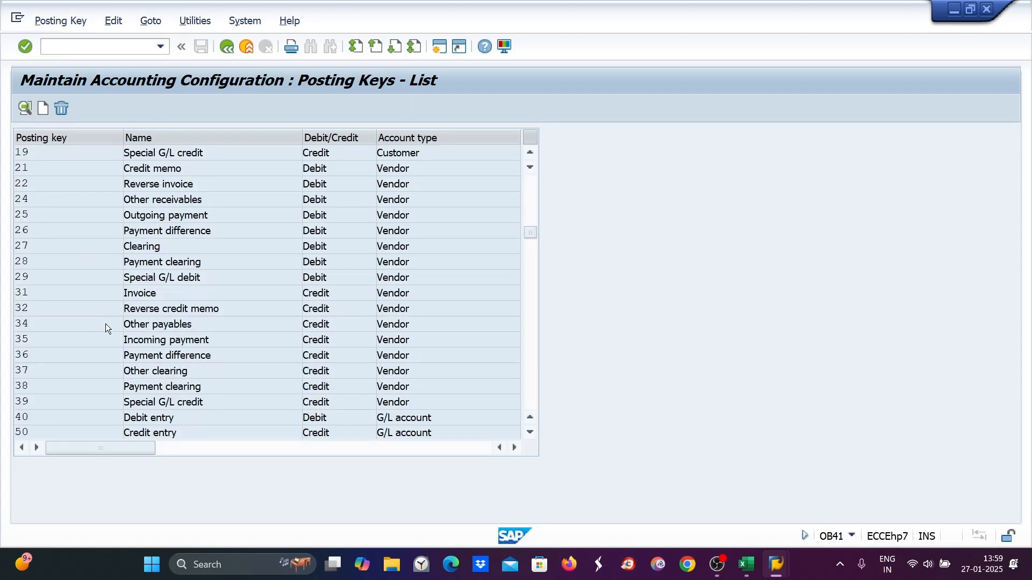
pyautogui.doubleClick(143, 323)
pyautogui.click(60, 106)
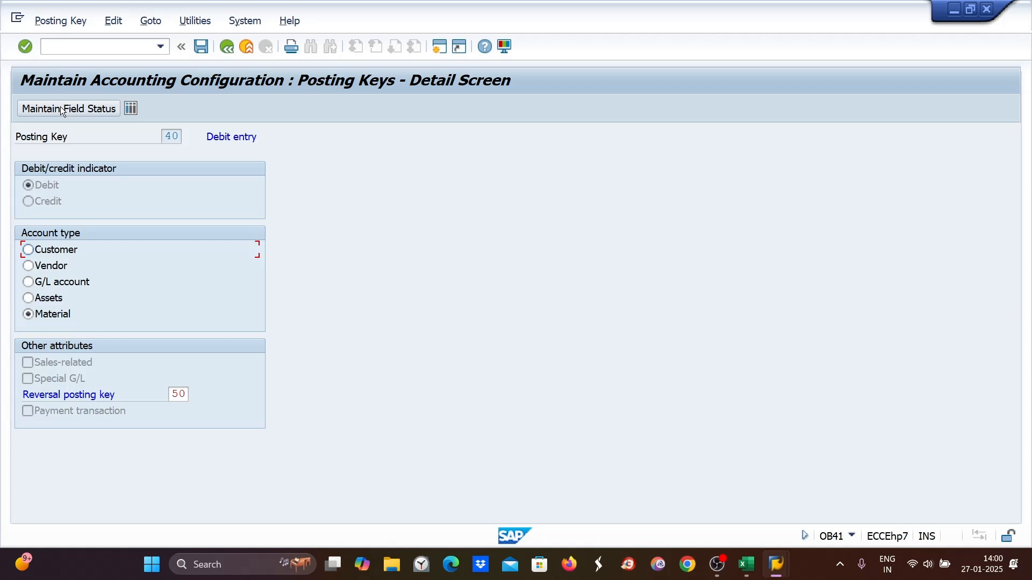
pyautogui.click(28, 297)
pyautogui.click(130, 109)
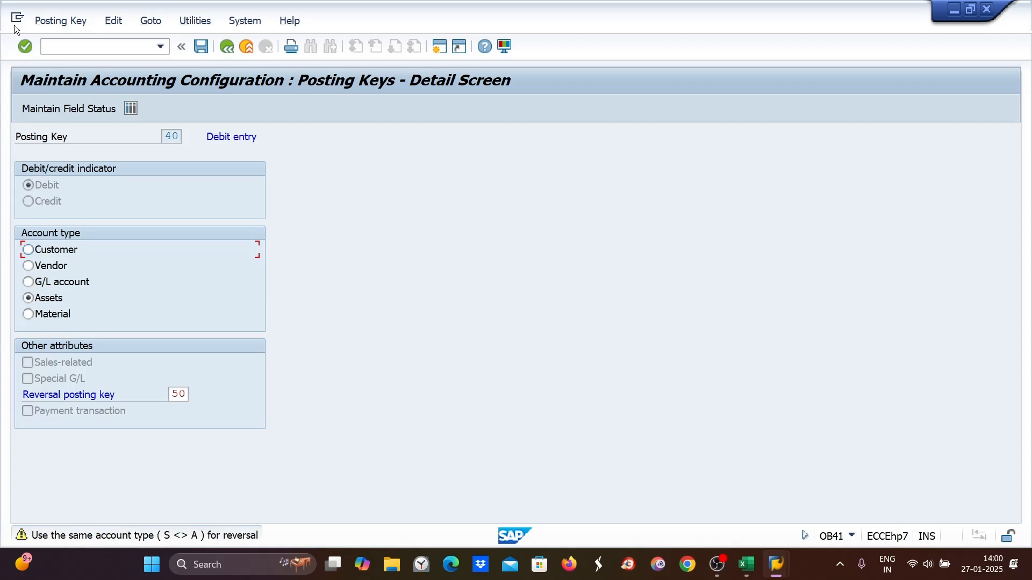
pyautogui.click(28, 250)
pyautogui.click(29, 266)
pyautogui.click(28, 282)
pyautogui.click(29, 298)
# - Restart OB41 and display the detail screen of posting key 50 Credit entry
pyautogui.click(70, 52)
pyautogui.write('/NOB41')
pyautogui.press('Return')
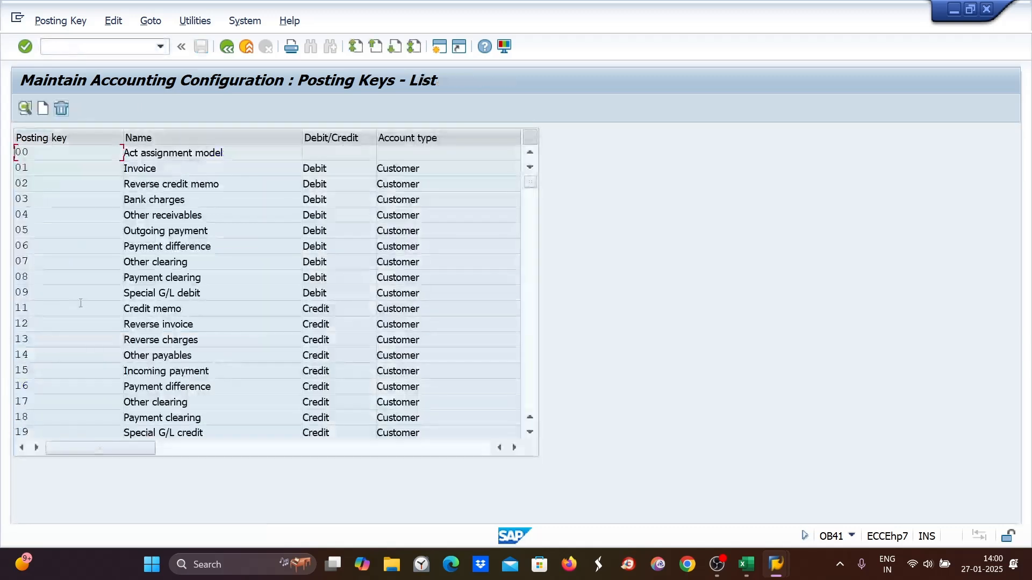
pyautogui.scroll(-5, 88, 294)
pyautogui.scroll(-6, 88, 295)
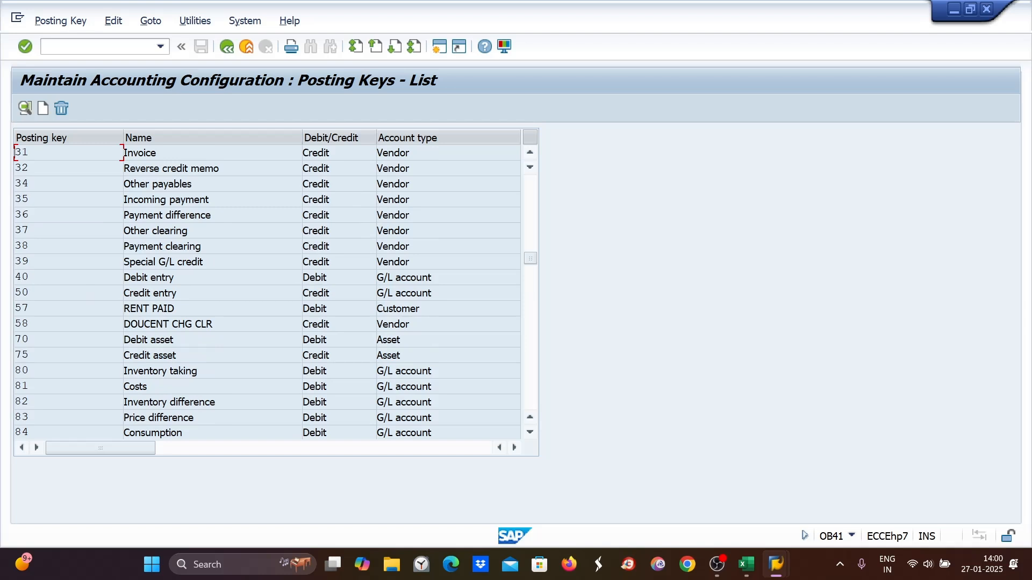
pyautogui.doubleClick(140, 295)
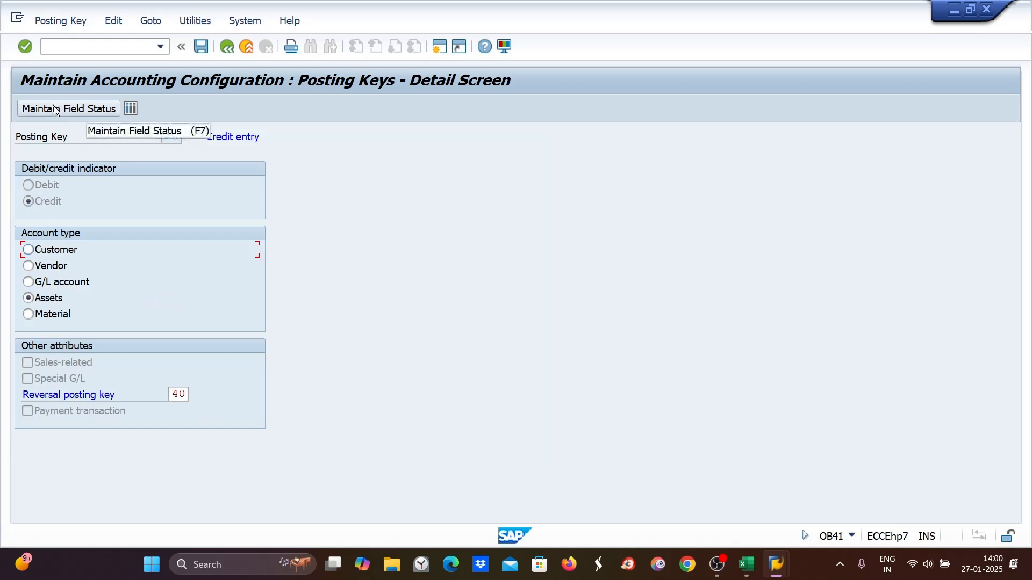
pyautogui.click(57, 47)
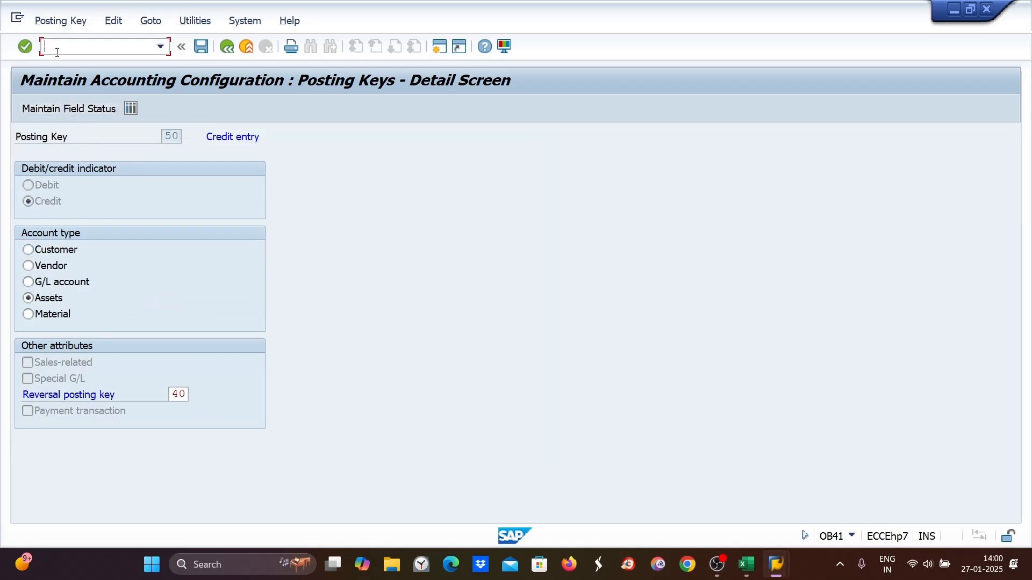
pyautogui.press('Return')
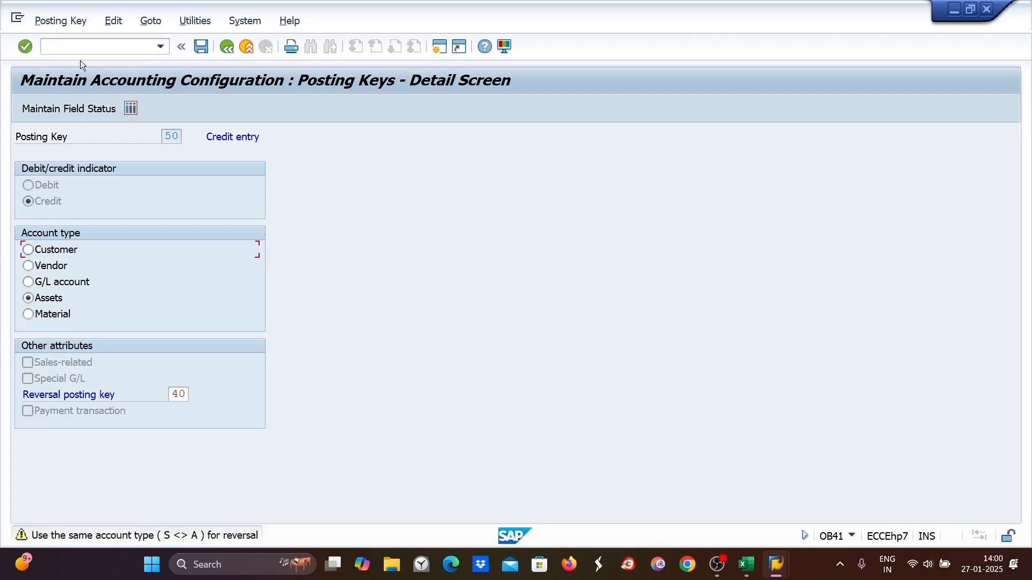
pyautogui.click(60, 50)
pyautogui.hotkey('alt', 'Tab')
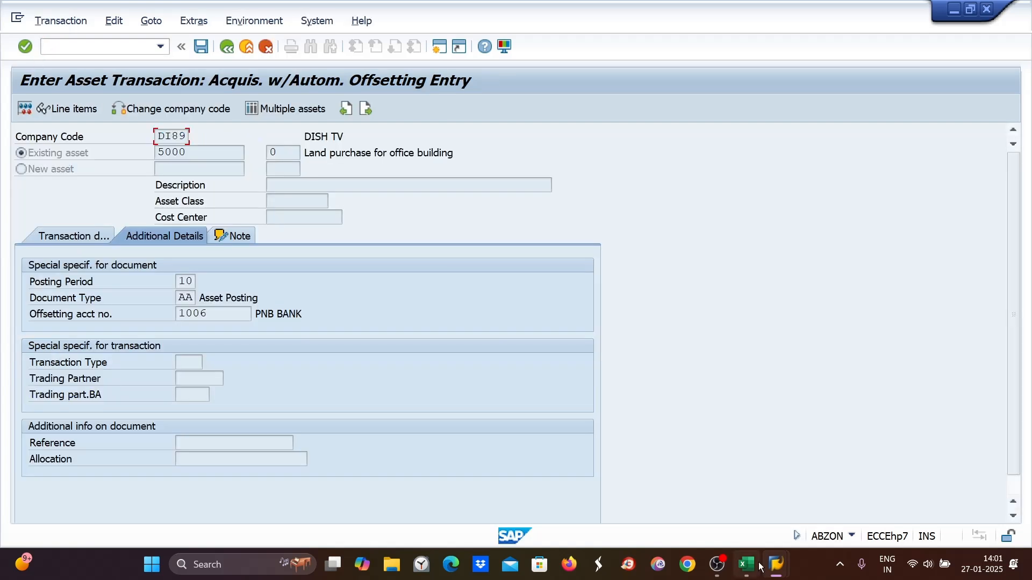
pyautogui.moveTo(776, 564)
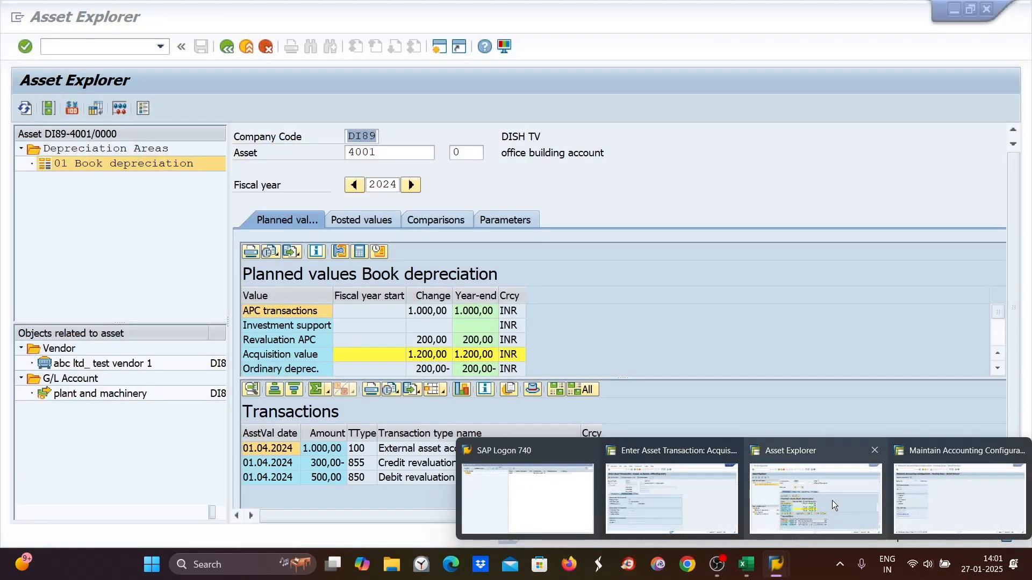
pyautogui.click(832, 501)
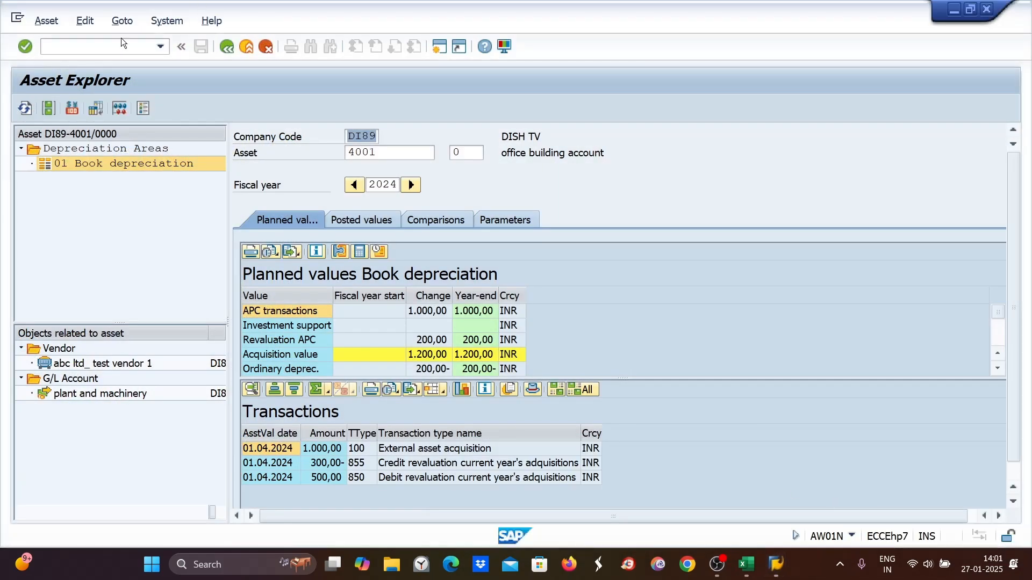
pyautogui.moveTo(776, 565)
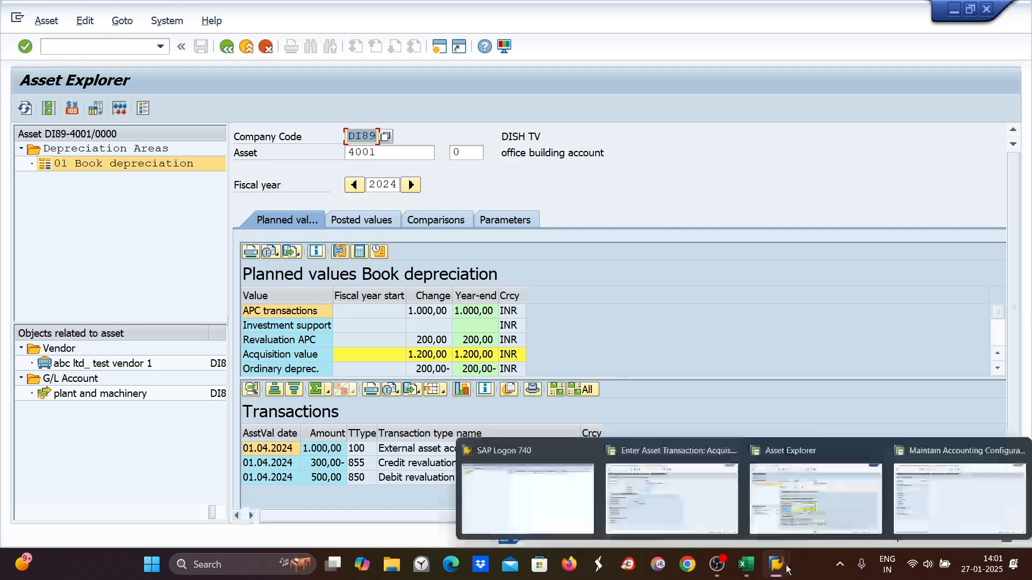
pyautogui.click(941, 503)
# - Open SPRO's SAP Reference IMG and search for DOCUMENT SPLITTING to open Activate Document Splitting
pyautogui.click(48, 48)
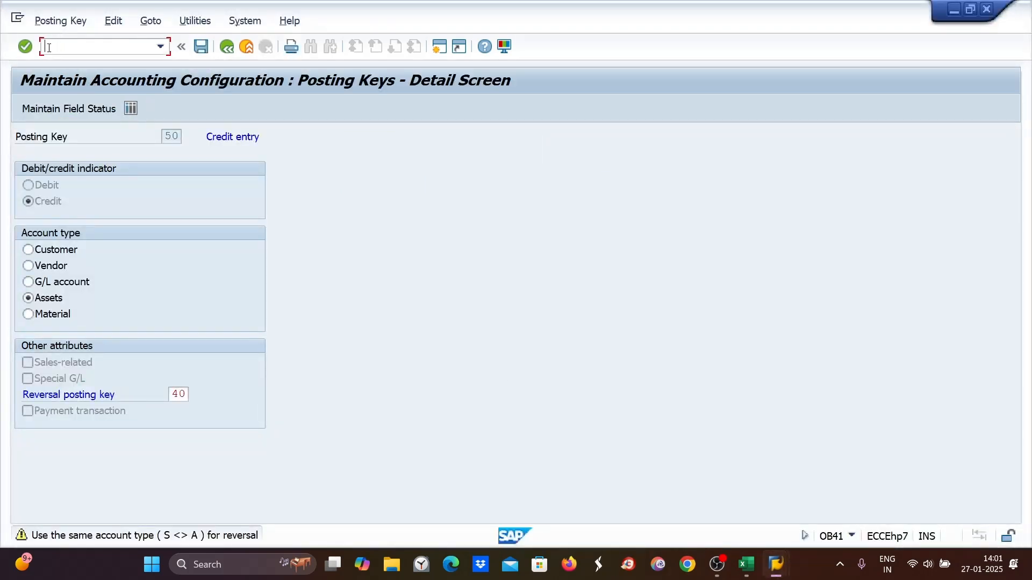
pyautogui.write('/NSPRO')
pyautogui.press('Return')
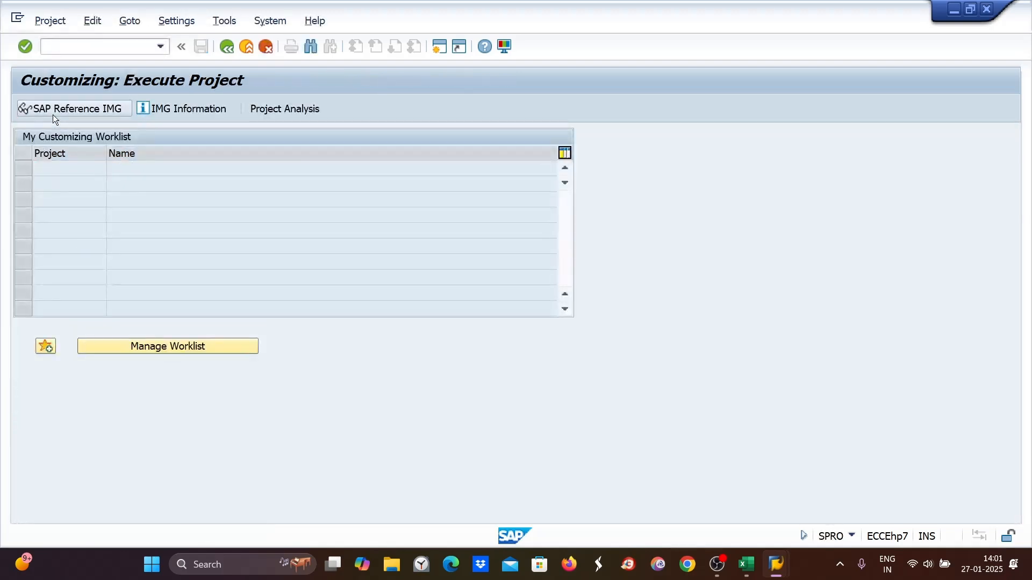
pyautogui.click(52, 114)
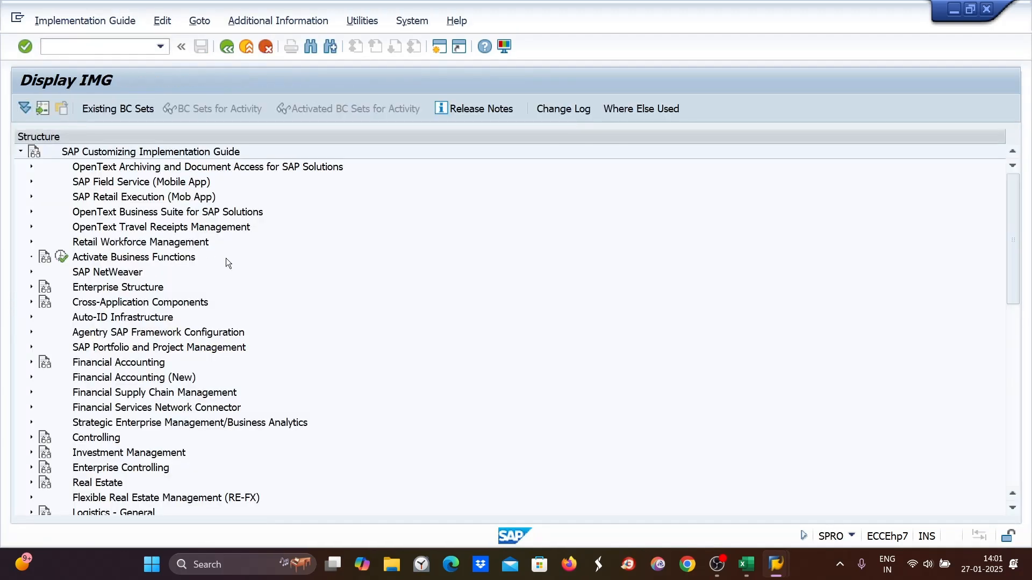
pyautogui.hotkey('ctrl', 'f')
pyautogui.write('DO')
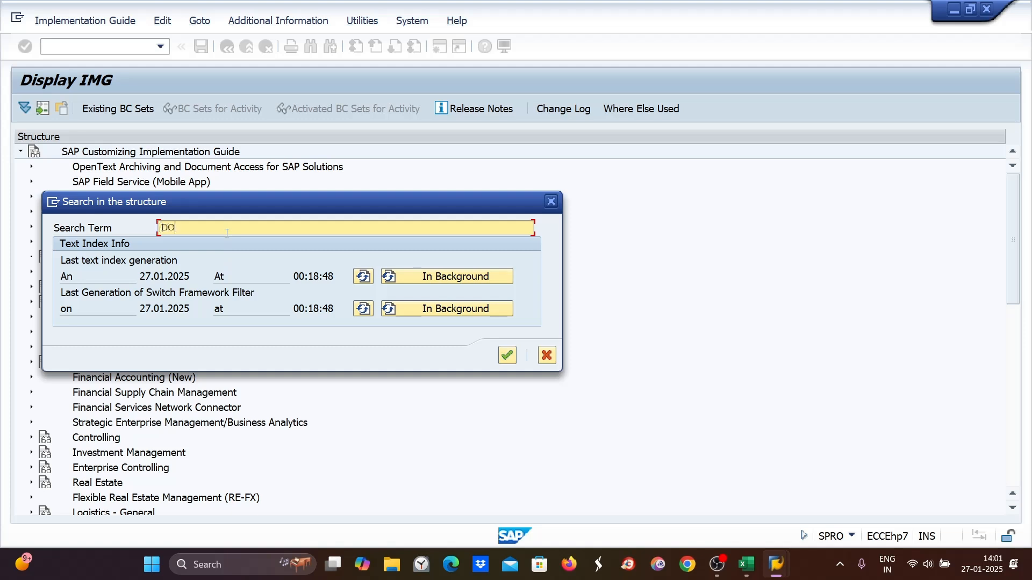
pyautogui.write('CUMENT SPLITTING')
pyautogui.press('Return')
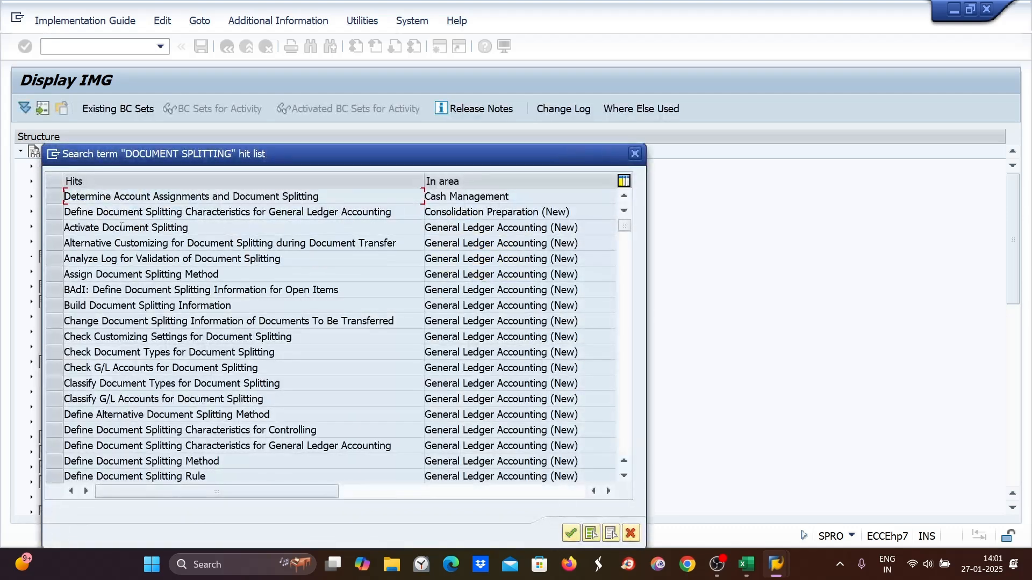
pyautogui.doubleClick(117, 227)
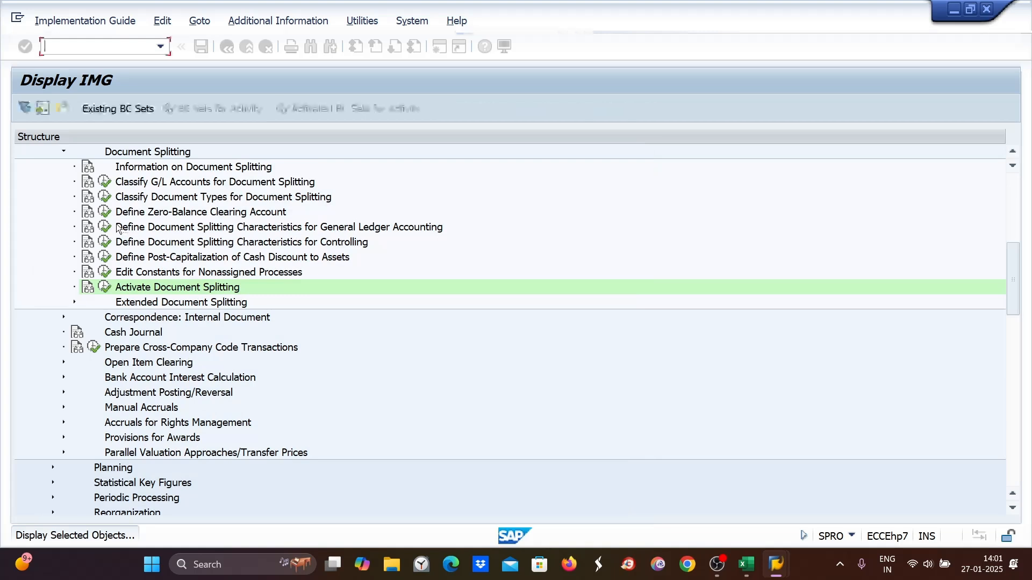
pyautogui.click(105, 286)
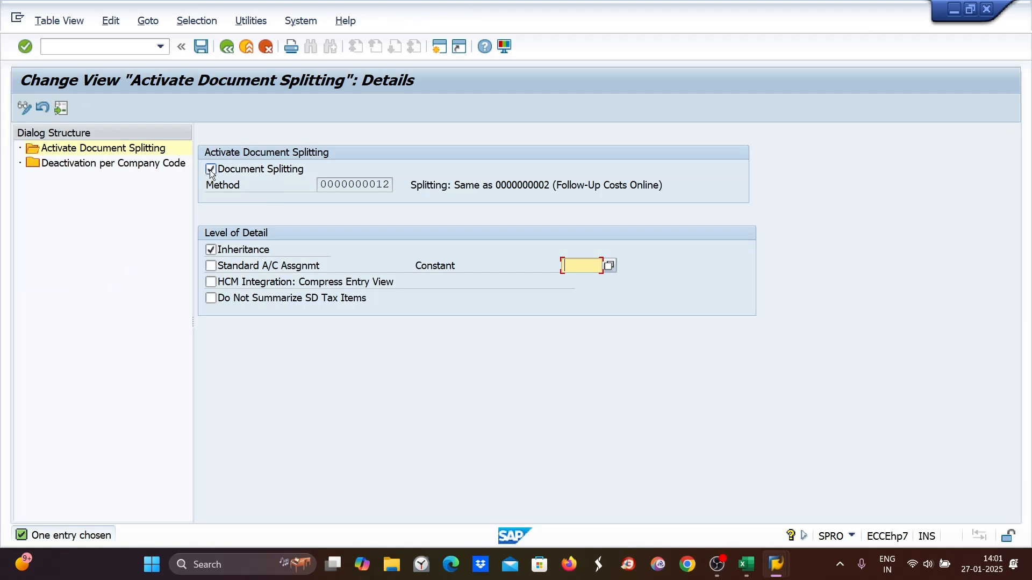
# - Deactivate document splitting and save the change to the customizing request
pyautogui.click(210, 170)
pyautogui.hotkey('ctrl', 's')
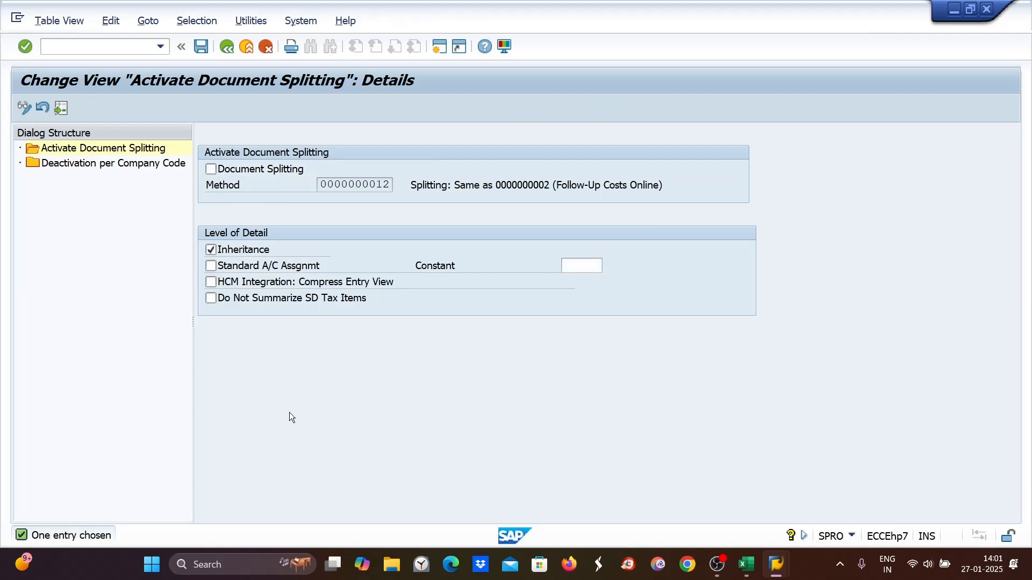
pyautogui.click(323, 275)
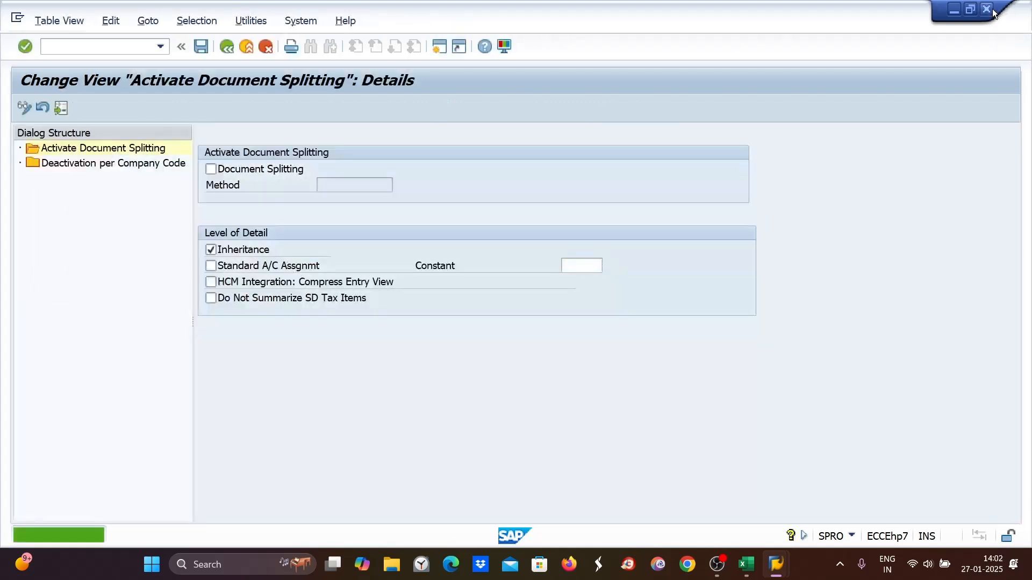
# - Return to the ABZON acquisition screen and try to post the asset transaction
pyautogui.click(992, 11)
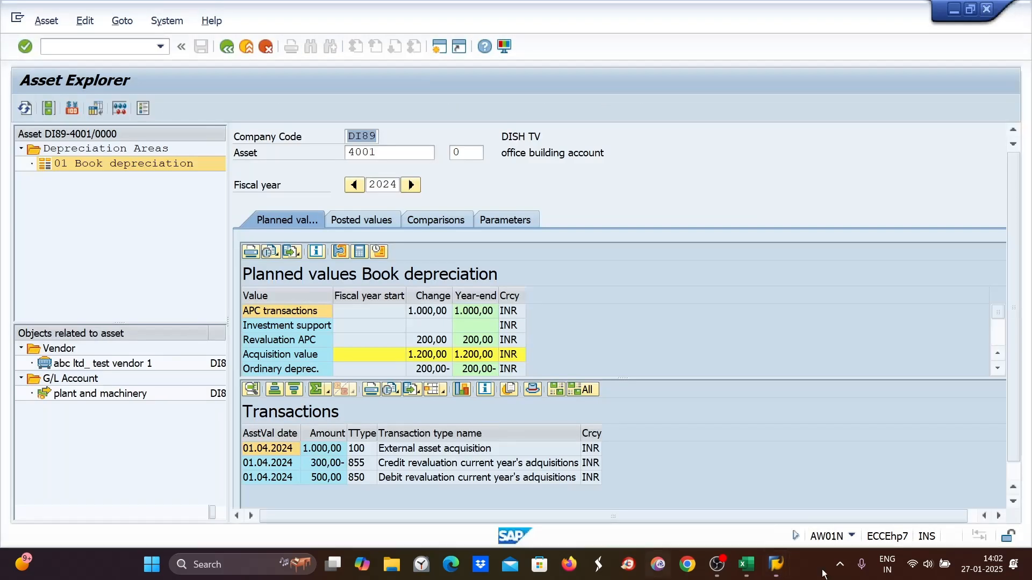
pyautogui.moveTo(774, 572)
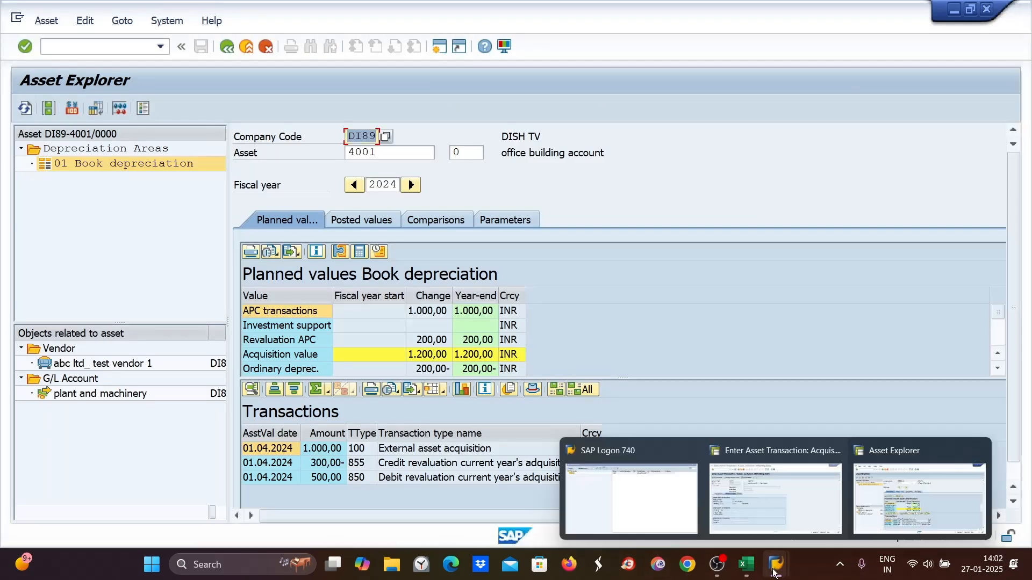
pyautogui.click(772, 515)
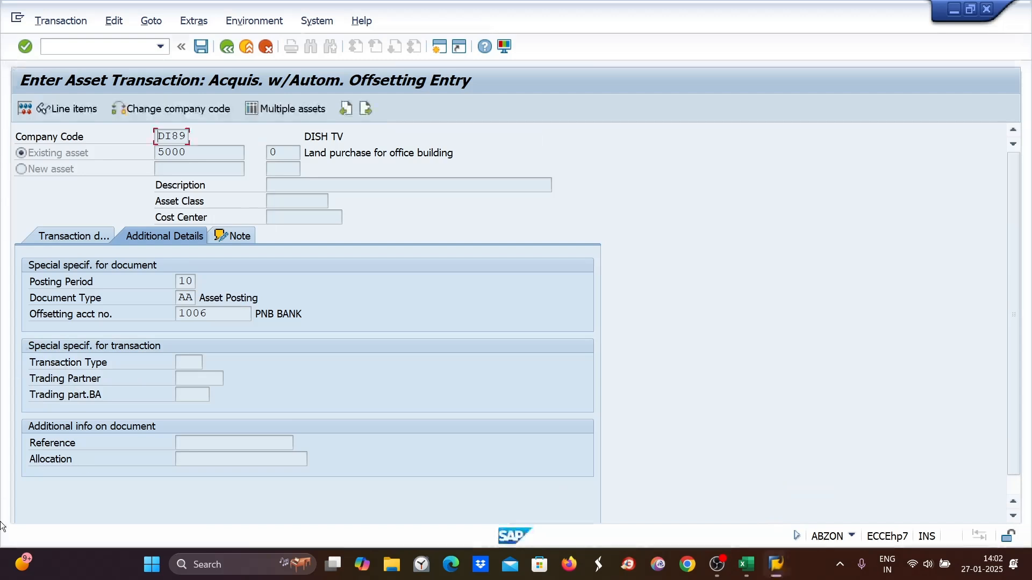
pyautogui.click(202, 47)
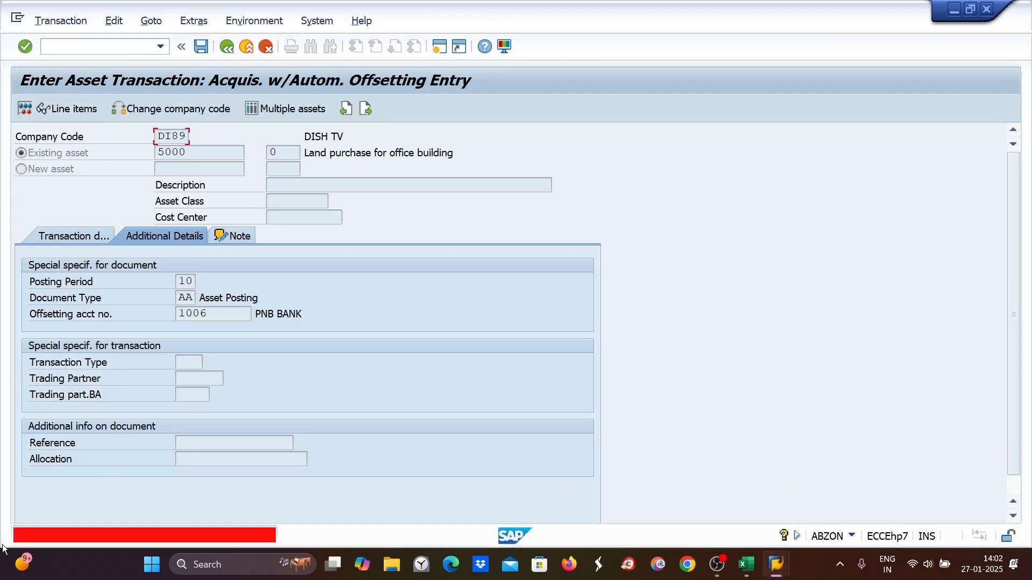
# - Read the long text of the posting error message
pyautogui.doubleClick(26, 537)
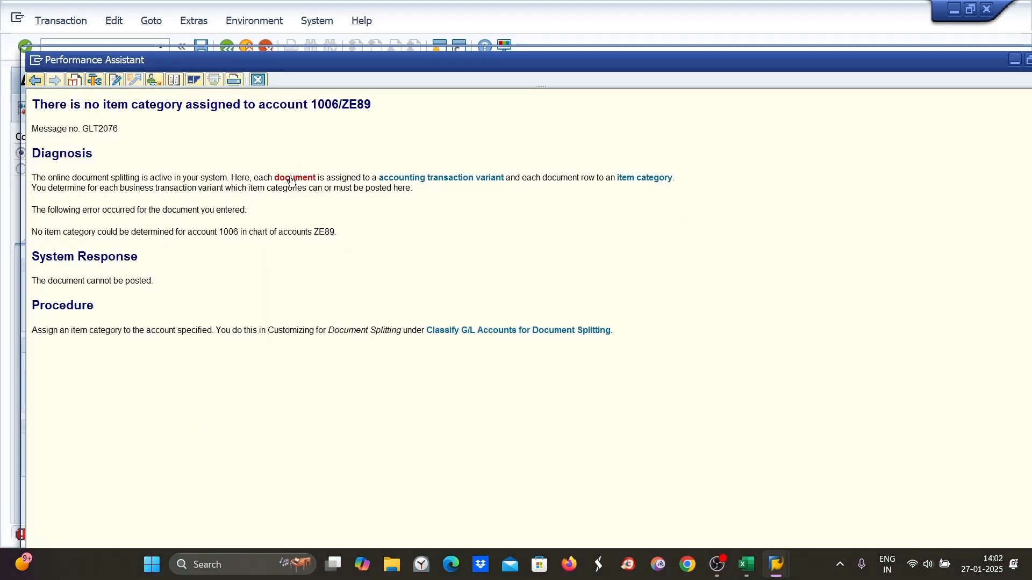
pyautogui.moveTo(47, 178); pyautogui.dragTo(228, 179)
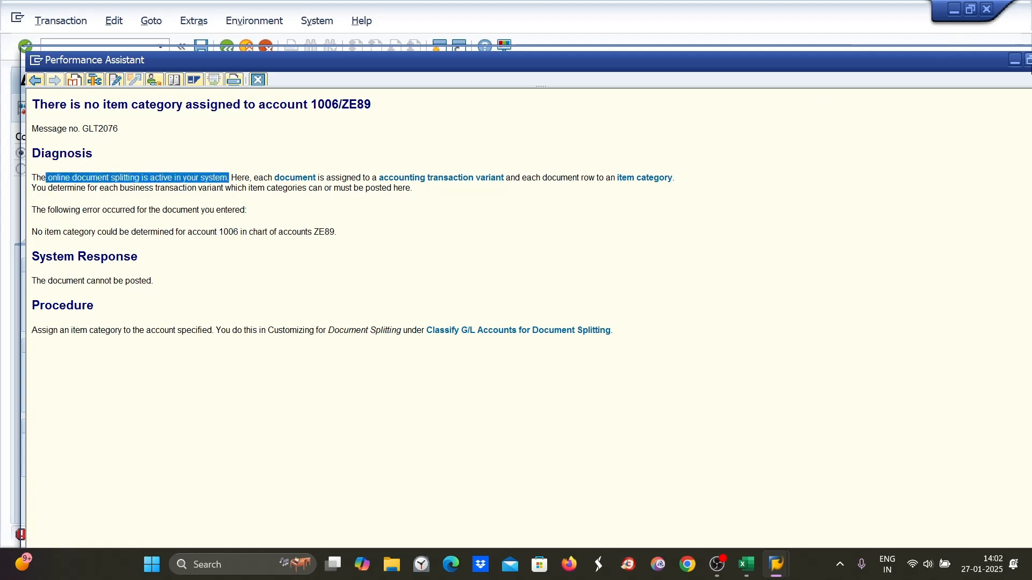
pyautogui.click(1028, 59)
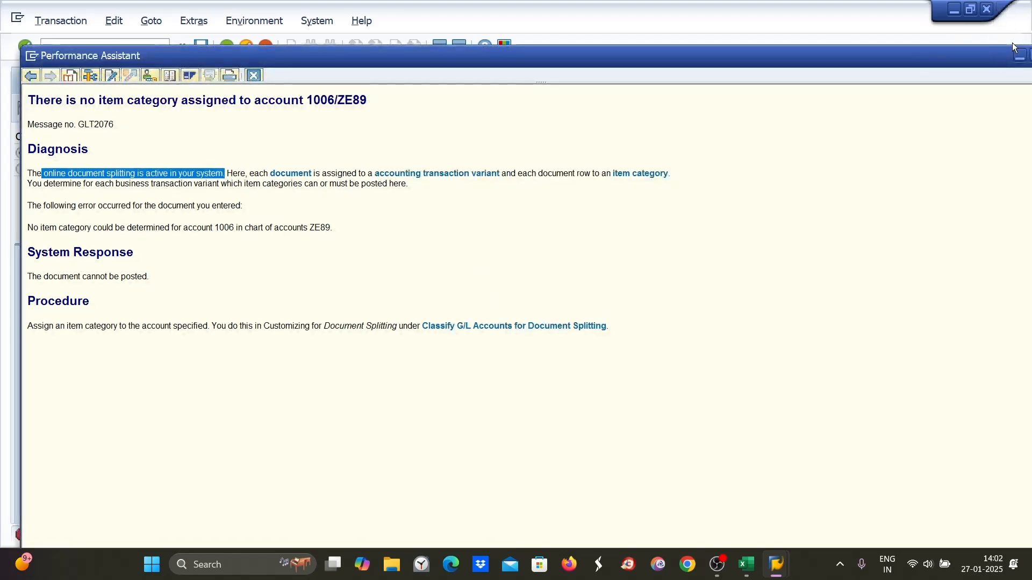
pyautogui.doubleClick(1014, 49)
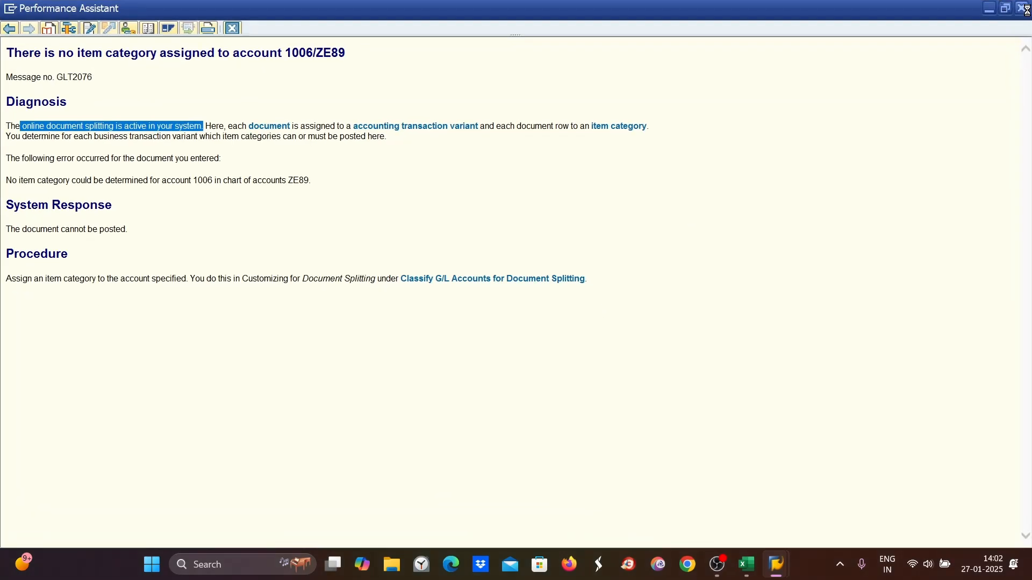
pyautogui.click(1025, 9)
# - Restart transaction ABZON
pyautogui.click(63, 47)
pyautogui.write('/N')
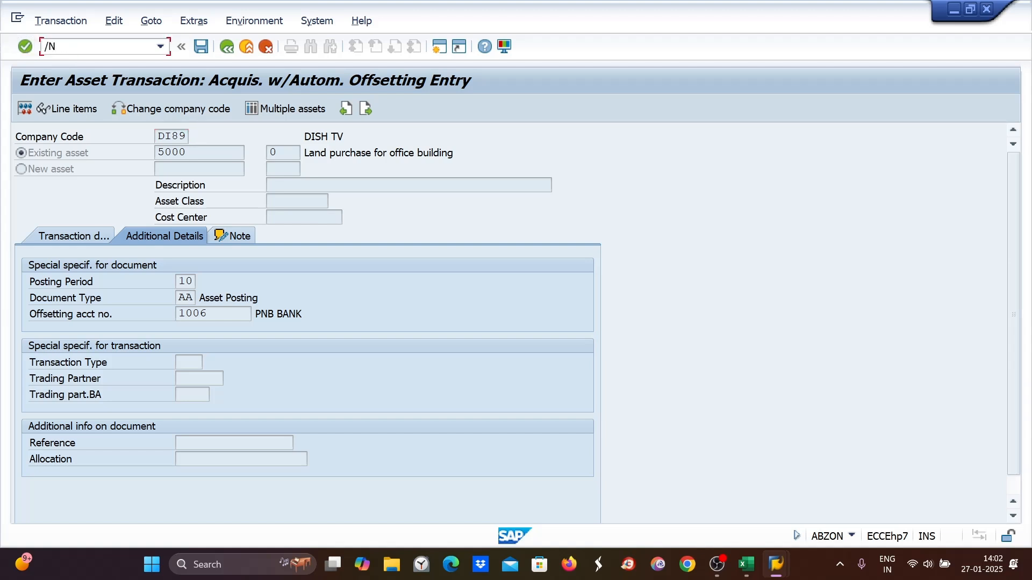
pyautogui.write('ABZON')
pyautogui.press('Return')
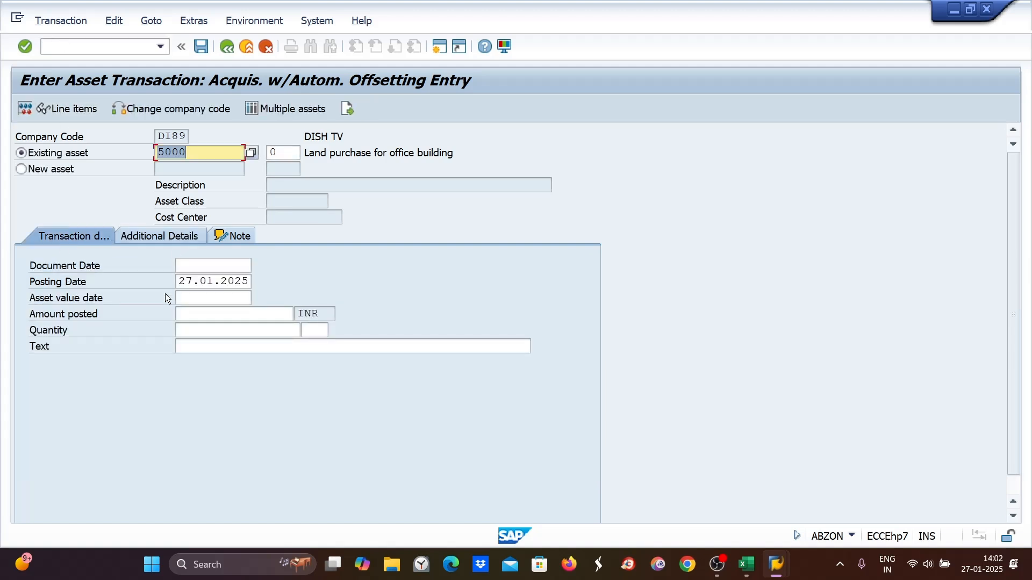
# - Fill the acquisition transaction data for asset 5000 with document and asset value dates 27.01.2025 and amount 100
pyautogui.moveTo(180, 283); pyautogui.dragTo(257, 283)
pyautogui.hotkey('ctrl', 'c')
pyautogui.click(219, 281)
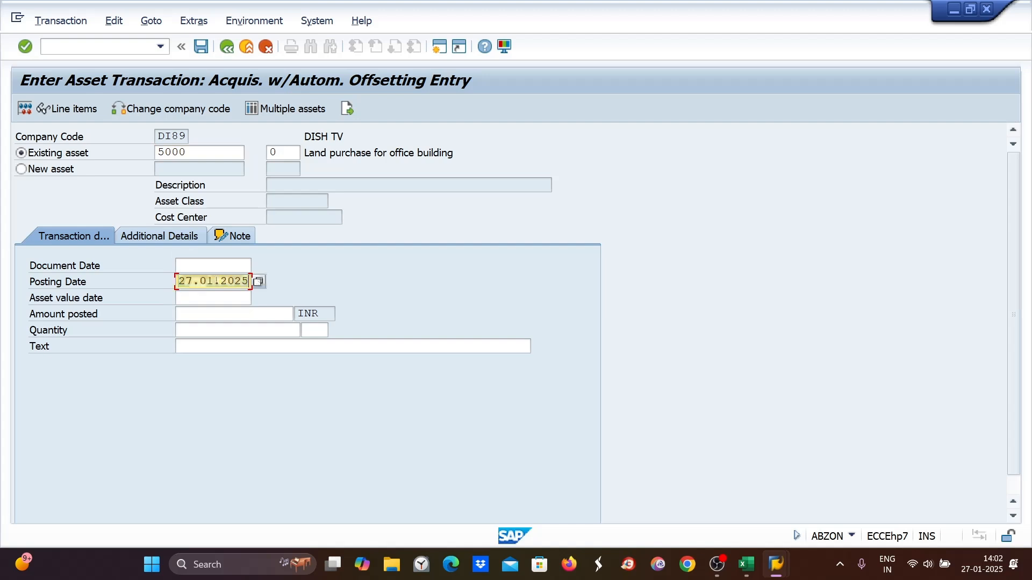
pyautogui.click(199, 266)
pyautogui.hotkey('ctrl', 'v')
pyautogui.click(183, 298)
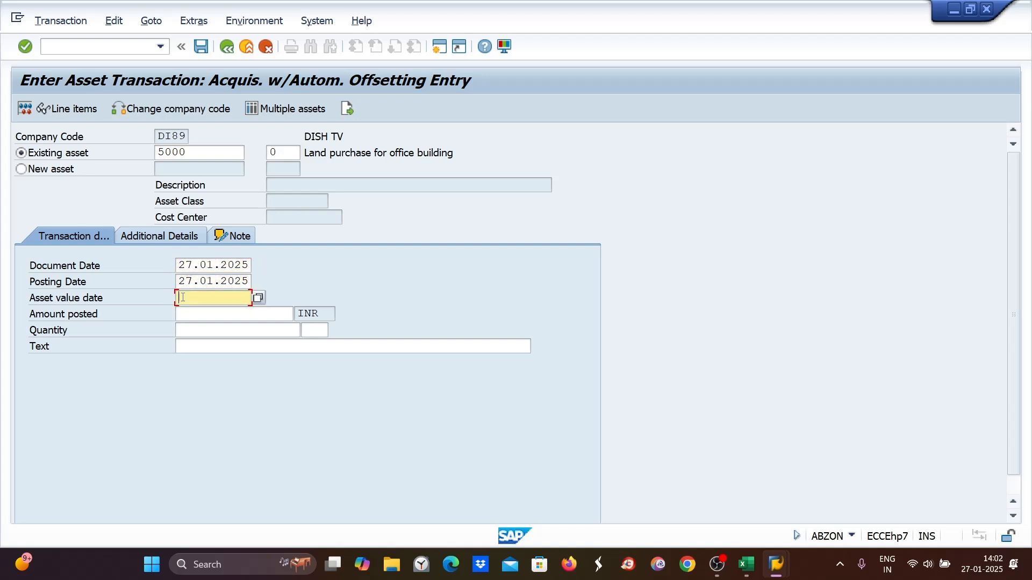
pyautogui.hotkey('ctrl', 'v')
pyautogui.click(187, 316)
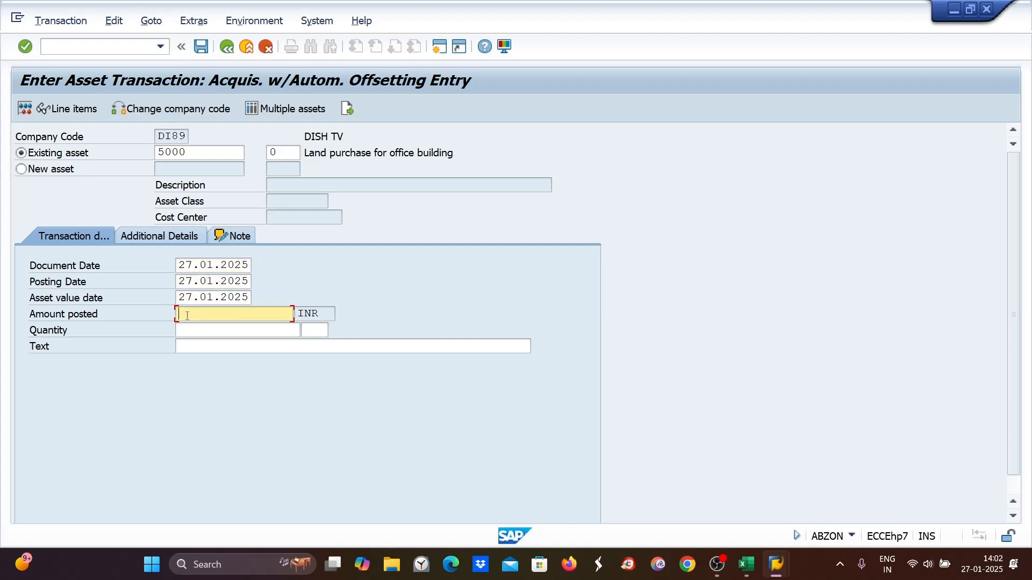
pyautogui.write('1')
pyautogui.click(188, 331)
pyautogui.click(183, 348)
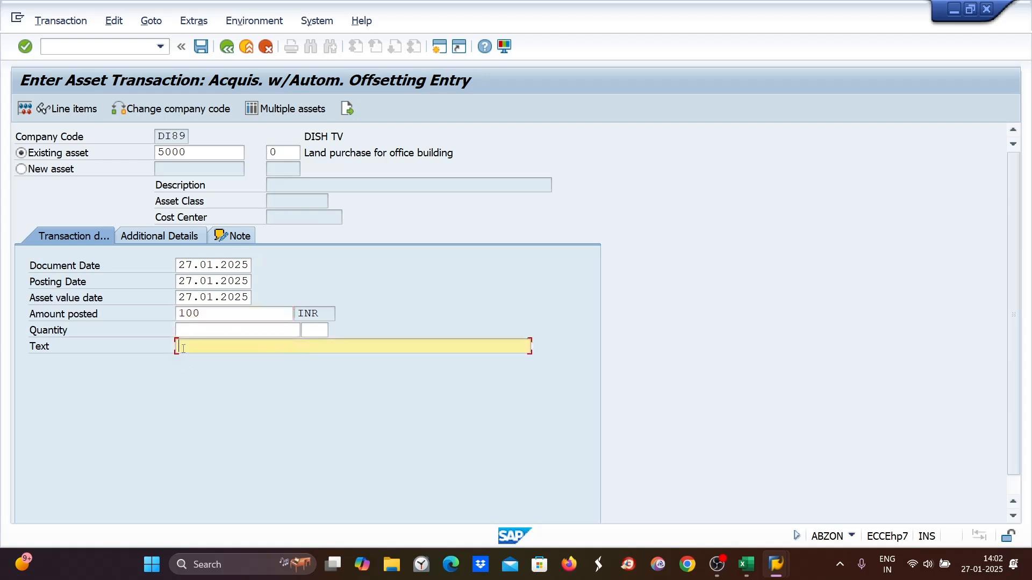
pyautogui.write('m')
pyautogui.click(195, 365)
# - Set posting period 10 and offsetting account 1000 in the additional details, then post the acquisition
pyautogui.click(148, 241)
pyautogui.write('1')
pyautogui.click(189, 295)
pyautogui.click(185, 311)
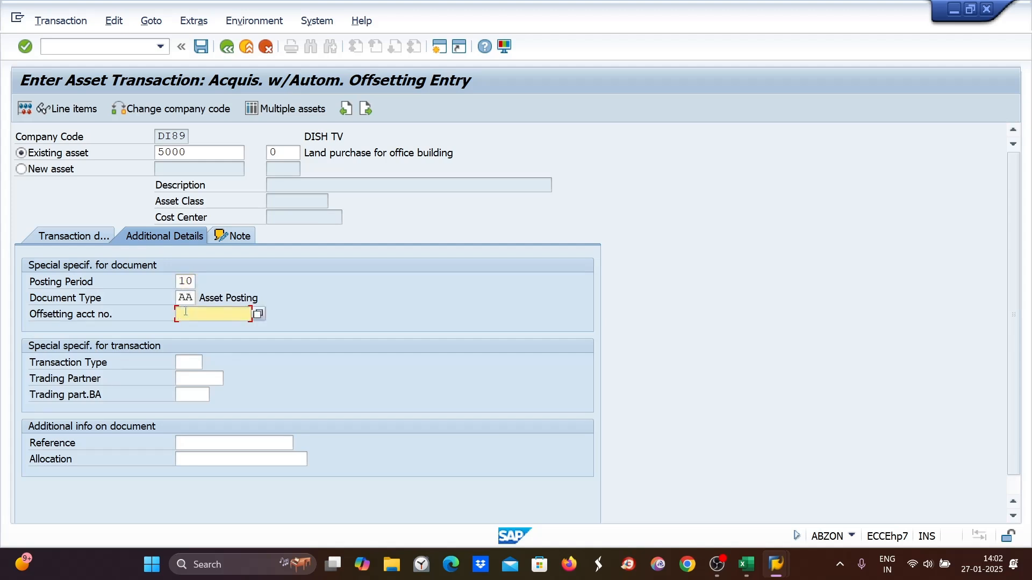
pyautogui.write('1000')
pyautogui.press('Return')
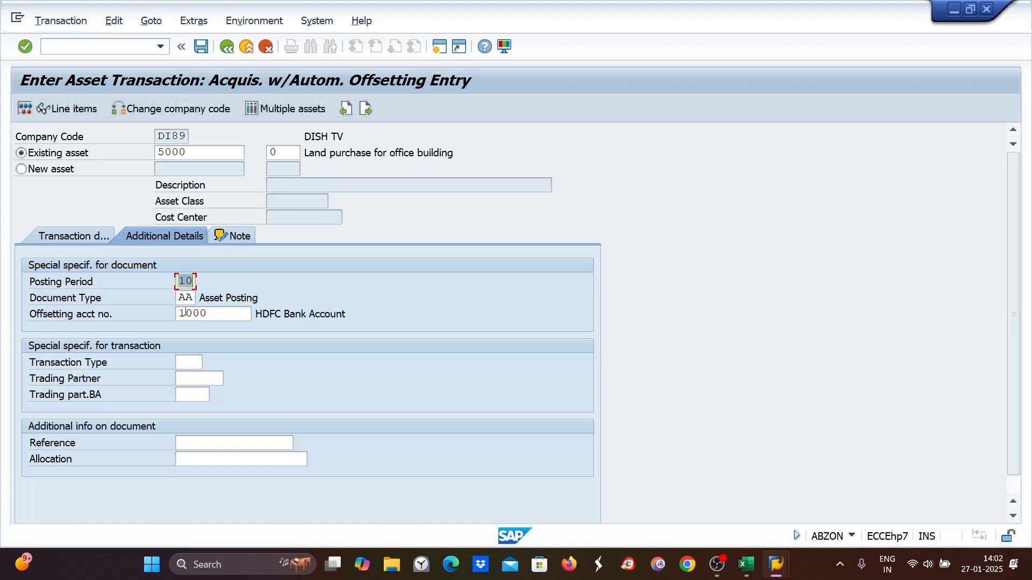
pyautogui.hotkey('ctrl', 's')
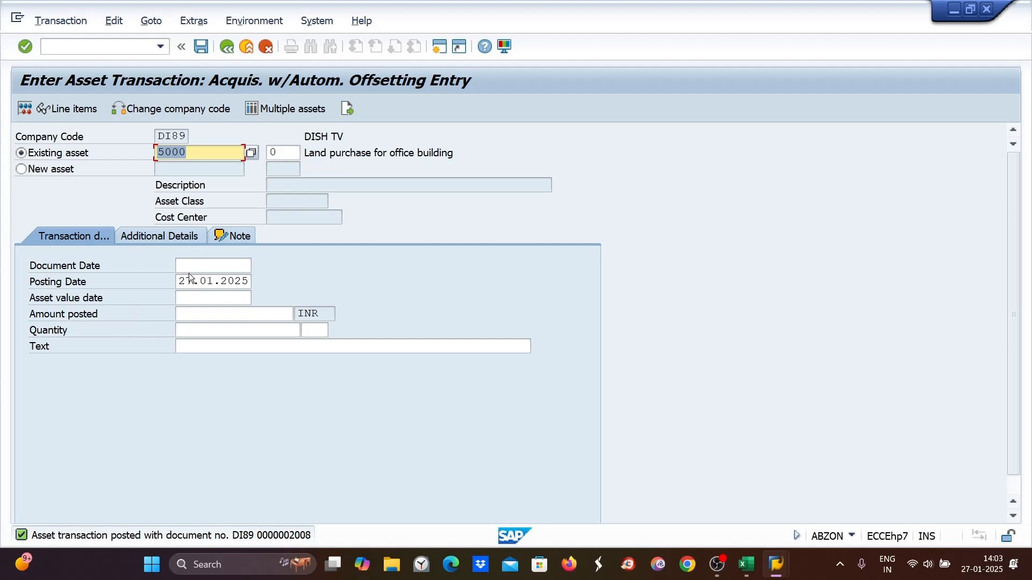
# - Enter a second acquisition for asset 5000 with document and asset value dates 27.01.2025 and amount 100
pyautogui.moveTo(180, 280); pyautogui.dragTo(269, 278)
pyautogui.hotkey('ctrl', 'c')
pyautogui.click(213, 265)
pyautogui.hotkey('ctrl', 'v')
pyautogui.click(189, 300)
pyautogui.hotkey('ctrl', 'v')
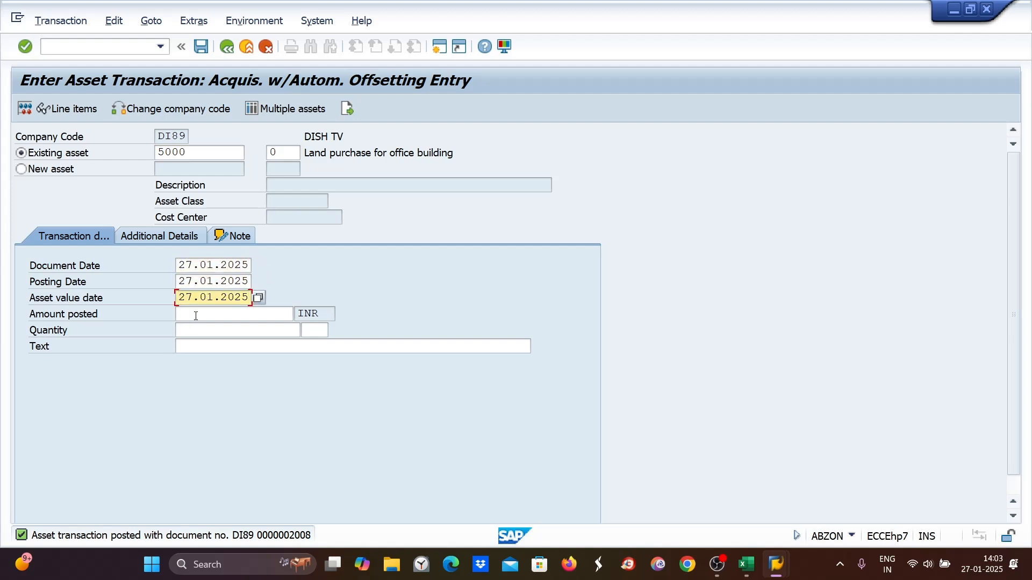
pyautogui.click(195, 316)
pyautogui.write('100')
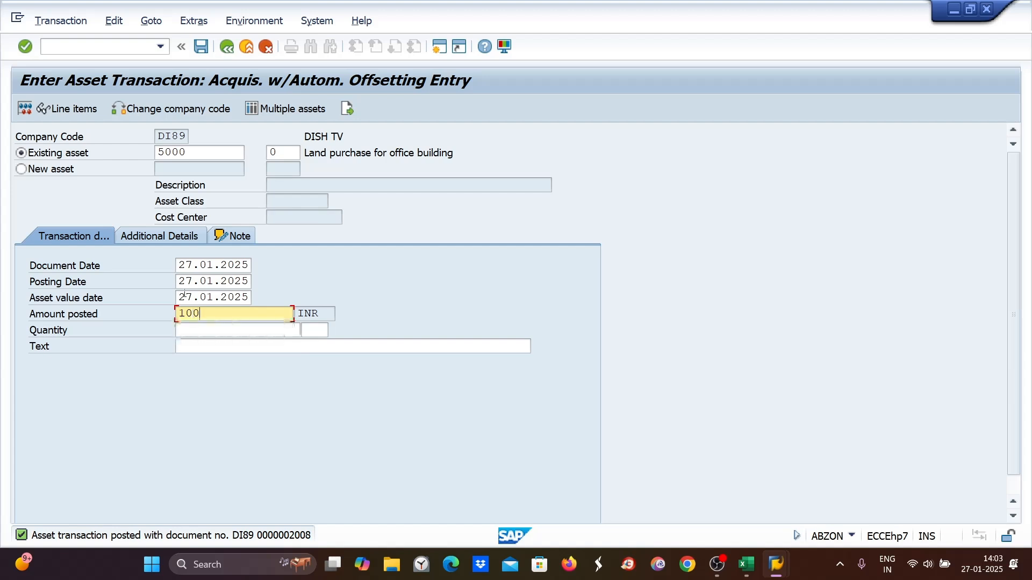
# - Enter LABOUR COST as the transaction text
pyautogui.click(183, 347)
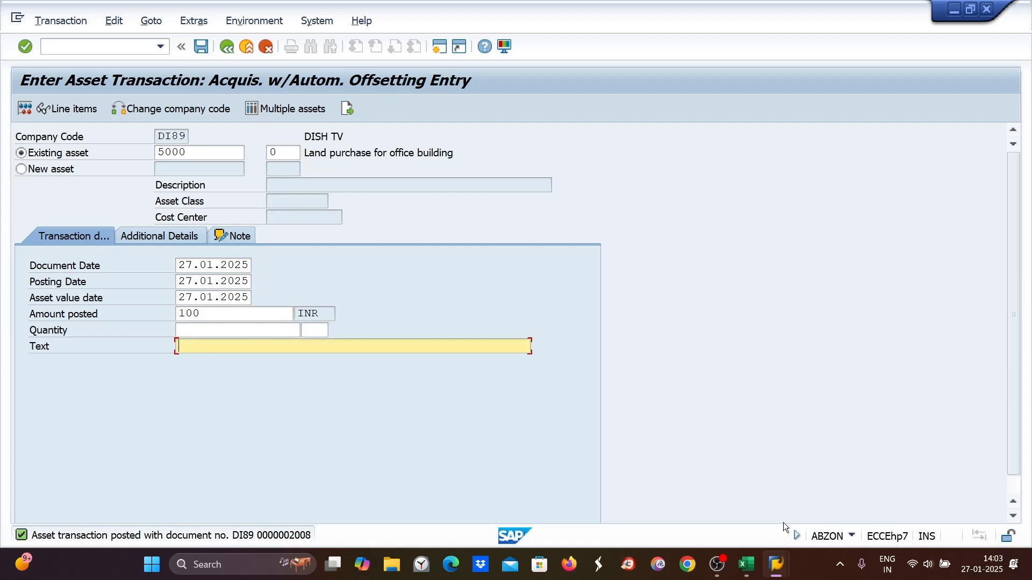
pyautogui.moveTo(777, 564)
pyautogui.click(857, 514)
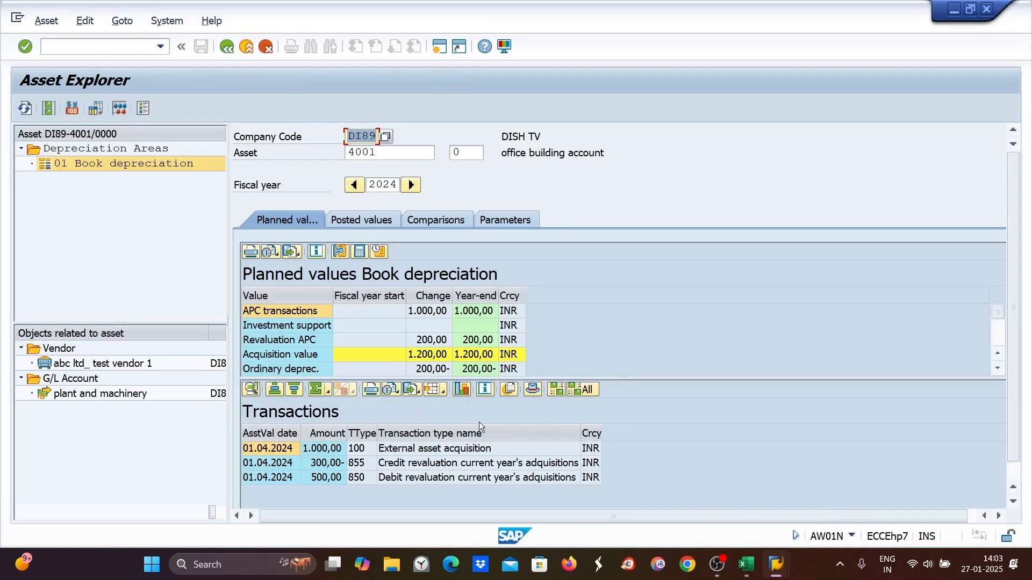
pyautogui.moveTo(778, 567)
pyautogui.click(803, 511)
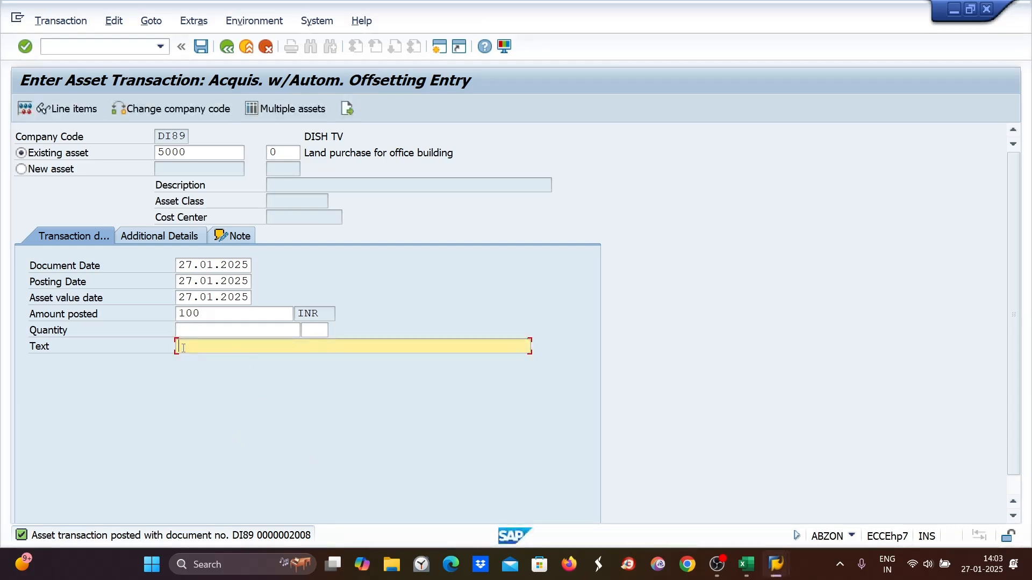
pyautogui.write('LABOIUR')
pyautogui.press('BackSpace')
pyautogui.press('BackSpace')
pyautogui.press('BackSpace')
pyautogui.write('UR COST')
# - Set posting period 10 and offsetting account 1000, then post the second acquisition
pyautogui.click(159, 235)
pyautogui.write('1')
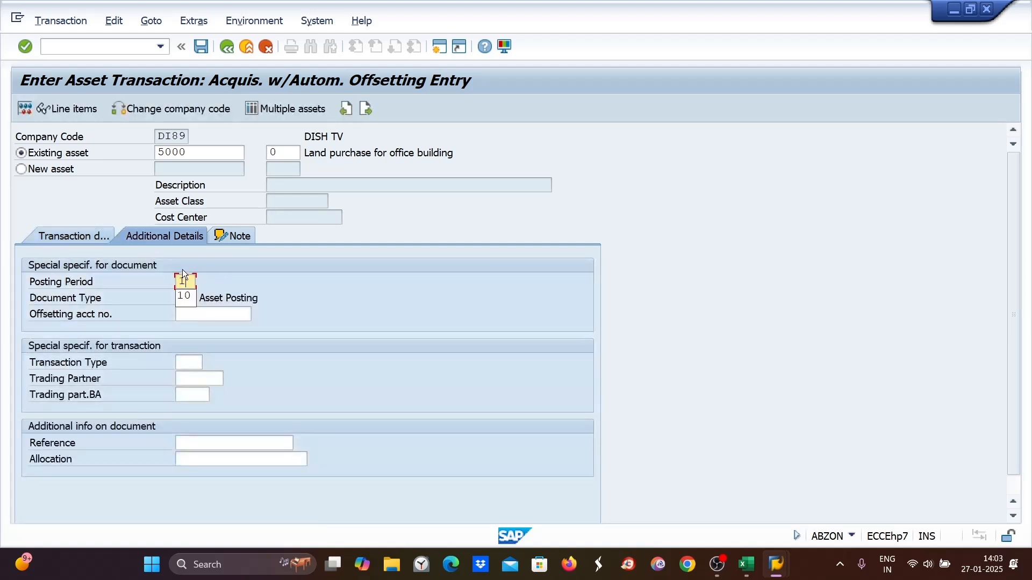
pyautogui.write('0')
pyautogui.click(190, 320)
pyautogui.write('1000')
pyautogui.press('Return')
pyautogui.hotkey('ctrl', 's')
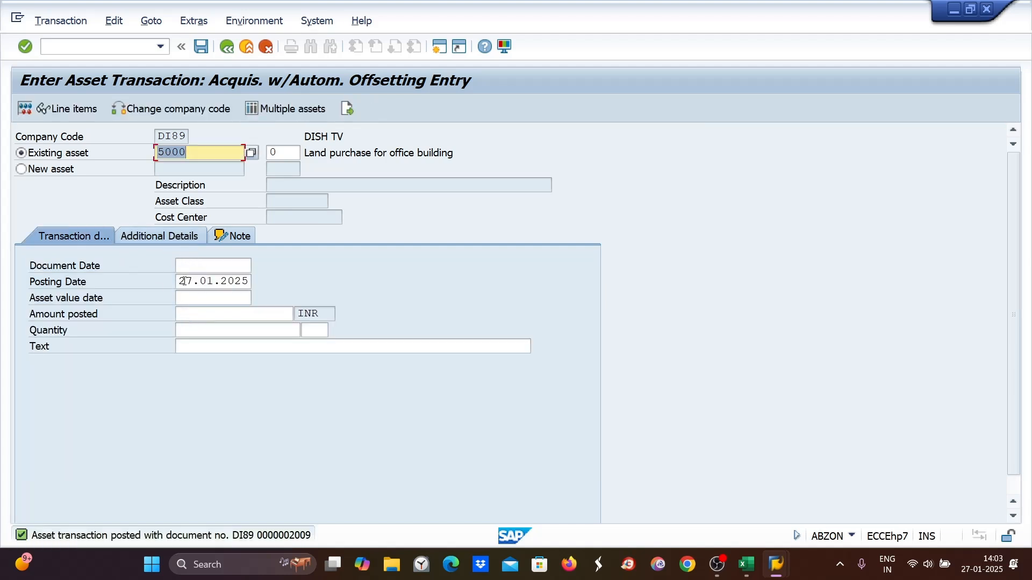
# - Enter a third acquisition for asset 5000 dated 27.01.2025 with amount 100 and text Equipment cost
pyautogui.click(183, 281)
pyautogui.click(208, 267)
pyautogui.write('27.01.2025')
pyautogui.click(186, 297)
pyautogui.write('27.01.2025')
pyautogui.click(189, 313)
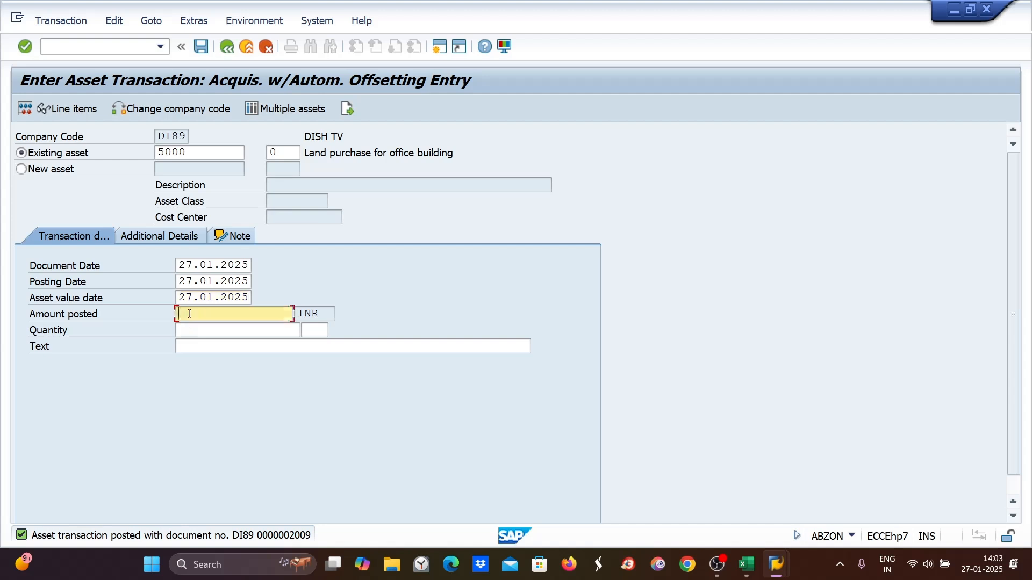
pyautogui.write('100')
pyautogui.click(188, 351)
pyautogui.write('Equipment cost')
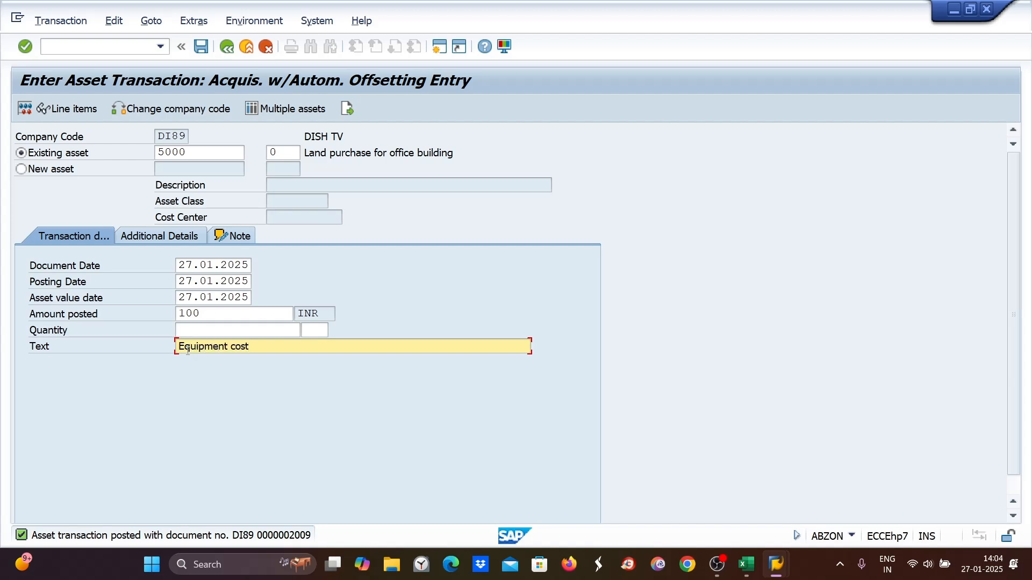
pyautogui.press('Return')
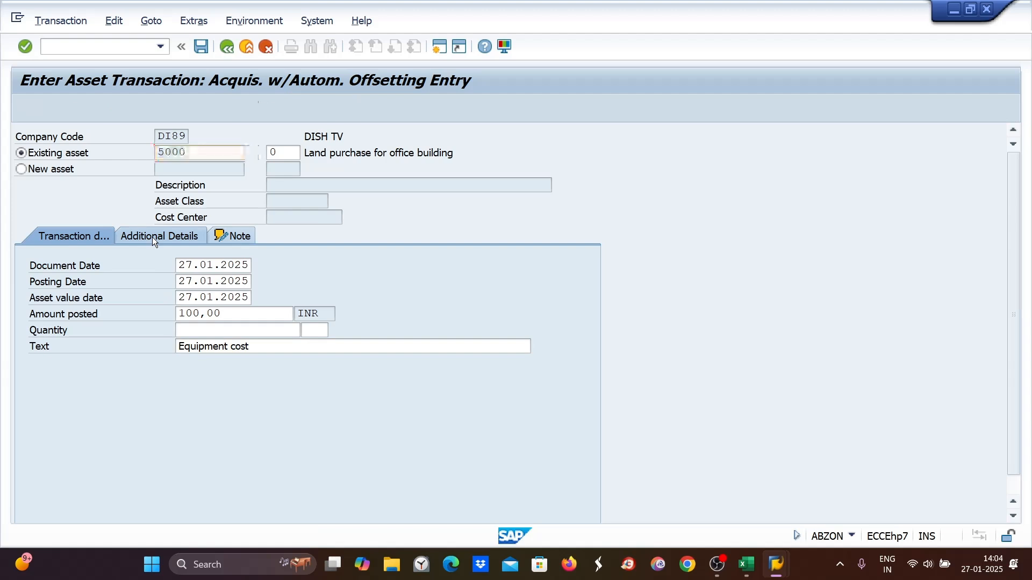
# - Set posting period 10 and offsetting account 1000, then post the third acquisition
pyautogui.click(153, 237)
pyautogui.write('10')
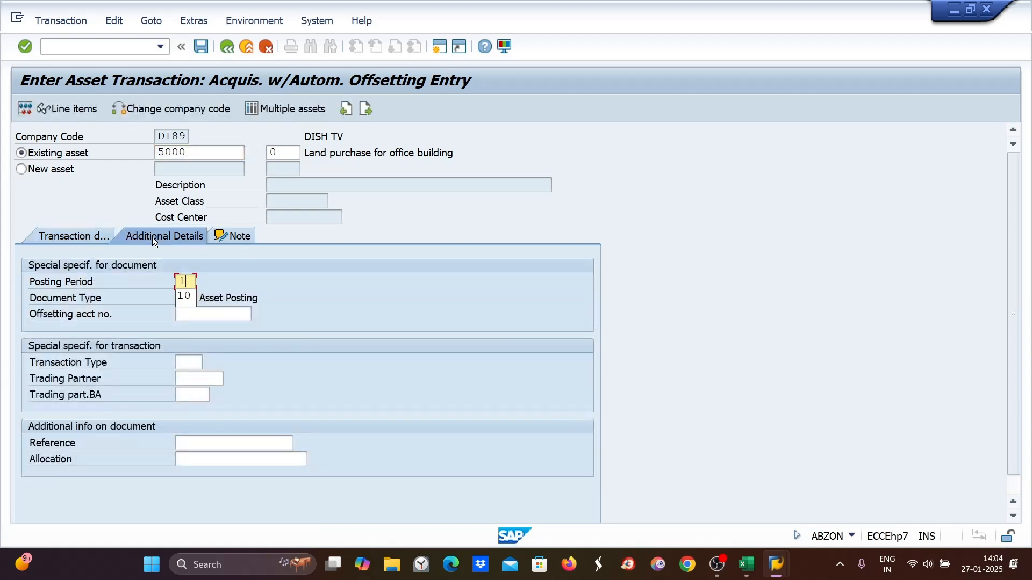
pyautogui.click(193, 316)
pyautogui.write('1000')
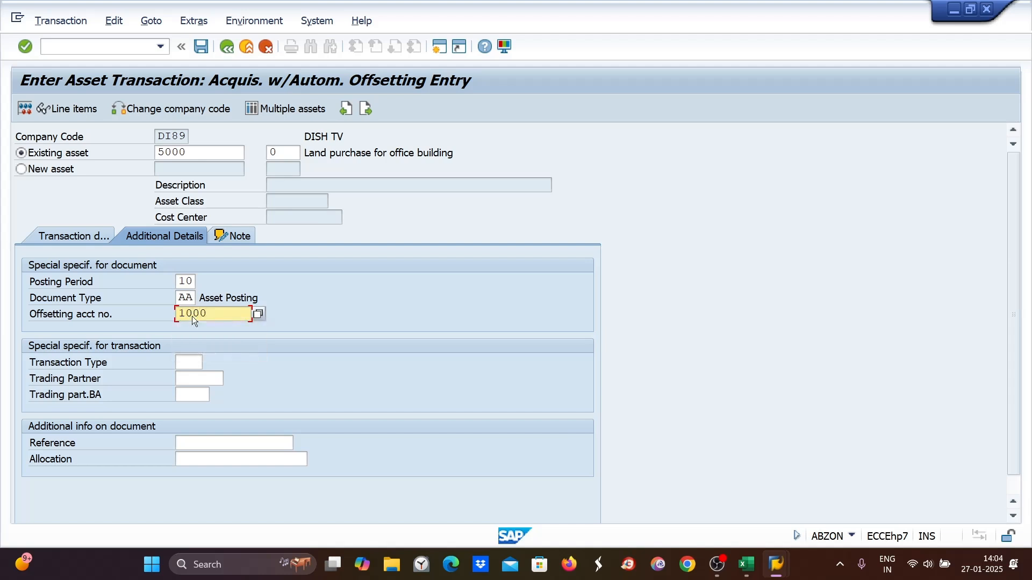
pyautogui.press('Return')
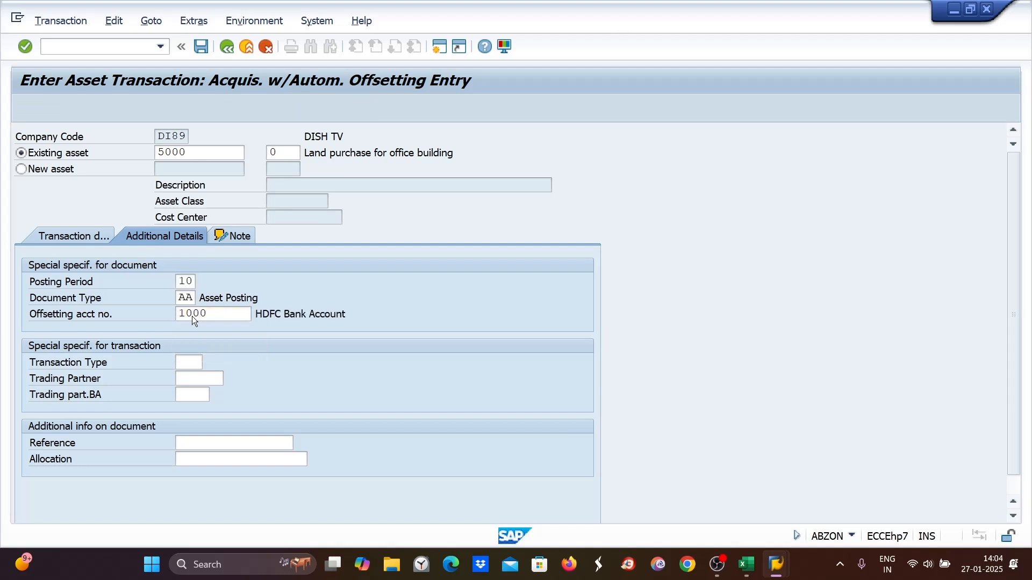
pyautogui.hotkey('ctrl', 's')
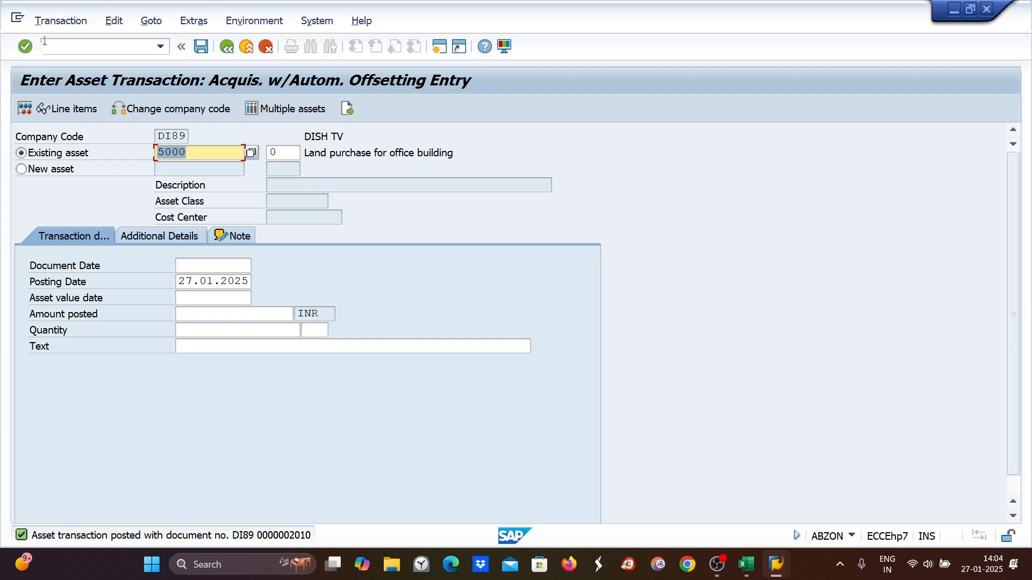
# - Open the Asset Explorer for asset 5000 and review its planned values, posted values and comparisons
pyautogui.click(45, 44)
pyautogui.write('abzon')
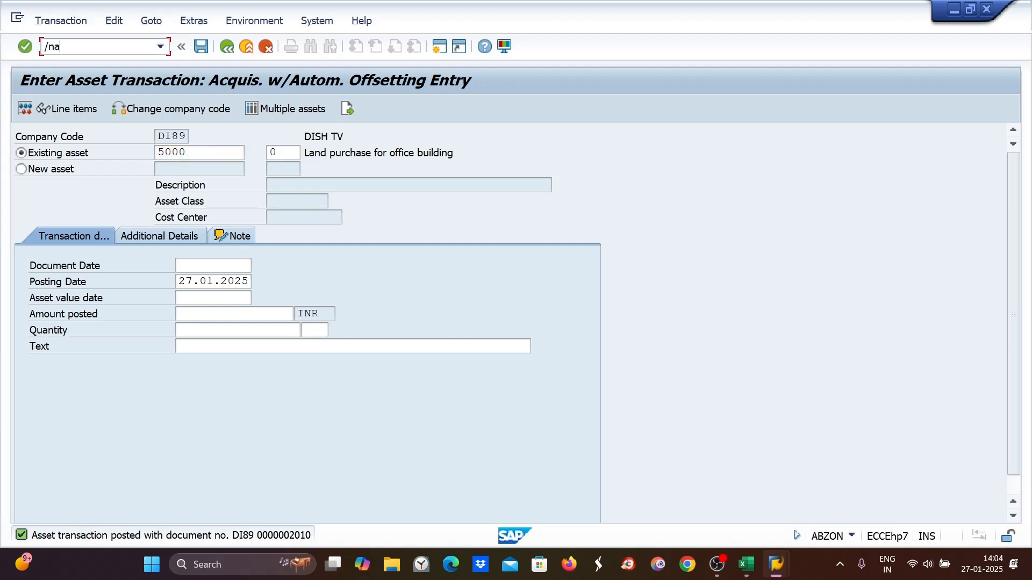
pyautogui.press('Return')
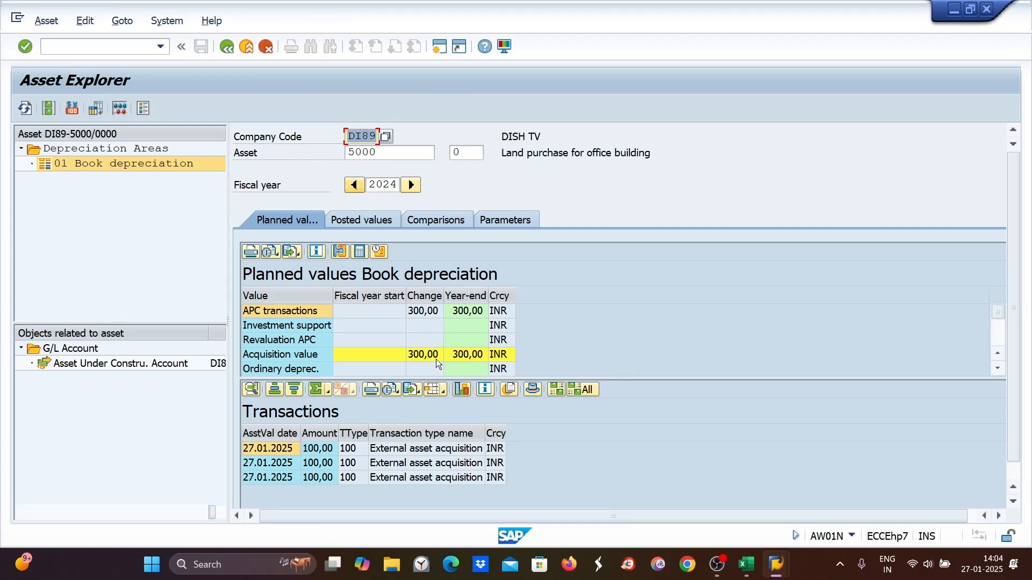
pyautogui.click(352, 222)
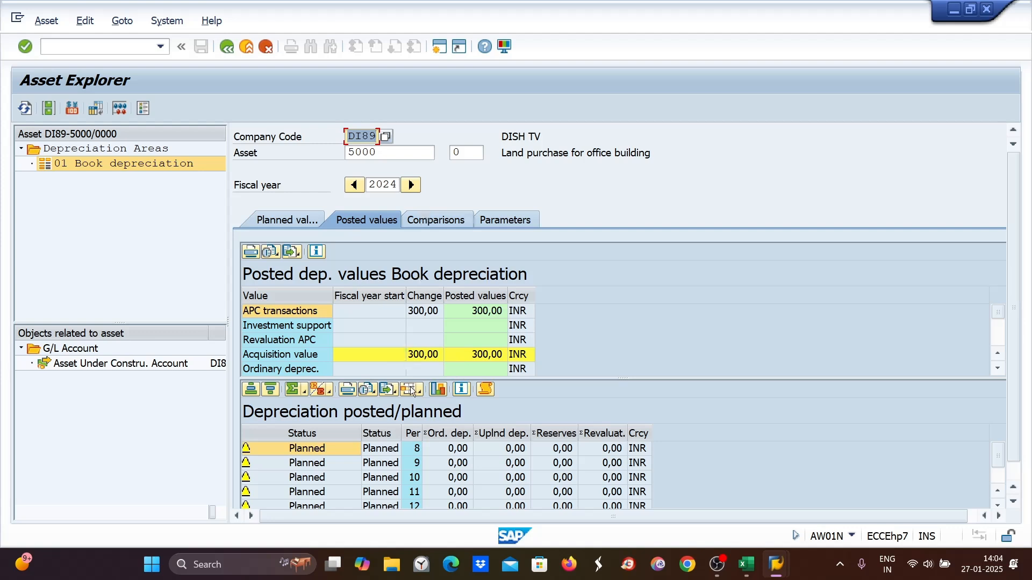
pyautogui.click(424, 222)
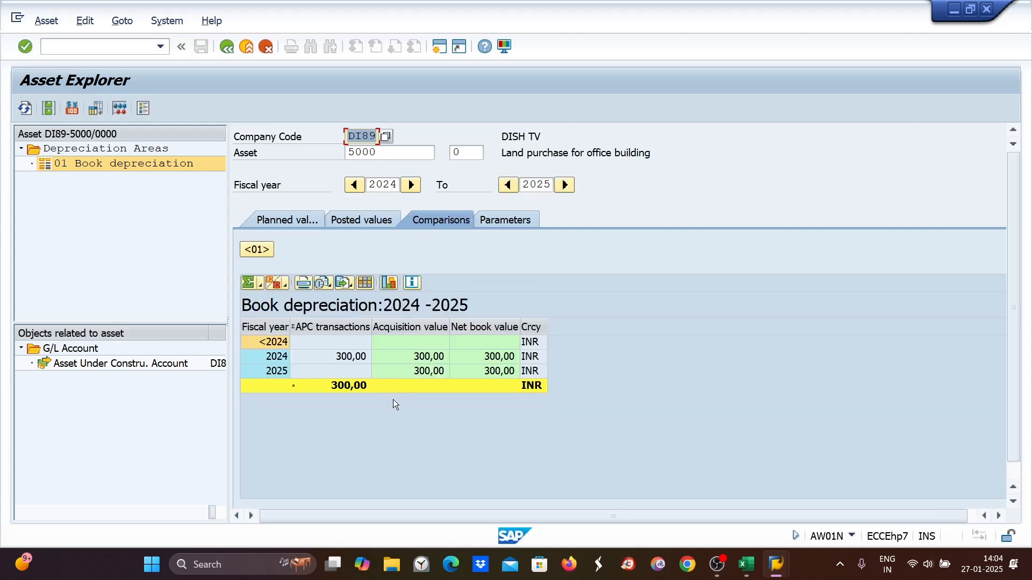
pyautogui.click(291, 222)
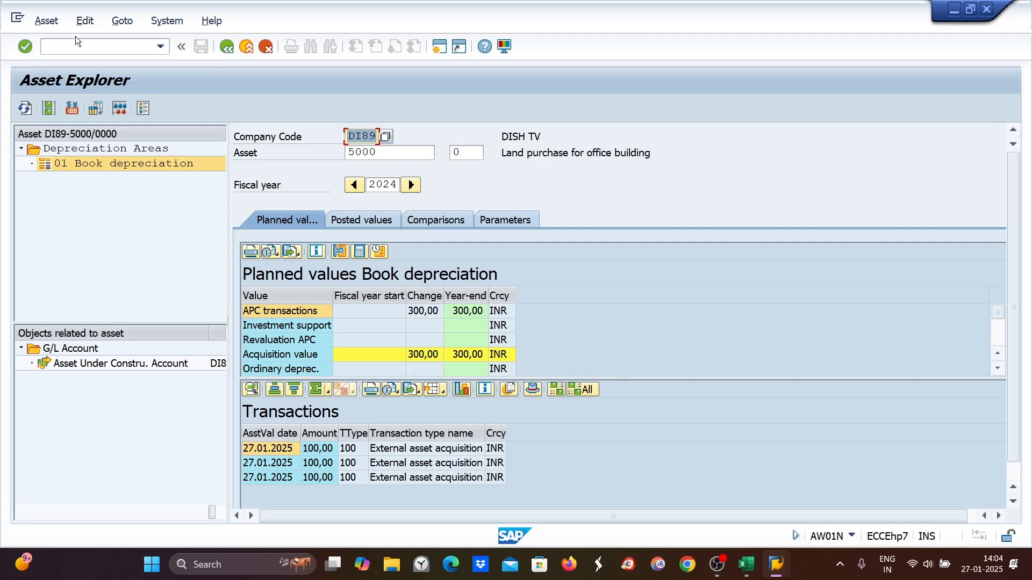
# - In the Excel notes, add the line "10. Create final asset through AS01" below the ABZON entry
pyautogui.click(746, 564)
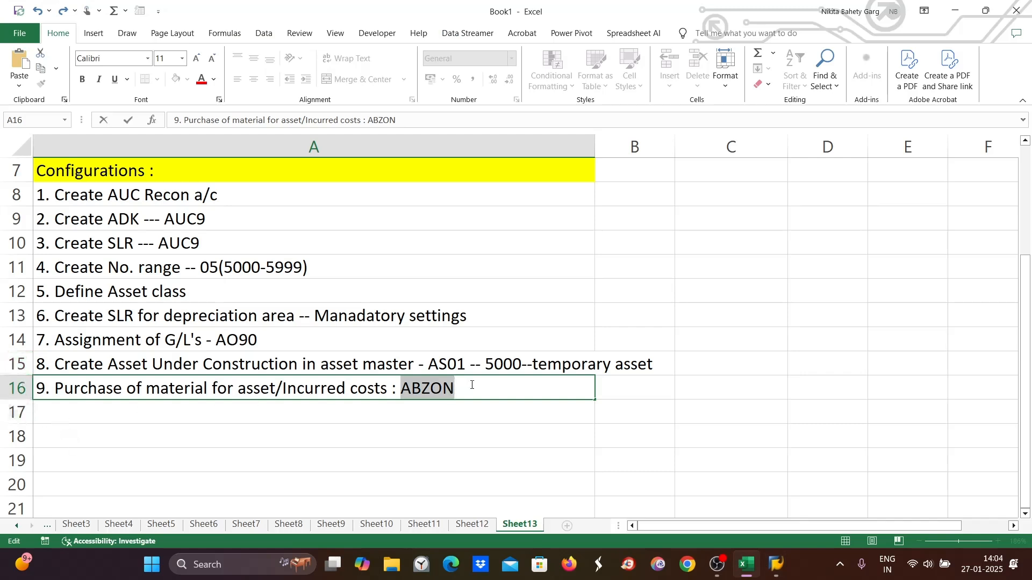
pyautogui.click(479, 384)
pyautogui.click(94, 412)
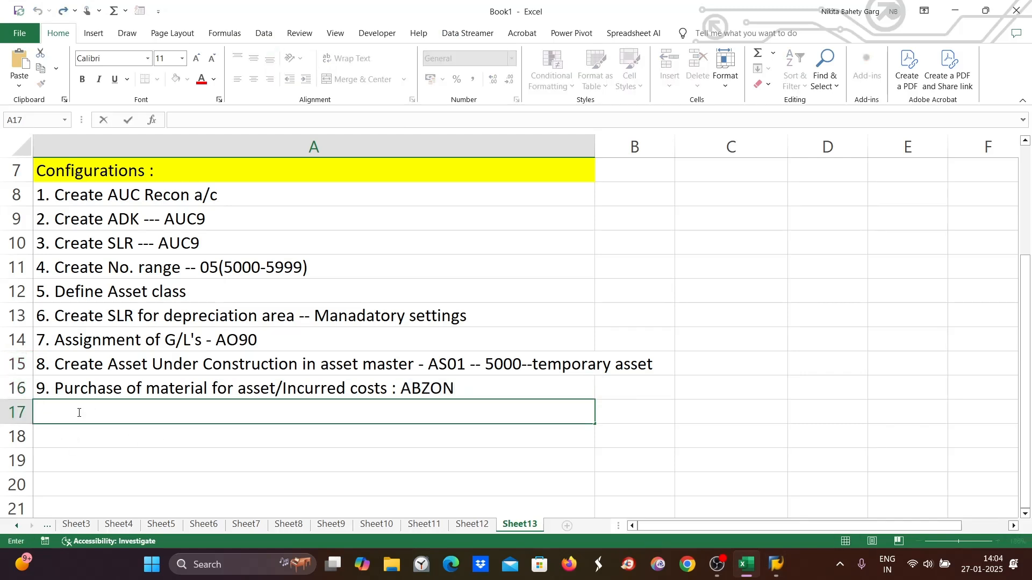
pyautogui.write('10. Create ')
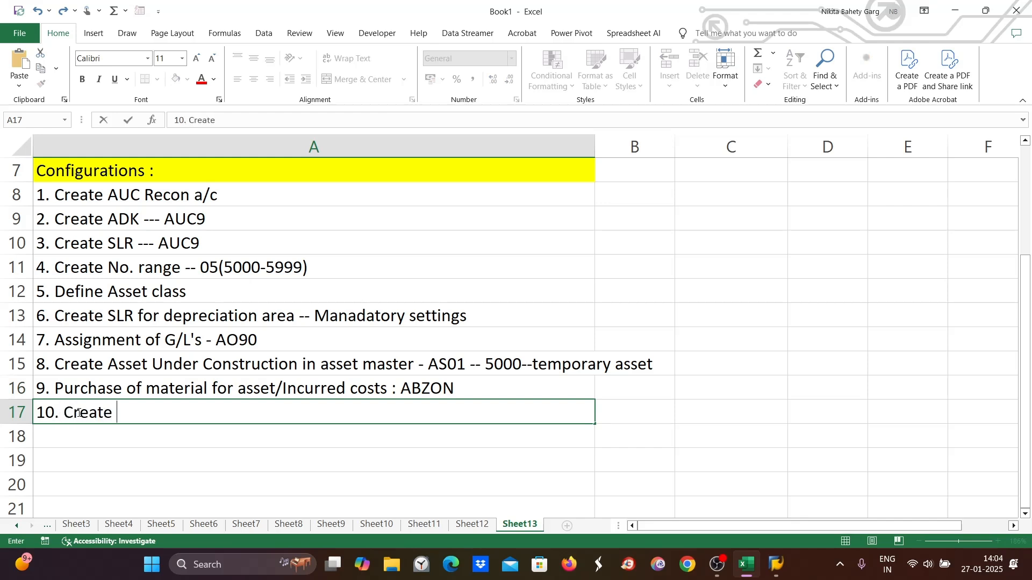
pyautogui.write('final asset')
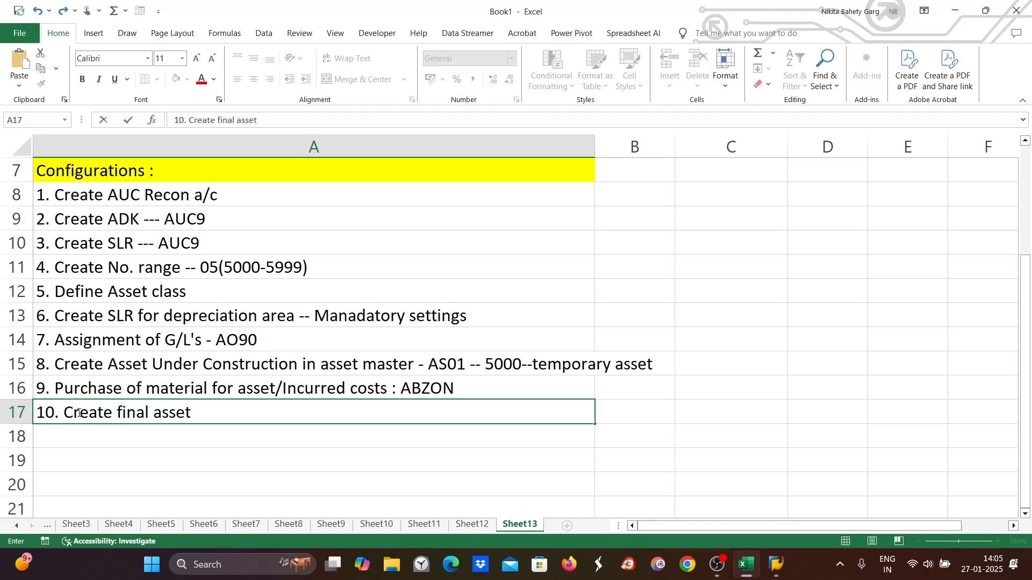
pyautogui.write(' throug')
pyautogui.write('h ')
pyautogui.write('A')
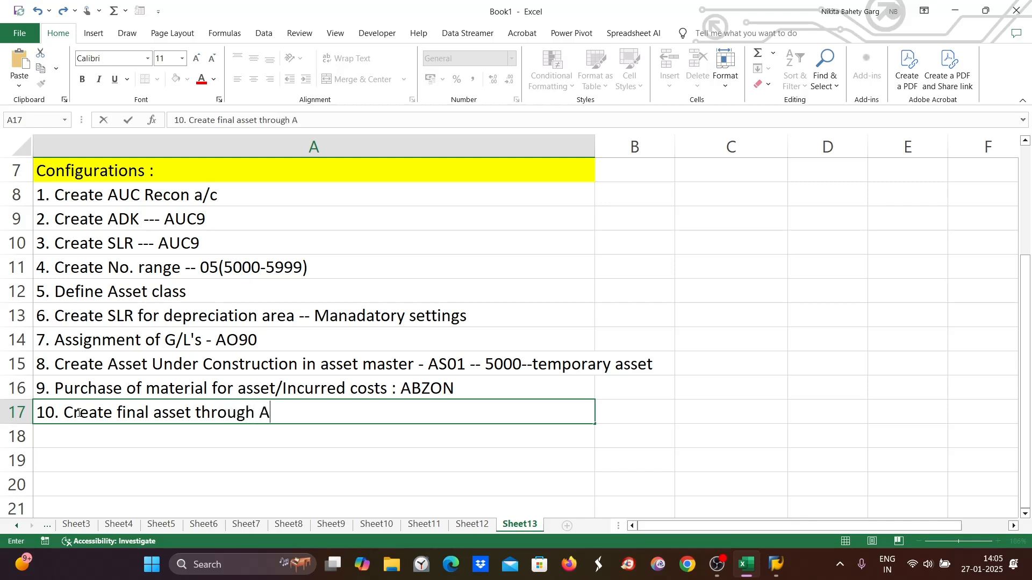
pyautogui.write('S01')
# - Switch to the other Asset Explorer window and view the posted values of asset 4001
pyautogui.moveTo(768, 567)
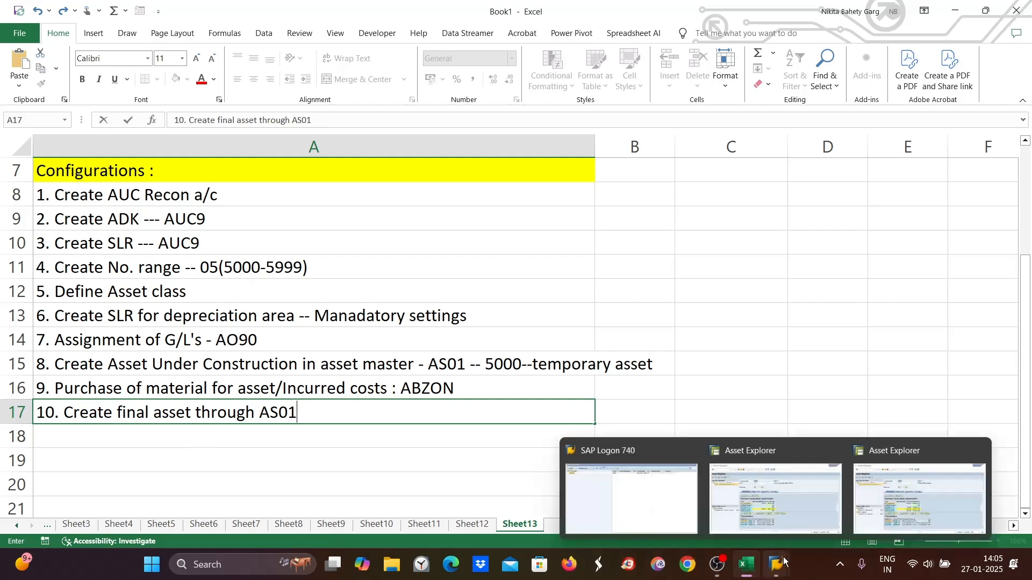
pyautogui.click(866, 502)
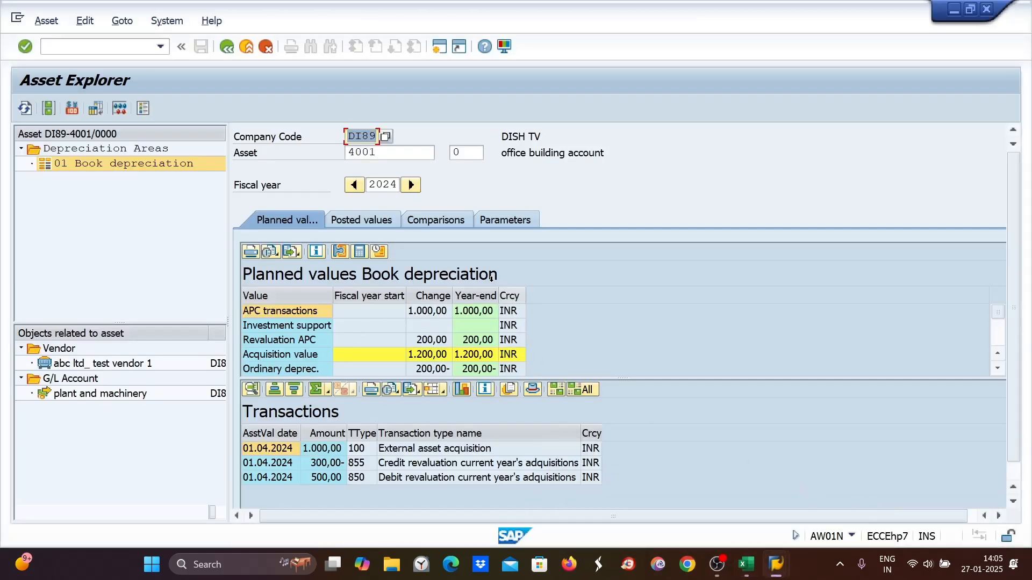
pyautogui.click(346, 221)
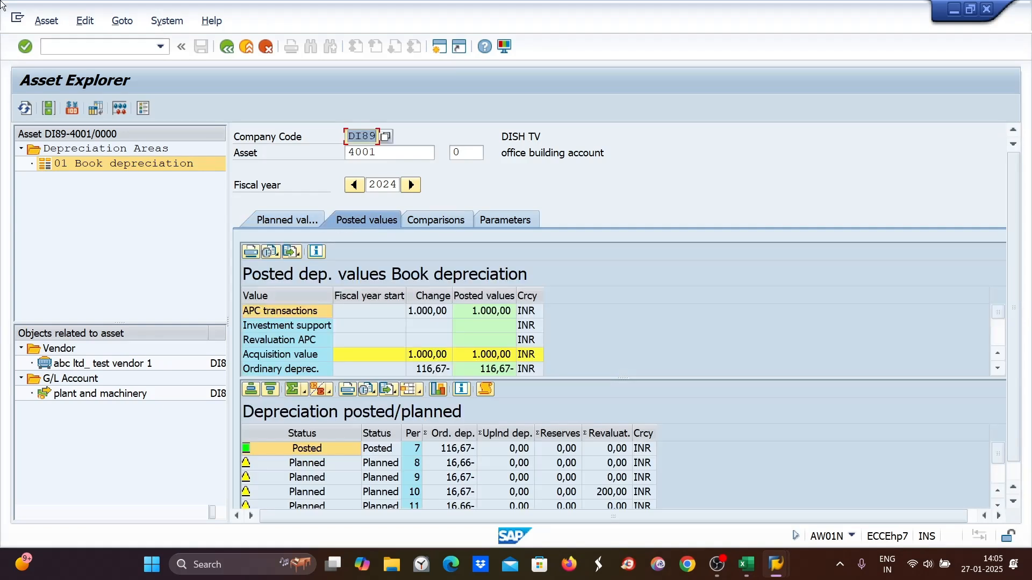
# - Start ABAVN scrapping retirement for asset 4001 and copy the posting date 27.01.2025 into the document and asset value dates
pyautogui.click(69, 48)
pyautogui.write('/NA')
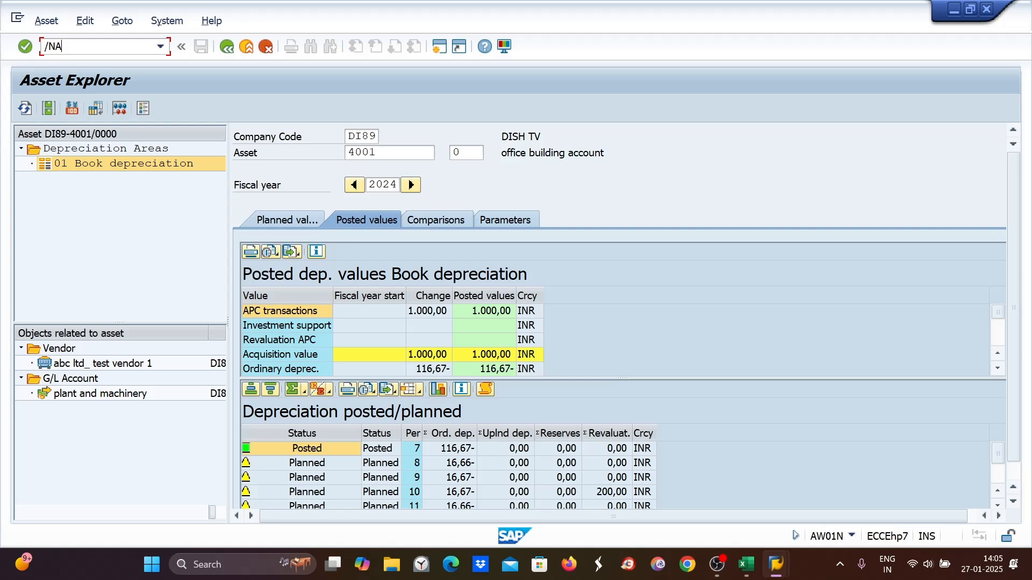
pyautogui.write('BAVN')
pyautogui.press('Return')
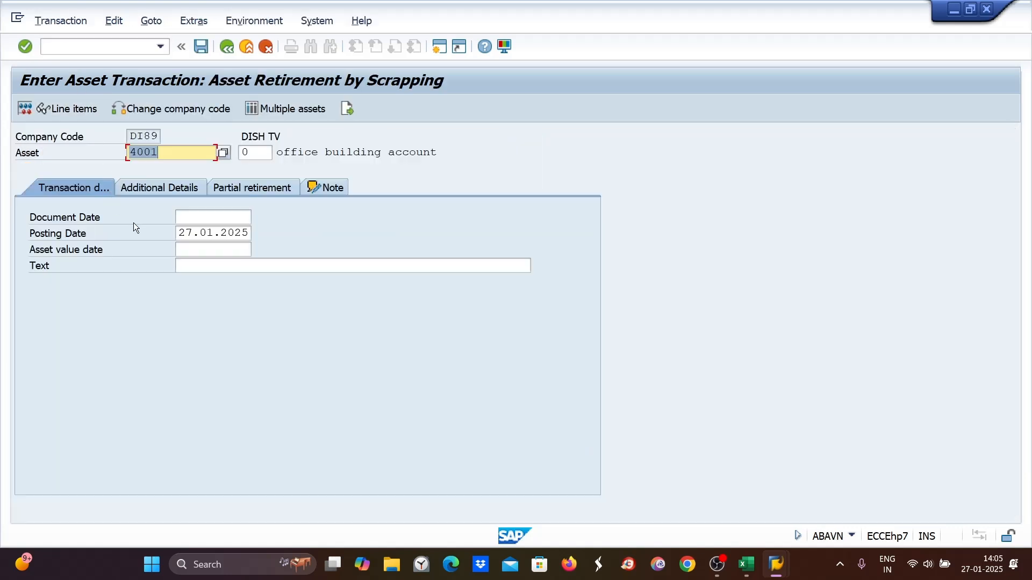
pyautogui.moveTo(177, 232); pyautogui.dragTo(275, 232)
pyautogui.hotkey('ctrl', 'c')
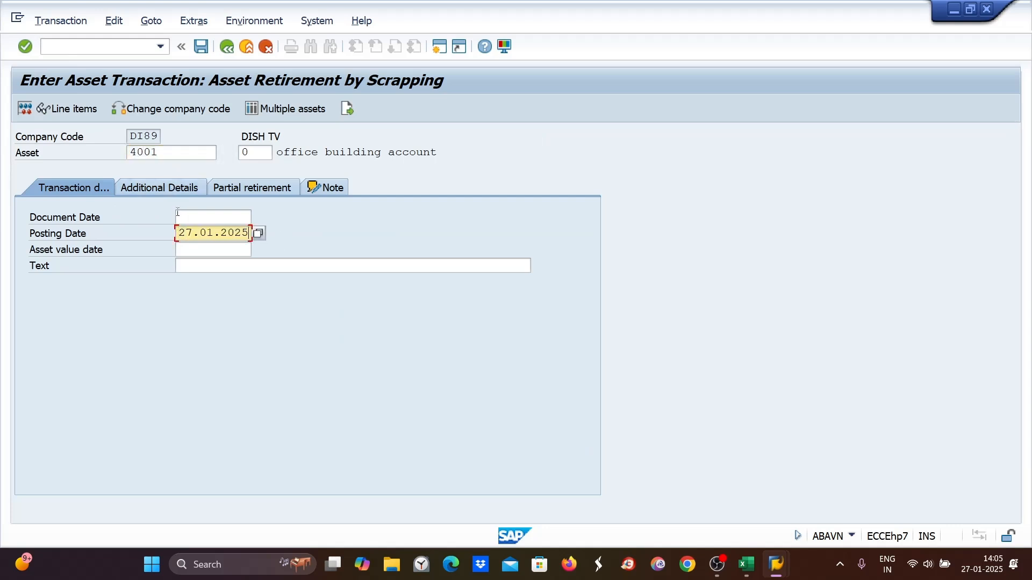
pyautogui.click(213, 218)
pyautogui.hotkey('ctrl', 'v')
pyautogui.click(183, 251)
pyautogui.hotkey('ctrl', 'v')
pyautogui.click(183, 265)
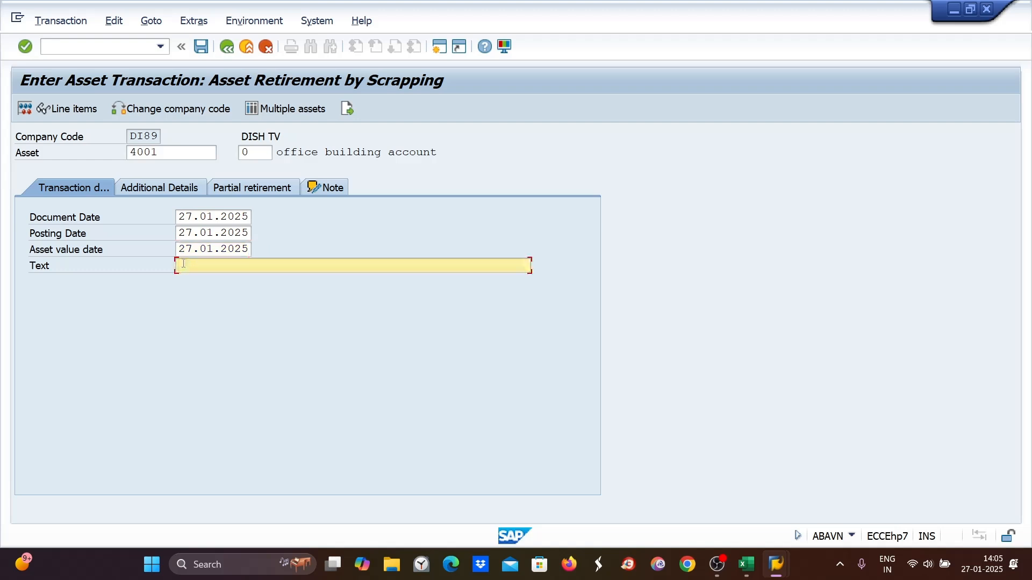
# - Enter the retirement text, simulate the line items, and post the scrapping of asset 4001
pyautogui.write('ASSER')
pyautogui.press('BackSpace')
pyautogui.click(195, 275)
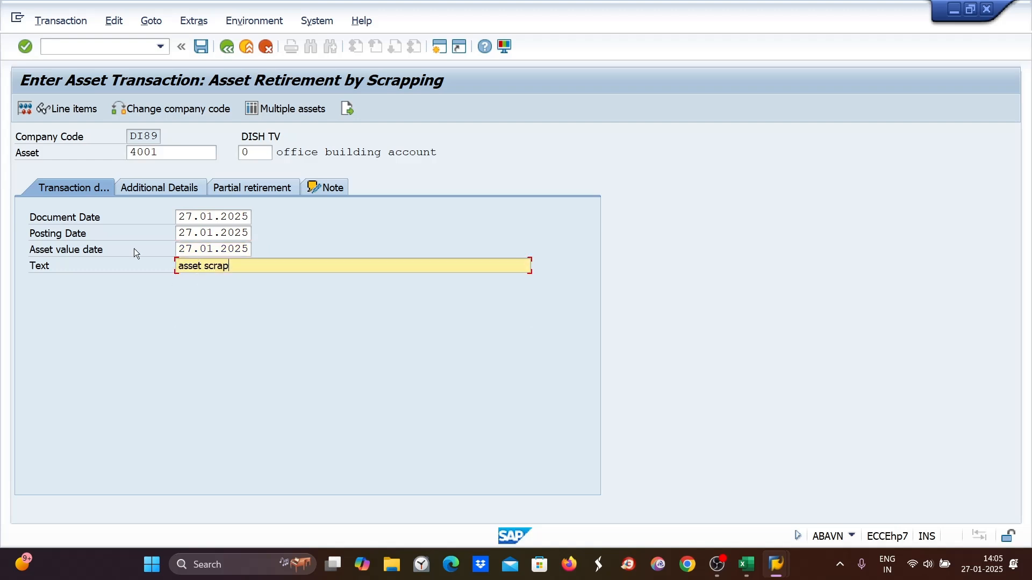
pyautogui.click(24, 110)
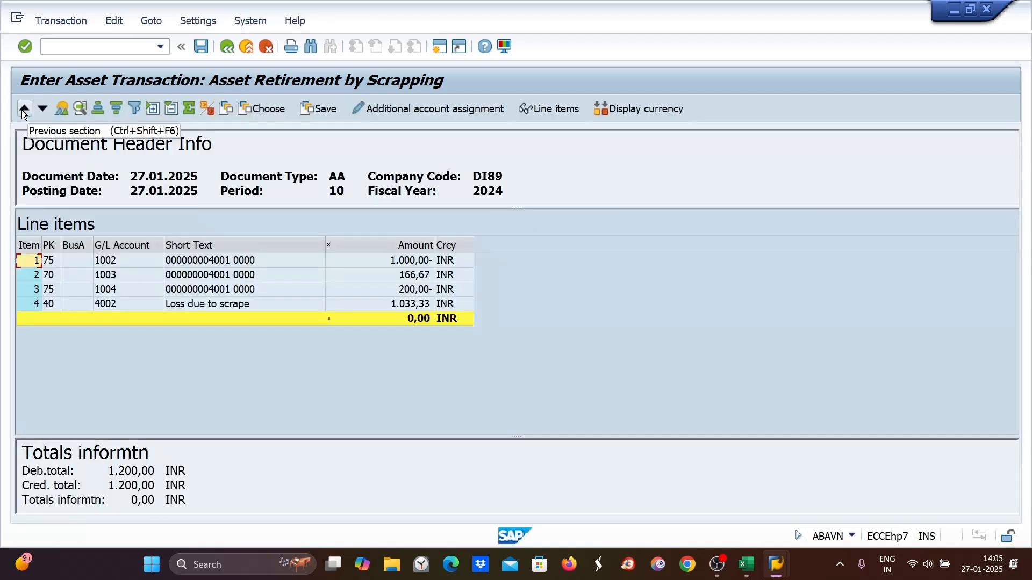
pyautogui.click(200, 46)
# - Switch to the Asset Explorer window and review the planned and posted values of asset 4001
pyautogui.moveTo(755, 565)
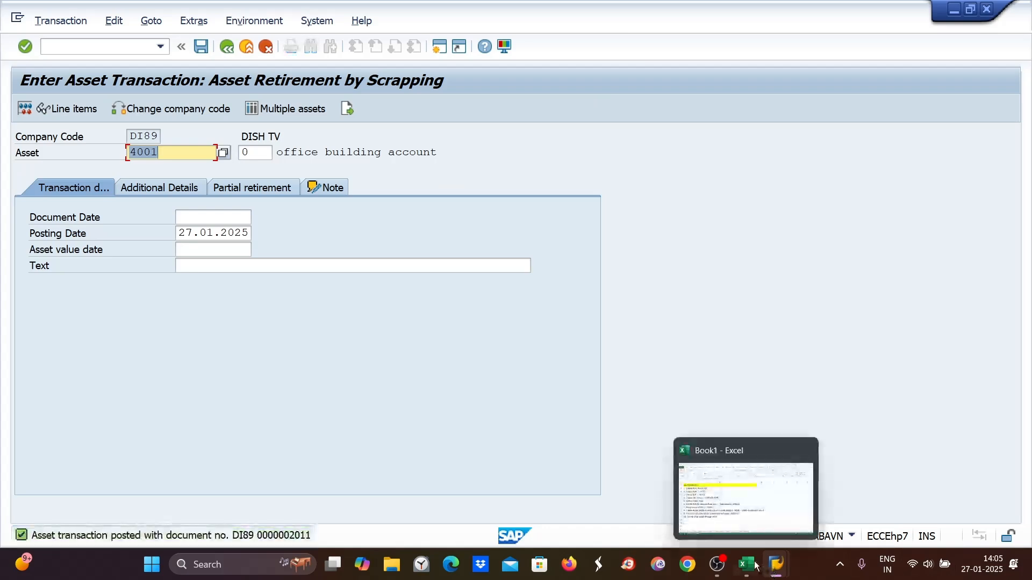
pyautogui.click(764, 521)
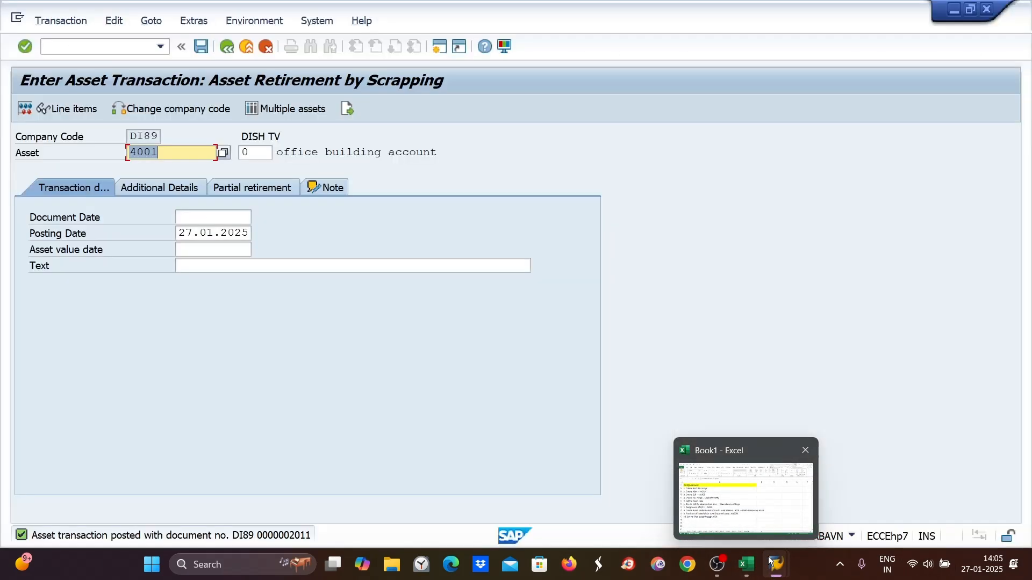
pyautogui.click(803, 513)
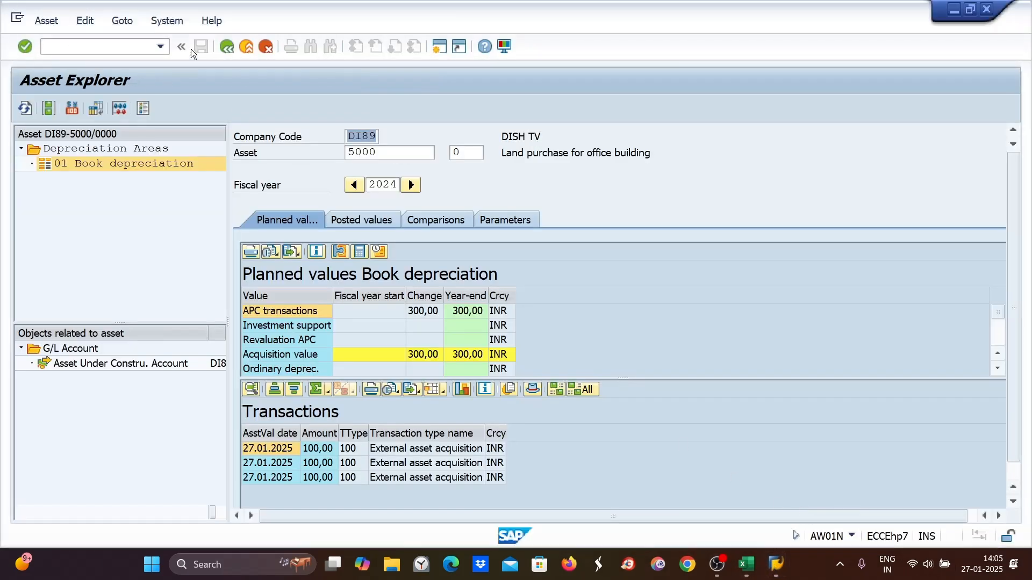
pyautogui.press('Tab')
pyautogui.write('4001')
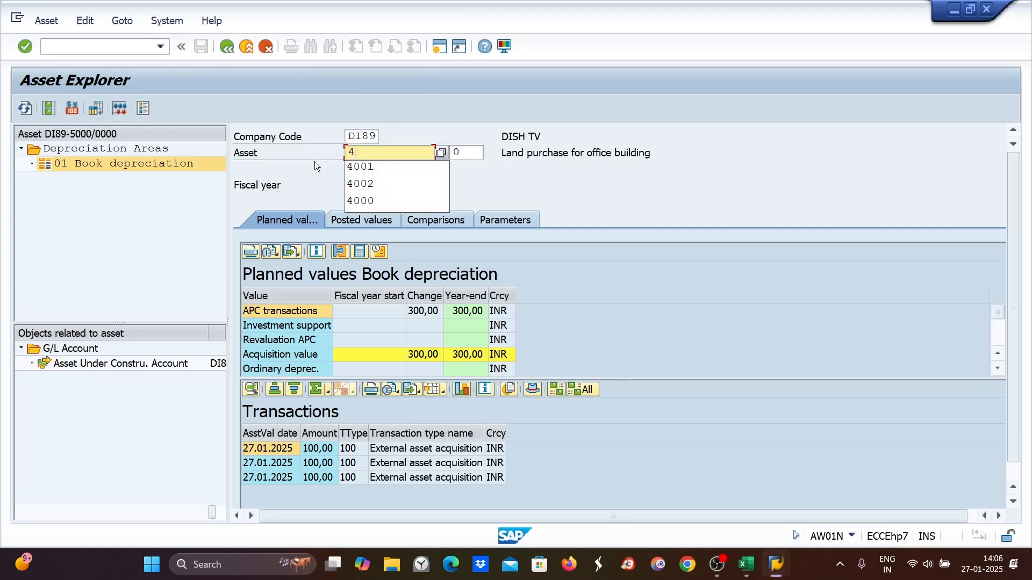
pyautogui.press('Return')
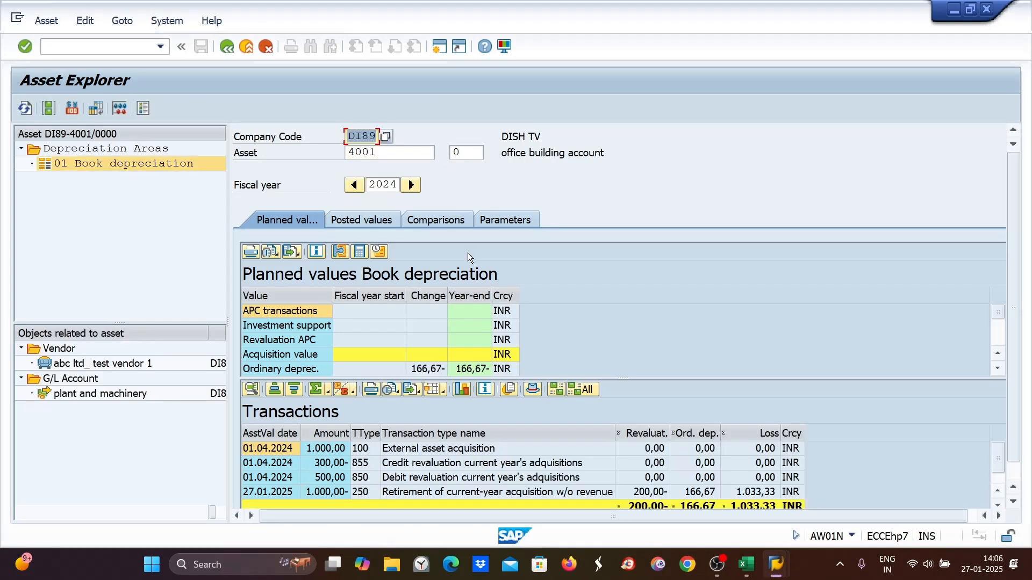
pyautogui.click(355, 220)
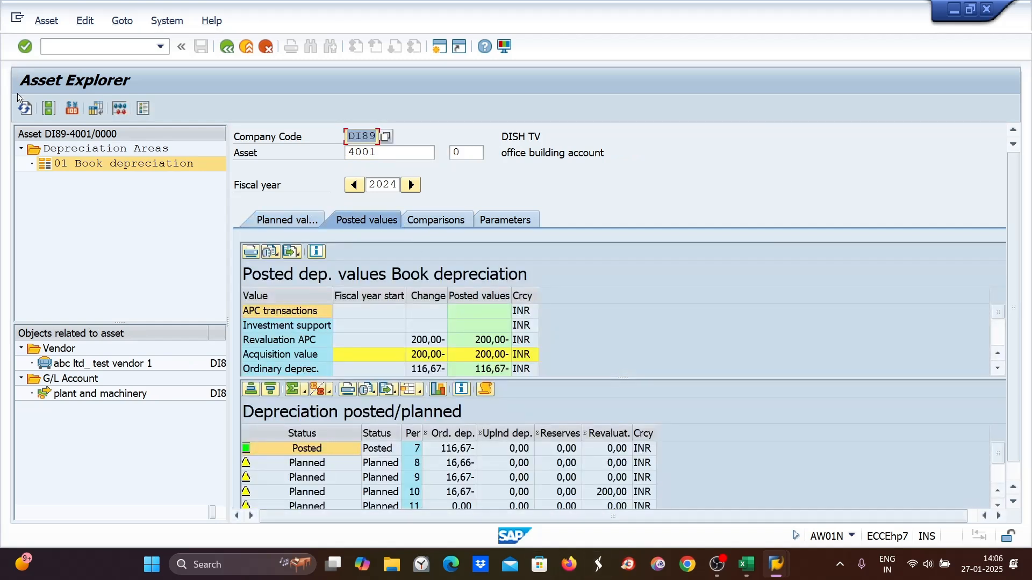
# - Open Create Asset (AS01) and browse the list of asset classes for company code DI89
pyautogui.click(47, 47)
pyautogui.write('/NAS03')
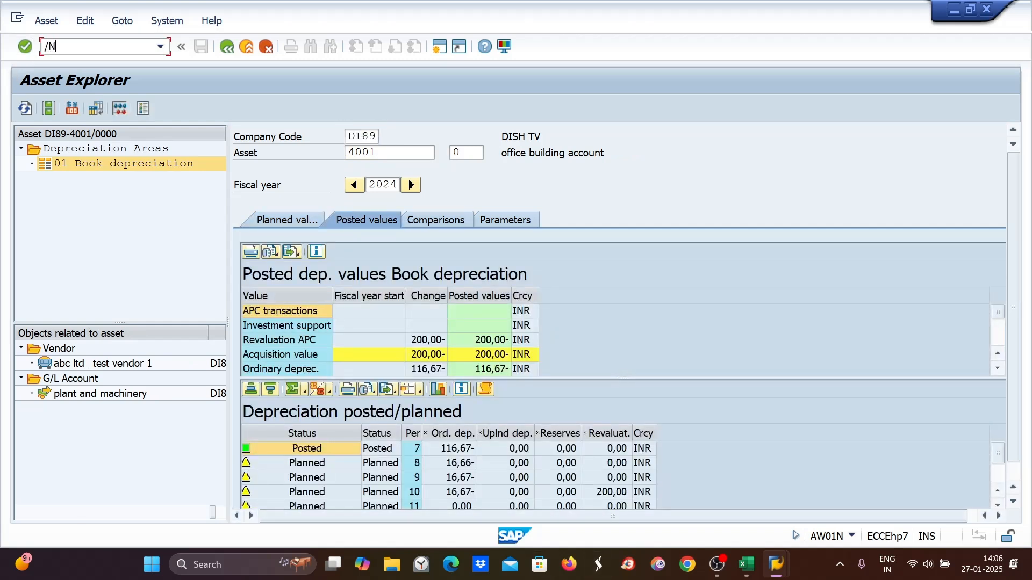
pyautogui.press('Return')
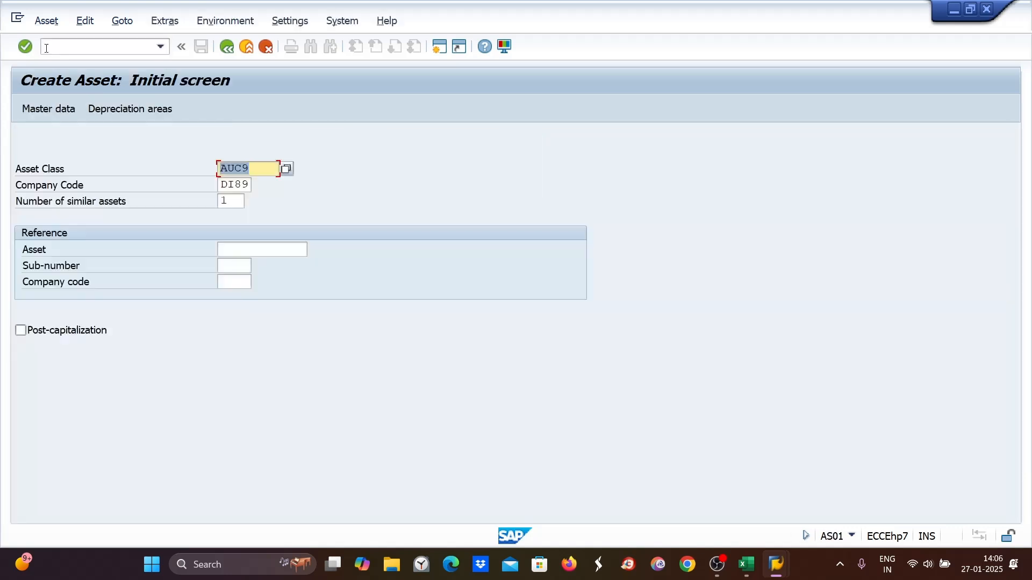
pyautogui.click(253, 168)
pyautogui.click(287, 169)
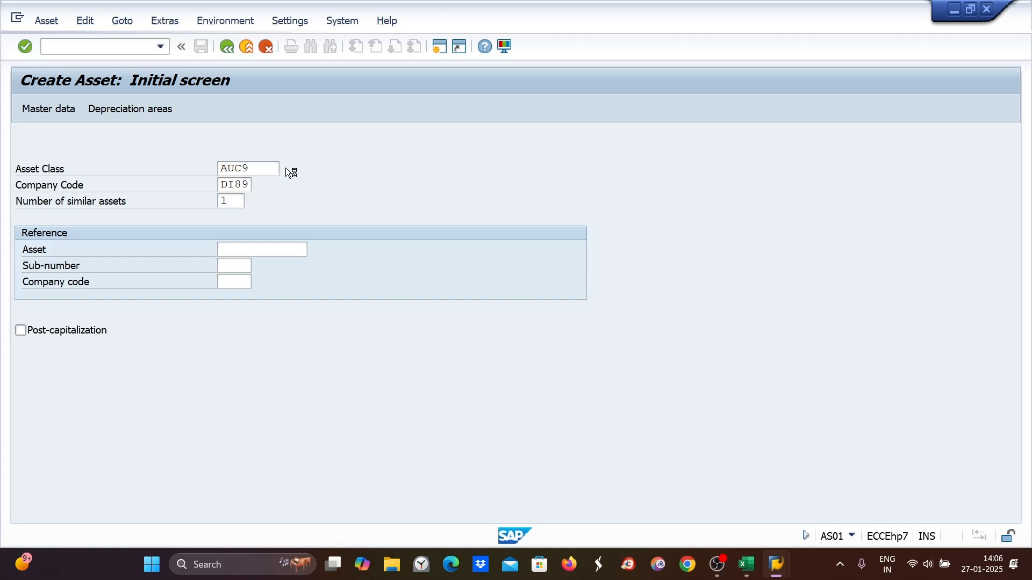
pyautogui.click(442, 264)
pyautogui.press('Return')
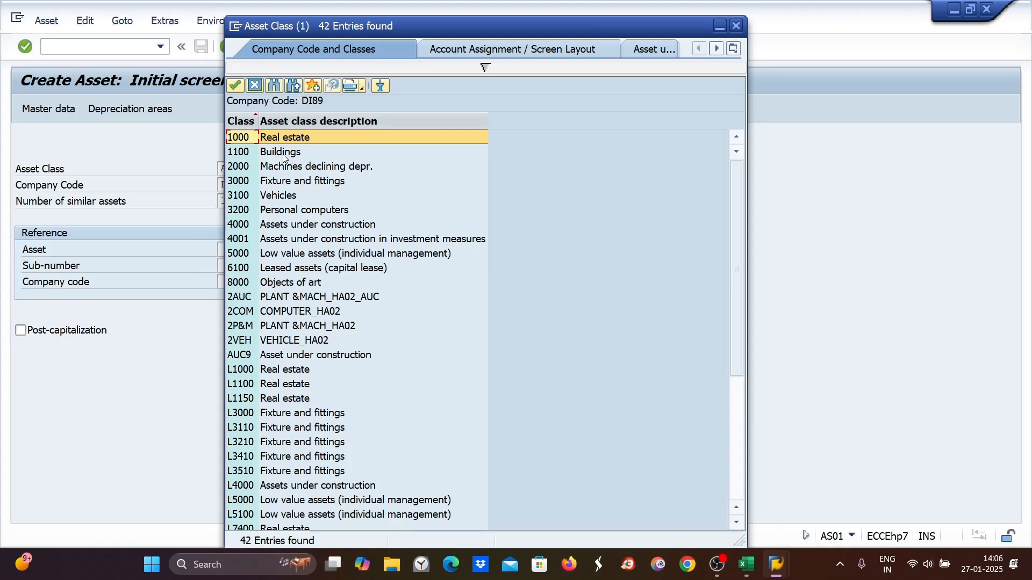
pyautogui.click(735, 26)
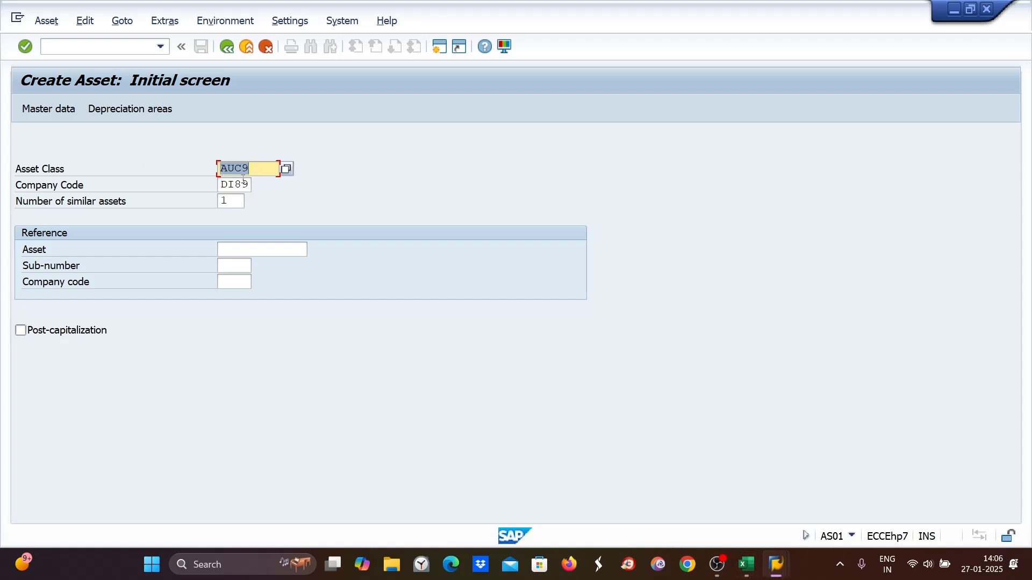
# - Try entering DI89 as the asset class
pyautogui.write('DI89')
pyautogui.press('Return')
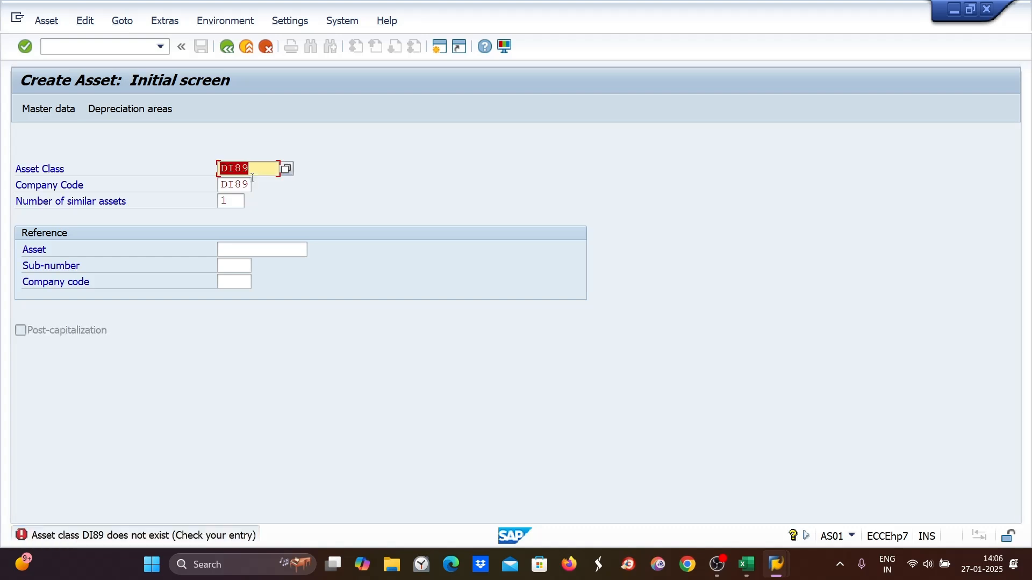
pyautogui.write('ZEP')
pyautogui.click(251, 182)
# - In the Excel notes, look up the asset class used for Plant & Machinery on Sheet2
pyautogui.click(746, 564)
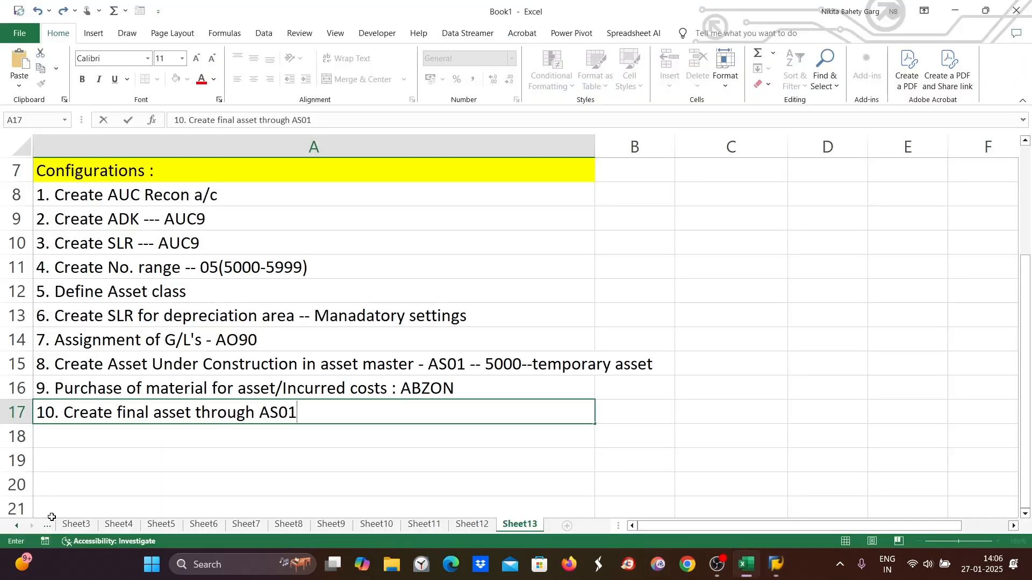
pyautogui.click(66, 529)
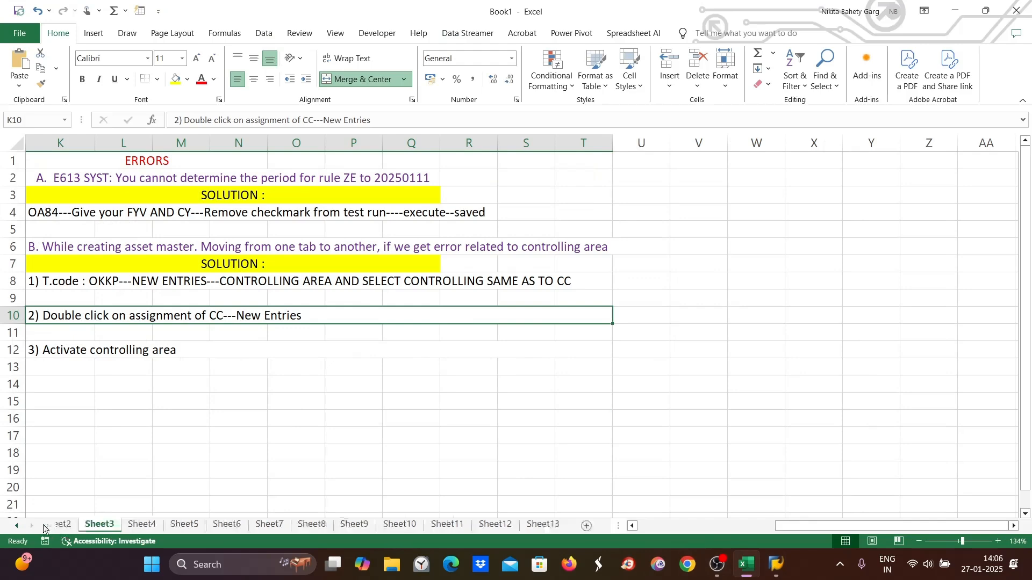
pyautogui.click(43, 529)
pyautogui.click(43, 269)
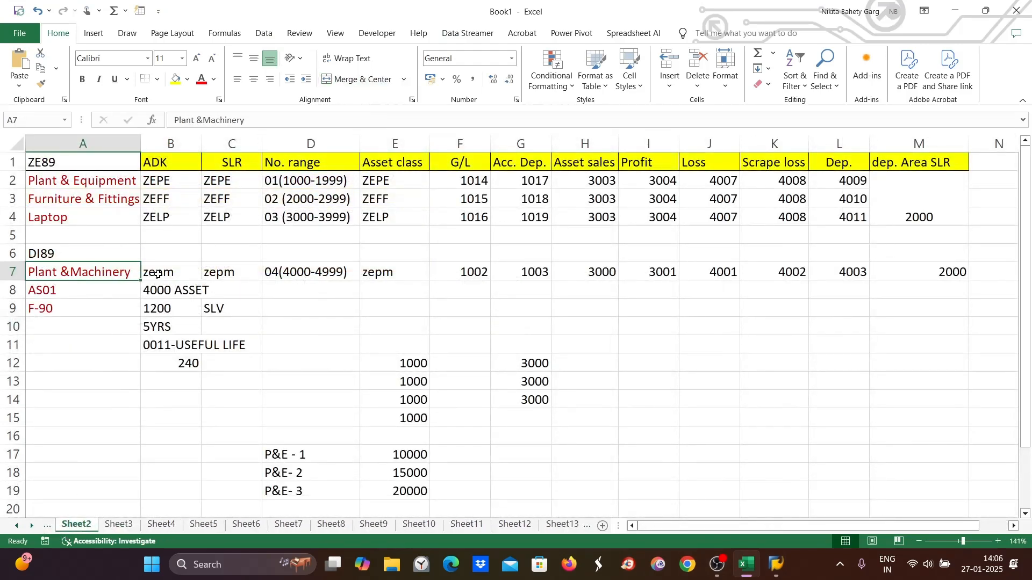
pyautogui.click(158, 275)
pyautogui.doubleClick(163, 274)
pyautogui.moveTo(175, 272); pyautogui.dragTo(159, 287)
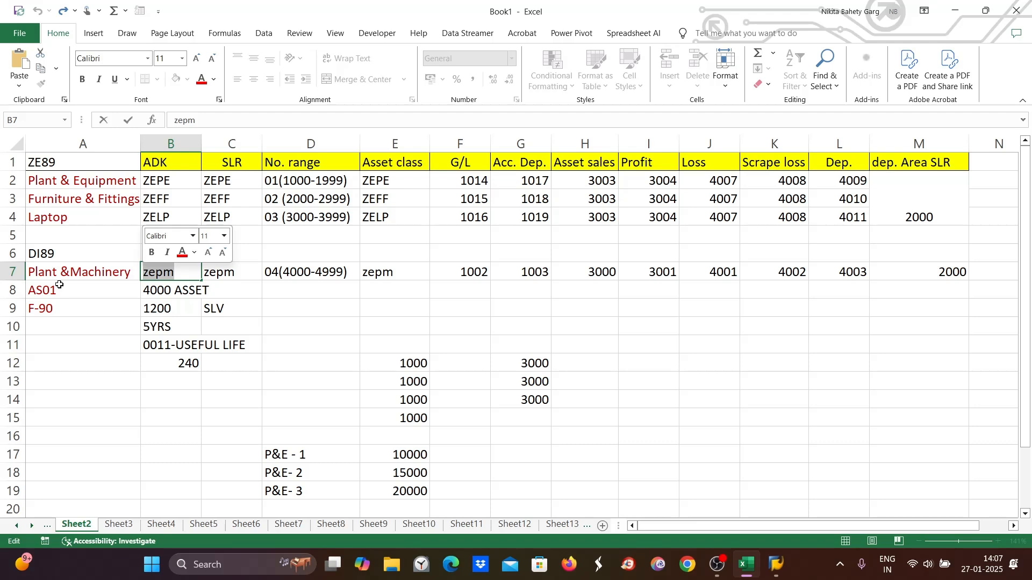
# - Close the scrapping transaction window
pyautogui.moveTo(777, 565)
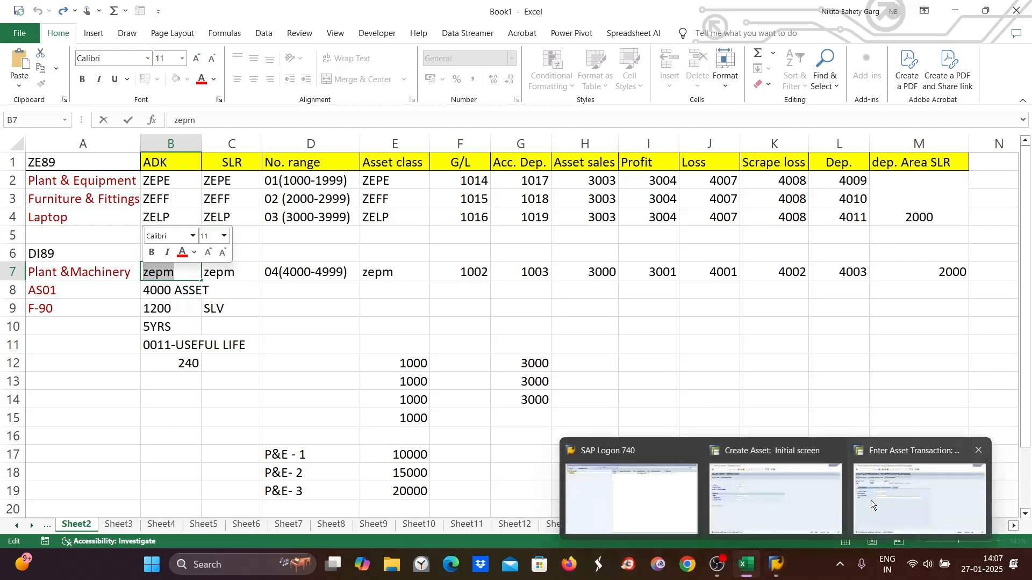
pyautogui.click(871, 500)
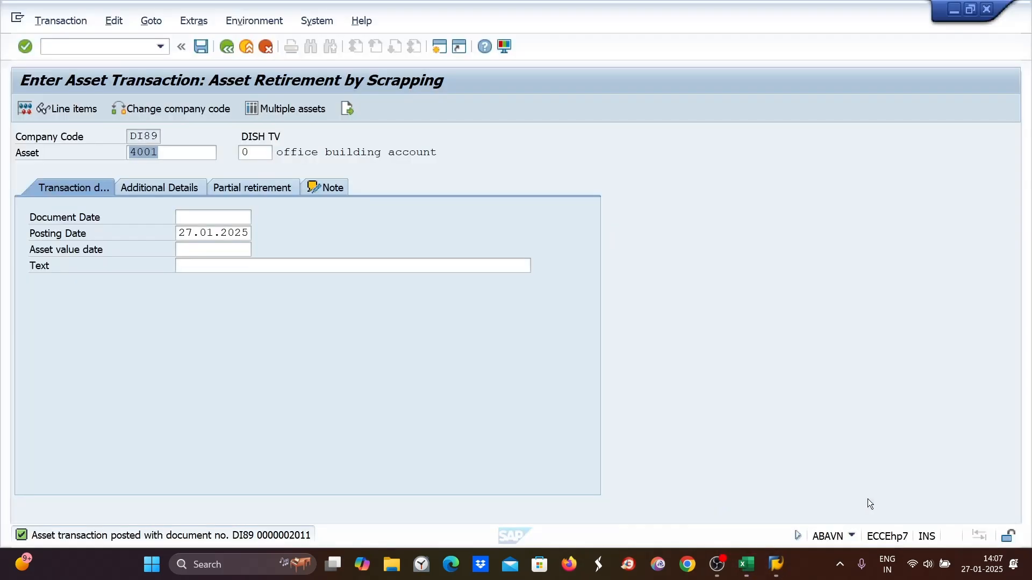
pyautogui.click(987, 9)
# - Return to Create Asset and set the asset class to ZEPM to open the master data
pyautogui.moveTo(776, 564)
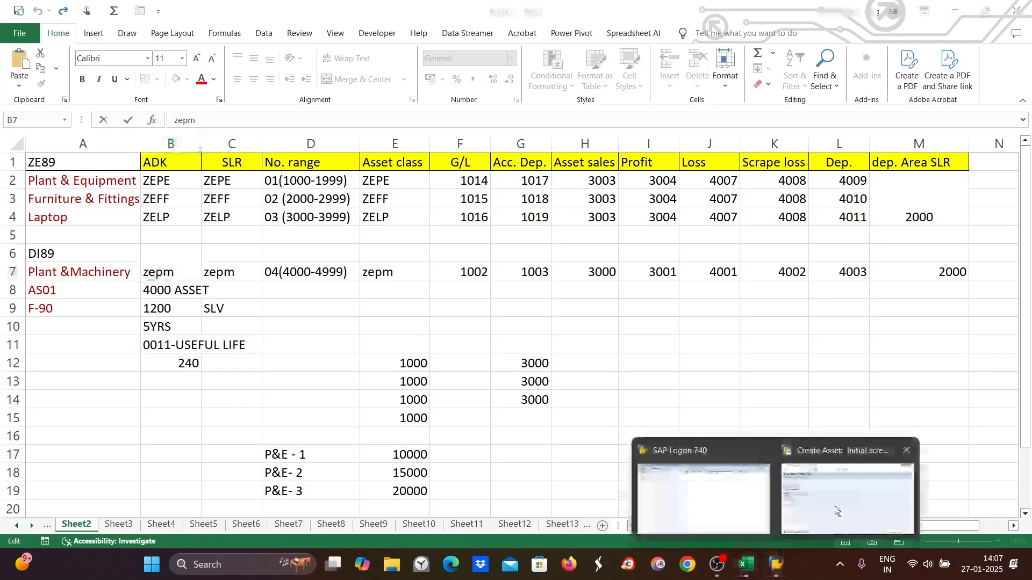
pyautogui.click(836, 510)
pyautogui.write('ZEPM')
pyautogui.press('Return')
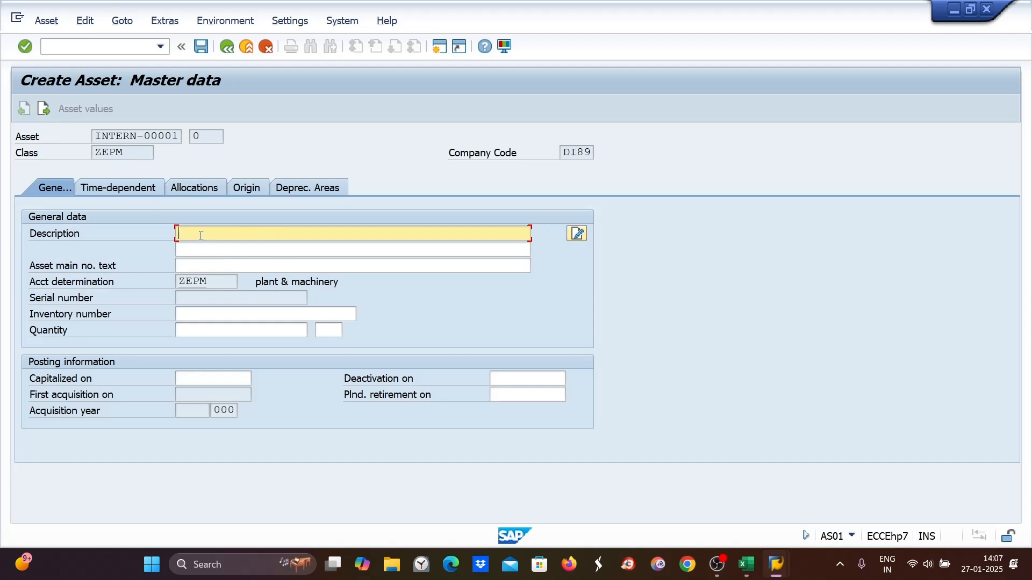
# - Enter the description "Building FA act" and fill in the capitalization date
pyautogui.write('O')
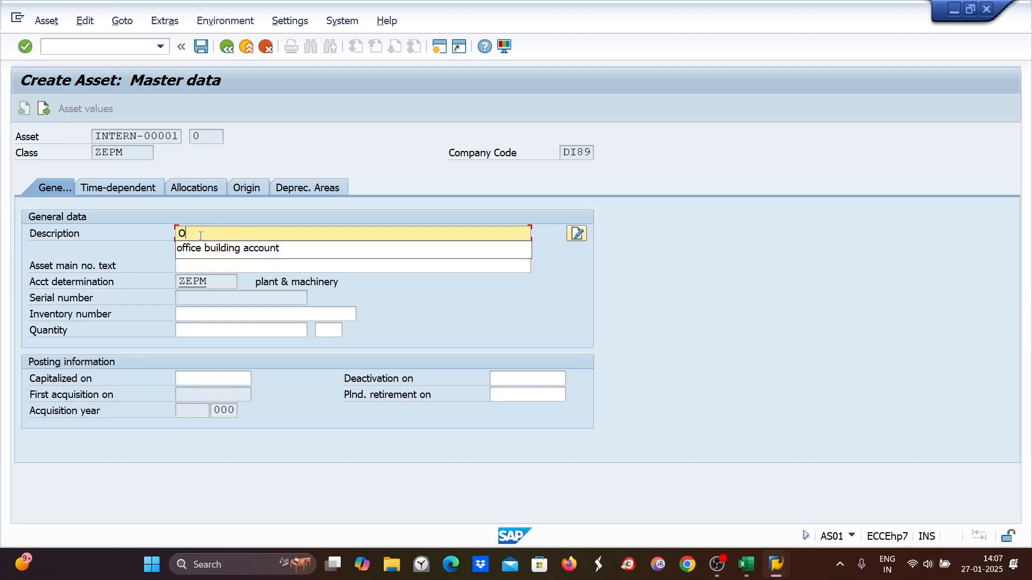
pyautogui.press('BackSpace')
pyautogui.write('Buik')
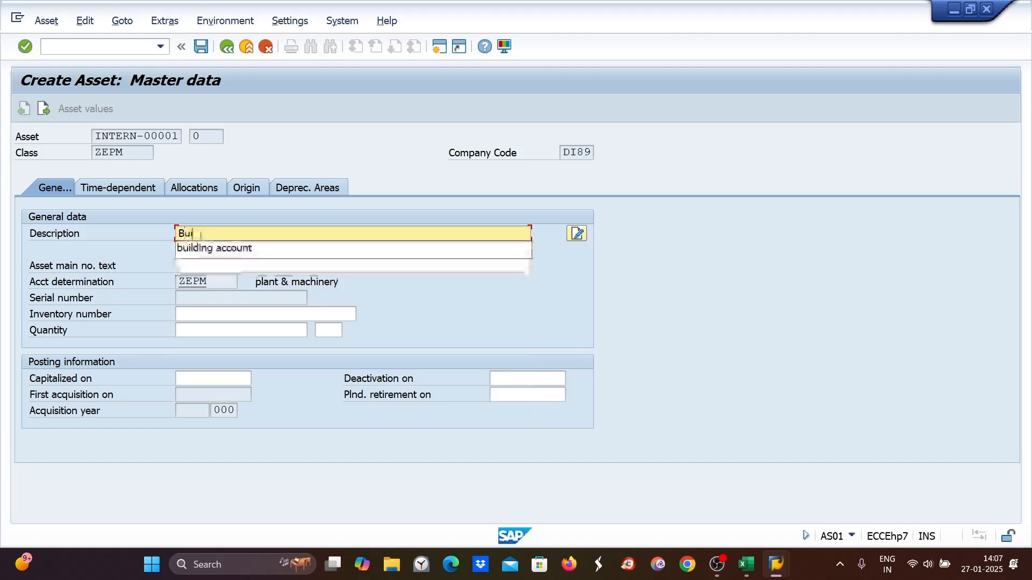
pyautogui.press('BackSpace')
pyautogui.press('BackSpace')
pyautogui.press('BackSpace')
pyautogui.press('BackSpace')
pyautogui.write('Build')
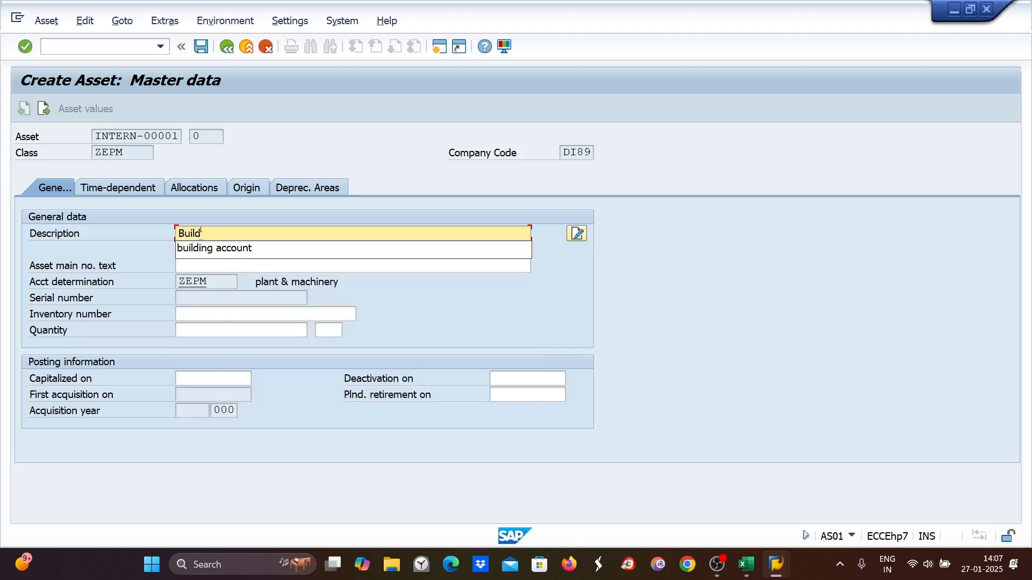
pyautogui.write('ing F')
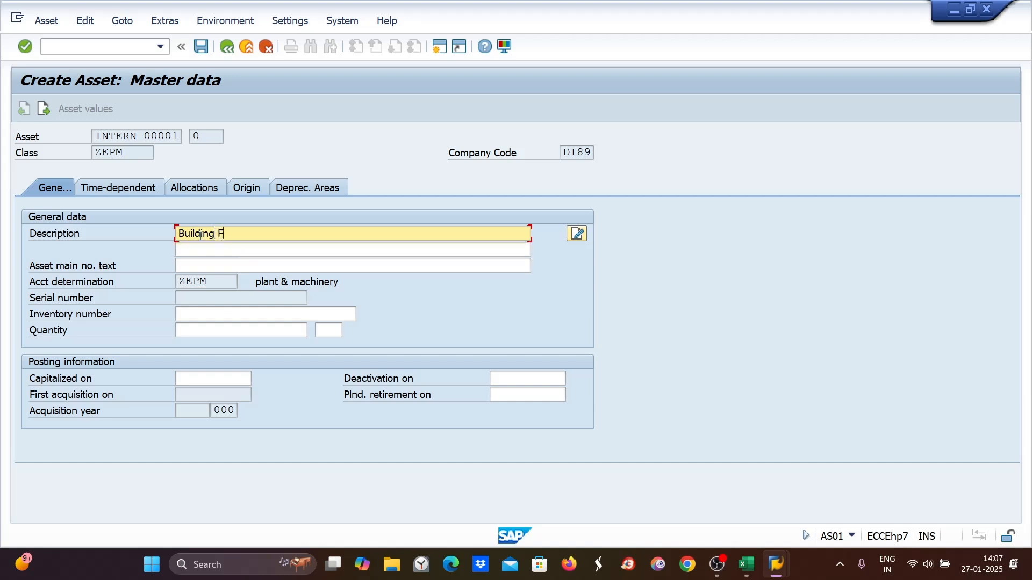
pyautogui.write('A act')
pyautogui.click(192, 376)
pyautogui.write('0')
pyautogui.click(189, 391)
# - Set book depreciation useful life to 5 years and depreciation start 01.04.2024, then save the new asset
pyautogui.click(295, 188)
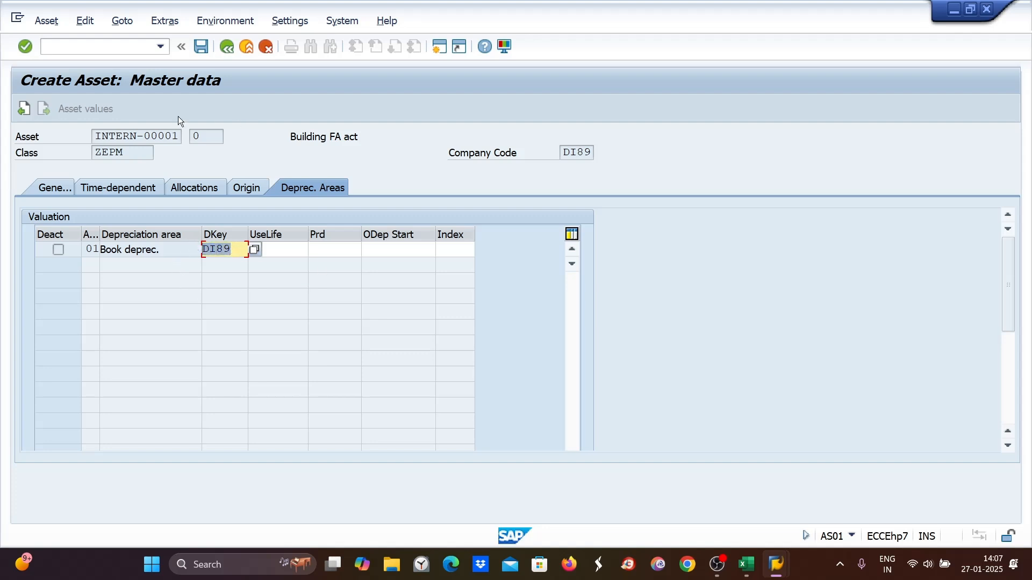
pyautogui.click(291, 249)
pyautogui.write('5')
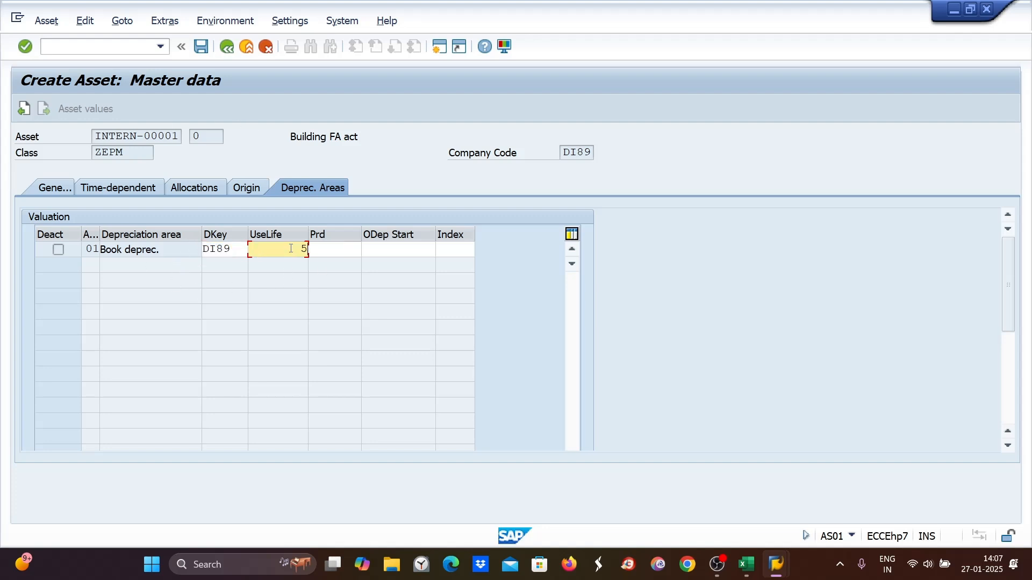
pyautogui.click(387, 249)
pyautogui.write('01.')
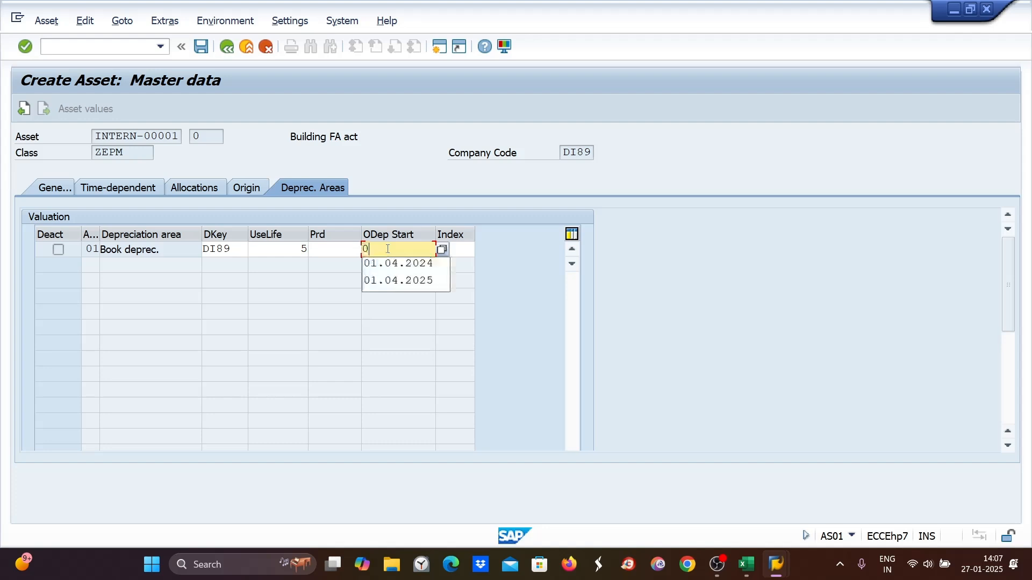
pyautogui.click(392, 269)
pyautogui.press('Return')
pyautogui.press('Return')
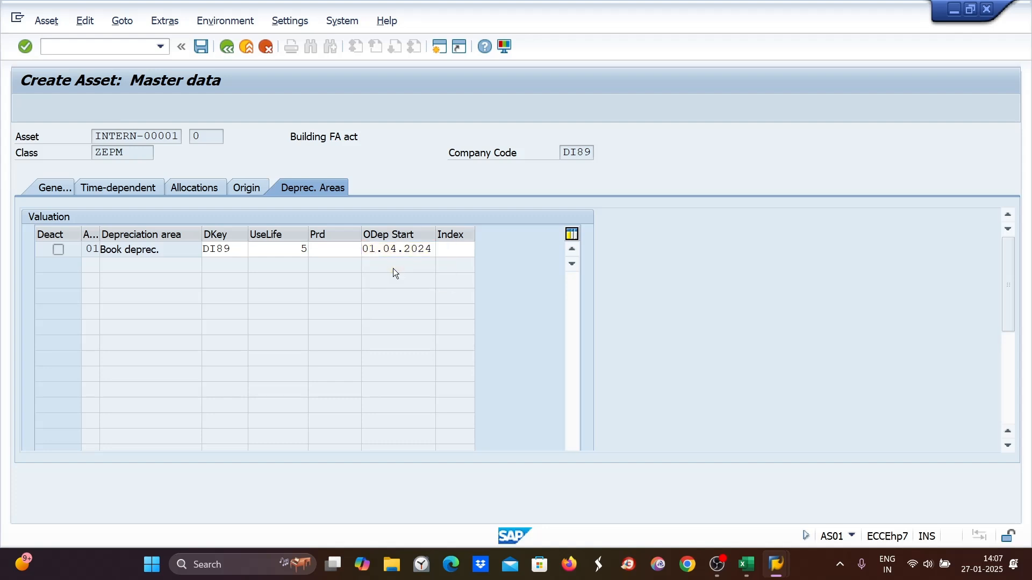
pyautogui.hotkey('ctrl', 's')
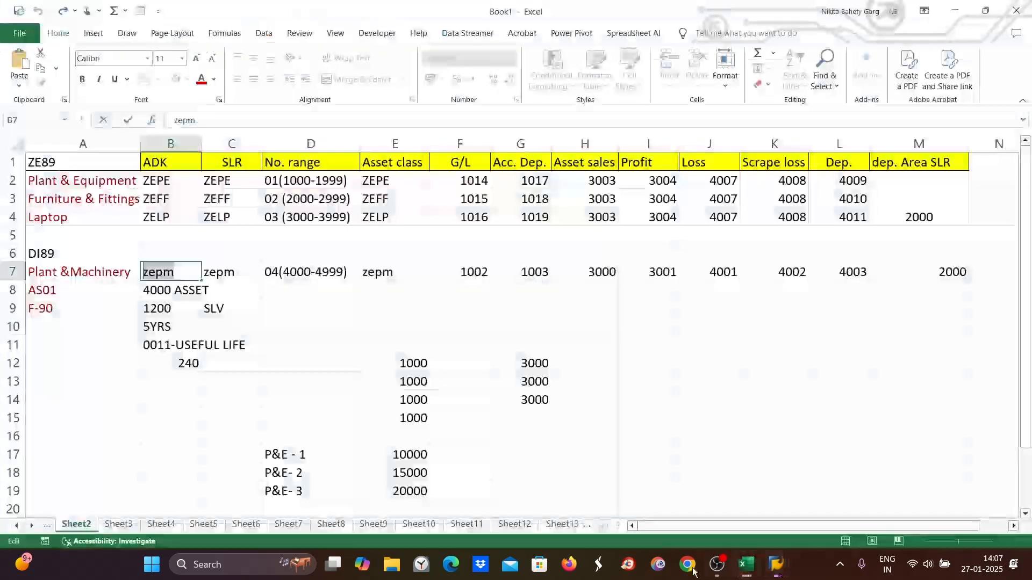
# - Switch back to the Excel notes
pyautogui.hotkey('alt', 'Tab')
pyautogui.click(565, 526)
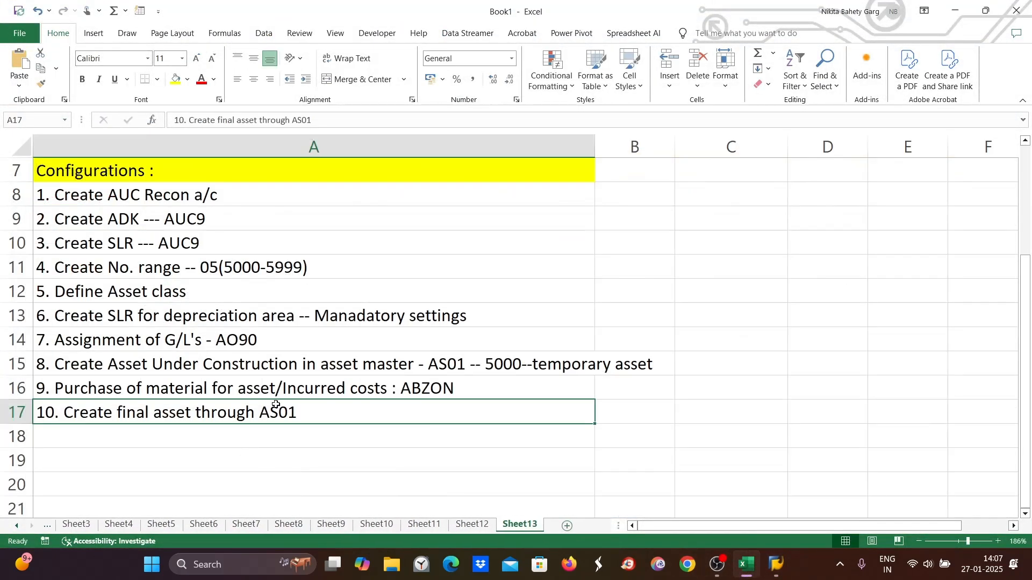
# - Append "-- 4002 --Building FA act." to note 10 in the spreadsheet
pyautogui.doubleClick(327, 413)
pyautogui.write('-')
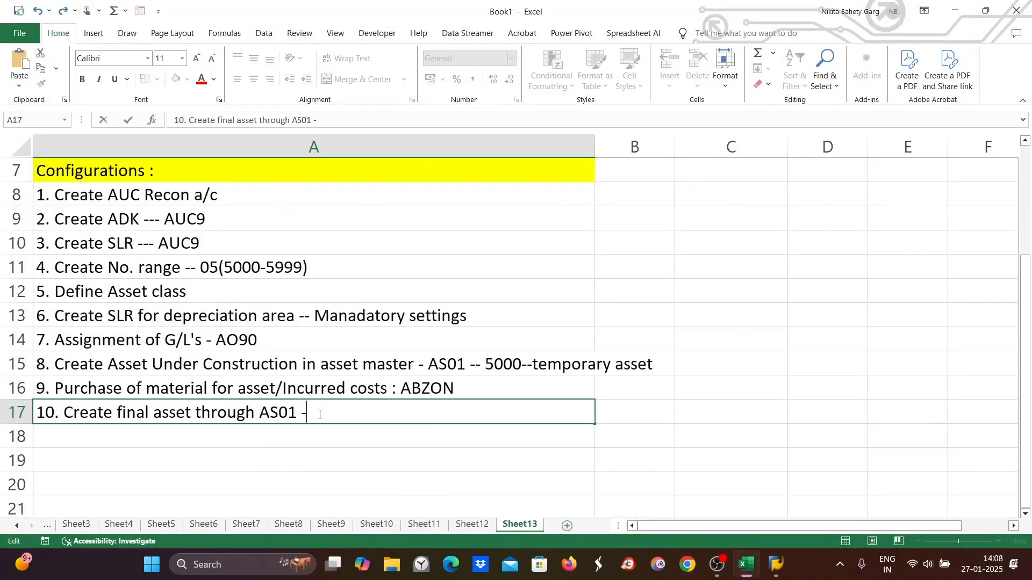
pyautogui.write('- 4002 --Buil')
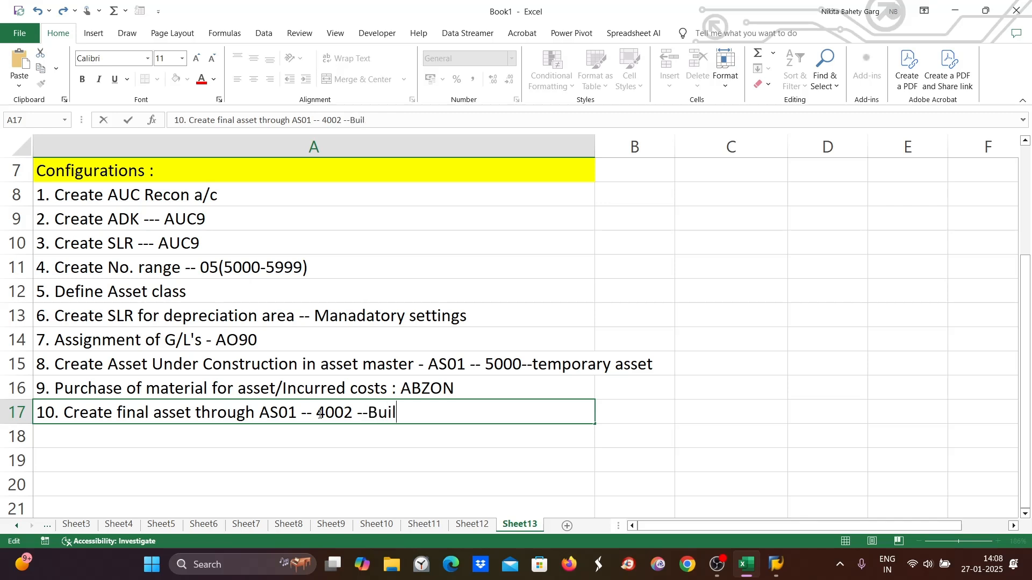
pyautogui.write('ding')
pyautogui.write('FA')
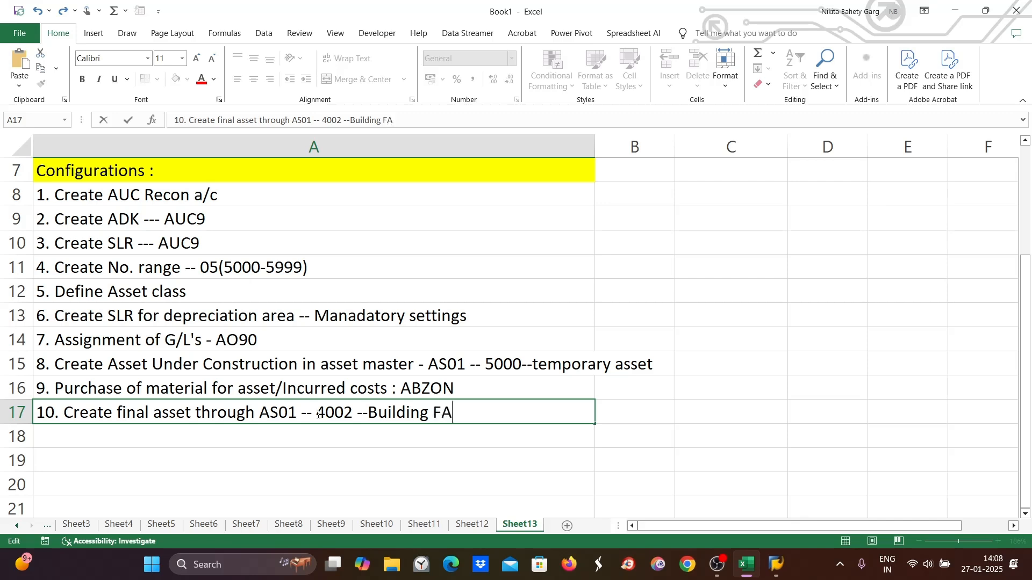
pyautogui.write(' act.')
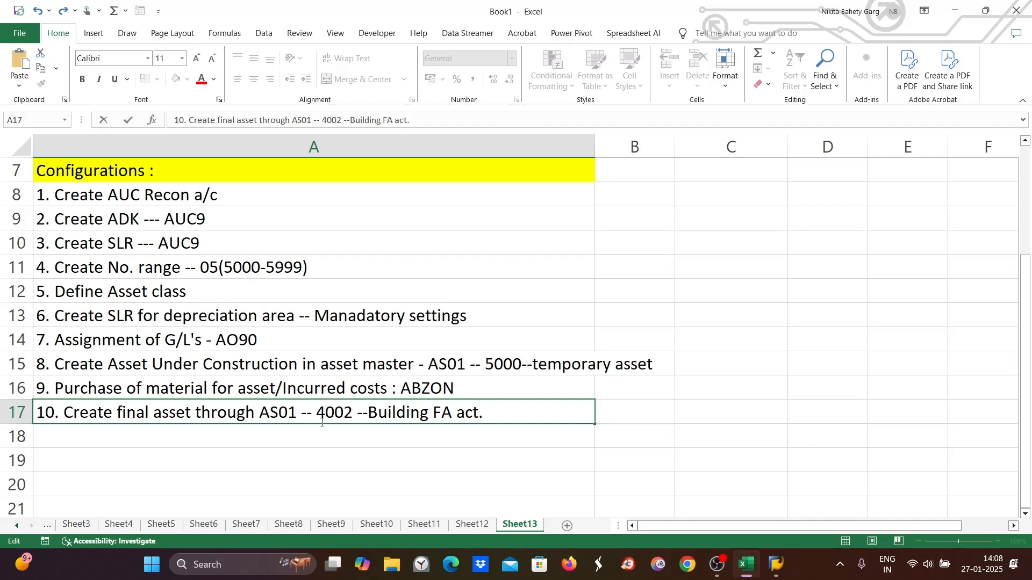
# - Open Asset Explorer (AW01N) for asset 4002 and review its posted values and comparisons
pyautogui.click(774, 568)
pyautogui.moveTo(770, 570)
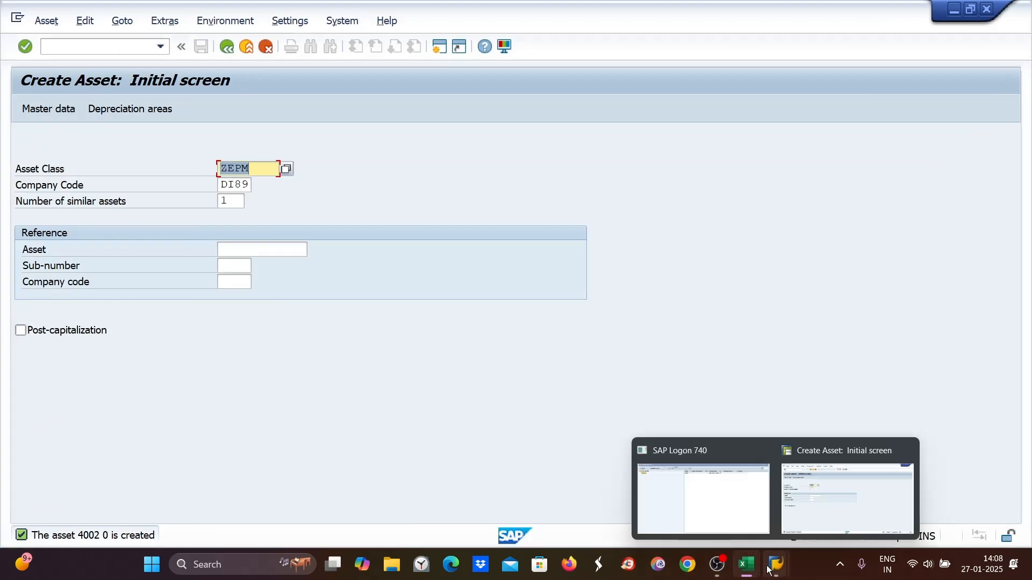
pyautogui.click(52, 45)
pyautogui.write('/naw01n')
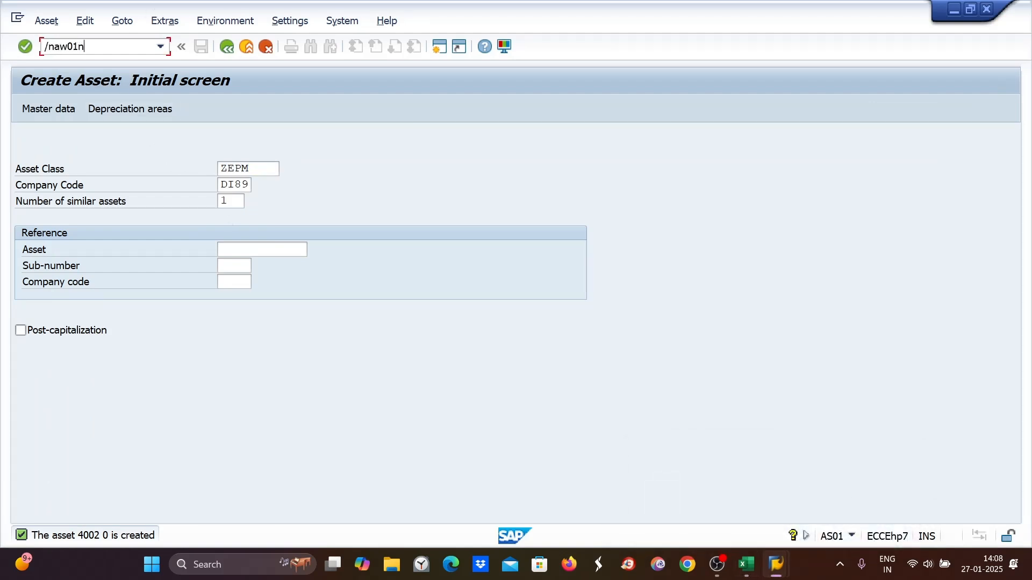
pyautogui.press('Return')
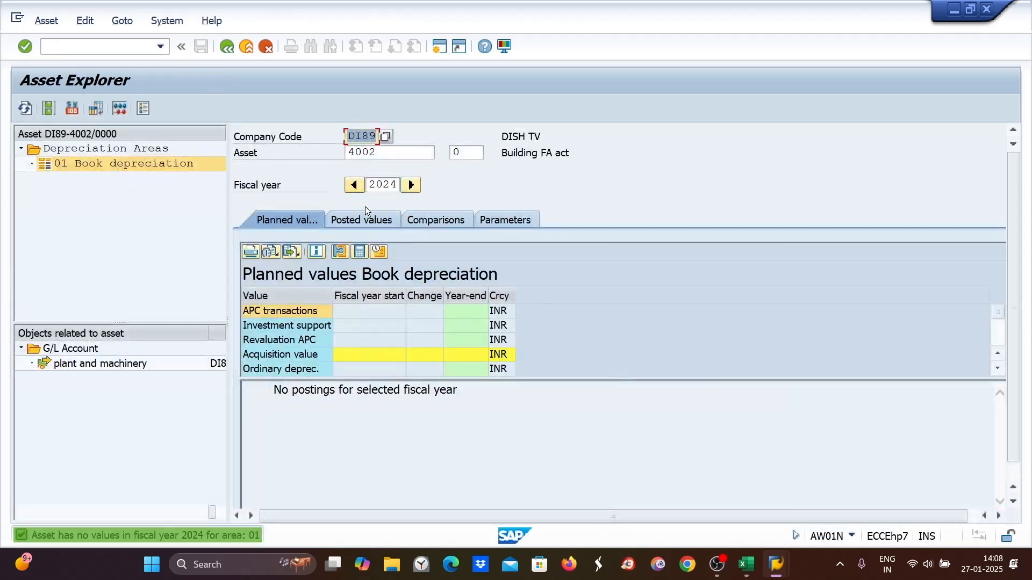
pyautogui.click(362, 220)
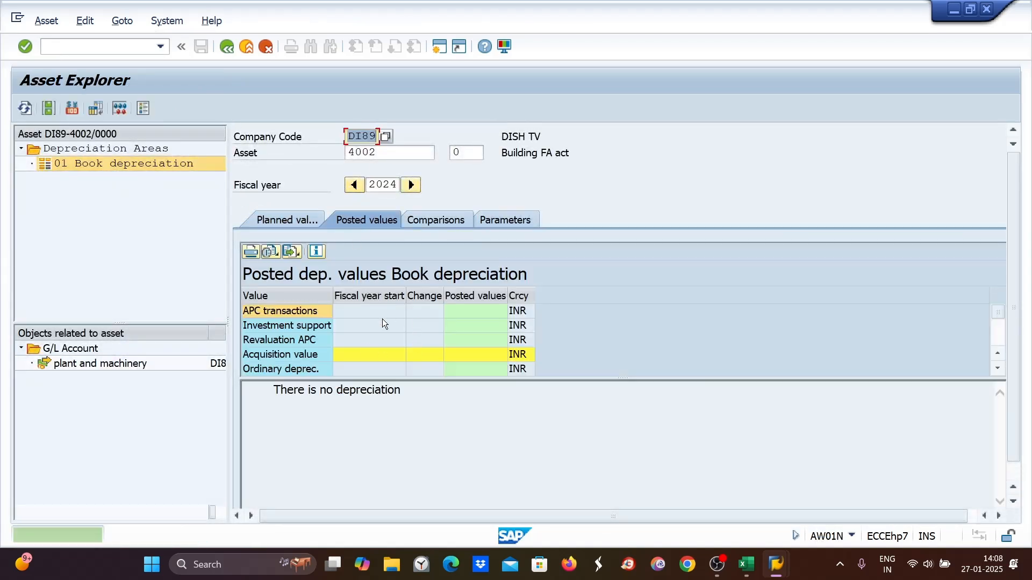
pyautogui.click(419, 222)
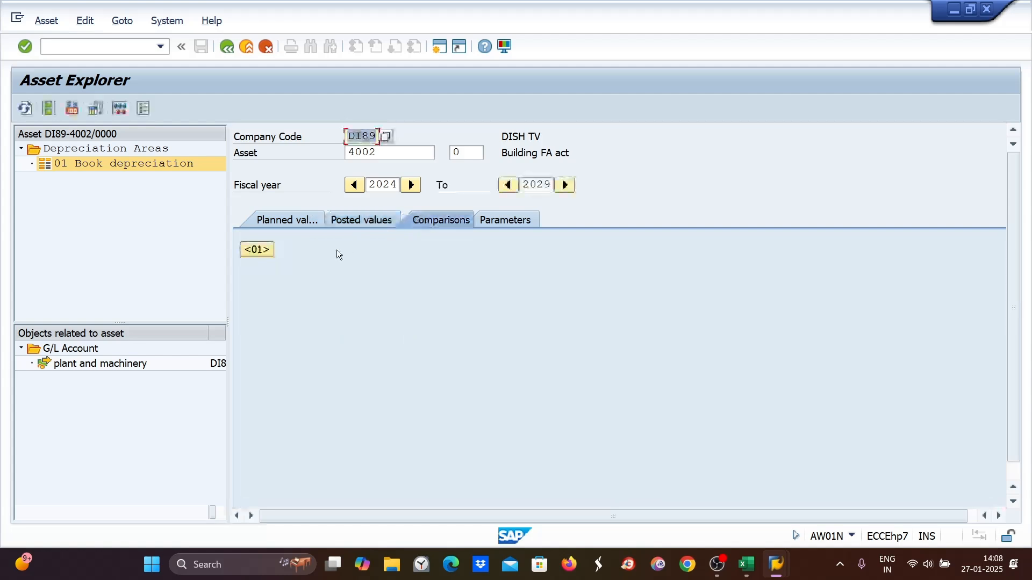
pyautogui.click(368, 220)
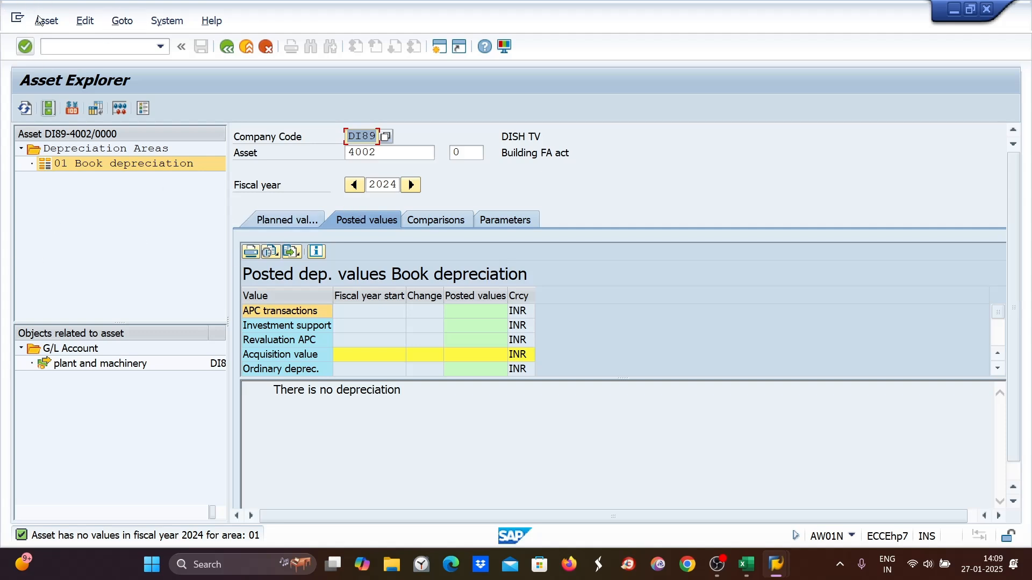
# - In OKO7, copy settlement profile AI as DI89, enable 100%-validation, and save the new profile
pyautogui.click(52, 49)
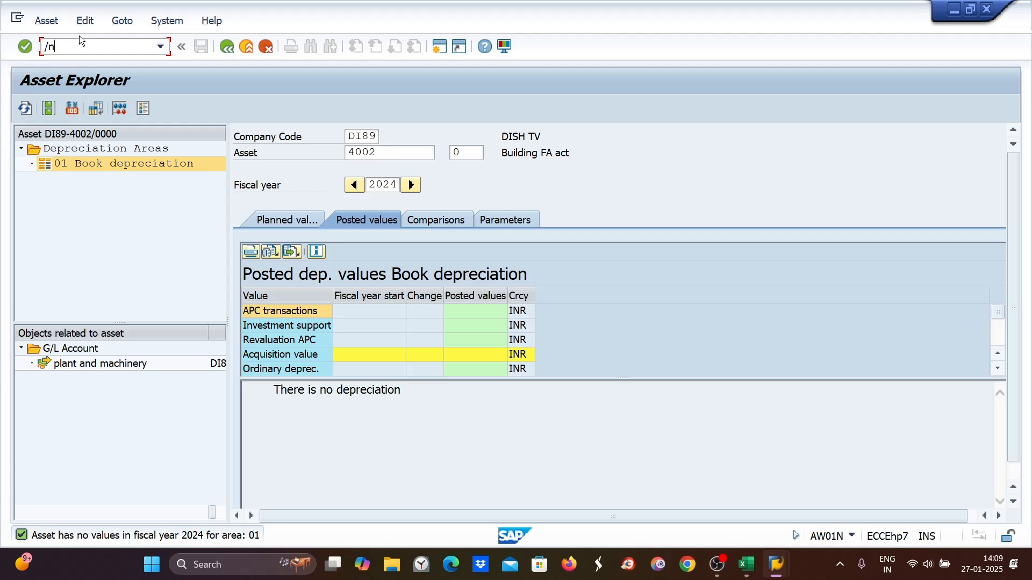
pyautogui.write('k07')
pyautogui.press('Return')
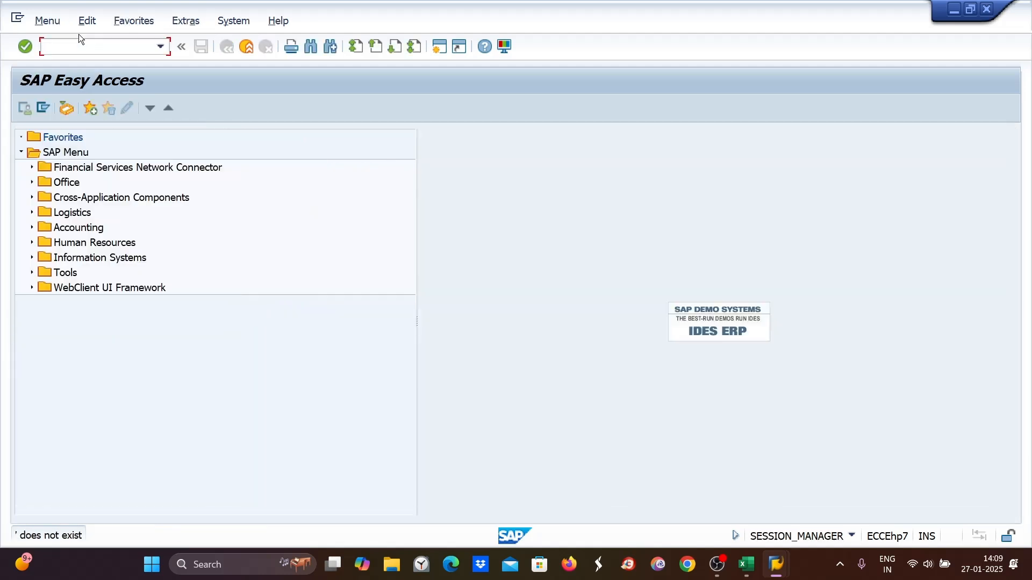
pyautogui.write('ok')
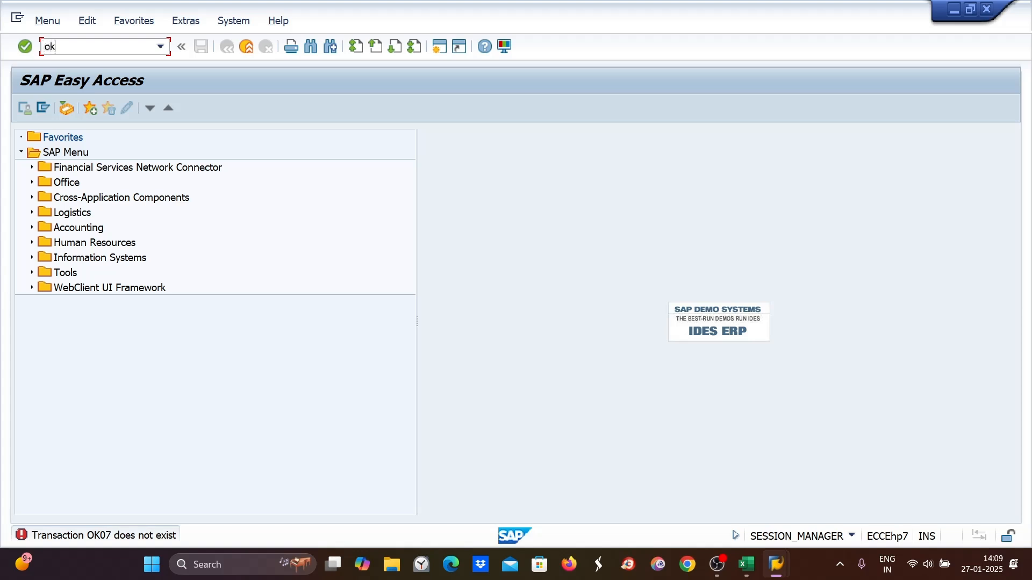
pyautogui.write('o7')
pyautogui.press('Return')
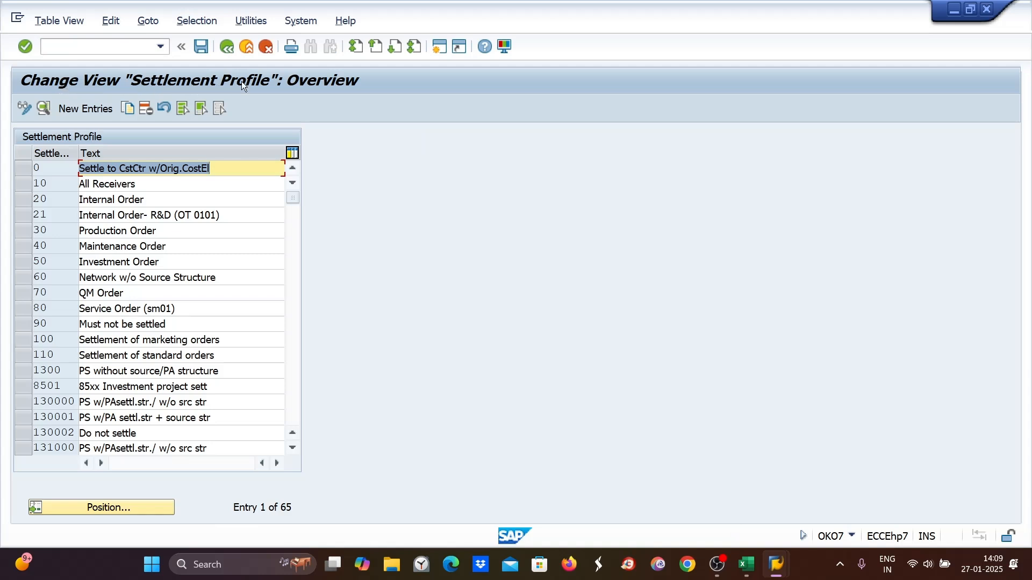
pyautogui.moveTo(292, 198); pyautogui.dragTo(292, 250)
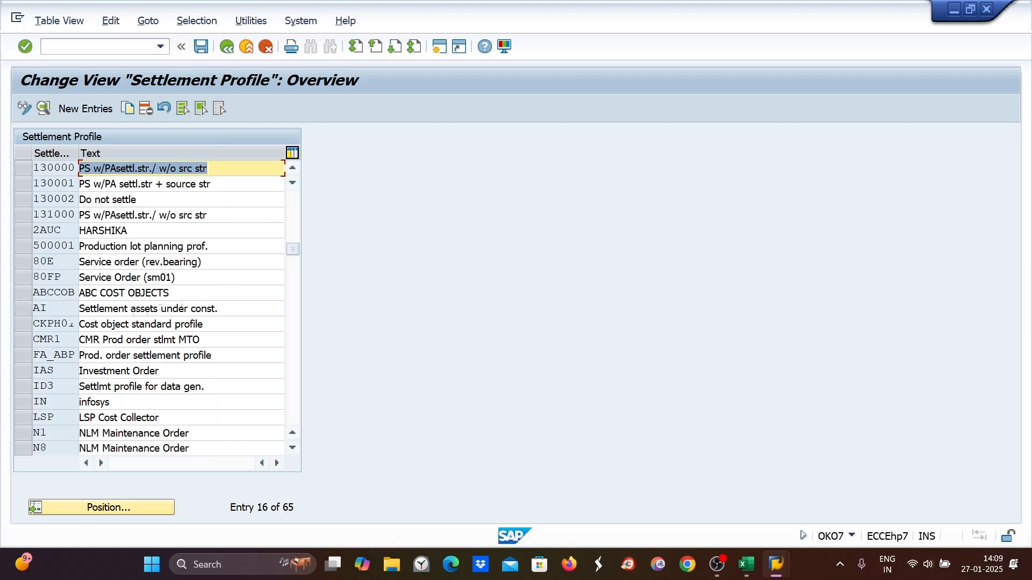
pyautogui.click(21, 311)
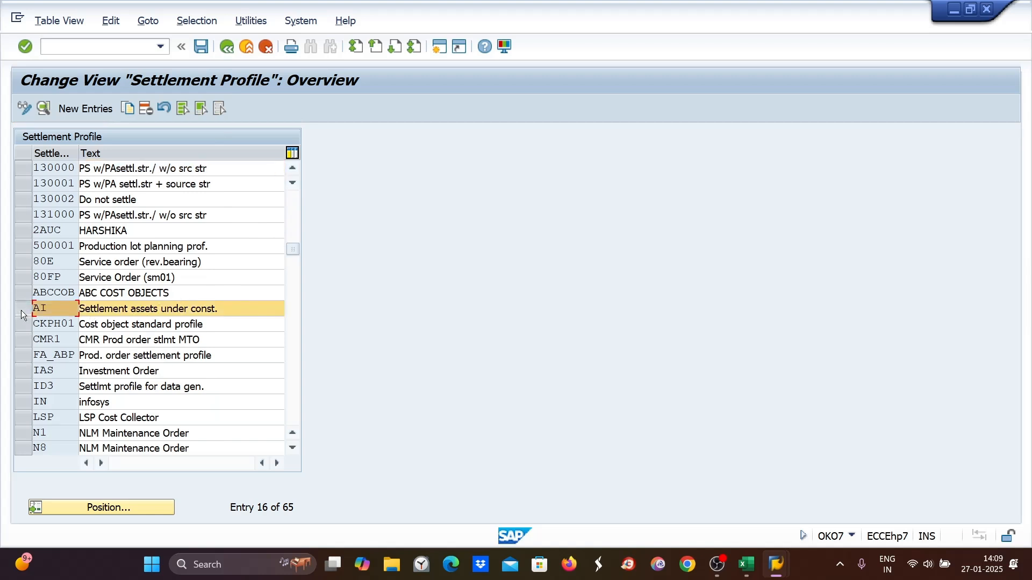
pyautogui.moveTo(48, 309); pyautogui.dragTo(33, 310)
pyautogui.moveTo(243, 309); pyautogui.dragTo(77, 311)
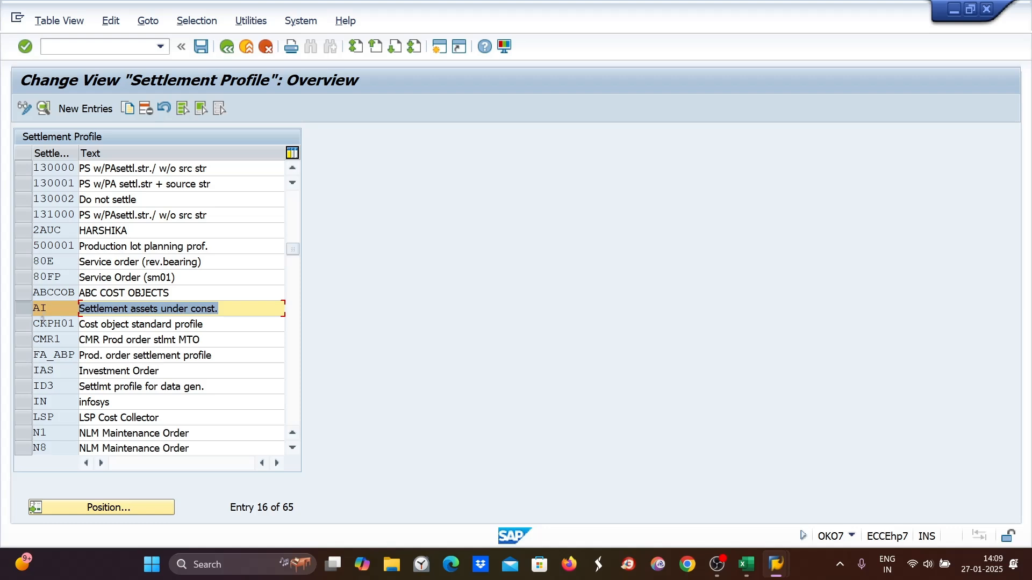
pyautogui.click(22, 308)
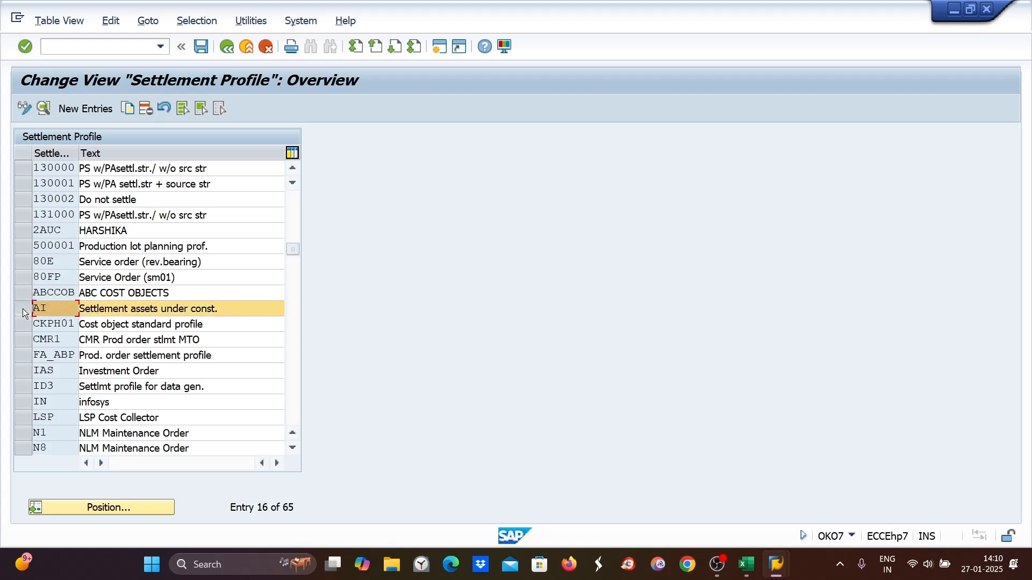
pyautogui.click(126, 110)
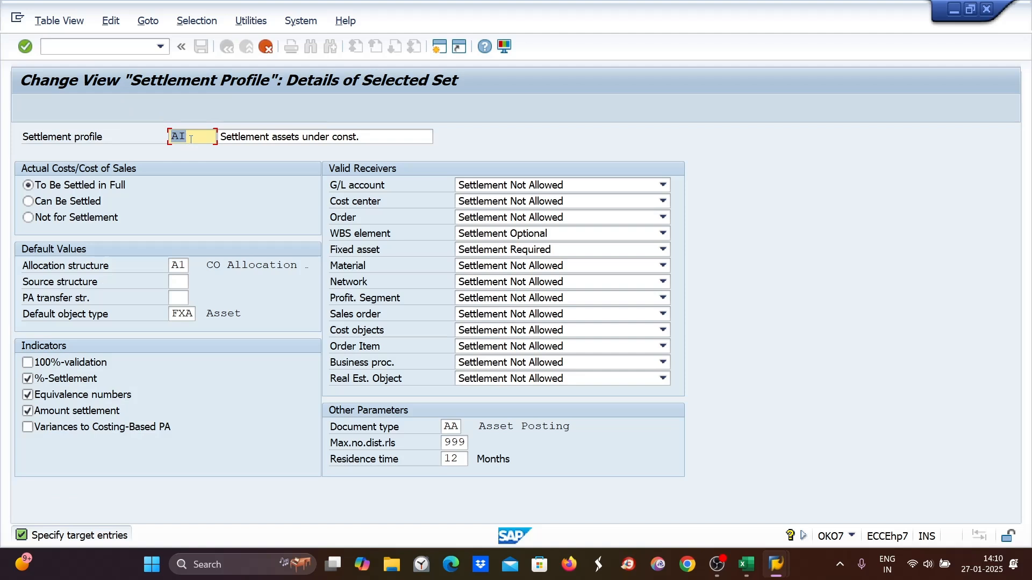
pyautogui.write('Z')
pyautogui.press('BackSpace')
pyautogui.write('di89')
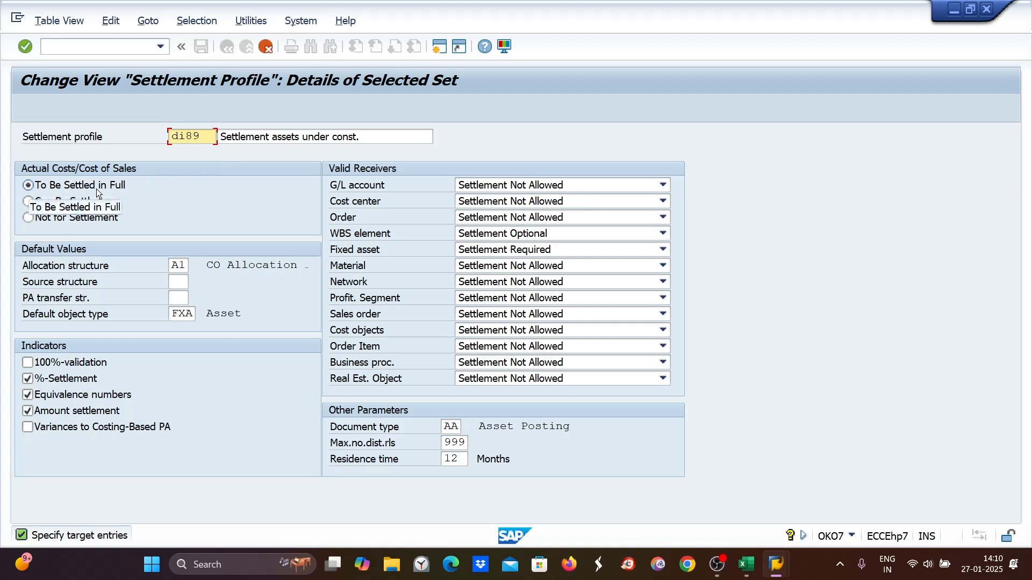
pyautogui.click(27, 363)
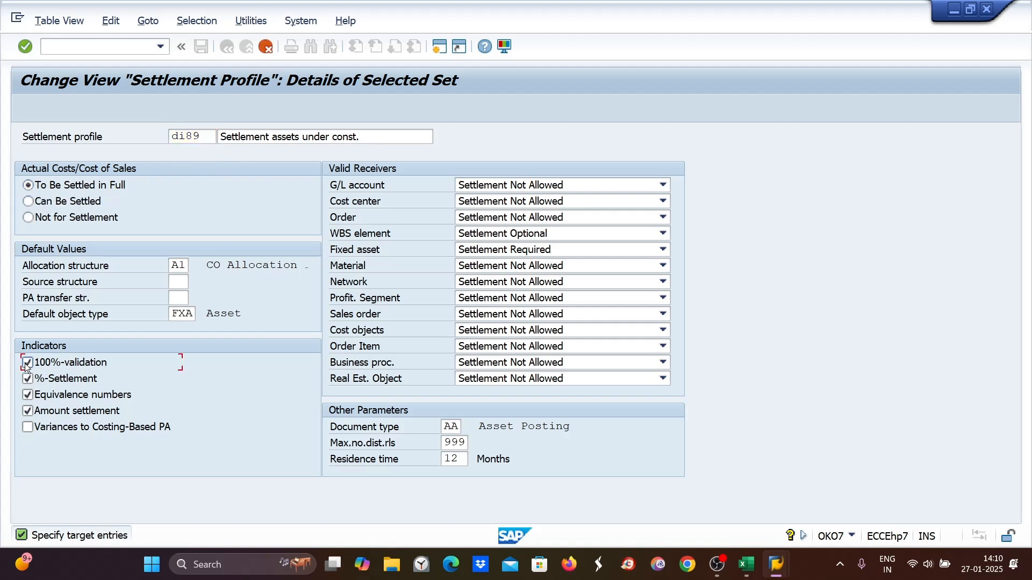
pyautogui.click(25, 412)
pyautogui.press('Return')
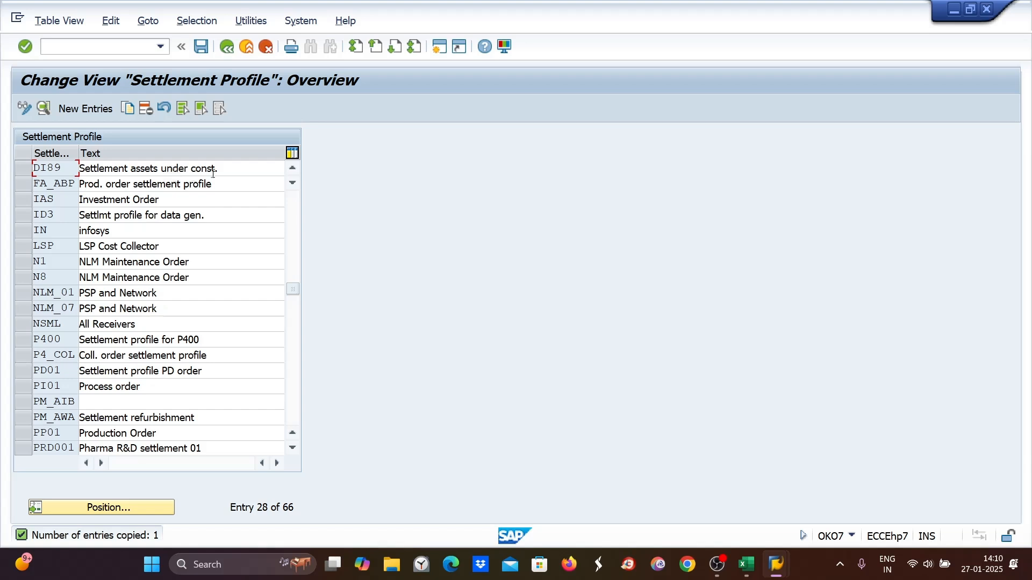
pyautogui.hotkey('ctrl', 's')
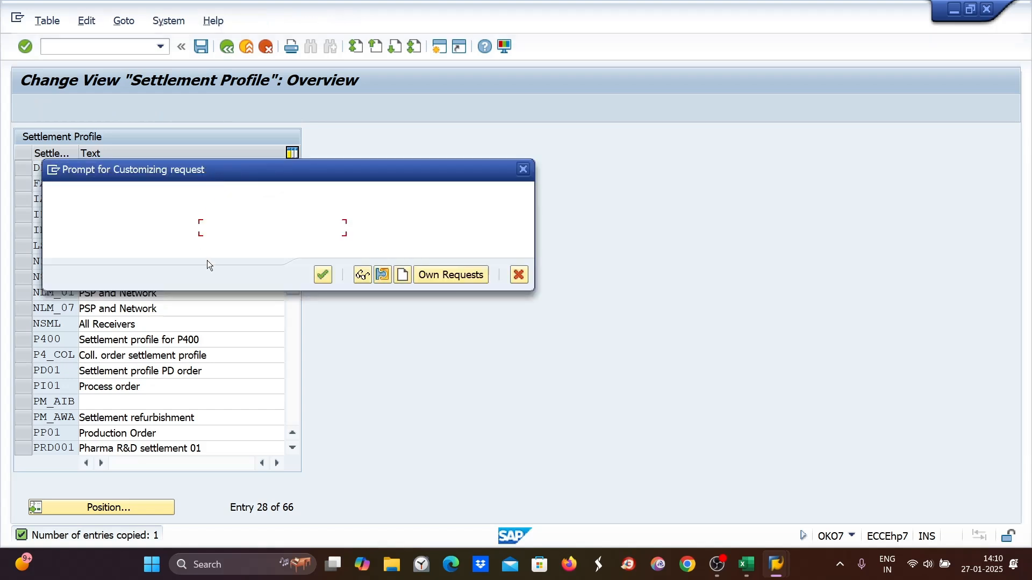
pyautogui.click(323, 275)
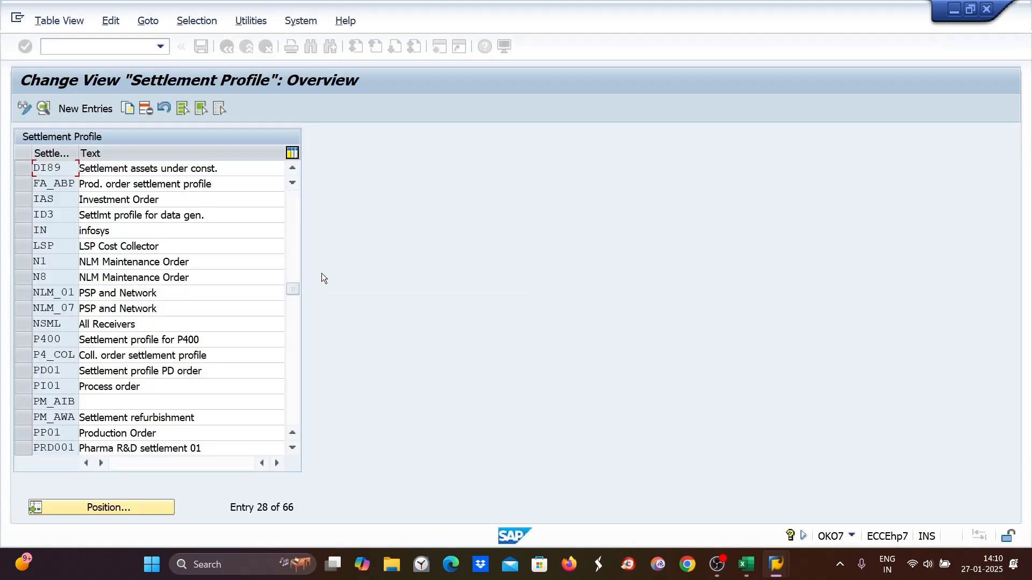
# - In OAAZ, assign settlement profile DI89 to company code DI89 and save
pyautogui.click(47, 50)
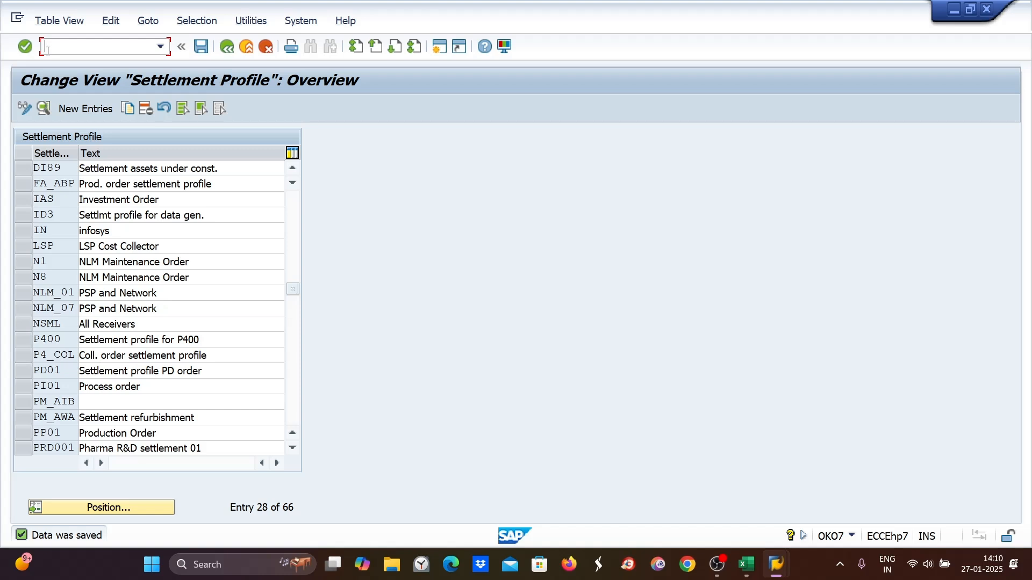
pyautogui.write('/noaaz')
pyautogui.press('Return')
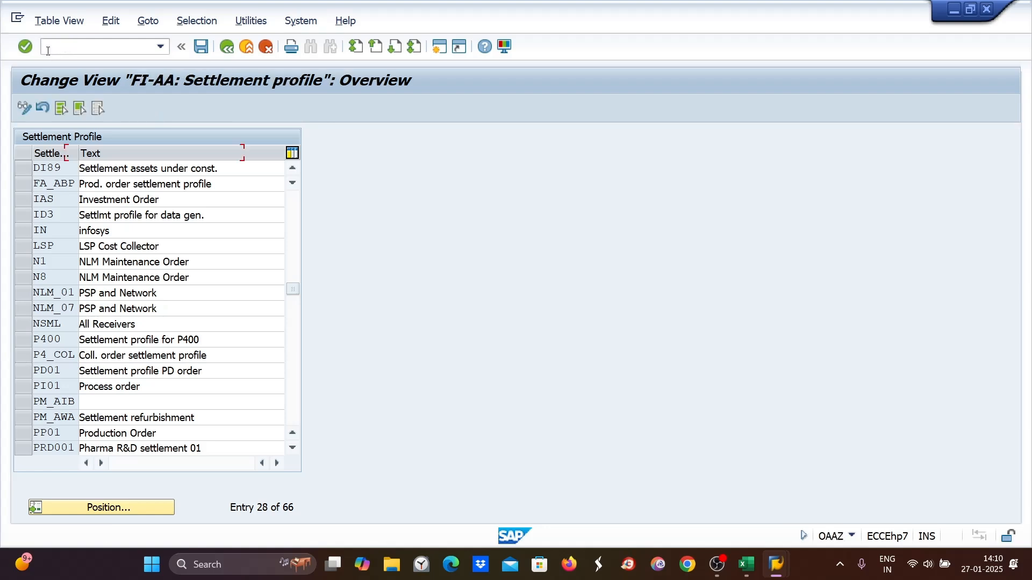
pyautogui.click(88, 466)
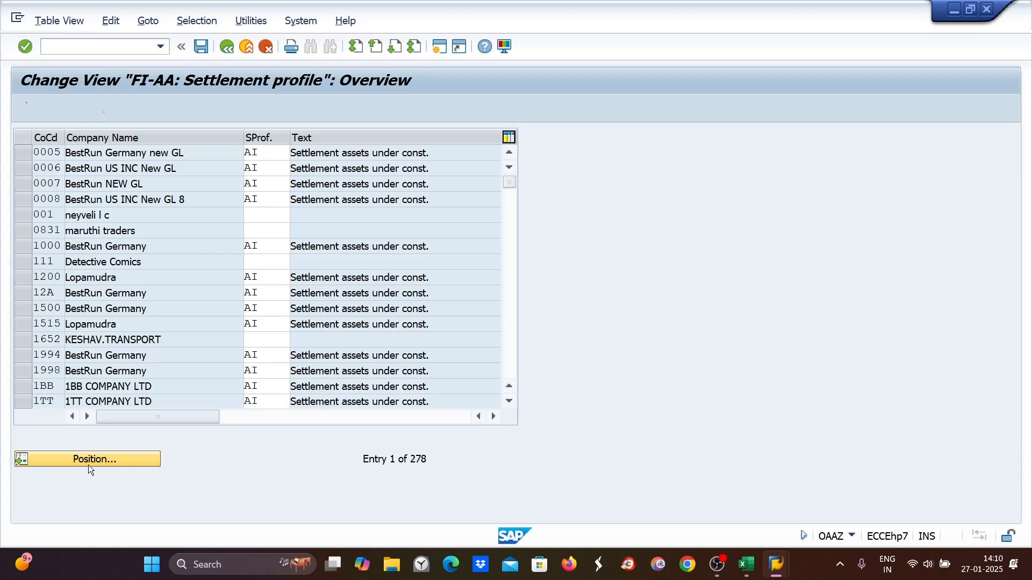
pyautogui.write('z')
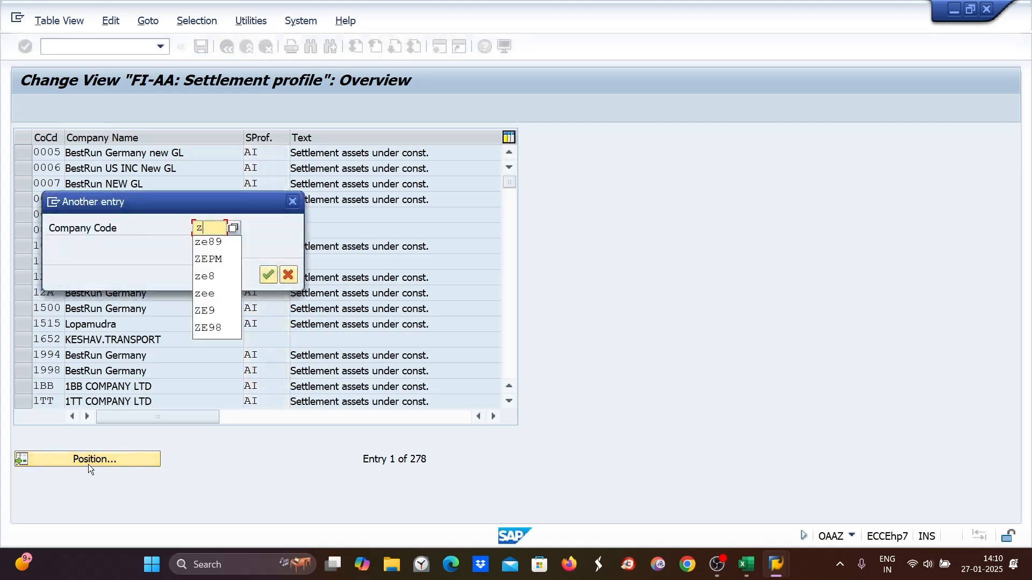
pyautogui.press('BackSpace')
pyautogui.write('di89')
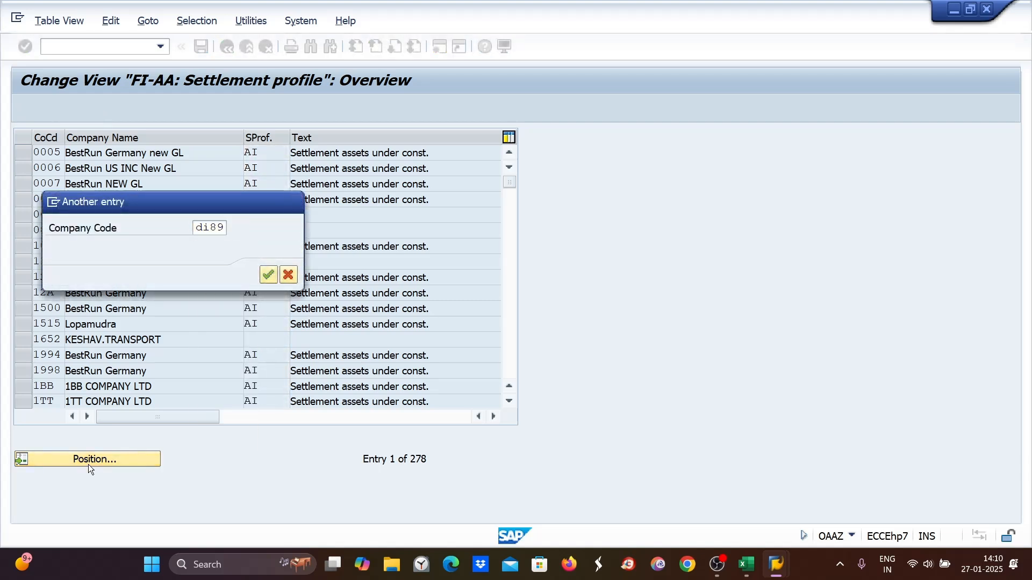
pyautogui.press('Return')
pyautogui.click(260, 154)
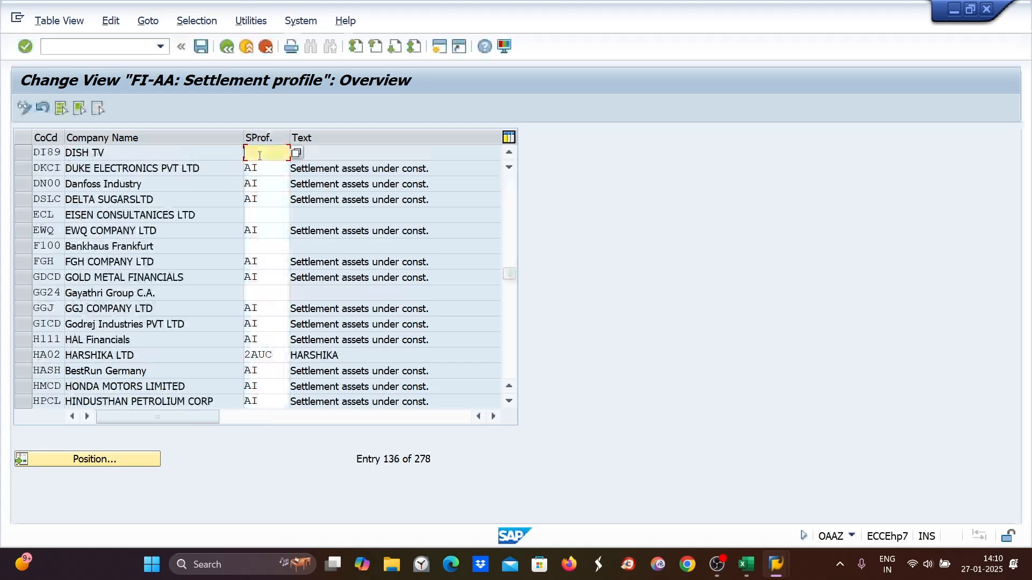
pyautogui.write('di89')
pyautogui.press('Return')
pyautogui.hotkey('ctrl', 's')
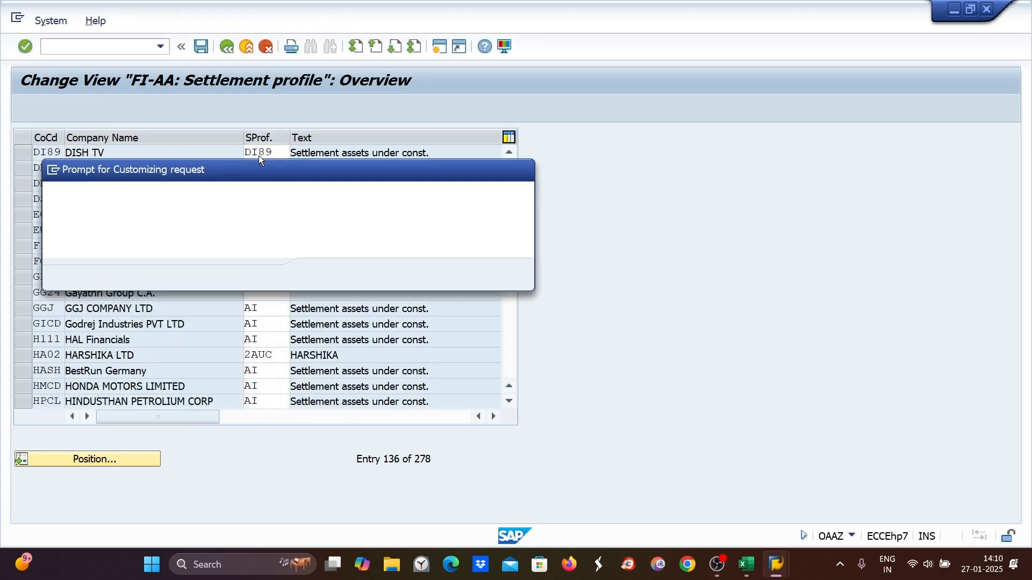
pyautogui.click(327, 277)
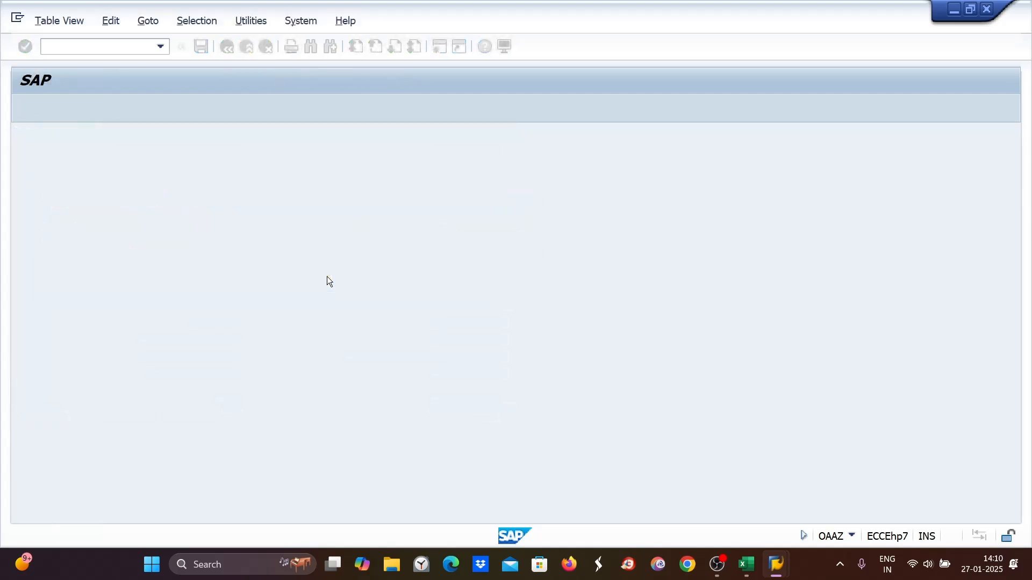
# - Add note 11 "Settlement profile -- OKO7 -- Standard AI" in the next spreadsheet row
pyautogui.click(746, 564)
pyautogui.click(74, 438)
pyautogui.write('11.')
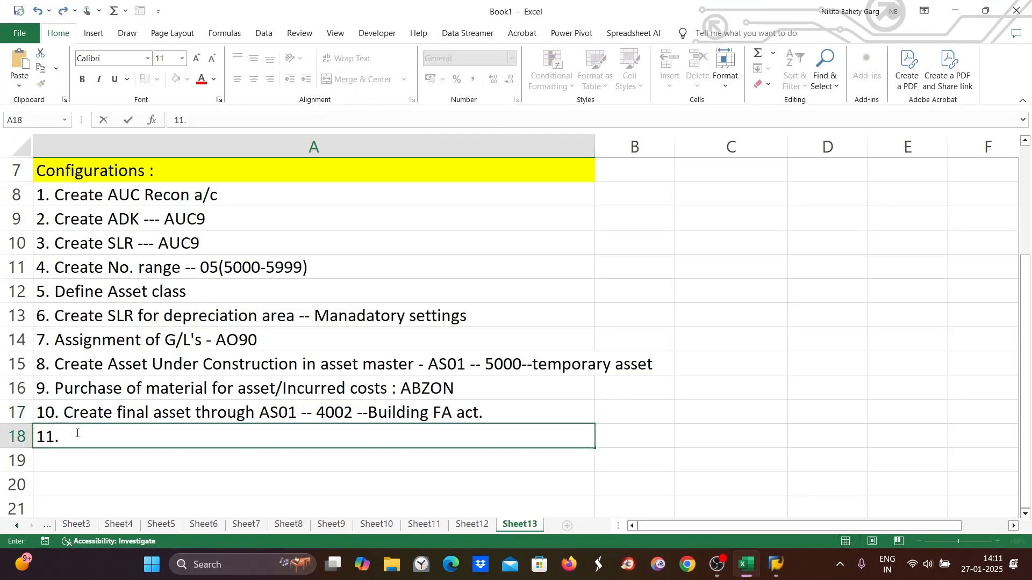
pyautogui.write(' Settlement p')
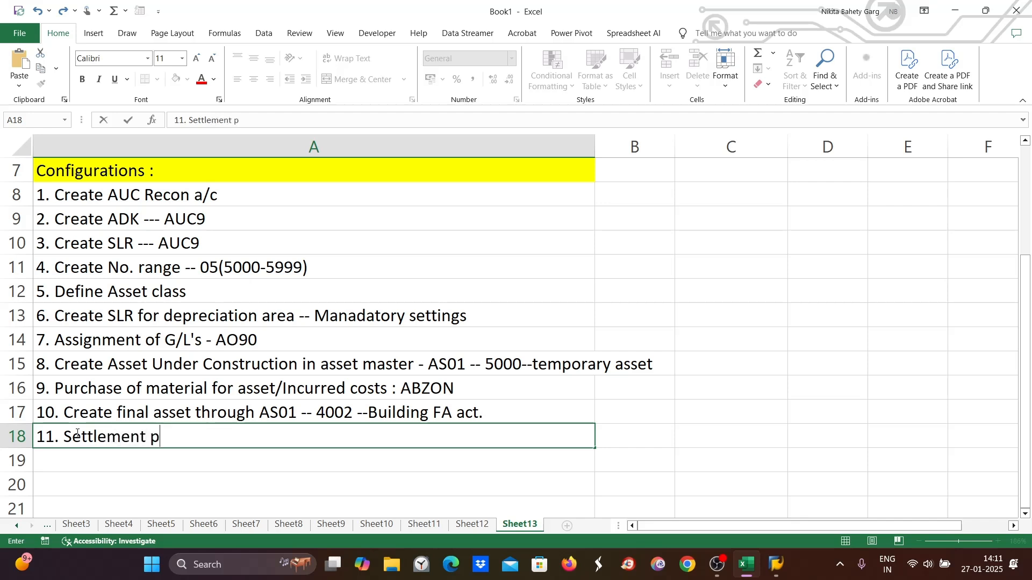
pyautogui.write('rofile --')
pyautogui.write('OK')
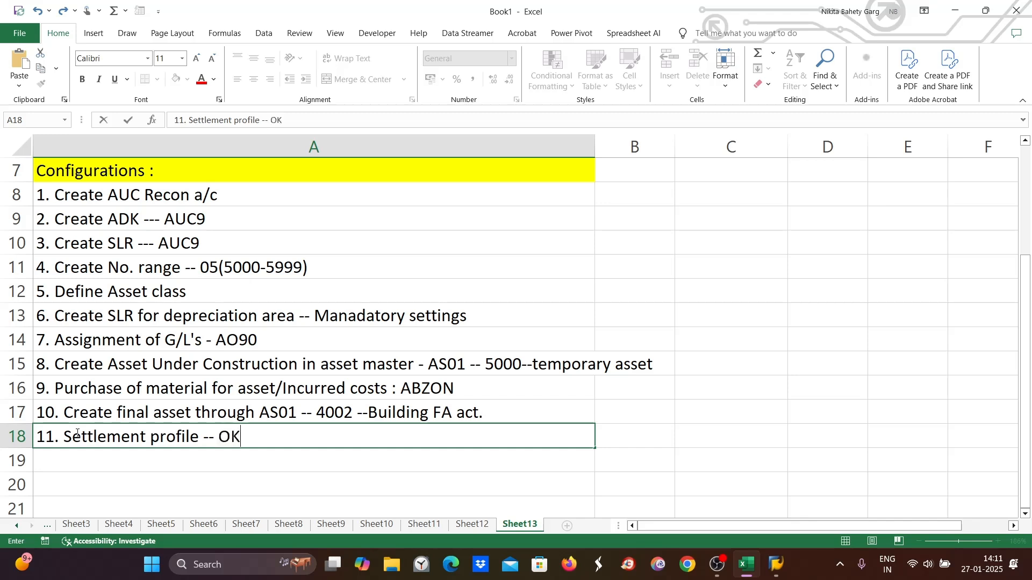
pyautogui.write('O7 -- Standa')
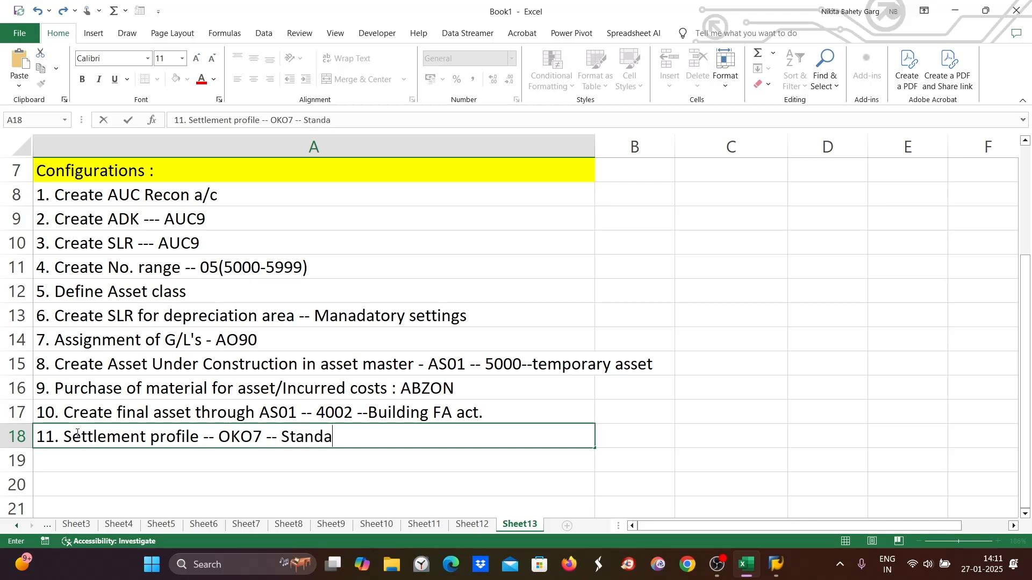
pyautogui.write('rd AI')
# - Reopen the settlement profile overview in OKO7
pyautogui.moveTo(775, 568)
pyautogui.click(855, 497)
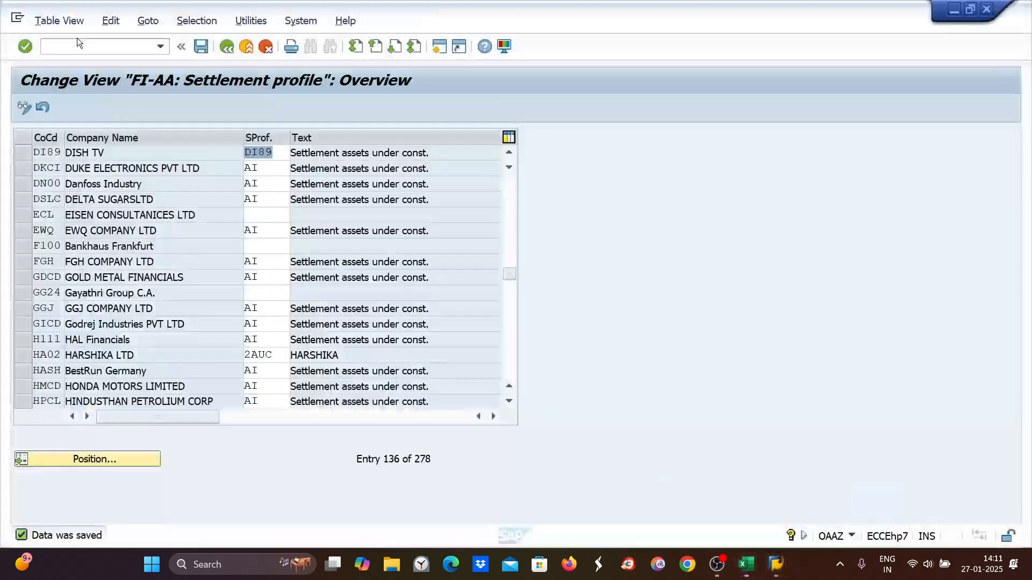
pyautogui.click(61, 44)
pyautogui.write('/NOKO7')
pyautogui.press('Return')
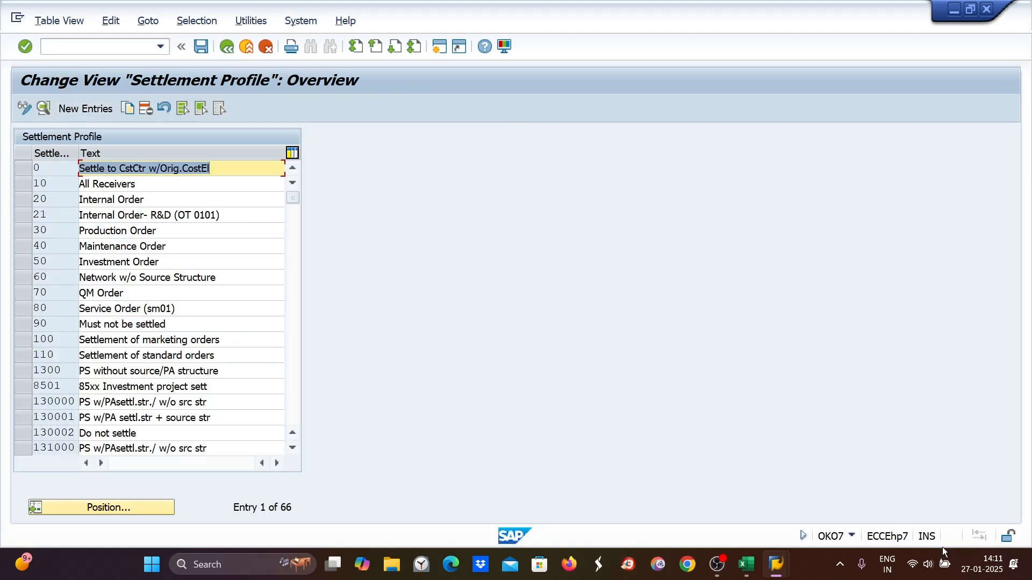
# - Confirm note 11 and start note 12 in the next spreadsheet row
pyautogui.click(747, 565)
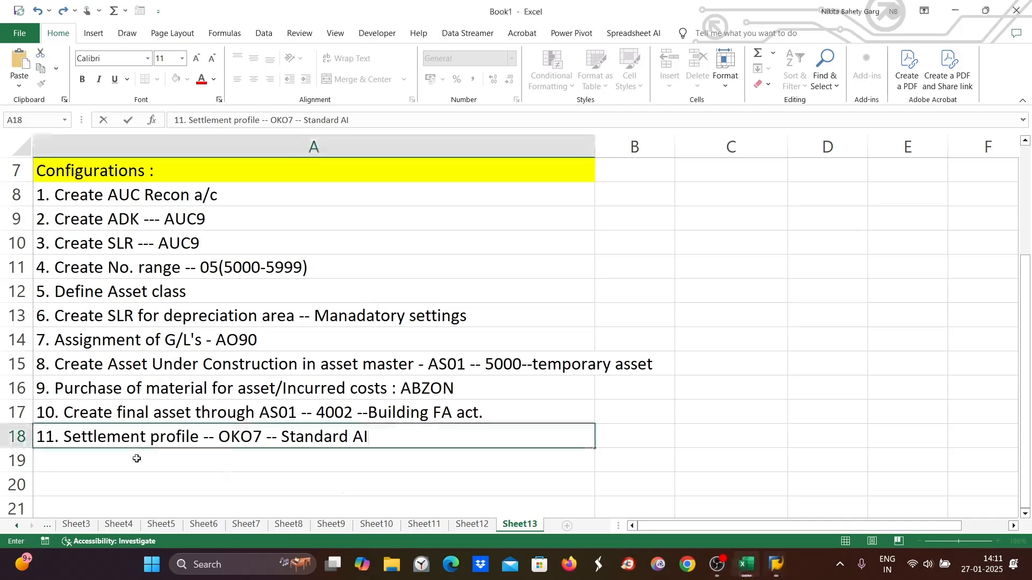
pyautogui.press('Return')
pyautogui.write('12.')
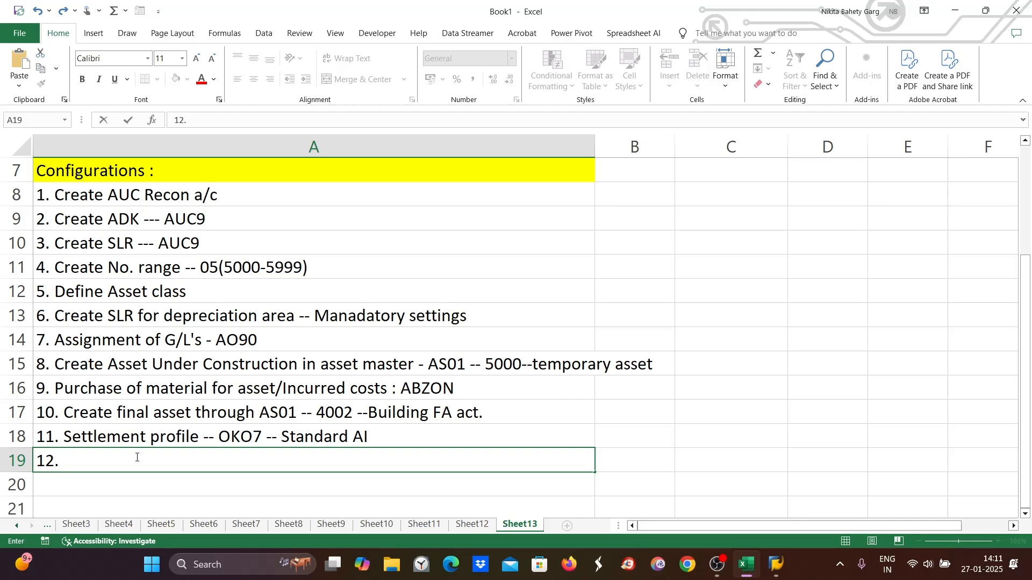
# - Complete note 12 as "Assign settlement profile to CC - OAAZ"
pyautogui.write('Assign settlement ')
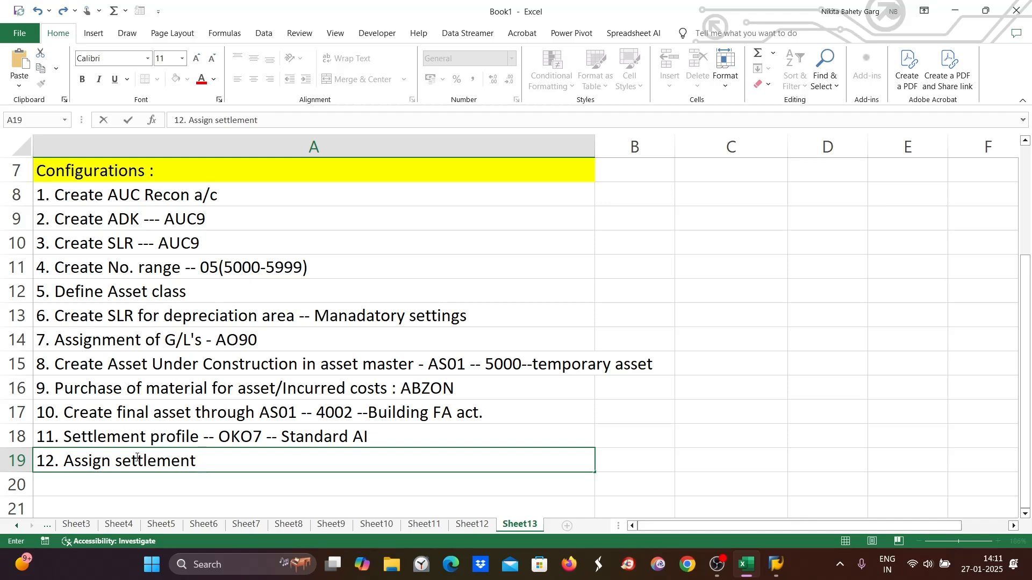
pyautogui.write('profile to')
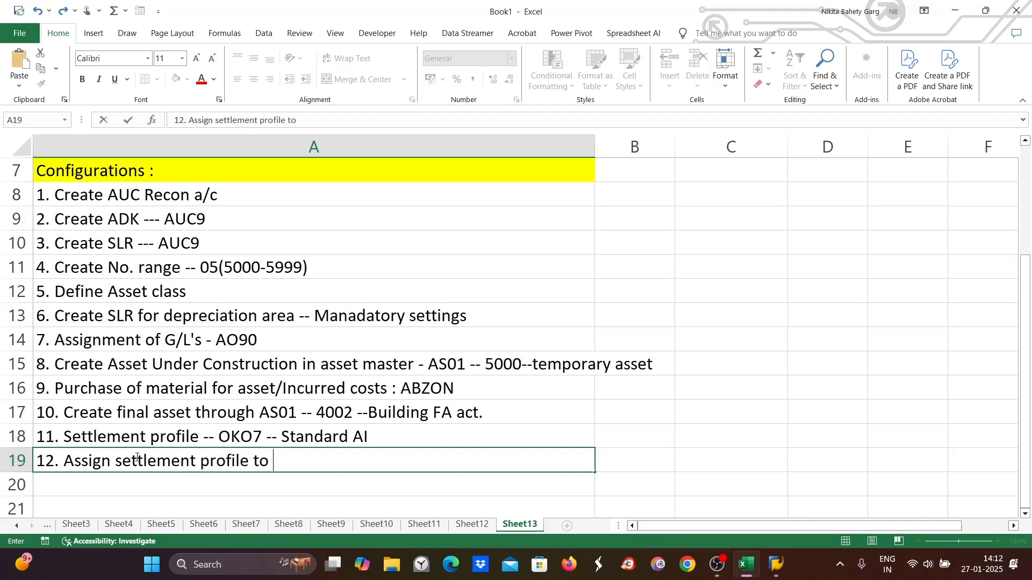
pyautogui.write(' CC')
pyautogui.write('- OAAZ')
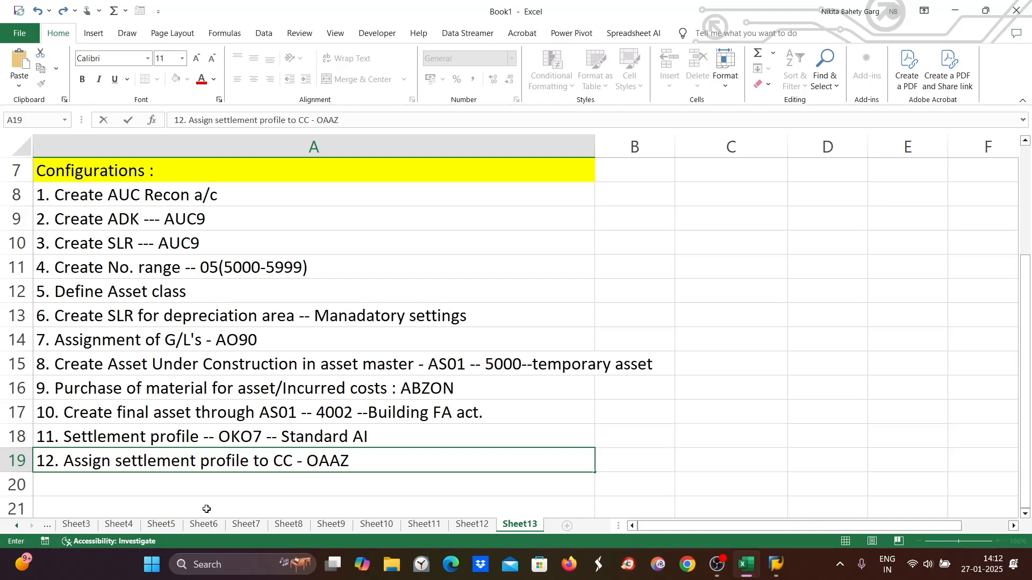
# - Add note 13 "Set up CO Area -- OKKP" in the next spreadsheet row
pyautogui.click(89, 484)
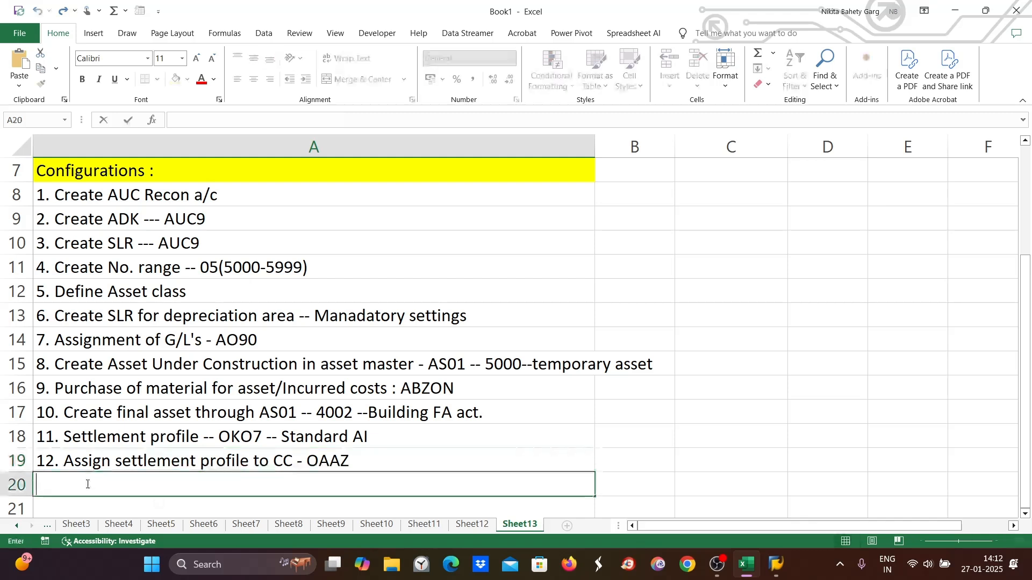
pyautogui.write('13.')
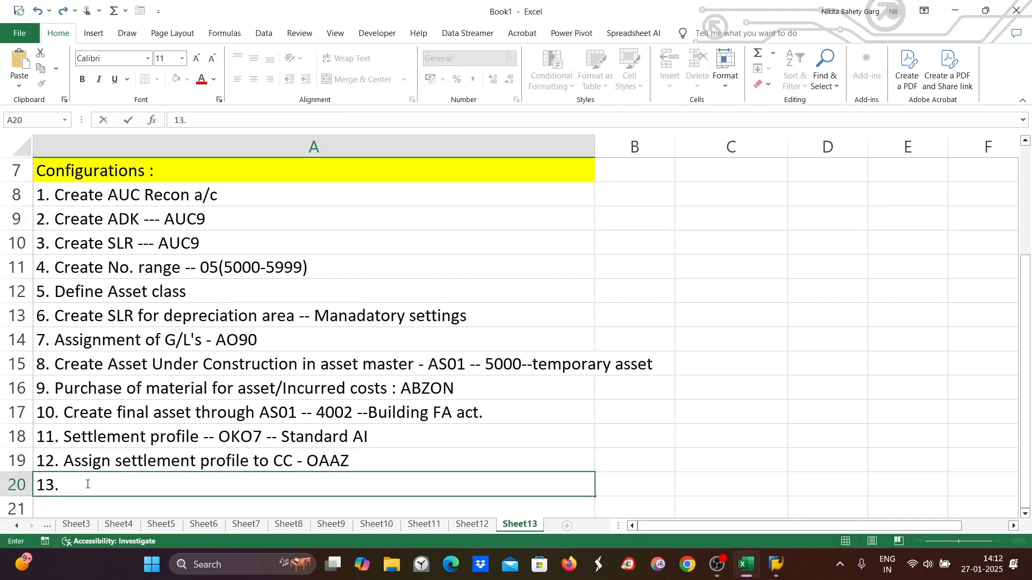
pyautogui.write(' Se')
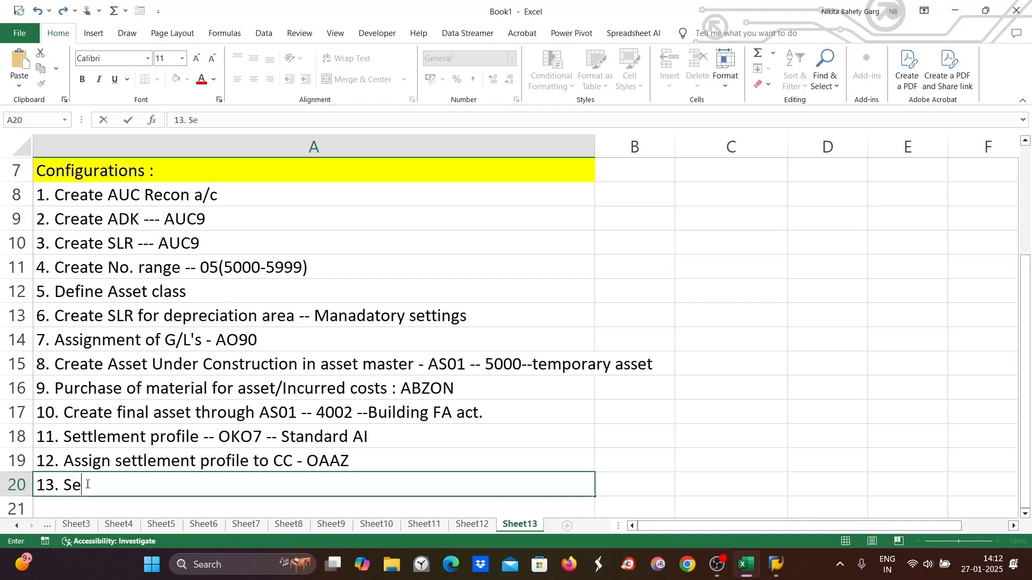
pyautogui.write('t u')
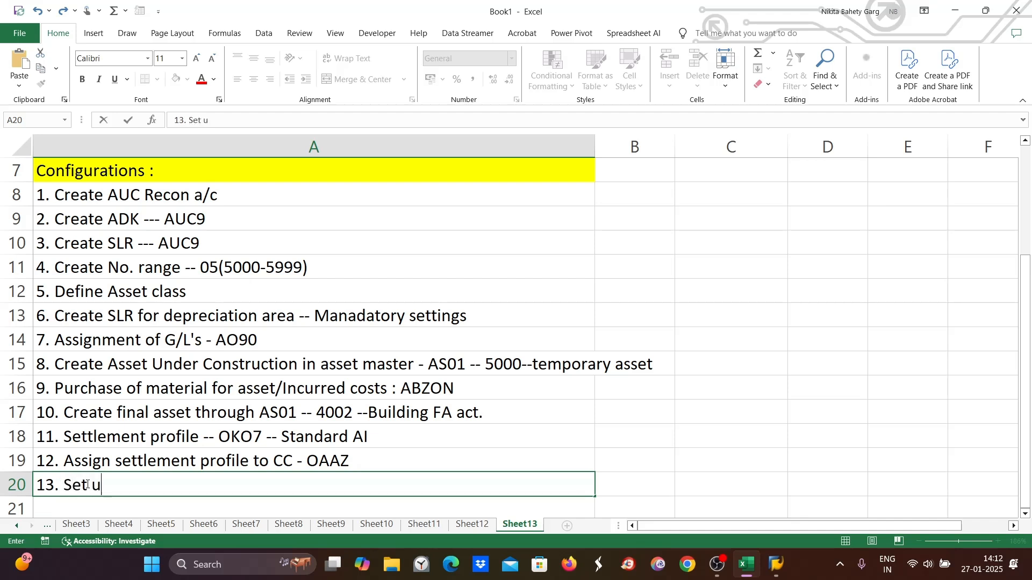
pyautogui.write('p C')
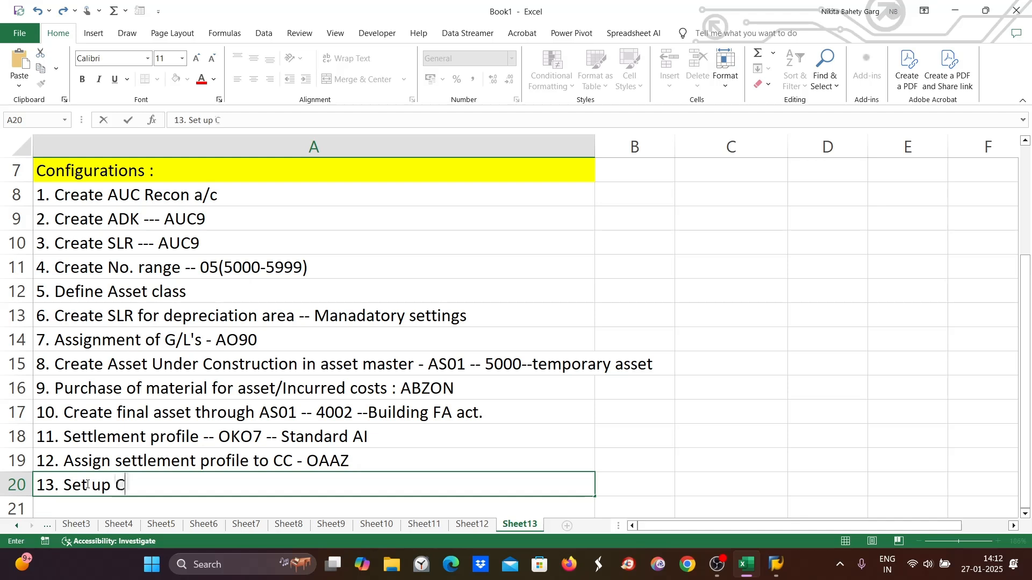
pyautogui.write('O Are')
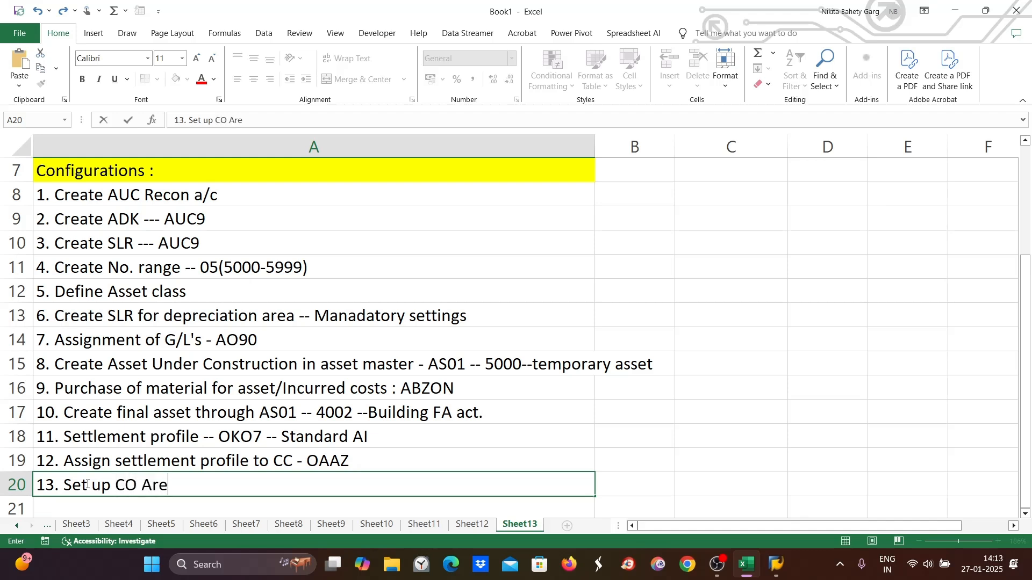
pyautogui.write('a --')
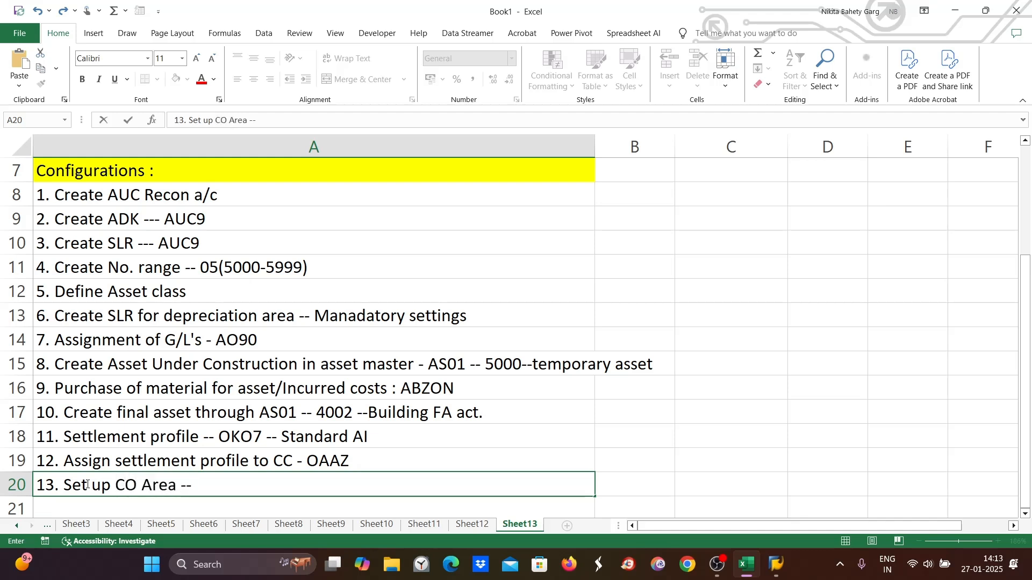
pyautogui.write(' OKKP')
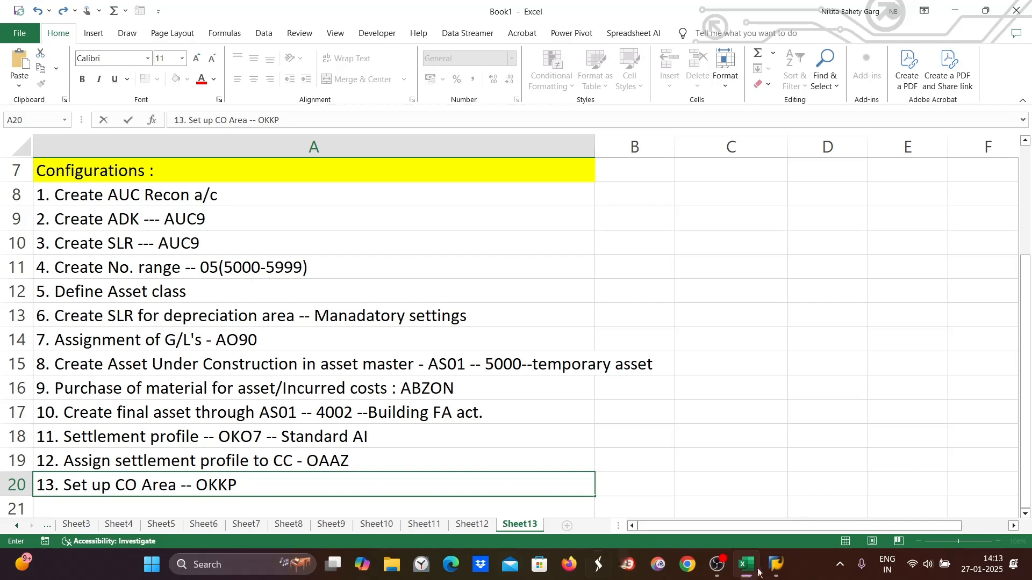
# - Open OKKP in display mode and inspect the activated components of controlling area ZE89
pyautogui.click(776, 564)
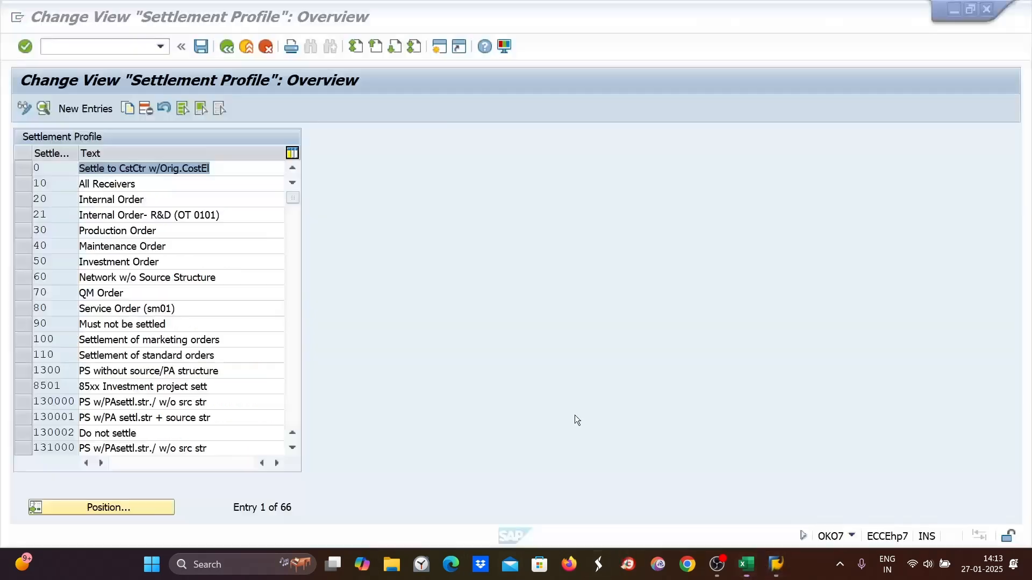
pyautogui.click(54, 45)
pyautogui.write('/NOKKP')
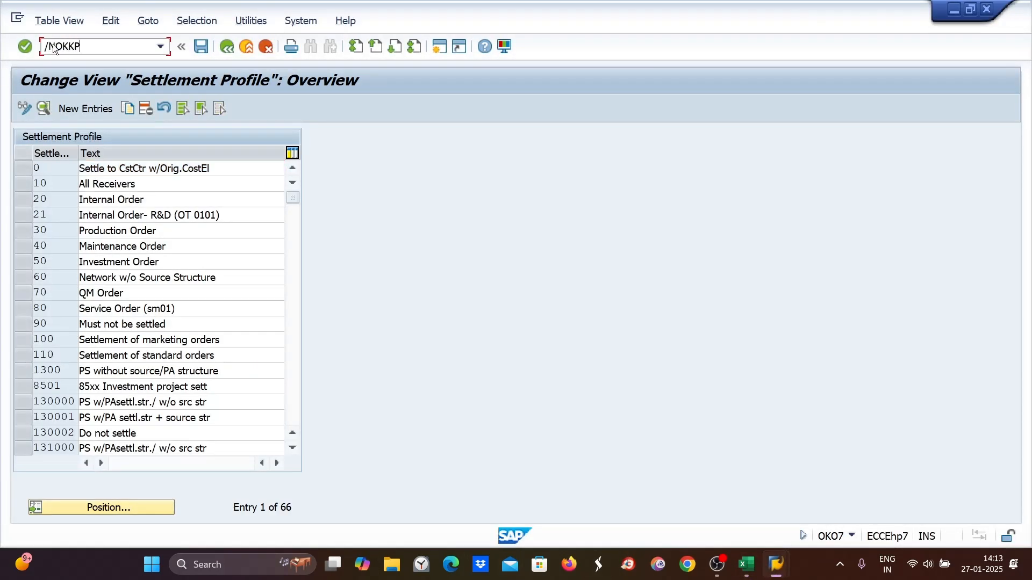
pyautogui.press('Return')
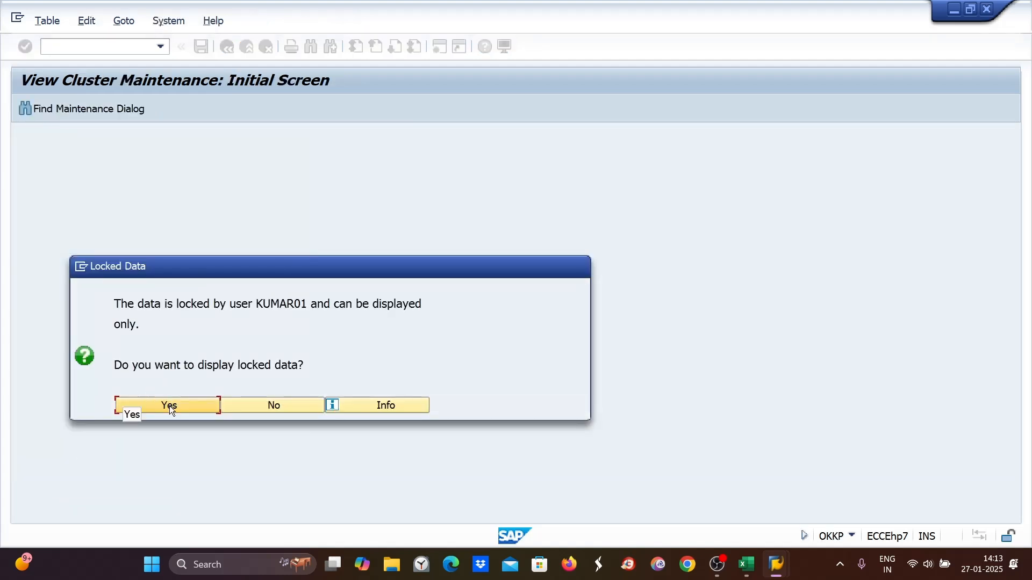
pyautogui.click(170, 407)
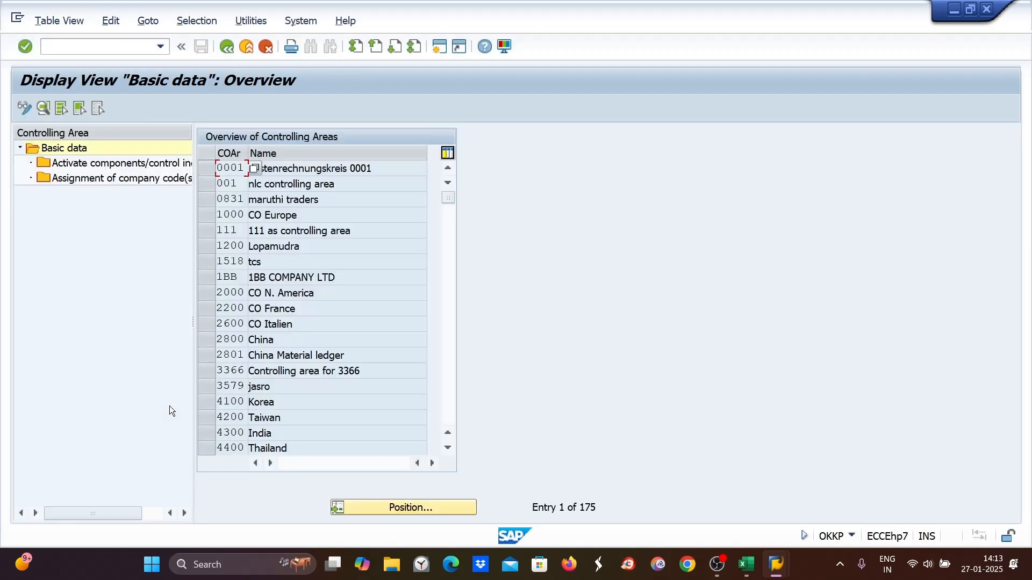
pyautogui.click(398, 511)
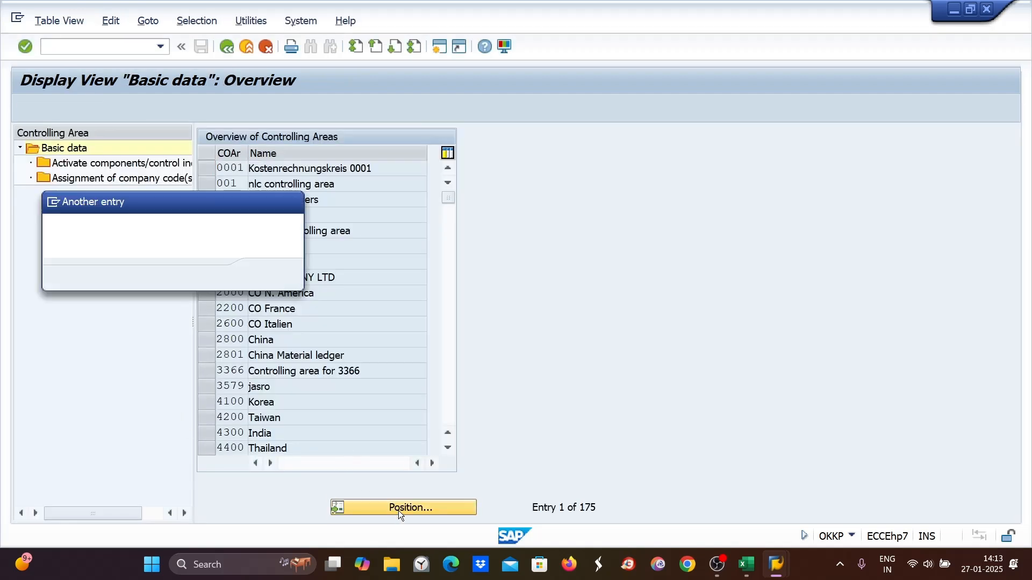
pyautogui.write('1000')
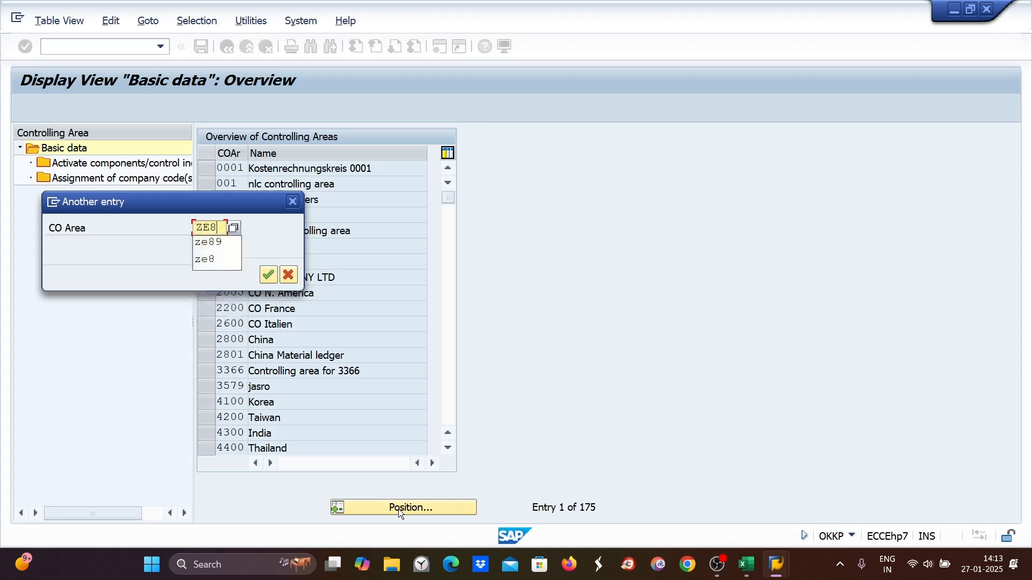
pyautogui.press('Return')
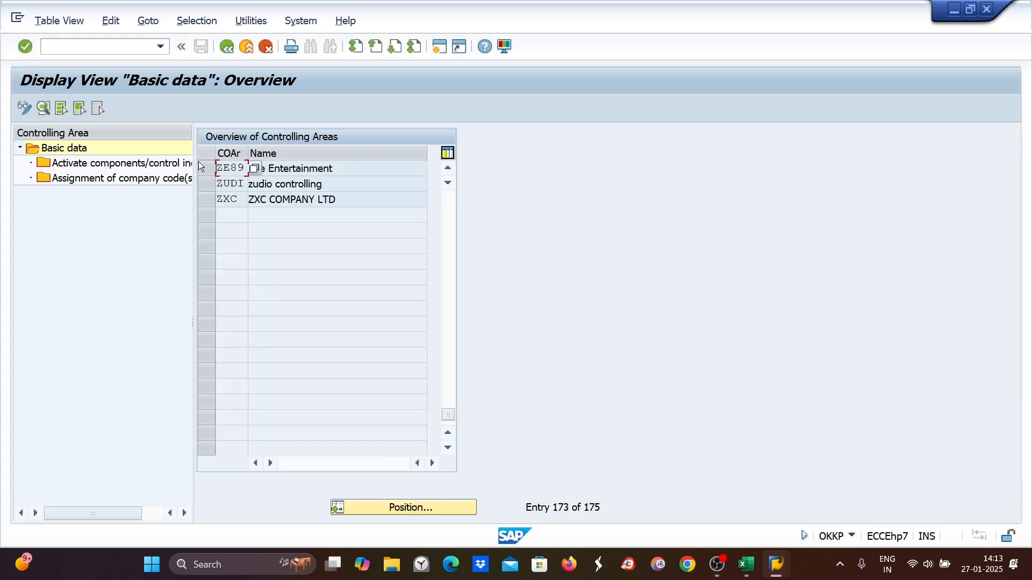
pyautogui.click(210, 167)
pyautogui.doubleClick(147, 164)
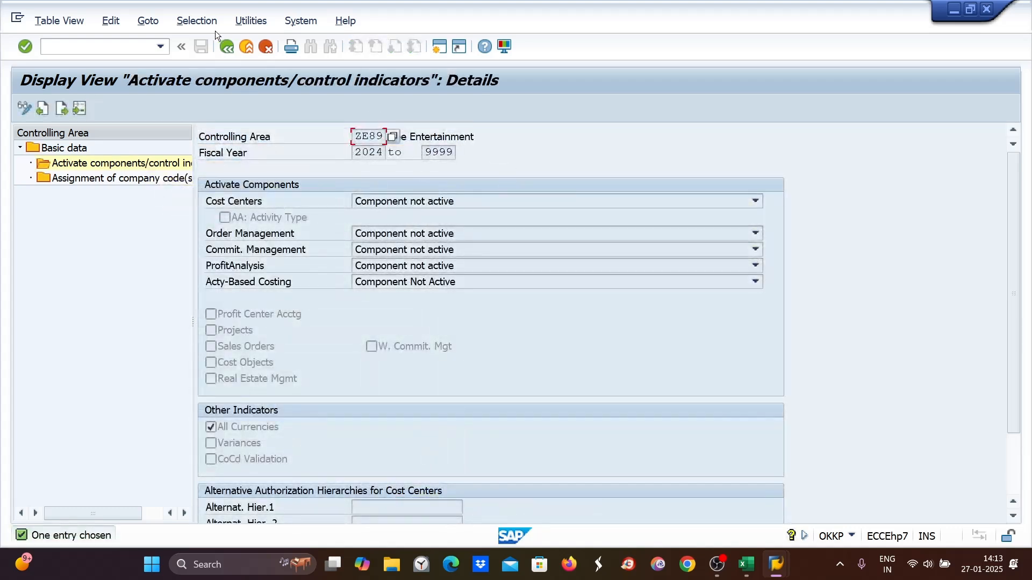
pyautogui.click(226, 47)
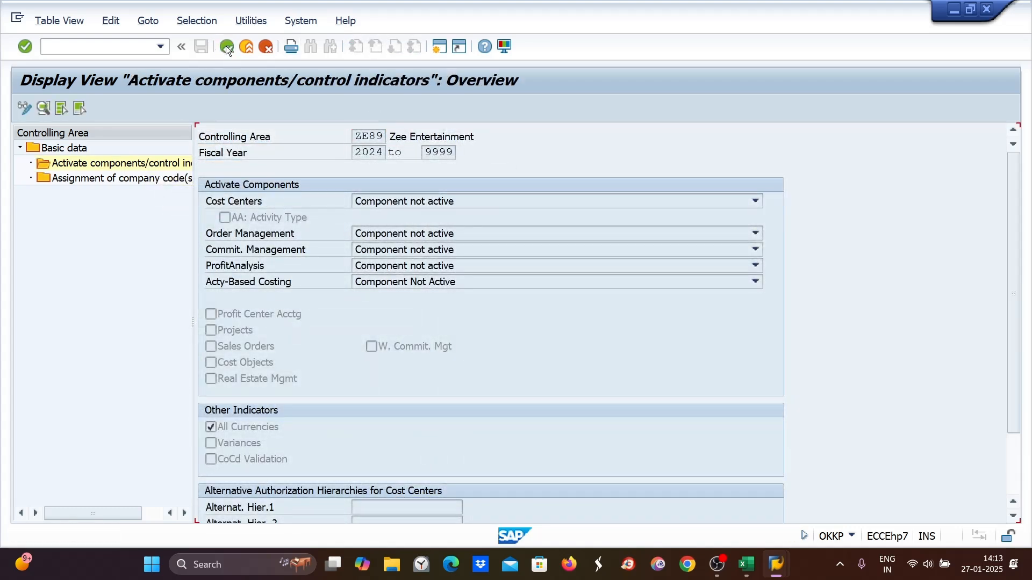
pyautogui.click(226, 46)
# - Try to reopen OKKP for maintenance
pyautogui.click(61, 46)
pyautogui.write('/NOKKP')
pyautogui.press('Return')
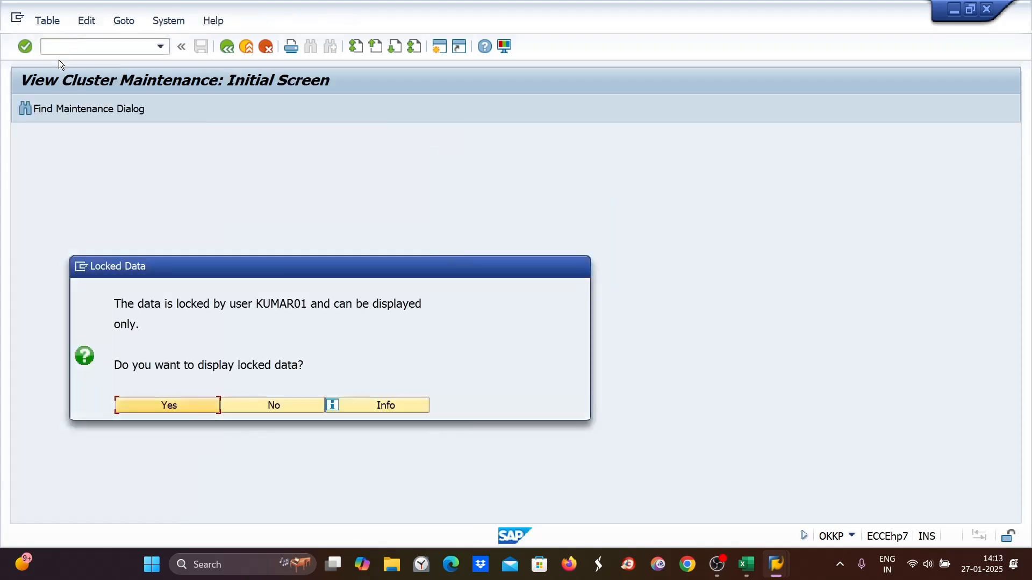
pyautogui.click(153, 406)
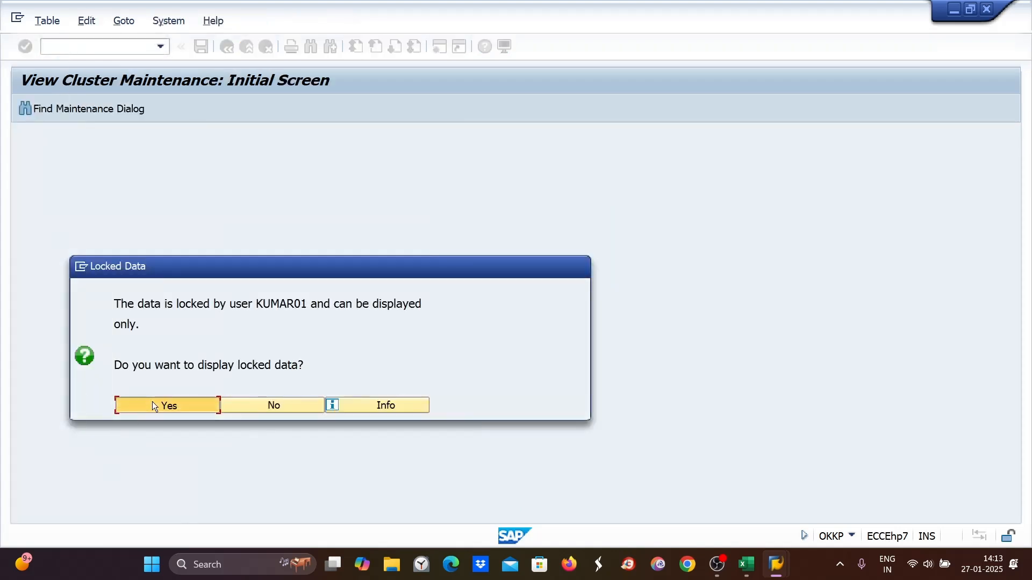
# - In SM12, list lock entries for all users and delete them
pyautogui.click(49, 47)
pyautogui.write('/NSM12')
pyautogui.press('Return')
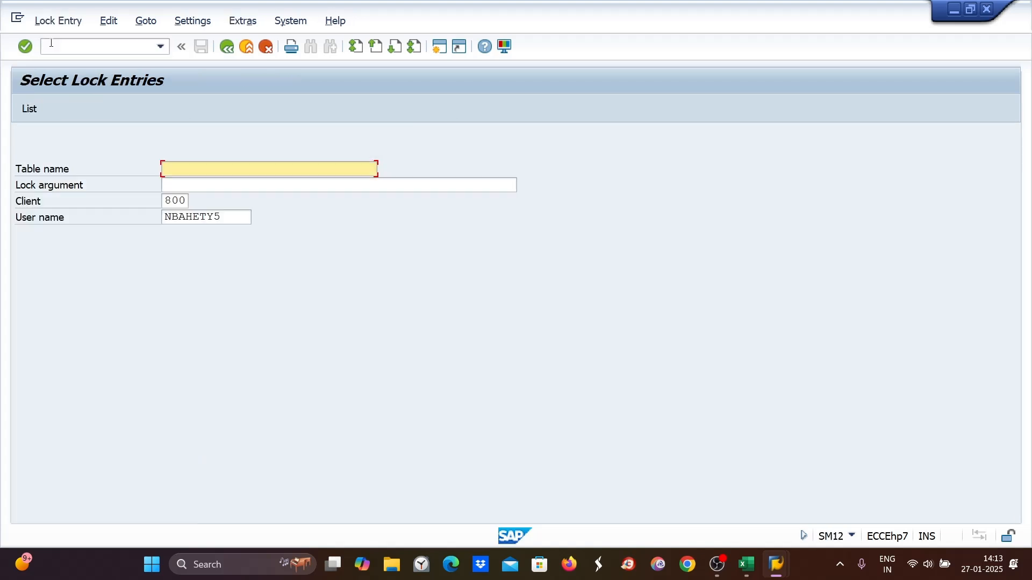
pyautogui.click(236, 216)
pyautogui.moveTo(236, 216); pyautogui.dragTo(72, 243)
pyautogui.press('BackSpace')
pyautogui.press('Return')
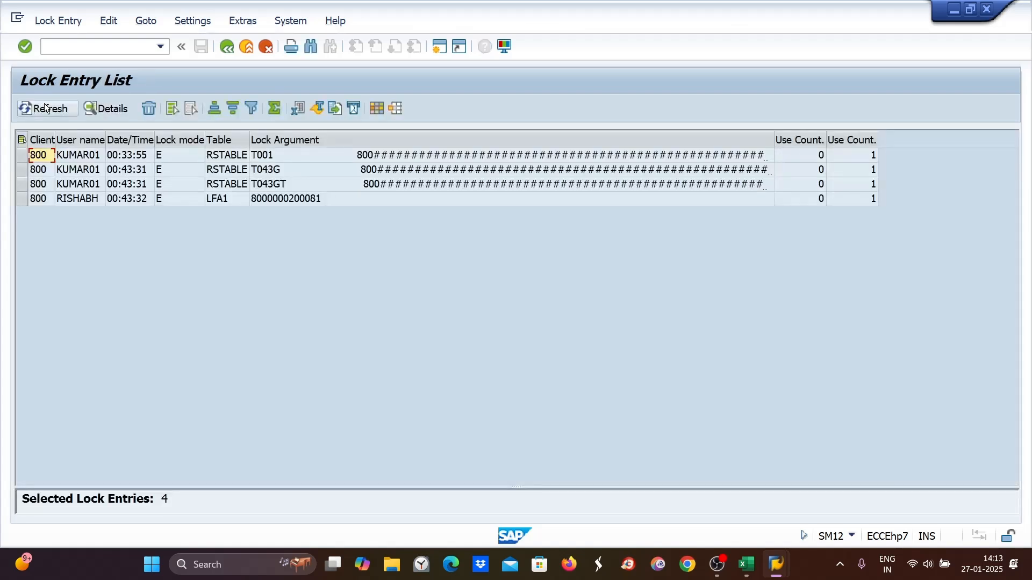
pyautogui.click(53, 20)
pyautogui.click(70, 144)
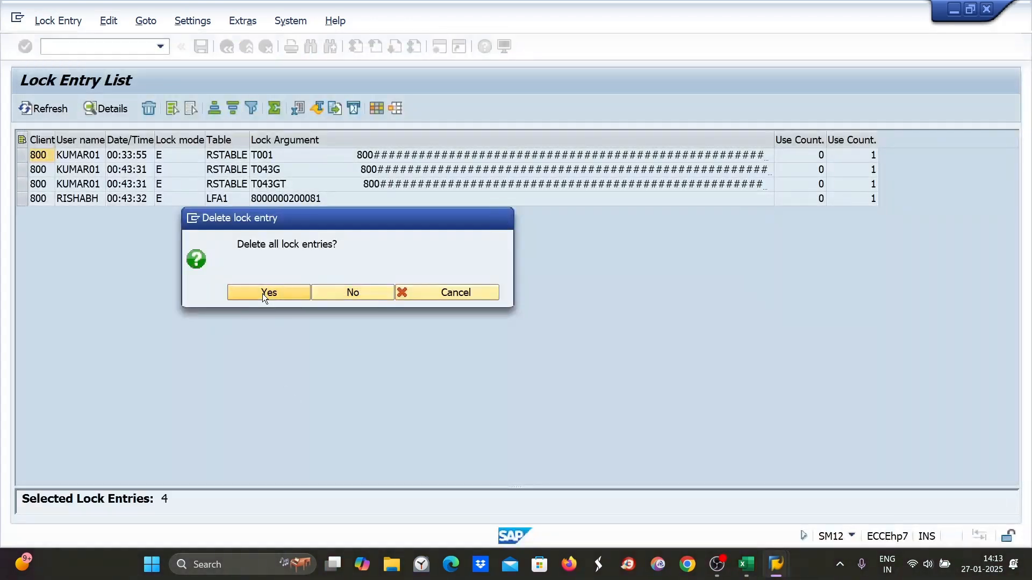
pyautogui.click(263, 293)
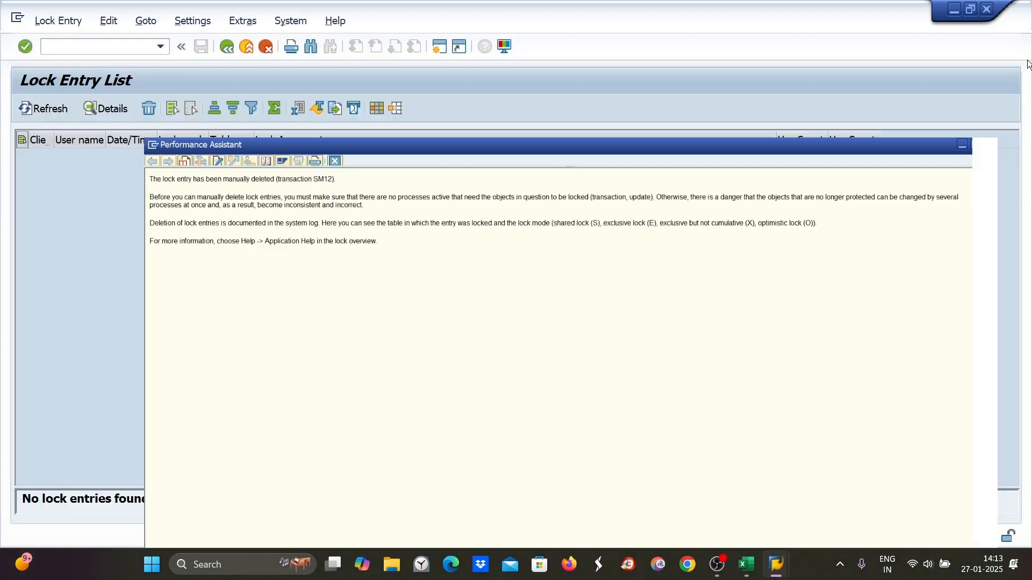
pyautogui.click(1027, 60)
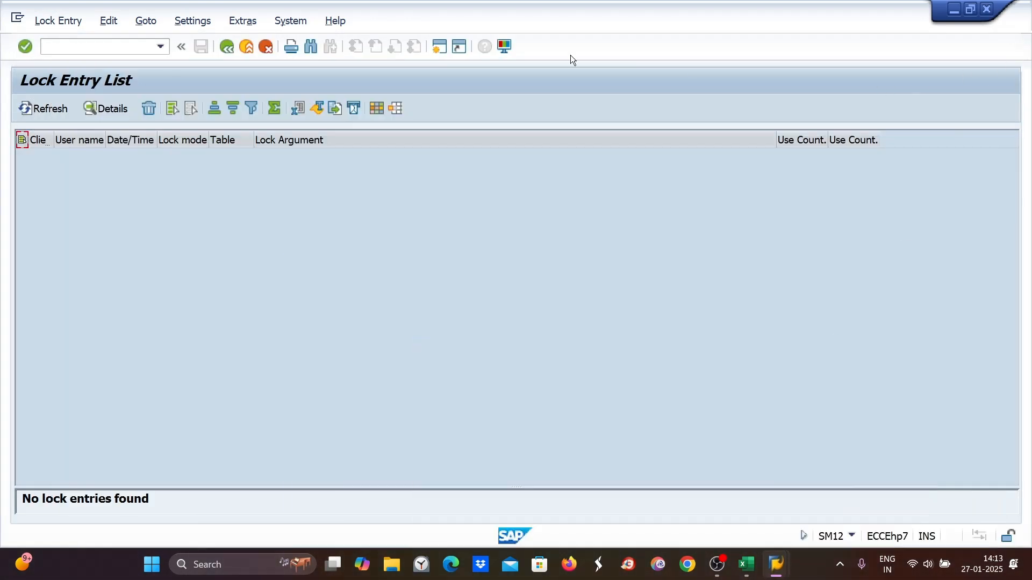
# - Reopen OKKP and start a new controlling area entry DI89
pyautogui.click(56, 51)
pyautogui.write('/NOKKP')
pyautogui.press('Return')
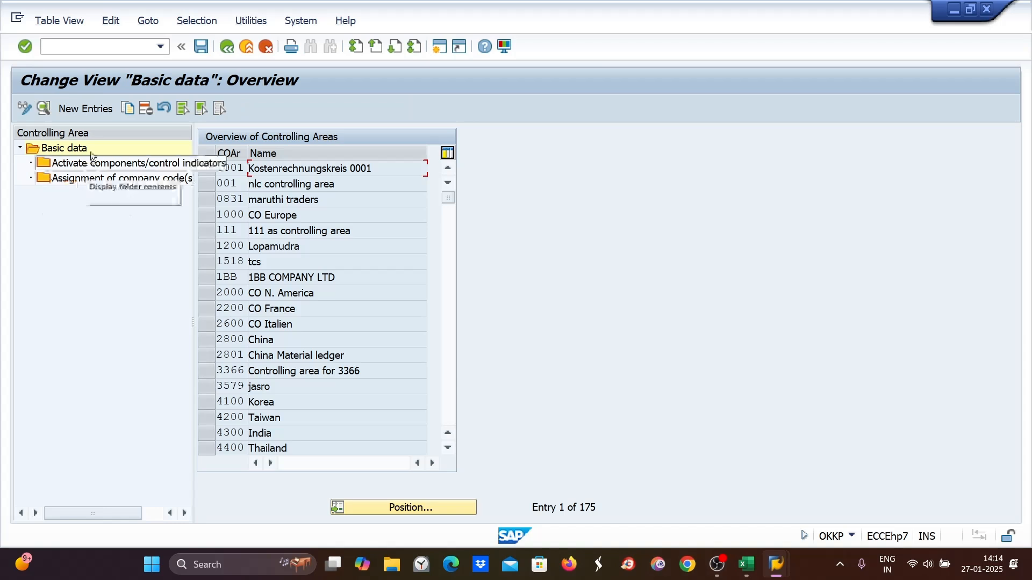
pyautogui.click(82, 109)
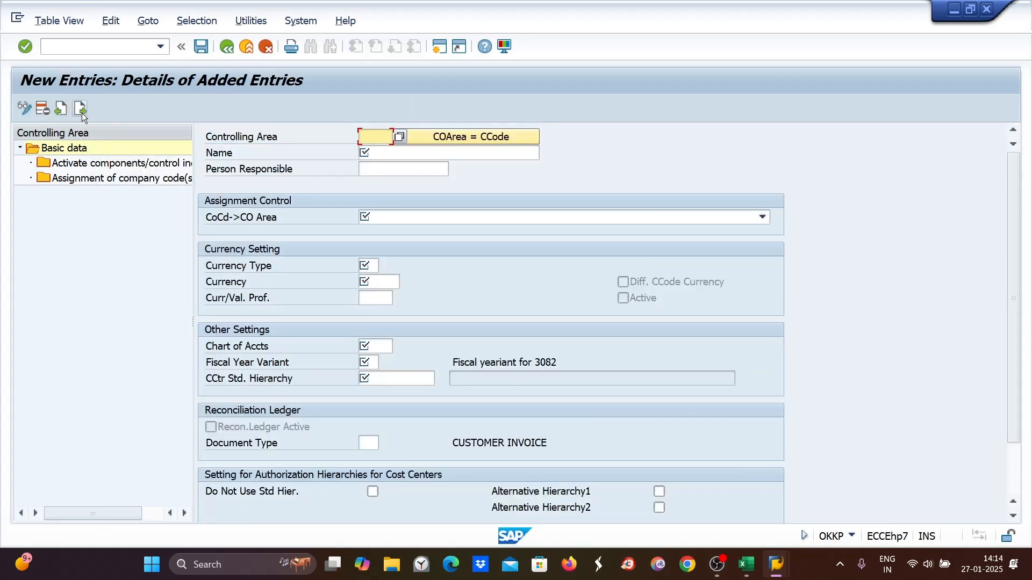
pyautogui.write('DI89')
pyautogui.press('Tab')
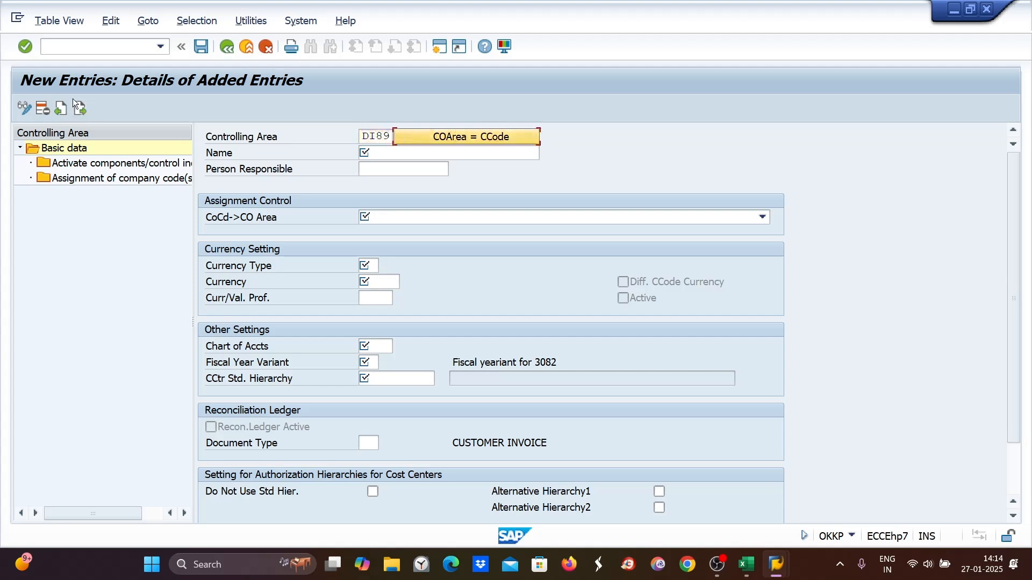
# - Copy data from company code DI89 and set assignment control to "Controlling area same as company code"
pyautogui.click(384, 155)
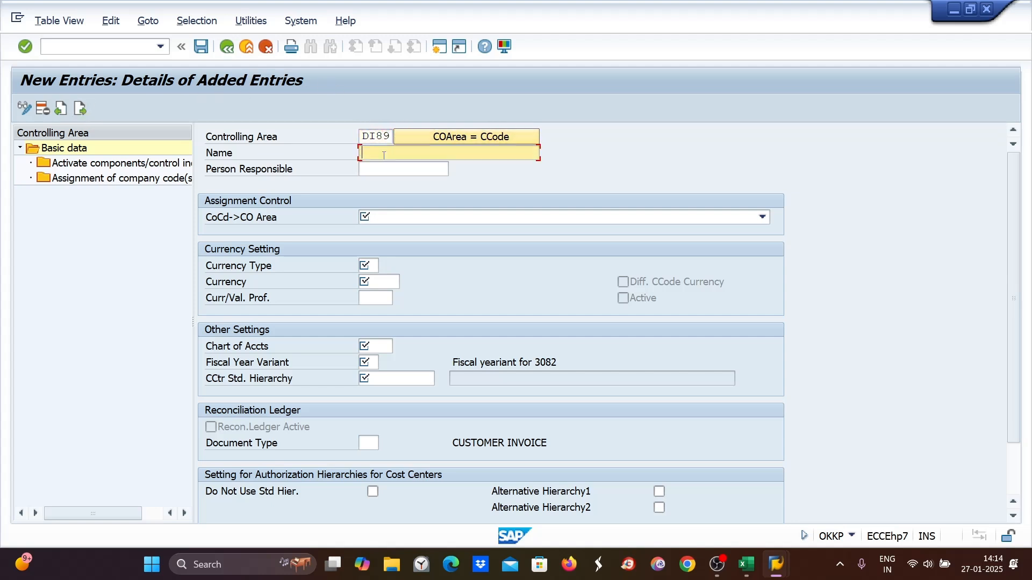
pyautogui.click(450, 139)
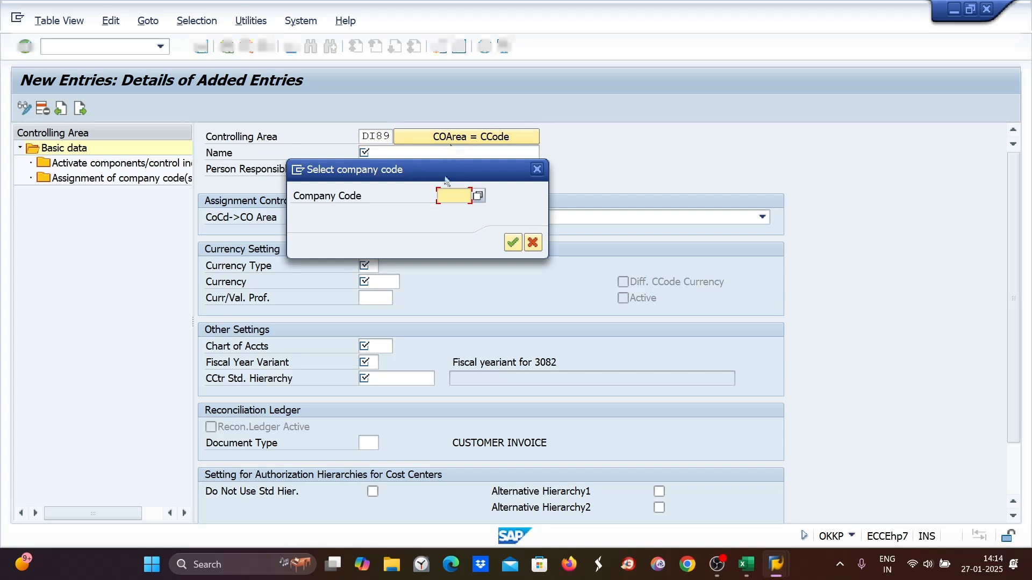
pyautogui.write('DI89')
pyautogui.press('Return')
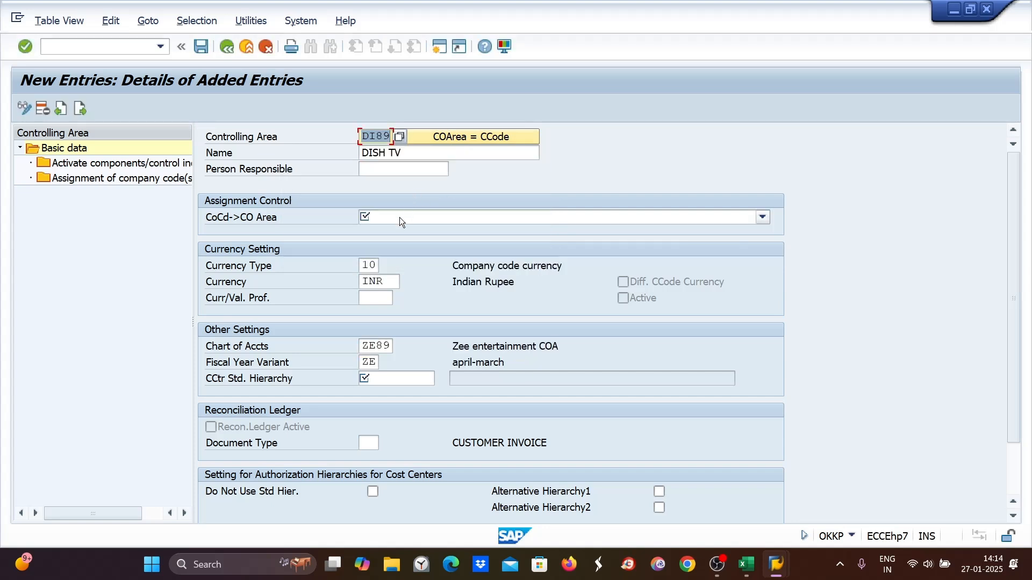
pyautogui.click(399, 217)
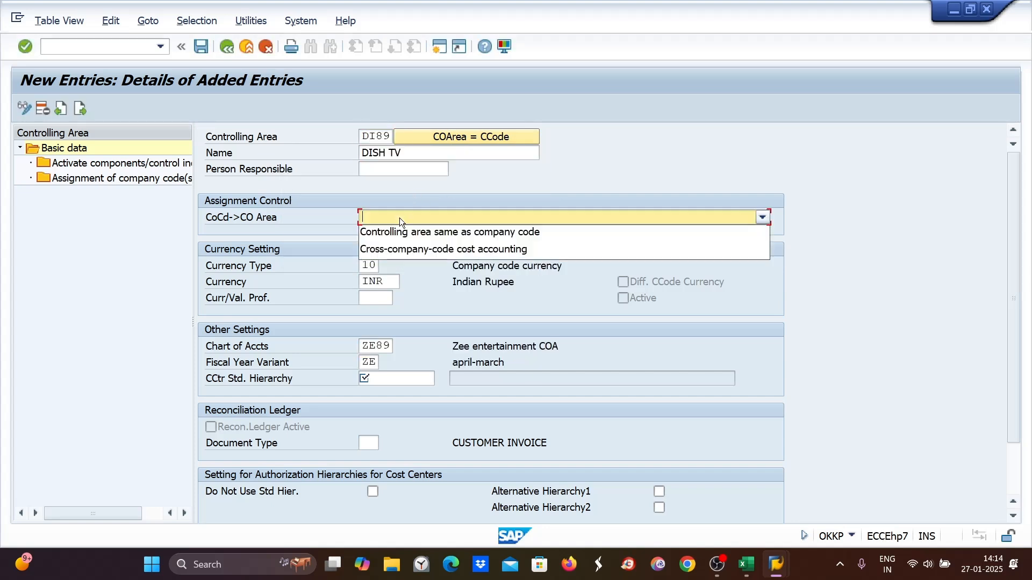
pyautogui.click(459, 232)
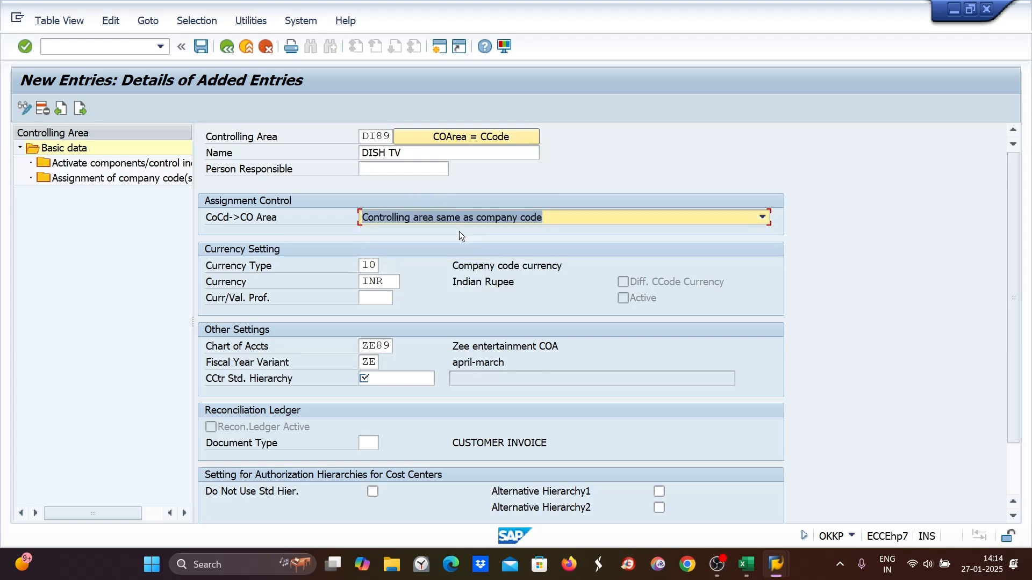
# - Set the cost center standard hierarchy to DI89 and save the controlling area, confirming creation of the hierarchy
pyautogui.click(373, 383)
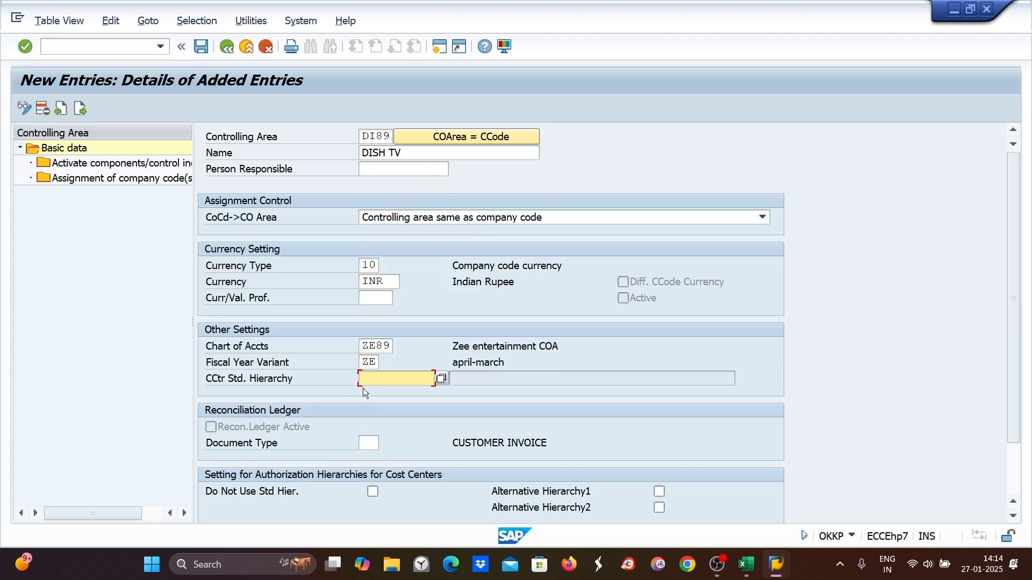
pyautogui.write('DI89')
pyautogui.press('Return')
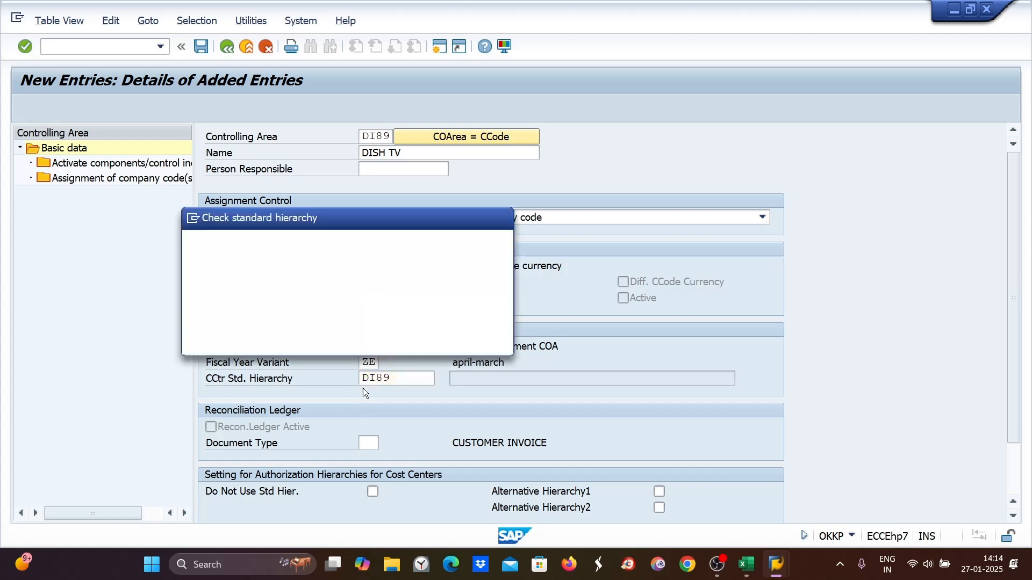
pyautogui.click(259, 343)
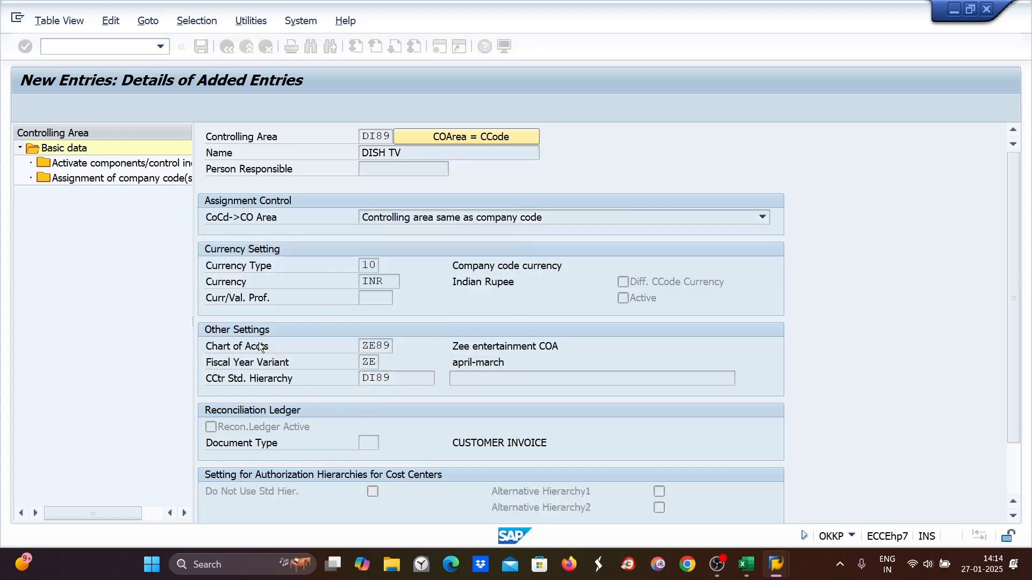
pyautogui.doubleClick(115, 168)
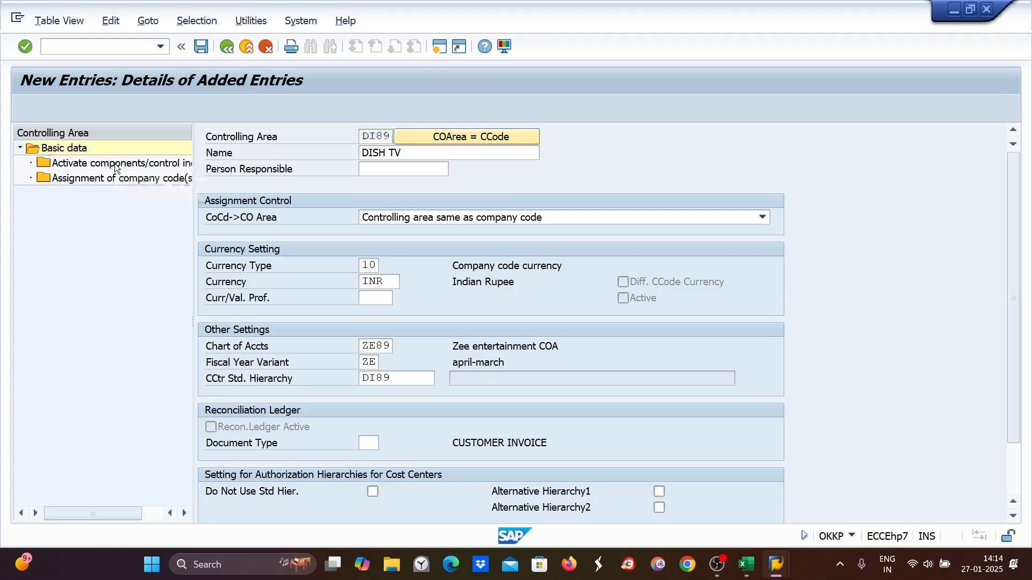
pyautogui.click(272, 339)
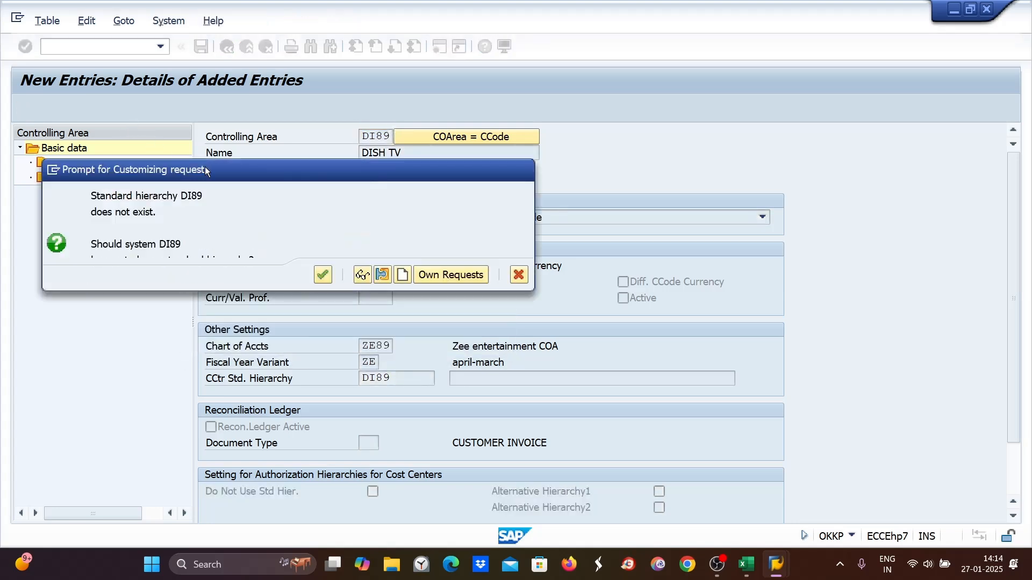
pyautogui.click(323, 275)
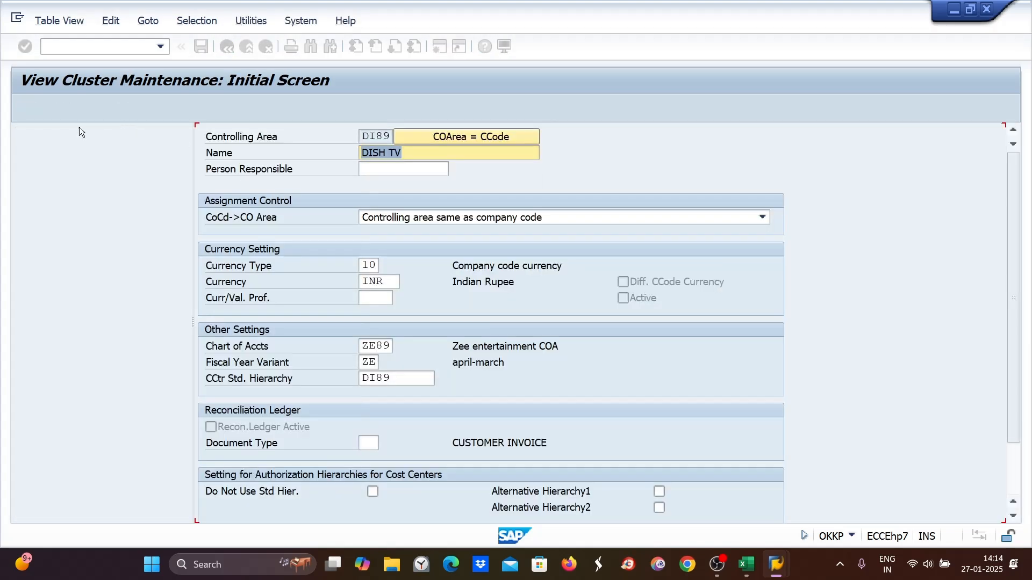
# - Assign company code DI89 to controlling area DI89
pyautogui.doubleClick(89, 181)
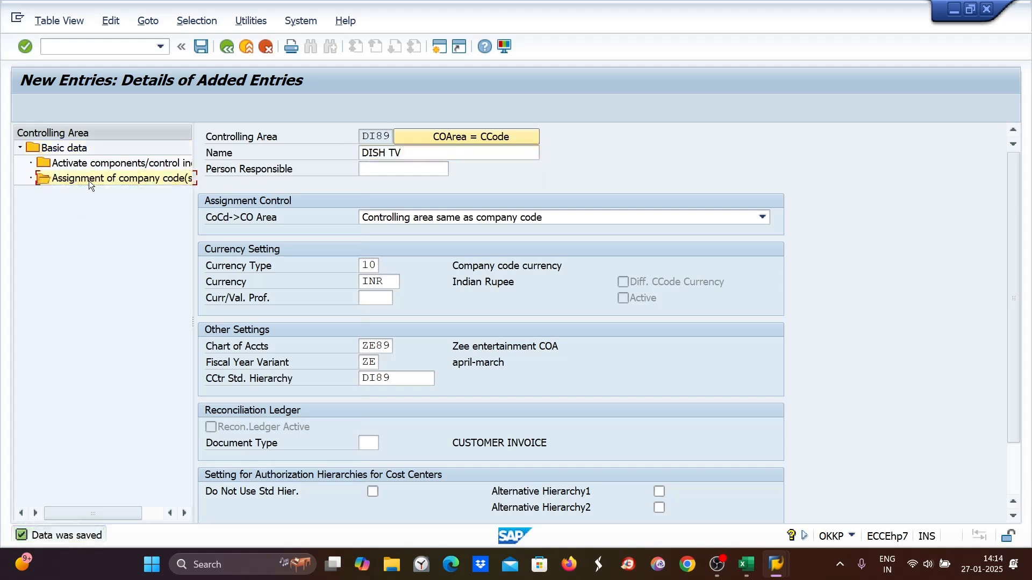
pyautogui.click(67, 110)
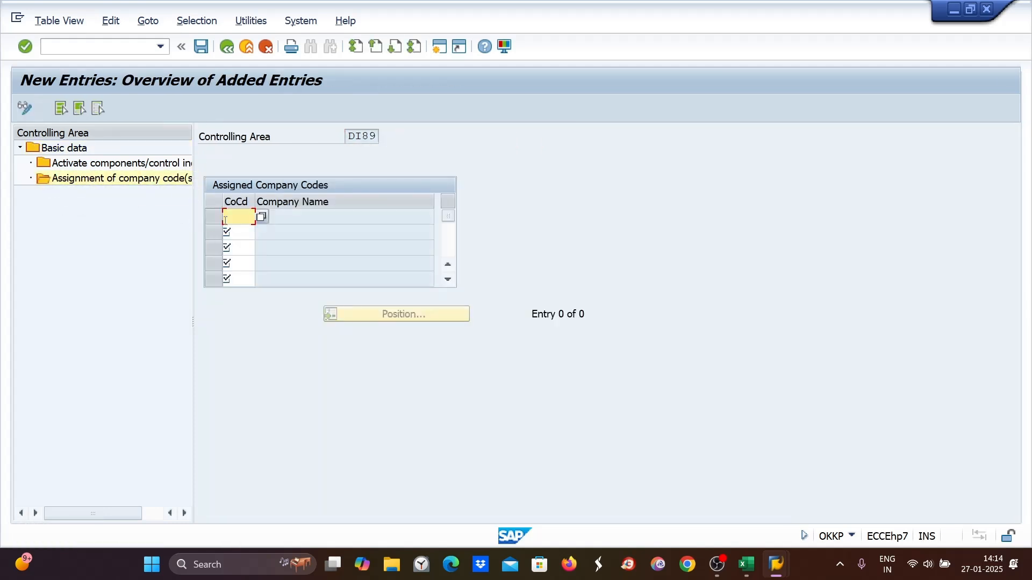
pyautogui.write('DI89')
pyautogui.press('Return')
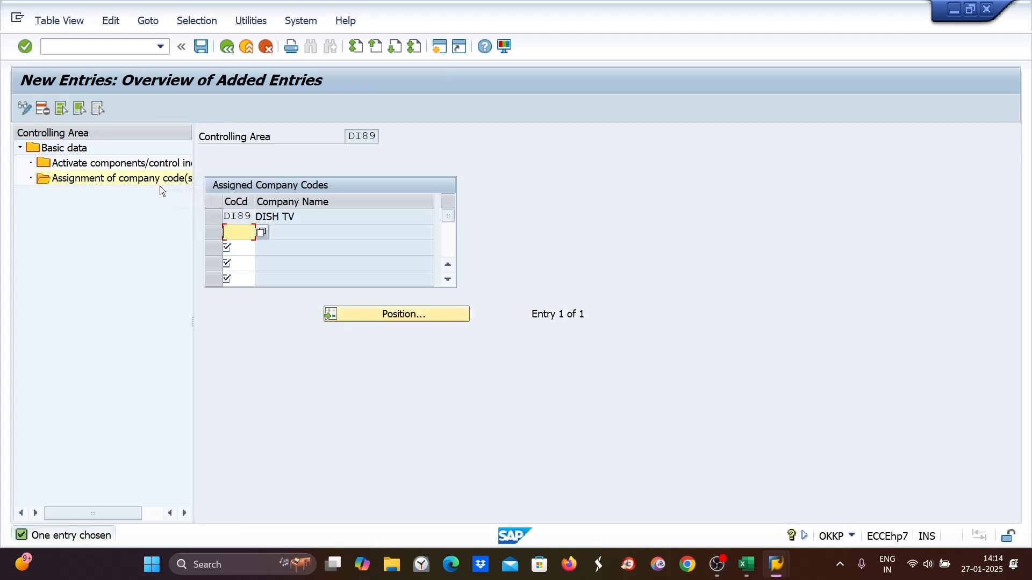
# - Add a component activation entry for fiscal year 2024 in controlling area DI89 and save it
pyautogui.doubleClick(98, 166)
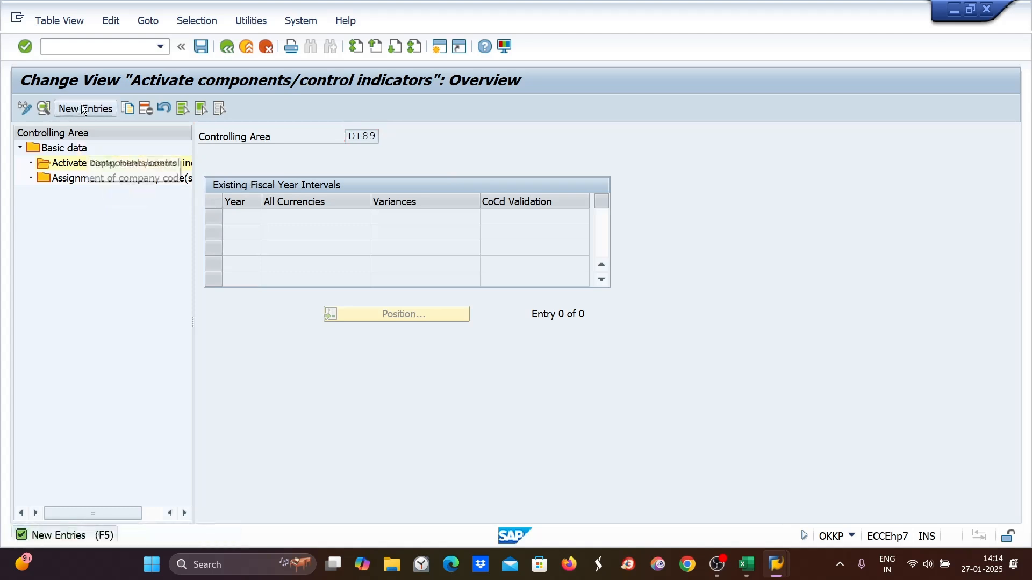
pyautogui.click(85, 108)
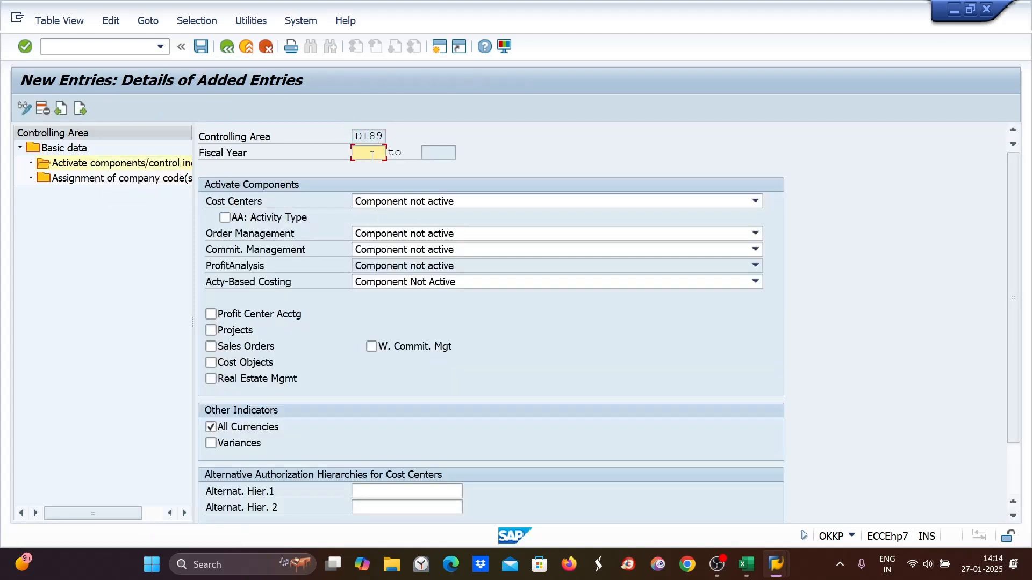
pyautogui.write('2024')
pyautogui.press('Return')
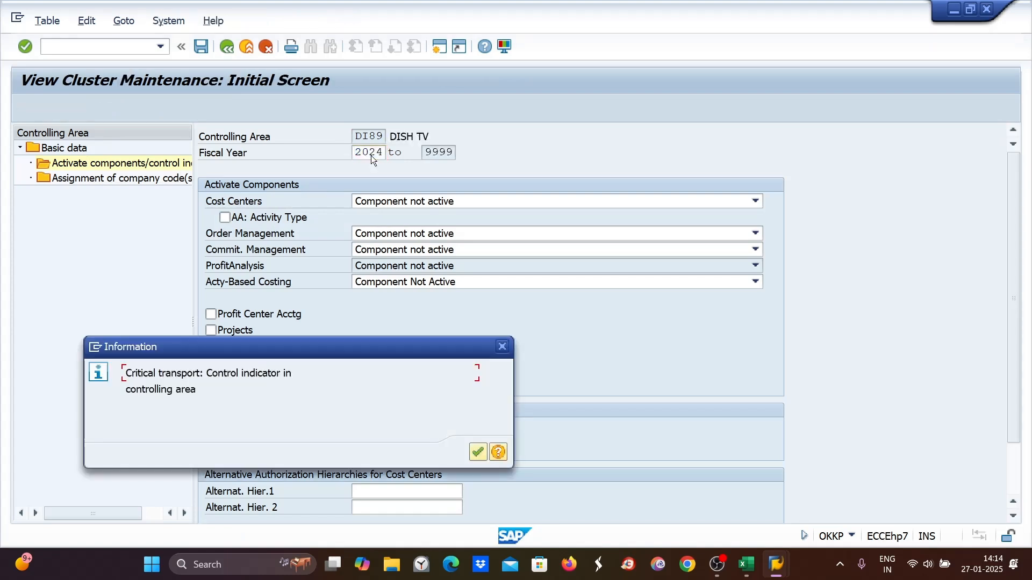
pyautogui.click(478, 452)
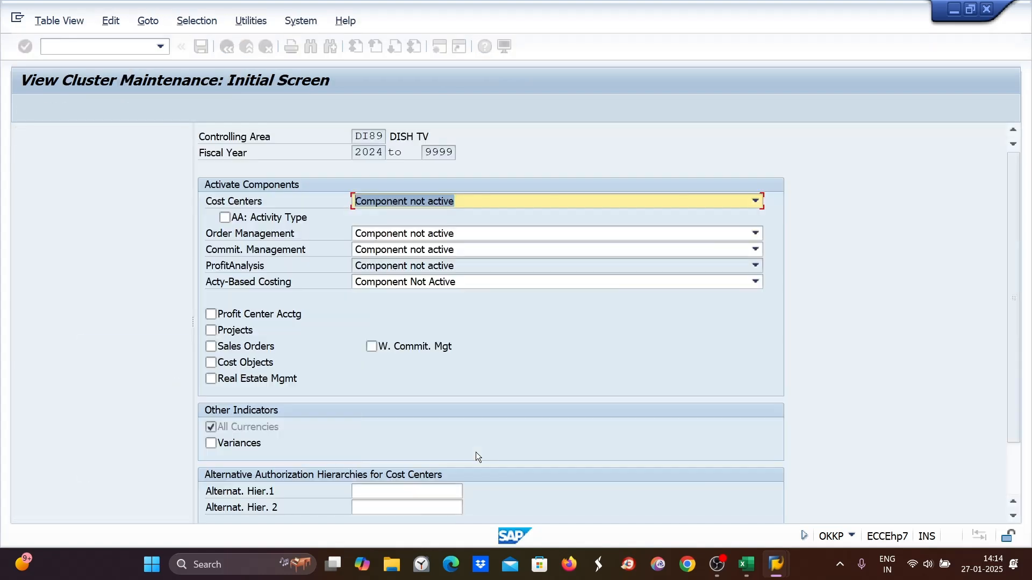
pyautogui.click(198, 50)
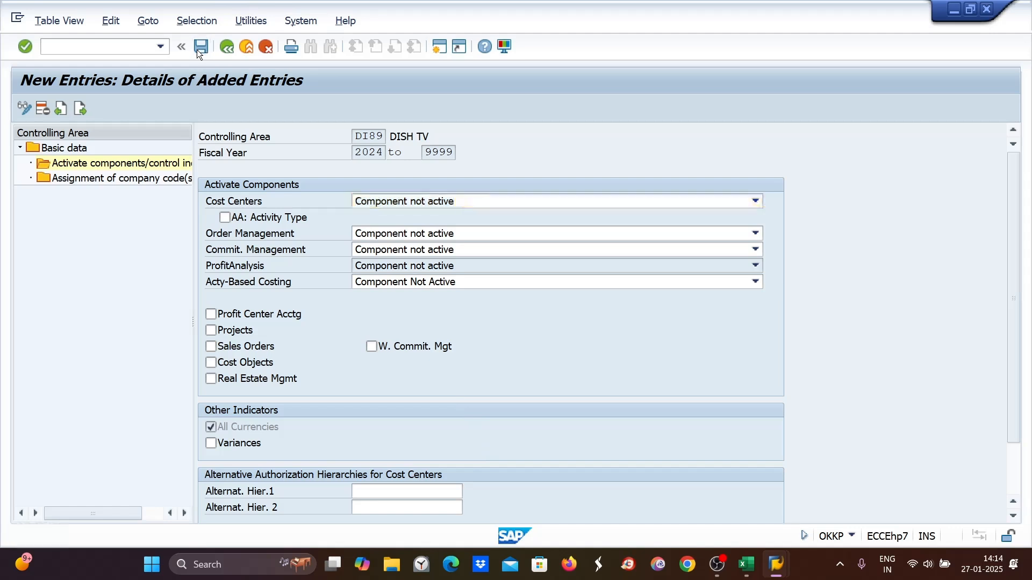
pyautogui.click(992, 10)
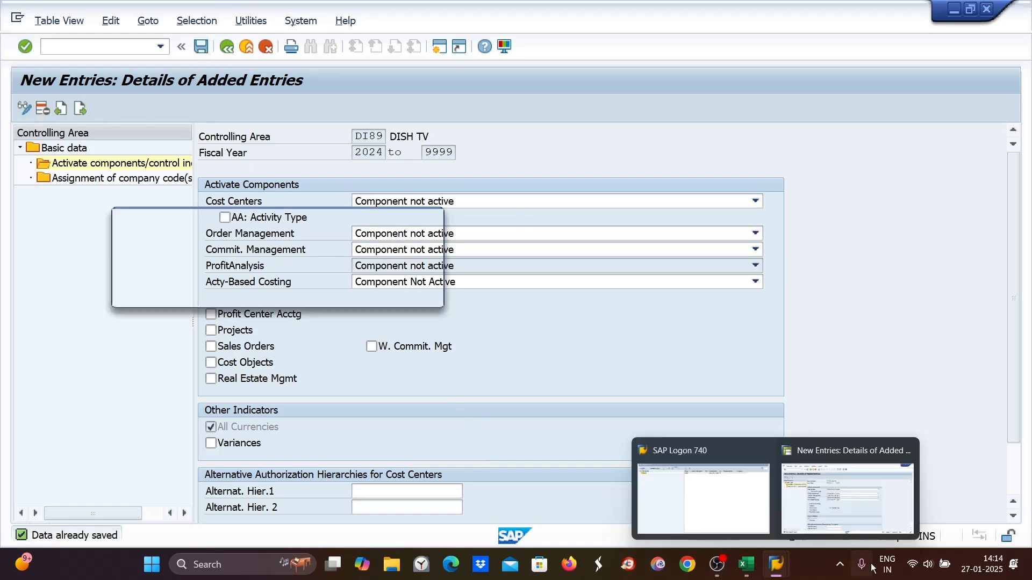
pyautogui.click(280, 295)
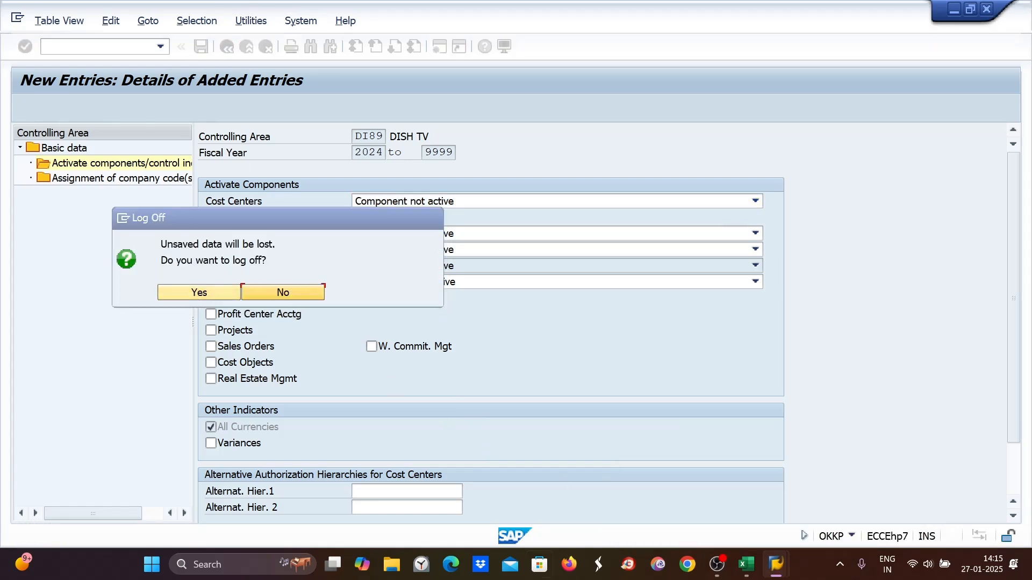
# - Switch to Excel and add row 21 as '14. Maintain no. ranges for settlement documents - KO8N'
pyautogui.click(747, 564)
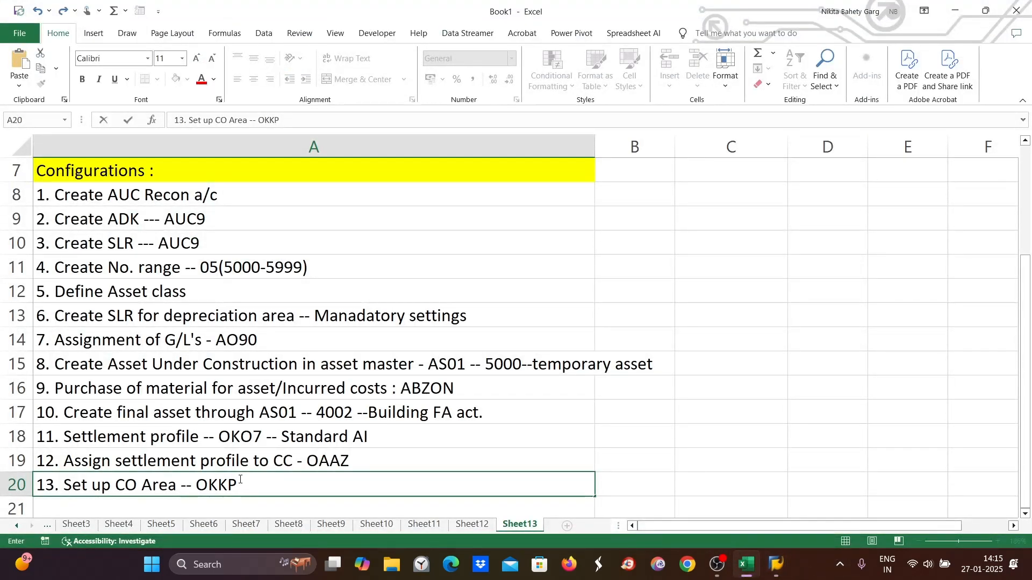
pyautogui.scroll(-2, 226, 462)
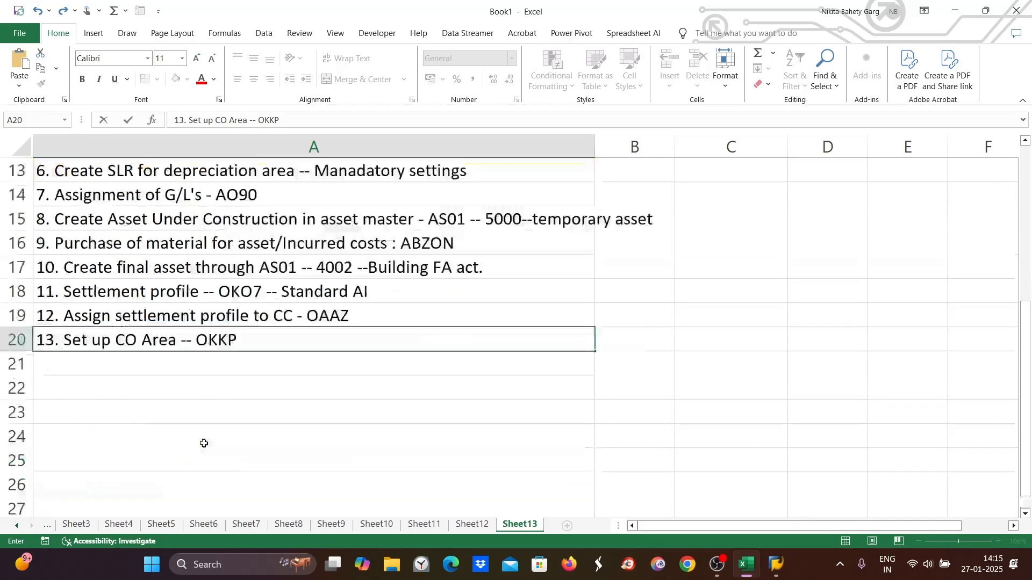
pyautogui.click(60, 362)
pyautogui.write('14')
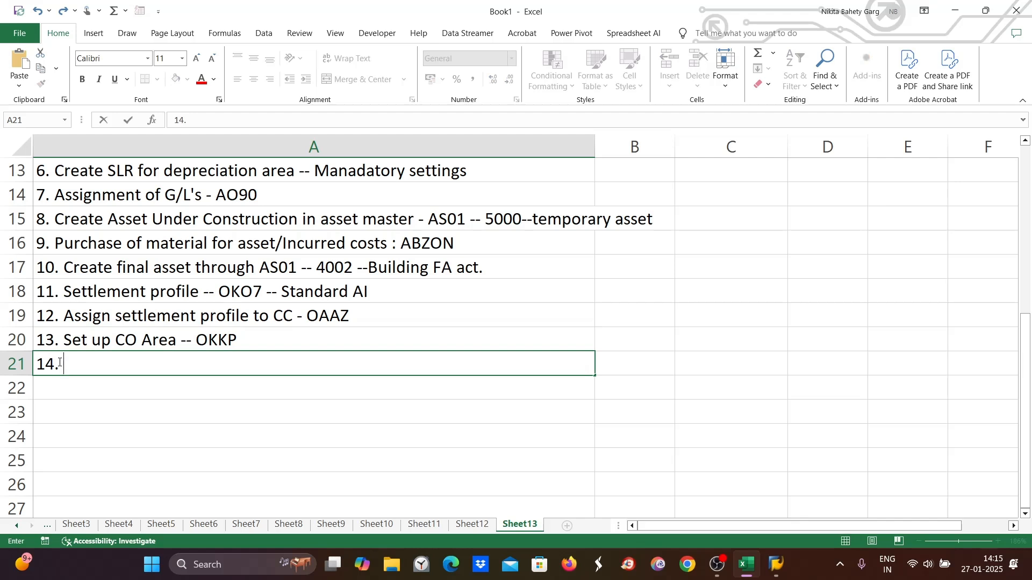
pyautogui.write('. Maintain n')
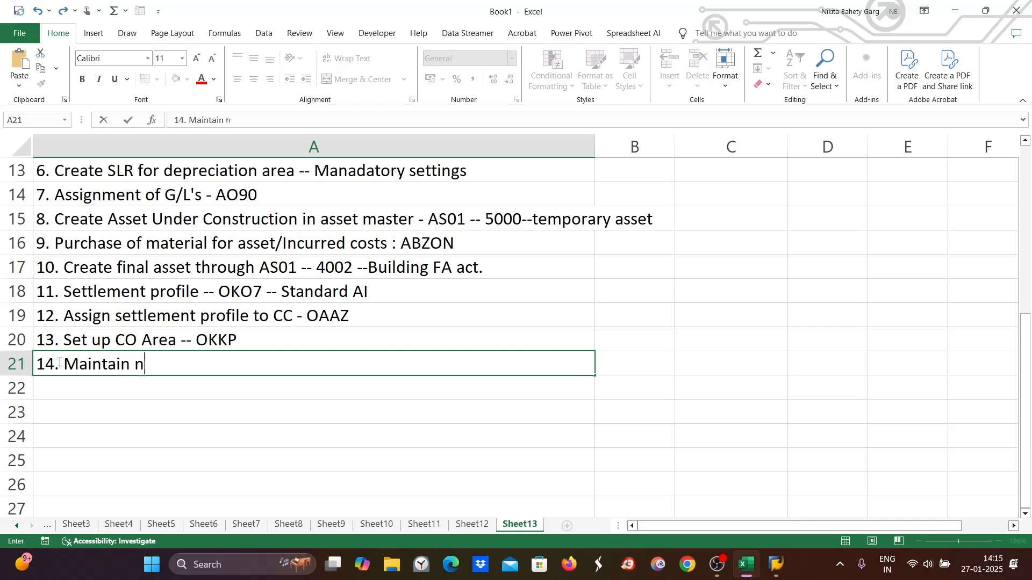
pyautogui.write('o. ranges ')
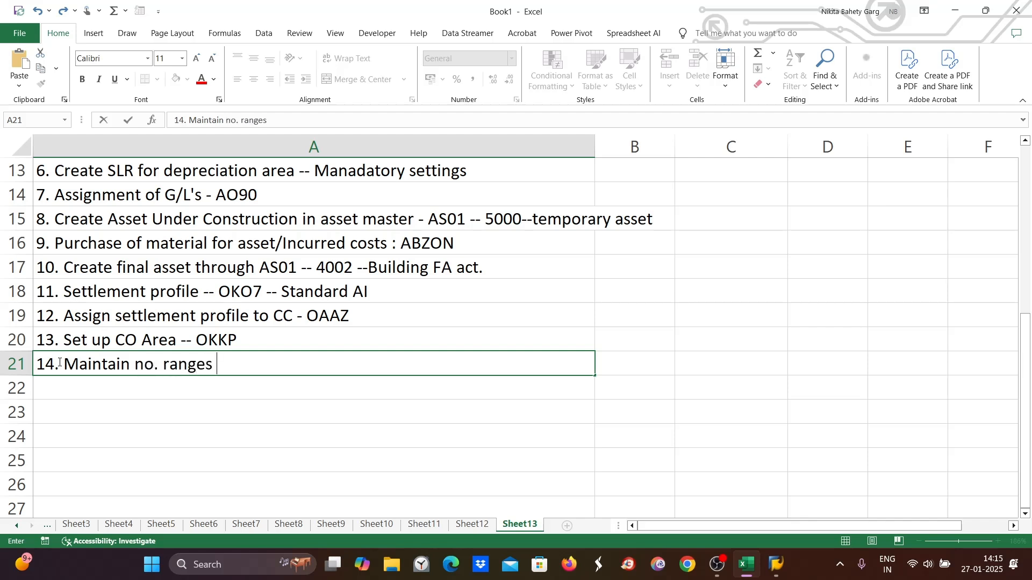
pyautogui.write('for settlement ')
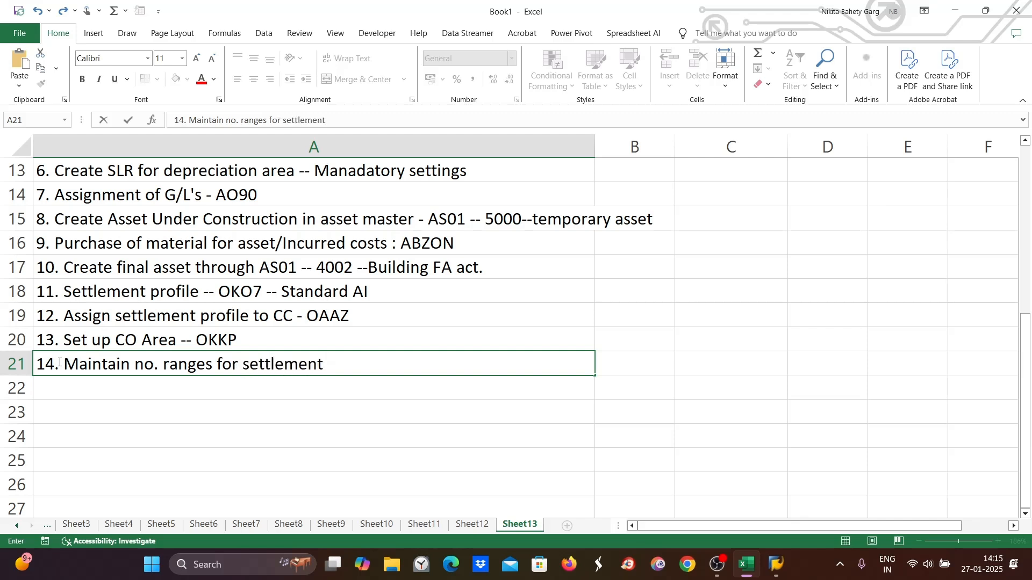
pyautogui.write('docume')
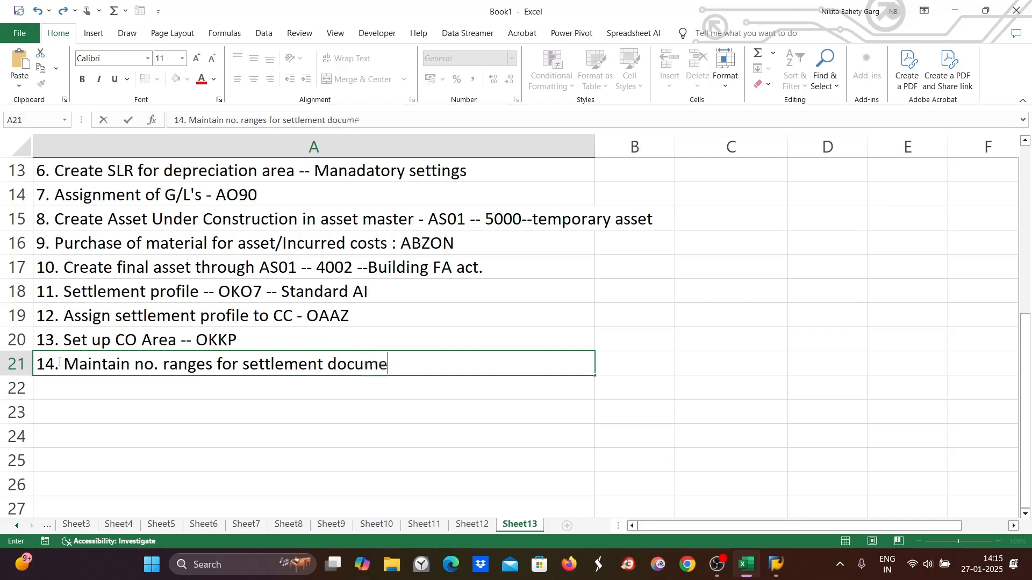
pyautogui.write('nts - KO8N')
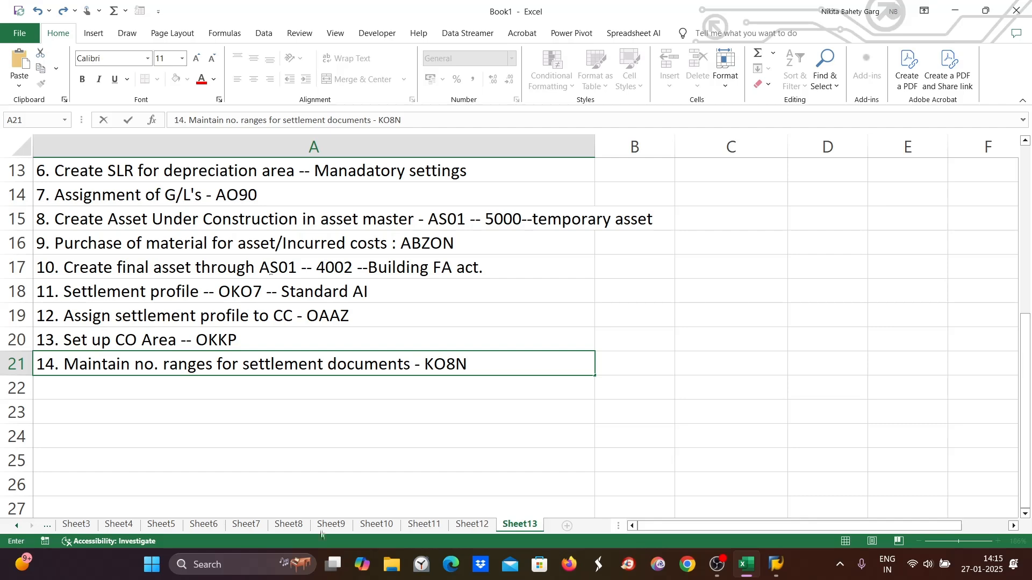
# - Return to SAP and open transaction KO8N for CO object settlement number ranges
pyautogui.click(774, 567)
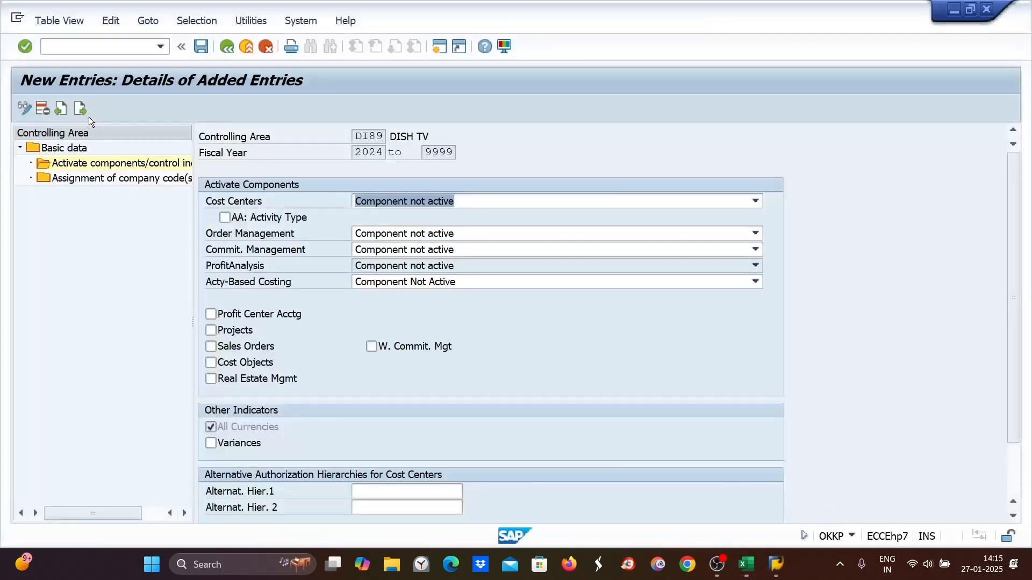
pyautogui.click(53, 45)
pyautogui.write('/N')
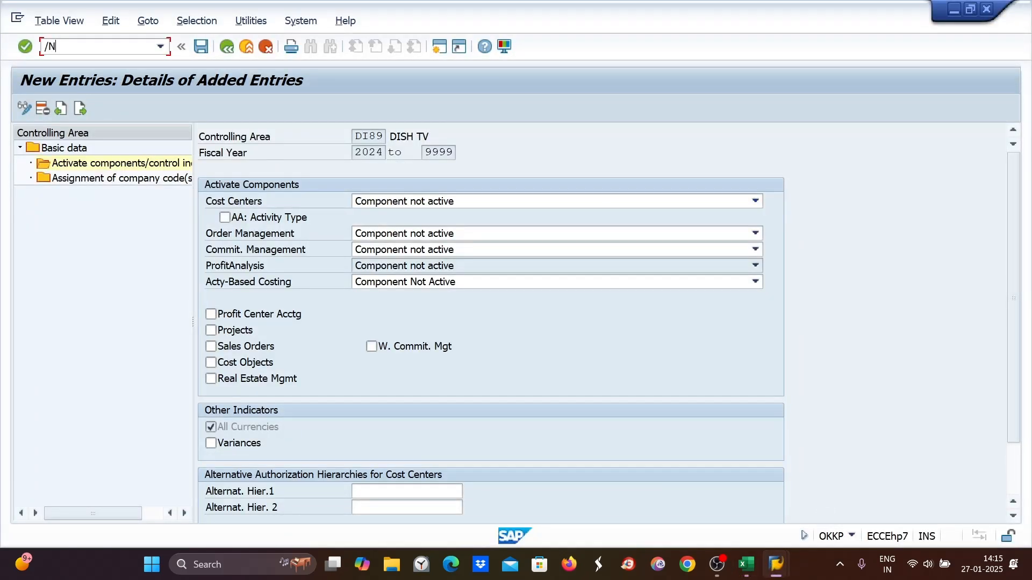
pyautogui.write('KO8N')
pyautogui.press('Return')
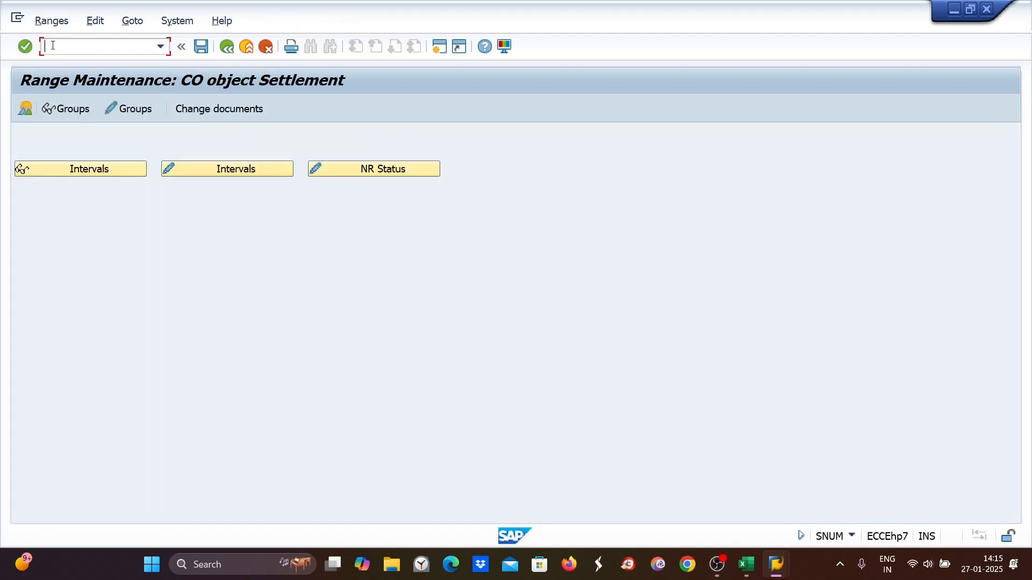
# - Examine the existing settlement number range intervals and the number range groups
pyautogui.click(243, 175)
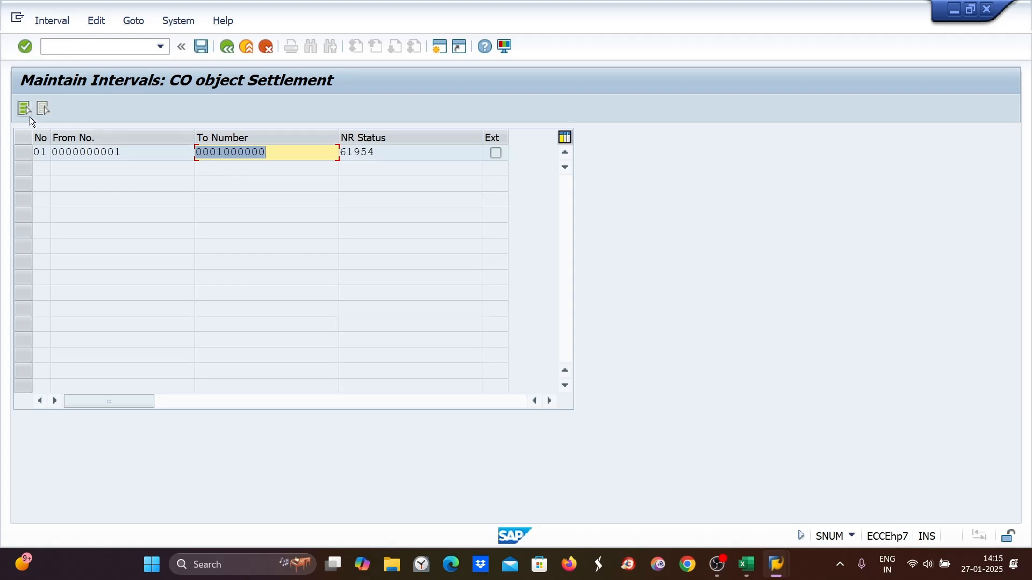
pyautogui.click(23, 153)
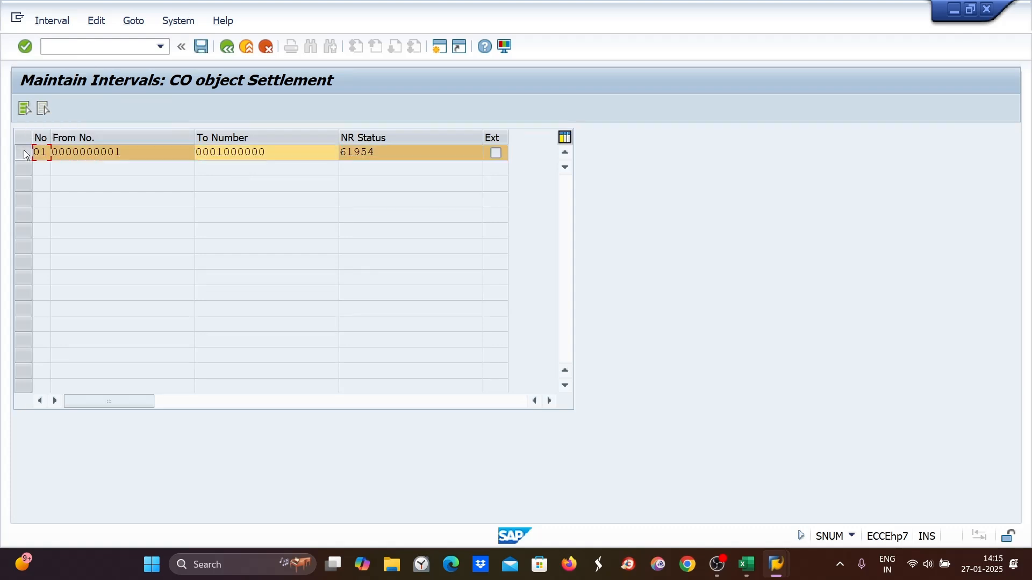
pyautogui.click(233, 54)
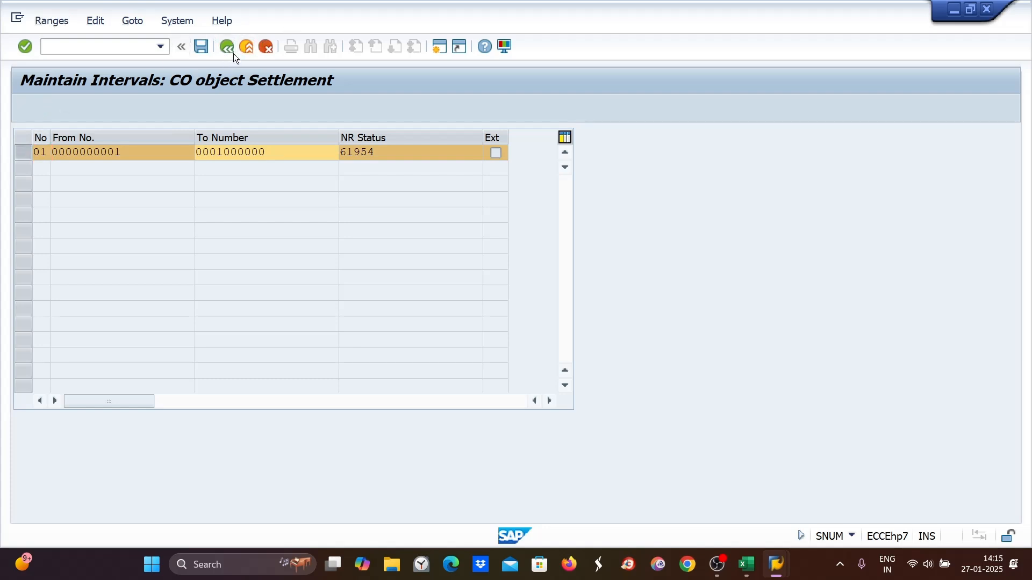
pyautogui.click(131, 111)
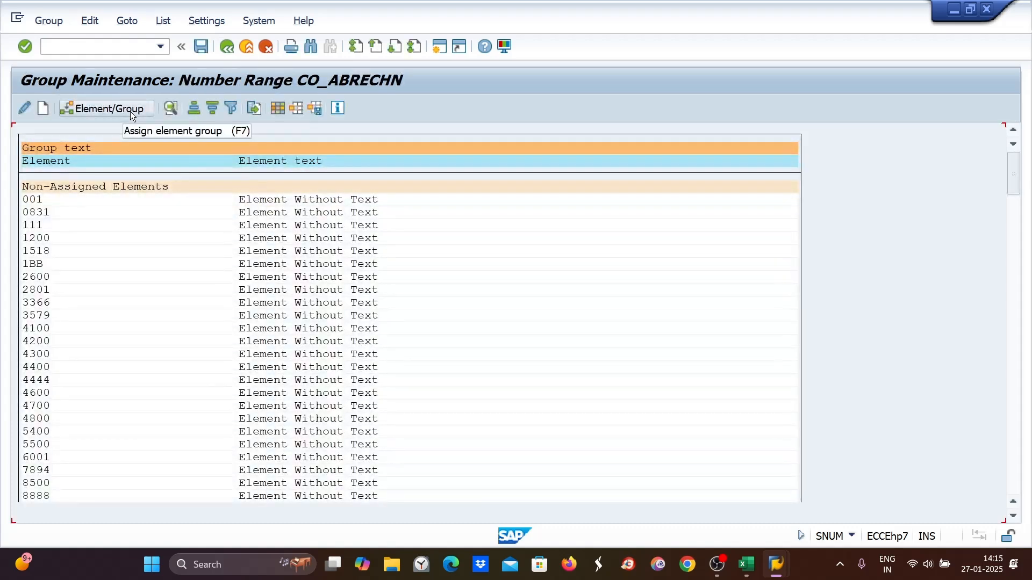
pyautogui.click(225, 47)
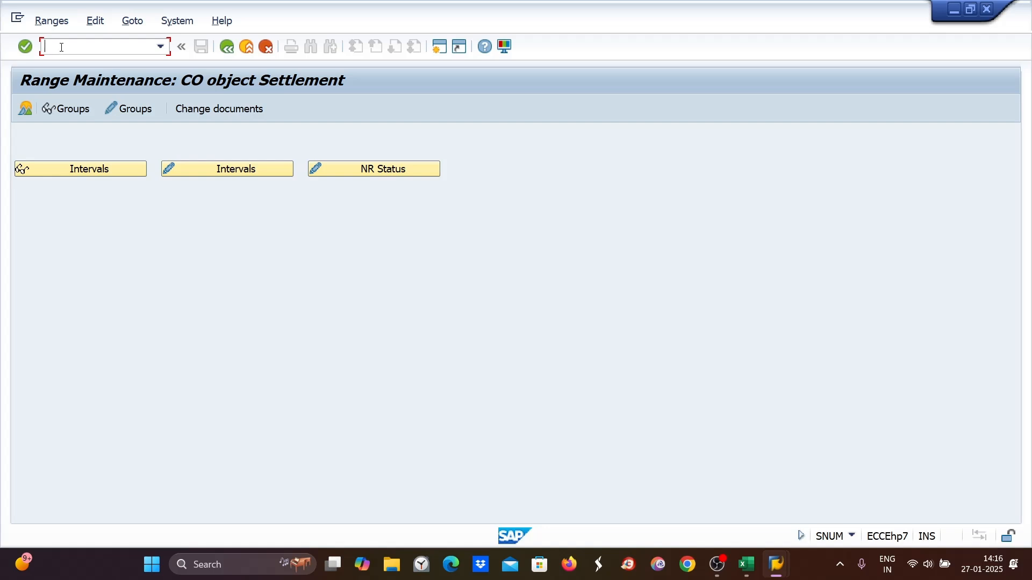
# - Switch to Excel, begin row 22 with '15. Cost' and colour row 21's text red
pyautogui.click(752, 570)
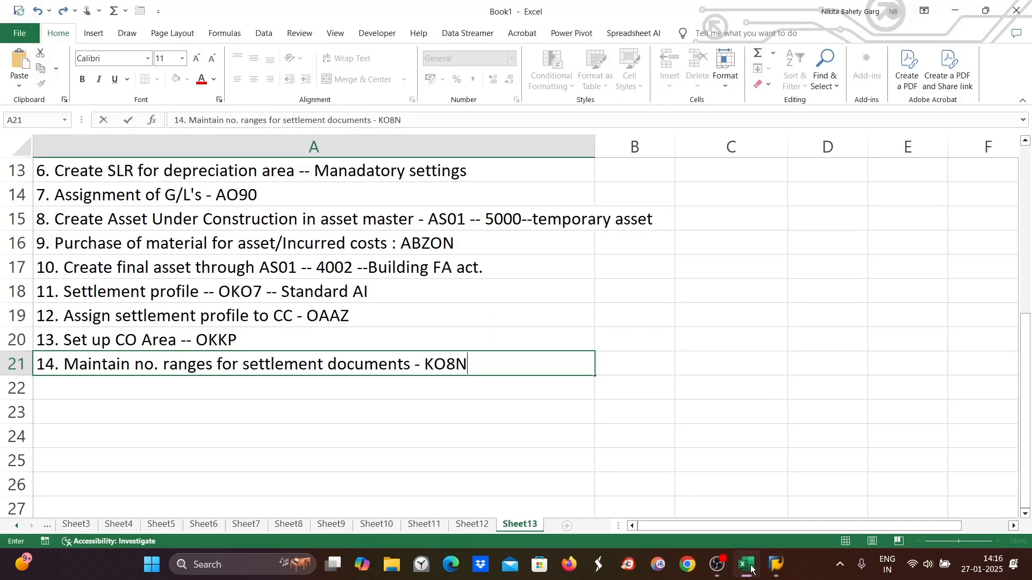
pyautogui.click(58, 392)
pyautogui.write('15. cO')
pyautogui.press('BackSpace')
pyautogui.press('BackSpace')
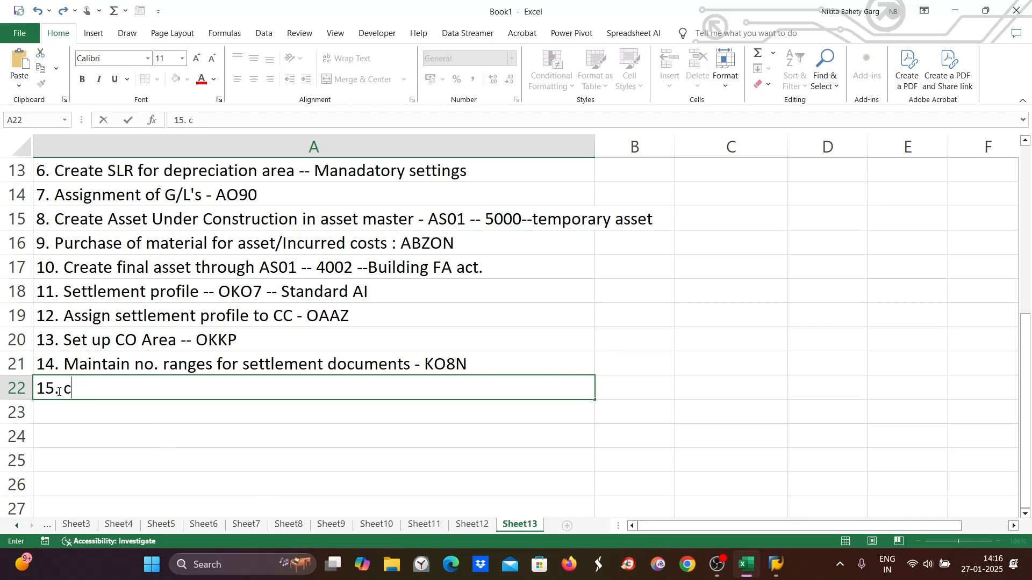
pyautogui.write('Cost')
pyautogui.click(200, 364)
pyautogui.click(202, 79)
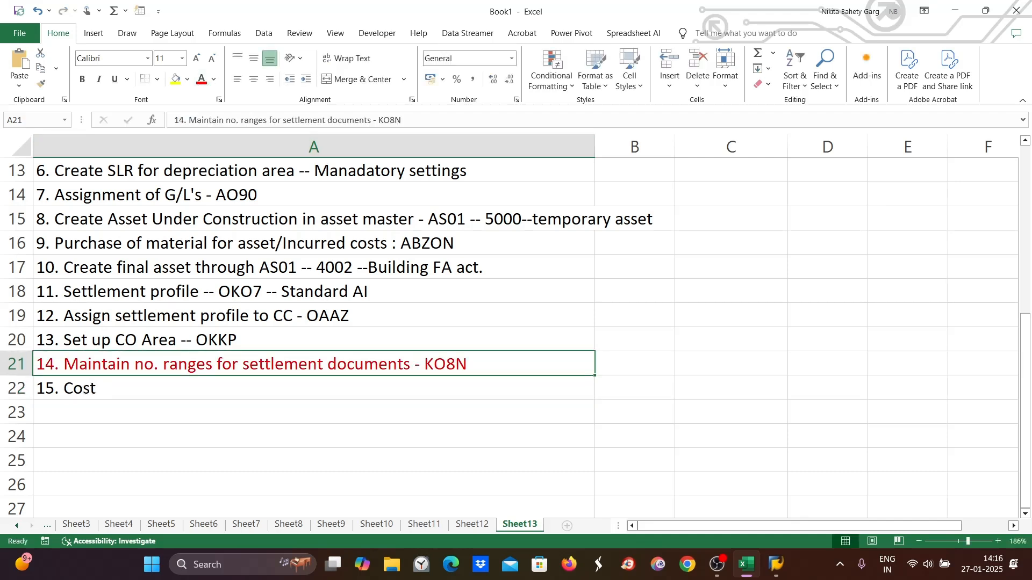
# - Complete row 22 as '15. Cost distribution rule -- AIAB'
pyautogui.doubleClick(104, 389)
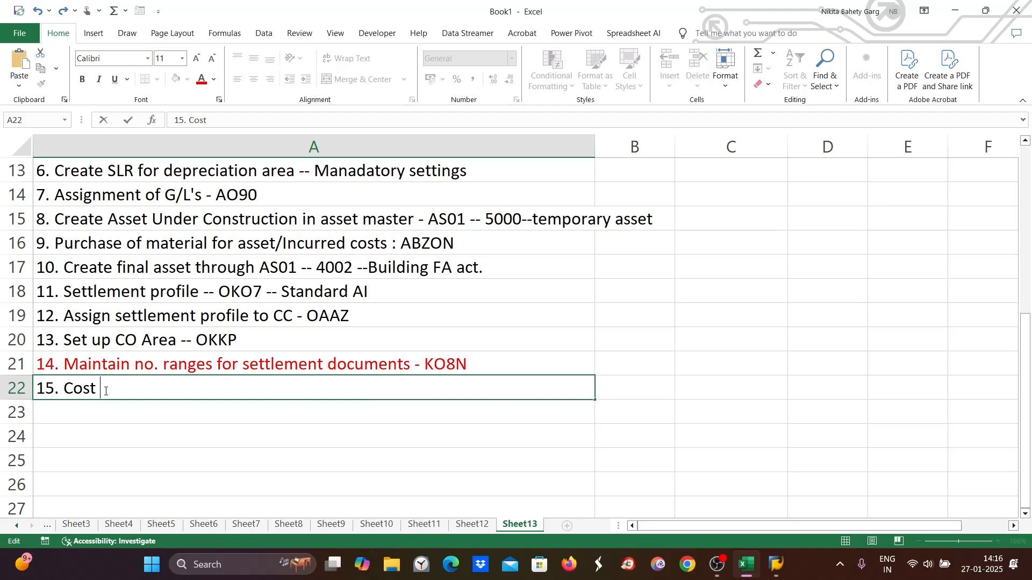
pyautogui.write('distribution ')
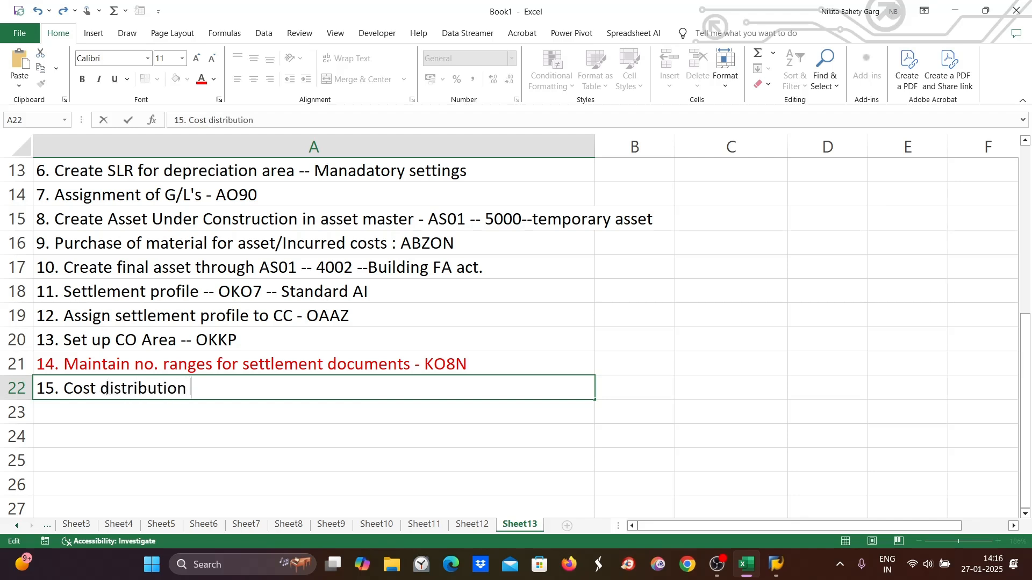
pyautogui.write('rule -- AIAB')
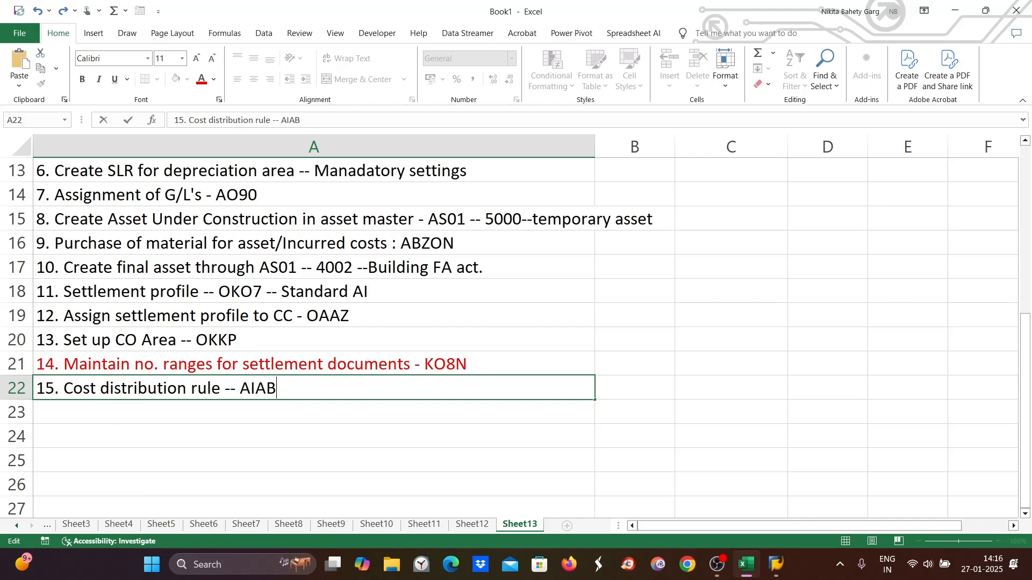
pyautogui.moveTo(786, 573)
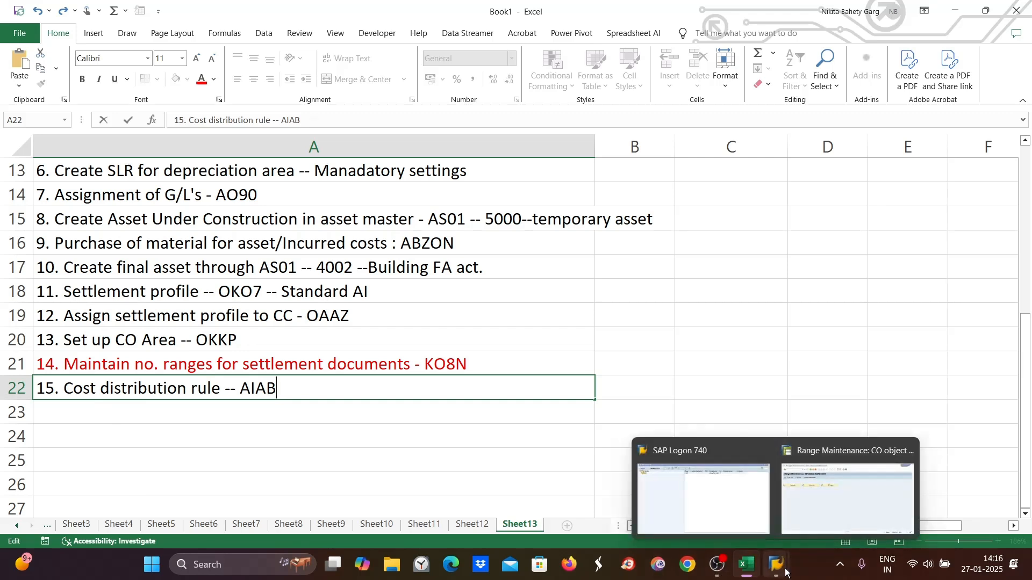
pyautogui.click(830, 507)
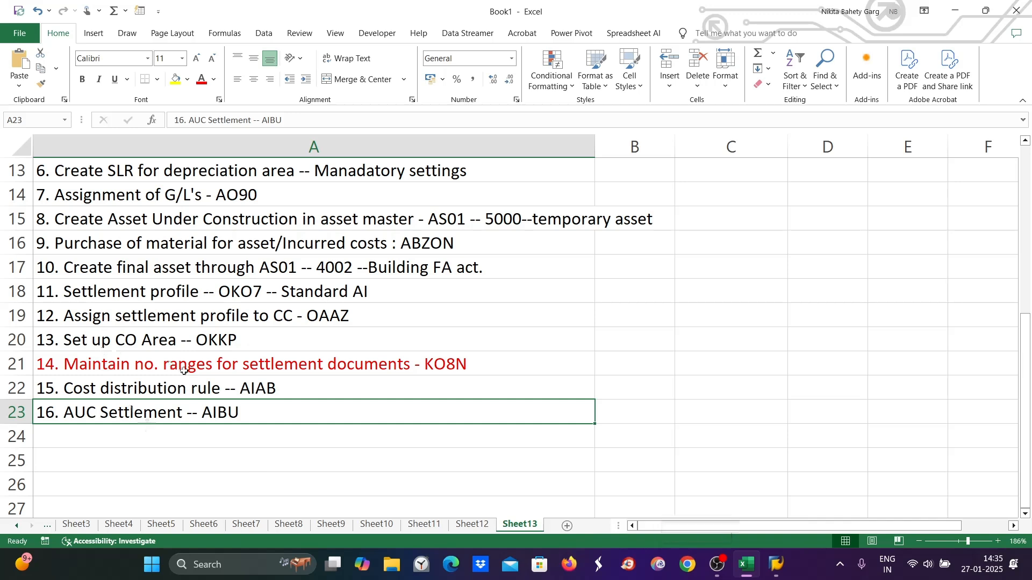
pyautogui.click(185, 382)
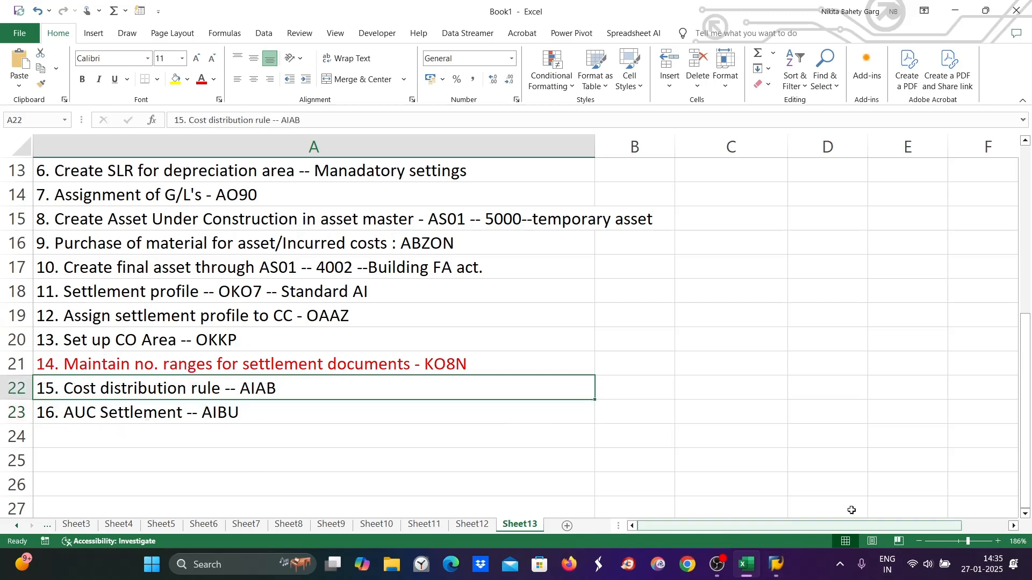
# - Reopen SAP Logon and log on to the SAP system with the user ID and account password
pyautogui.click(777, 564)
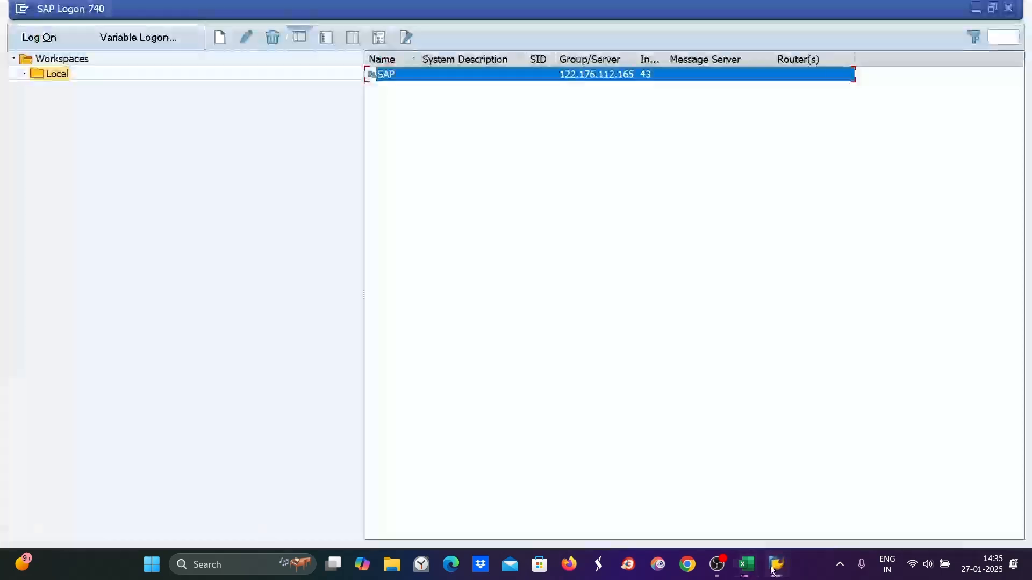
pyautogui.doubleClick(390, 73)
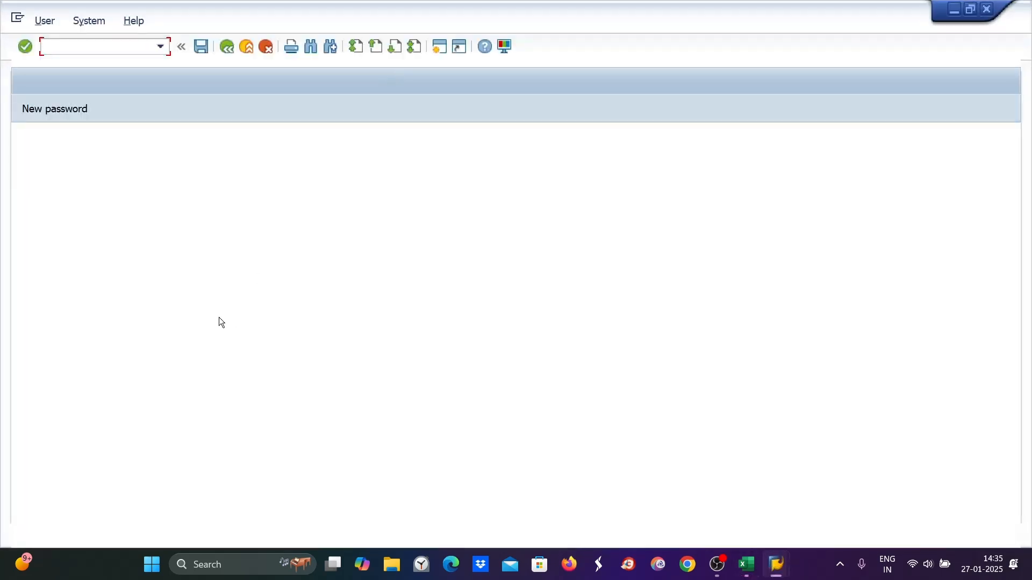
pyautogui.click(165, 185)
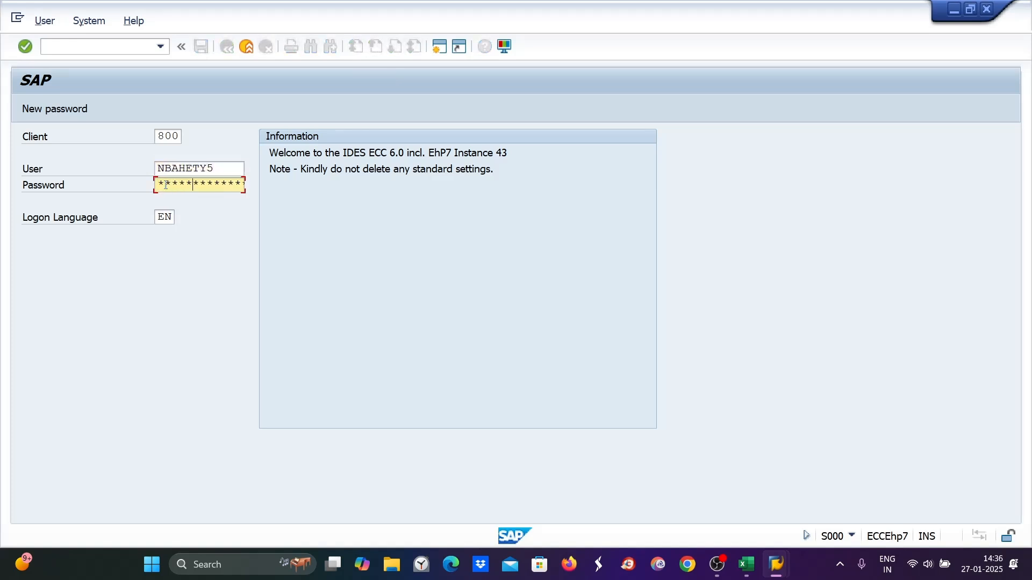
pyautogui.press('Return')
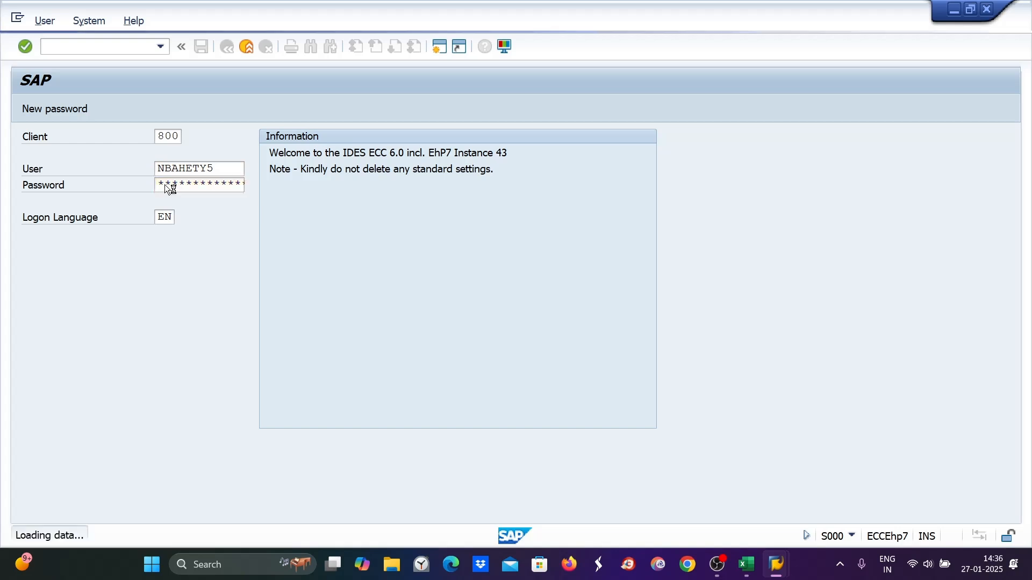
# - Open transaction AS02 and load asset 4002 in company code DI89
pyautogui.write('aiab')
pyautogui.press('BackSpace')
pyautogui.press('BackSpace')
pyautogui.press('BackSpace')
pyautogui.press('BackSpace')
pyautogui.write('as02')
pyautogui.press('Return')
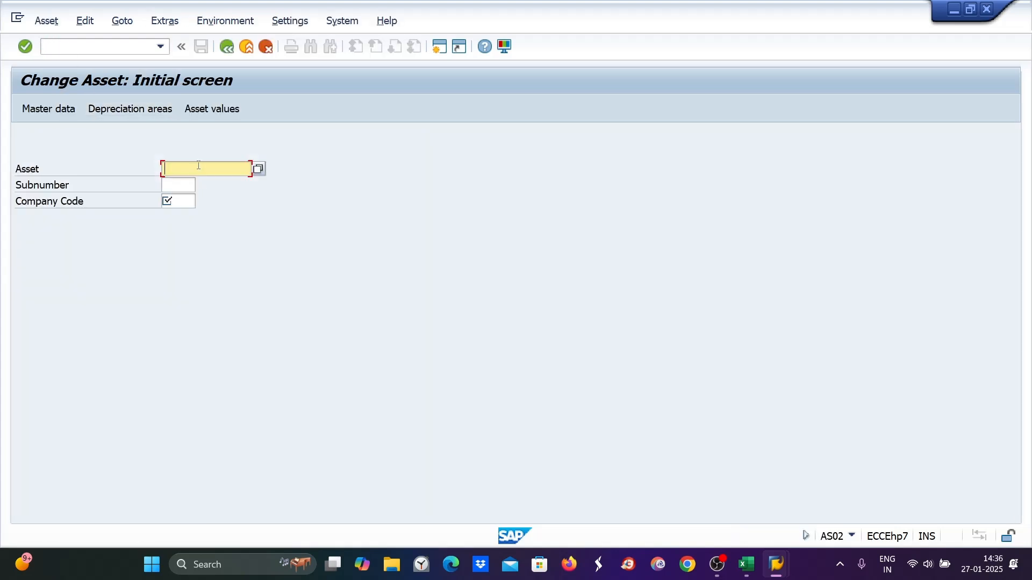
pyautogui.write('4002')
pyautogui.click(184, 203)
pyautogui.write('di89')
pyautogui.press('Return')
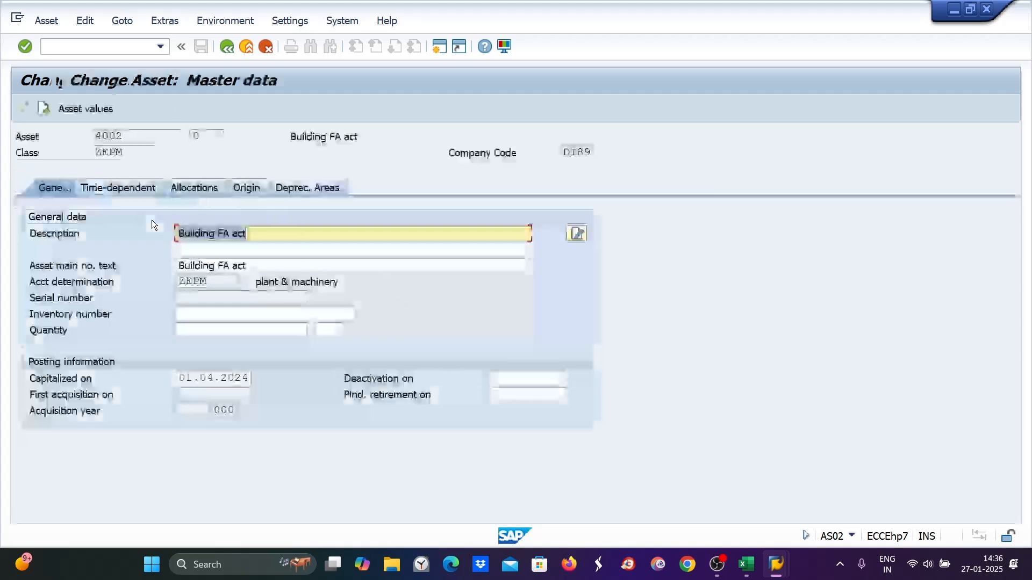
# - Set asset 4002's book depreciation key to DI89 and useful life to 5 years, then save
pyautogui.click(290, 193)
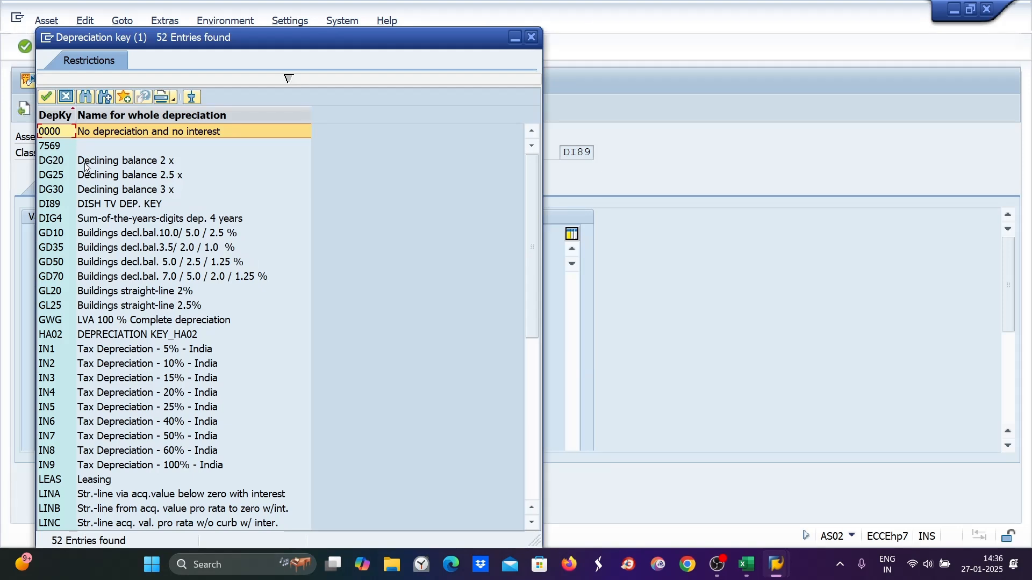
pyautogui.doubleClick(115, 166)
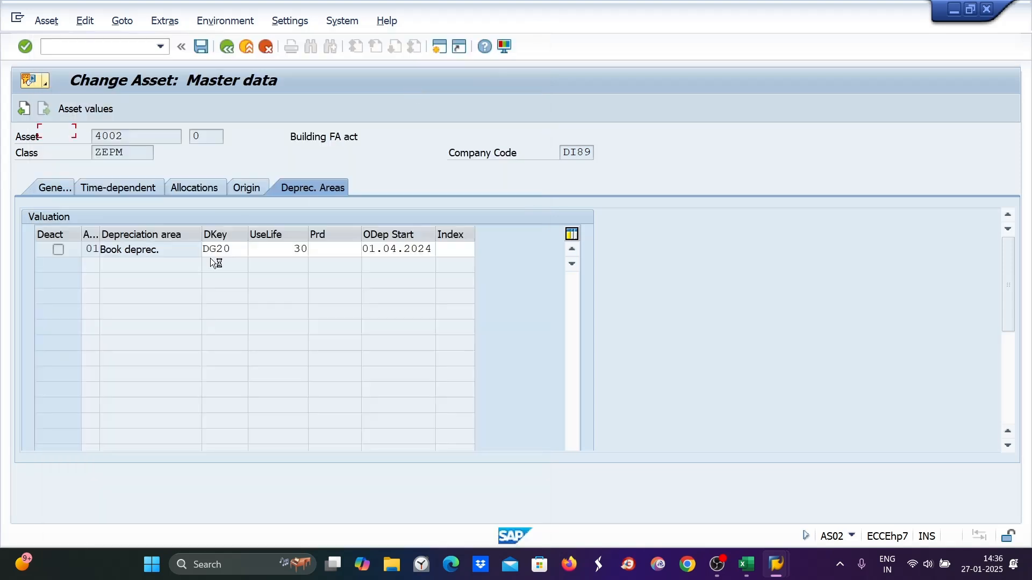
pyautogui.doubleClick(243, 249)
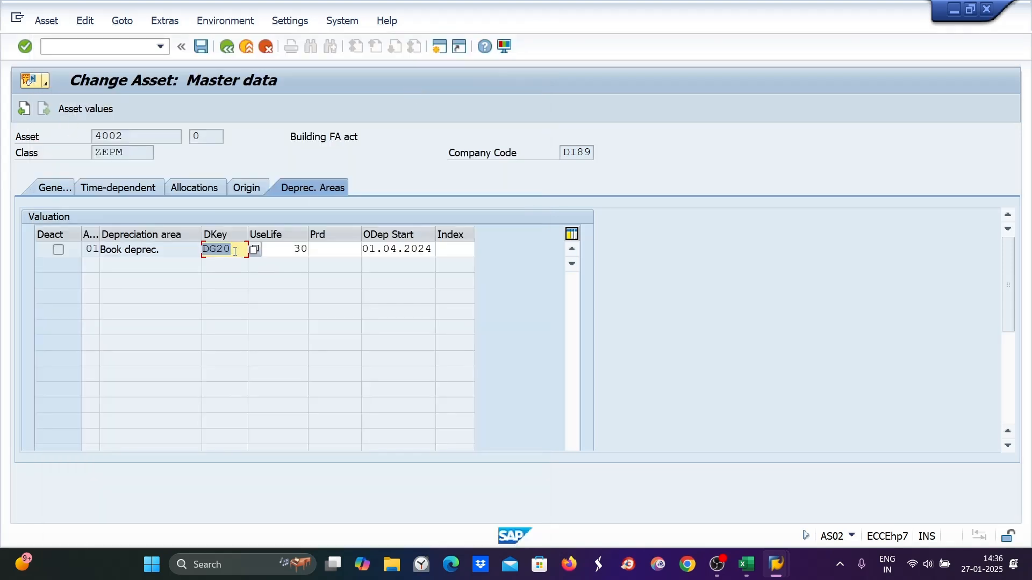
pyautogui.write('di89')
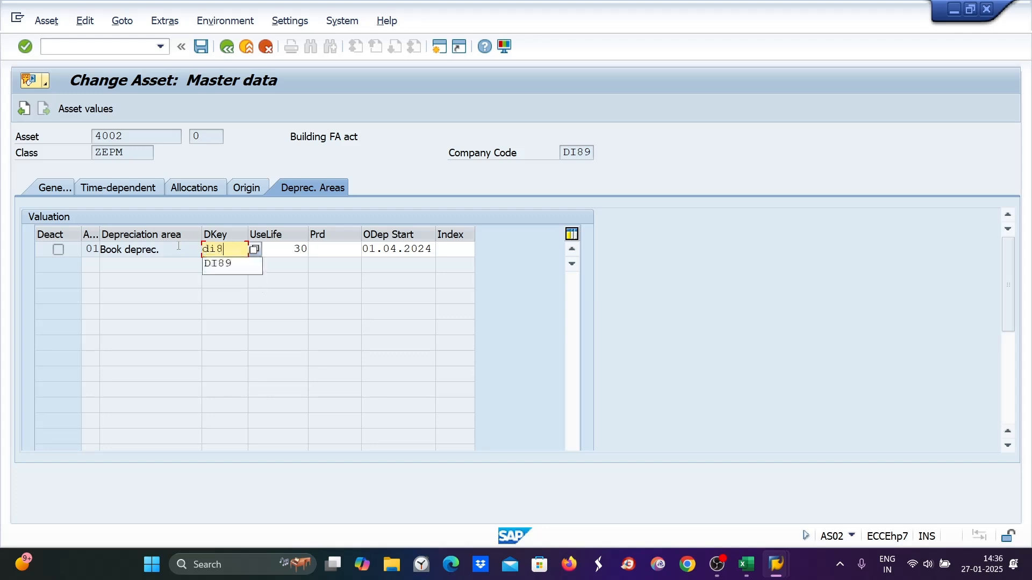
pyautogui.click(313, 263)
pyautogui.doubleClick(299, 251)
pyautogui.write('5')
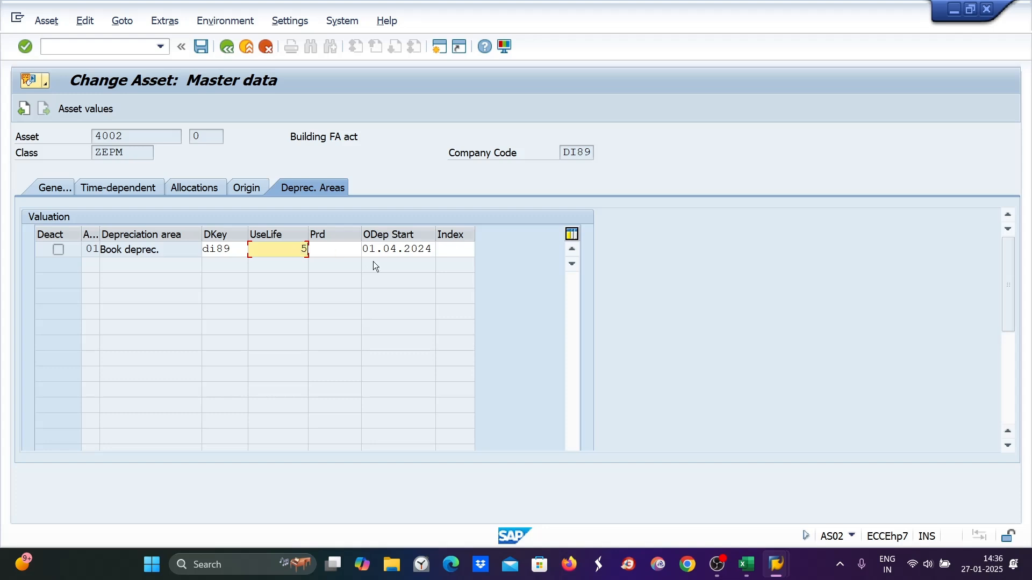
pyautogui.press('Return')
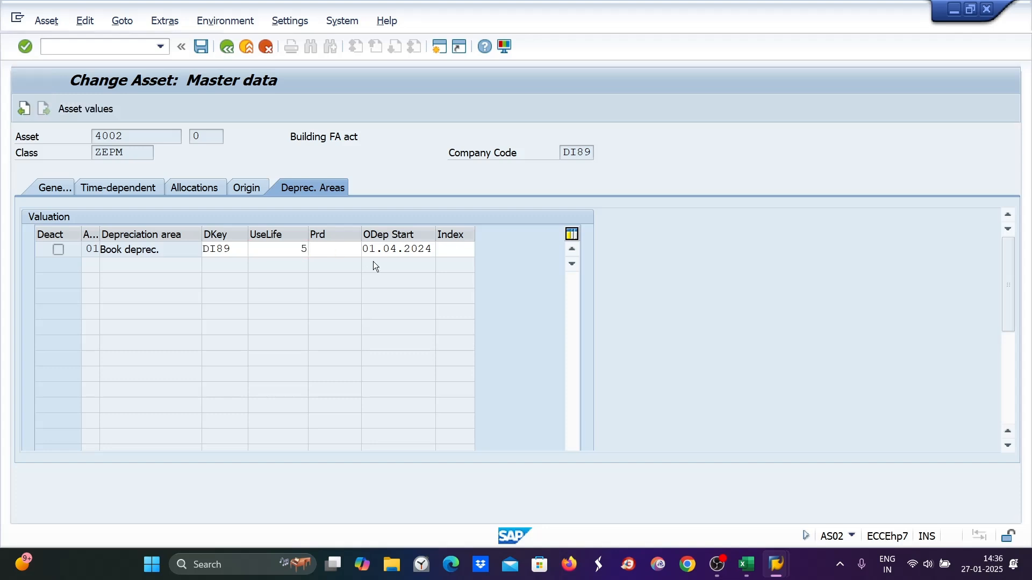
pyautogui.hotkey('ctrl', 's')
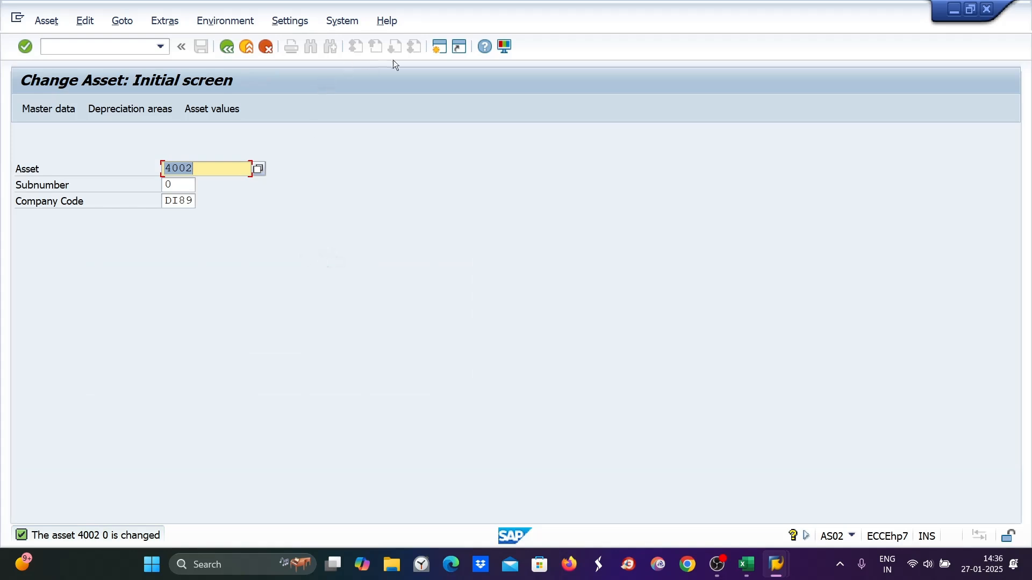
# - Open transaction AIAB and list the line items of AuC asset 5000 in company code DI89
pyautogui.click(436, 52)
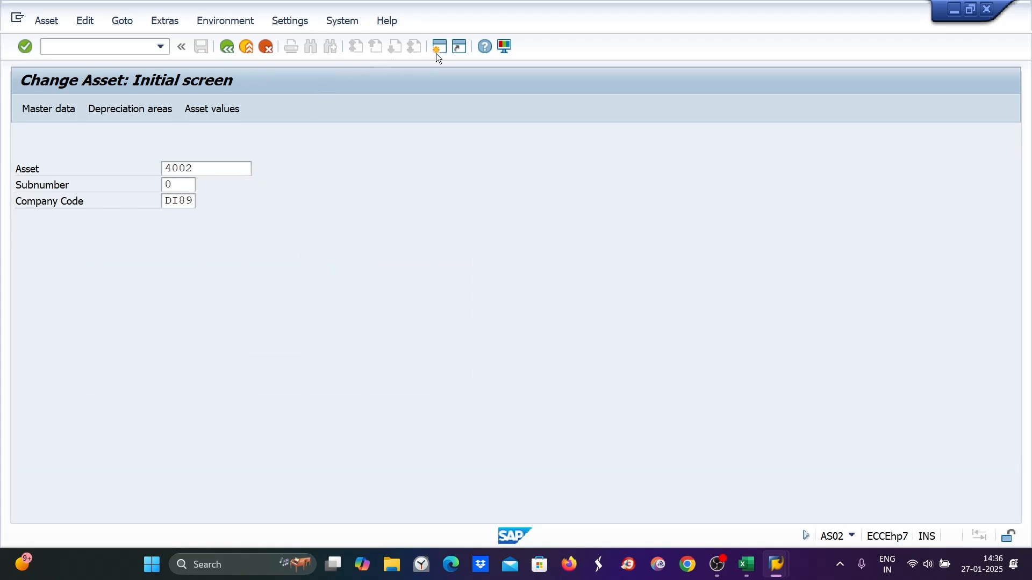
pyautogui.write('aiab')
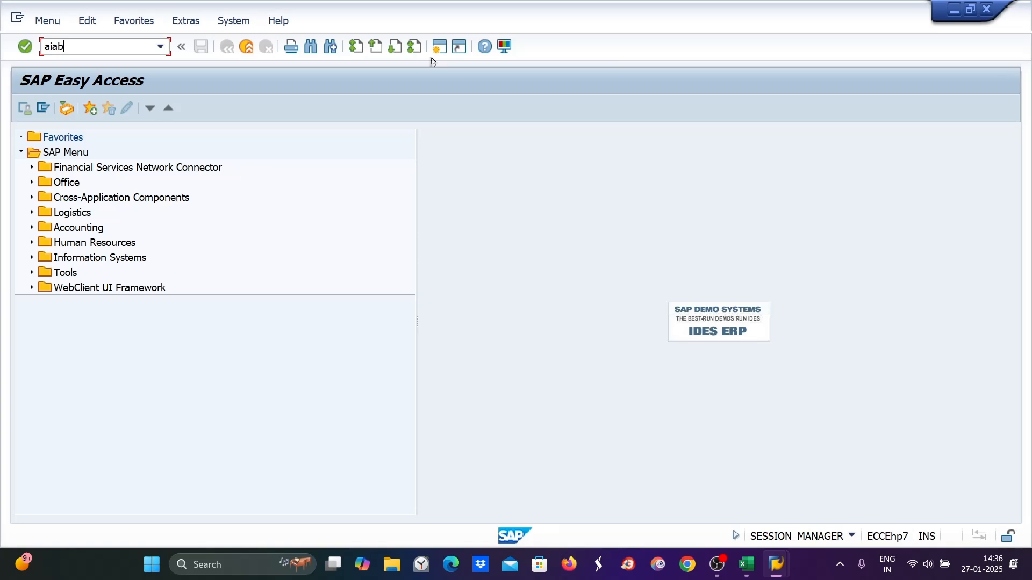
pyautogui.press('Return')
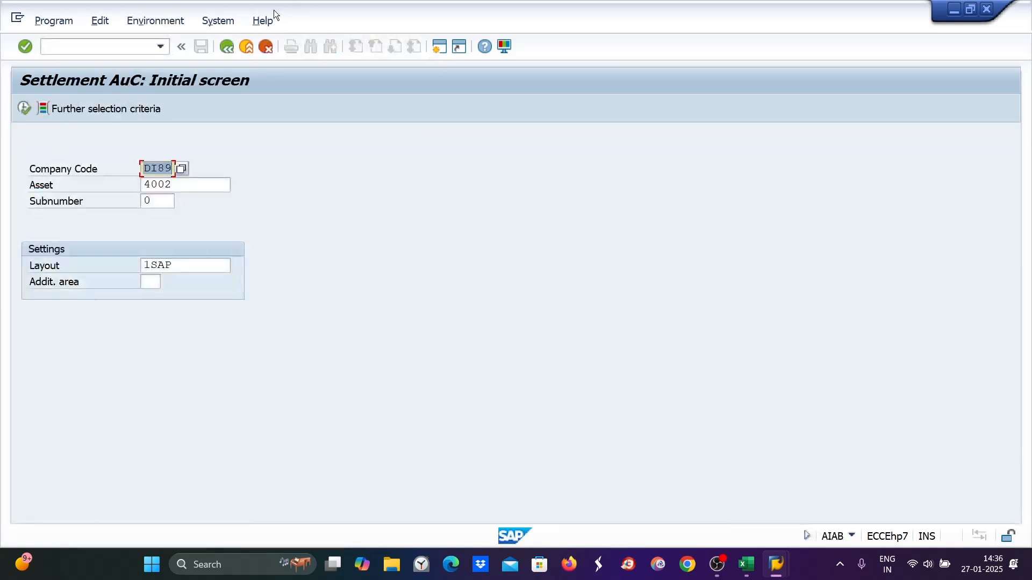
pyautogui.press('Tab')
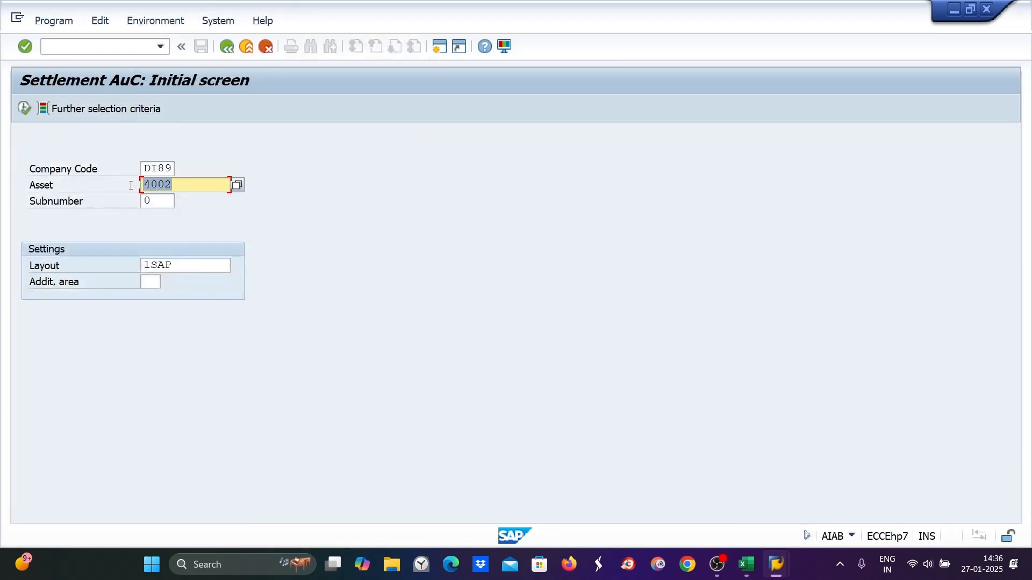
pyautogui.write('5000')
pyautogui.press('Return')
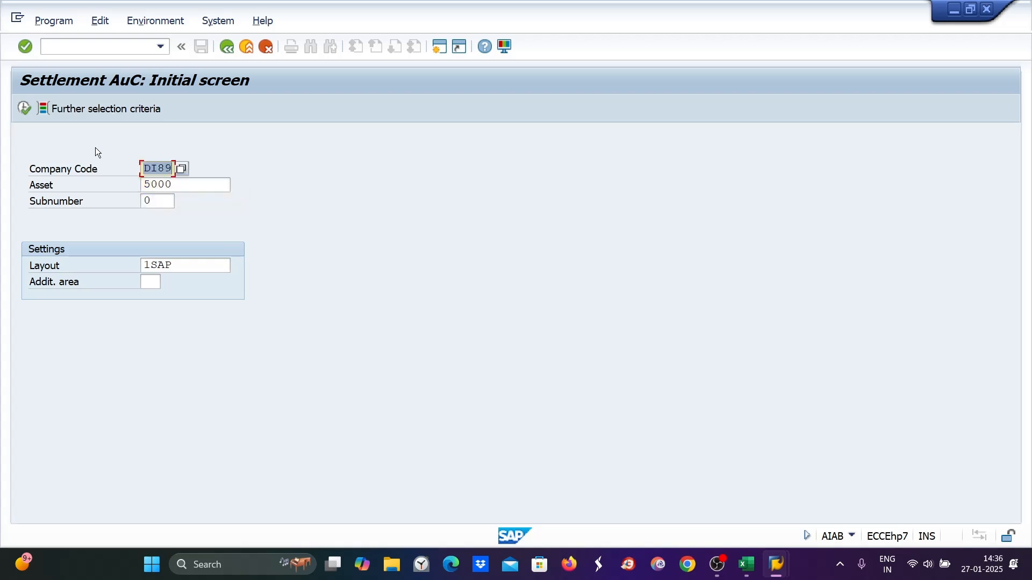
pyautogui.click(27, 107)
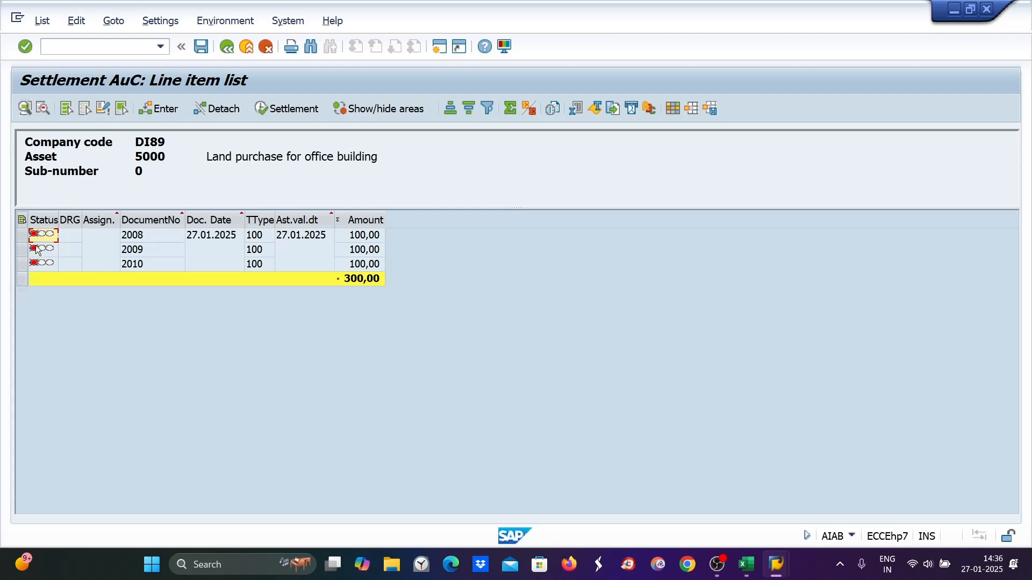
# - Select all AuC line items and open their settlement rule with receiver category FXA
pyautogui.click(22, 220)
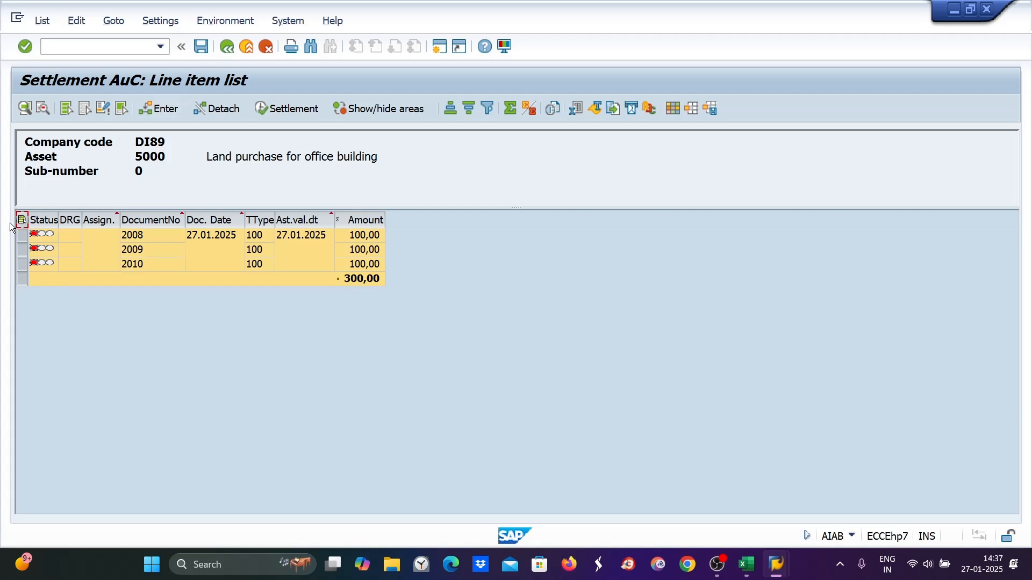
pyautogui.click(20, 223)
pyautogui.click(20, 222)
pyautogui.click(164, 112)
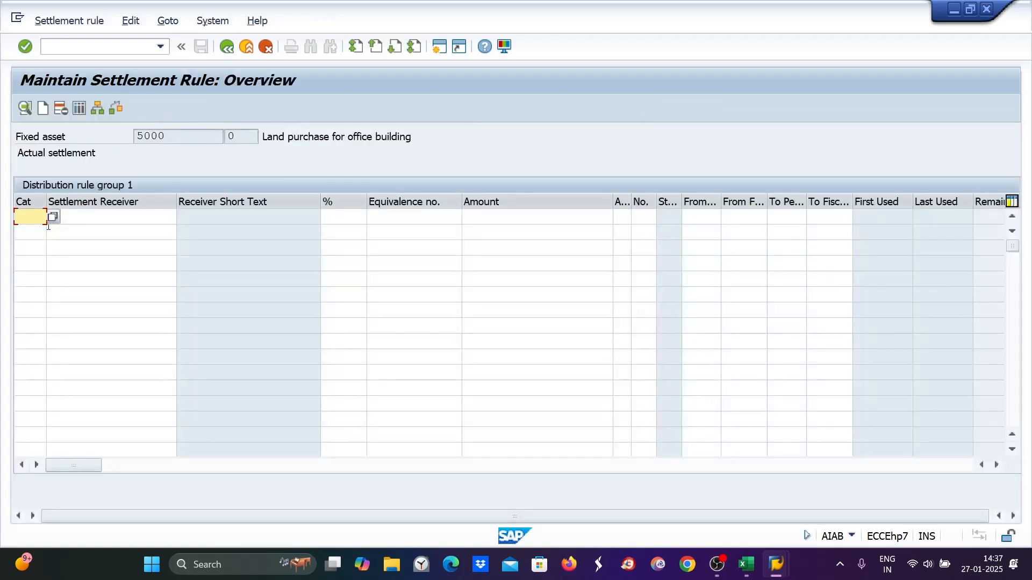
pyautogui.click(56, 218)
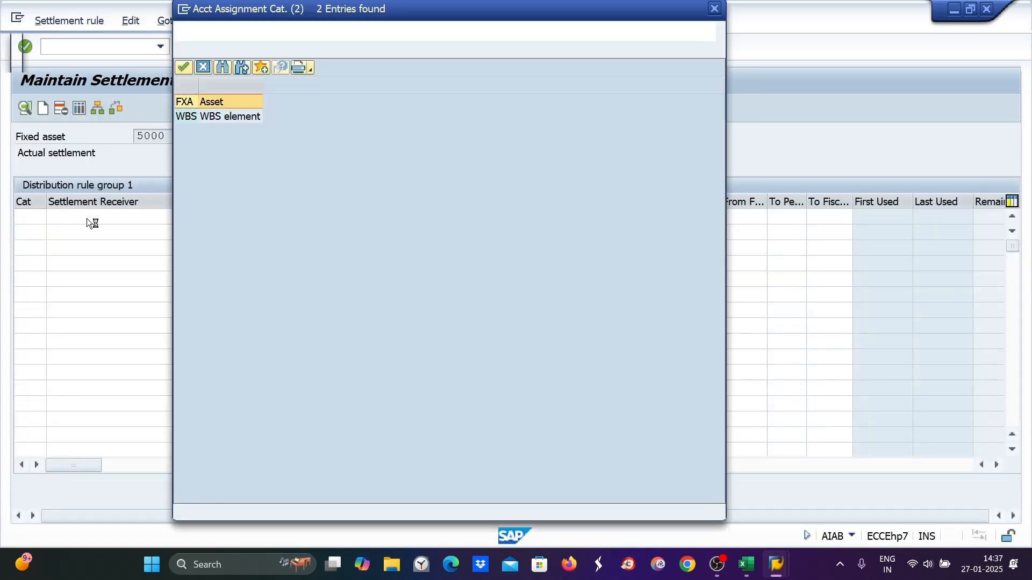
pyautogui.doubleClick(208, 103)
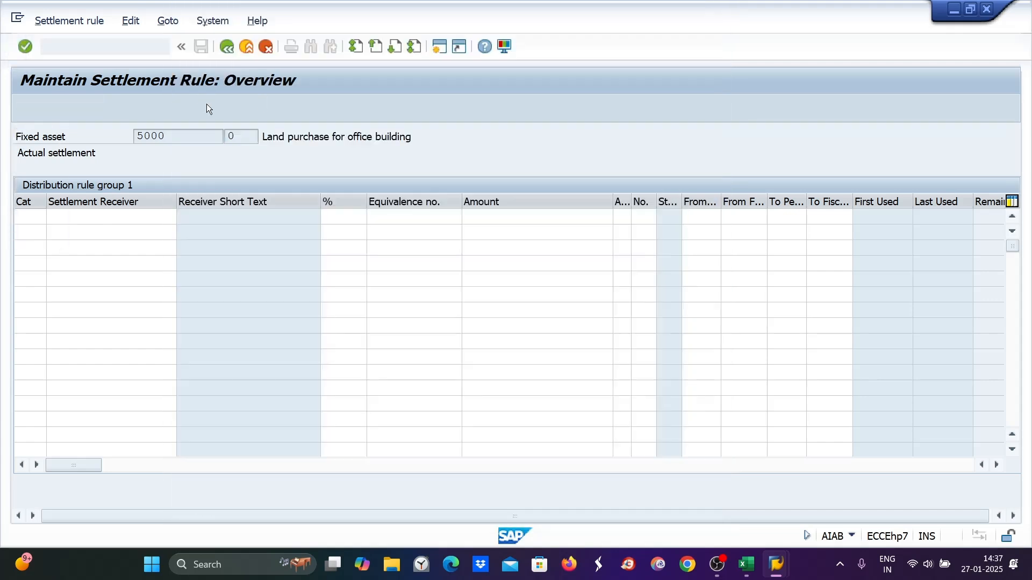
# - Enter asset 4002 as settlement receiver at 100% and return to the line item list
pyautogui.click(73, 217)
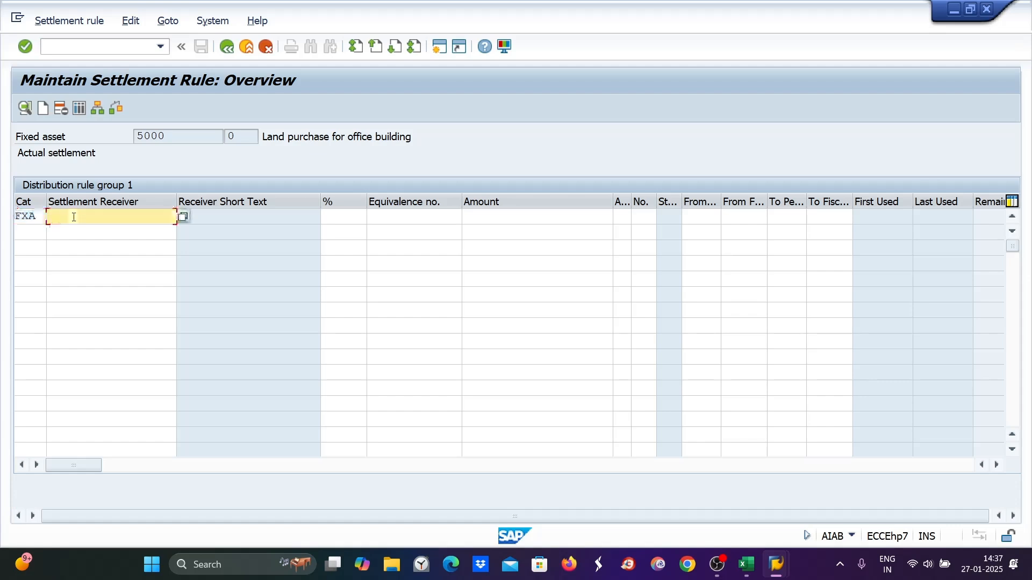
pyautogui.write('4002')
pyautogui.press('Tab')
pyautogui.write('100')
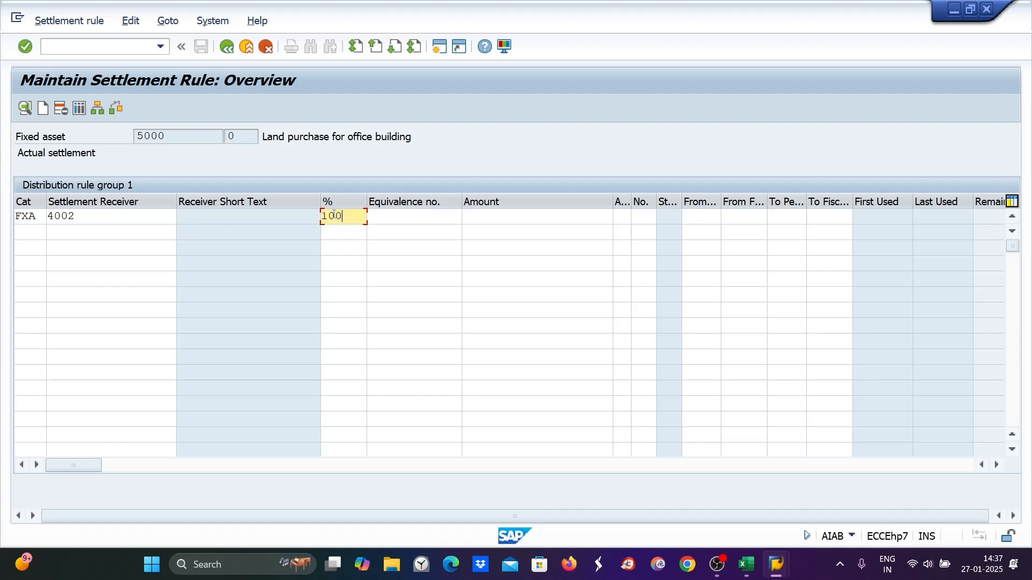
pyautogui.press('Return')
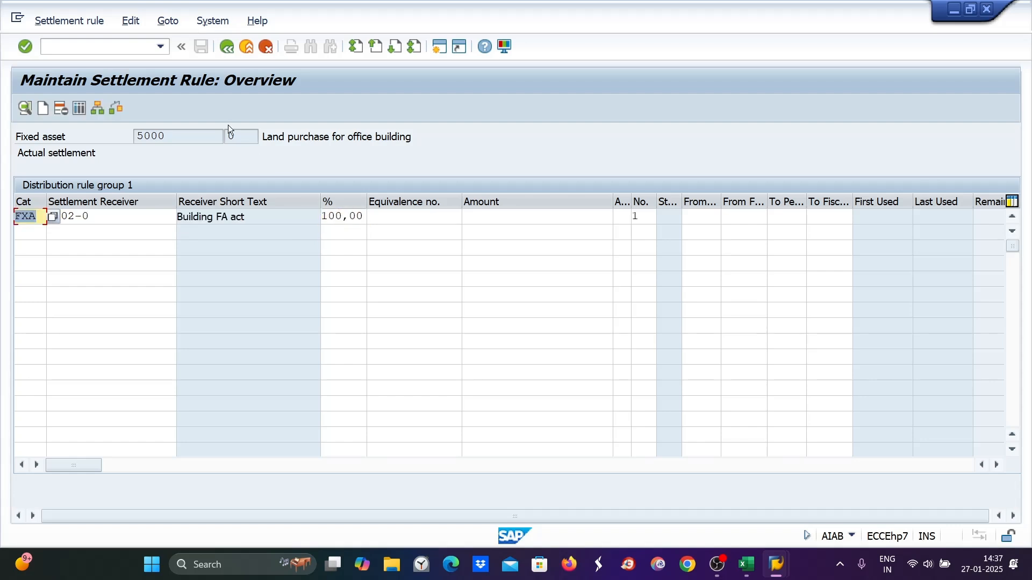
pyautogui.click(227, 47)
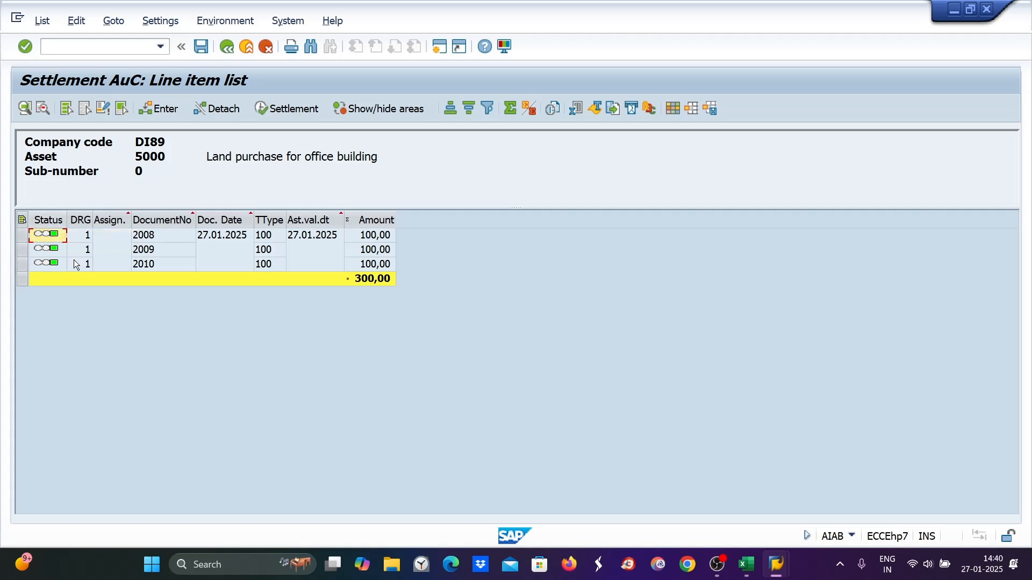
# - Save the settlement distribution rule and open transaction AIBU for AuC settlement
pyautogui.click(202, 48)
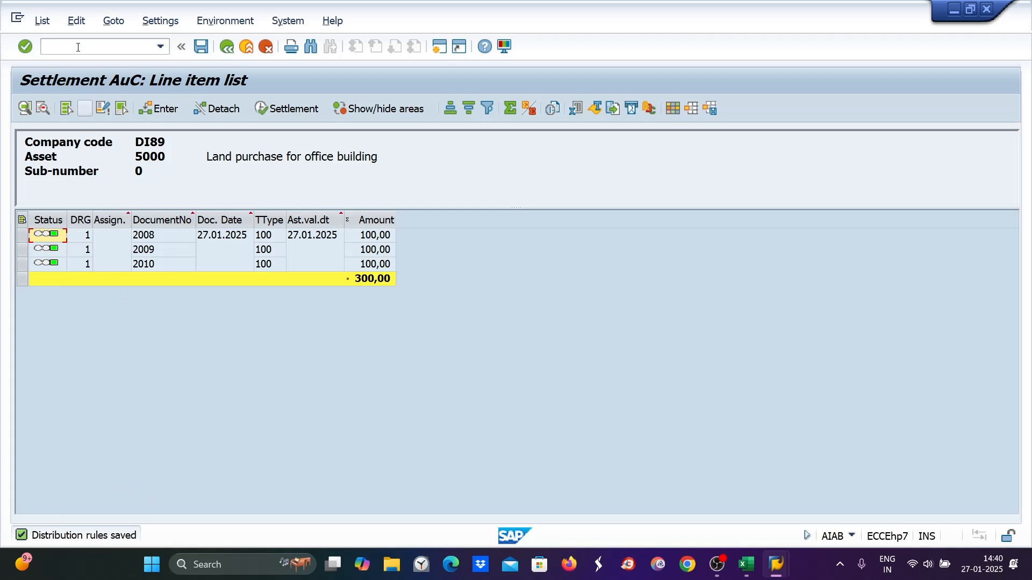
pyautogui.click(59, 47)
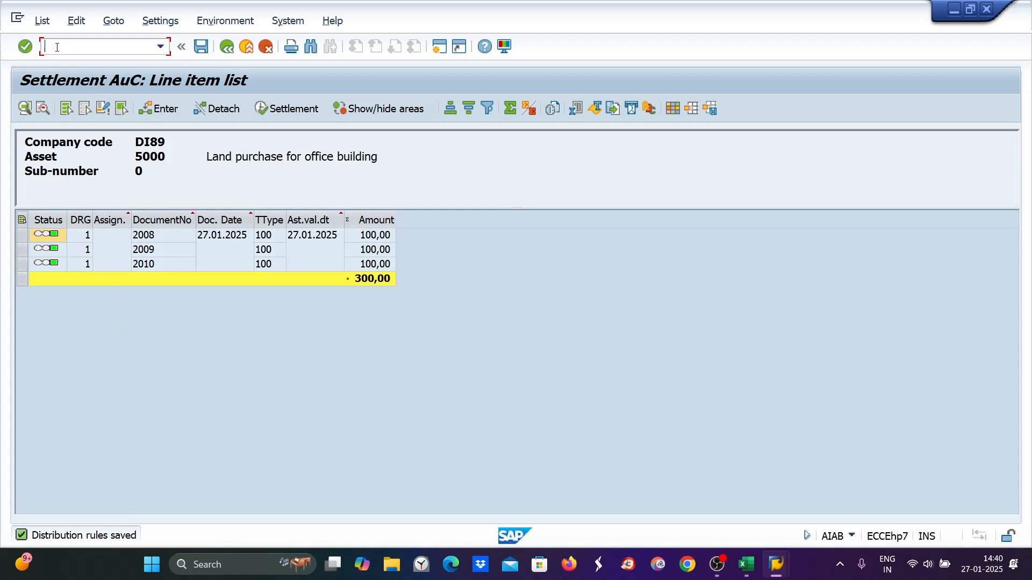
pyautogui.write('/naibu')
pyautogui.press('Return')
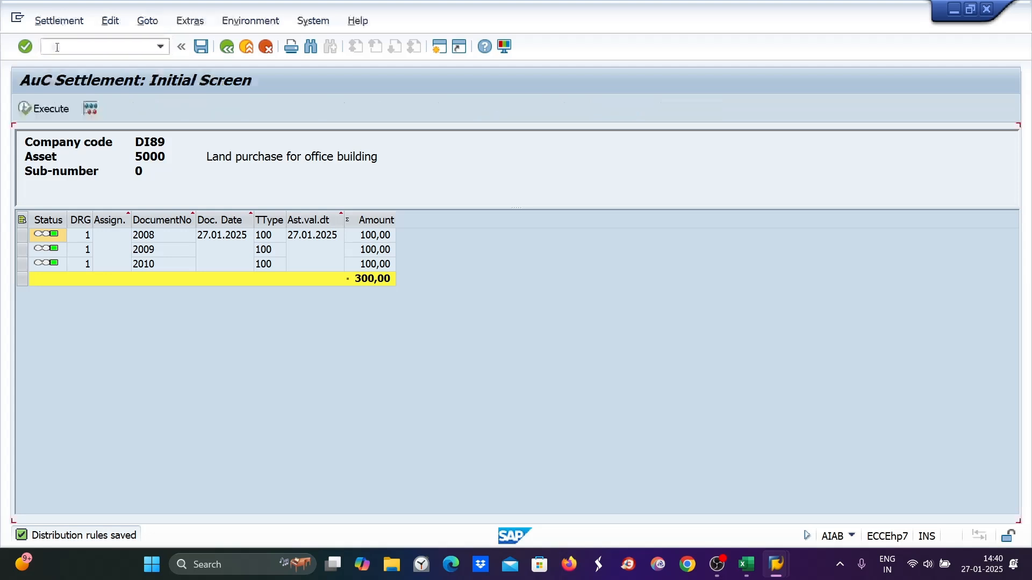
# - Set the asset value date to 27.01.2025 for AuC asset 5000 in company code DI89
pyautogui.moveTo(174, 159); pyautogui.dragTo(135, 153)
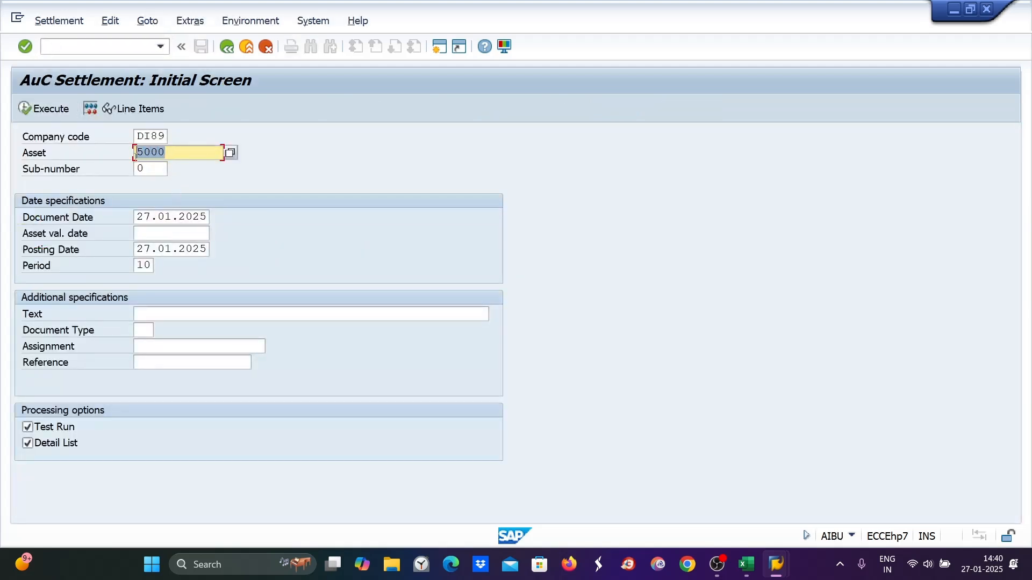
pyautogui.click(230, 153)
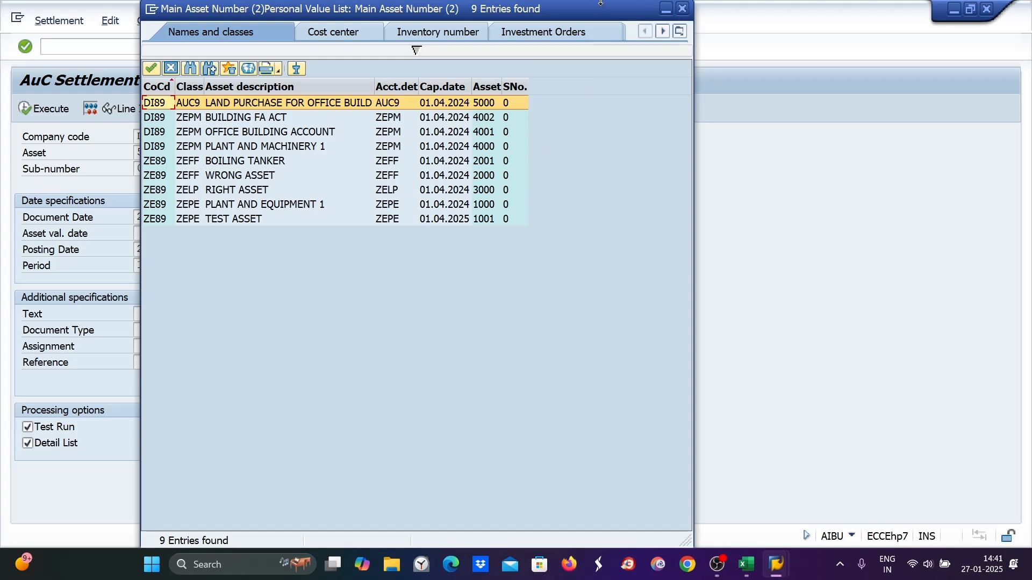
pyautogui.click(682, 9)
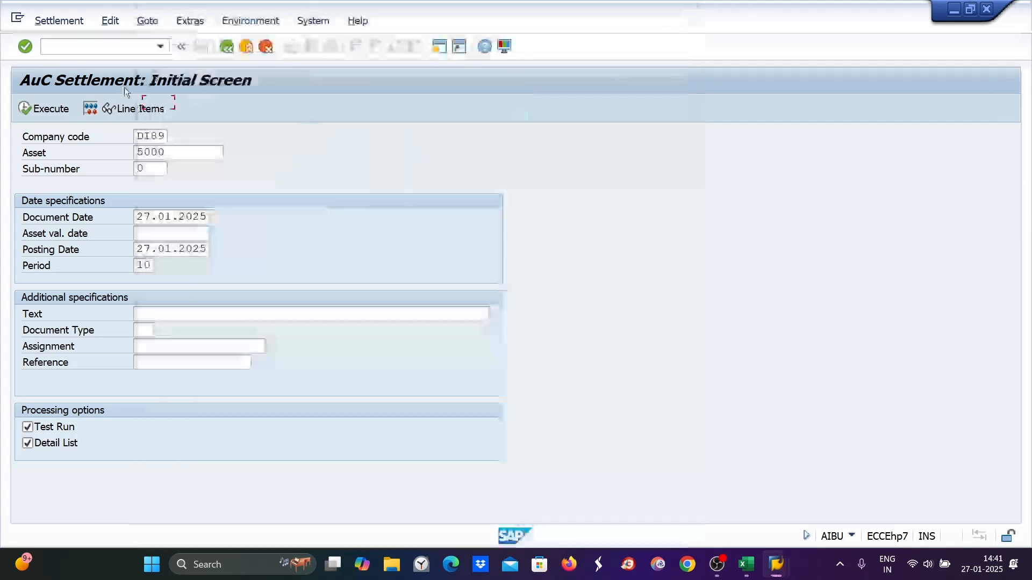
pyautogui.moveTo(170, 152); pyautogui.dragTo(132, 154)
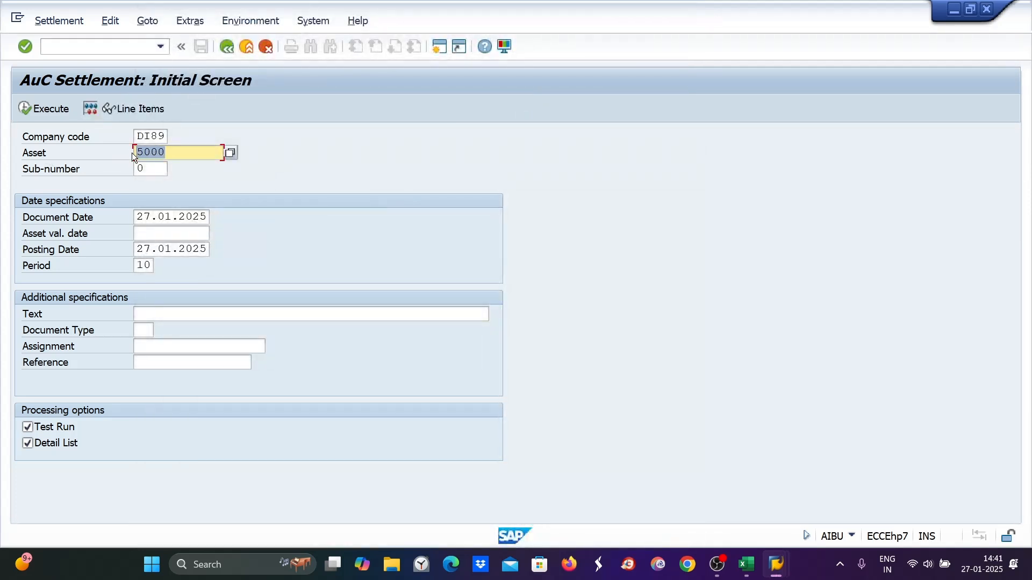
pyautogui.moveTo(135, 217); pyautogui.dragTo(207, 217)
pyautogui.hotkey('ctrl', 'c')
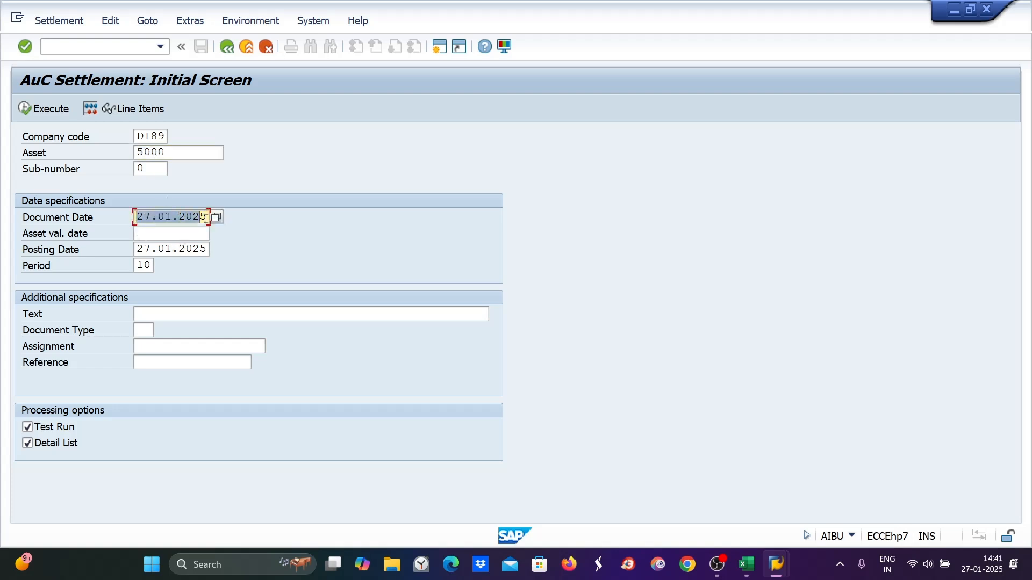
pyautogui.click(165, 151)
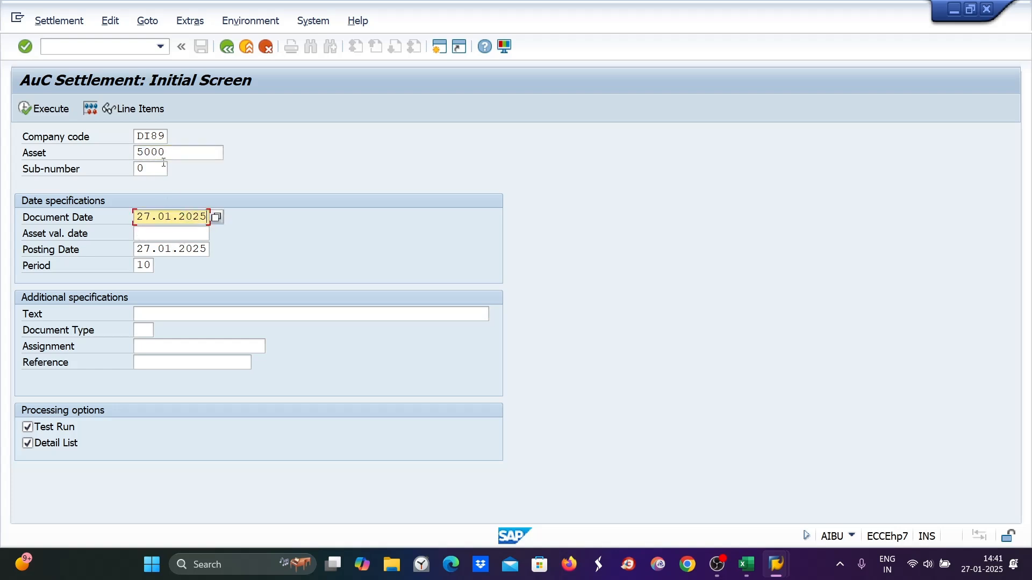
pyautogui.click(147, 230)
pyautogui.hotkey('ctrl', 'v')
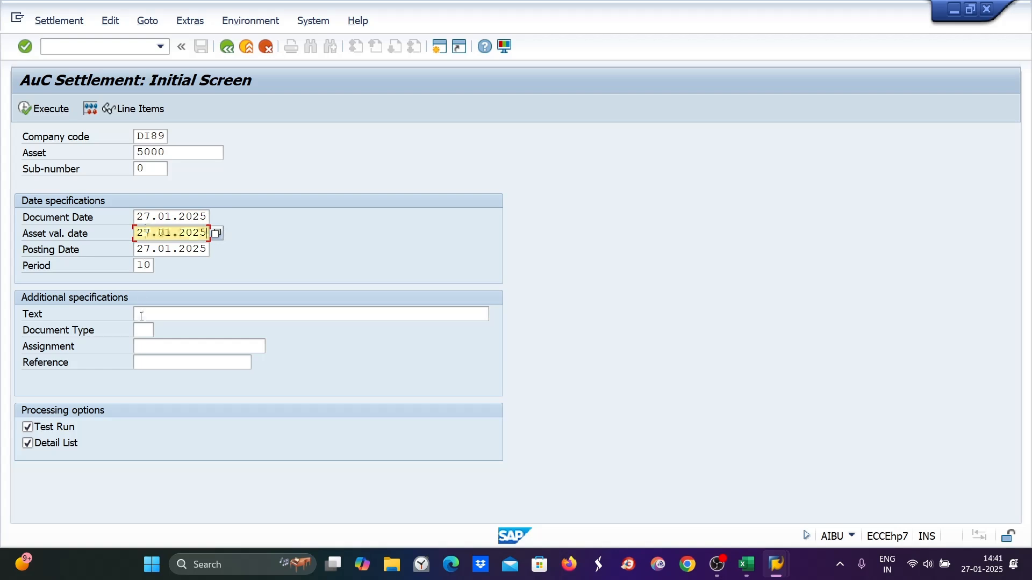
# - Enter the text 'asset under const settlement' and execute the settlement as a test run
pyautogui.click(138, 314)
pyautogui.write('asset under const settlement')
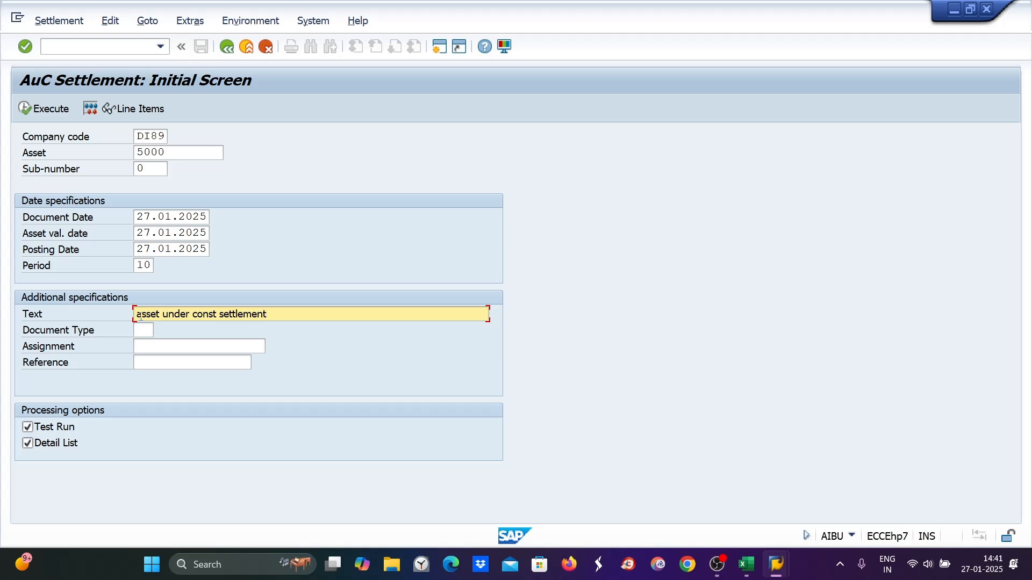
pyautogui.click(34, 110)
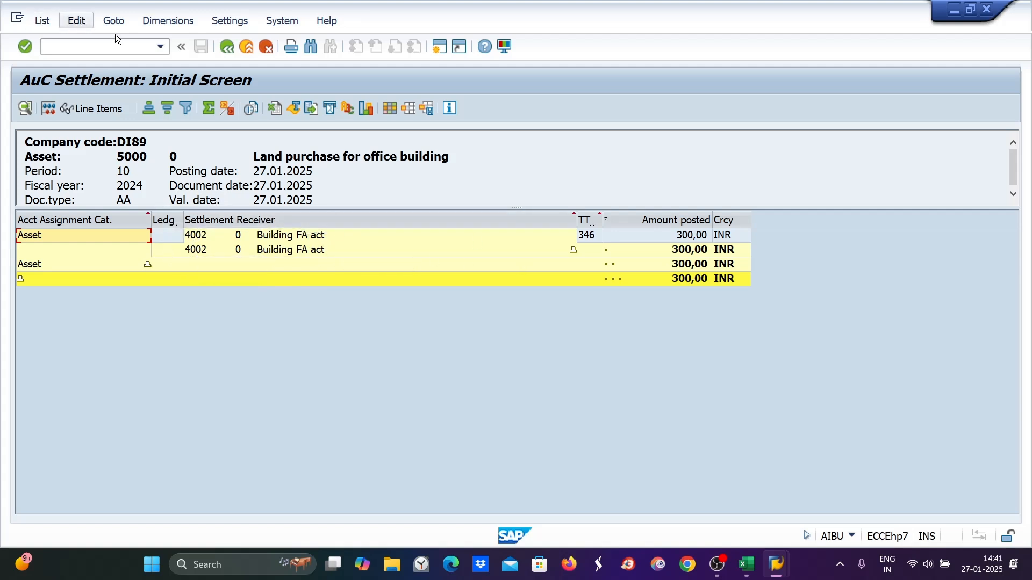
# - Return to the initial screen, turn off Test Run, and execute the actual settlement
pyautogui.click(226, 47)
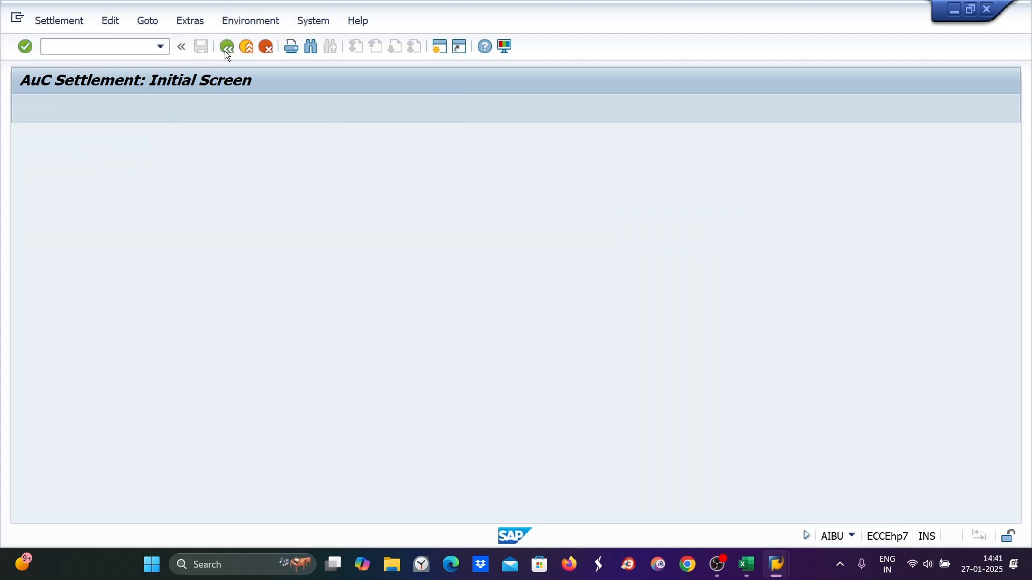
pyautogui.click(27, 428)
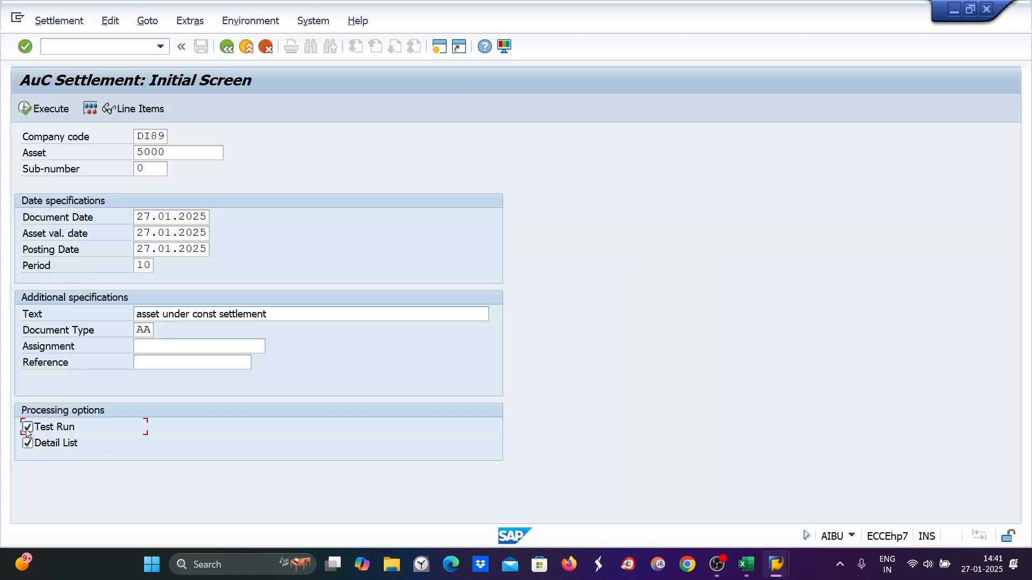
pyautogui.click(47, 108)
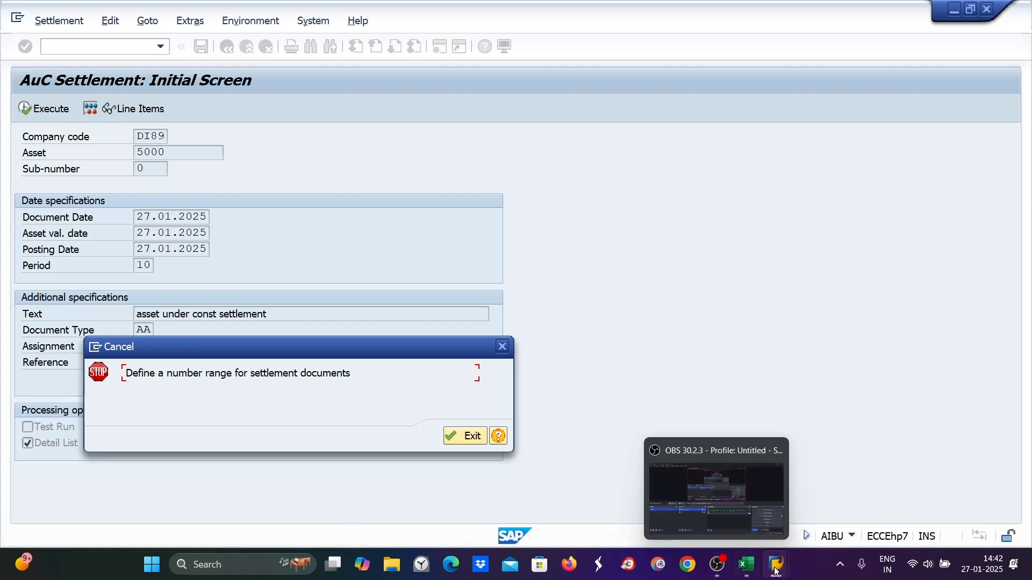
# - Check the Excel notes for the number range step for settlement documents and dismiss the error
pyautogui.click(750, 570)
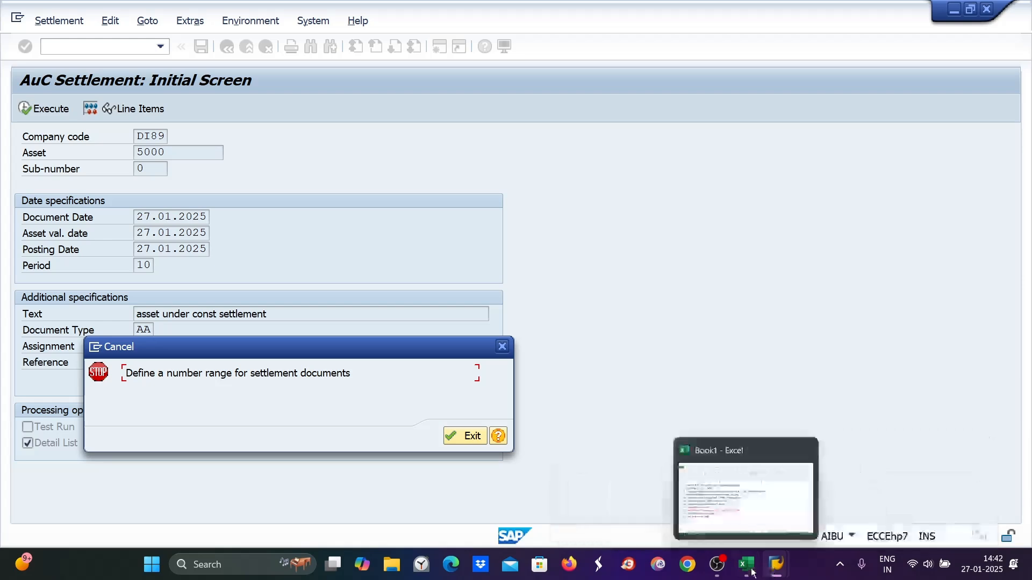
pyautogui.click(117, 363)
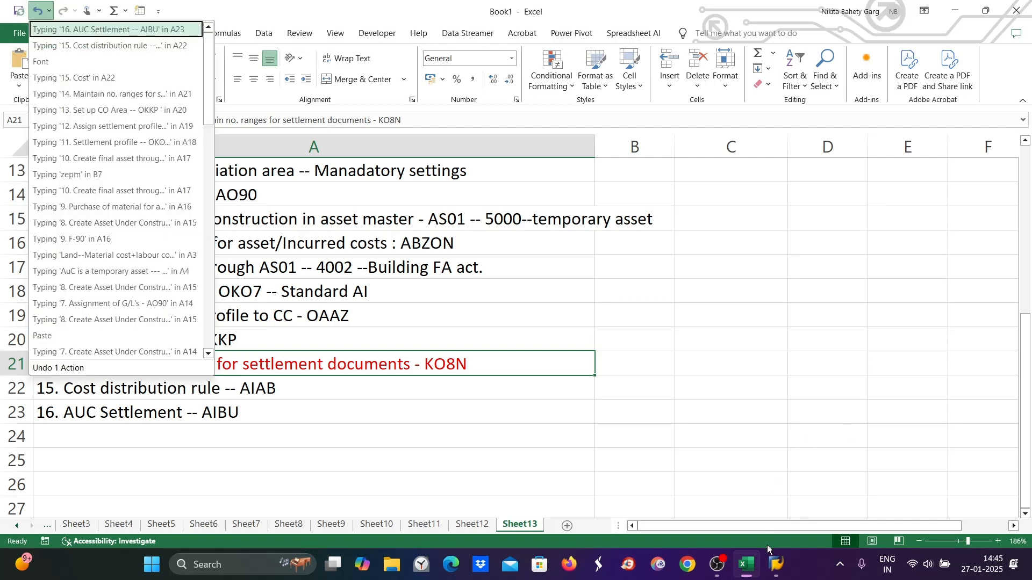
pyautogui.moveTo(777, 564)
pyautogui.click(866, 524)
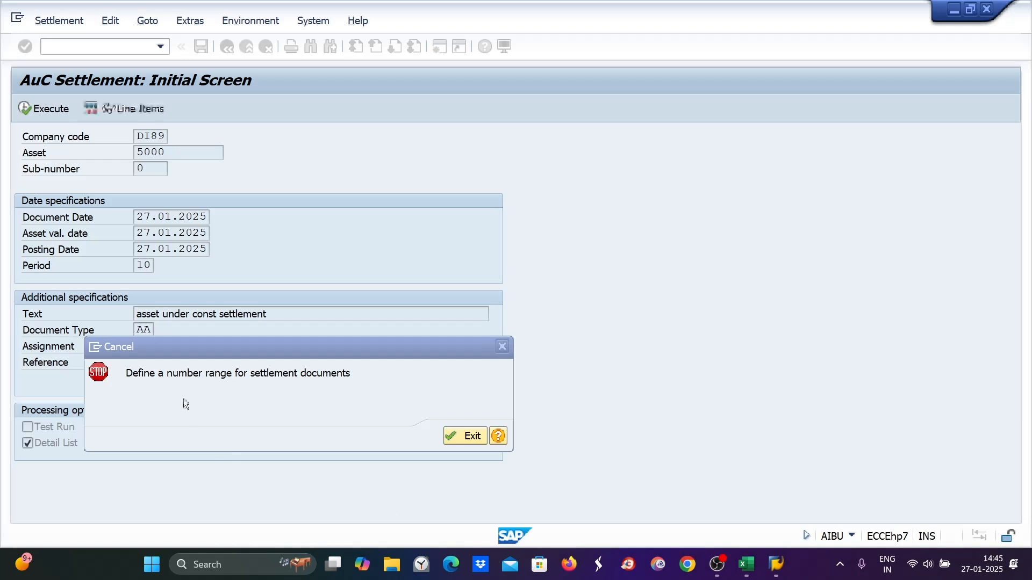
pyautogui.click(475, 433)
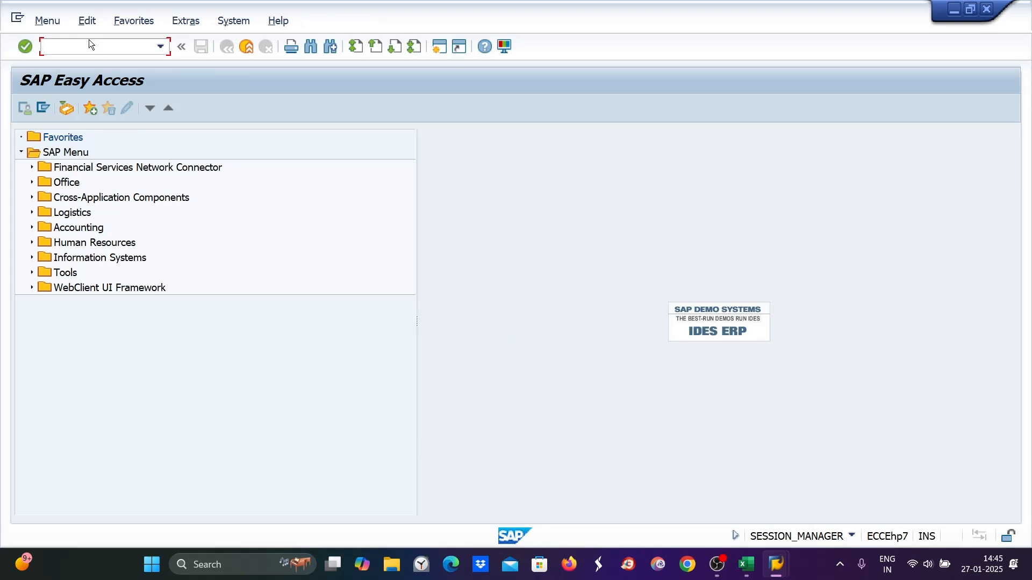
pyautogui.click(755, 565)
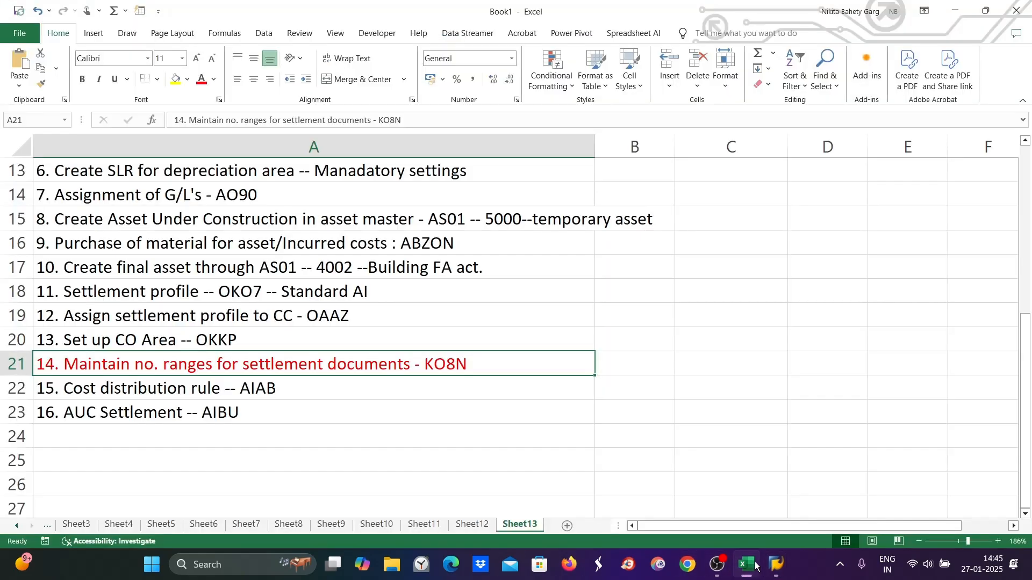
pyautogui.click(740, 577)
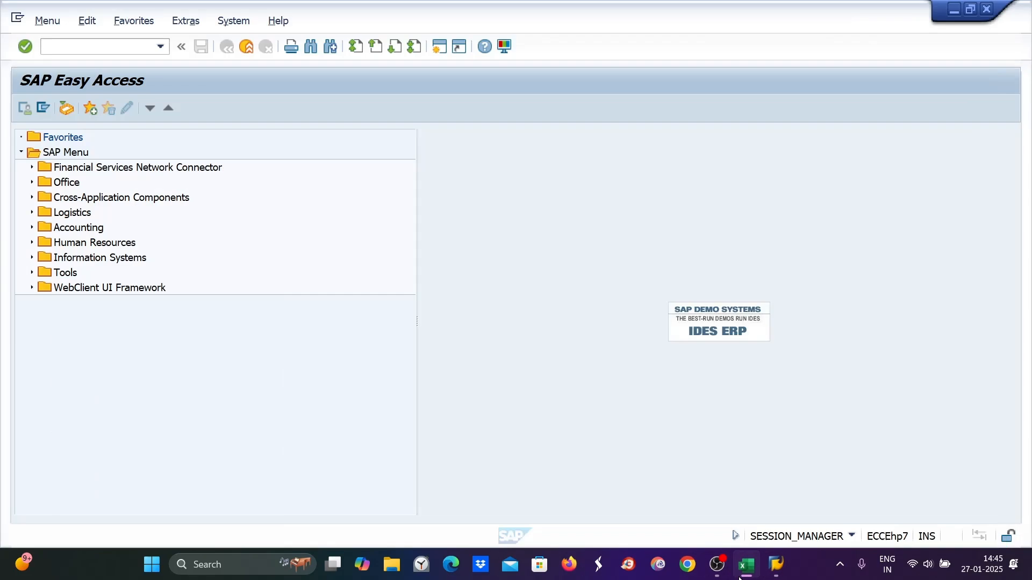
# - Open transaction KO8N and review the CO object settlement number range intervals and groups
pyautogui.write('ko8n')
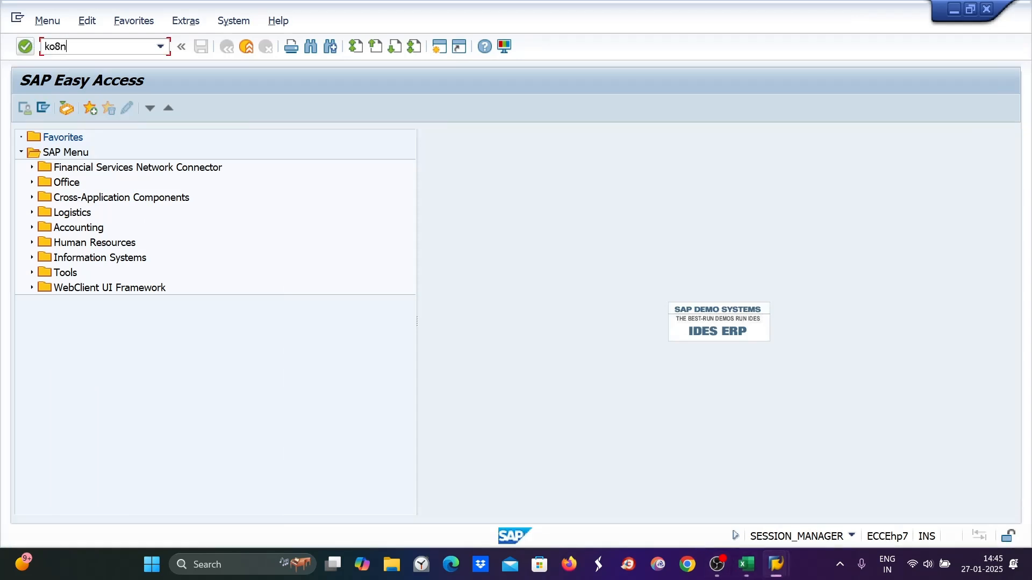
pyautogui.press('Return')
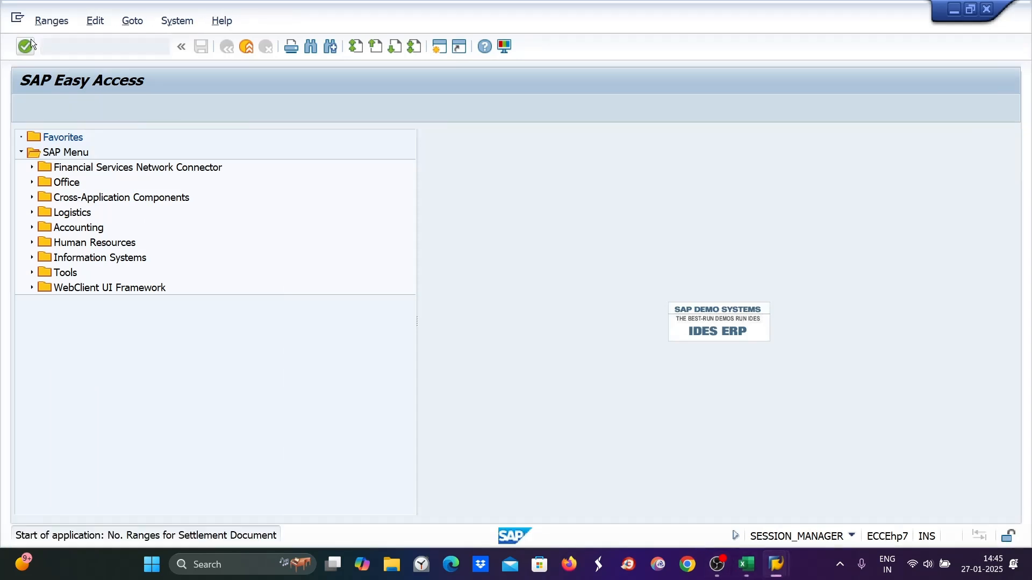
pyautogui.click(204, 169)
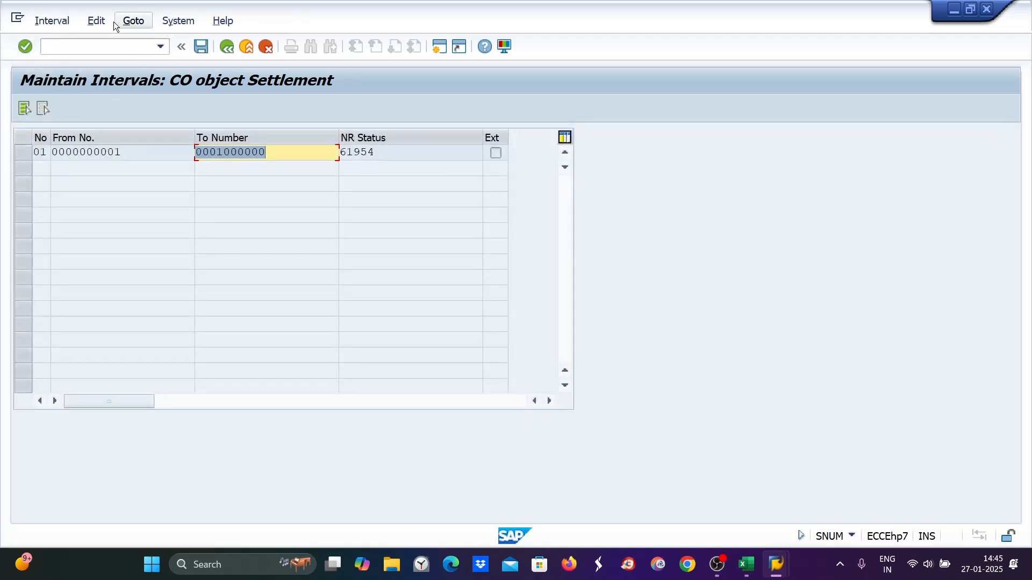
pyautogui.click(131, 20)
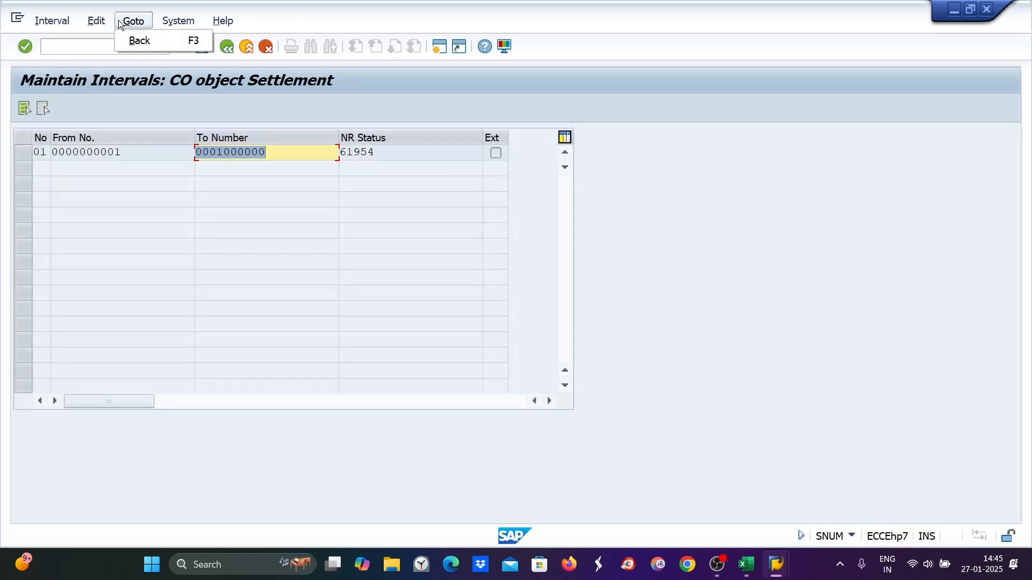
pyautogui.click(226, 47)
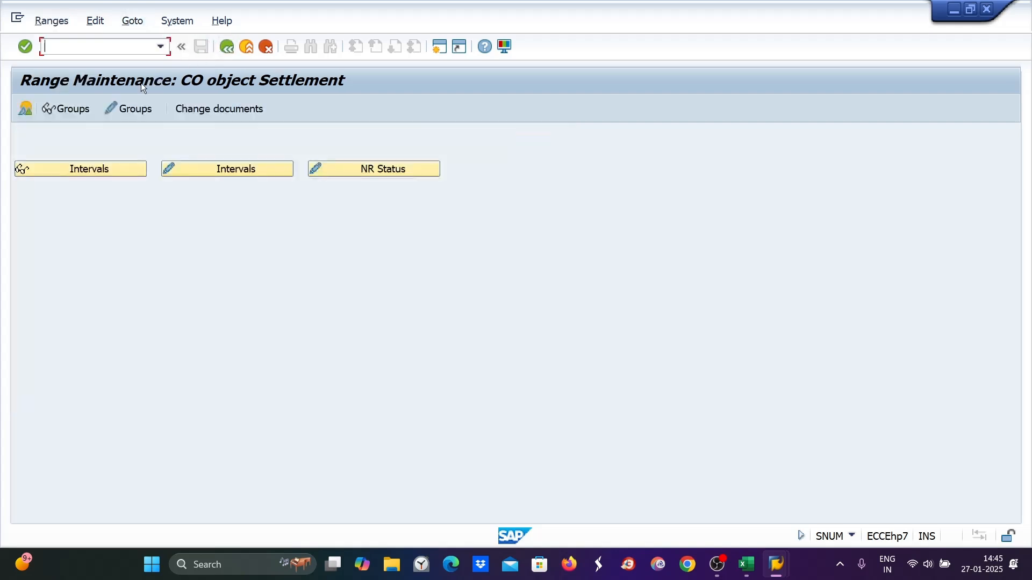
pyautogui.click(128, 109)
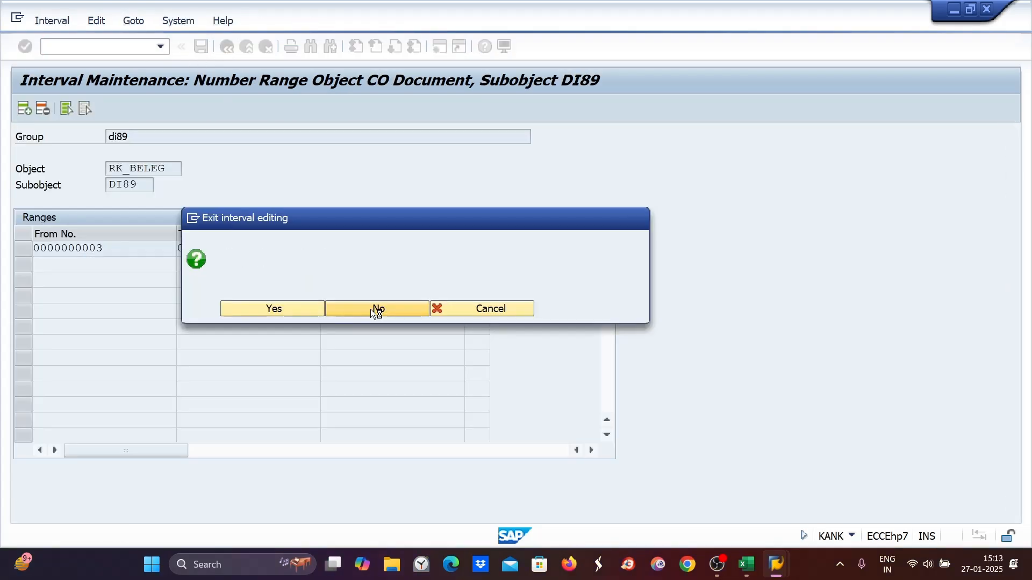
# - Try to change the group of element DI89 in the RK_BELEG number range
pyautogui.click(371, 308)
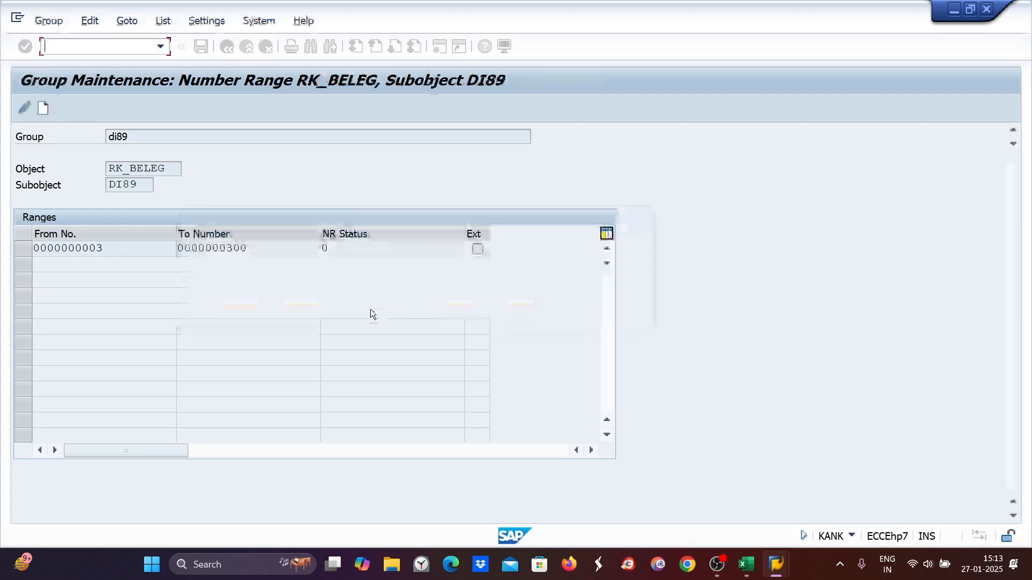
pyautogui.click(38, 185)
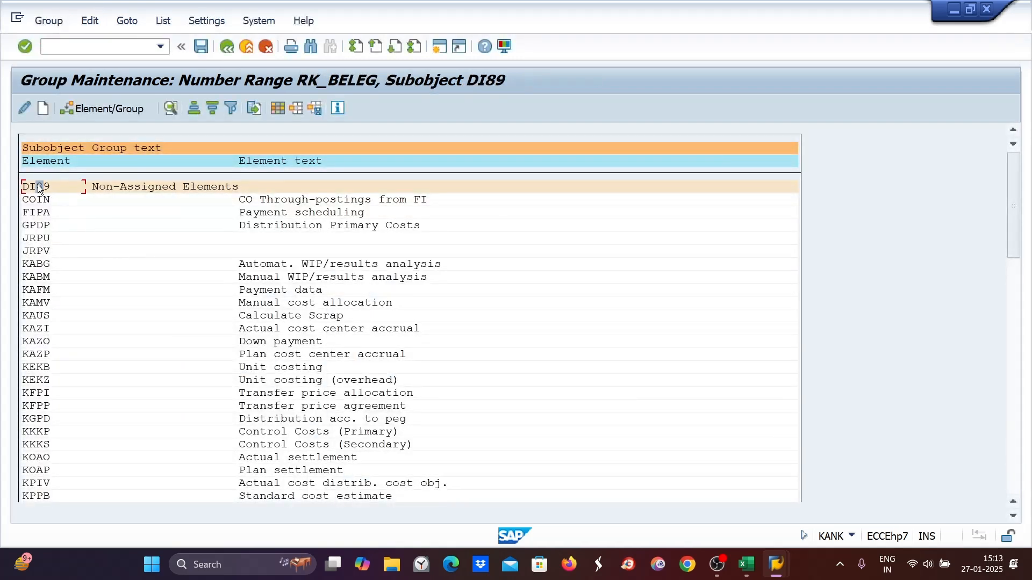
pyautogui.doubleClick(38, 185)
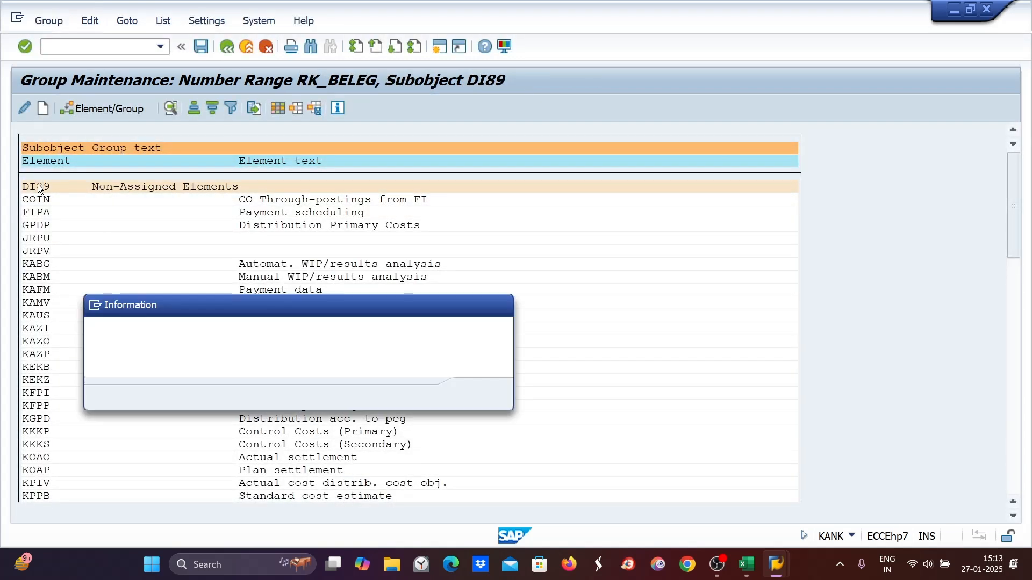
pyautogui.click(478, 394)
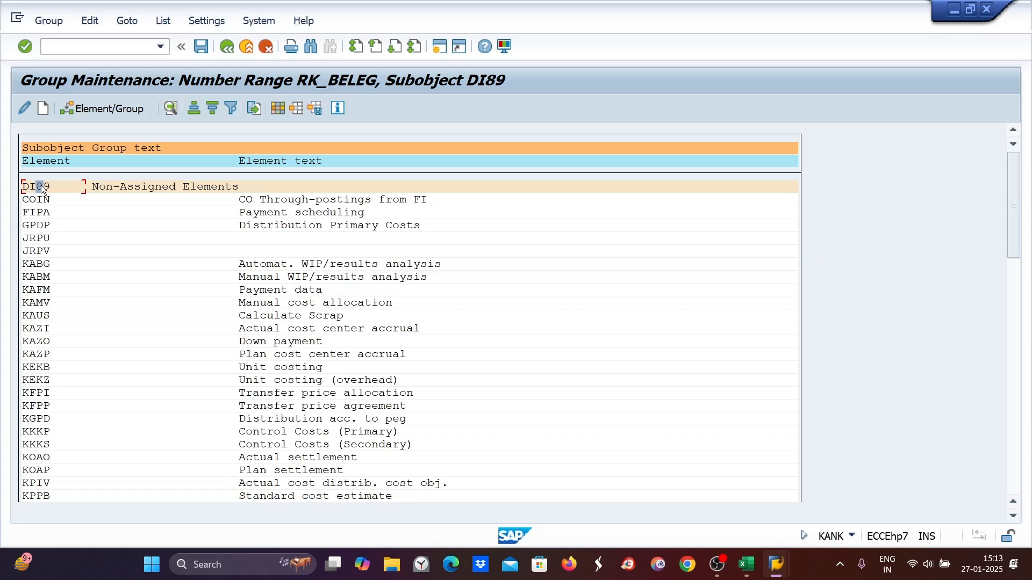
pyautogui.click(25, 108)
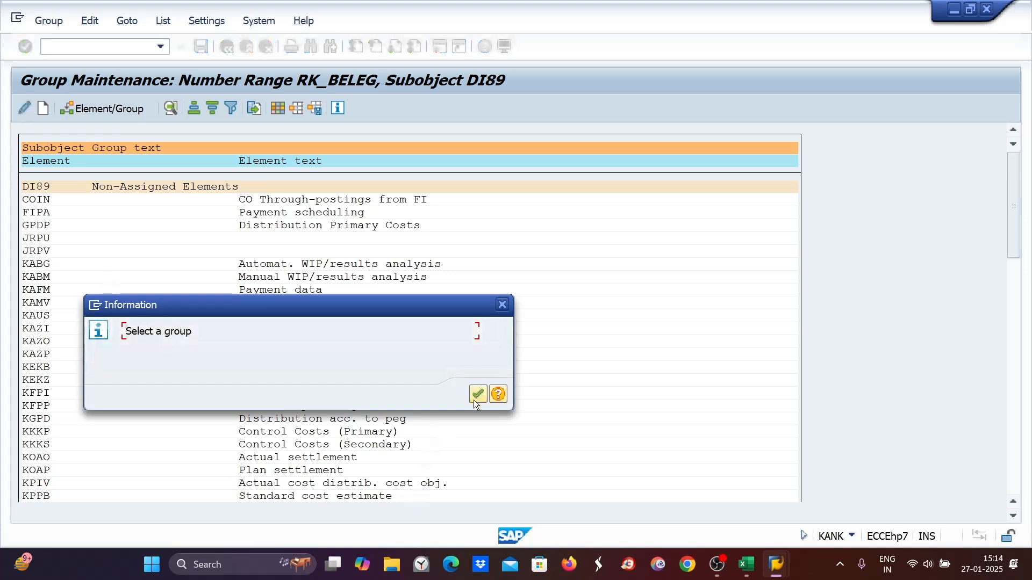
pyautogui.click(474, 397)
pyautogui.click(42, 110)
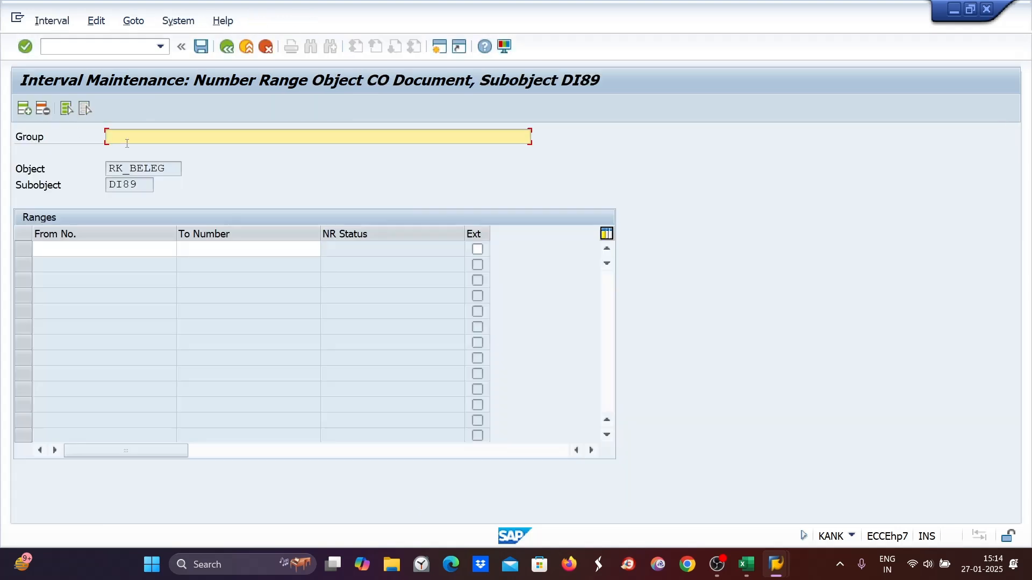
pyautogui.click(114, 137)
pyautogui.click(226, 48)
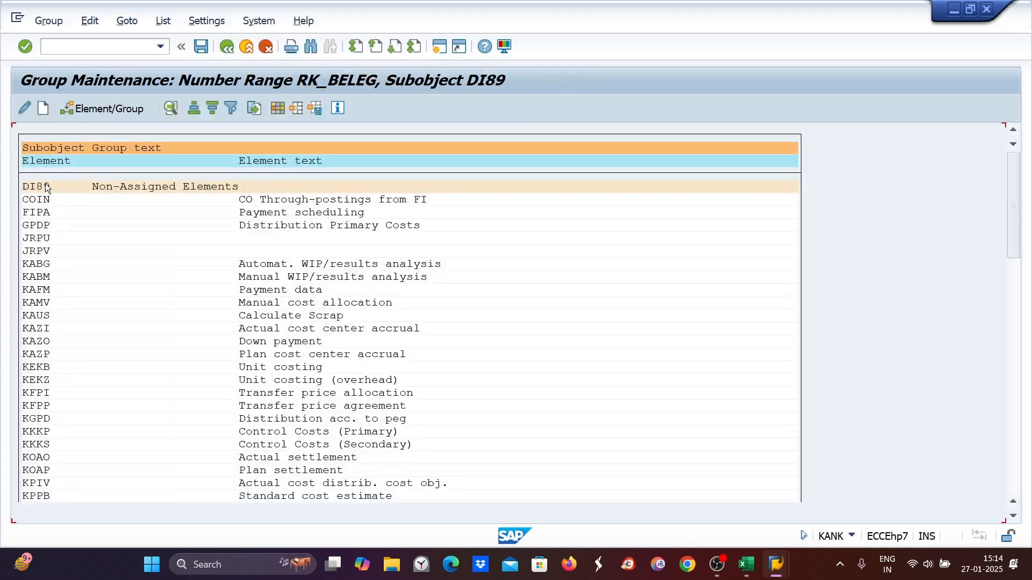
pyautogui.click(47, 188)
# - Assign element COIN to the di89 group in number range RK_BELEG and save the group maintenance
pyautogui.click(38, 200)
pyautogui.click(100, 110)
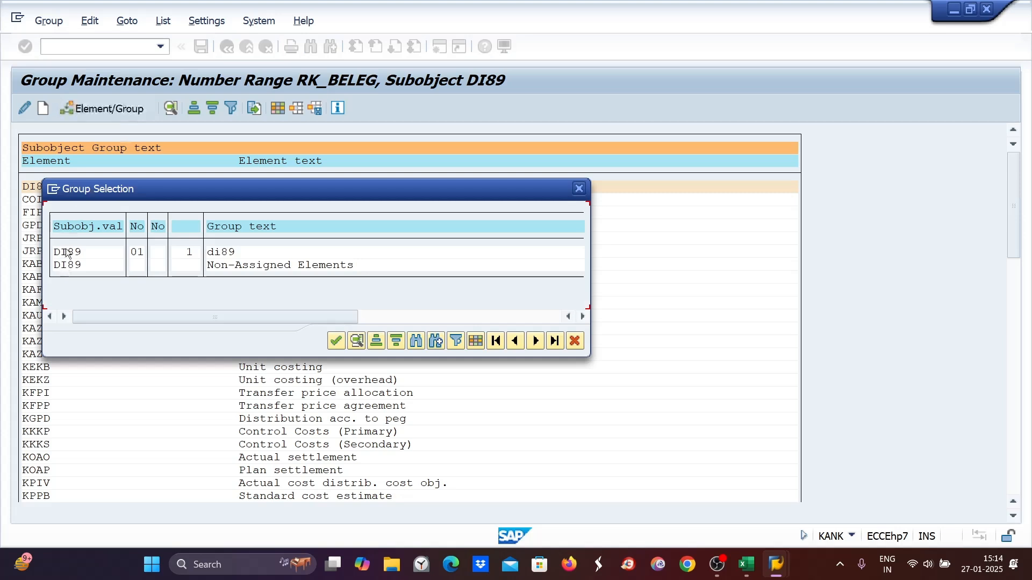
pyautogui.click(329, 345)
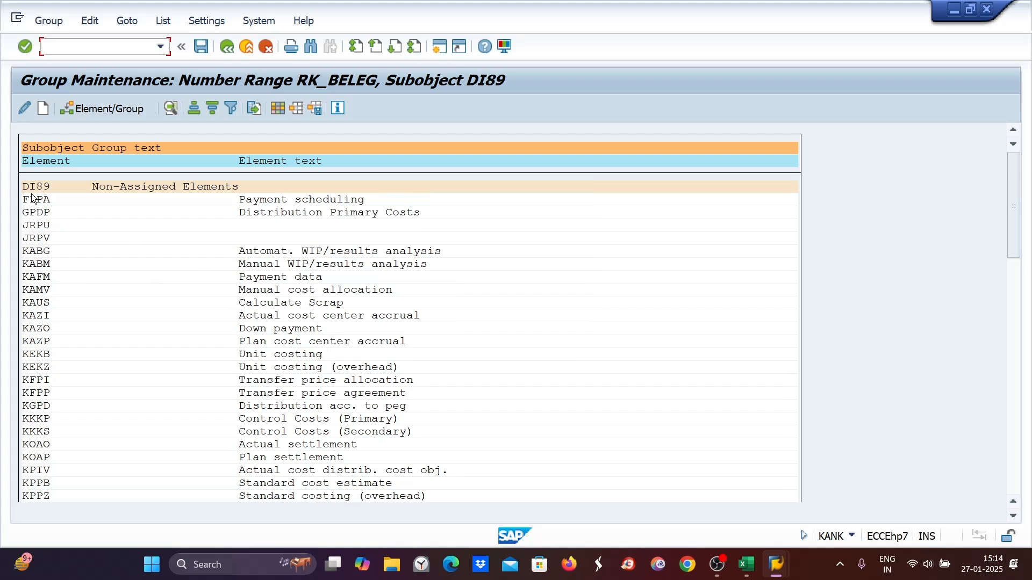
pyautogui.moveTo(1014, 215); pyautogui.dragTo(1003, 458)
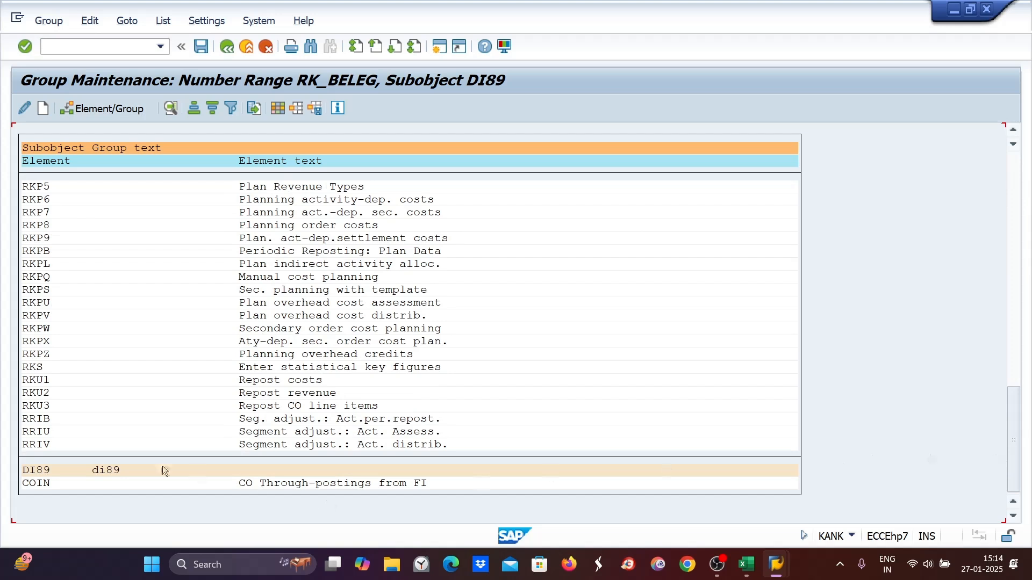
pyautogui.click(33, 469)
pyautogui.scroll(1, 199, 249)
pyautogui.scroll(6, 217, 244)
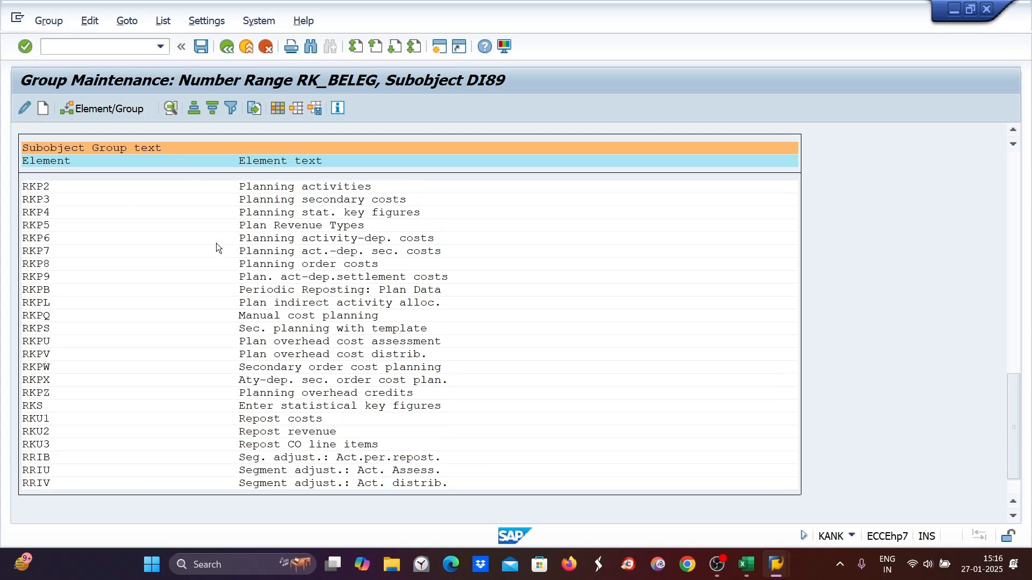
pyautogui.scroll(5, 216, 244)
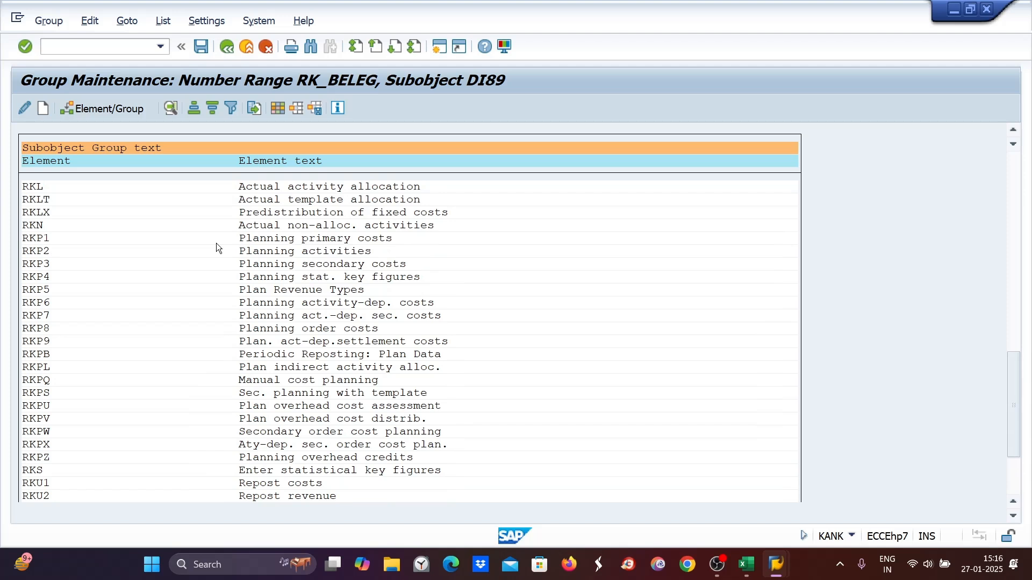
pyautogui.moveTo(1014, 403); pyautogui.dragTo(989, 222)
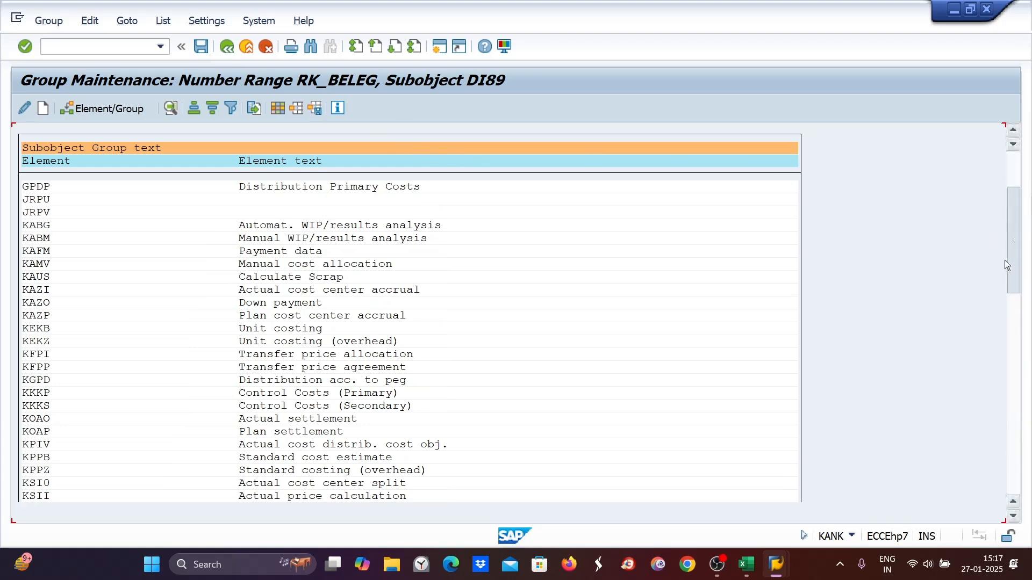
pyautogui.moveTo(1014, 264); pyautogui.dragTo(1015, 478)
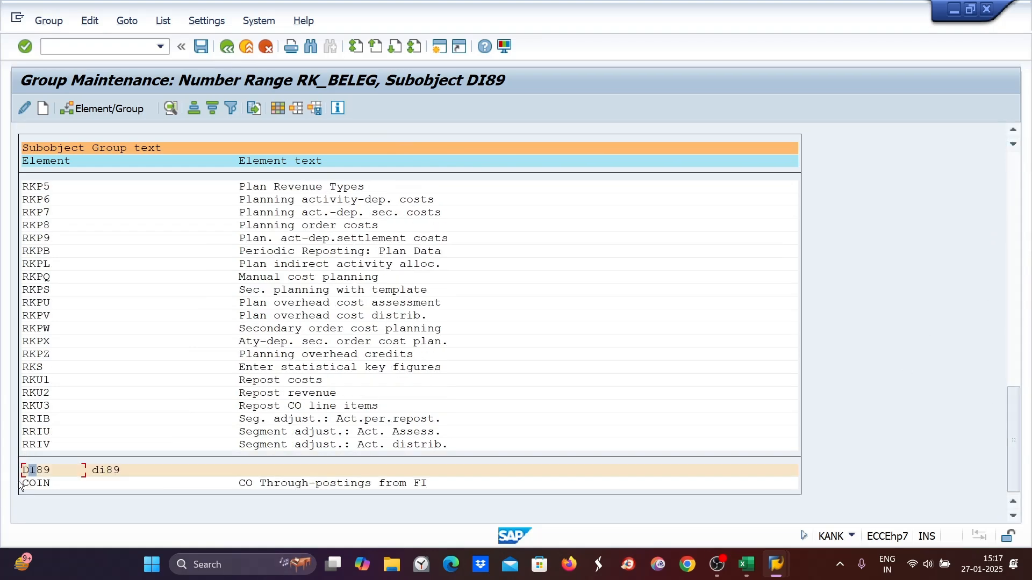
pyautogui.click(200, 47)
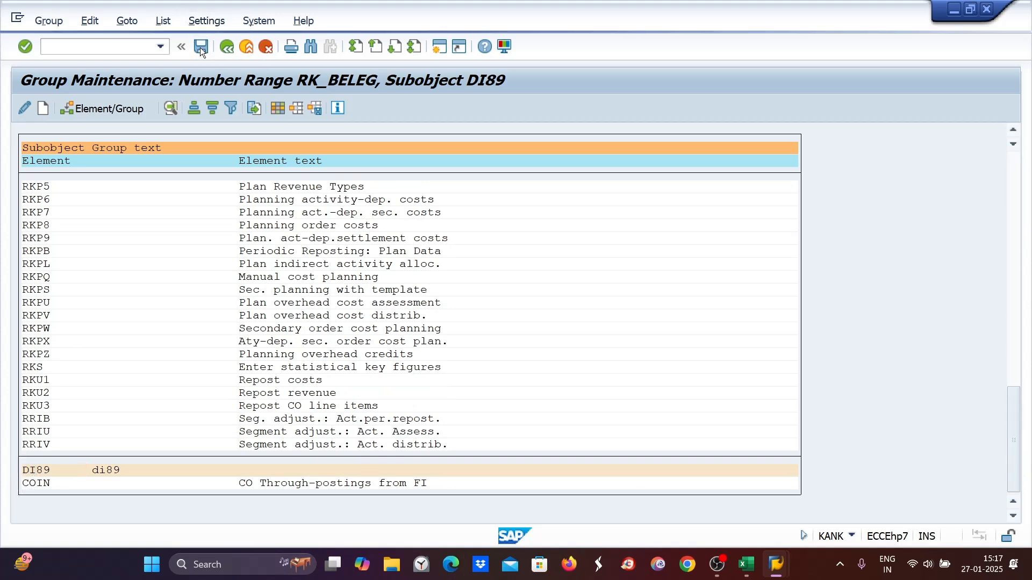
# - Open group maintenance for settlement document number range CO_ABRECHN, try to assign element DI89 to the Standard accounting document group, and save
pyautogui.click(226, 47)
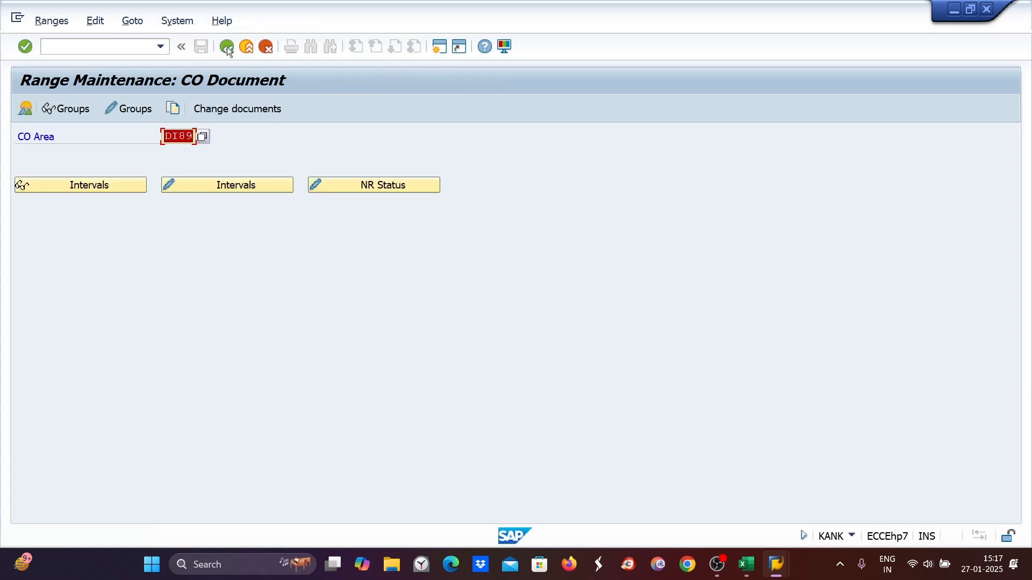
pyautogui.click(227, 47)
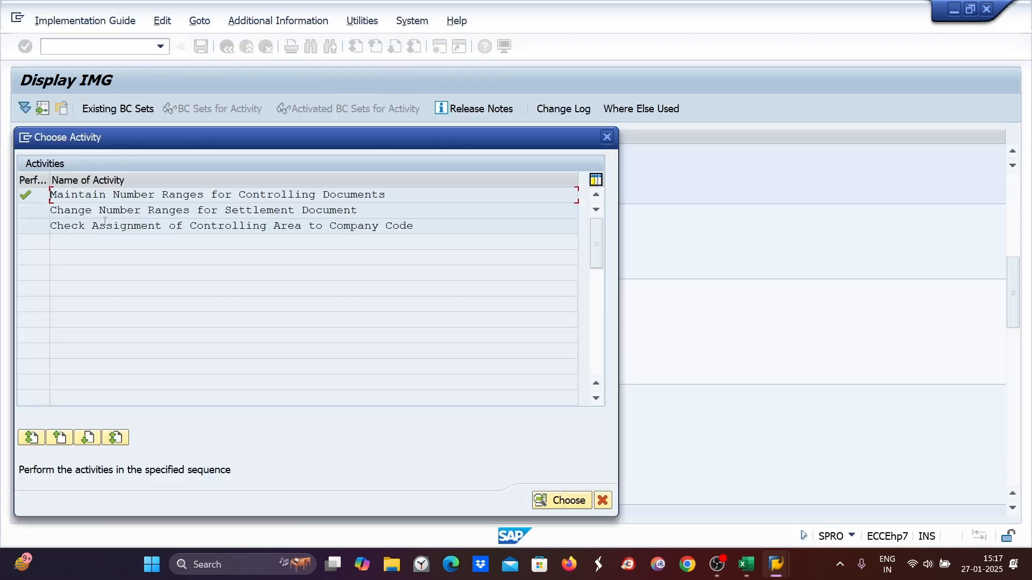
pyautogui.doubleClick(170, 210)
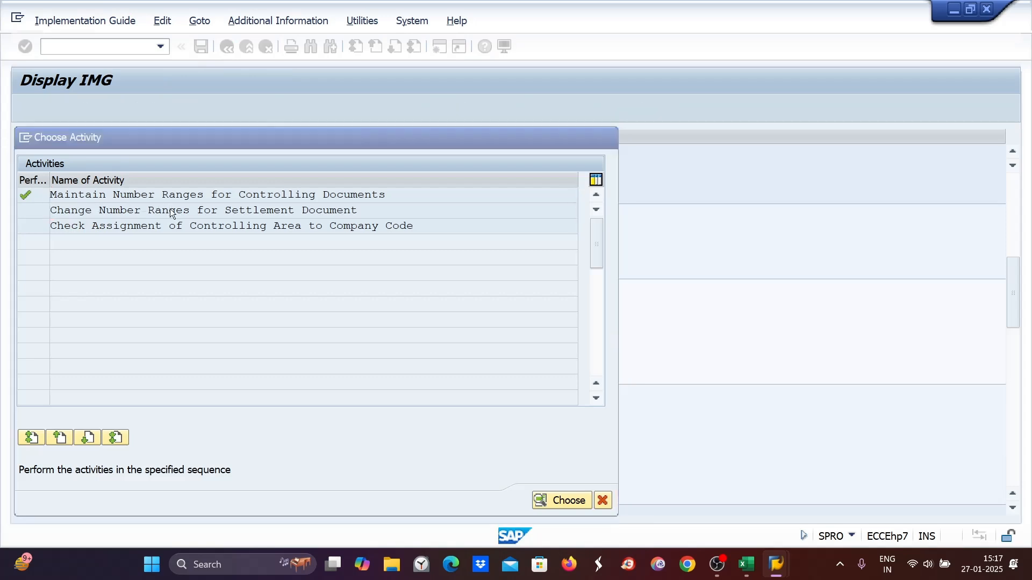
pyautogui.click(135, 109)
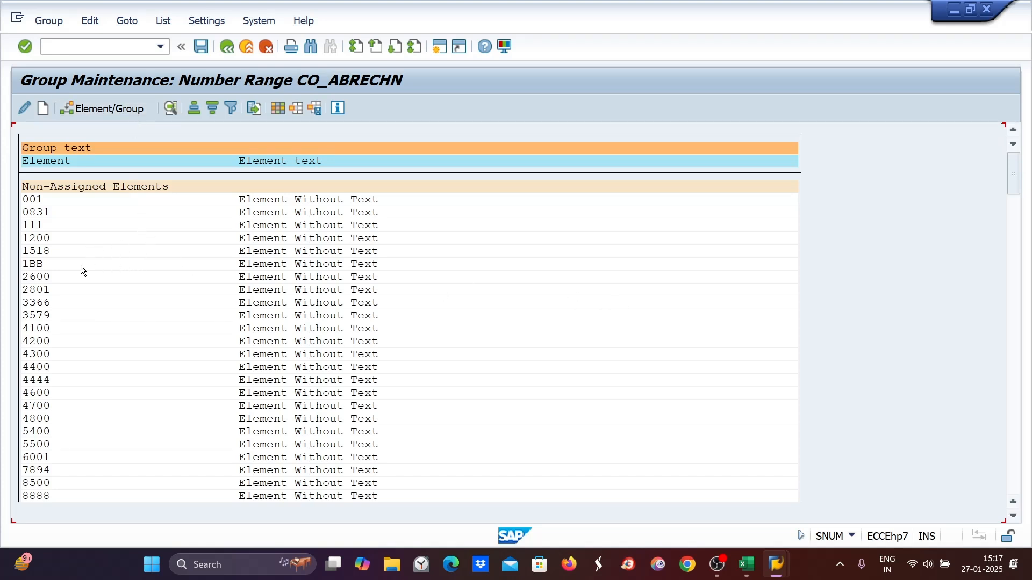
pyautogui.moveTo(1013, 191); pyautogui.dragTo(1015, 284)
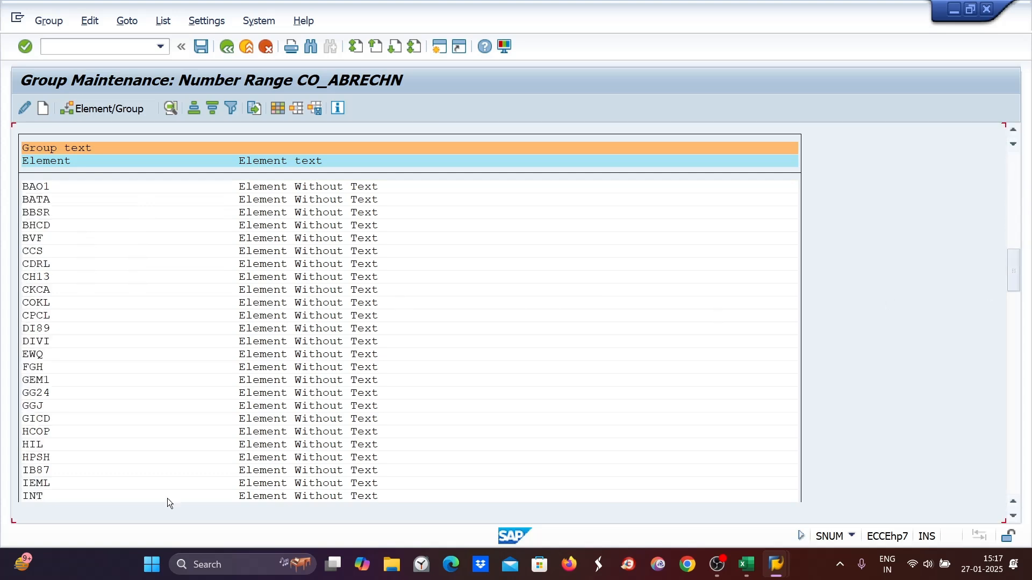
pyautogui.click(32, 330)
pyautogui.click(105, 113)
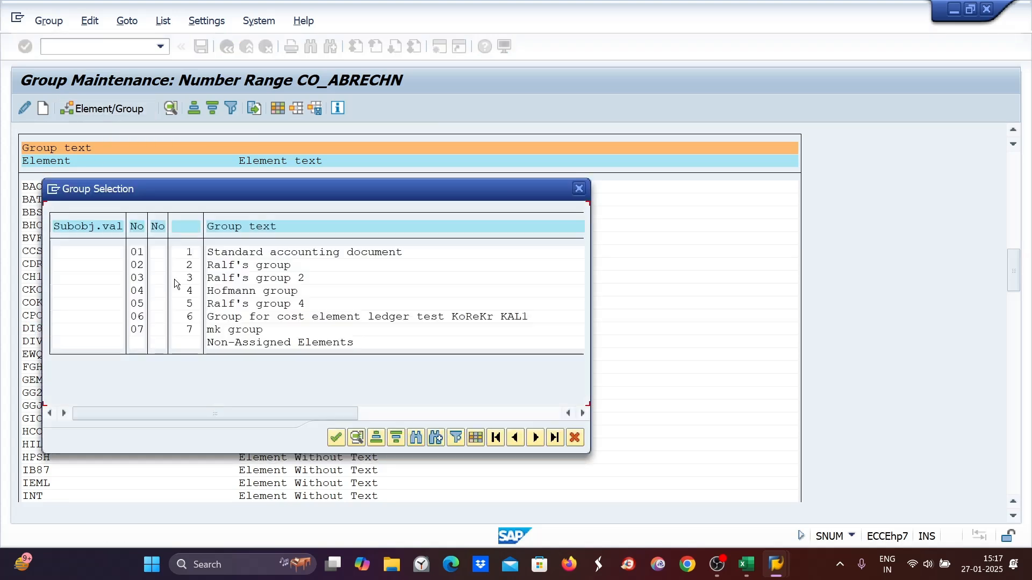
pyautogui.doubleClick(233, 253)
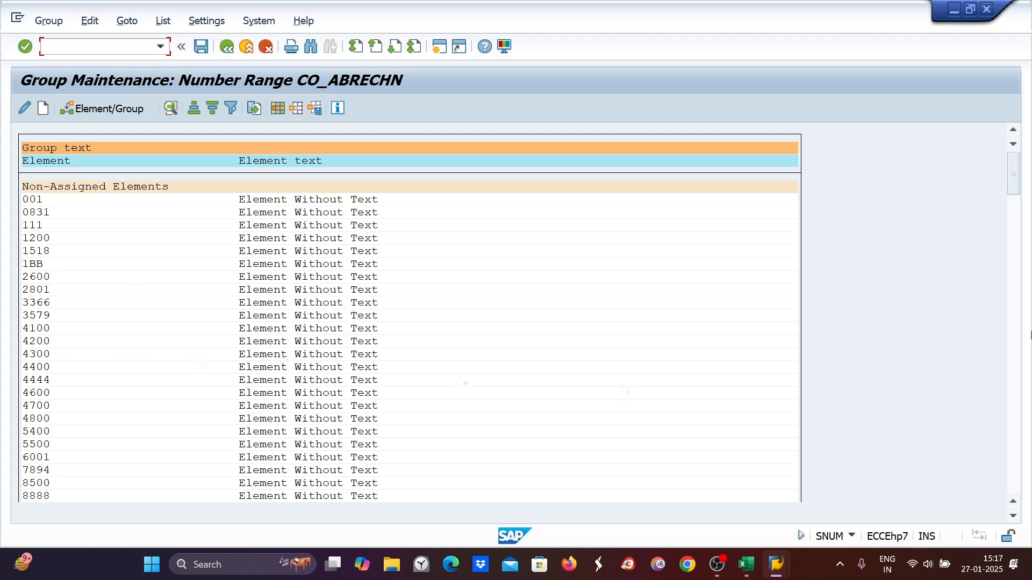
pyautogui.moveTo(1015, 185); pyautogui.dragTo(1016, 466)
pyautogui.scroll(-1, 118, 375)
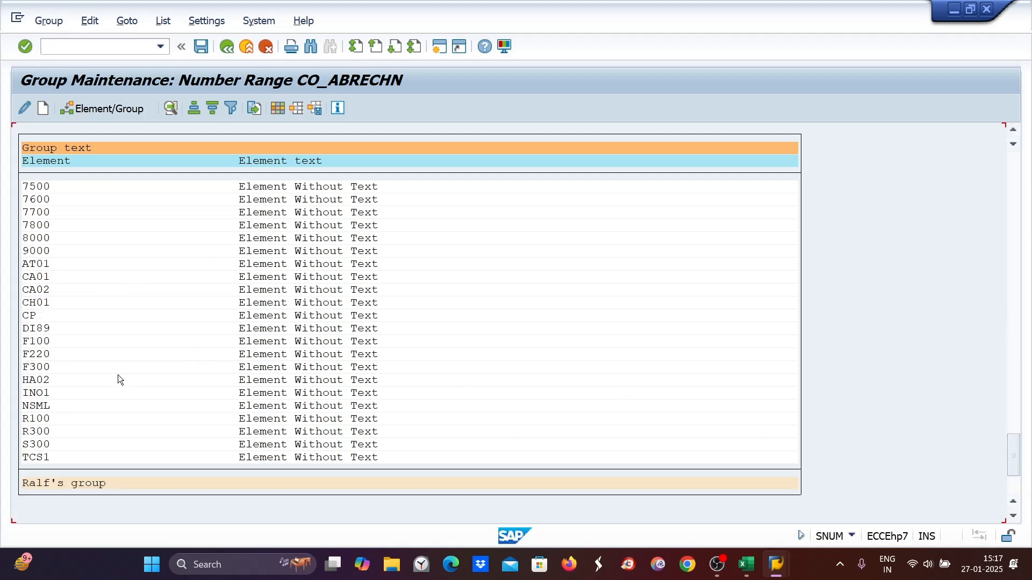
pyautogui.scroll(1, 118, 376)
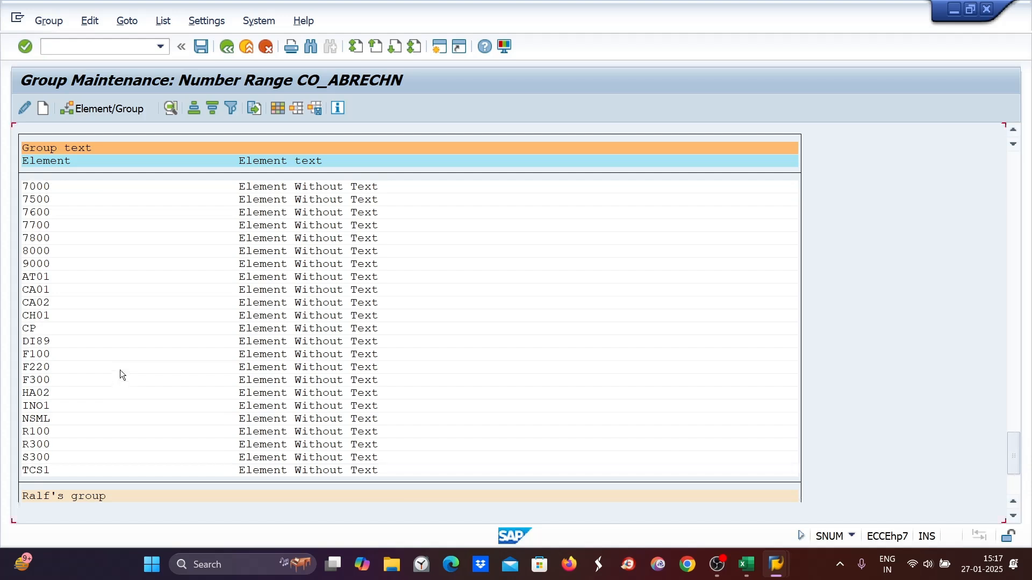
pyautogui.click(24, 341)
pyautogui.click(202, 46)
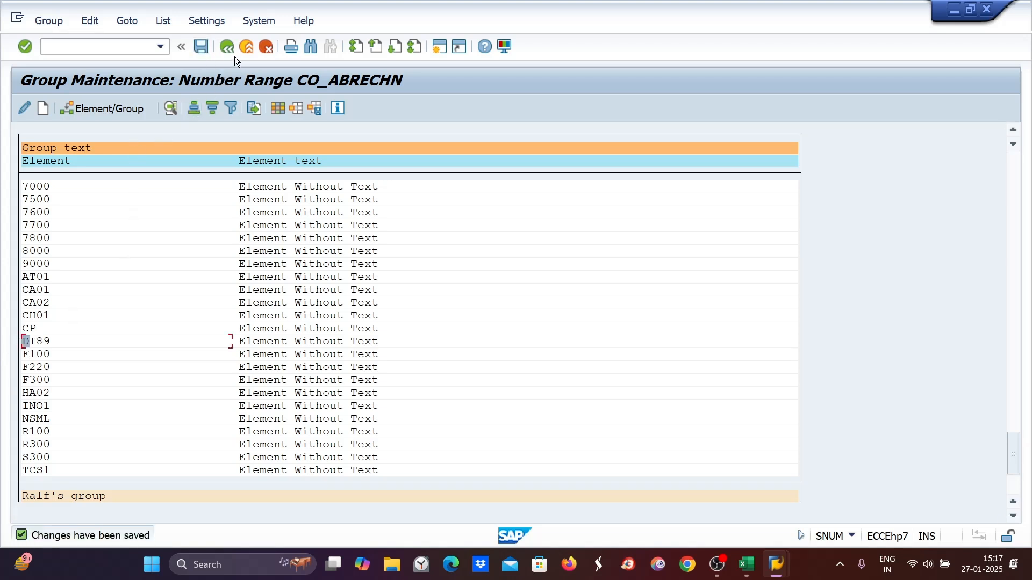
# - Leave the number range maintenance and start transaction AIBU for AuC settlement
pyautogui.click(227, 46)
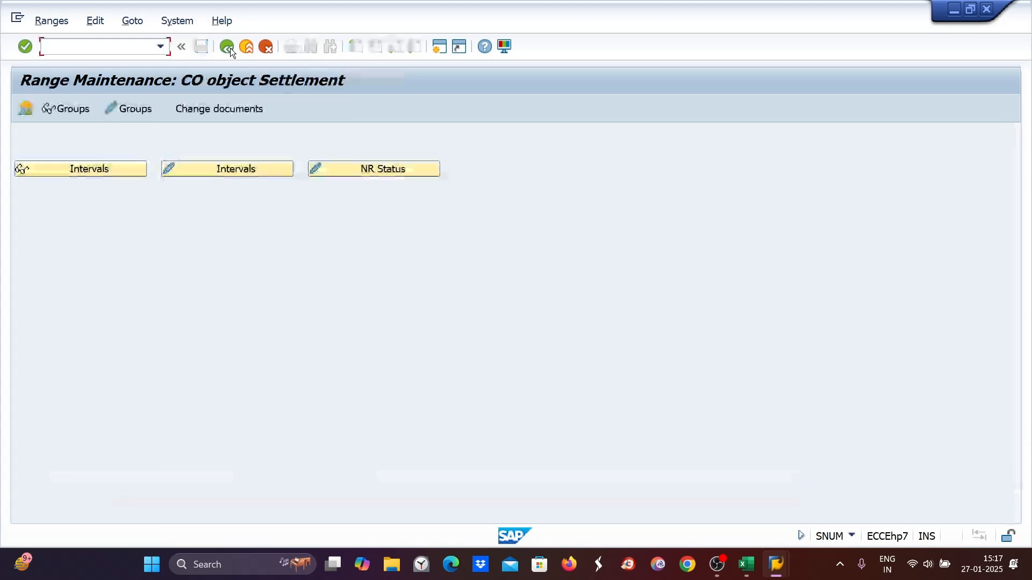
pyautogui.click(227, 47)
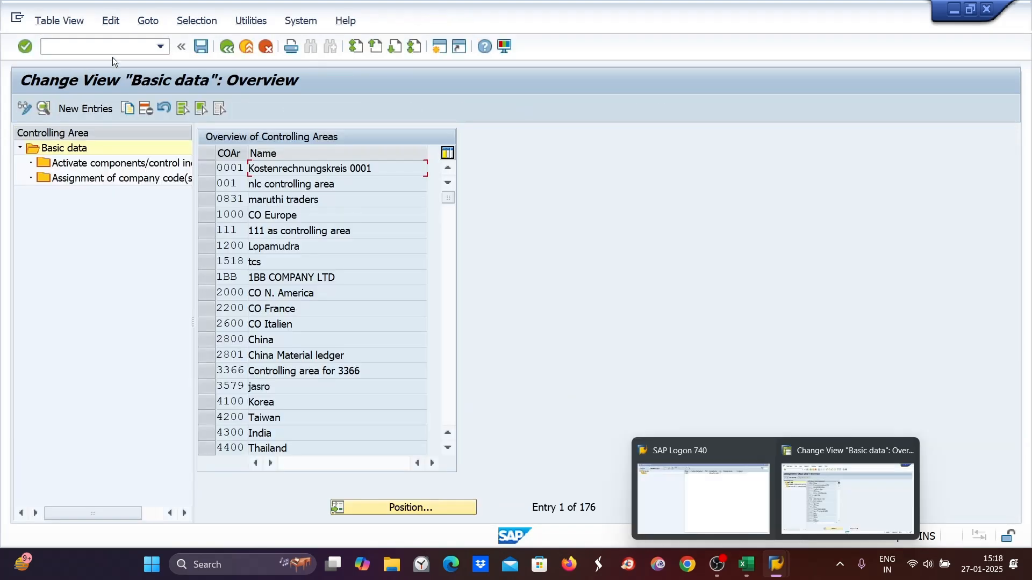
pyautogui.click(59, 45)
pyautogui.write('/NAIBU')
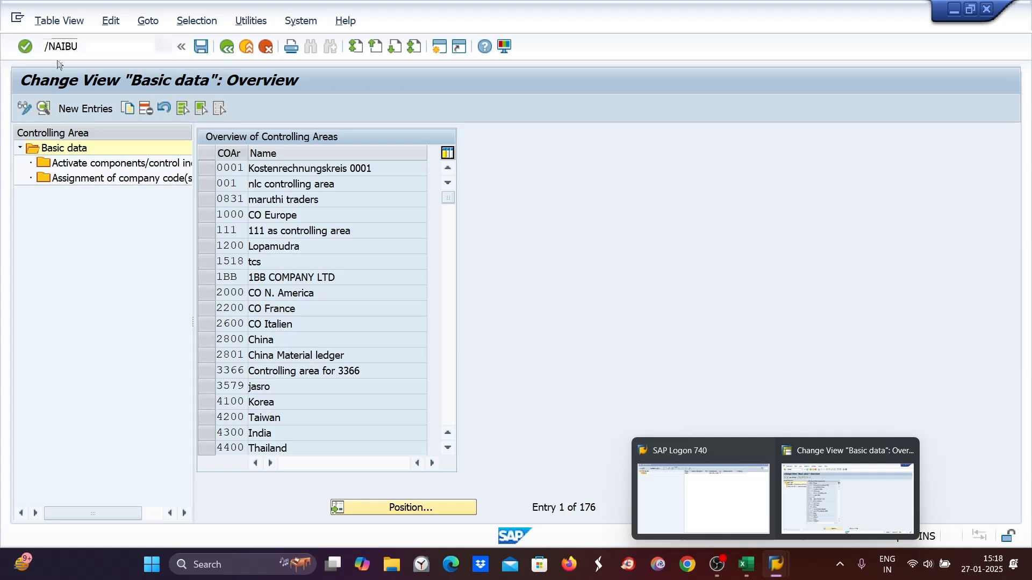
pyautogui.press('Return')
# - Enter company code DI89, asset 5000, asset value date 27.01.2025, period 10 and text 'asset under const settlement', then run a test settlement
pyautogui.click(147, 134)
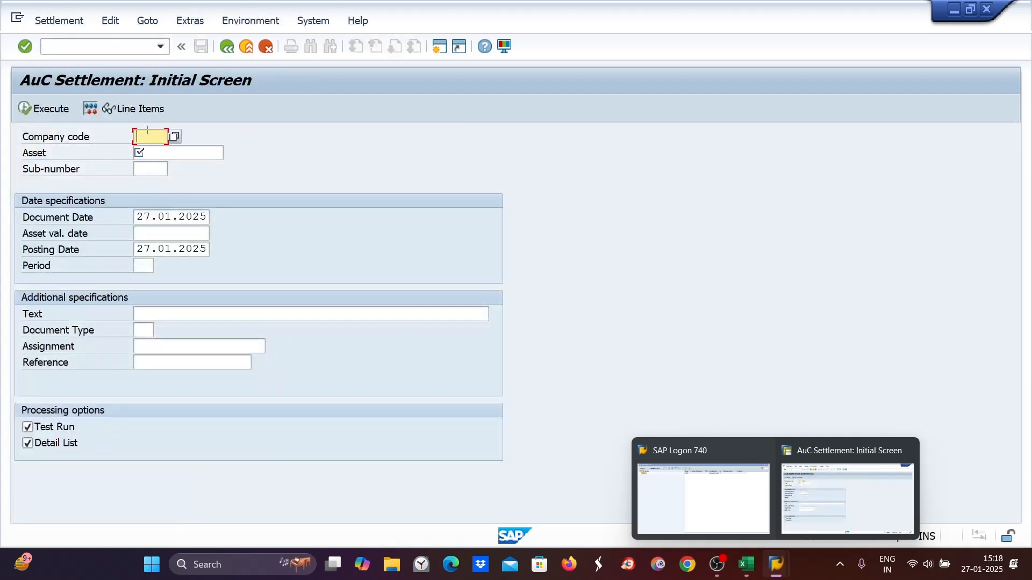
pyautogui.write('DI89')
pyautogui.click(148, 153)
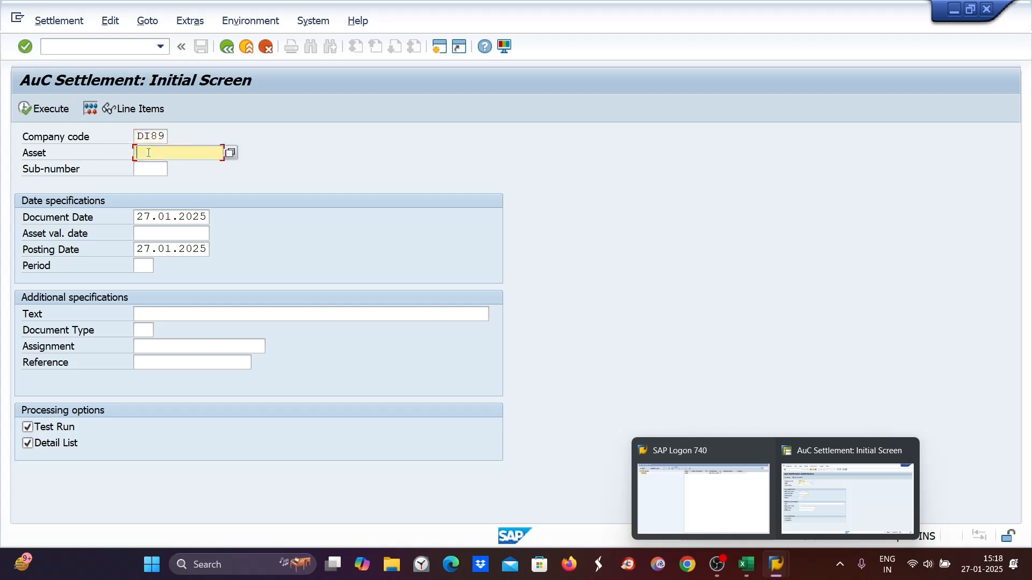
pyautogui.write('5000')
pyautogui.click(148, 215)
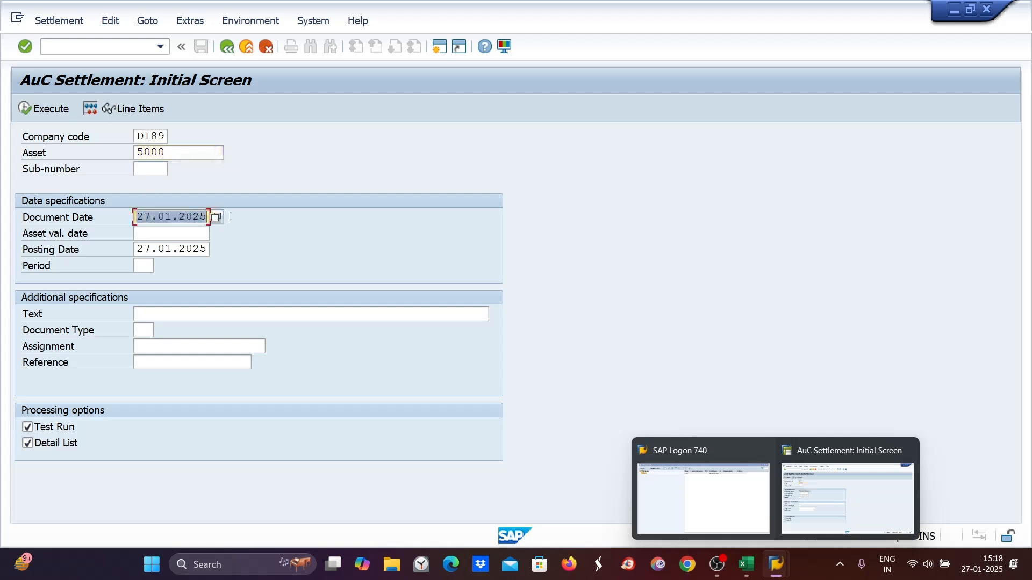
pyautogui.click(178, 228)
pyautogui.write('27.01.2025')
pyautogui.click(143, 267)
pyautogui.write('10')
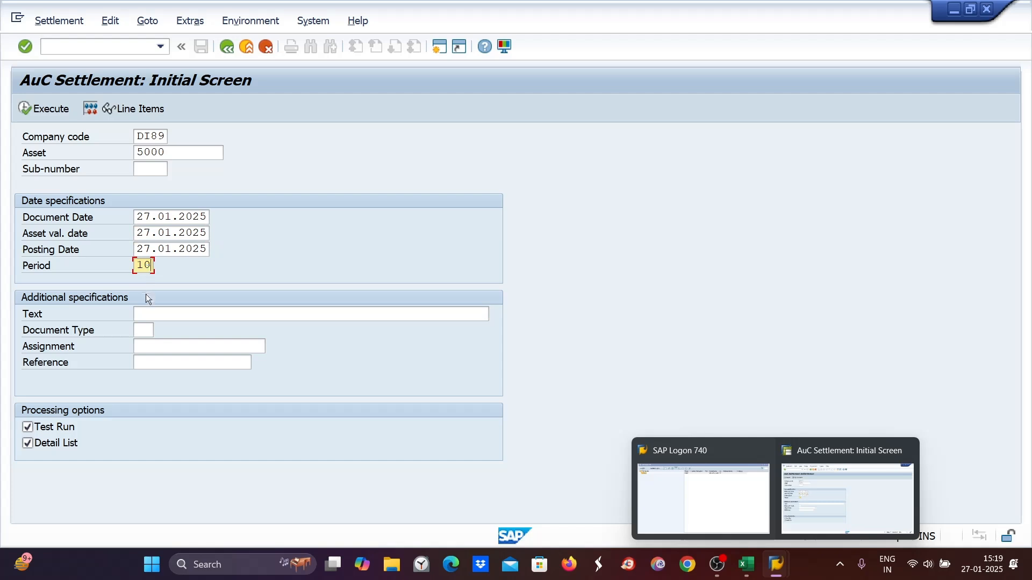
pyautogui.click(147, 312)
pyautogui.write('A')
pyautogui.click(143, 333)
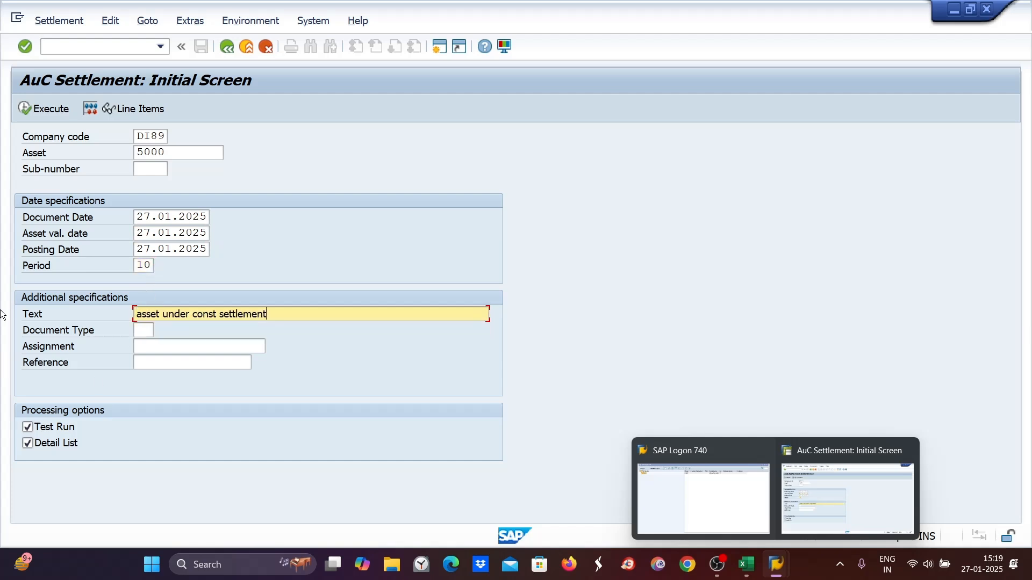
pyautogui.click(27, 109)
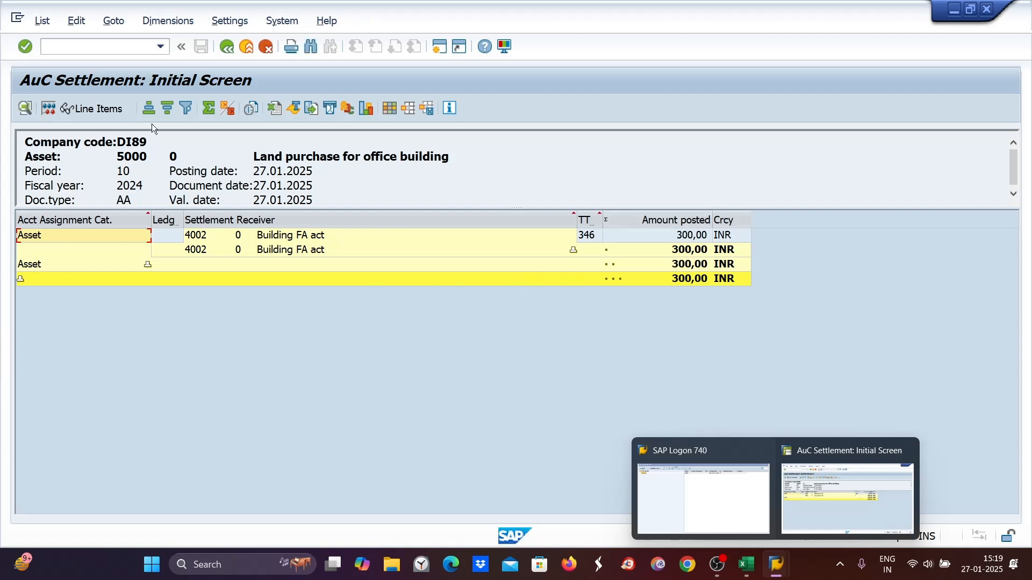
# - Go back, clear the Test Run option, and post the AuC settlement for real
pyautogui.click(231, 47)
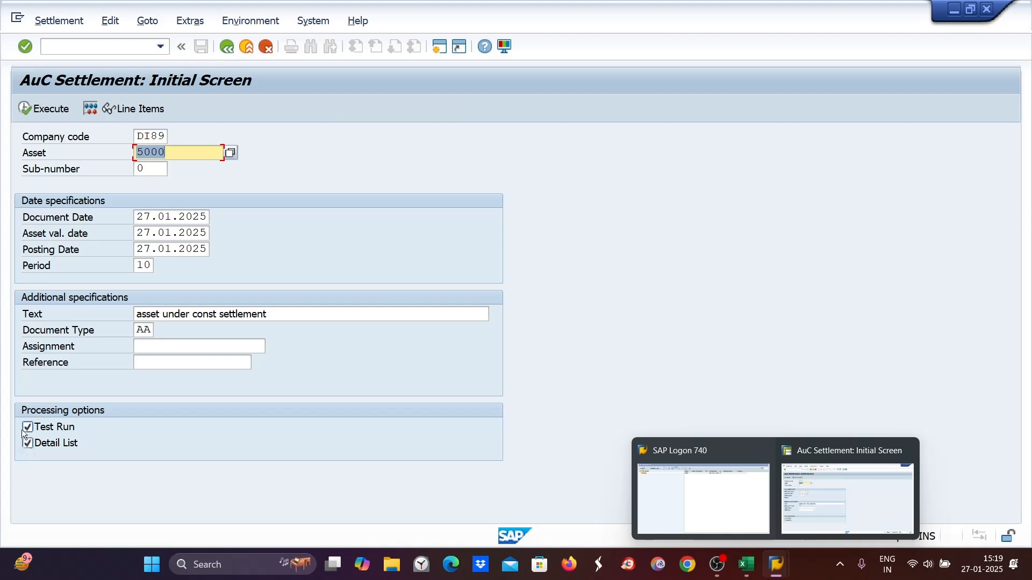
pyautogui.click(26, 429)
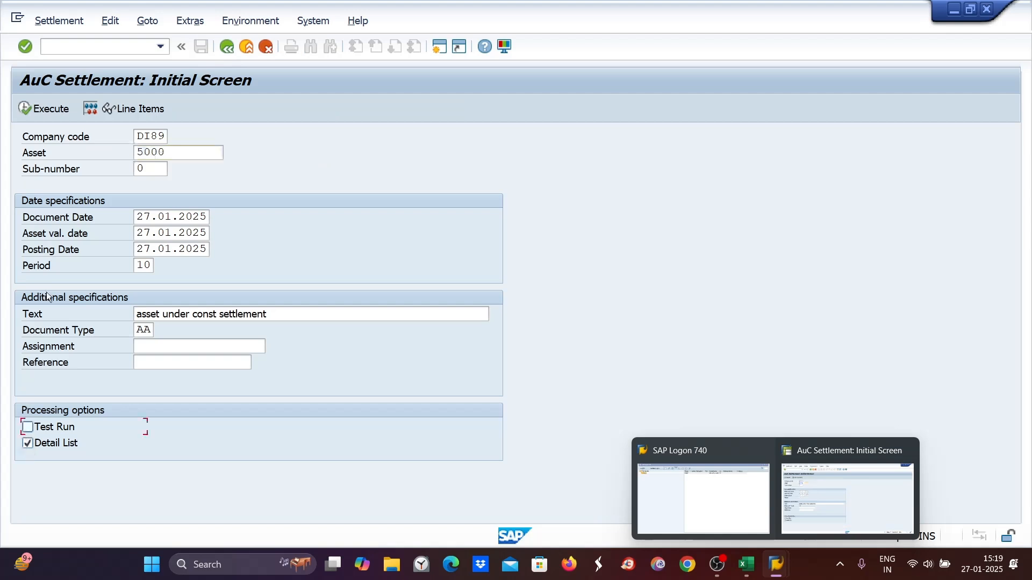
pyautogui.click(48, 109)
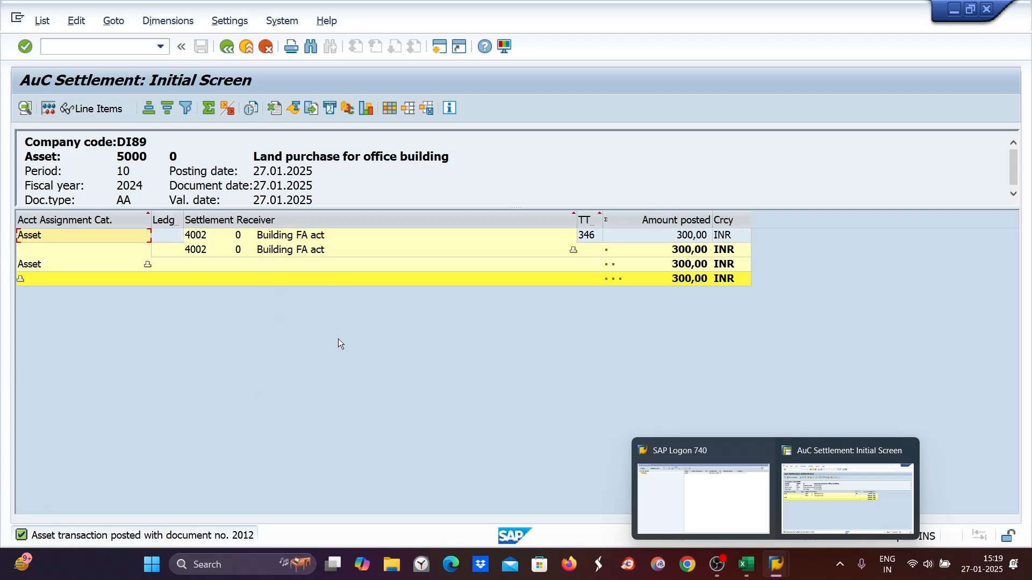
# - Check the Excel note for the settlement number range step, then switch back to the SAP settlement result
pyautogui.click(747, 565)
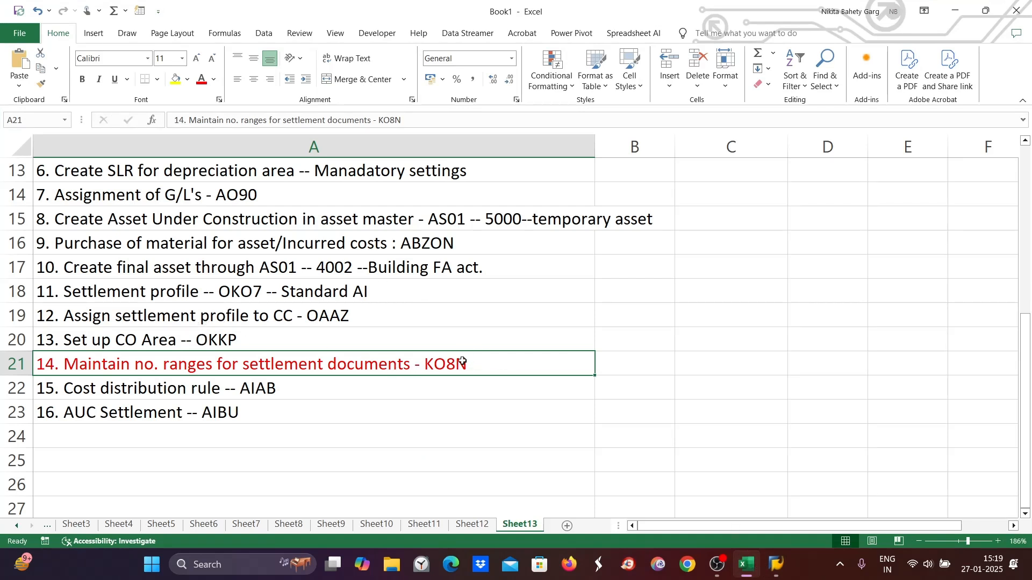
pyautogui.doubleClick(476, 371)
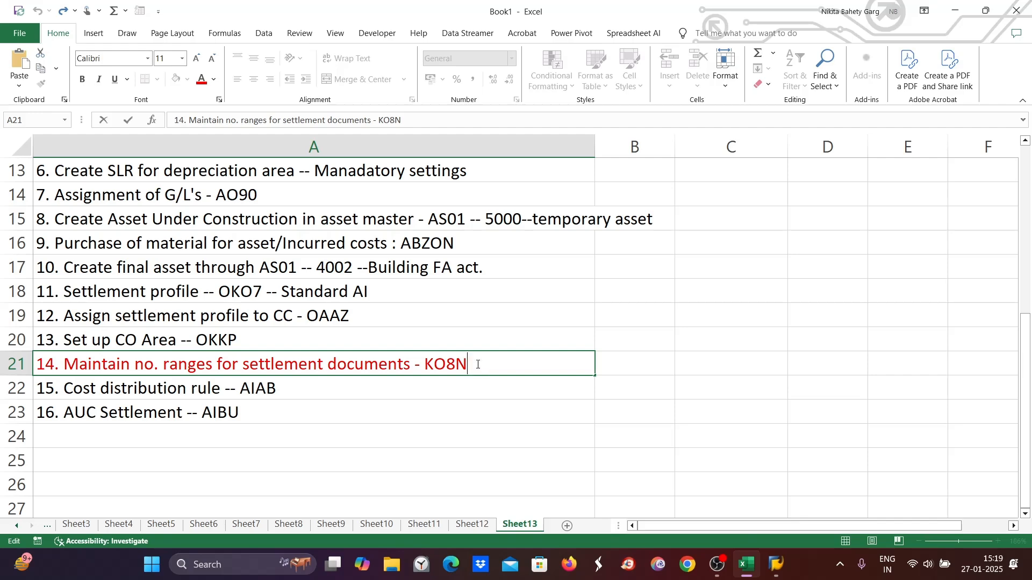
pyautogui.moveTo(777, 565)
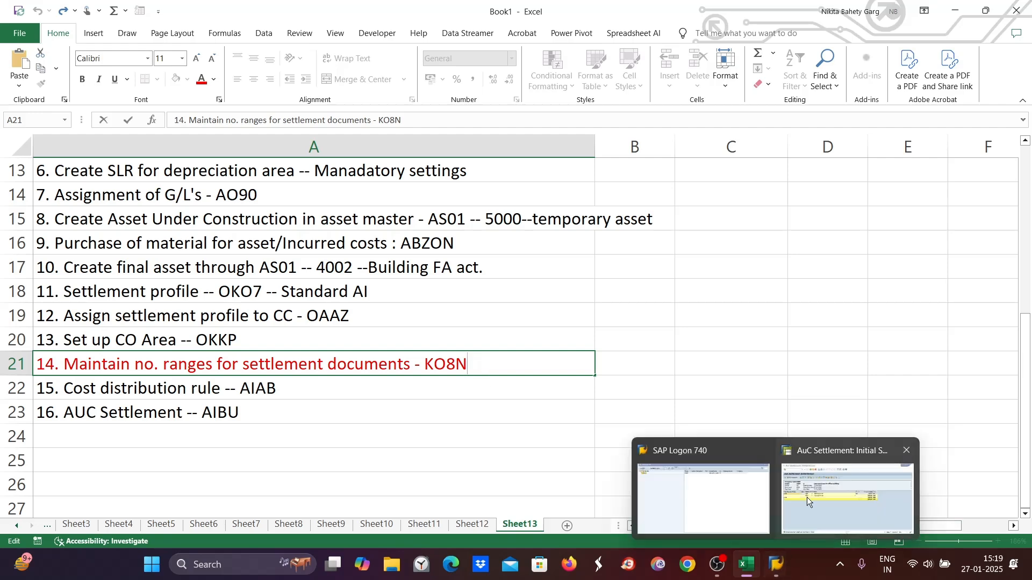
pyautogui.click(848, 487)
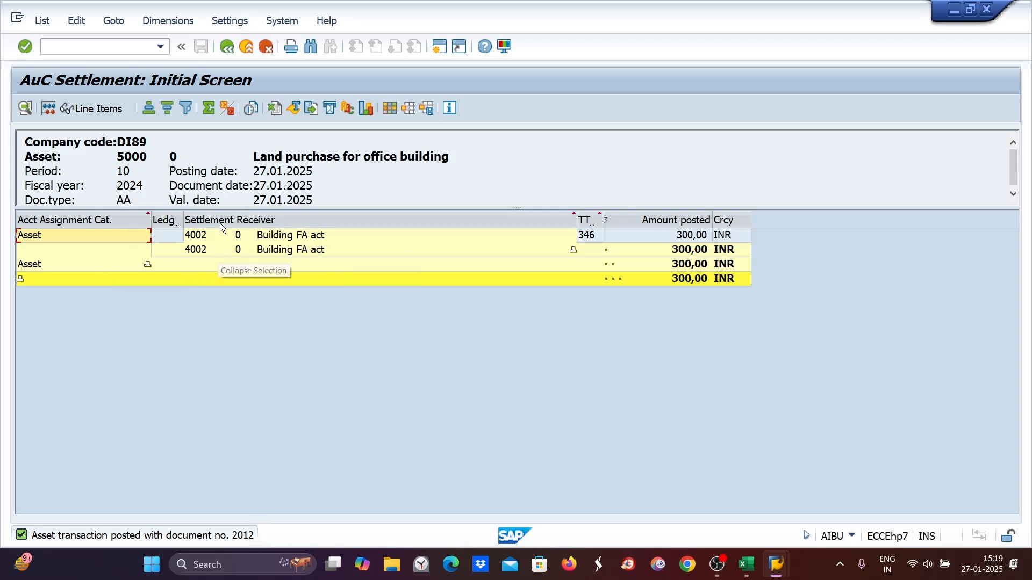
# - Open the Asset Explorer for asset 5000 and review its posted values and comparisons
pyautogui.click(48, 44)
pyautogui.write('/NAW01N')
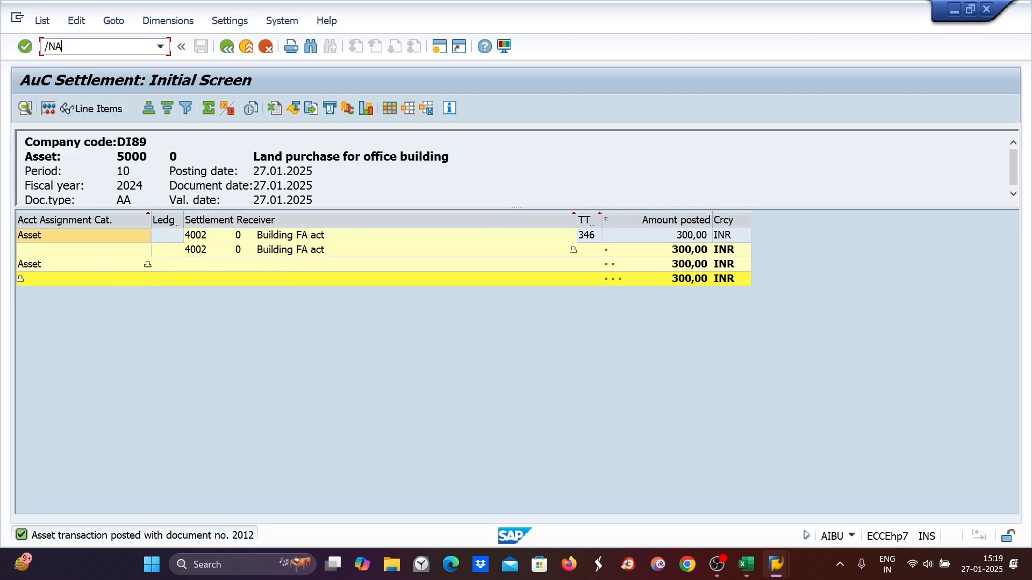
pyautogui.press('Return')
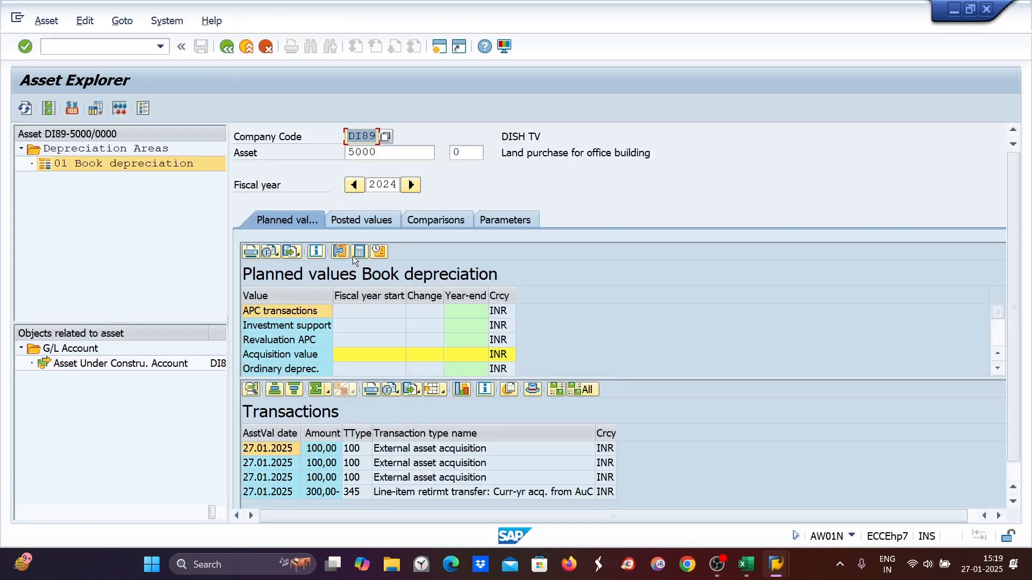
pyautogui.click(355, 222)
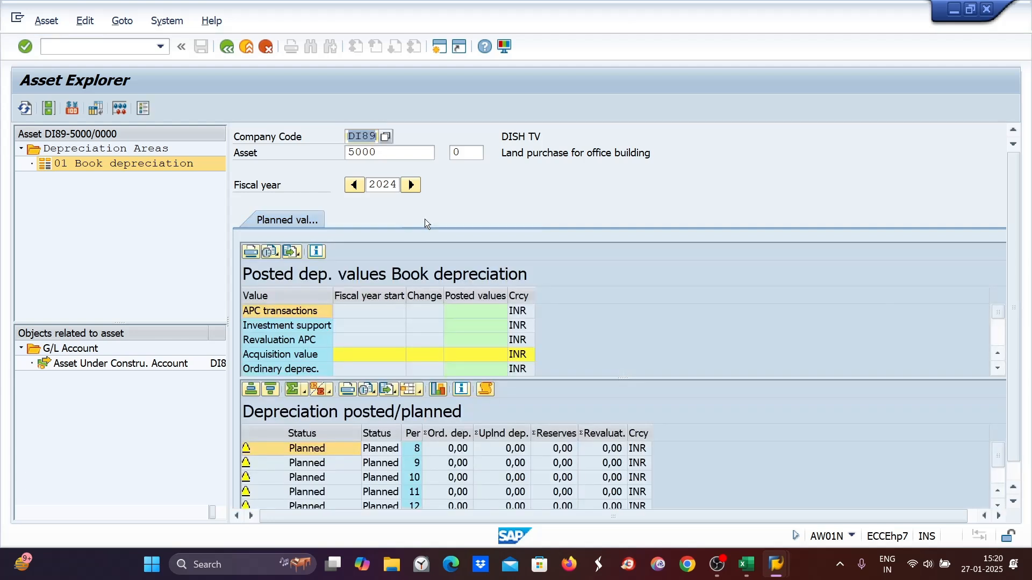
pyautogui.click(425, 222)
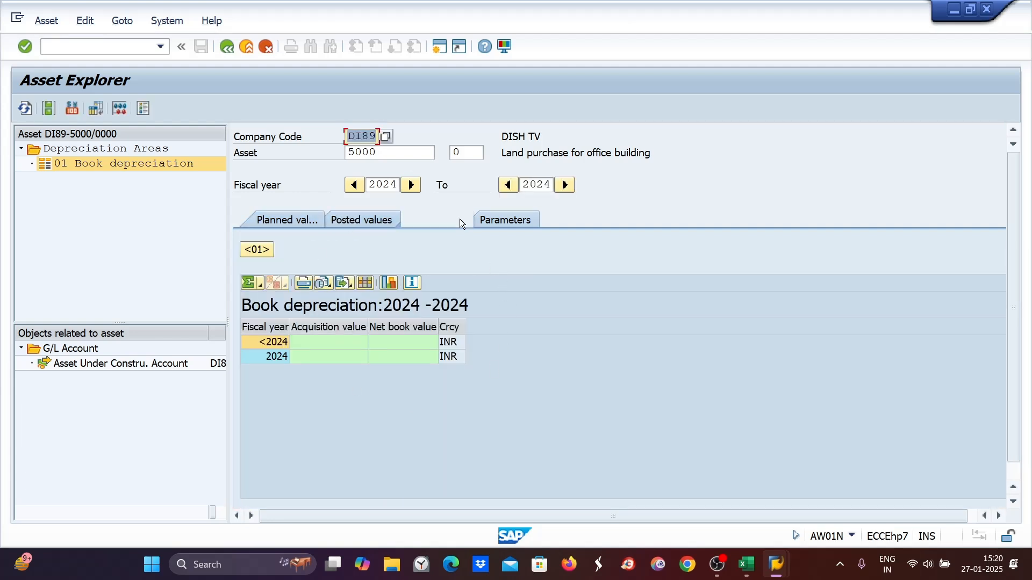
# - Display the receiving asset 4002 in the Asset Explorer to check its comparison values
pyautogui.doubleClick(397, 151)
pyautogui.write('4')
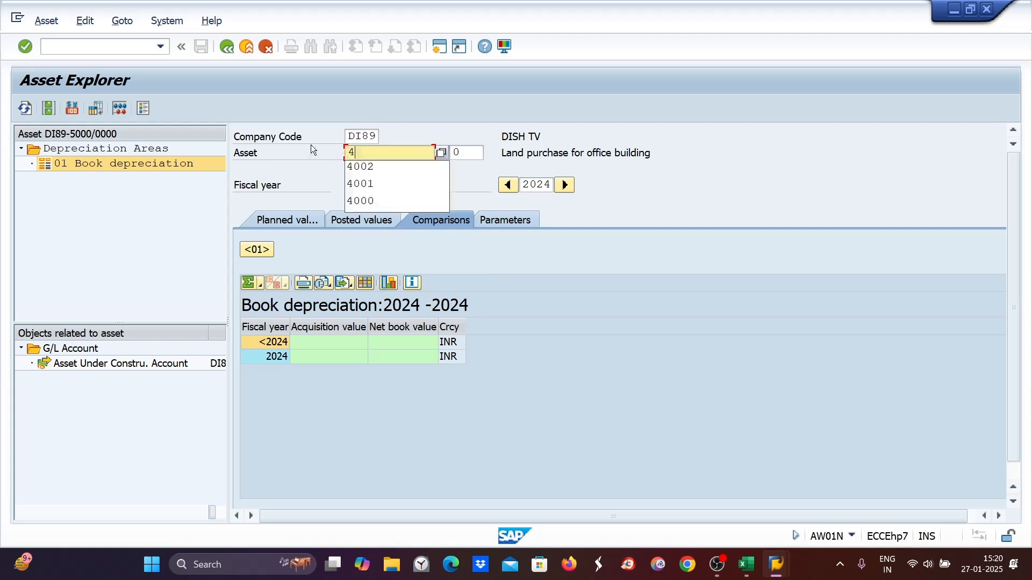
pyautogui.write('002')
pyautogui.press('Return')
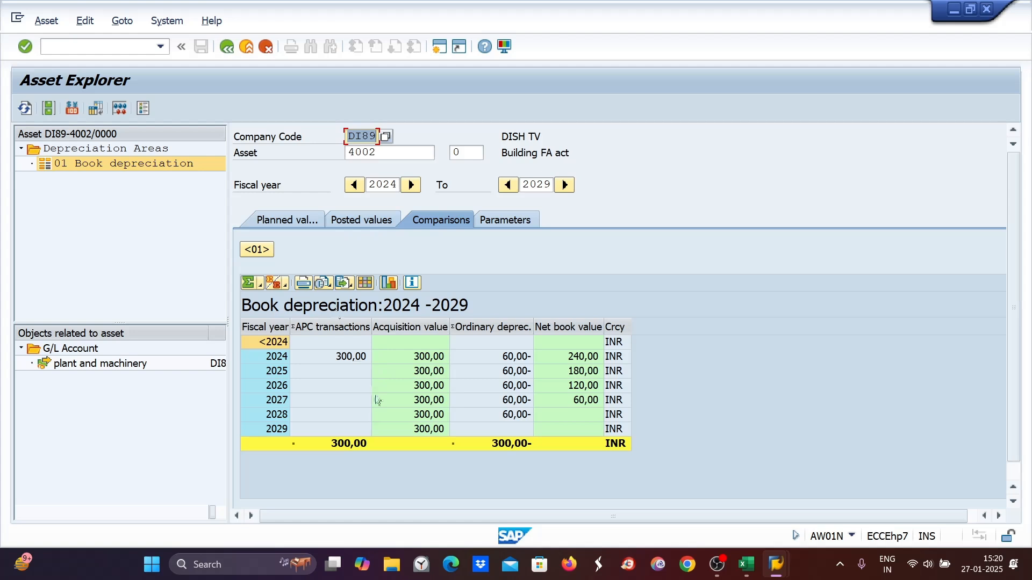
pyautogui.click(502, 156)
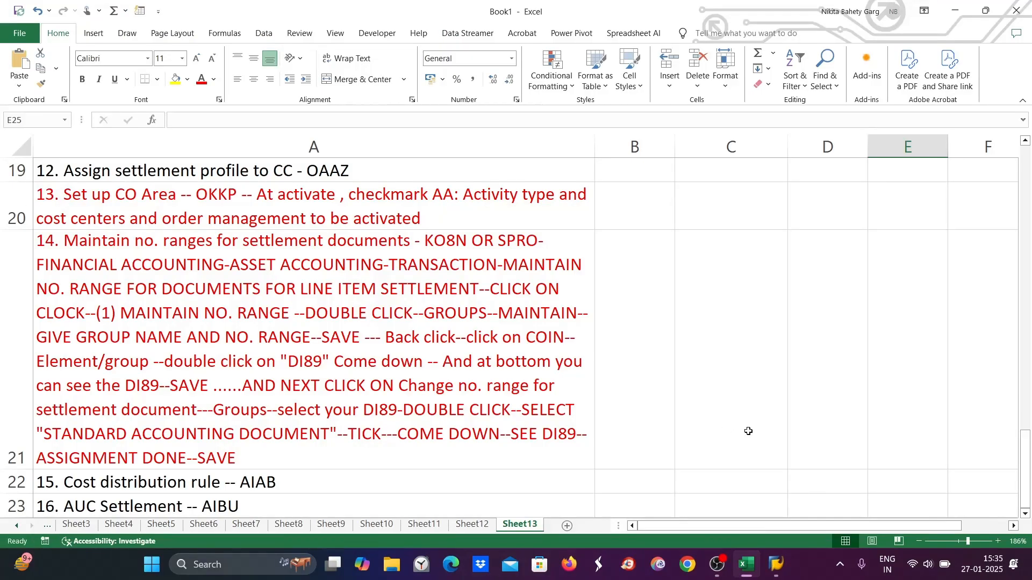
# - Review the Excel notes for the settlement number range and controlling area steps, switching between Excel and SAP
pyautogui.click(192, 277)
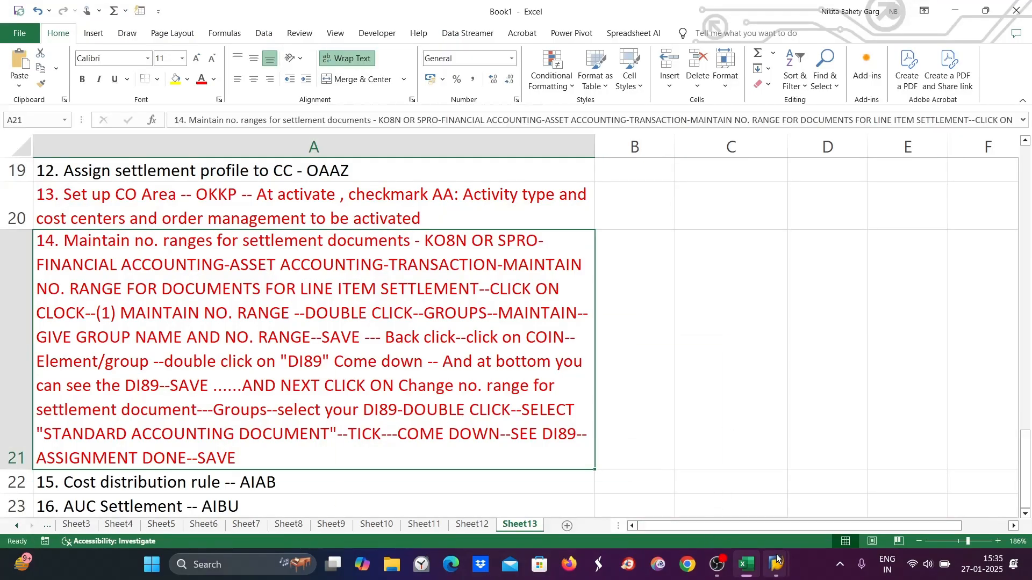
pyautogui.moveTo(782, 575)
pyautogui.click(833, 512)
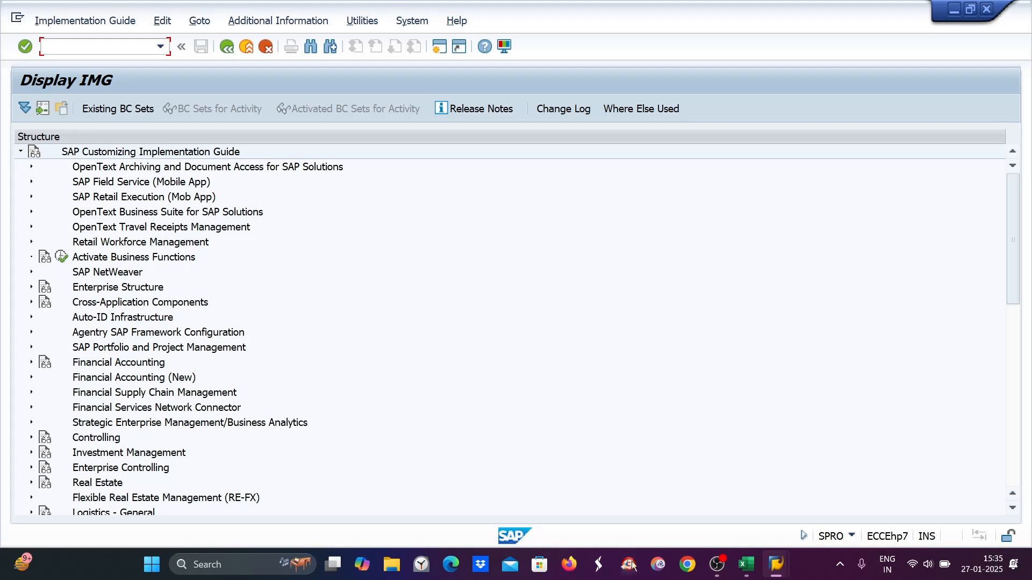
pyautogui.click(746, 564)
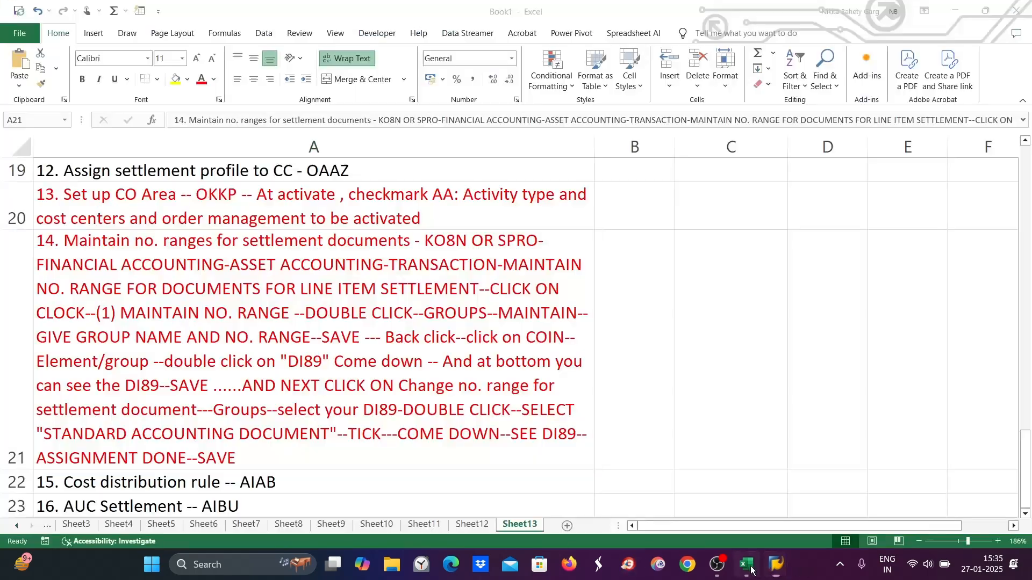
pyautogui.click(110, 210)
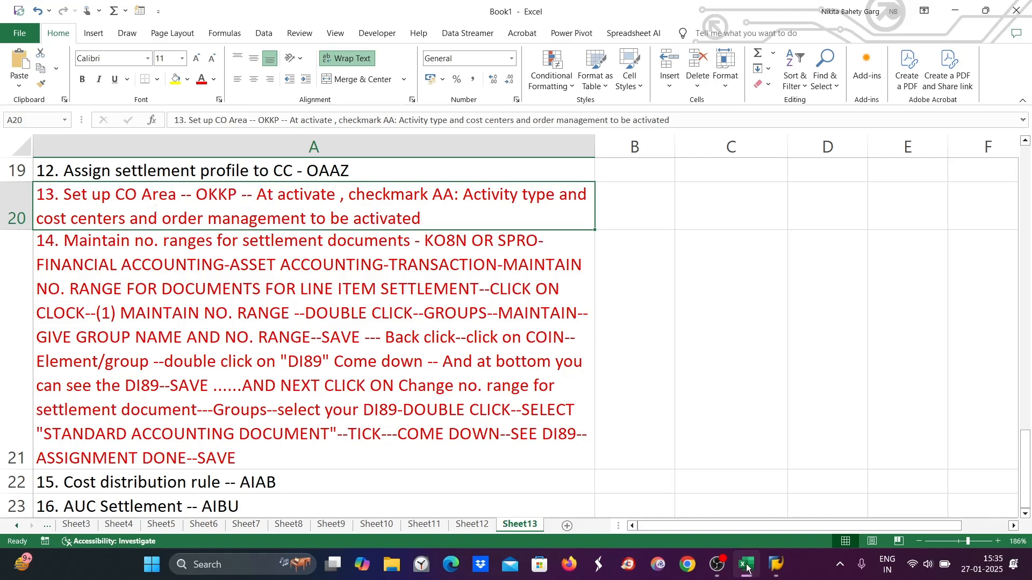
pyautogui.moveTo(776, 565)
pyautogui.click(860, 500)
# - Try to start transaction OKKP and dismiss the connection error
pyautogui.click(59, 47)
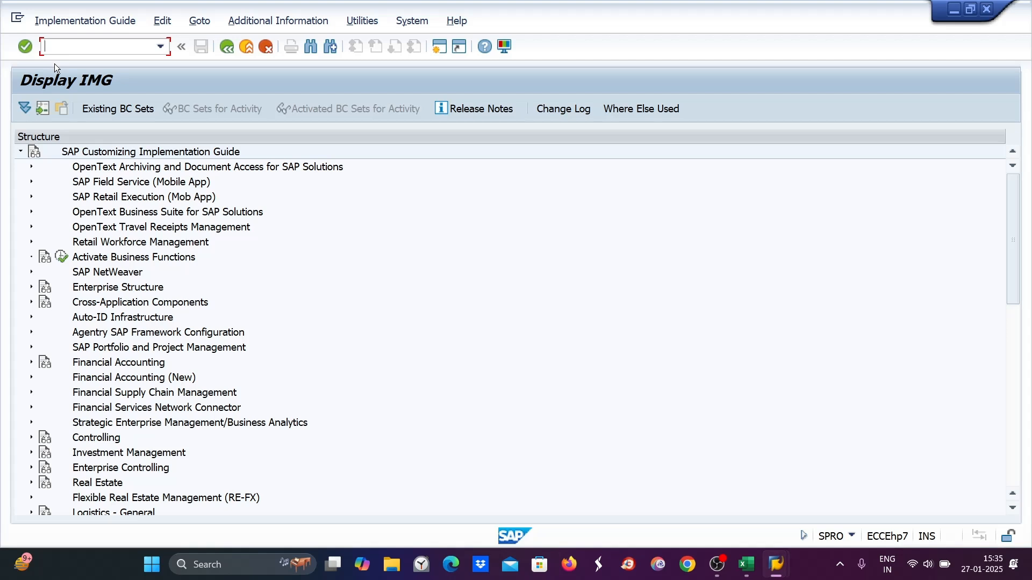
pyautogui.write('/NOOKKKP')
pyautogui.press('Return')
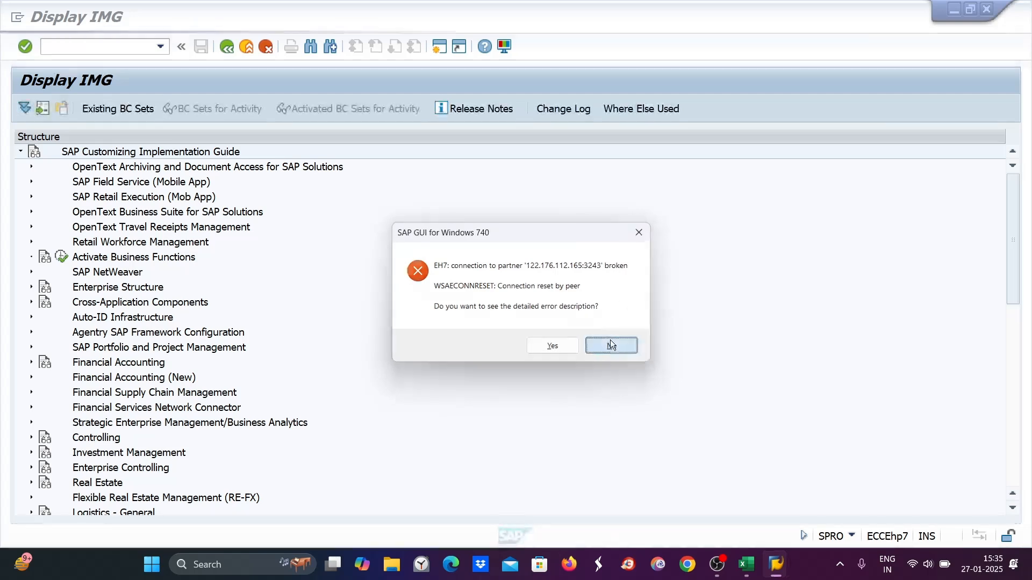
pyautogui.click(608, 344)
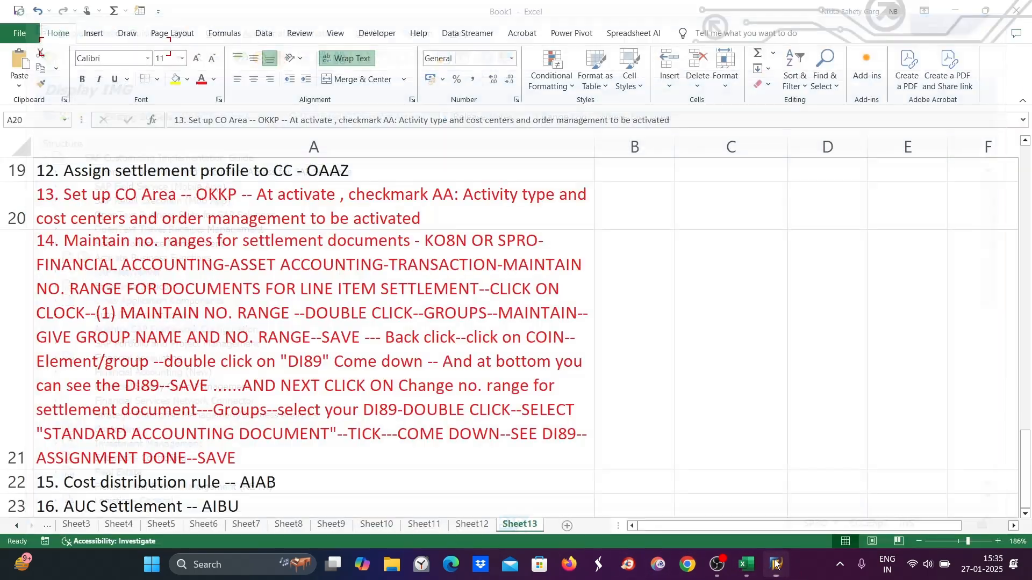
# - Log back on to SAP by entering the account password and continuing past the multiple logon notice
pyautogui.click(777, 565)
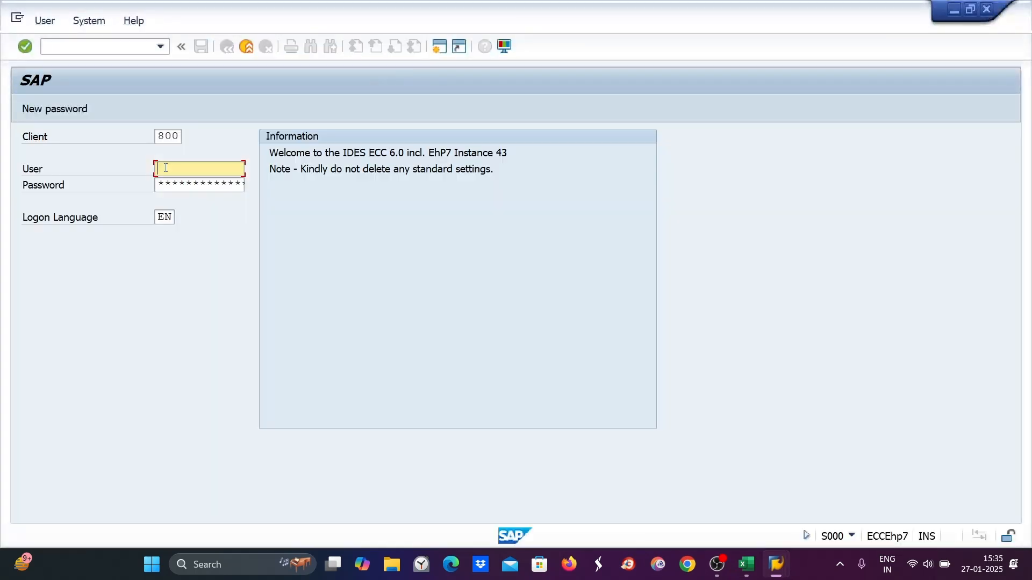
pyautogui.write('n')
pyautogui.click(165, 186)
pyautogui.click(164, 186)
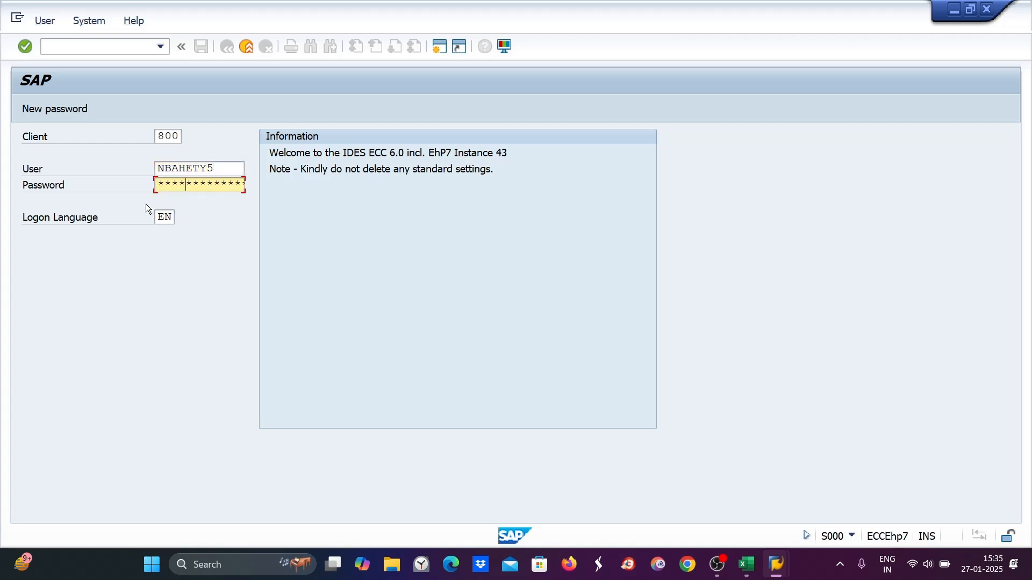
pyautogui.press('Return')
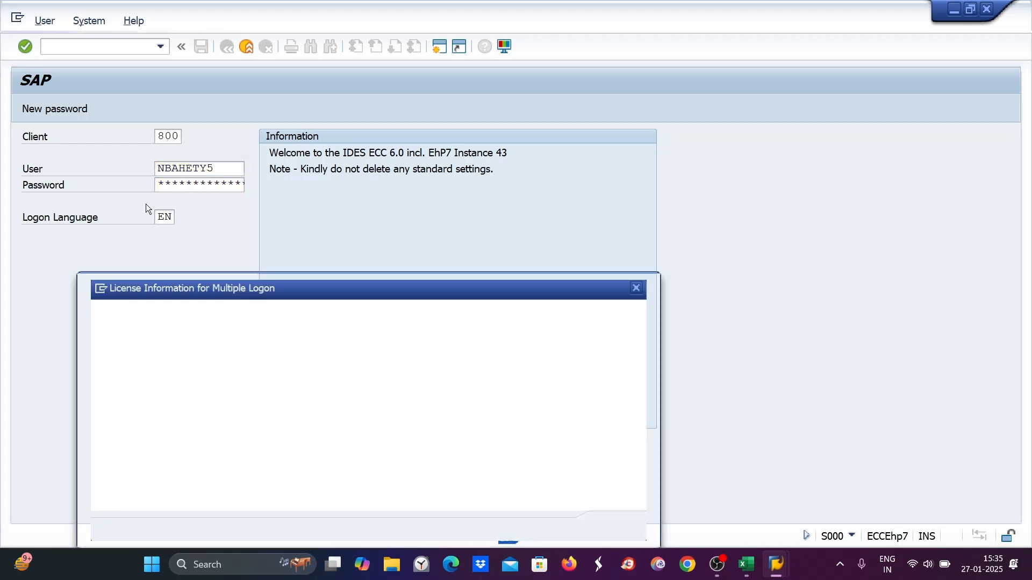
pyautogui.click(87, 438)
pyautogui.click(623, 533)
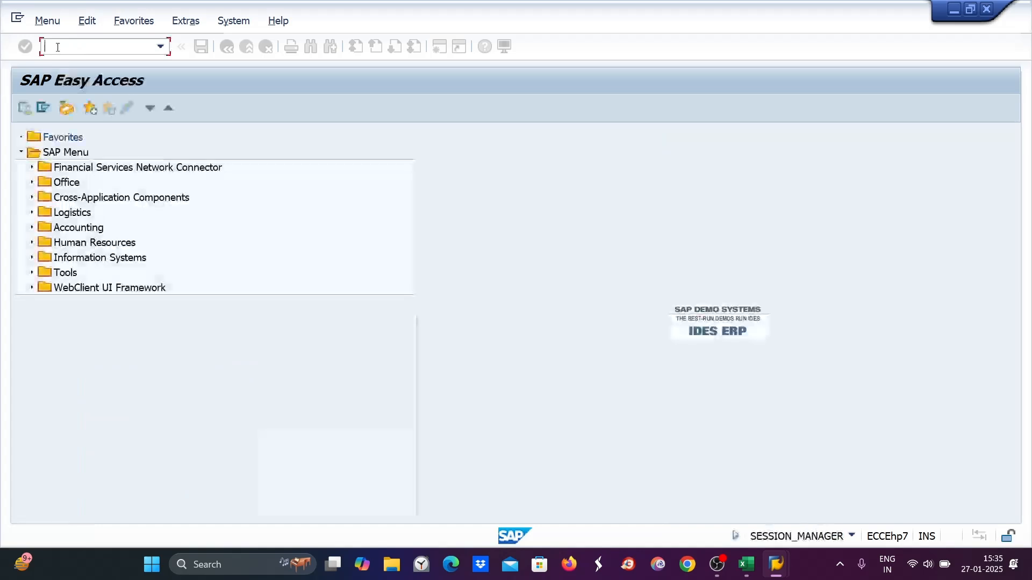
# - Open OKKP in display mode, position to controlling area DI89 and view its activate components settings
pyautogui.write('okkp')
pyautogui.press('Return')
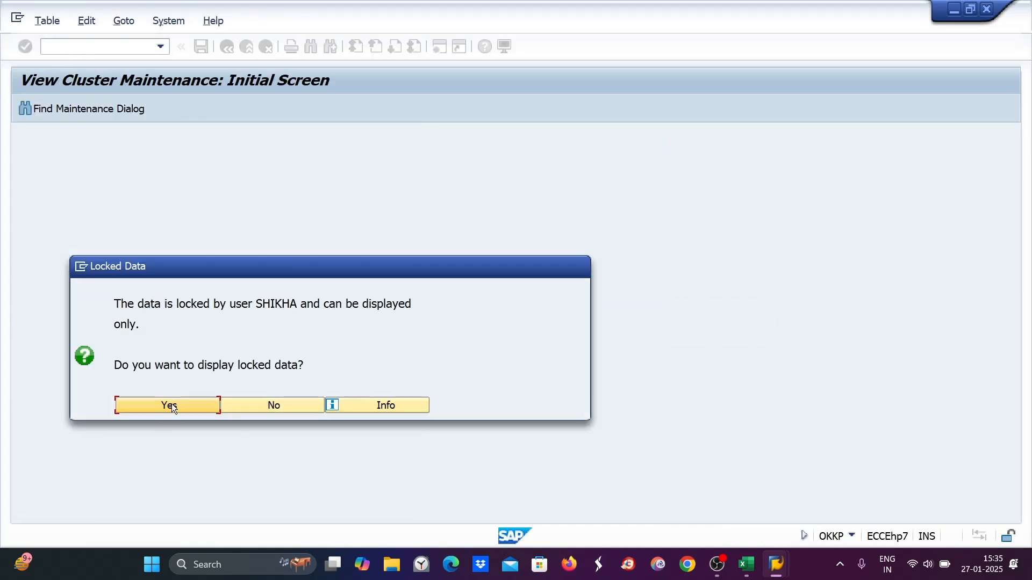
pyautogui.click(171, 408)
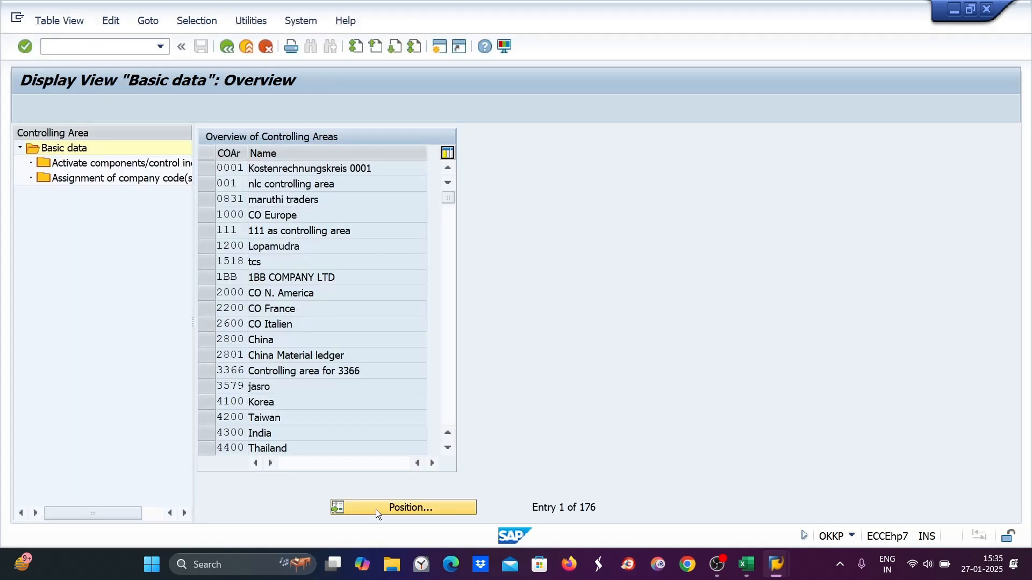
pyautogui.click(376, 509)
pyautogui.write('z')
pyautogui.press('BackSpace')
pyautogui.write('di89')
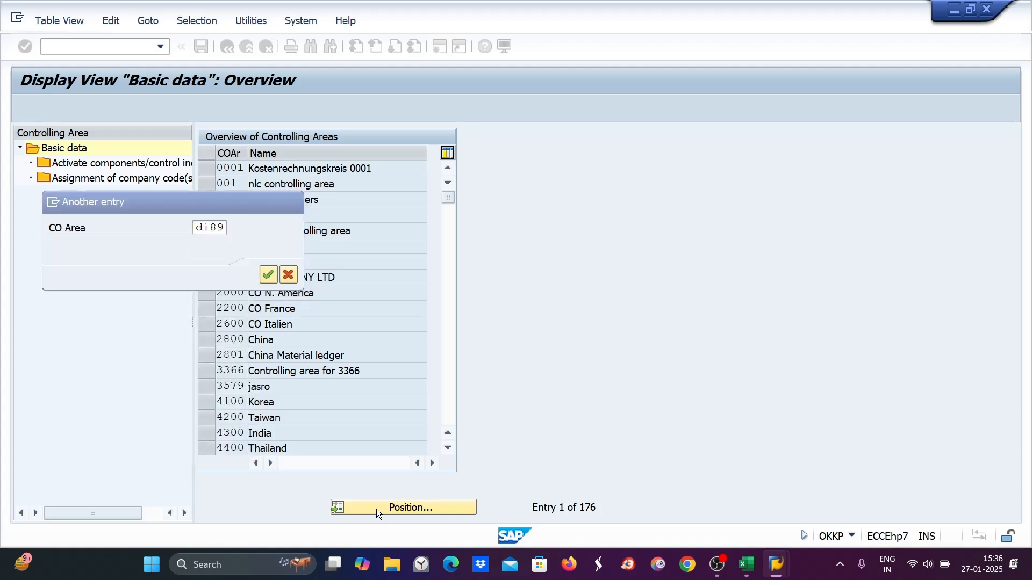
pyautogui.press('Return')
pyautogui.click(209, 167)
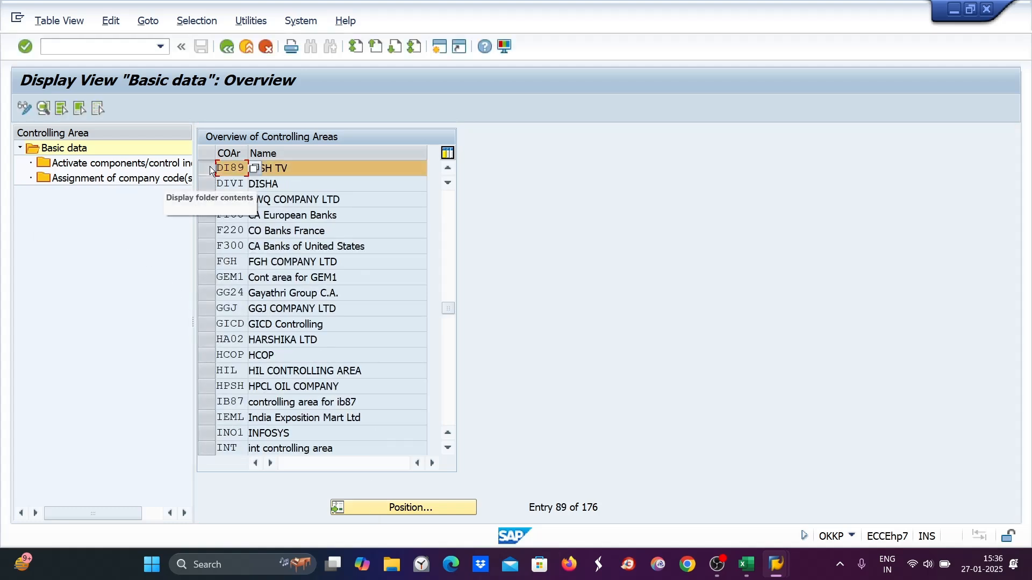
pyautogui.doubleClick(105, 171)
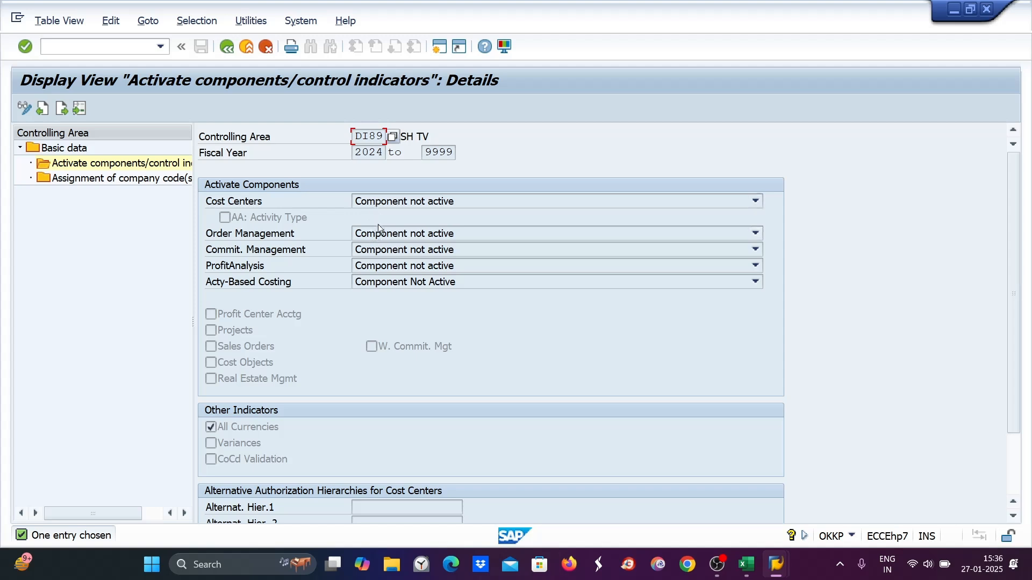
# - Open transaction SM12 and list lock entries for all users by clearing the user name
pyautogui.click(61, 49)
pyautogui.write('/nsm12')
pyautogui.press('Return')
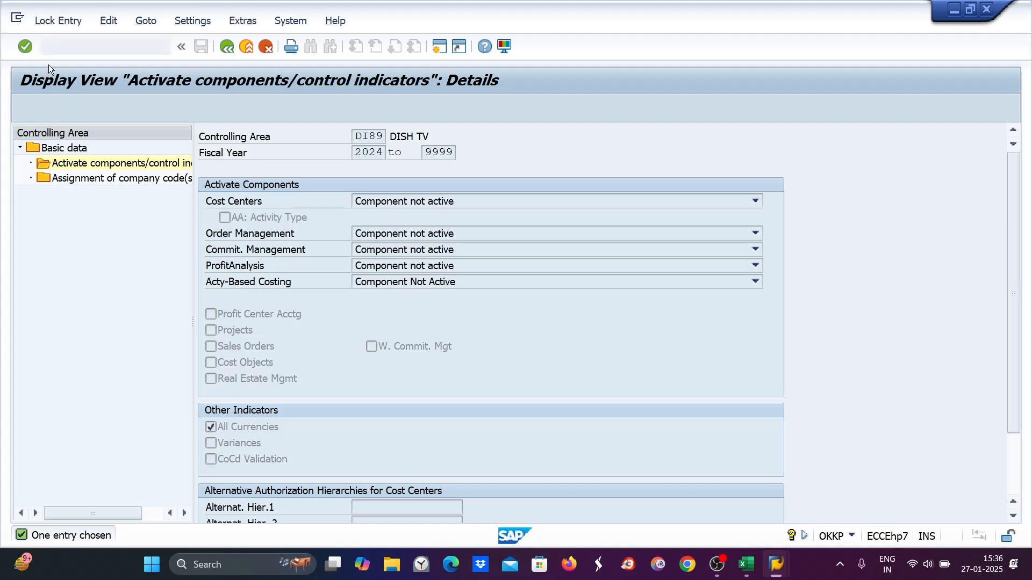
pyautogui.doubleClick(224, 219)
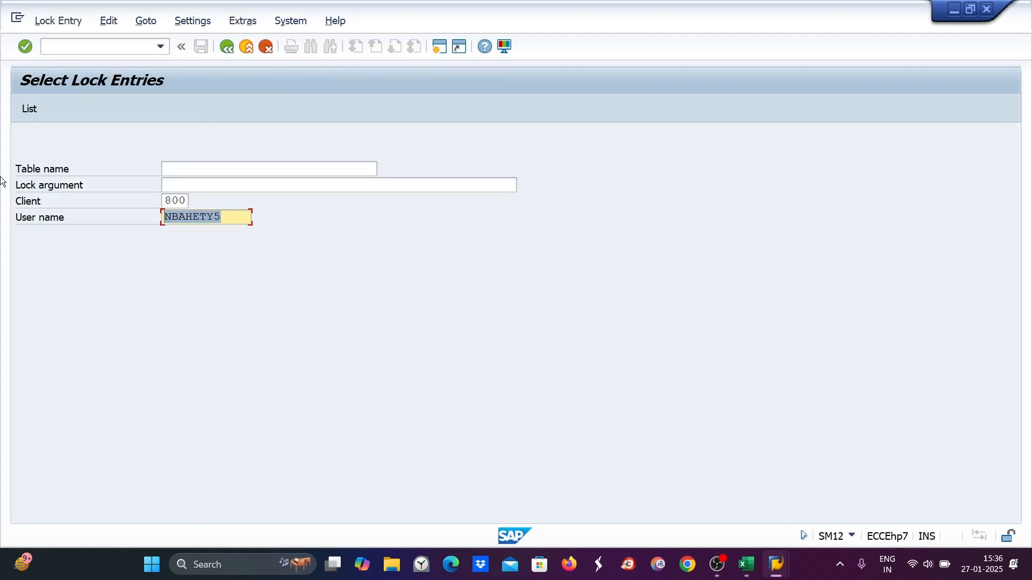
pyautogui.press('Delete')
pyautogui.click(21, 107)
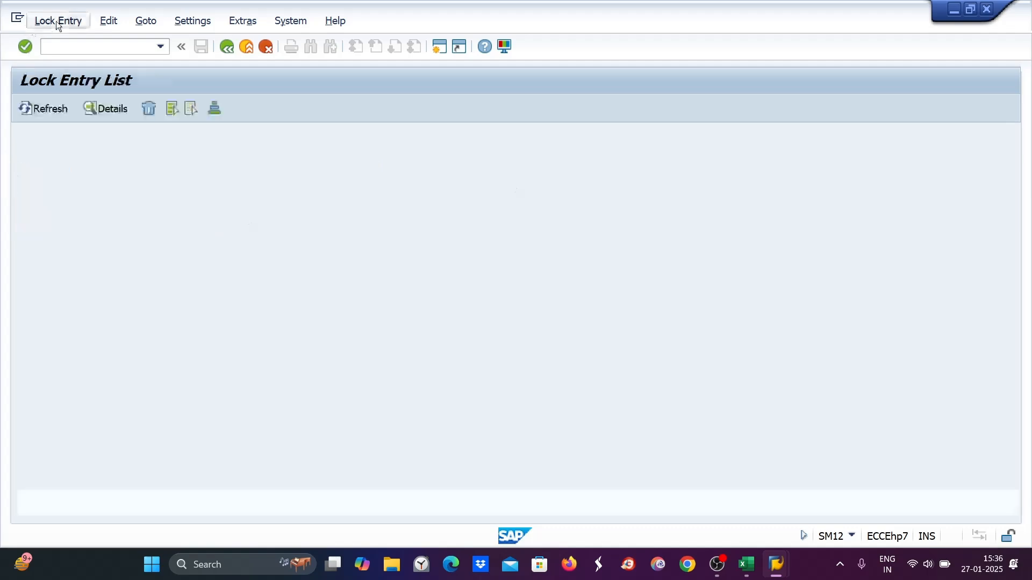
# - Delete all lock entries and close the information window
pyautogui.click(56, 21)
pyautogui.click(59, 135)
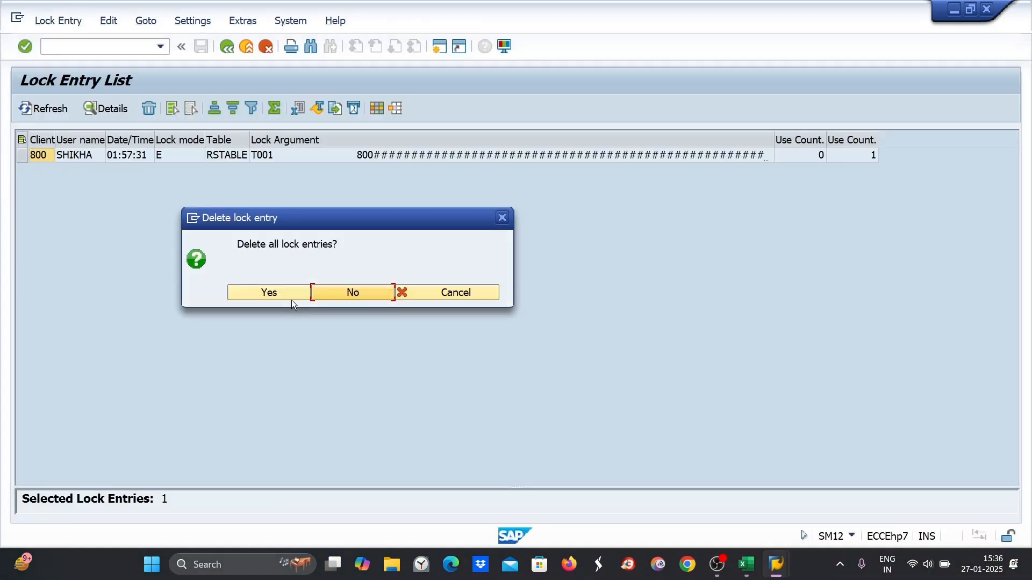
pyautogui.click(290, 296)
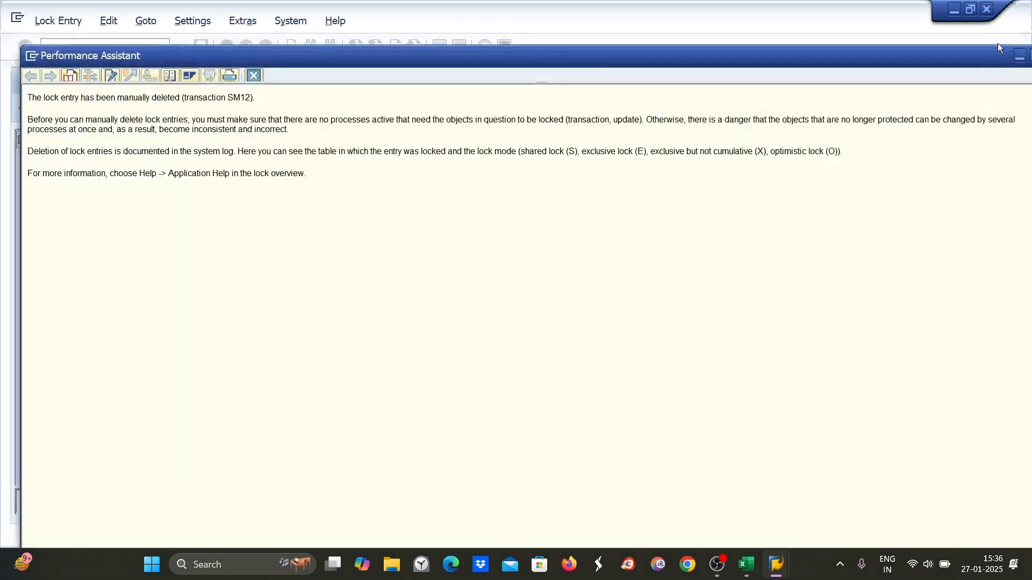
pyautogui.click(1030, 56)
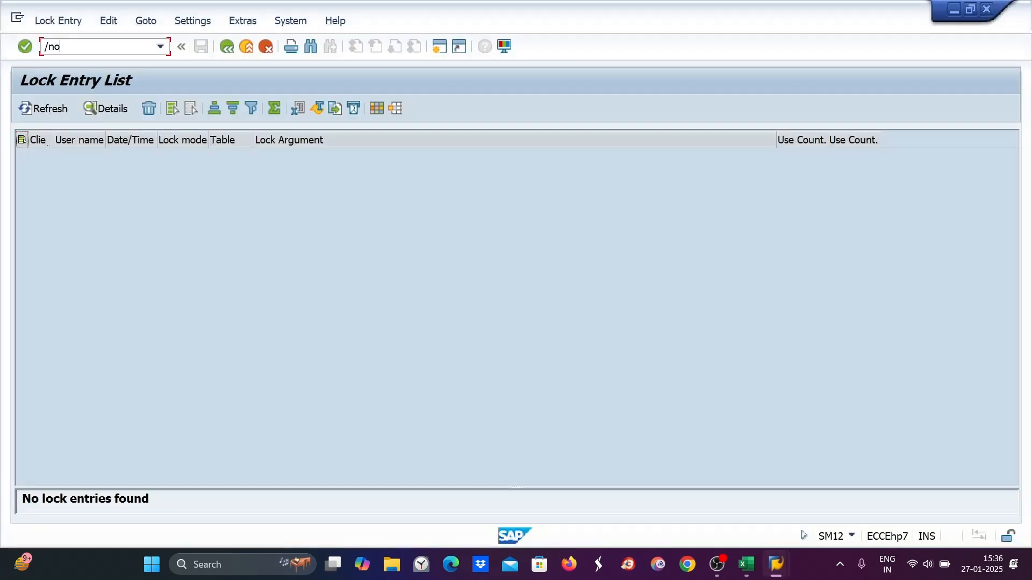
# - Reopen OKKP in change mode and open the activate components details of controlling area DI89
pyautogui.press('Return')
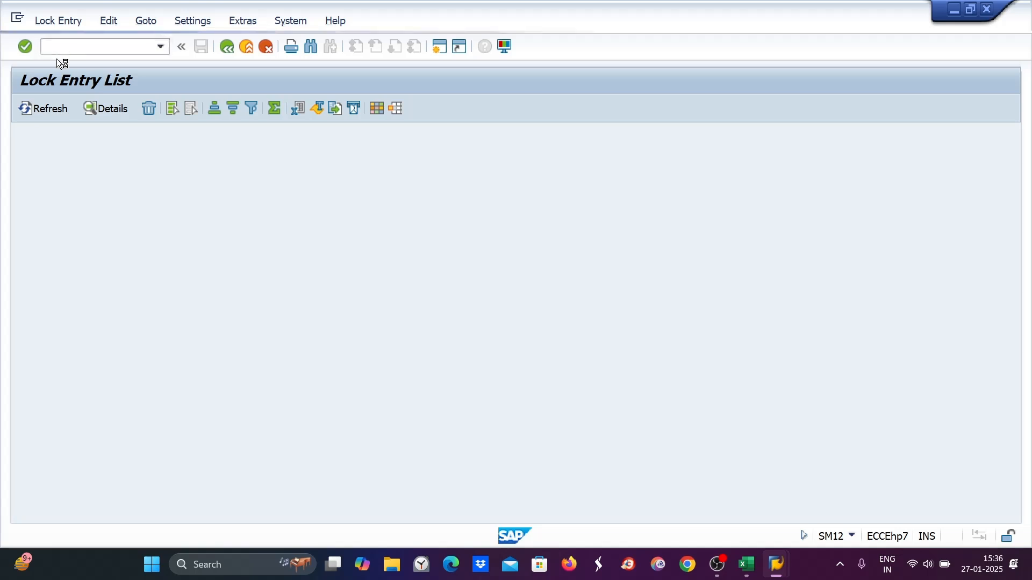
pyautogui.click(450, 511)
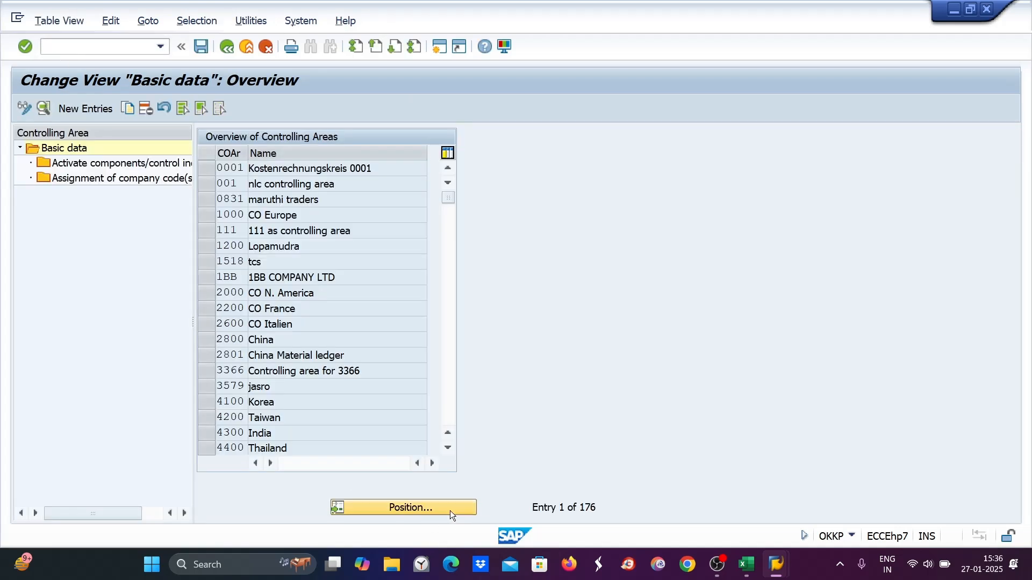
pyautogui.write('di89')
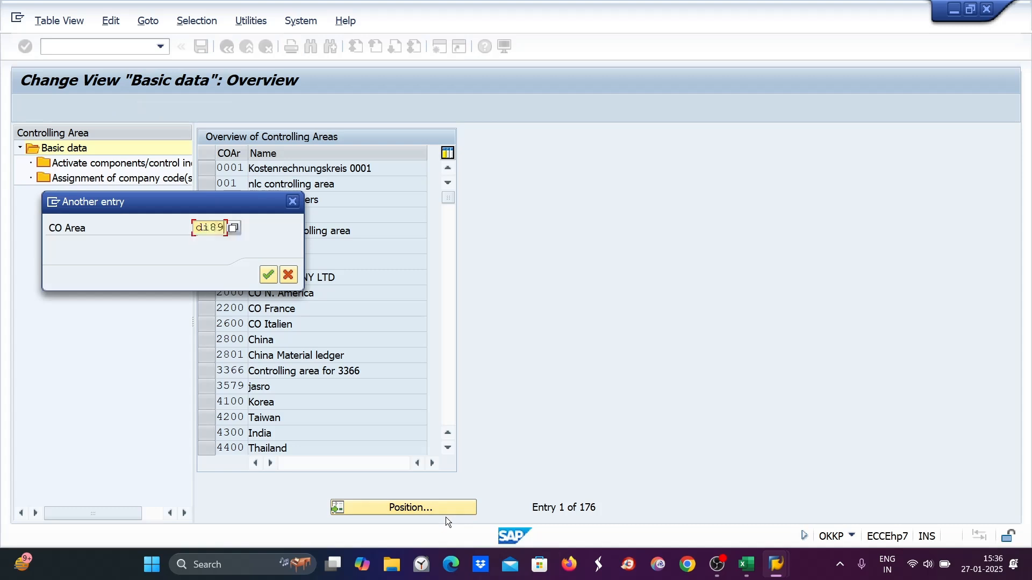
pyautogui.press('Return')
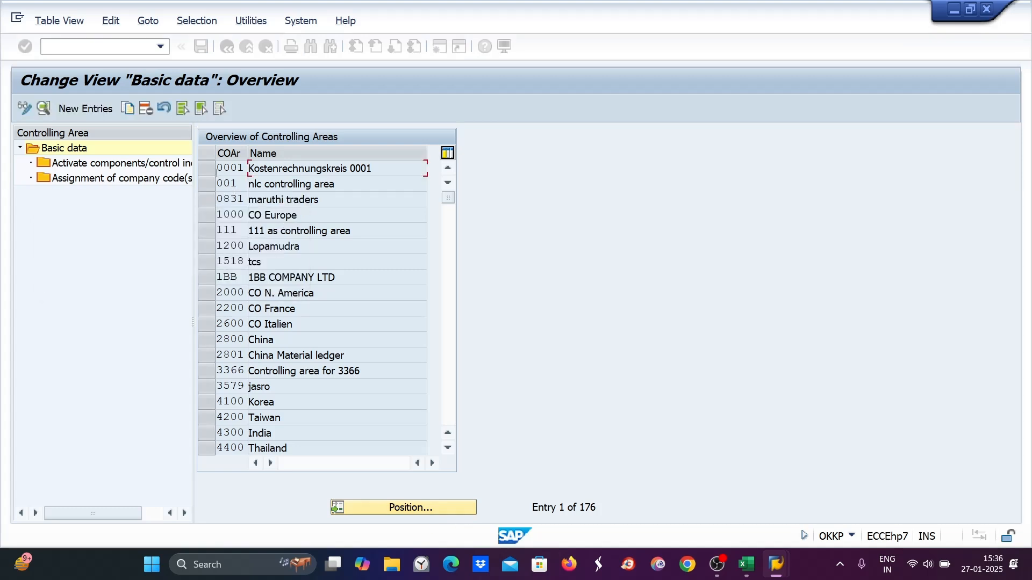
pyautogui.click(130, 170)
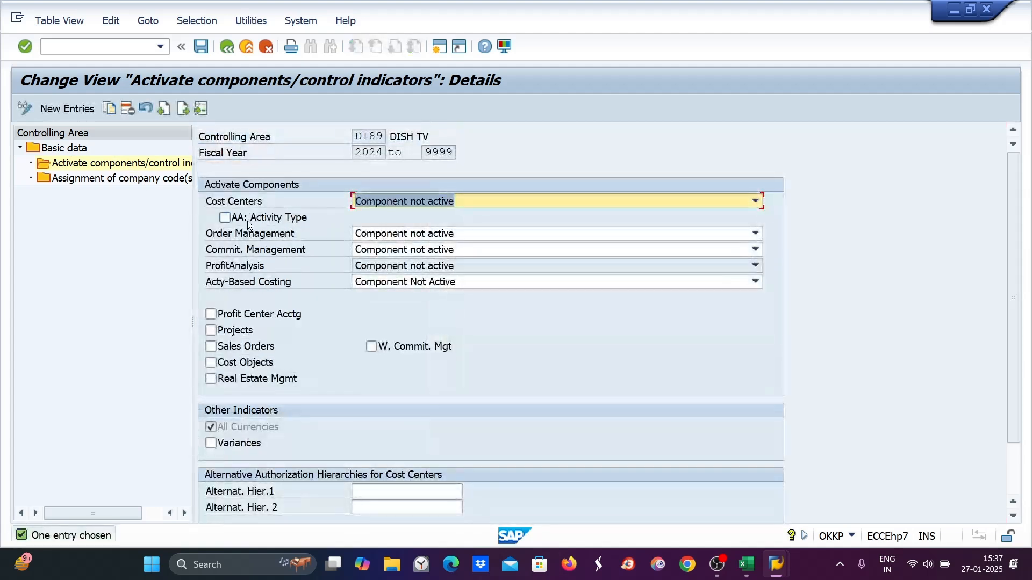
# - Set cost centers and order management to Component active and tick AA: Activity Type
pyautogui.click(402, 205)
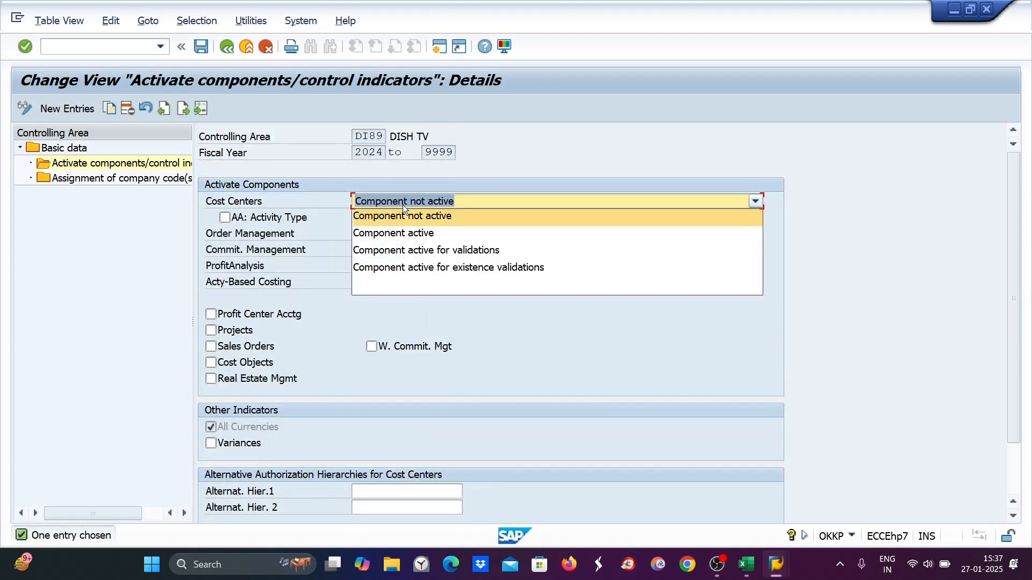
pyautogui.click(394, 233)
pyautogui.click(394, 233)
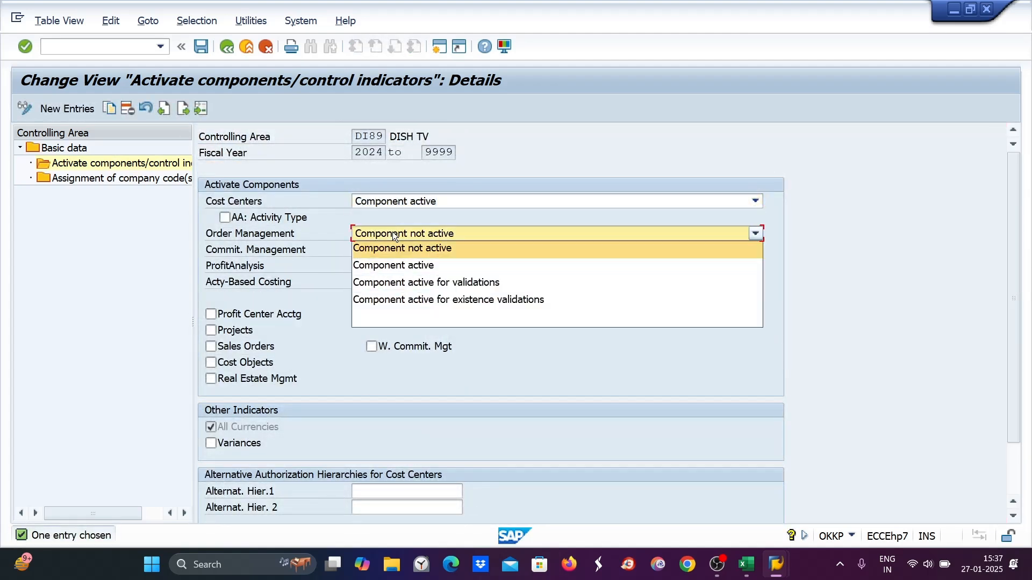
pyautogui.click(393, 264)
pyautogui.click(225, 218)
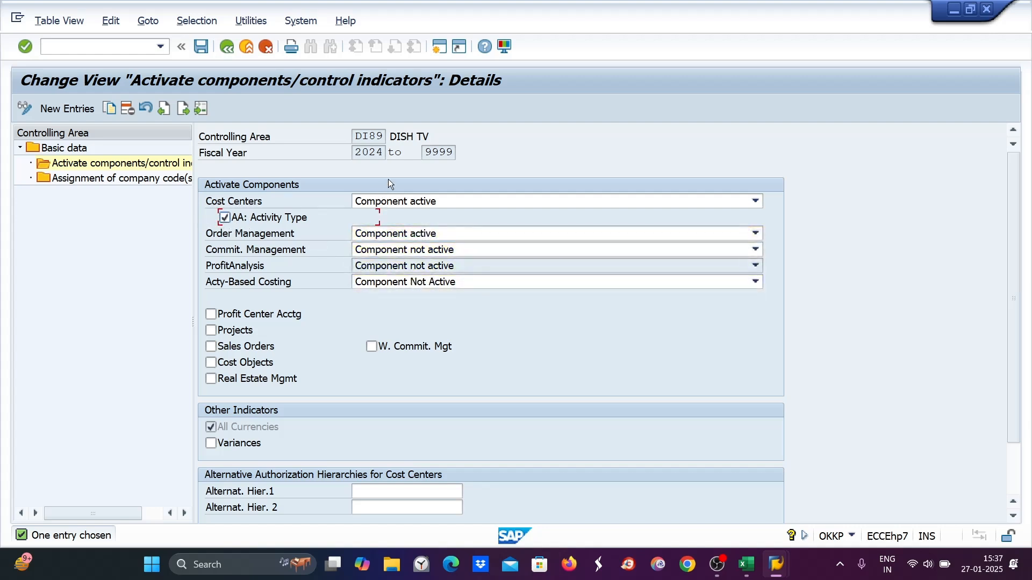
# - Reset cost centers and order management to Component not active and clear AA: Activity Type
pyautogui.click(388, 196)
pyautogui.click(390, 213)
pyautogui.click(392, 235)
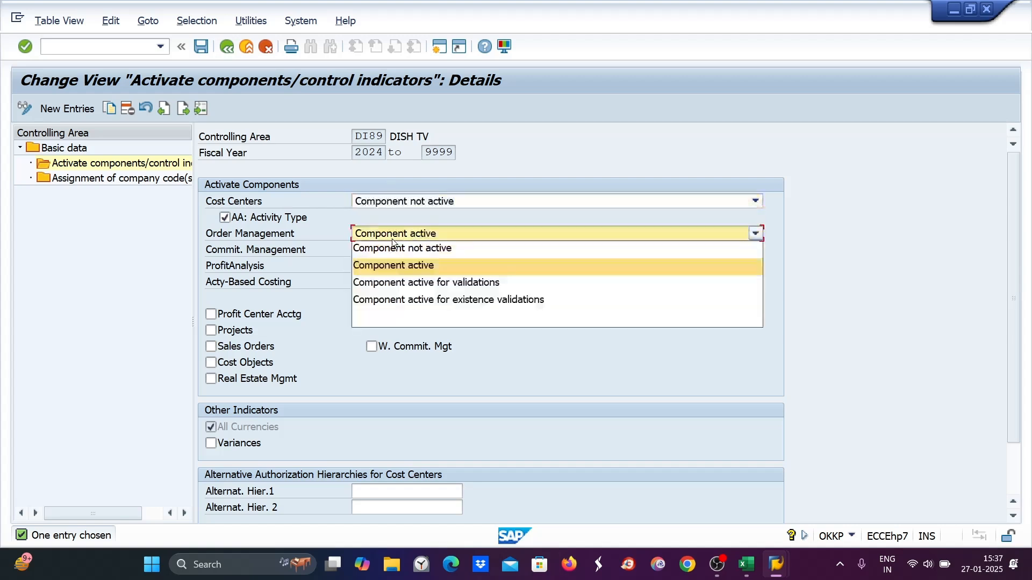
pyautogui.click(391, 250)
pyautogui.click(222, 217)
# - Save the controlling area settings under the customizing request and acknowledge the critical transport notice
pyautogui.hotkey('ctrl', 's')
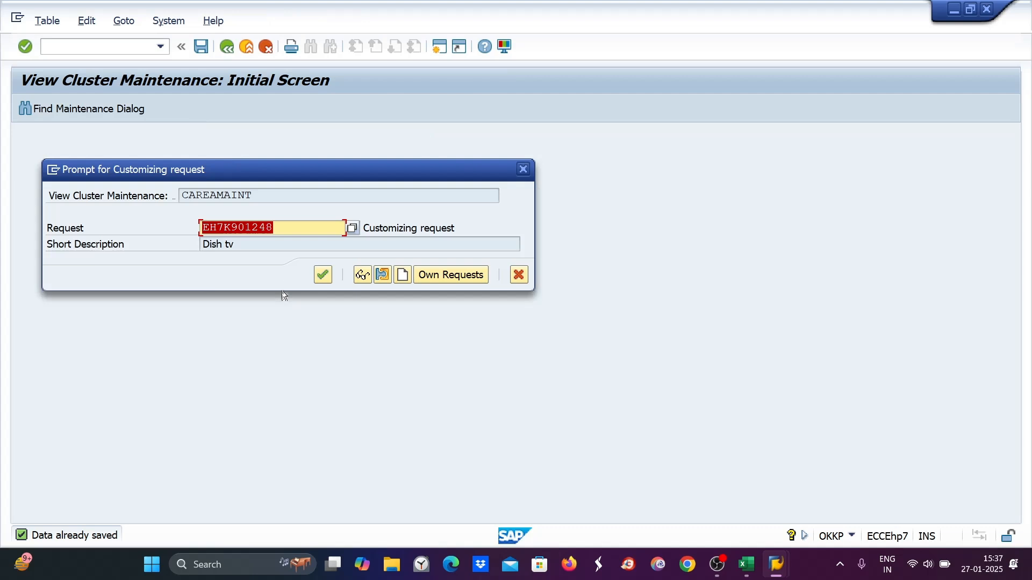
pyautogui.click(322, 276)
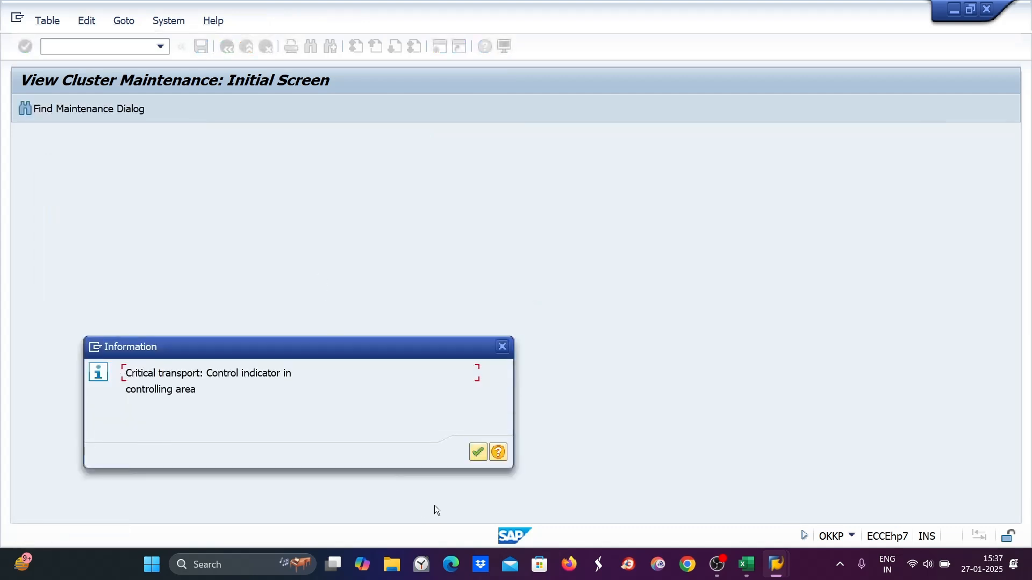
pyautogui.click(476, 453)
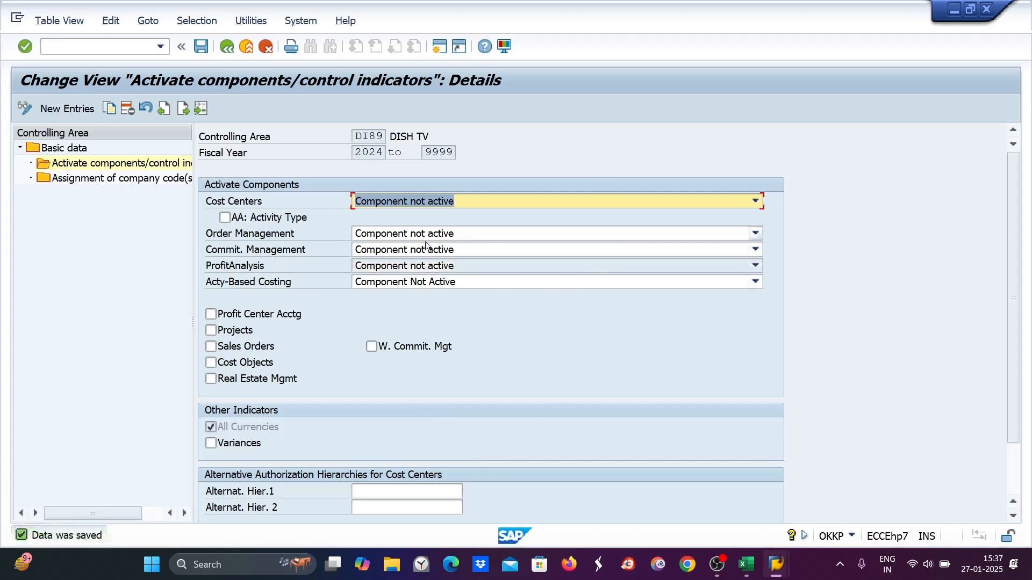
# - Switch to the Excel notes and recolour the text of step 13 to black
pyautogui.click(754, 576)
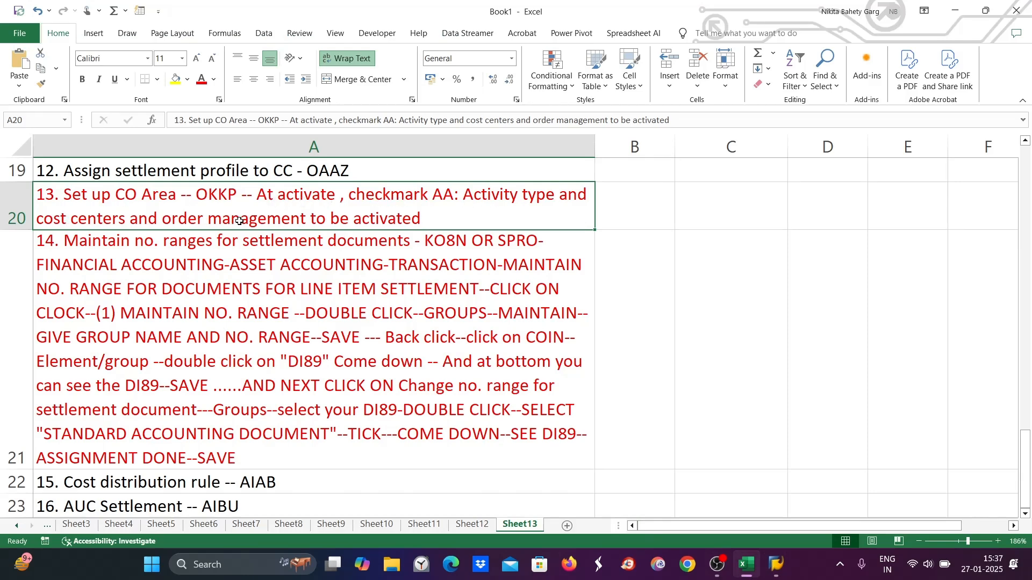
pyautogui.click(214, 79)
pyautogui.click(168, 342)
pyautogui.click(168, 343)
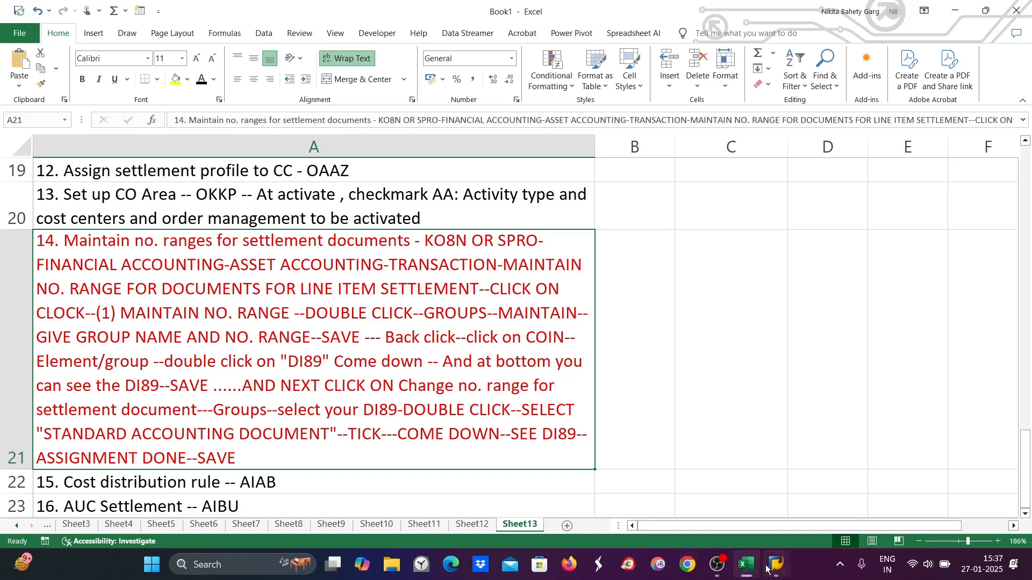
# - Return to SAP and open transaction KO8N for CO object settlement number ranges
pyautogui.moveTo(776, 564)
pyautogui.click(839, 484)
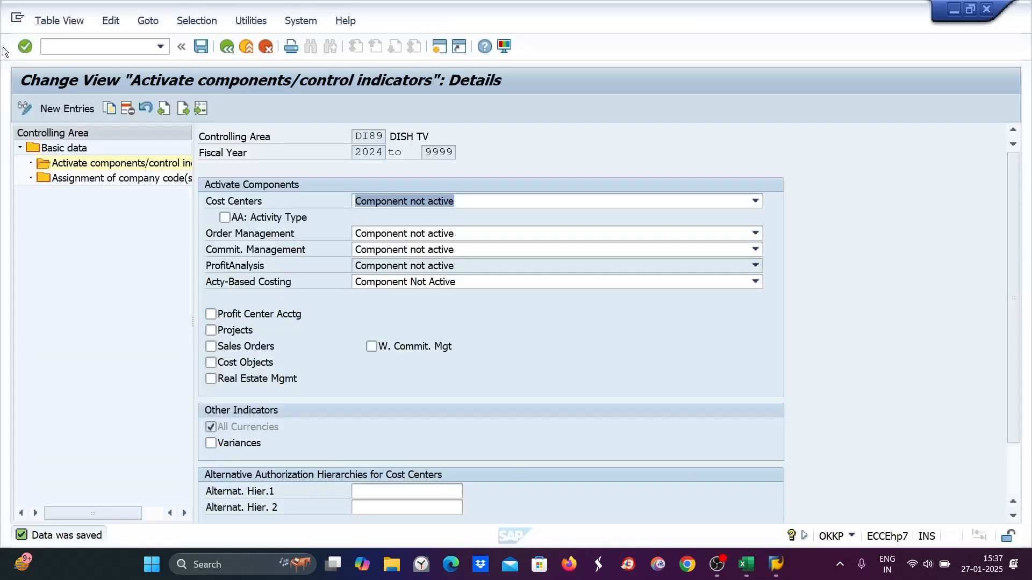
pyautogui.click(47, 43)
pyautogui.write('/nko8n')
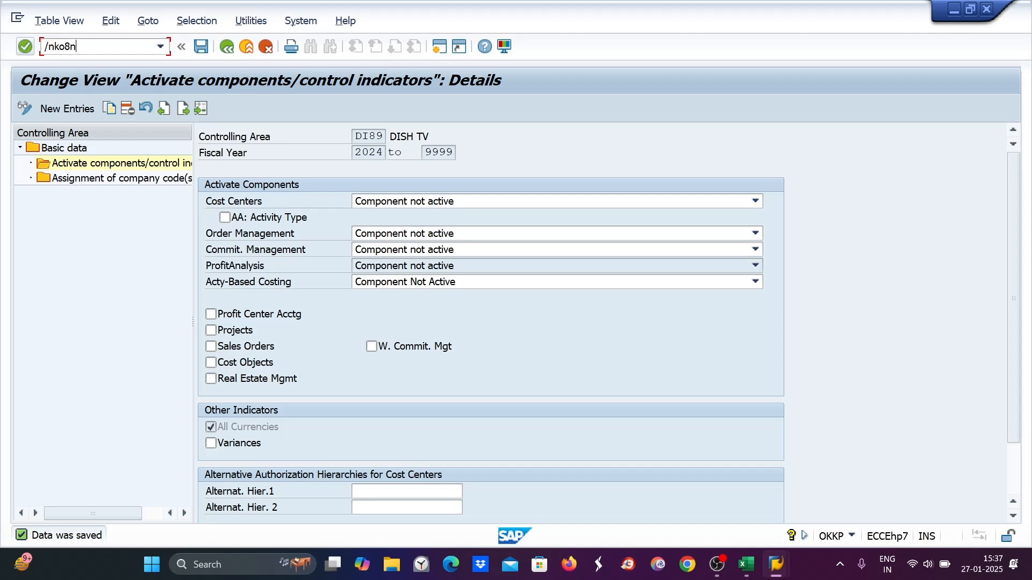
pyautogui.press('Return')
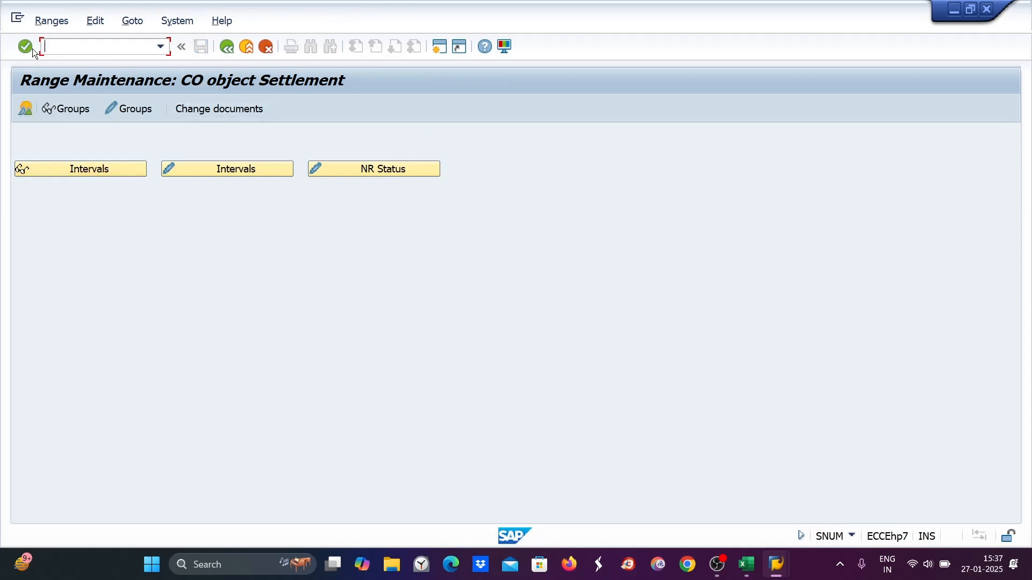
# - Compare the RK_BELEG number range groups for subobject DI89 with the step 14 notes in the spreadsheet
pyautogui.write('/nspro')
pyautogui.click(32, 49)
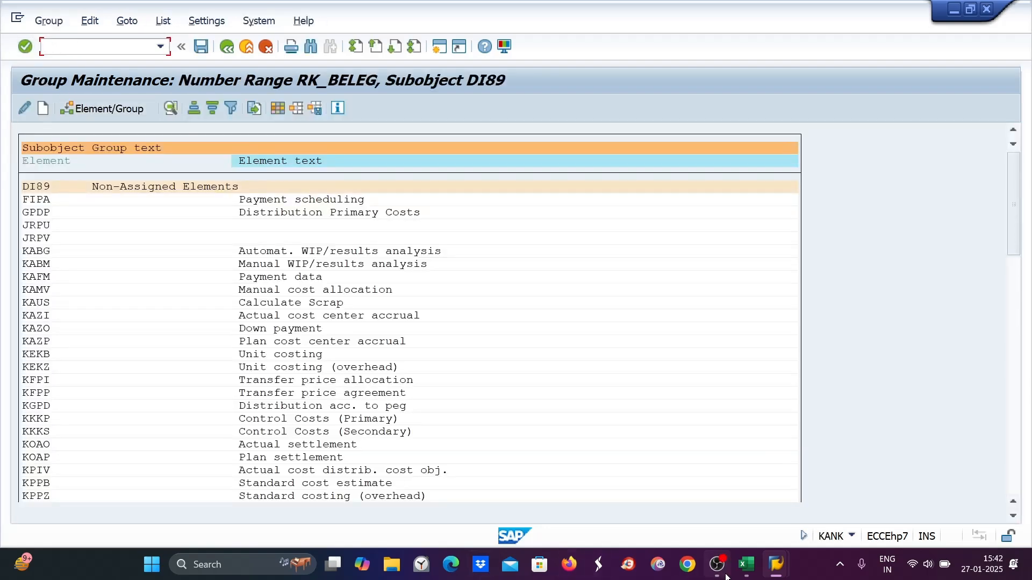
pyautogui.click(746, 564)
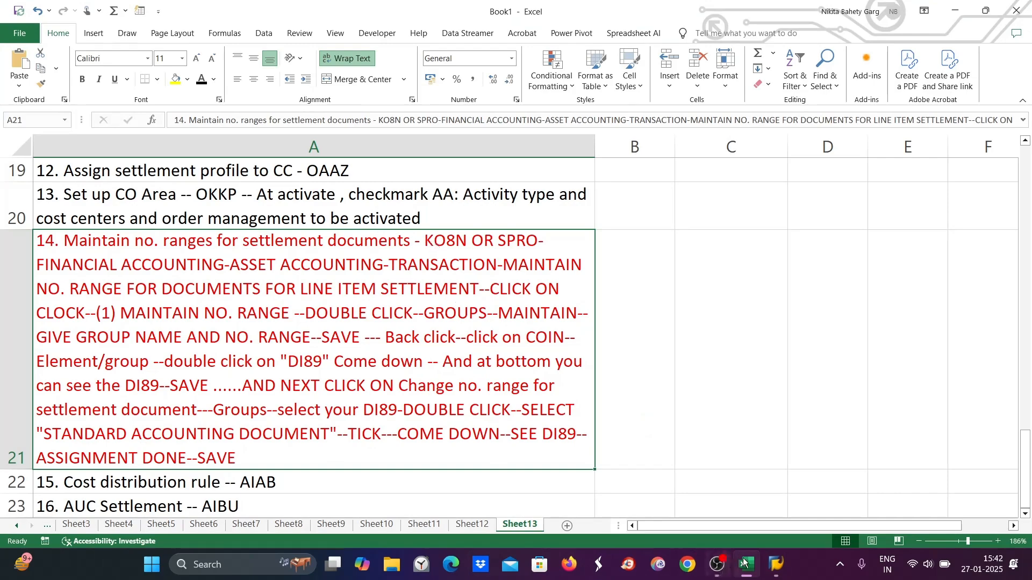
pyautogui.moveTo(775, 564)
pyautogui.click(860, 440)
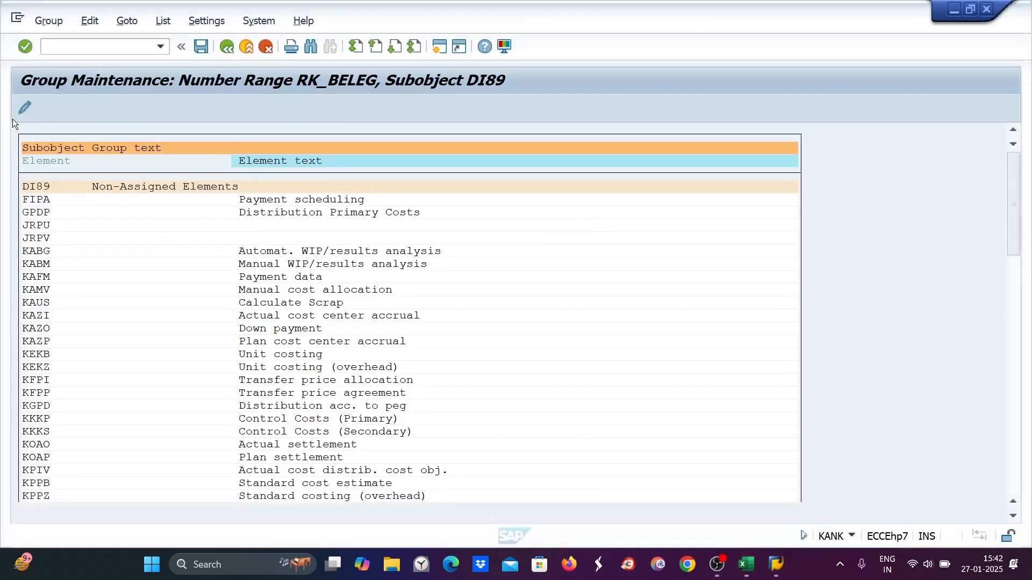
pyautogui.click(55, 44)
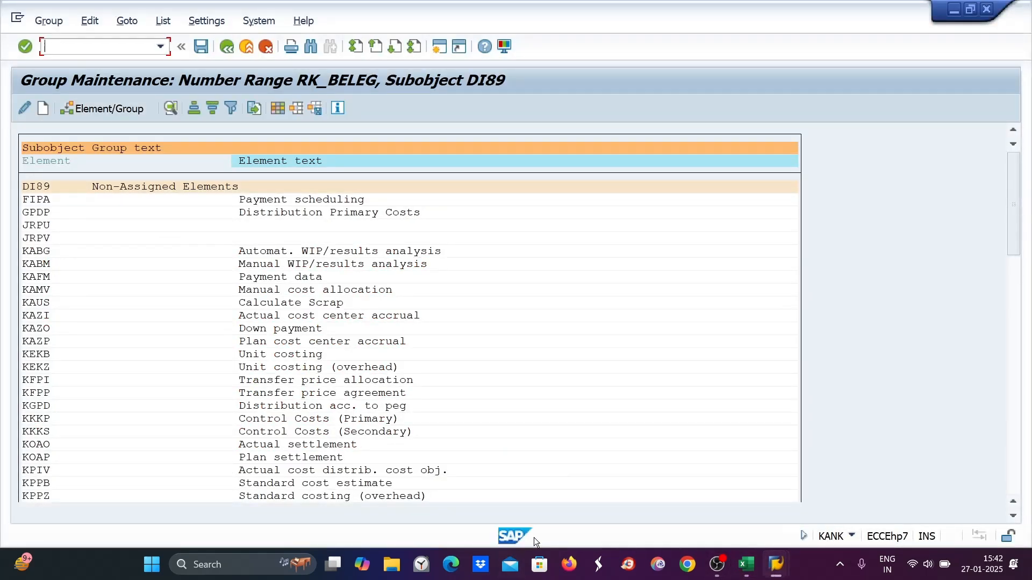
pyautogui.click(747, 565)
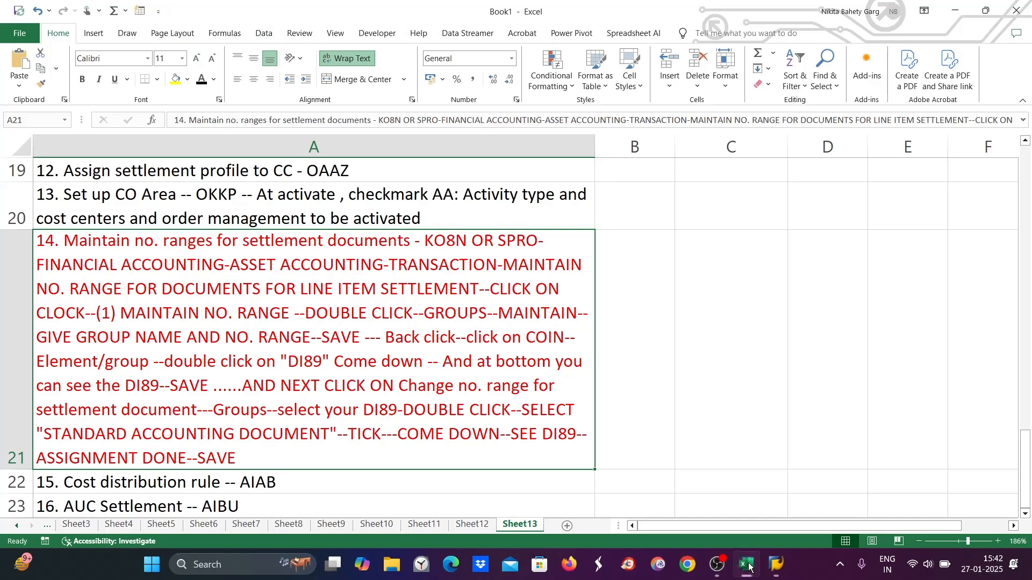
pyautogui.click(747, 564)
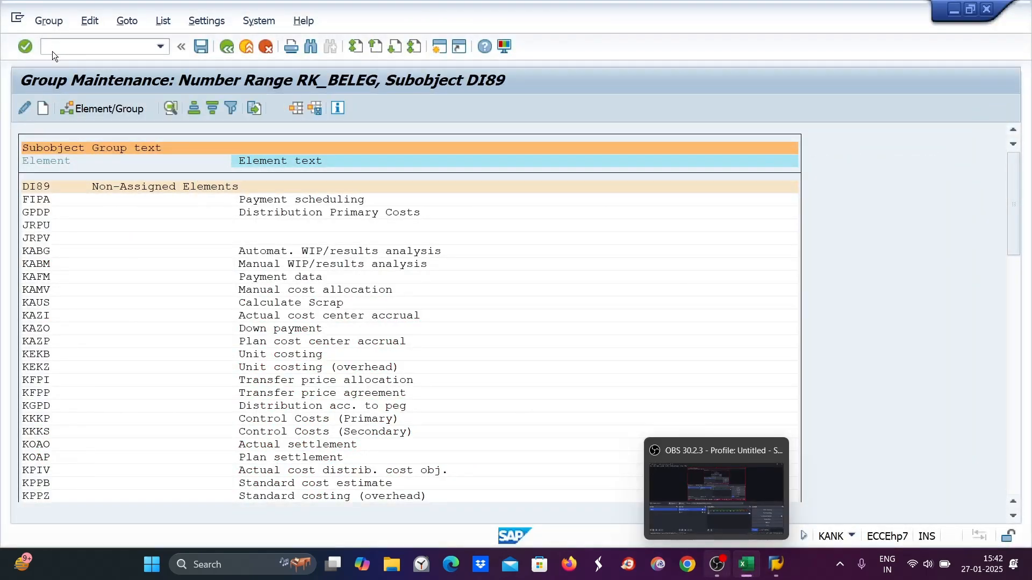
pyautogui.click(51, 50)
# - Reopen transaction KO8N for CO object settlement number ranges
pyautogui.write('/n')
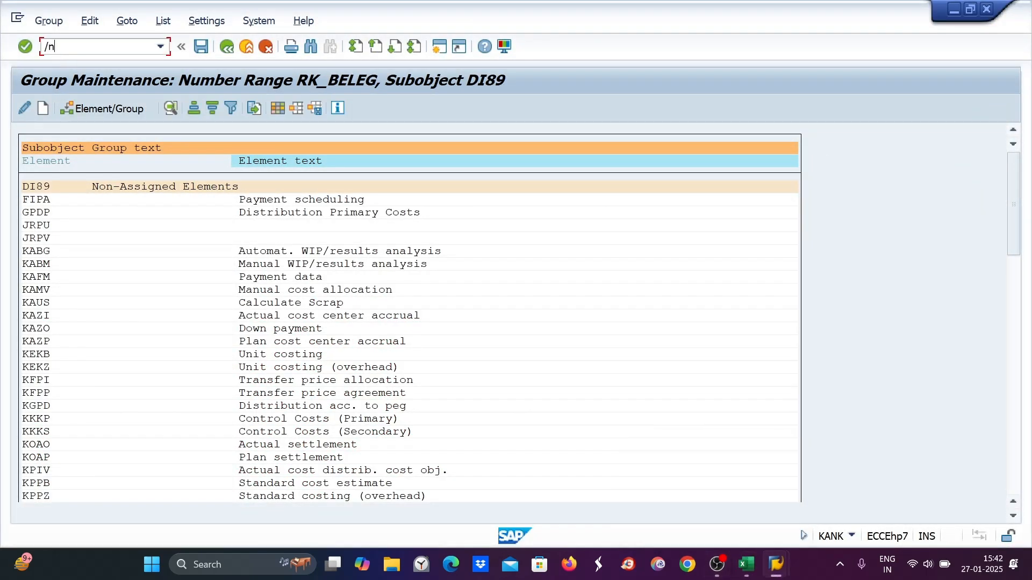
pyautogui.write('ko8')
pyautogui.press('Return')
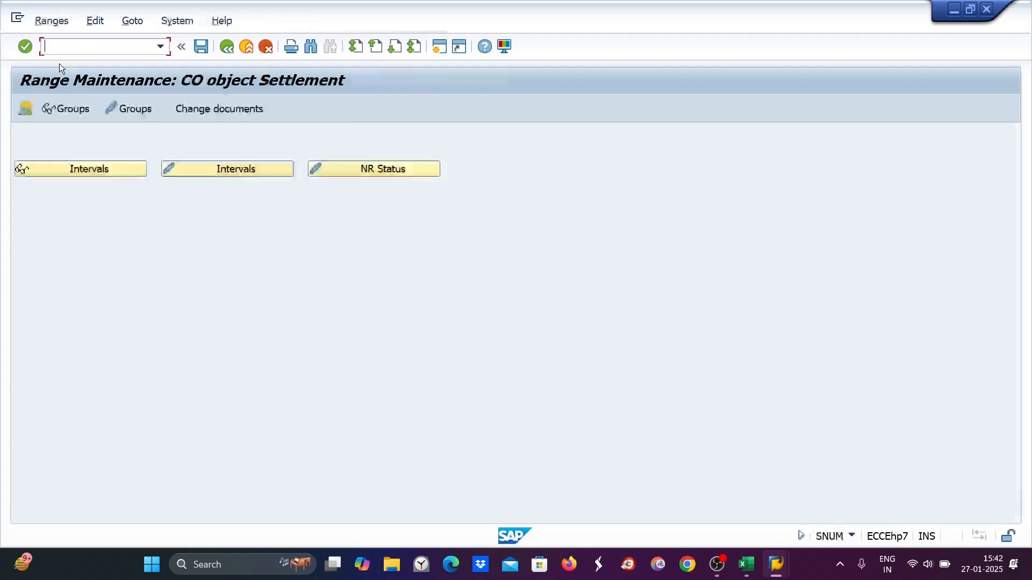
# - Open the Asset Accounting IMG with ORFA and execute Maintain Number Ranges for Documents for Line Item Settlmt under Capitalization of Assets under Construction
pyautogui.write('/norfa')
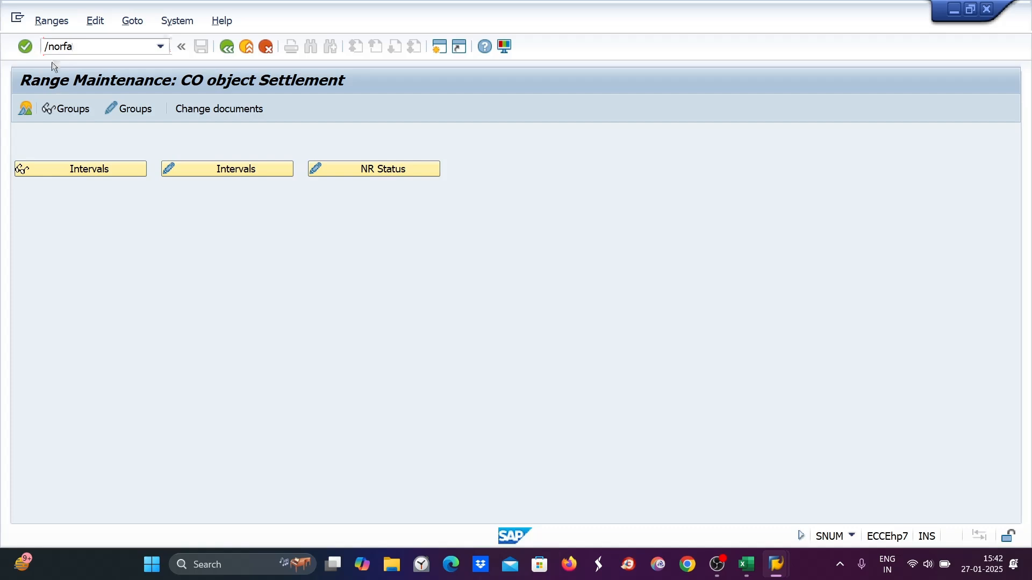
pyautogui.press('Return')
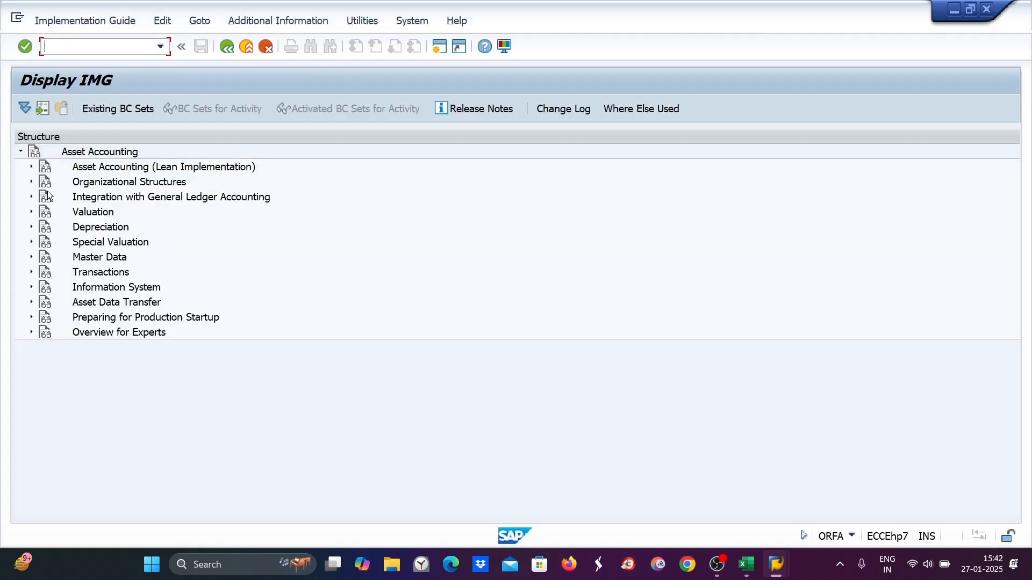
pyautogui.click(32, 167)
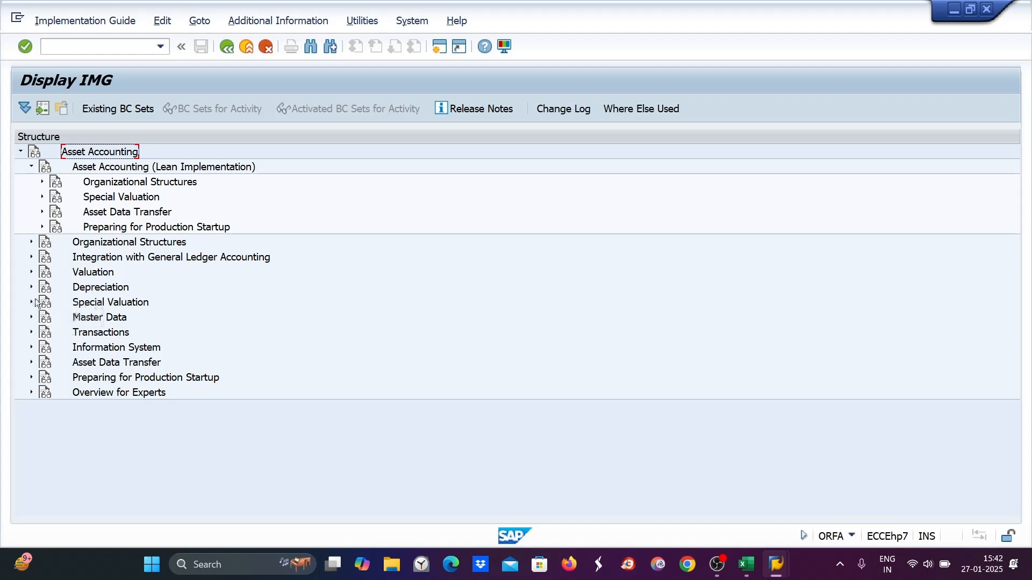
pyautogui.click(31, 332)
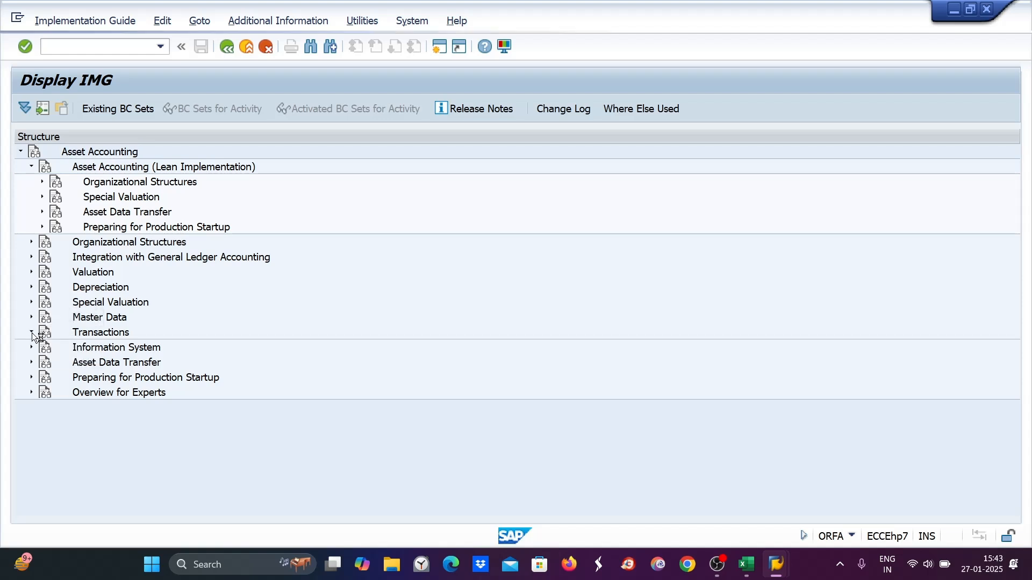
pyautogui.scroll(-2, 145, 317)
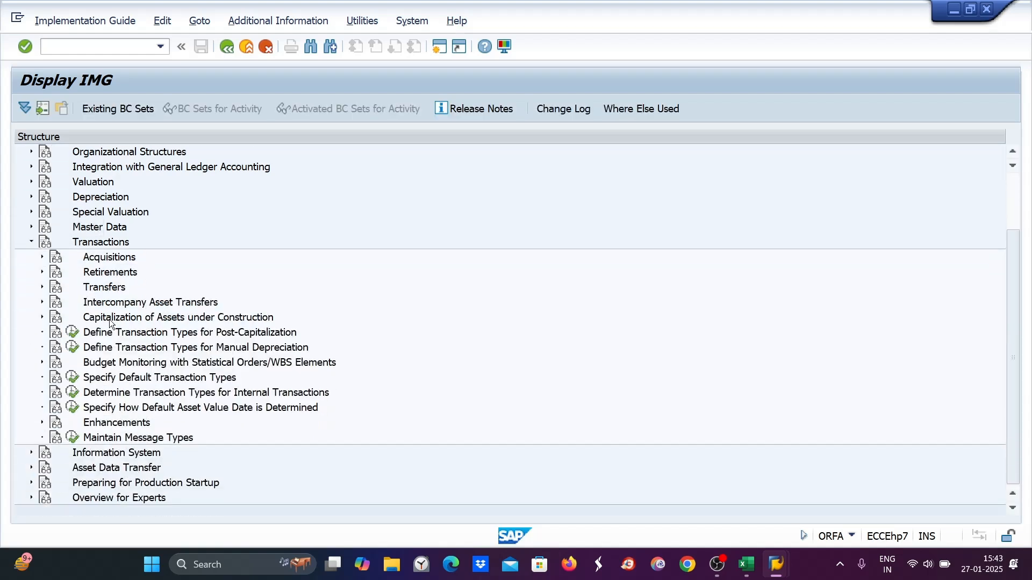
pyautogui.click(42, 317)
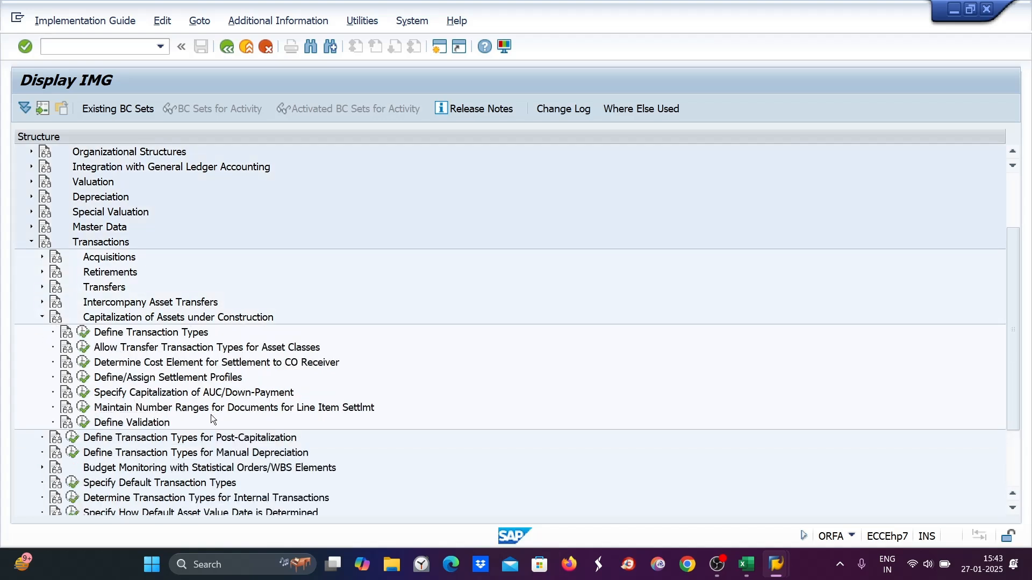
pyautogui.click(84, 408)
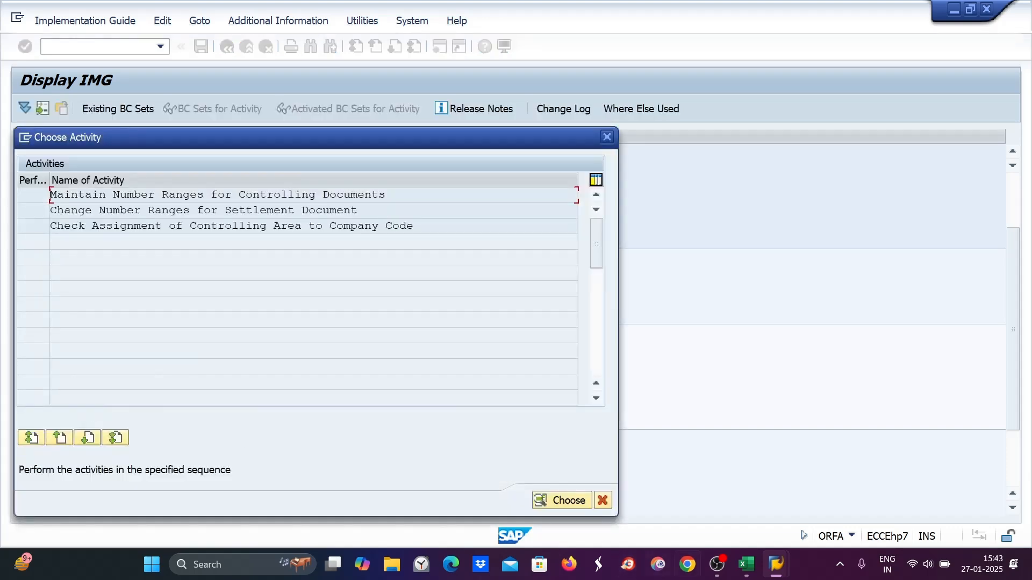
# - Open the Maintain Number Ranges for Controlling Documents activity
pyautogui.click(747, 568)
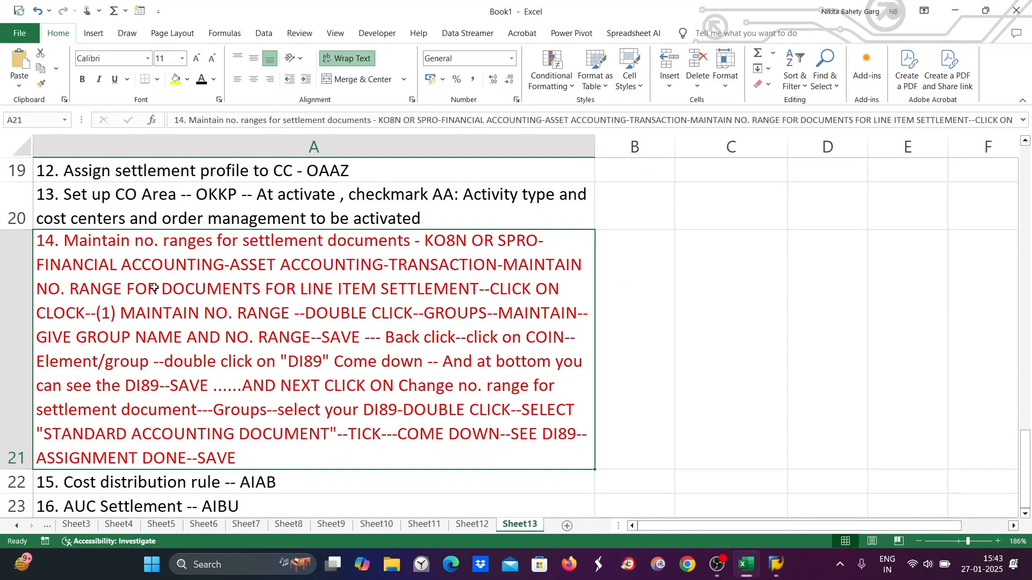
pyautogui.hotkey('alt', 'Tab')
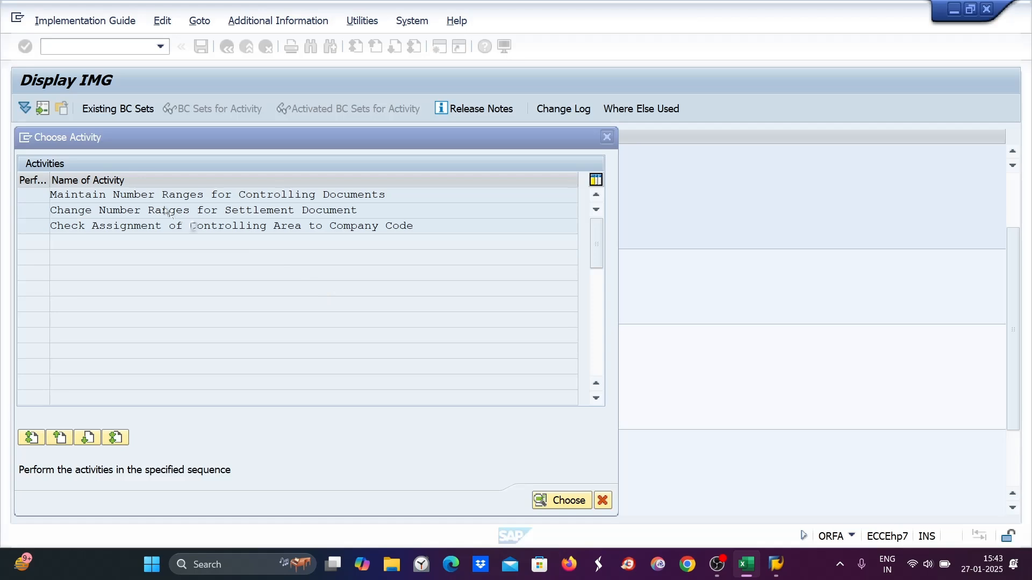
pyautogui.hotkey('alt', 'Tab')
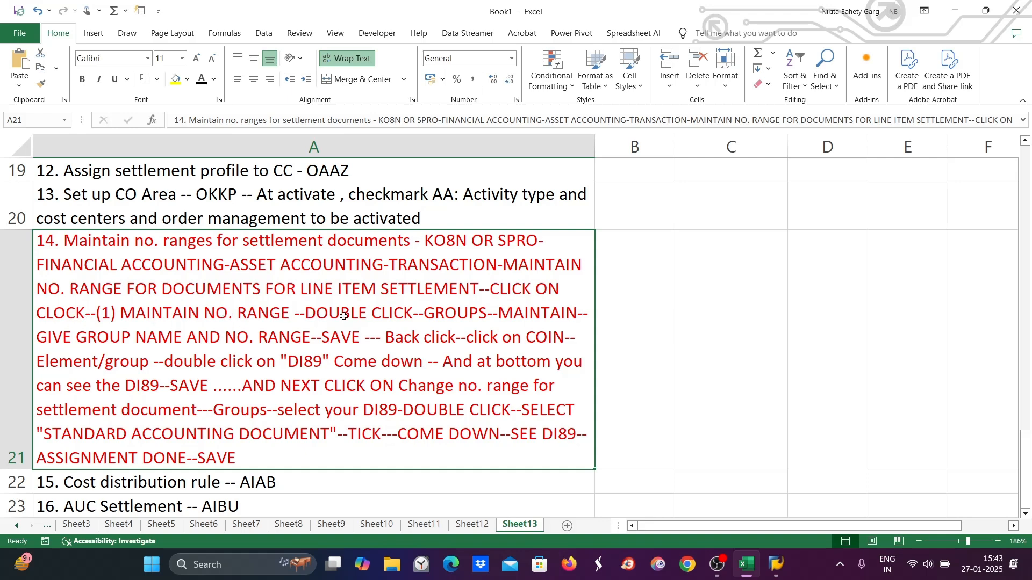
pyautogui.hotkey('alt', 'Tab')
pyautogui.doubleClick(191, 197)
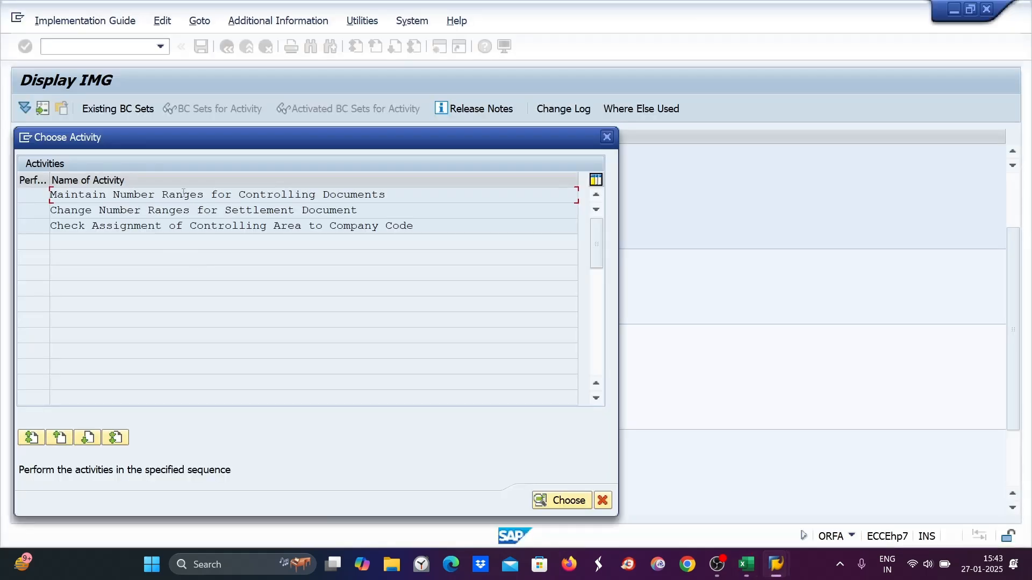
pyautogui.hotkey('alt', 'Tab')
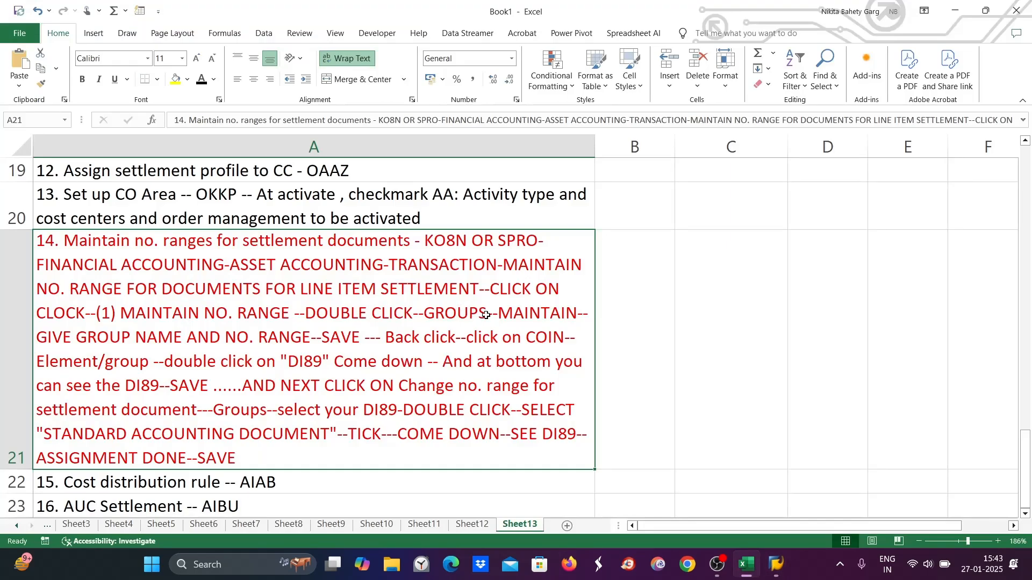
pyautogui.hotkey('alt', 'Tab')
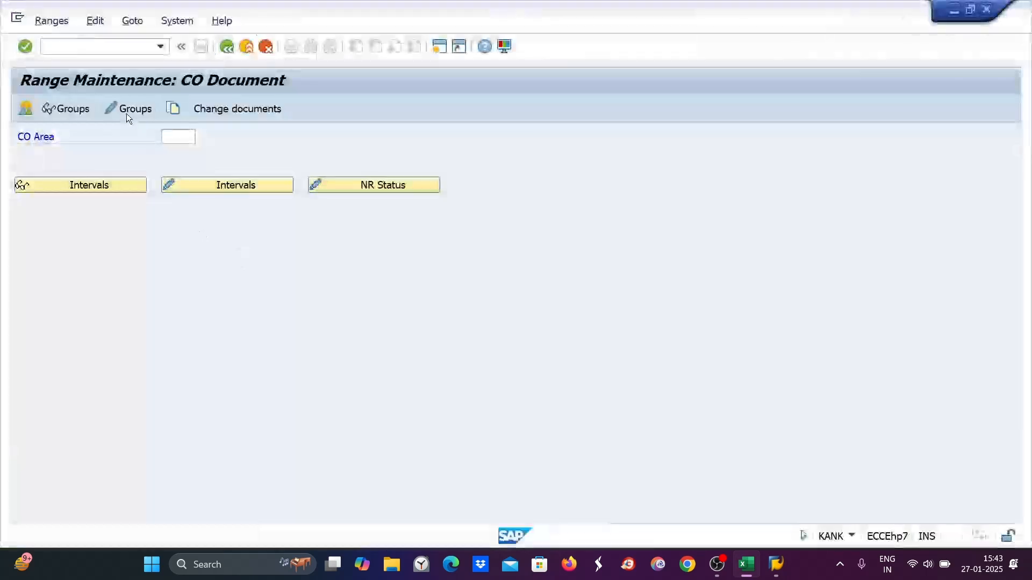
# - Enter DI89 as the controlling area for CO document number range maintenance and switch to the spreadsheet
pyautogui.click(173, 136)
pyautogui.write('di89')
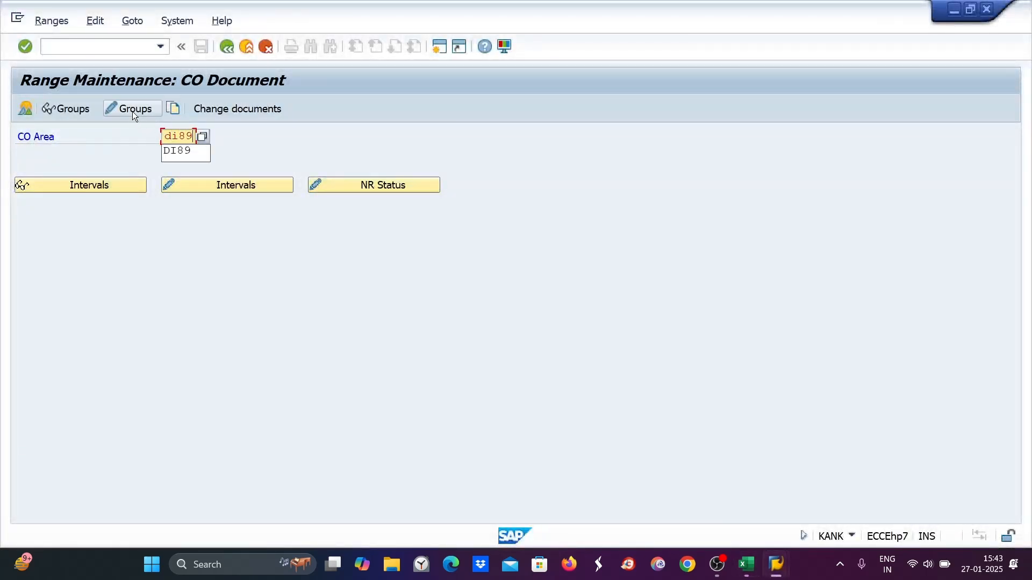
pyautogui.hotkey('alt', 'Tab')
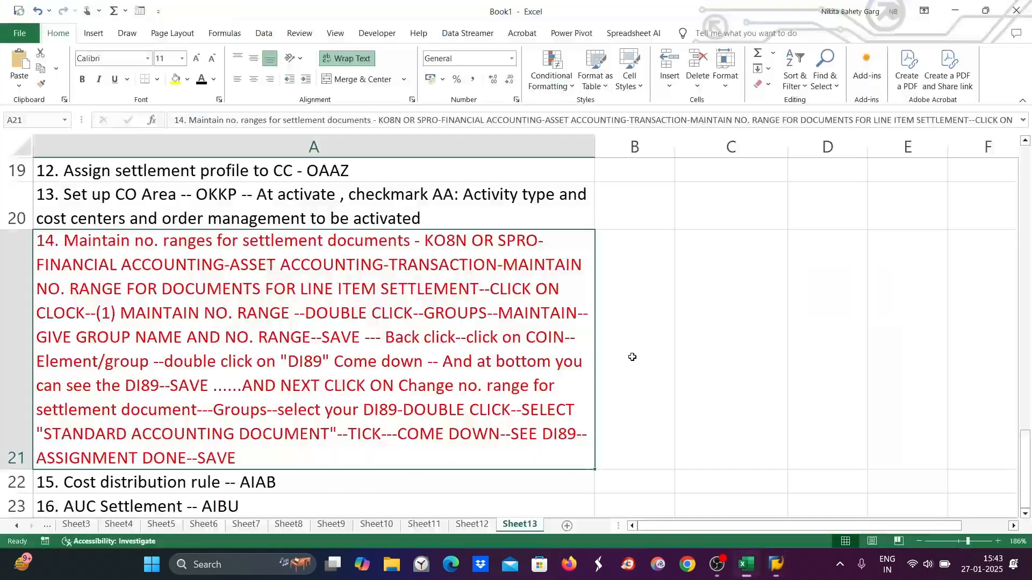
# - Insert "give your controlling area---" into the step 14 note after the first DOUBLE CLICK in the spreadsheet
pyautogui.doubleClick(427, 316)
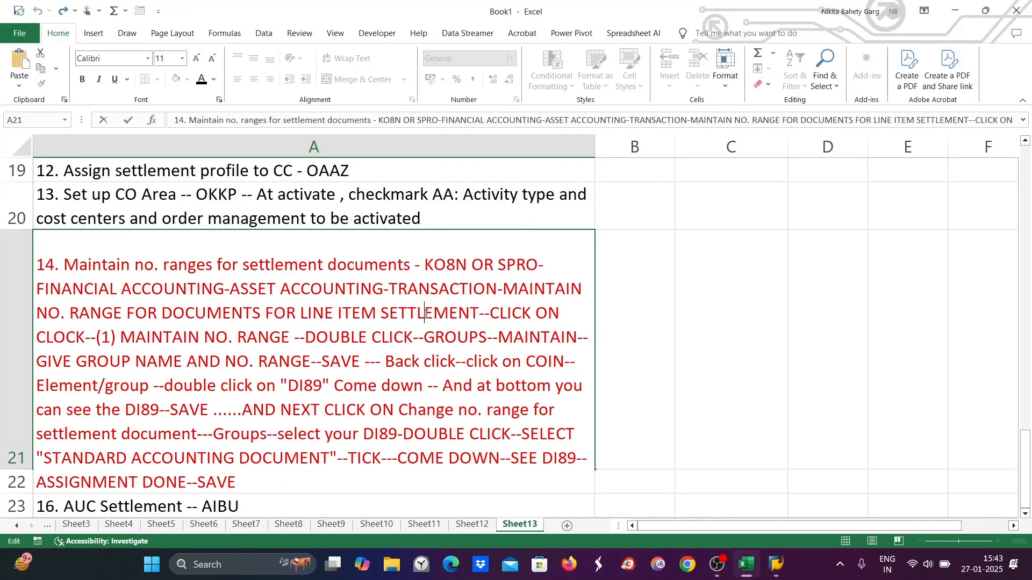
pyautogui.click(426, 335)
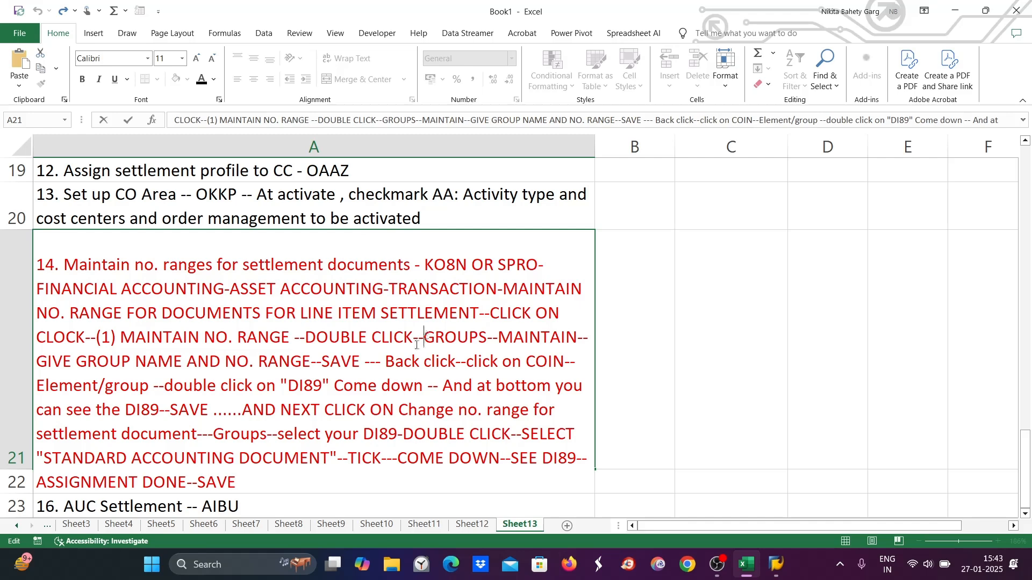
pyautogui.write('give your c')
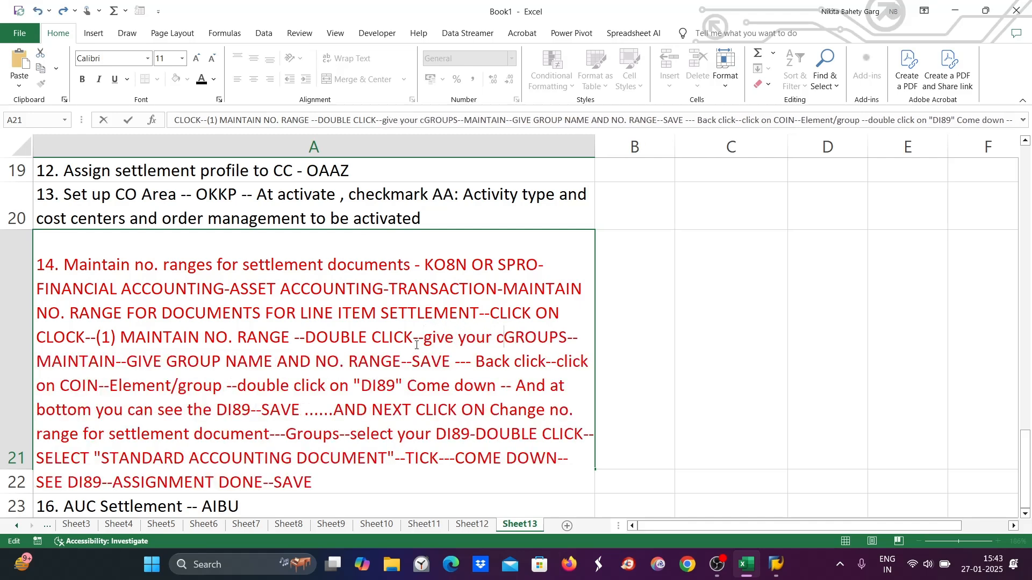
pyautogui.write('ontrolling area---')
# - Open group maintenance for DI89 and start inserting a new number range group with a From and To number interval
pyautogui.hotkey('alt', 'Tab')
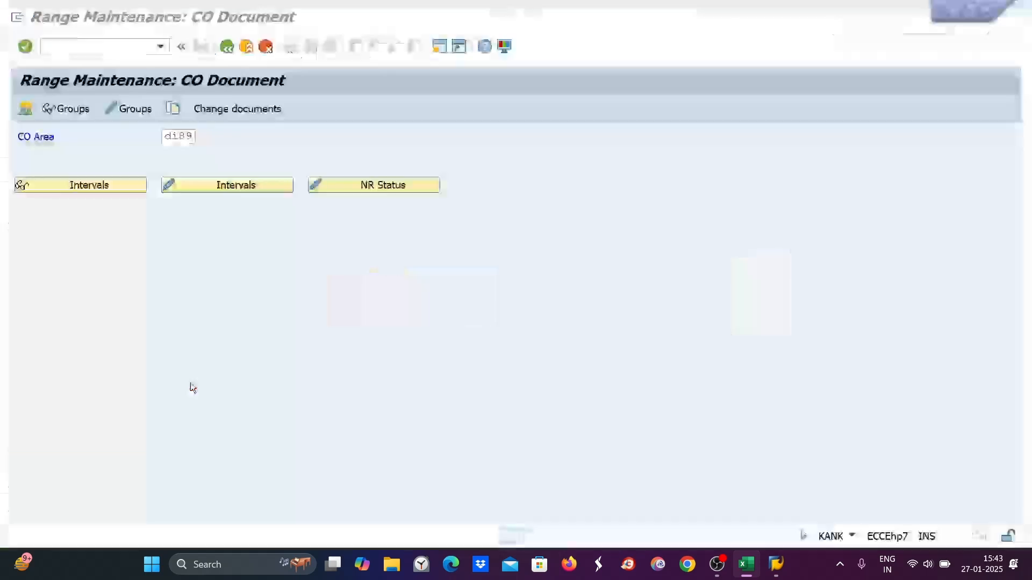
pyautogui.click(143, 111)
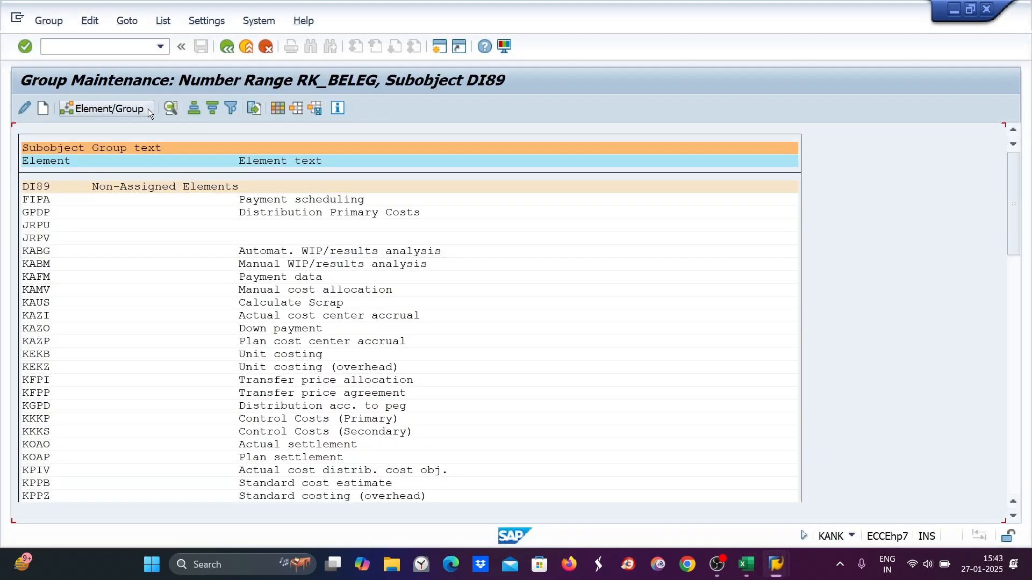
pyautogui.click(42, 111)
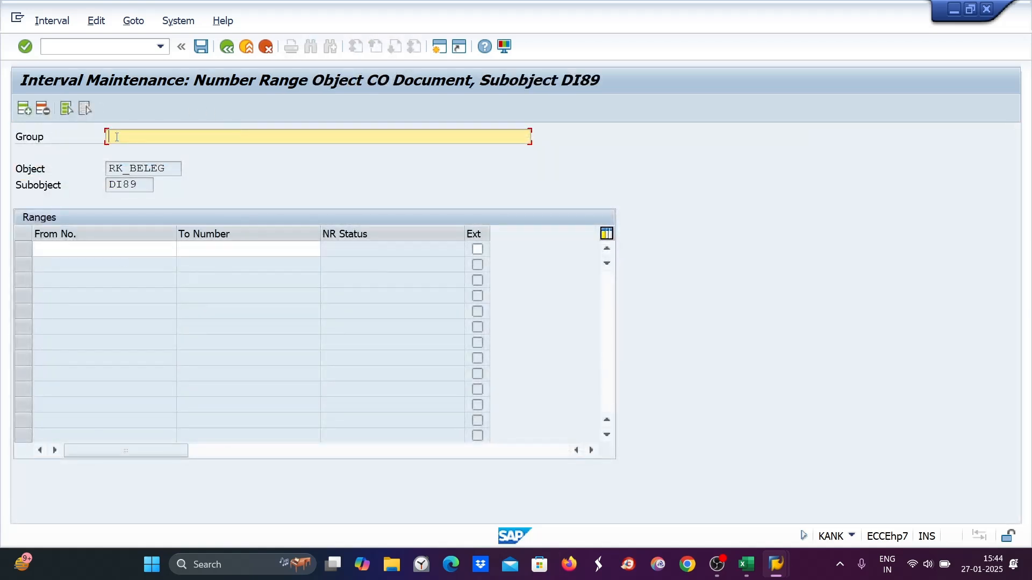
pyautogui.click(39, 249)
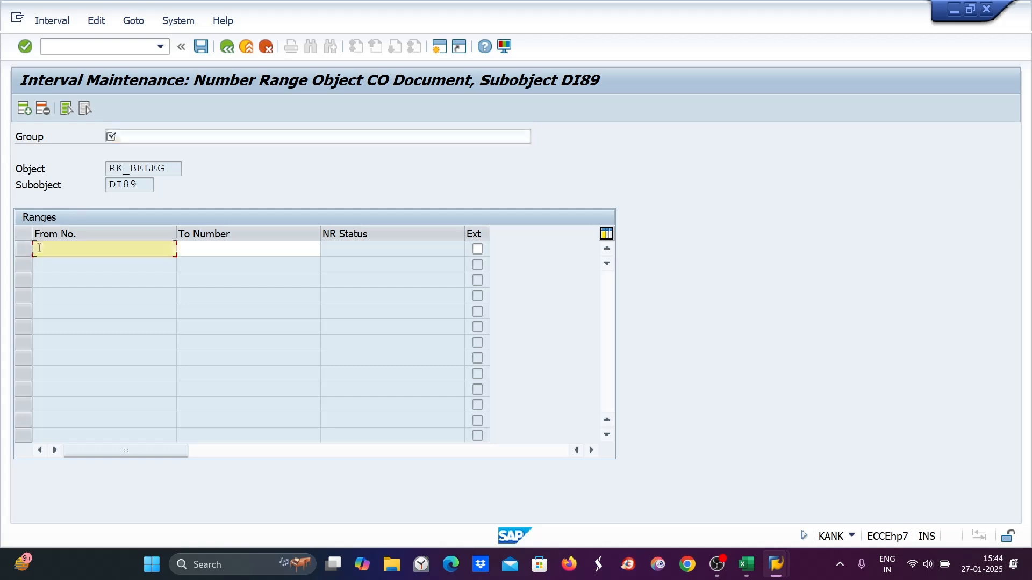
pyautogui.click(204, 246)
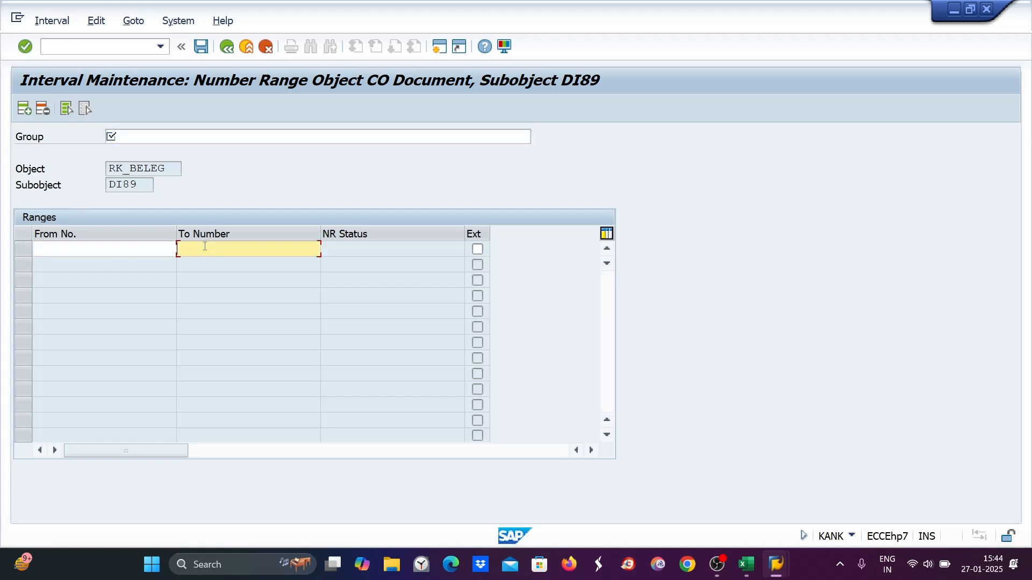
# - Review the spreadsheet note about giving the group name and number range
pyautogui.click(987, 8)
pyautogui.click(746, 564)
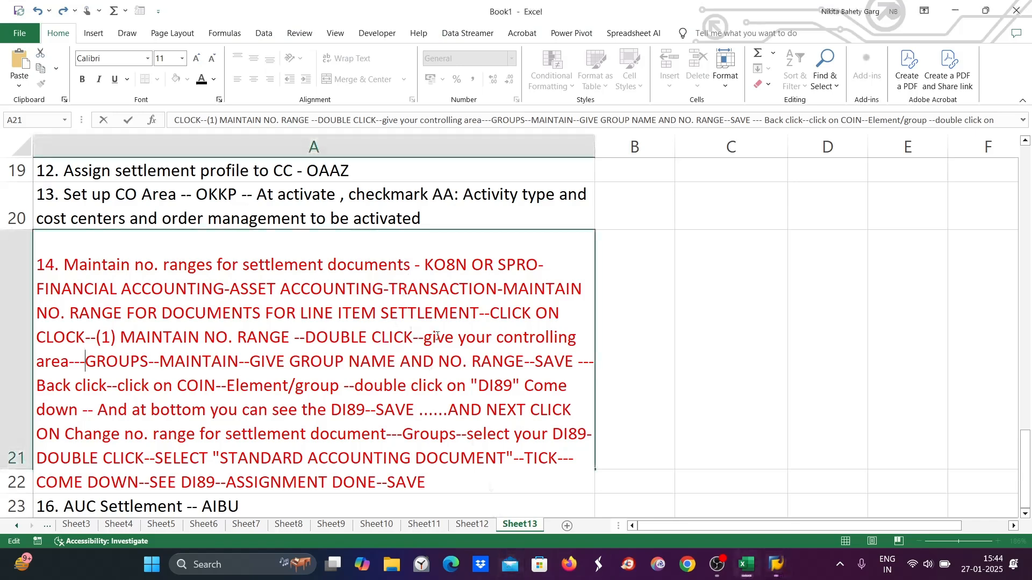
pyautogui.moveTo(255, 361); pyautogui.dragTo(544, 364)
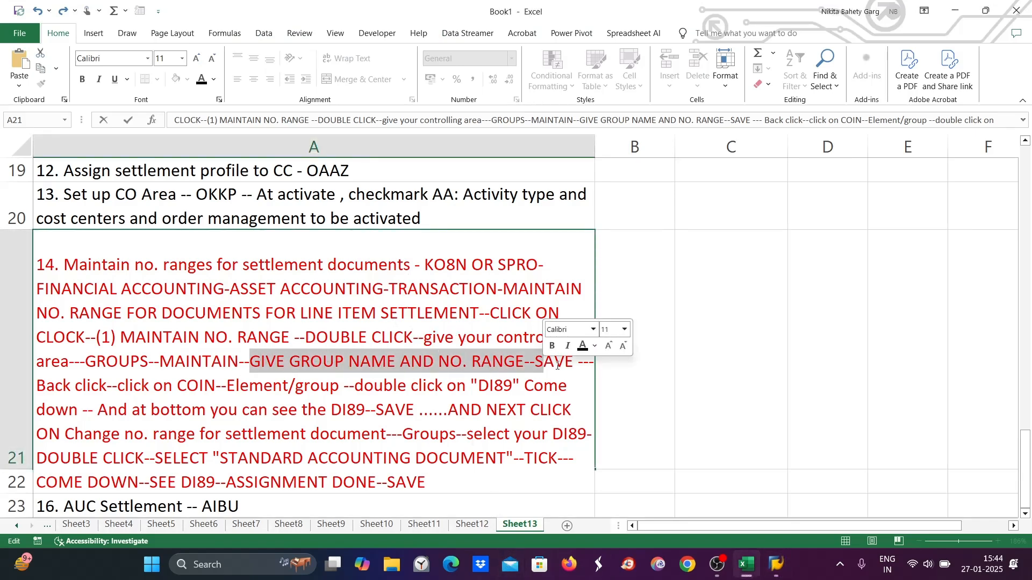
# - Open transaction AIBU for the AuC Settlement initial screen
pyautogui.hotkey('alt', 'Tab')
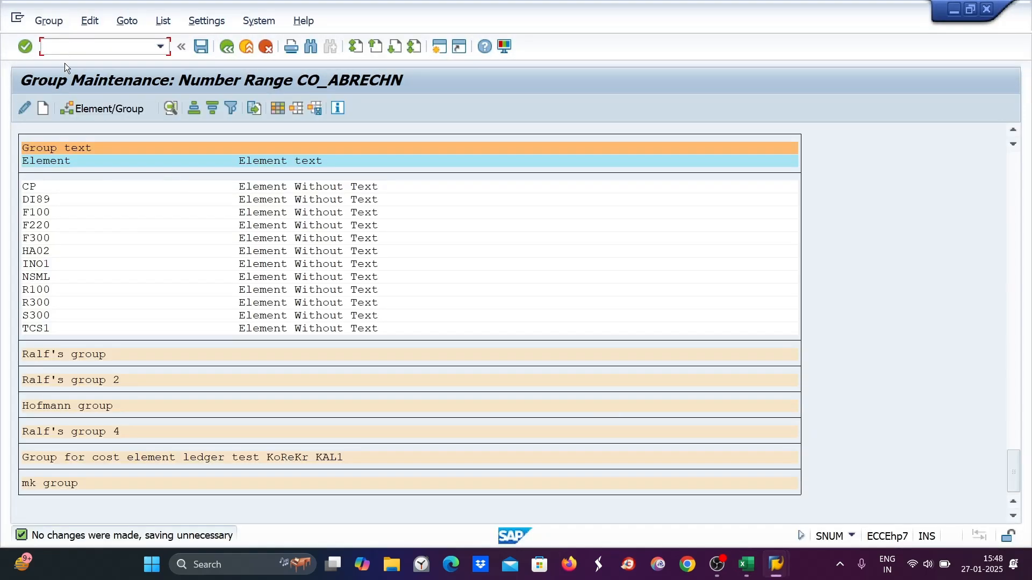
pyautogui.write('/naibu')
pyautogui.press('Return')
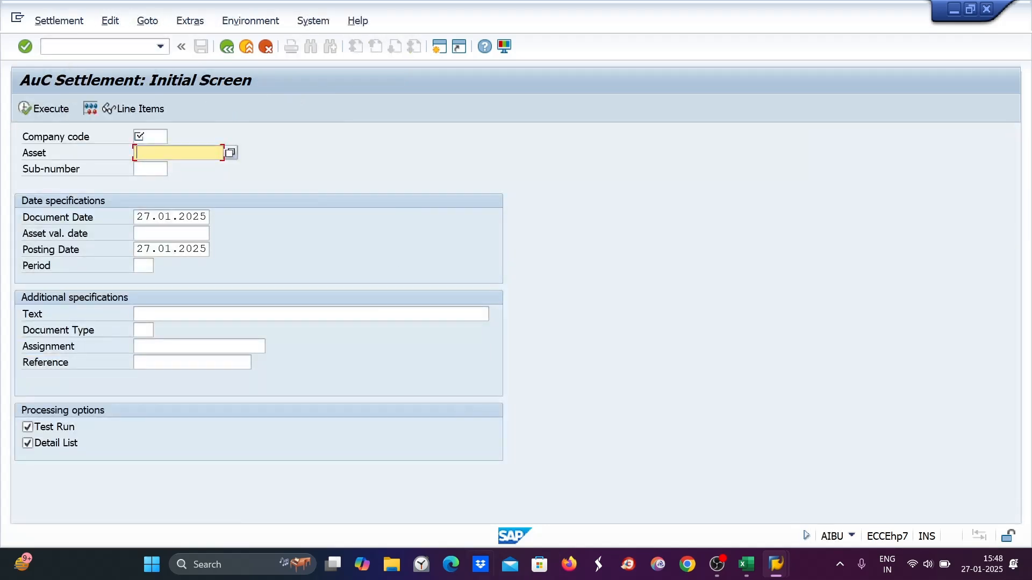
# - Set the step 14 note's font colour to black in the spreadsheet
pyautogui.click(737, 564)
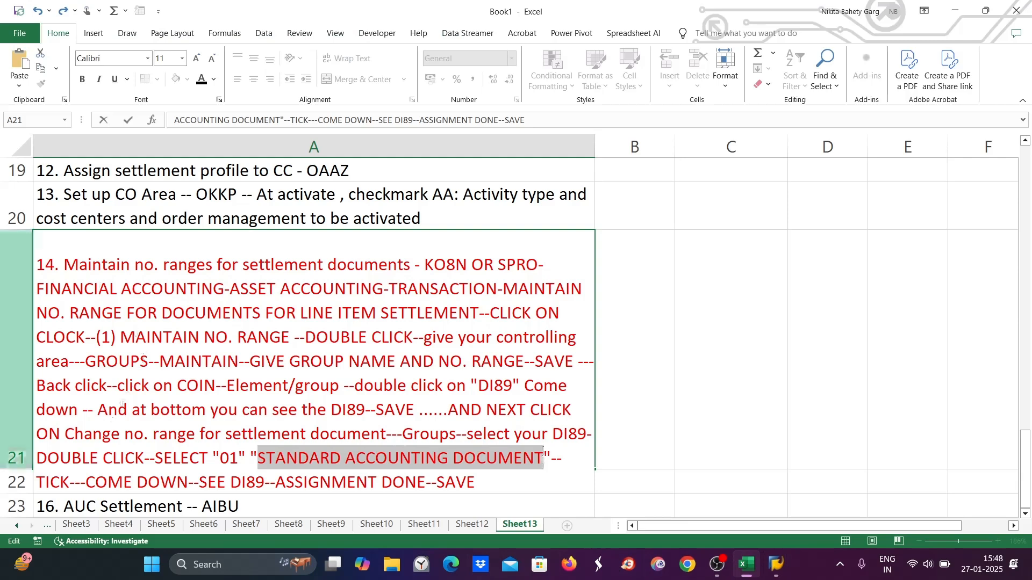
pyautogui.click(681, 379)
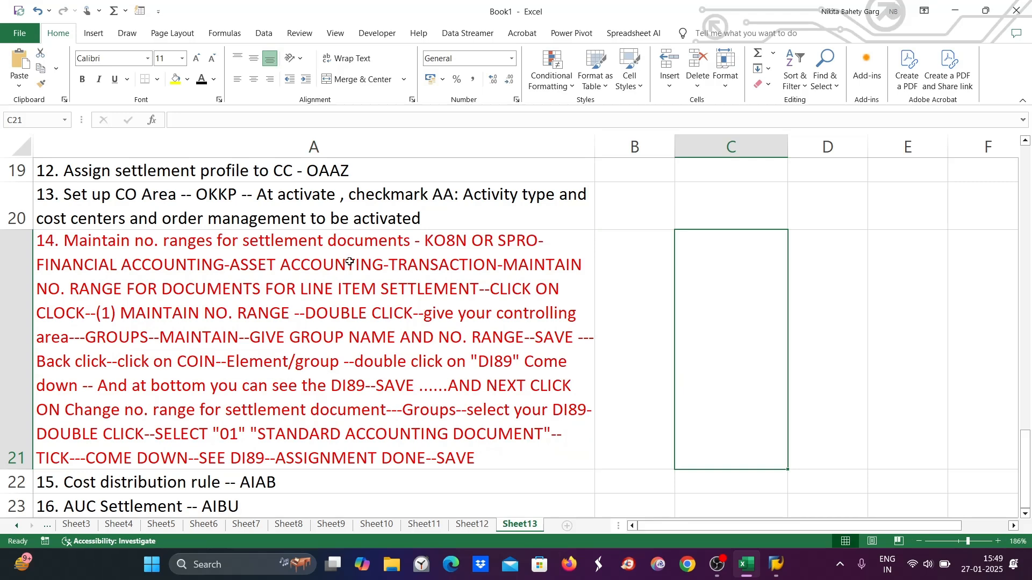
pyautogui.click(279, 373)
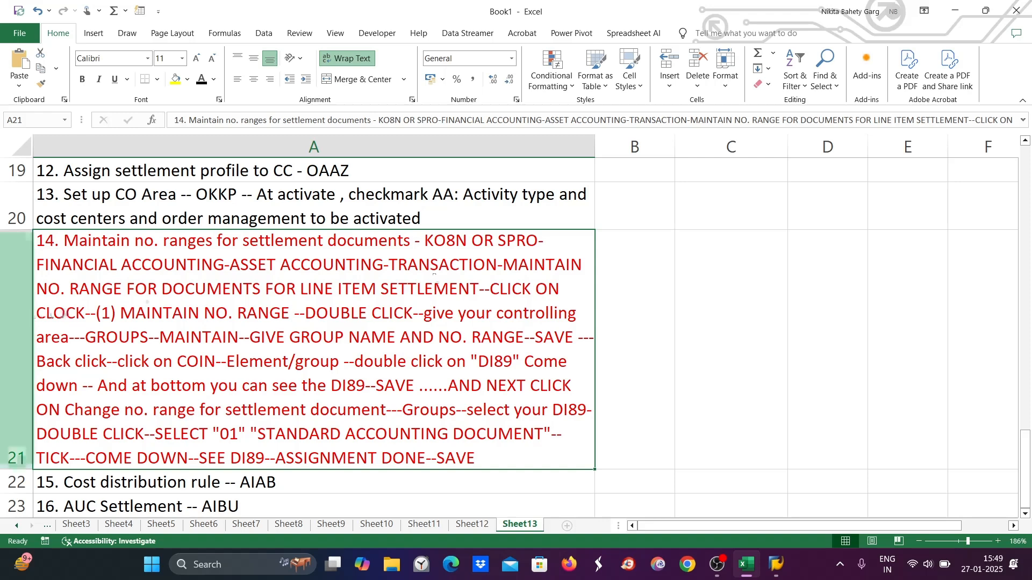
pyautogui.click(202, 81)
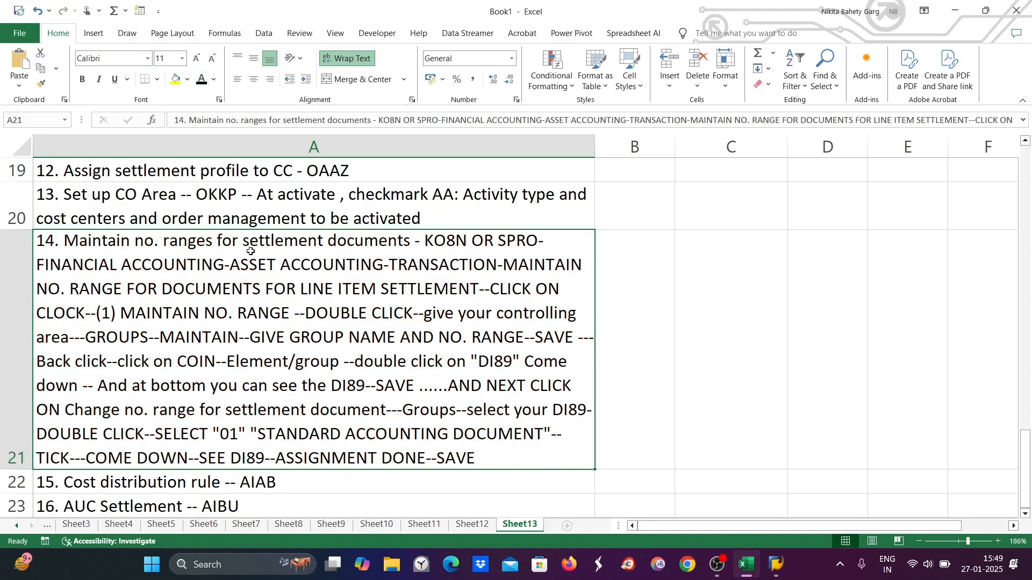
pyautogui.scroll(6, 250, 250)
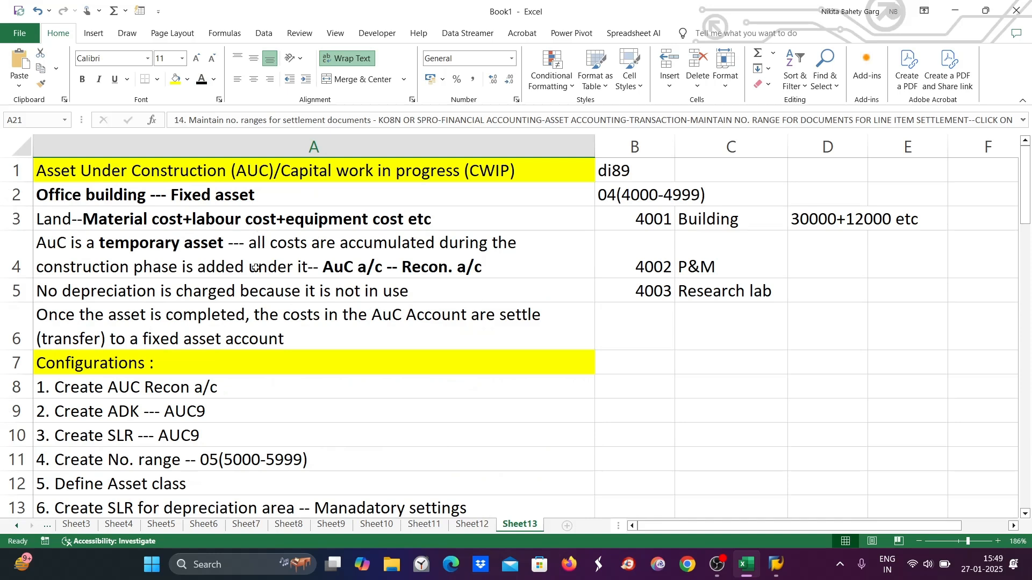